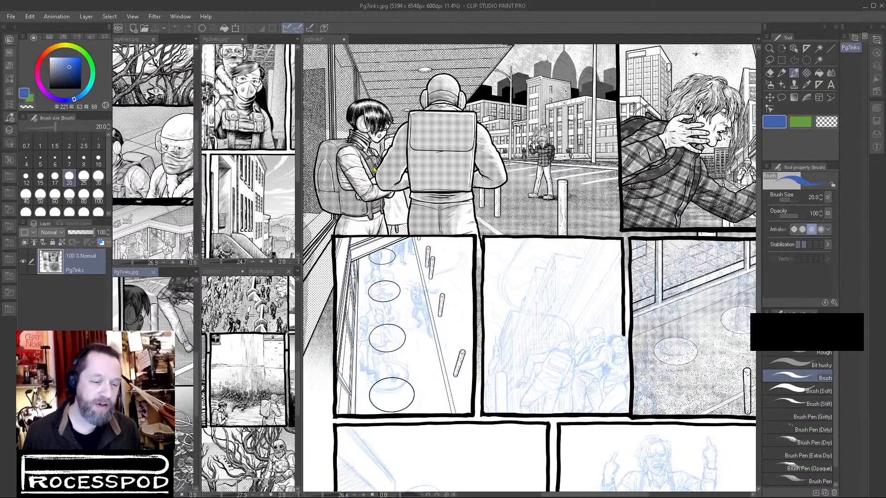
Examine the unfinished middle-row panels of the pg5inks page against the finished panels above them.
{"action": "mouse_move", "coordinate": [301, 187]}
{"action": "left_mouse_down"}
{"action": "mouse_move", "coordinate": [543, 203]}
{"action": "mouse_move", "coordinate": [303, 199]}
{"action": "left_mouse_up"}
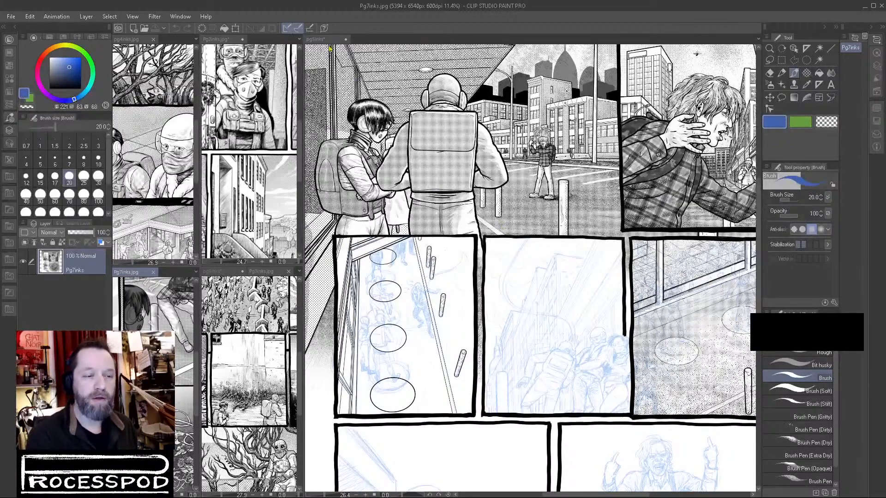
{"action": "left_click", "coordinate": [323, 40]}
{"action": "left_click_drag", "start_coordinate": [495, 283], "coordinate": [538, 275]}
{"action": "left_click_drag", "start_coordinate": [630, 371], "coordinate": [682, 300]}
{"action": "left_click_drag", "start_coordinate": [542, 370], "coordinate": [469, 377]}
{"action": "left_click_drag", "start_coordinate": [706, 359], "coordinate": [248, 310]}
{"action": "left_click_drag", "start_coordinate": [676, 363], "coordinate": [534, 340]}
{"action": "scroll", "coordinate": [533, 341], "scroll_direction": "down", "scroll_amount": 6}
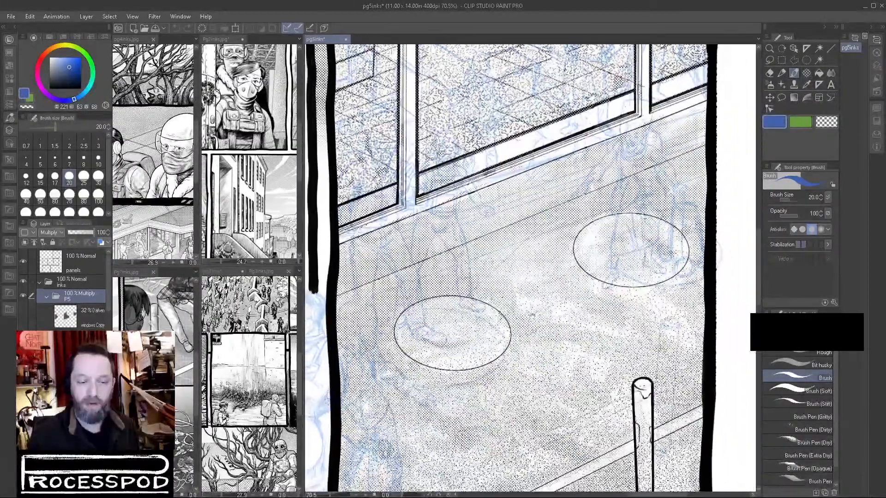
{"action": "scroll", "coordinate": [540, 336], "scroll_direction": "up", "scroll_amount": 5}
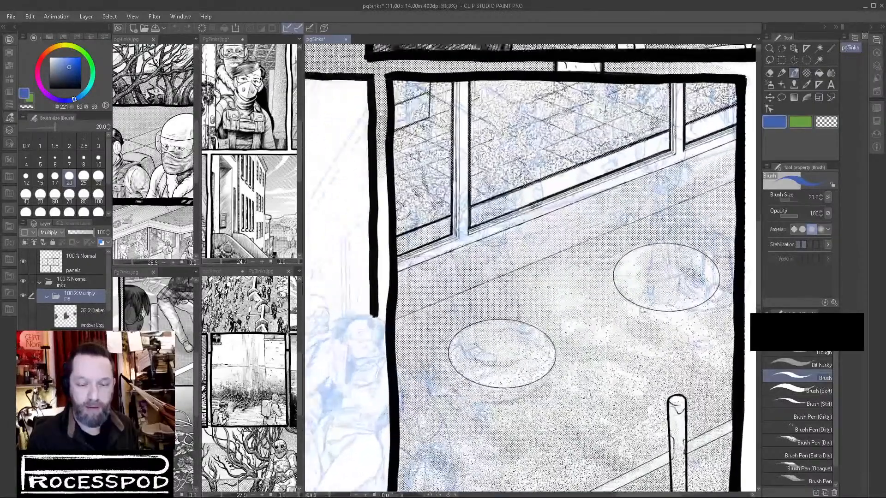
{"action": "left_click_drag", "start_coordinate": [614, 369], "coordinate": [585, 310]}
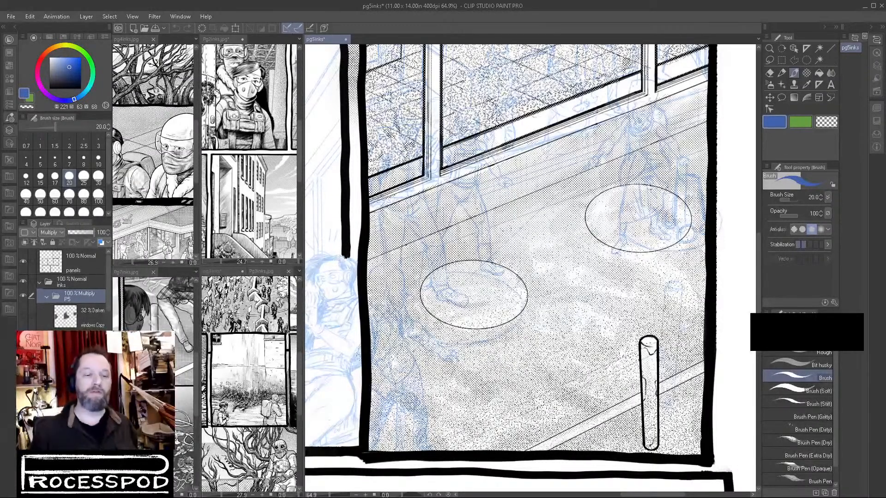
{"action": "left_click_drag", "start_coordinate": [348, 318], "coordinate": [696, 267]}
{"action": "left_click_drag", "start_coordinate": [639, 306], "coordinate": [484, 397]}
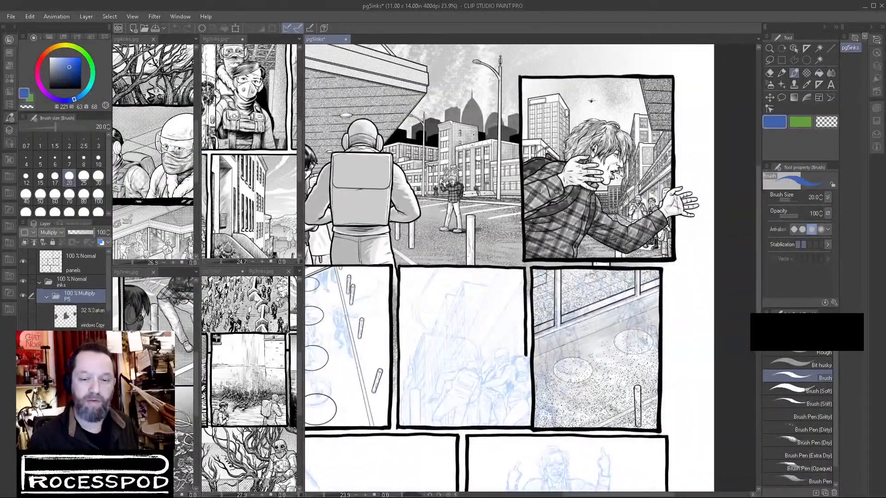
{"action": "left_click_drag", "start_coordinate": [648, 201], "coordinate": [729, 161]}
Compare the pg5inks and Pg3inks pages in the lower reference window, leaving Pg3inks displayed.
{"action": "left_click", "coordinate": [213, 271]}
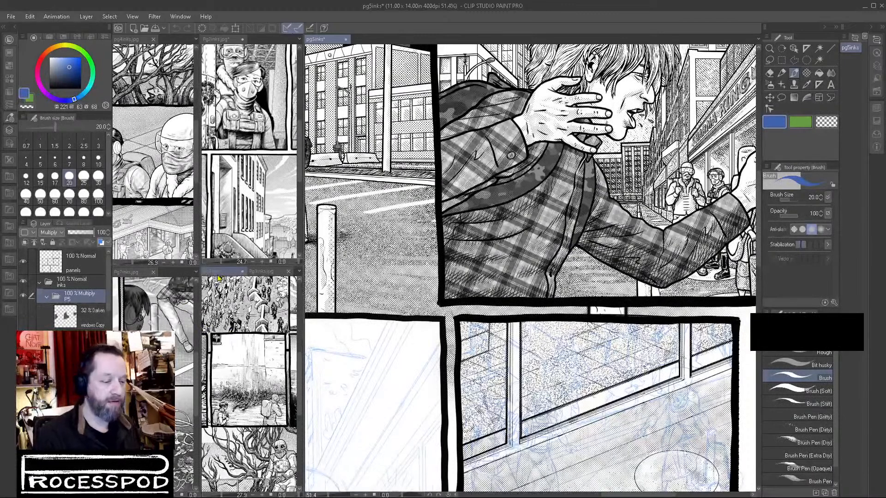
{"action": "mouse_move", "coordinate": [255, 367]}
{"action": "left_mouse_down"}
{"action": "mouse_move", "coordinate": [217, 477]}
{"action": "mouse_move", "coordinate": [217, 469]}
{"action": "left_mouse_up"}
{"action": "scroll", "coordinate": [268, 327], "scroll_direction": "up", "scroll_amount": 8}
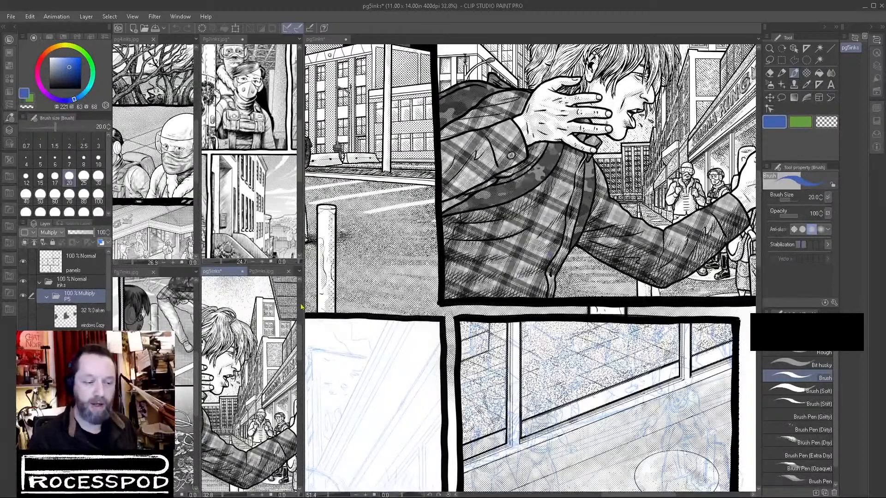
{"action": "left_click", "coordinate": [258, 275]}
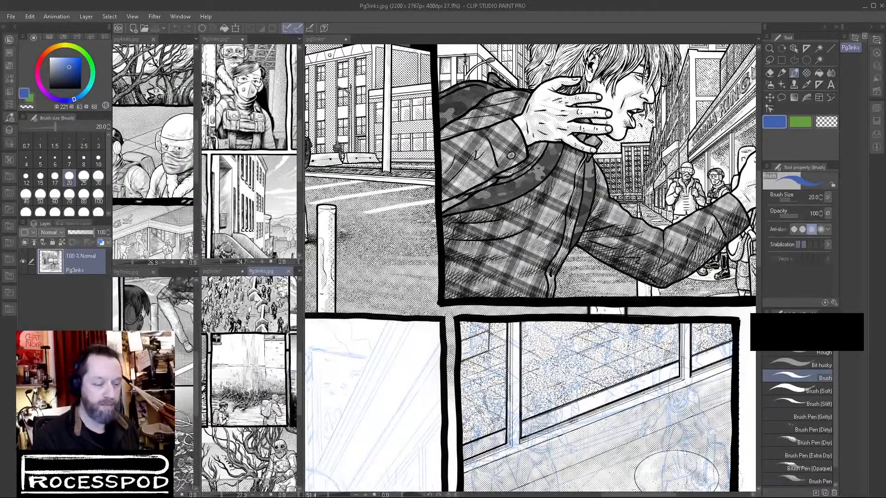
{"action": "left_click_drag", "start_coordinate": [240, 351], "coordinate": [273, 400]}
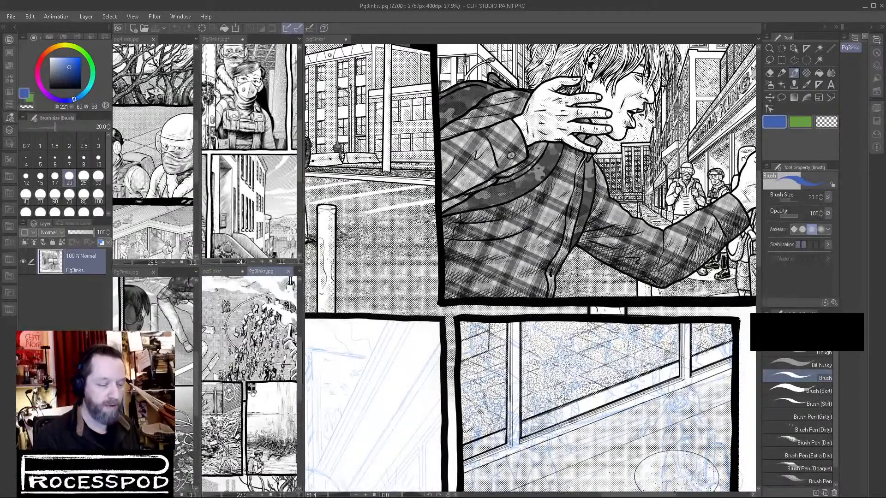
Widen the reference windows and frame the two walking figures of Pg3inks as a drawing reference.
{"action": "left_click", "coordinate": [305, 382]}
{"action": "left_click_drag", "start_coordinate": [305, 381], "coordinate": [524, 354]}
{"action": "left_click", "coordinate": [421, 376]}
{"action": "left_click_drag", "start_coordinate": [416, 374], "coordinate": [342, 323]}
{"action": "left_click_drag", "start_coordinate": [406, 305], "coordinate": [500, 299]}
{"action": "left_click_drag", "start_coordinate": [341, 429], "coordinate": [390, 303]}
{"action": "left_click_drag", "start_coordinate": [356, 409], "coordinate": [513, 317]}
{"action": "left_click_drag", "start_coordinate": [306, 401], "coordinate": [385, 259]}
{"action": "left_click_drag", "start_coordinate": [503, 445], "coordinate": [349, 395]}
{"action": "left_click_drag", "start_coordinate": [526, 366], "coordinate": [314, 366]}
{"action": "left_click_drag", "start_coordinate": [261, 372], "coordinate": [261, 370]}
{"action": "left_click_drag", "start_coordinate": [160, 363], "coordinate": [275, 329]}
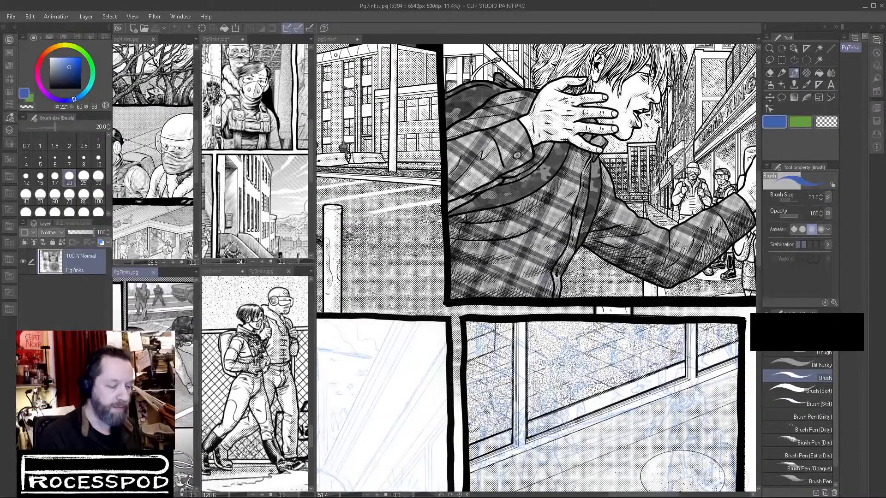
Frame the masked pair on Pg2inks, the storefront figures on pg4inks and the street scene on Pg7inks as references.
{"action": "left_click", "coordinate": [169, 211]}
{"action": "left_click", "coordinate": [282, 168]}
{"action": "left_click_drag", "start_coordinate": [271, 144], "coordinate": [258, 195]}
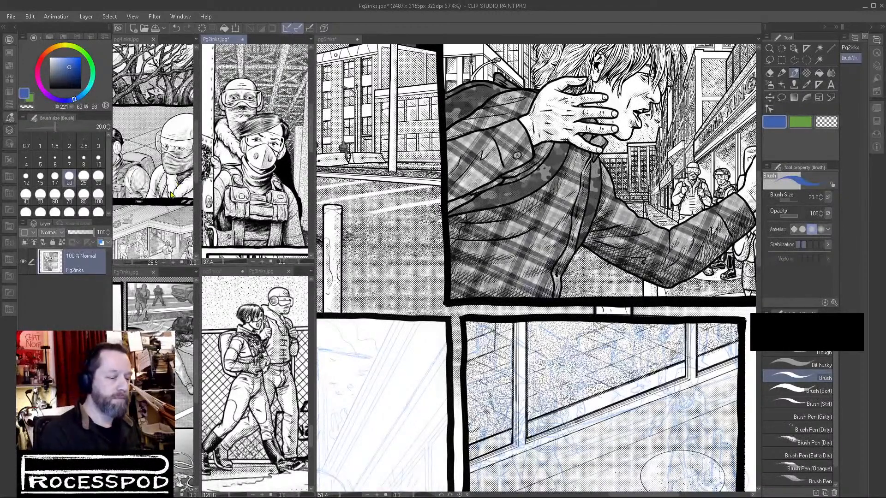
{"action": "left_click_drag", "start_coordinate": [161, 234], "coordinate": [161, 235]}
{"action": "scroll", "coordinate": [162, 192], "scroll_direction": "up", "scroll_amount": 5}
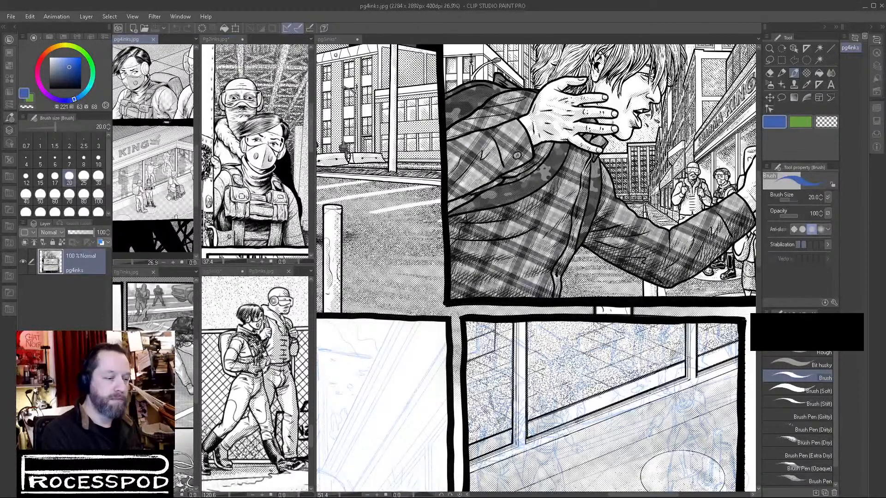
{"action": "scroll", "coordinate": [162, 193], "scroll_direction": "up", "scroll_amount": 3}
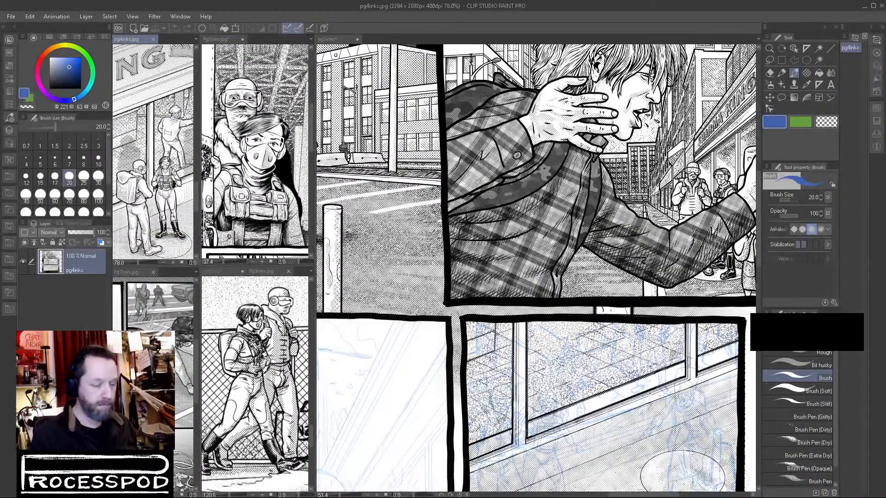
{"action": "left_click", "coordinate": [162, 314]}
{"action": "scroll", "coordinate": [162, 313], "scroll_direction": "up", "scroll_amount": 4}
{"action": "scroll", "coordinate": [162, 314], "scroll_direction": "down", "scroll_amount": 4}
Examine the finished plaid-jacket panel and the sketched figures in the first middle-row panel of pg5inks.
{"action": "left_click", "coordinate": [600, 372]}
{"action": "left_click_drag", "start_coordinate": [599, 372], "coordinate": [509, 464]}
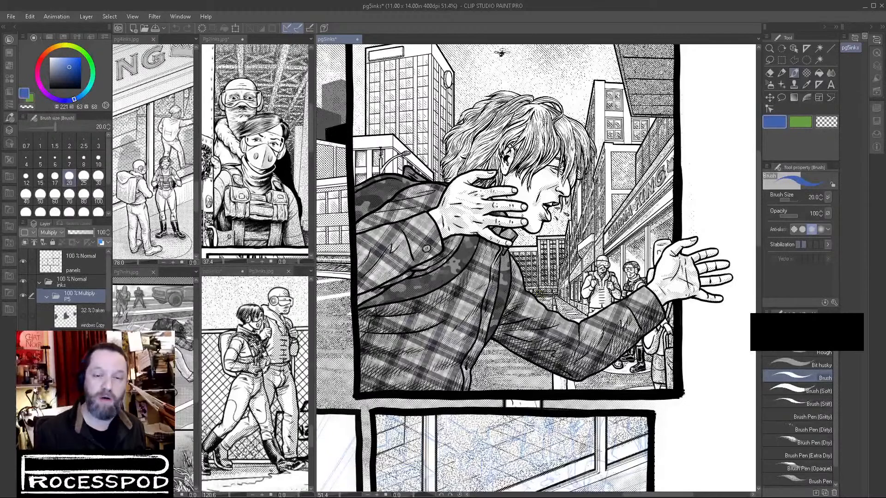
{"action": "left_click_drag", "start_coordinate": [530, 228], "coordinate": [514, 323]}
{"action": "left_click_drag", "start_coordinate": [479, 416], "coordinate": [662, 153]}
{"action": "mouse_move", "coordinate": [472, 331]}
{"action": "left_mouse_down"}
{"action": "mouse_move", "coordinate": [557, 200]}
{"action": "mouse_move", "coordinate": [598, 205]}
{"action": "mouse_move", "coordinate": [619, 330]}
{"action": "left_mouse_up"}
{"action": "left_click_drag", "start_coordinate": [523, 349], "coordinate": [621, 400]}
{"action": "left_click_drag", "start_coordinate": [462, 307], "coordinate": [546, 281]}
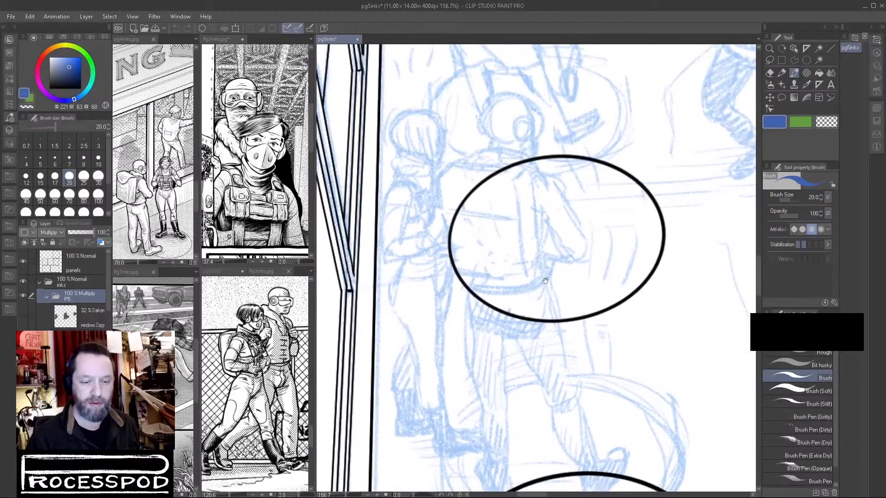
{"action": "left_click_drag", "start_coordinate": [539, 339], "coordinate": [531, 341]}
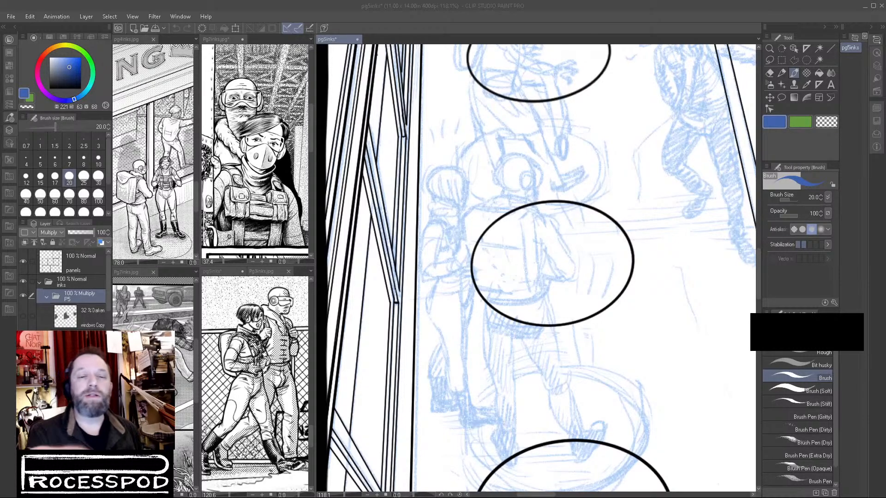
{"action": "left_click_drag", "start_coordinate": [441, 199], "coordinate": [500, 187]}
Collapse the P5 folder and turn on blue layer colour for the first middle-row panel's background line art.
{"action": "left_click", "coordinate": [782, 73]}
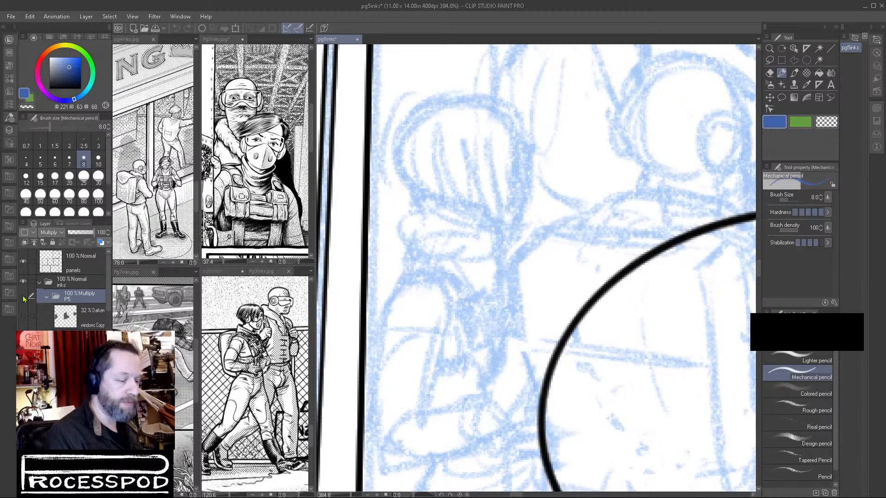
{"action": "scroll", "coordinate": [530, 267], "scroll_direction": "down", "scroll_amount": 15}
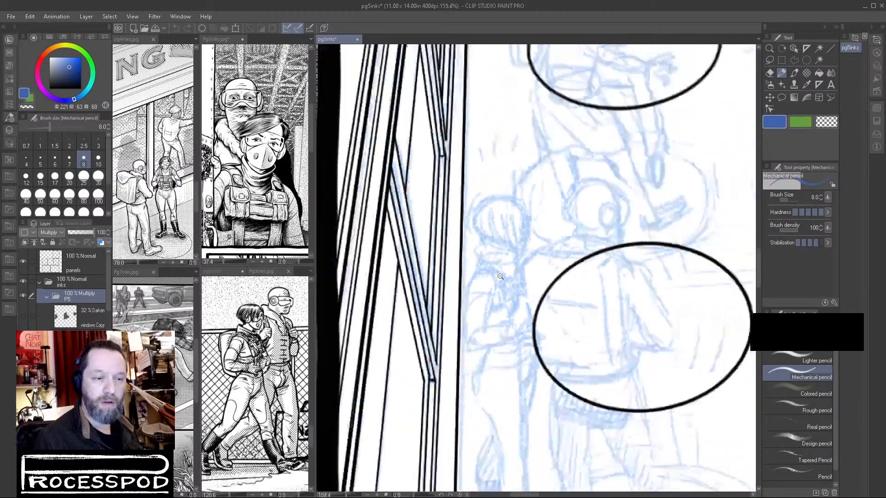
{"action": "scroll", "coordinate": [559, 266], "scroll_direction": "up", "scroll_amount": 8}
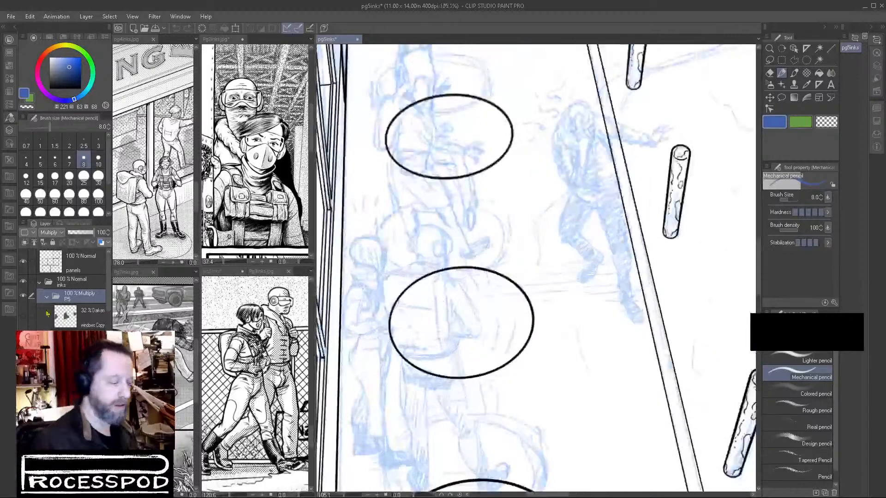
{"action": "left_click", "coordinate": [47, 297]}
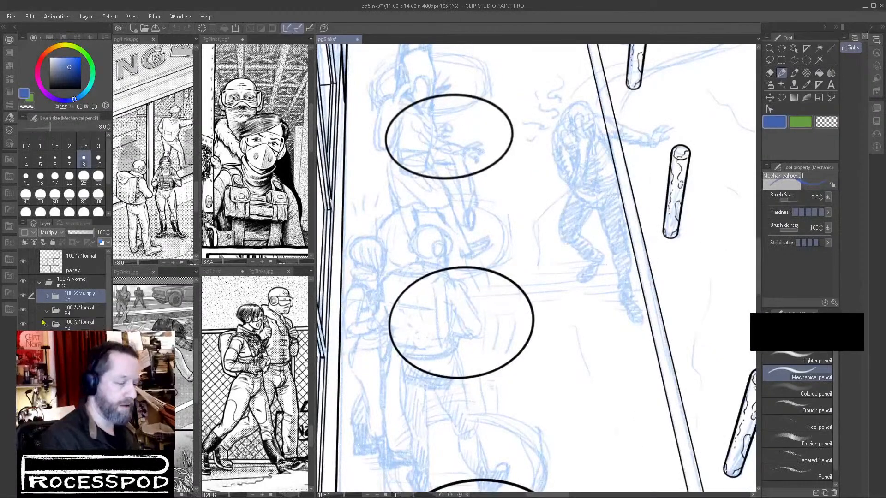
{"action": "left_click", "coordinate": [78, 368]}
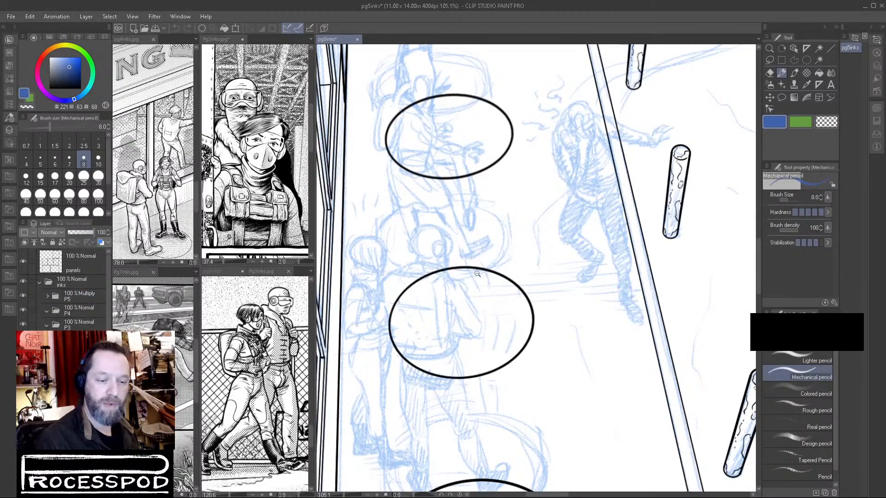
{"action": "left_click_drag", "start_coordinate": [478, 273], "coordinate": [462, 281]}
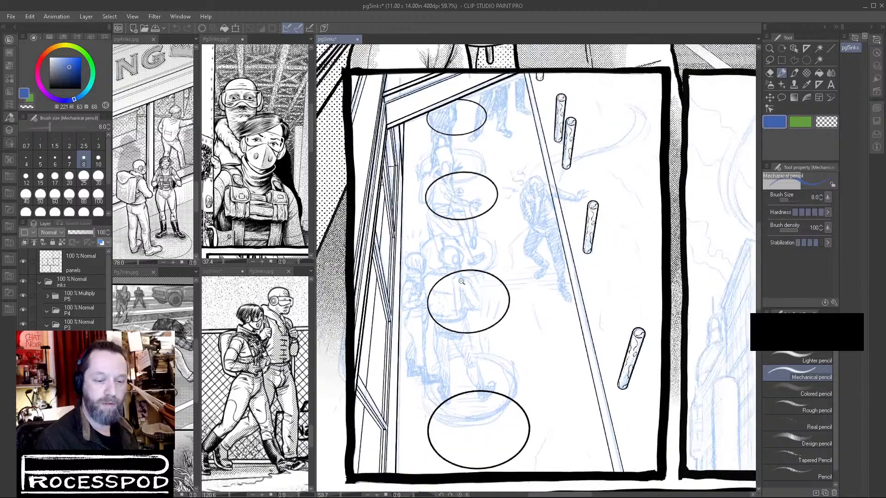
{"action": "left_click", "coordinate": [102, 243]}
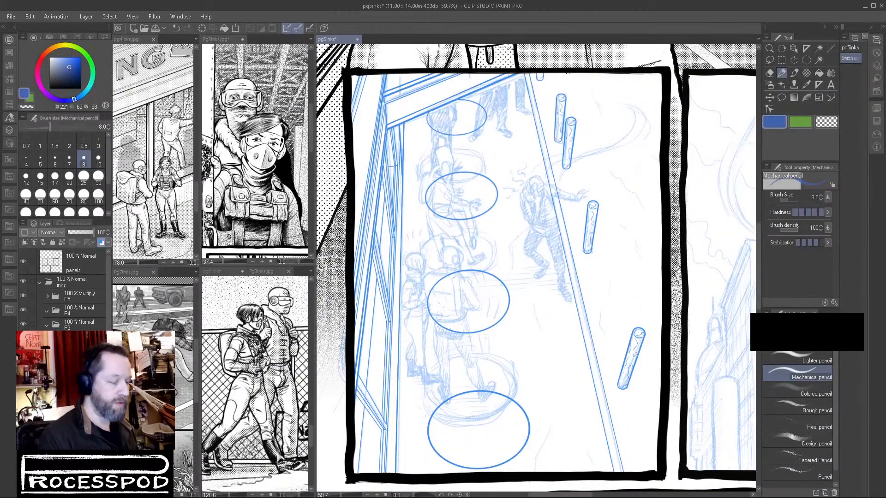
Add a new raster layer for the figures and reduce the blue background line art's opacity to 51%.
{"action": "key", "text": "ctrl+shift+n"}
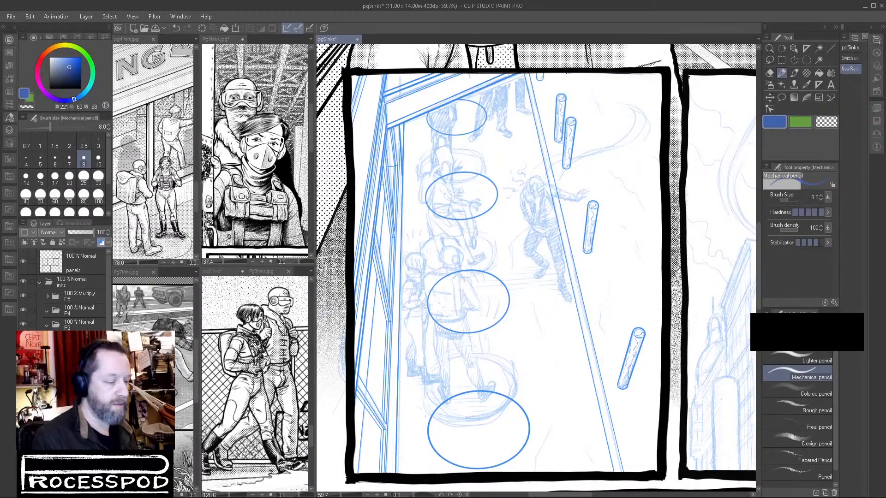
{"action": "left_click", "coordinate": [79, 234]}
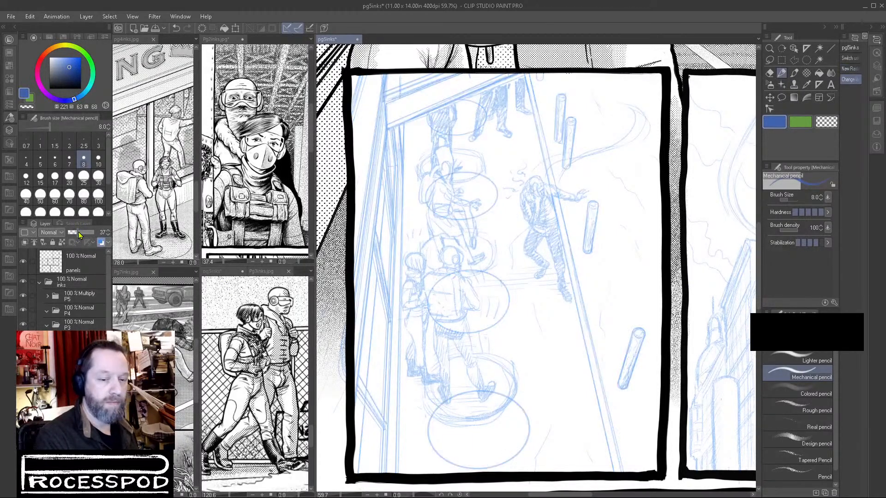
{"action": "left_click", "coordinate": [82, 237]}
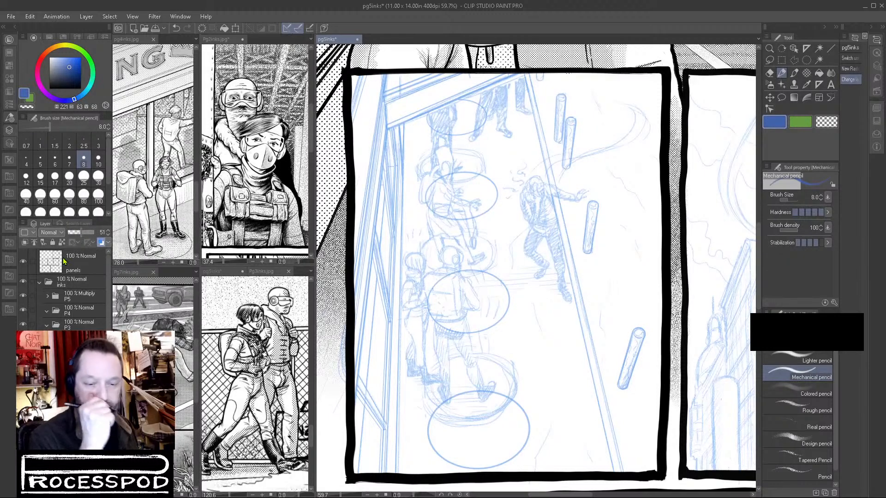
{"action": "left_click", "coordinate": [81, 353]}
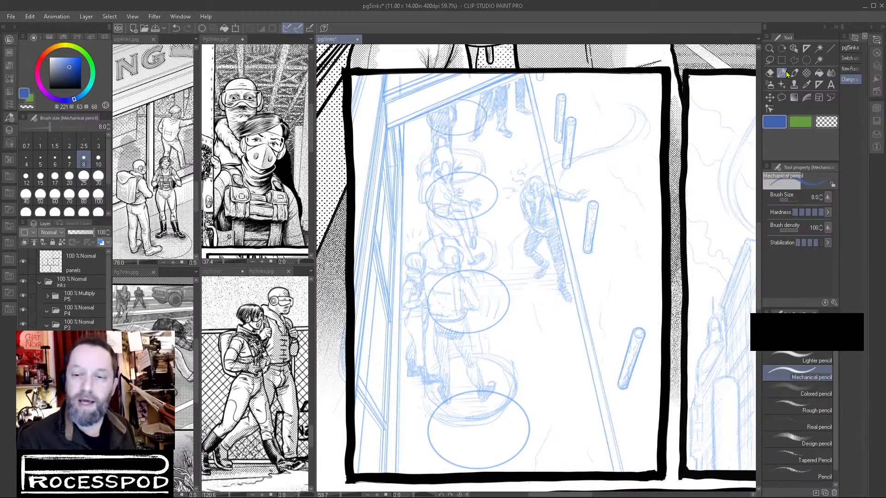
Set the drawing colour to black and choose the Brush at size 20 for inking the sketched figures.
{"action": "left_click_drag", "start_coordinate": [64, 72], "coordinate": [29, 136]}
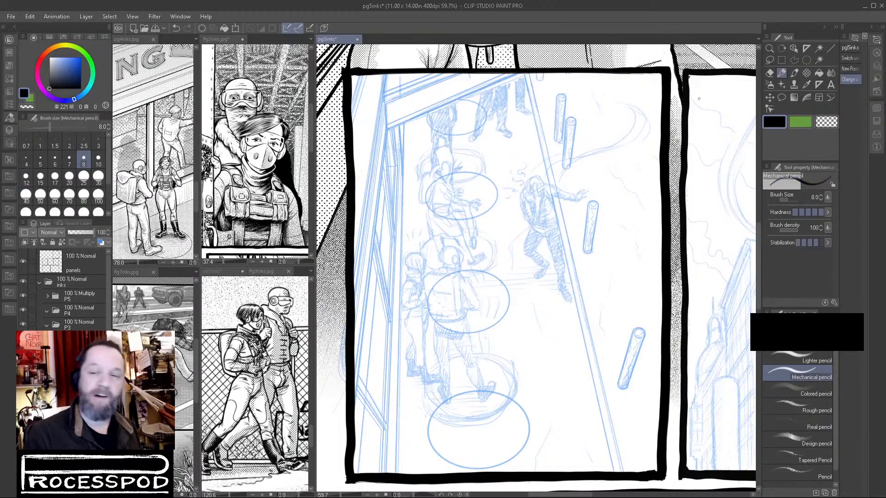
{"action": "left_click", "coordinate": [794, 74]}
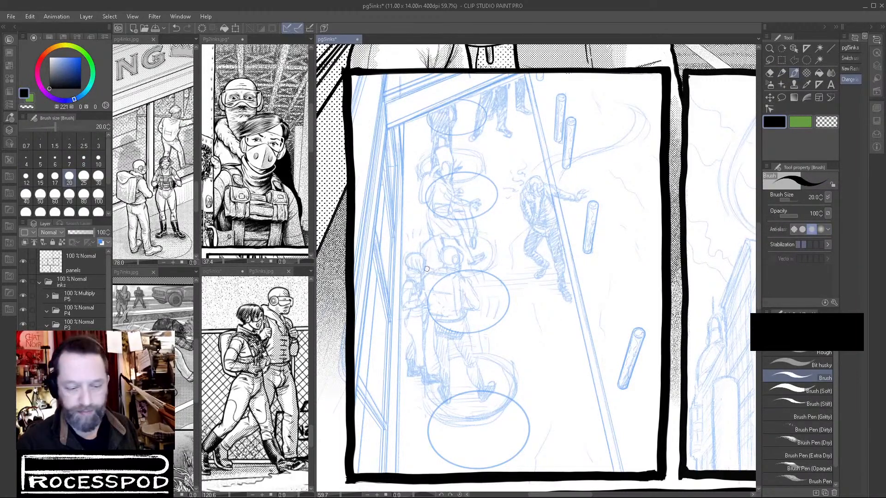
{"action": "scroll", "coordinate": [405, 268], "scroll_direction": "up", "scroll_amount": 6}
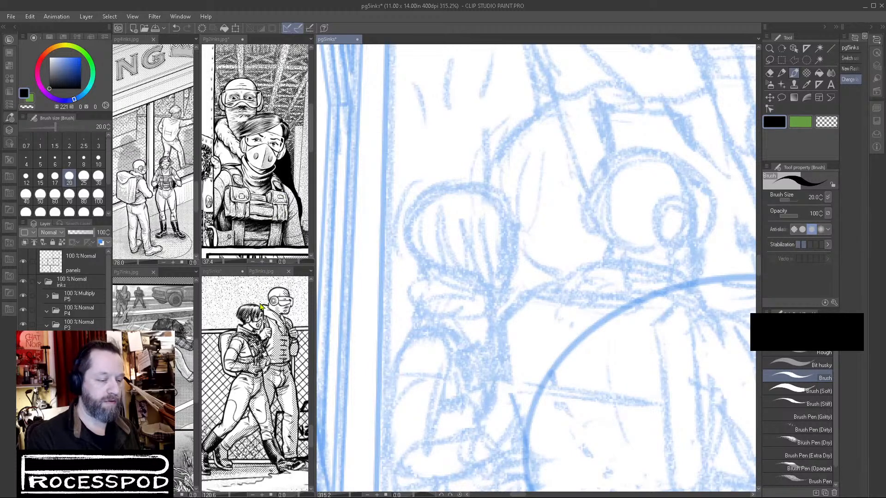
Examine the clothing and gear details of the two walking figures on Pg3inks.
{"action": "left_click", "coordinate": [263, 286]}
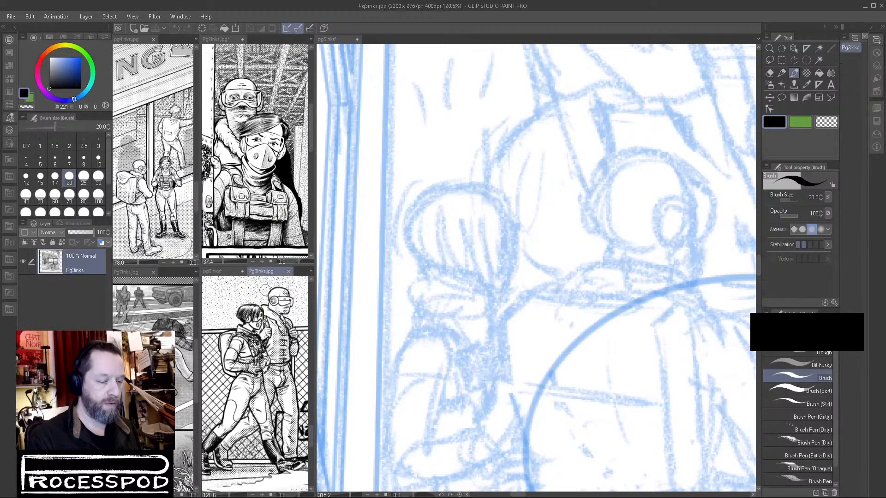
{"action": "scroll", "coordinate": [259, 323], "scroll_direction": "down", "scroll_amount": 3}
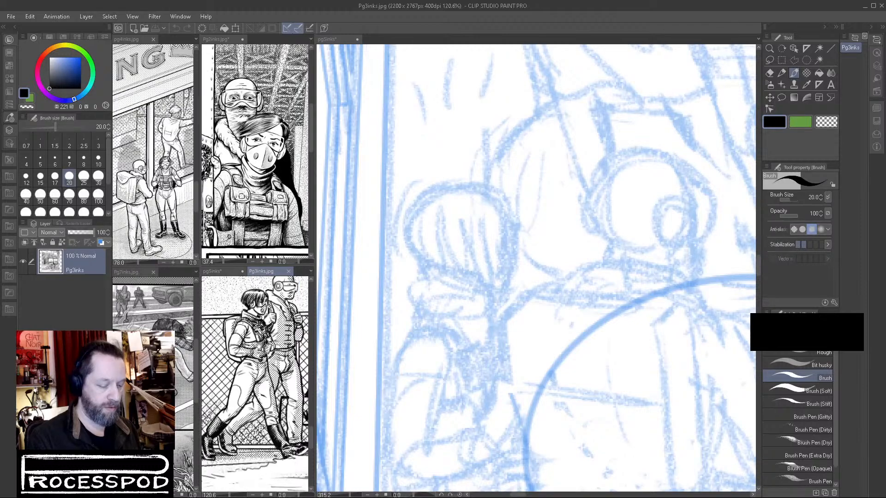
{"action": "scroll", "coordinate": [263, 353], "scroll_direction": "up", "scroll_amount": 6}
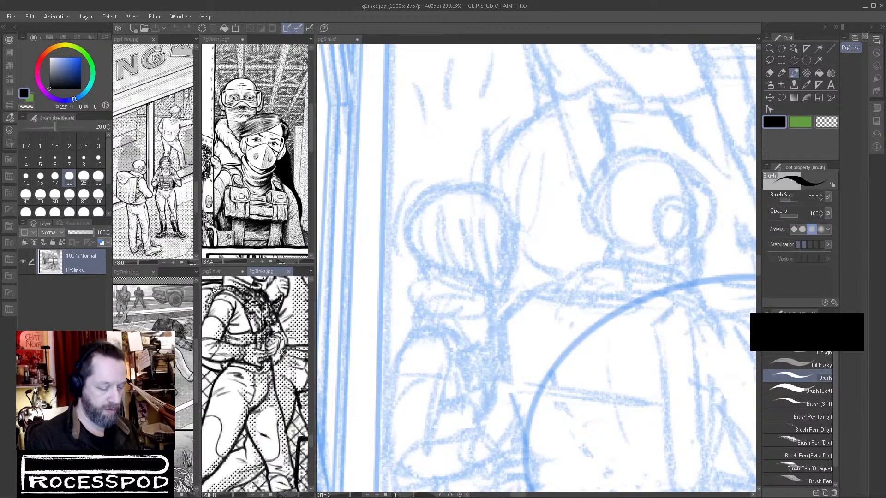
{"action": "scroll", "coordinate": [283, 351], "scroll_direction": "up", "scroll_amount": 1}
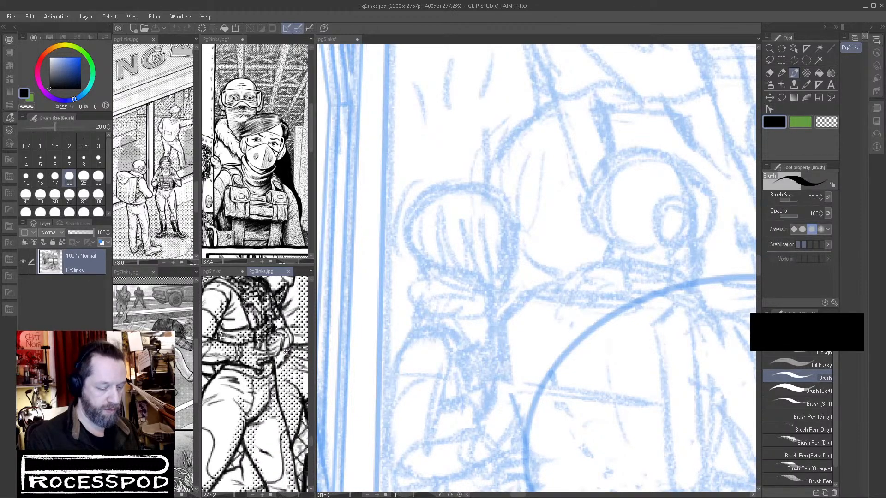
{"action": "scroll", "coordinate": [286, 352], "scroll_direction": "up", "scroll_amount": 1}
{"action": "scroll", "coordinate": [288, 352], "scroll_direction": "up", "scroll_amount": 1}
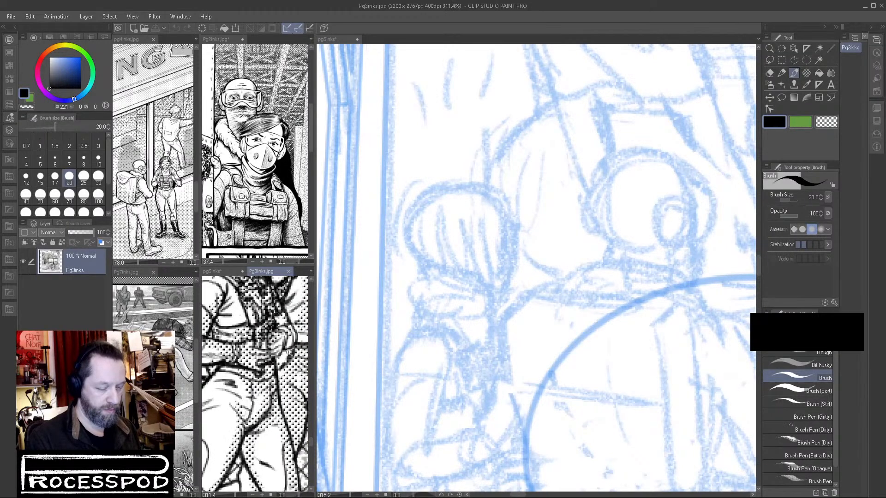
Examine the masked woman's hair, mask and vest details on Pg3inks, Pg2inks and pg4inks.
{"action": "scroll", "coordinate": [289, 353], "scroll_direction": "up", "scroll_amount": 1}
{"action": "scroll", "coordinate": [289, 353], "scroll_direction": "down", "scroll_amount": 1}
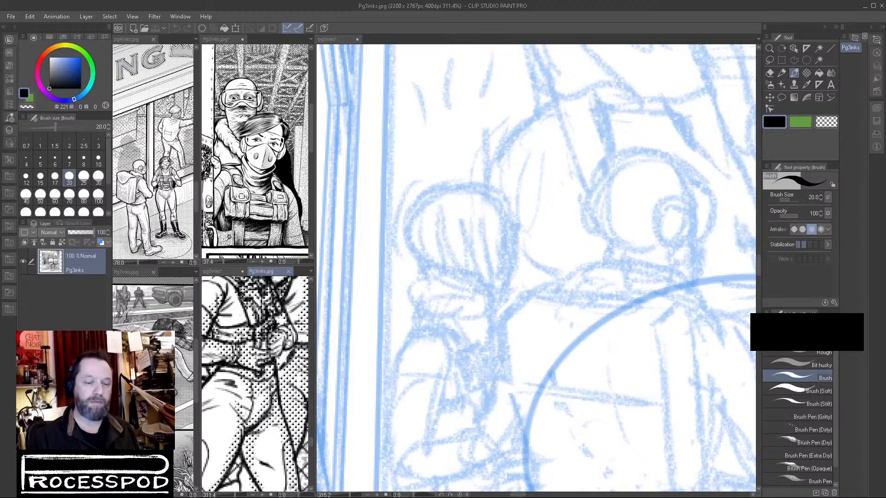
{"action": "left_click_drag", "start_coordinate": [262, 302], "coordinate": [275, 411]}
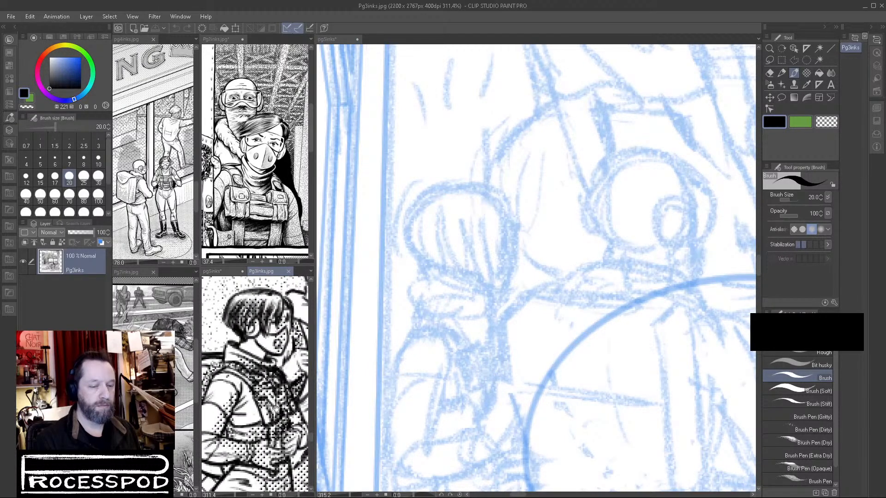
{"action": "left_click", "coordinate": [249, 191]}
{"action": "left_click_drag", "start_coordinate": [246, 191], "coordinate": [269, 190]}
{"action": "left_click_drag", "start_coordinate": [159, 211], "coordinate": [163, 243]}
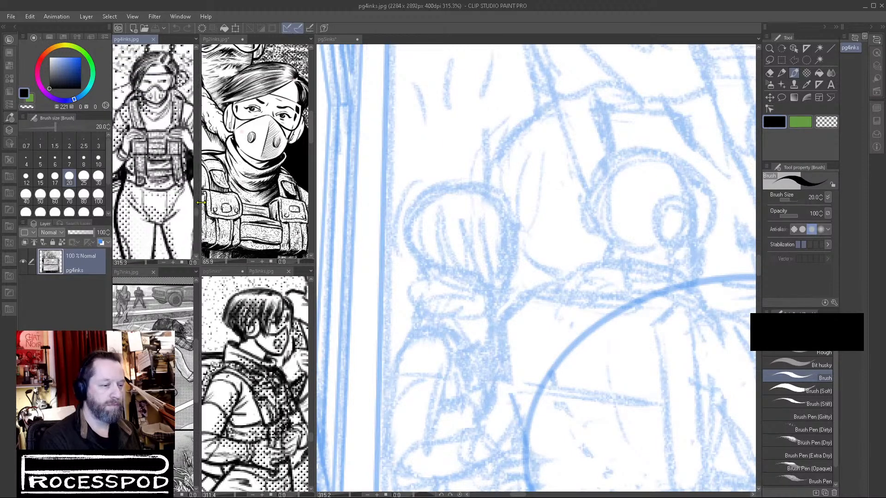
Widen both columns of reference canvases so the figures fit beside the main page 5 canvas.
{"action": "left_click_drag", "start_coordinate": [200, 203], "coordinate": [224, 209]}
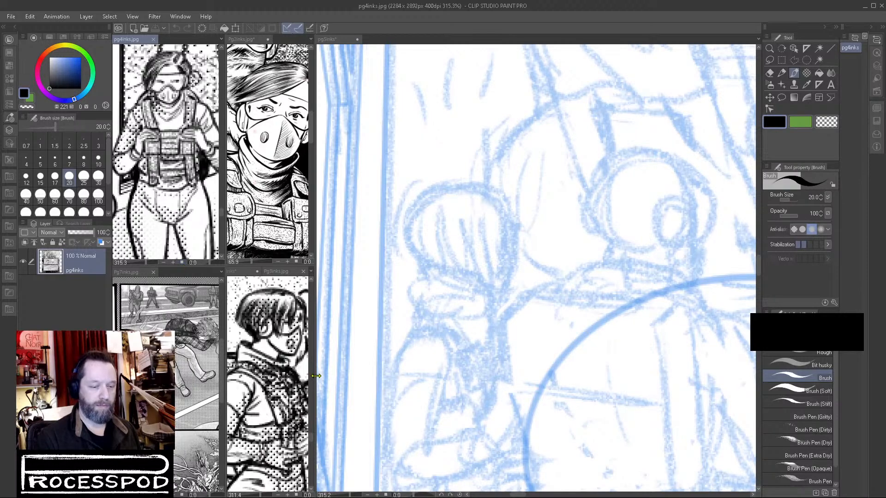
{"action": "left_click", "coordinate": [333, 378]}
{"action": "left_click_drag", "start_coordinate": [315, 385], "coordinate": [375, 389]}
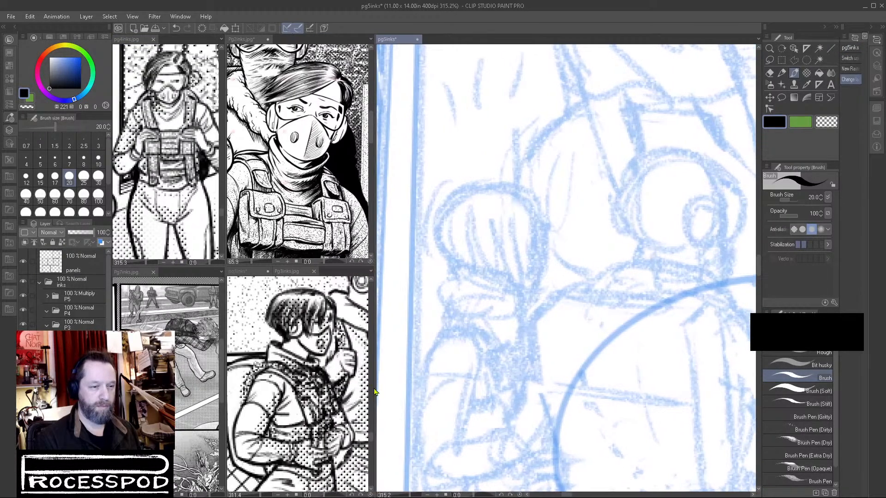
Examine the figure panels on Pg7inks and the woman with the backpack in the reference view of pg5inks.
{"action": "left_click", "coordinate": [188, 366]}
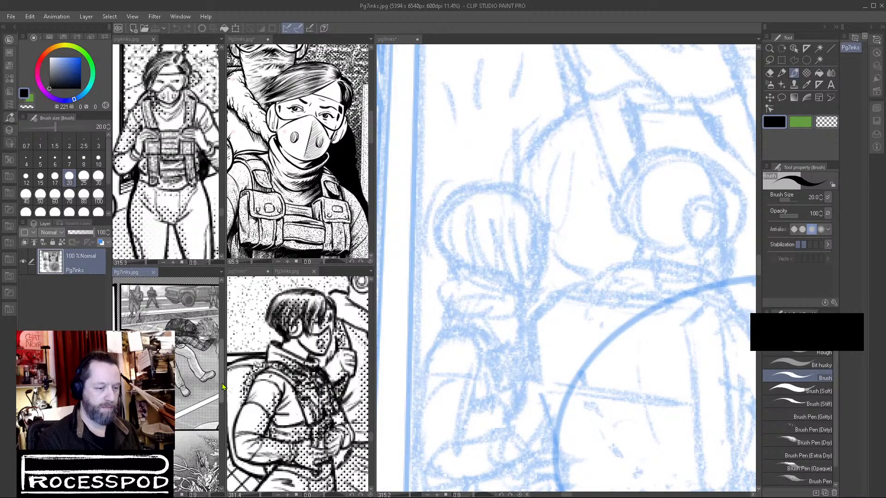
{"action": "left_click_drag", "start_coordinate": [138, 410], "coordinate": [186, 409]}
{"action": "left_click_drag", "start_coordinate": [141, 425], "coordinate": [166, 422]}
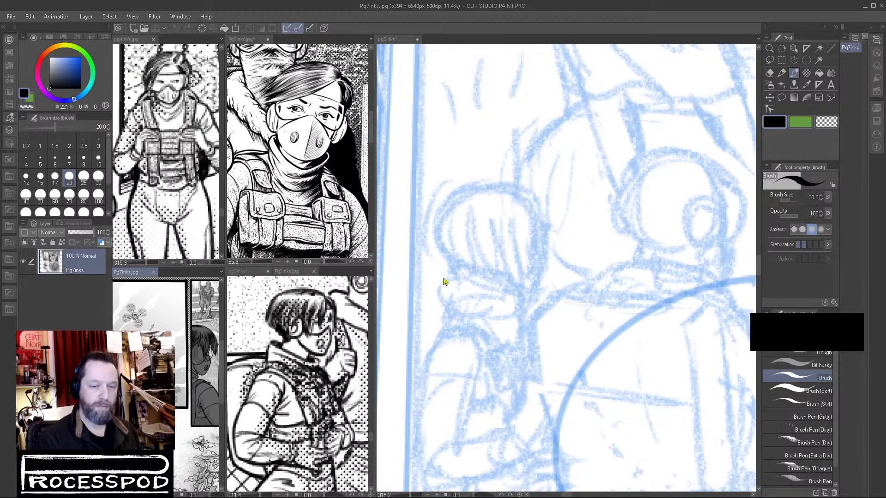
{"action": "left_click", "coordinate": [241, 271]}
{"action": "left_click_drag", "start_coordinate": [299, 378], "coordinate": [340, 362]}
{"action": "left_click_drag", "start_coordinate": [271, 374], "coordinate": [309, 375]}
{"action": "left_click_drag", "start_coordinate": [257, 390], "coordinate": [302, 382]}
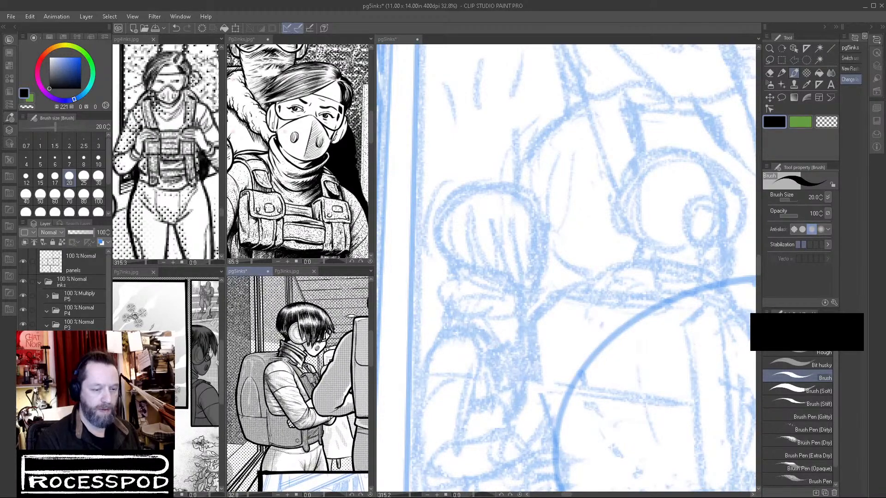
{"action": "scroll", "coordinate": [285, 360], "scroll_direction": "up", "scroll_amount": 3}
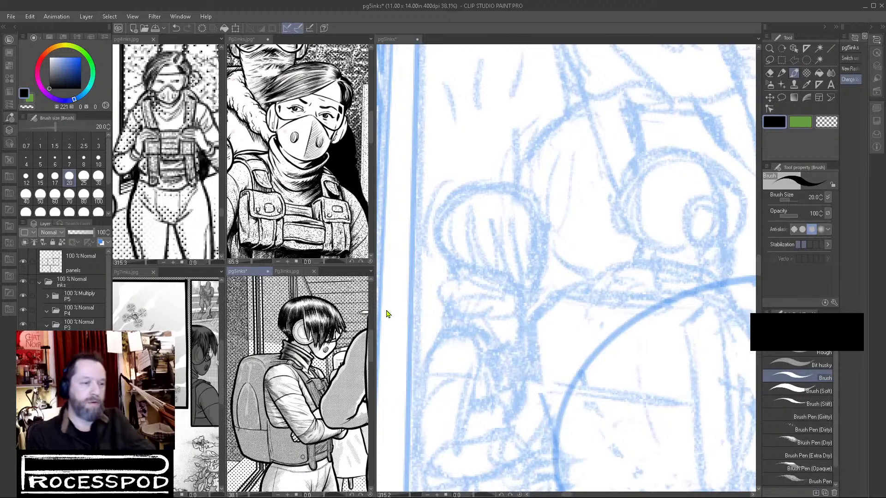
Ink the outer hair contour of the leftmost sketched figure's head on the main page 5 canvas with the size 20 Brush.
{"action": "left_click", "coordinate": [402, 40]}
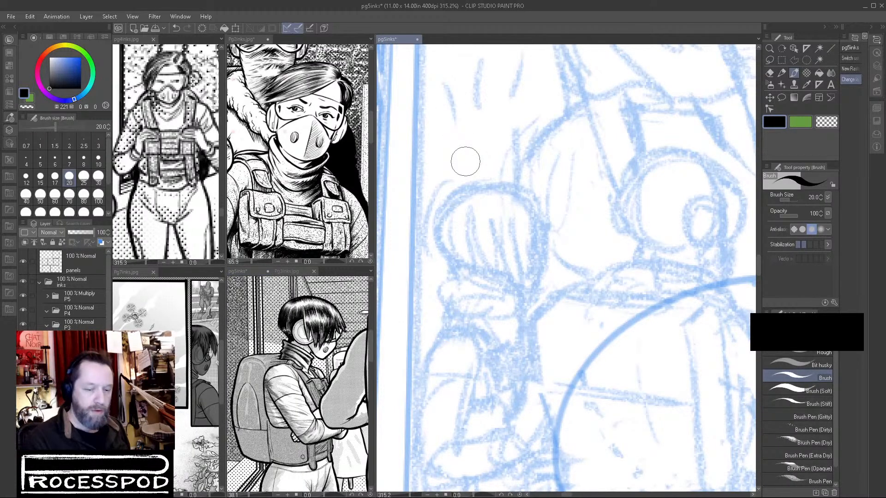
{"action": "left_click_drag", "start_coordinate": [482, 320], "coordinate": [541, 230]}
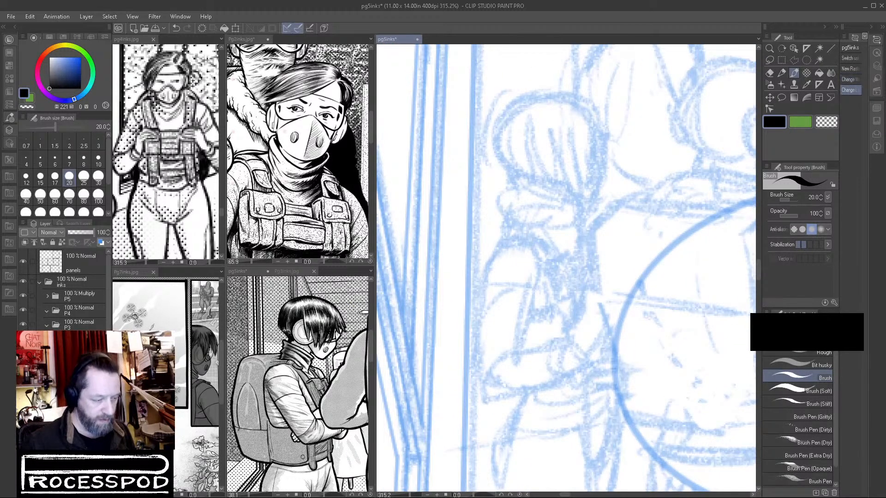
{"action": "left_click", "coordinate": [782, 73]}
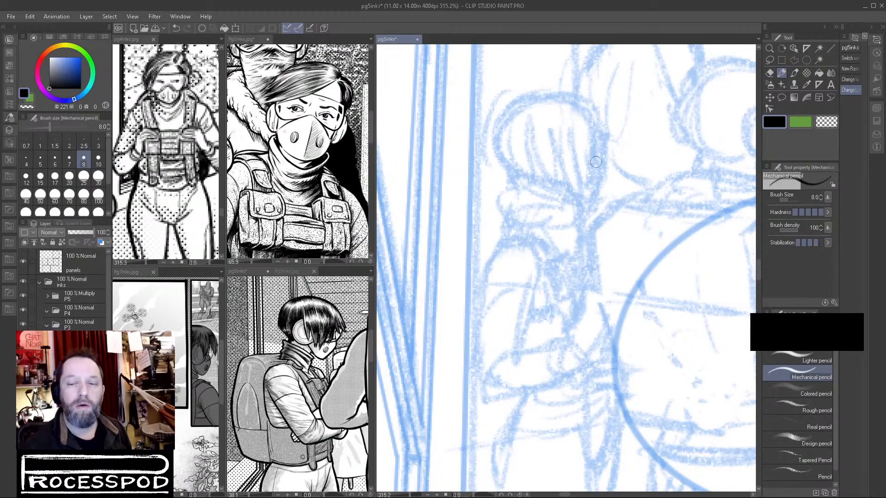
{"action": "left_click", "coordinate": [793, 73]}
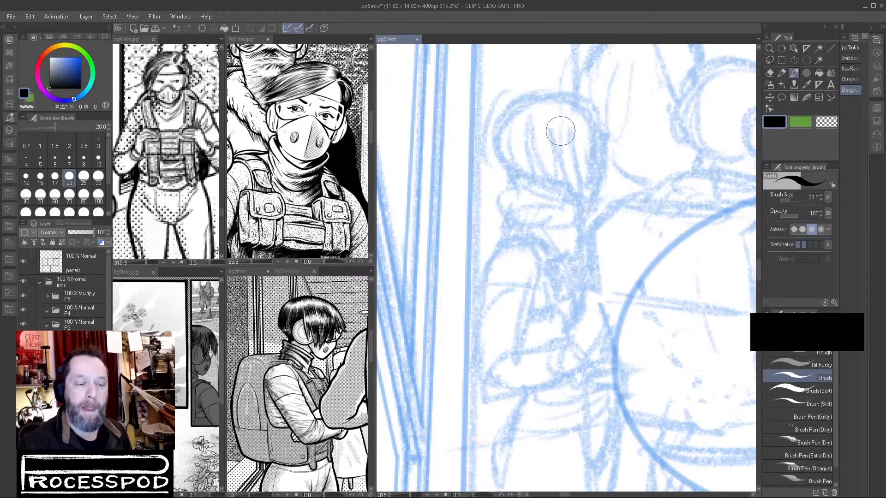
{"action": "mouse_move", "coordinate": [567, 133]}
{"action": "left_mouse_down"}
{"action": "mouse_move", "coordinate": [581, 132]}
{"action": "mouse_move", "coordinate": [566, 177]}
{"action": "left_mouse_up"}
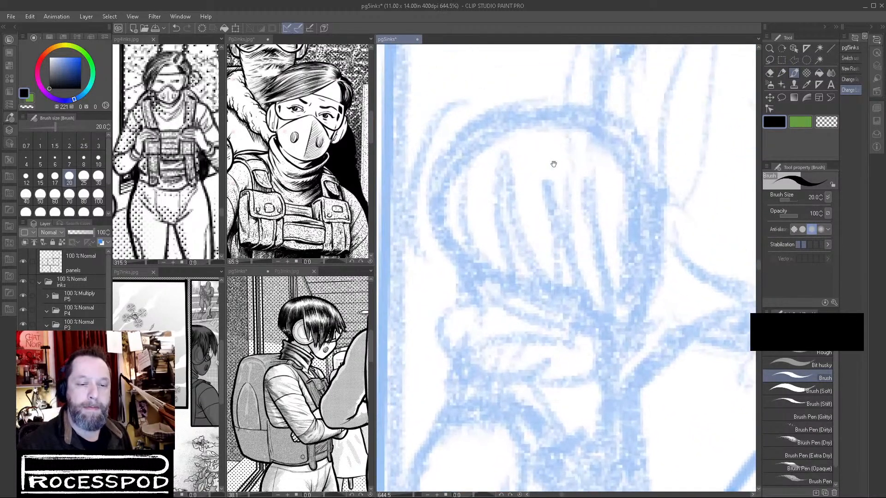
{"action": "mouse_move", "coordinate": [465, 138]}
{"action": "left_mouse_down"}
{"action": "mouse_move", "coordinate": [437, 192]}
{"action": "mouse_move", "coordinate": [455, 249]}
{"action": "left_mouse_up"}
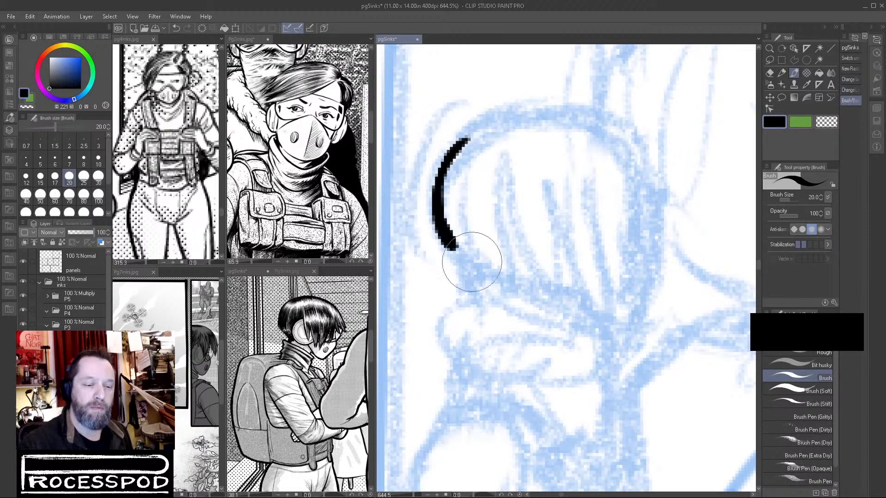
{"action": "mouse_move", "coordinate": [455, 156]}
{"action": "left_mouse_down"}
{"action": "mouse_move", "coordinate": [498, 121]}
{"action": "mouse_move", "coordinate": [576, 107]}
{"action": "mouse_move", "coordinate": [625, 124]}
{"action": "mouse_move", "coordinate": [642, 154]}
{"action": "mouse_move", "coordinate": [655, 305]}
{"action": "left_mouse_up"}
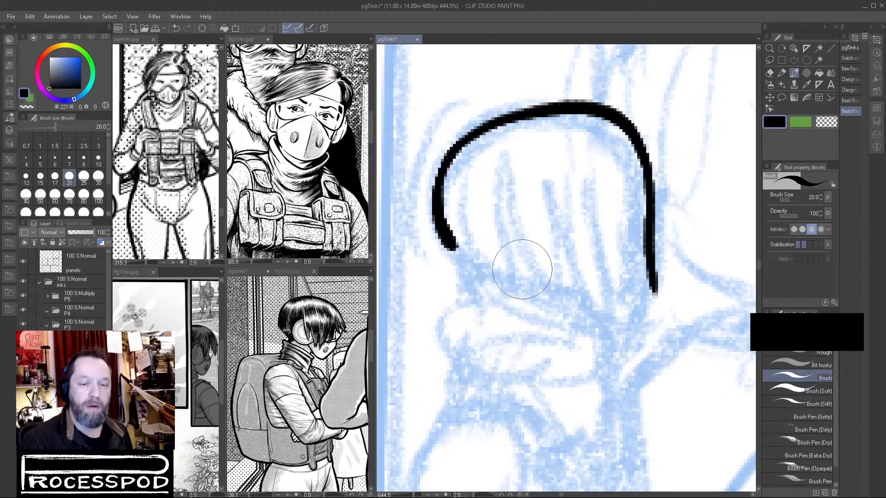
{"action": "key", "text": "ctrl+z"}
{"action": "mouse_move", "coordinate": [451, 148]}
{"action": "left_mouse_down"}
{"action": "mouse_move", "coordinate": [500, 126]}
{"action": "mouse_move", "coordinate": [584, 124]}
{"action": "mouse_move", "coordinate": [641, 155]}
{"action": "mouse_move", "coordinate": [676, 293]}
{"action": "mouse_move", "coordinate": [685, 314]}
{"action": "left_mouse_up"}
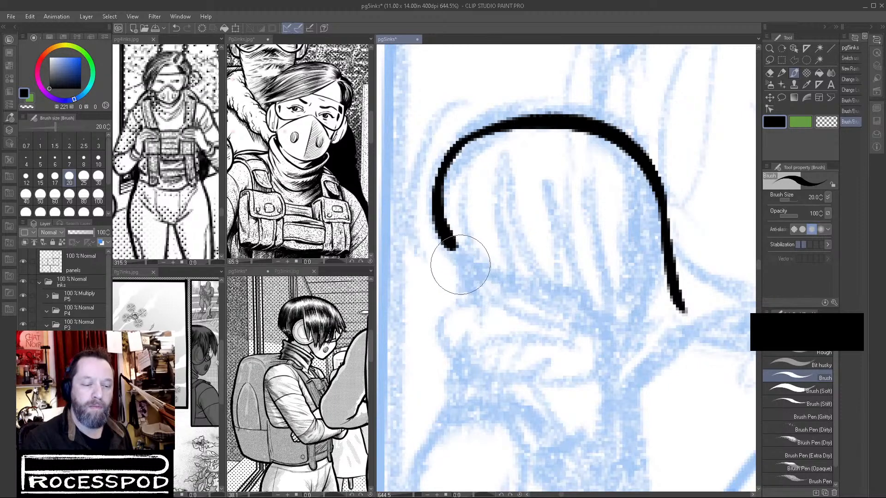
{"action": "left_click_drag", "start_coordinate": [450, 250], "coordinate": [503, 299]}
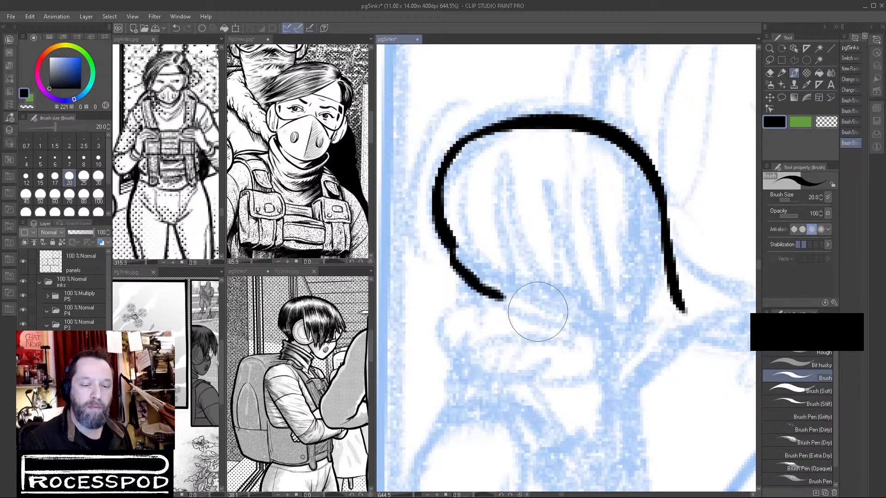
Ink the pointed fringe strands hanging over the front of the figure's face.
{"action": "mouse_move", "coordinate": [526, 195]}
{"action": "left_mouse_down"}
{"action": "mouse_move", "coordinate": [573, 309]}
{"action": "mouse_move", "coordinate": [584, 326]}
{"action": "left_mouse_up"}
{"action": "left_click_drag", "start_coordinate": [573, 225], "coordinate": [585, 329]}
{"action": "left_click_drag", "start_coordinate": [577, 241], "coordinate": [614, 333]}
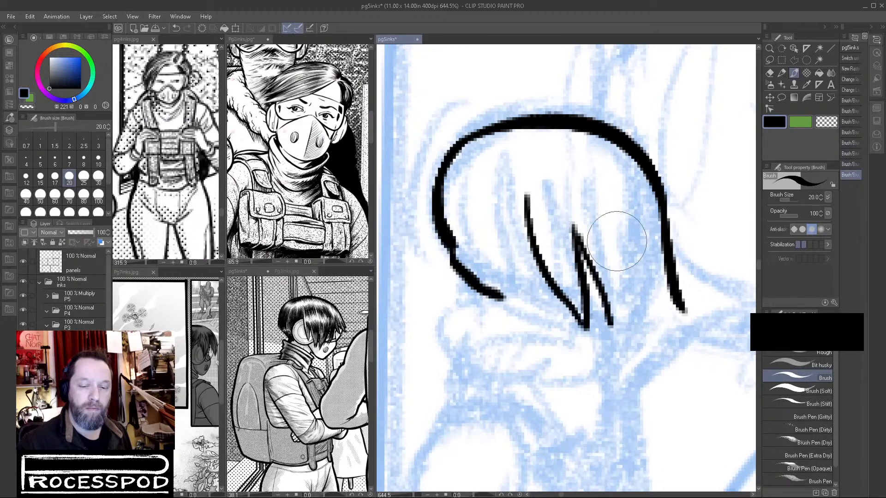
{"action": "left_click_drag", "start_coordinate": [609, 220], "coordinate": [614, 334]}
{"action": "mouse_move", "coordinate": [640, 222]}
{"action": "left_mouse_down"}
{"action": "mouse_move", "coordinate": [644, 268]}
{"action": "mouse_move", "coordinate": [626, 308]}
{"action": "left_mouse_up"}
{"action": "left_click_drag", "start_coordinate": [649, 270], "coordinate": [682, 312]}
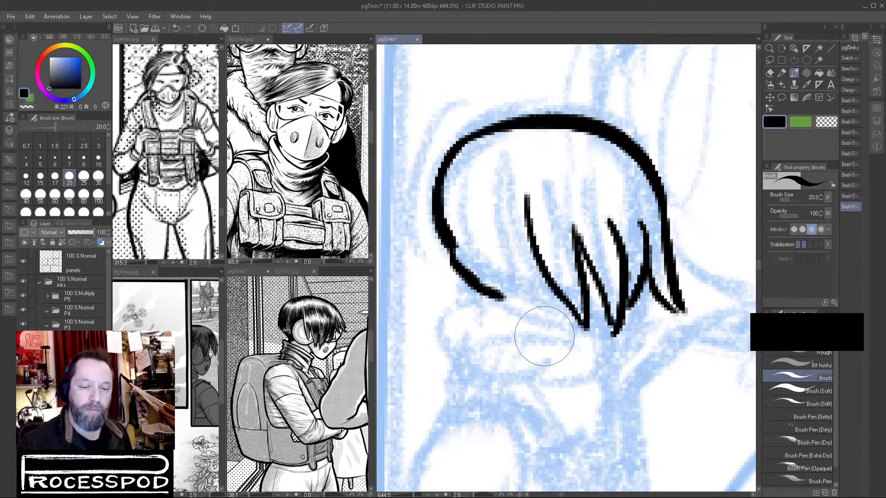
Ink the rounded earpiece under the fringe and the short hair strands at the nape.
{"action": "mouse_move", "coordinate": [525, 220]}
{"action": "left_mouse_down"}
{"action": "mouse_move", "coordinate": [514, 282]}
{"action": "mouse_move", "coordinate": [571, 302]}
{"action": "mouse_move", "coordinate": [549, 303]}
{"action": "mouse_move", "coordinate": [568, 305]}
{"action": "left_mouse_up"}
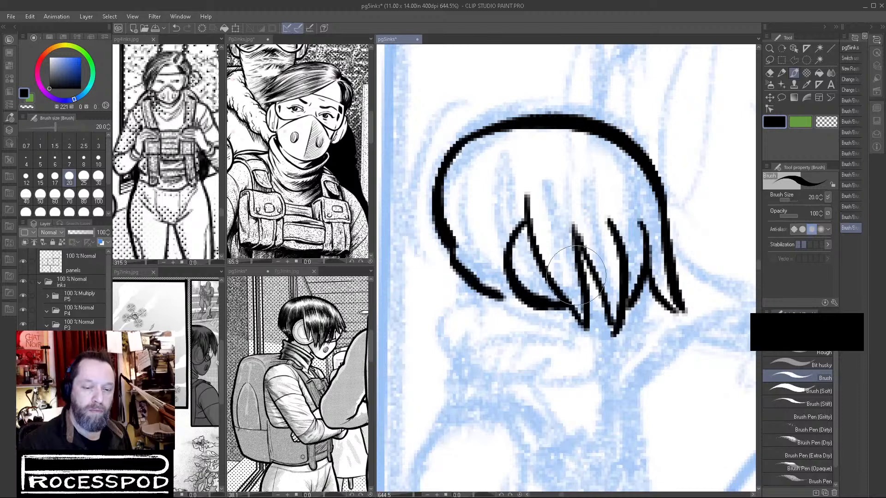
{"action": "mouse_move", "coordinate": [507, 281]}
{"action": "left_mouse_down"}
{"action": "mouse_move", "coordinate": [510, 301]}
{"action": "mouse_move", "coordinate": [506, 292]}
{"action": "left_mouse_up"}
{"action": "mouse_move", "coordinate": [598, 279]}
{"action": "left_mouse_down"}
{"action": "mouse_move", "coordinate": [567, 318]}
{"action": "mouse_move", "coordinate": [557, 310]}
{"action": "mouse_move", "coordinate": [576, 303]}
{"action": "left_mouse_up"}
{"action": "left_click_drag", "start_coordinate": [524, 285], "coordinate": [535, 282]}
{"action": "mouse_move", "coordinate": [522, 312]}
{"action": "left_mouse_down"}
{"action": "mouse_move", "coordinate": [527, 288]}
{"action": "mouse_move", "coordinate": [544, 323]}
{"action": "mouse_move", "coordinate": [537, 295]}
{"action": "mouse_move", "coordinate": [549, 325]}
{"action": "mouse_move", "coordinate": [544, 299]}
{"action": "mouse_move", "coordinate": [551, 324]}
{"action": "left_mouse_up"}
{"action": "mouse_move", "coordinate": [500, 263]}
{"action": "left_mouse_down"}
{"action": "mouse_move", "coordinate": [501, 289]}
{"action": "mouse_move", "coordinate": [501, 279]}
{"action": "mouse_move", "coordinate": [513, 301]}
{"action": "mouse_move", "coordinate": [502, 252]}
{"action": "left_mouse_up"}
{"action": "left_click", "coordinate": [827, 122]}
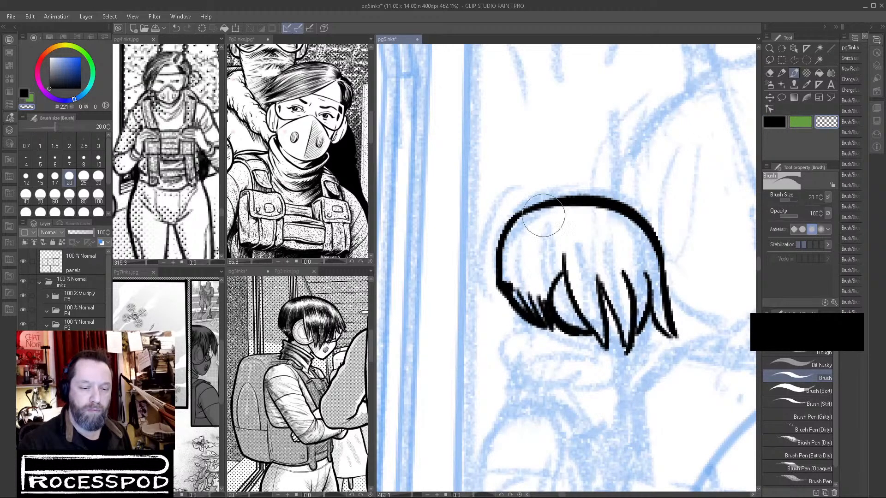
{"action": "left_click", "coordinate": [775, 121]}
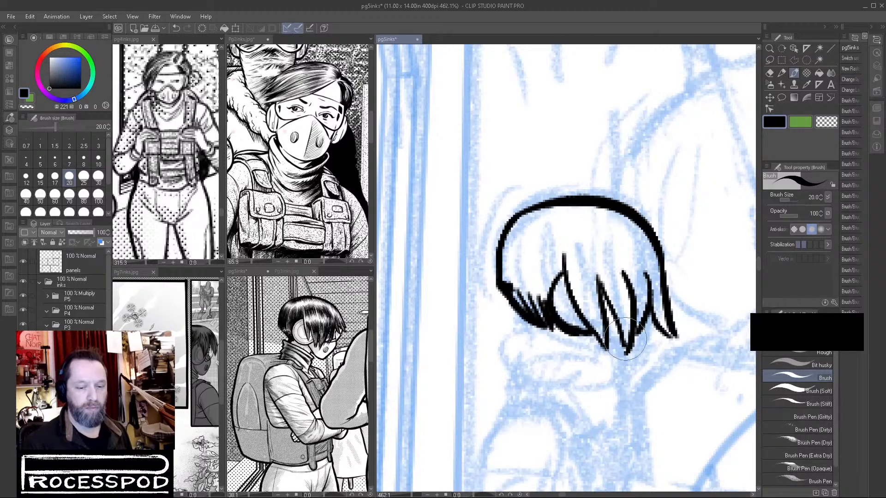
Ink the figure's lower face and jaw below the fringe, plus the front and back of the neck.
{"action": "mouse_move", "coordinate": [611, 315]}
{"action": "left_mouse_down"}
{"action": "mouse_move", "coordinate": [606, 324]}
{"action": "mouse_move", "coordinate": [621, 356]}
{"action": "mouse_move", "coordinate": [637, 362]}
{"action": "left_mouse_up"}
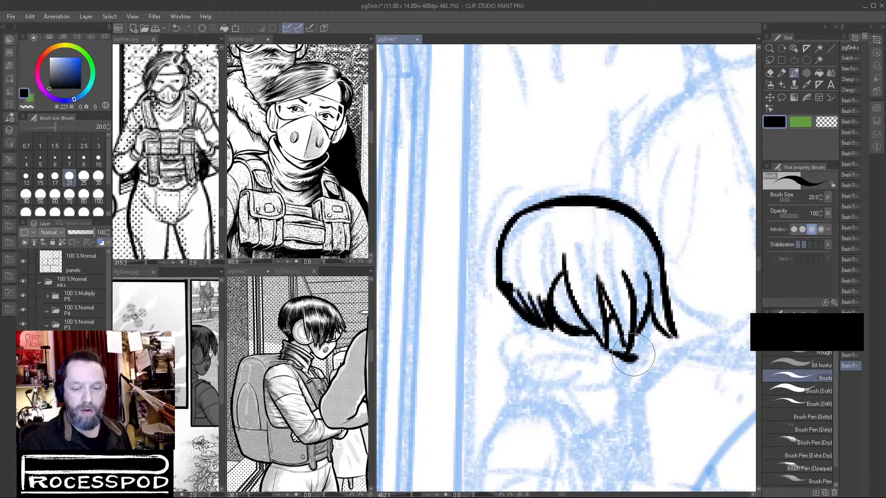
{"action": "mouse_move", "coordinate": [633, 360]}
{"action": "left_mouse_down"}
{"action": "mouse_move", "coordinate": [651, 316]}
{"action": "mouse_move", "coordinate": [635, 355]}
{"action": "mouse_move", "coordinate": [654, 323]}
{"action": "mouse_move", "coordinate": [641, 352]}
{"action": "mouse_move", "coordinate": [605, 349]}
{"action": "mouse_move", "coordinate": [631, 360]}
{"action": "left_mouse_up"}
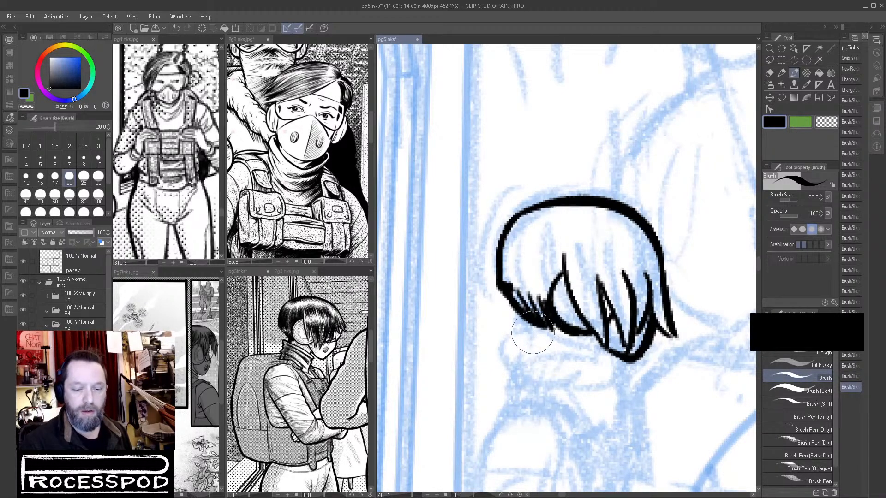
{"action": "mouse_move", "coordinate": [544, 330]}
{"action": "left_mouse_down"}
{"action": "mouse_move", "coordinate": [581, 356]}
{"action": "mouse_move", "coordinate": [600, 357]}
{"action": "left_mouse_up"}
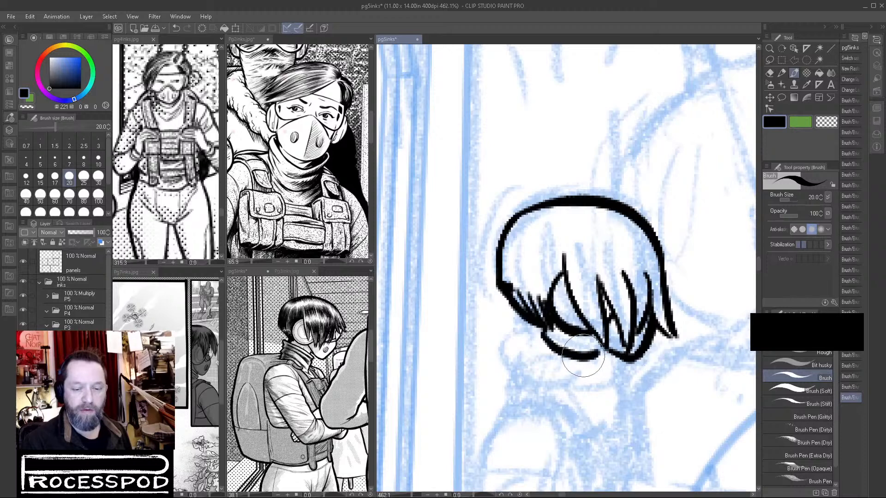
{"action": "mouse_move", "coordinate": [537, 328]}
{"action": "left_mouse_down"}
{"action": "mouse_move", "coordinate": [535, 396]}
{"action": "mouse_move", "coordinate": [536, 377]}
{"action": "mouse_move", "coordinate": [604, 408]}
{"action": "left_mouse_up"}
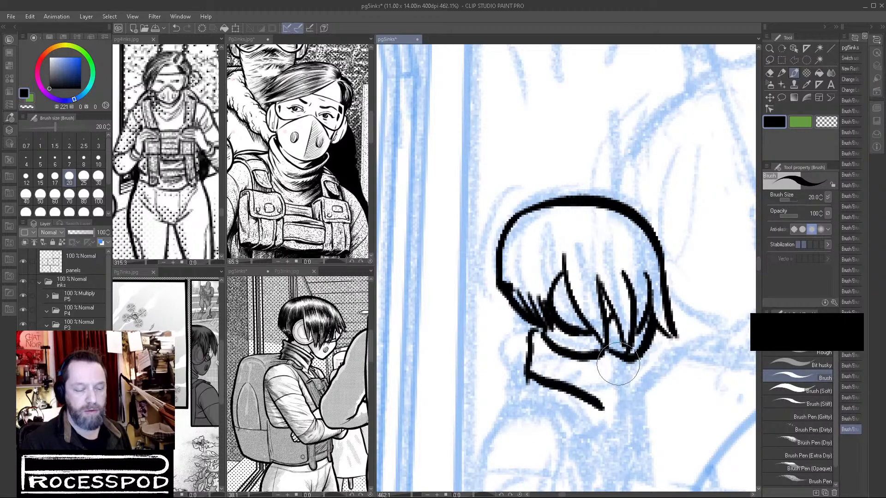
{"action": "mouse_move", "coordinate": [587, 356]}
{"action": "left_mouse_down"}
{"action": "mouse_move", "coordinate": [615, 365]}
{"action": "mouse_move", "coordinate": [610, 398]}
{"action": "left_mouse_up"}
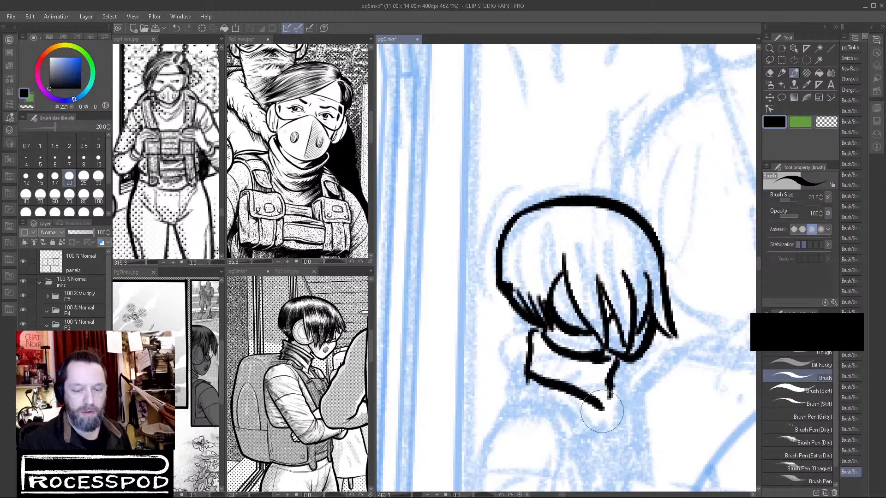
Ink the folded collar at the base of the neck with the shoulder and chest lines beneath it.
{"action": "left_click_drag", "start_coordinate": [604, 430], "coordinate": [497, 336]}
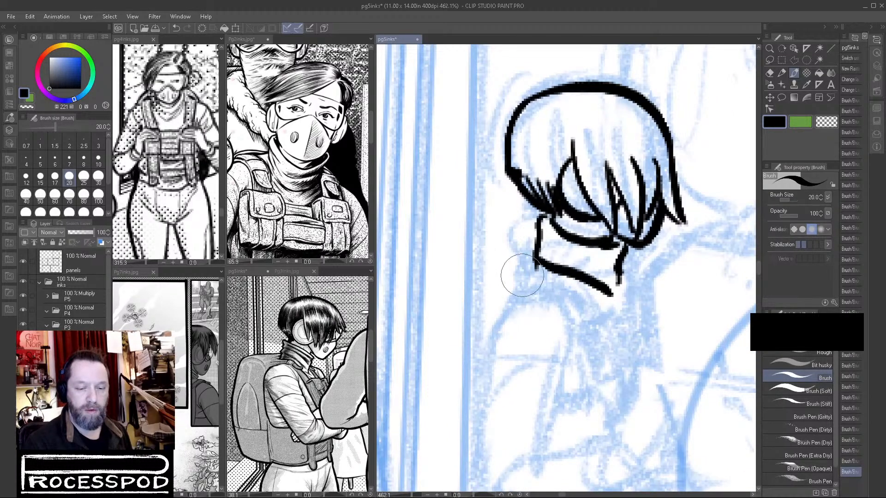
{"action": "mouse_move", "coordinate": [530, 272]}
{"action": "left_mouse_down"}
{"action": "mouse_move", "coordinate": [577, 276]}
{"action": "mouse_move", "coordinate": [559, 260]}
{"action": "mouse_move", "coordinate": [525, 273]}
{"action": "left_mouse_up"}
{"action": "left_click", "coordinate": [822, 121]}
{"action": "left_click", "coordinate": [774, 122]}
{"action": "left_click_drag", "start_coordinate": [506, 306], "coordinate": [593, 316]}
{"action": "left_click_drag", "start_coordinate": [554, 280], "coordinate": [550, 292]}
{"action": "mouse_move", "coordinate": [573, 283]}
{"action": "left_mouse_down"}
{"action": "mouse_move", "coordinate": [568, 296]}
{"action": "mouse_move", "coordinate": [591, 314]}
{"action": "left_mouse_up"}
{"action": "mouse_move", "coordinate": [585, 280]}
{"action": "left_mouse_down"}
{"action": "mouse_move", "coordinate": [586, 329]}
{"action": "mouse_move", "coordinate": [615, 383]}
{"action": "mouse_move", "coordinate": [605, 365]}
{"action": "mouse_move", "coordinate": [617, 388]}
{"action": "left_mouse_up"}
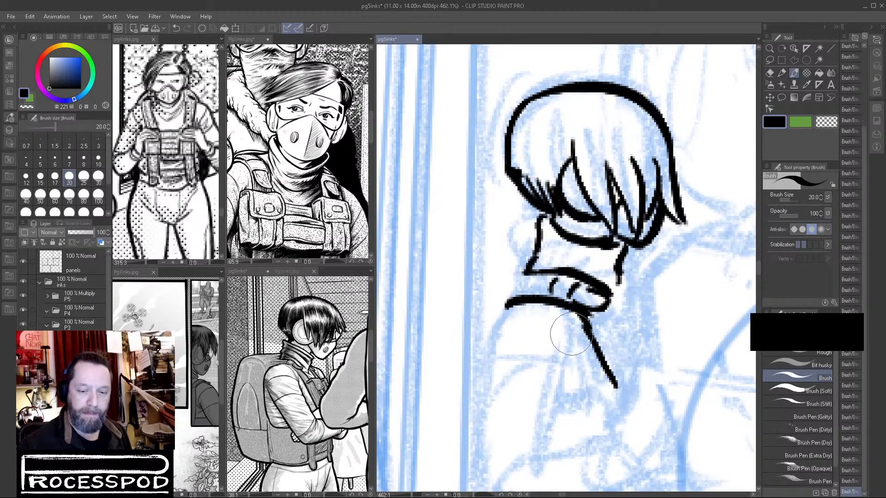
Extend the inked shoulder line down along the figure's back.
{"action": "left_click_drag", "start_coordinate": [519, 301], "coordinate": [506, 305]}
{"action": "left_click_drag", "start_coordinate": [647, 337], "coordinate": [626, 337]}
{"action": "left_click_drag", "start_coordinate": [698, 335], "coordinate": [647, 281]}
{"action": "left_click_drag", "start_coordinate": [526, 286], "coordinate": [541, 282]}
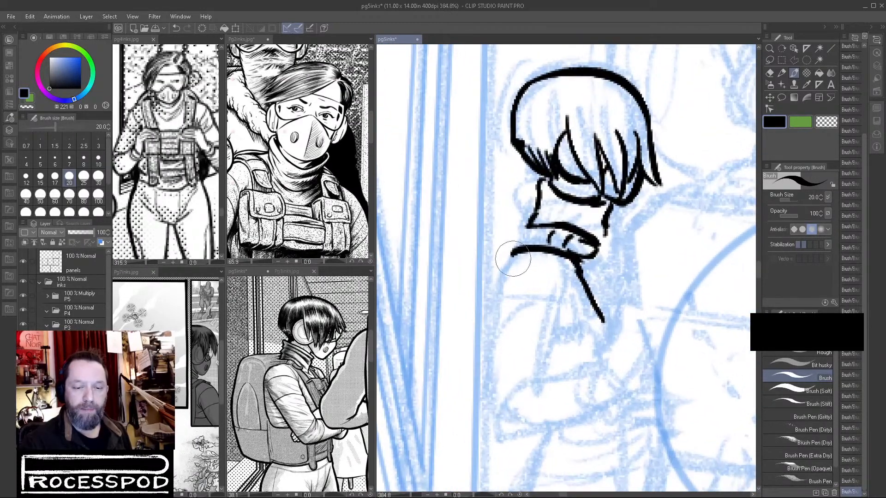
{"action": "left_click_drag", "start_coordinate": [513, 256], "coordinate": [502, 271]}
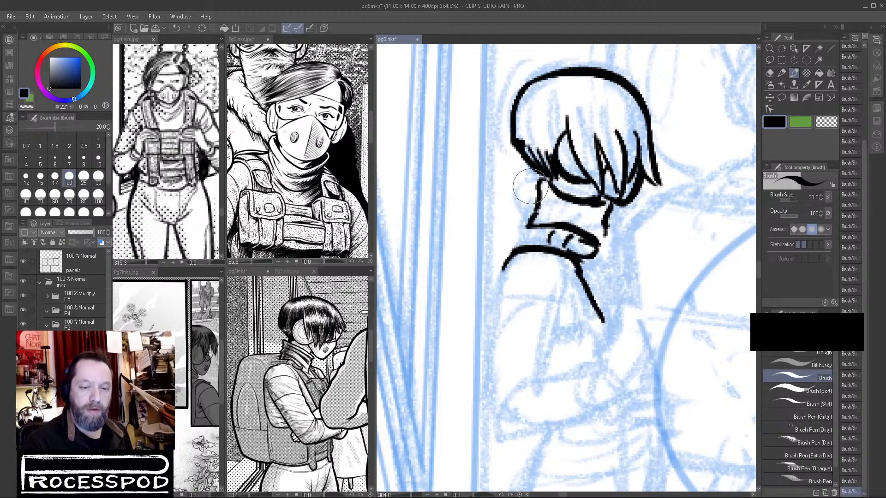
{"action": "mouse_move", "coordinate": [535, 186]}
{"action": "left_mouse_down"}
{"action": "mouse_move", "coordinate": [511, 189]}
{"action": "mouse_move", "coordinate": [443, 258]}
{"action": "mouse_move", "coordinate": [431, 310]}
{"action": "mouse_move", "coordinate": [481, 309]}
{"action": "mouse_move", "coordinate": [568, 275]}
{"action": "left_mouse_up"}
{"action": "left_click", "coordinate": [597, 268]}
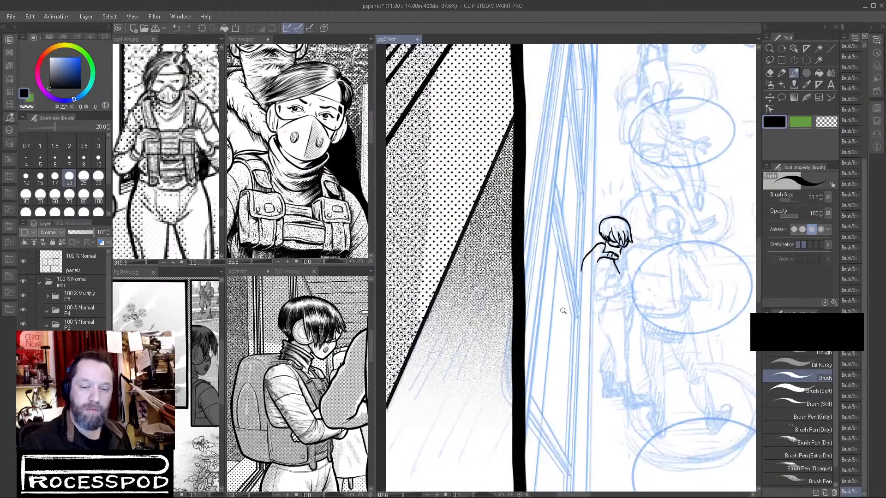
{"action": "left_click", "coordinate": [595, 273]}
{"action": "left_click", "coordinate": [615, 267]}
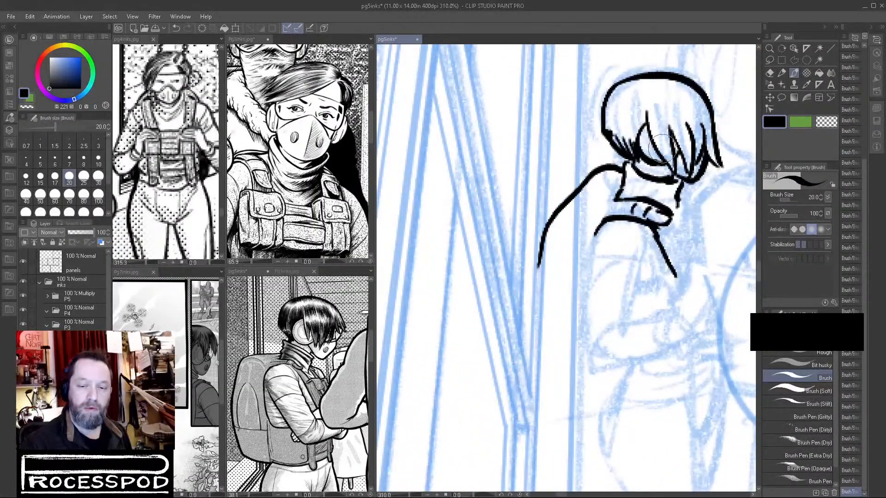
{"action": "left_click_drag", "start_coordinate": [607, 209], "coordinate": [554, 320]}
{"action": "left_click", "coordinate": [823, 126]}
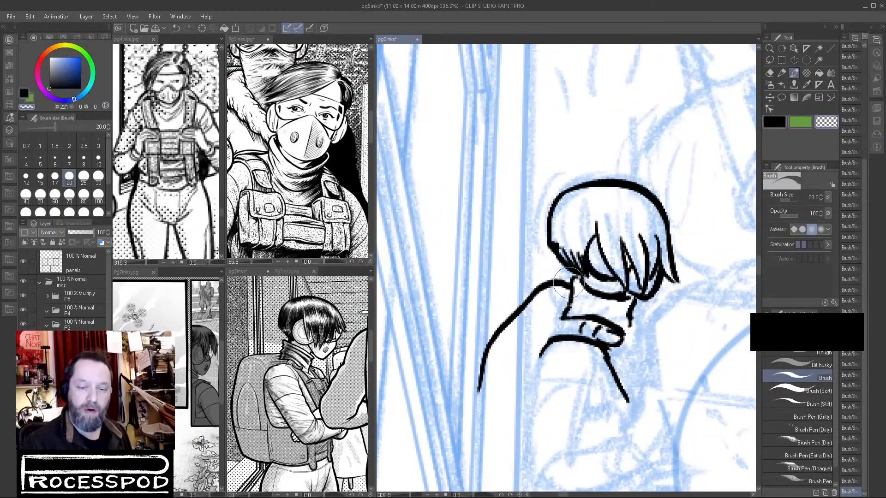
{"action": "mouse_move", "coordinate": [564, 284]}
{"action": "left_mouse_down"}
{"action": "mouse_move", "coordinate": [507, 319]}
{"action": "mouse_move", "coordinate": [507, 308]}
{"action": "mouse_move", "coordinate": [524, 328]}
{"action": "left_mouse_up"}
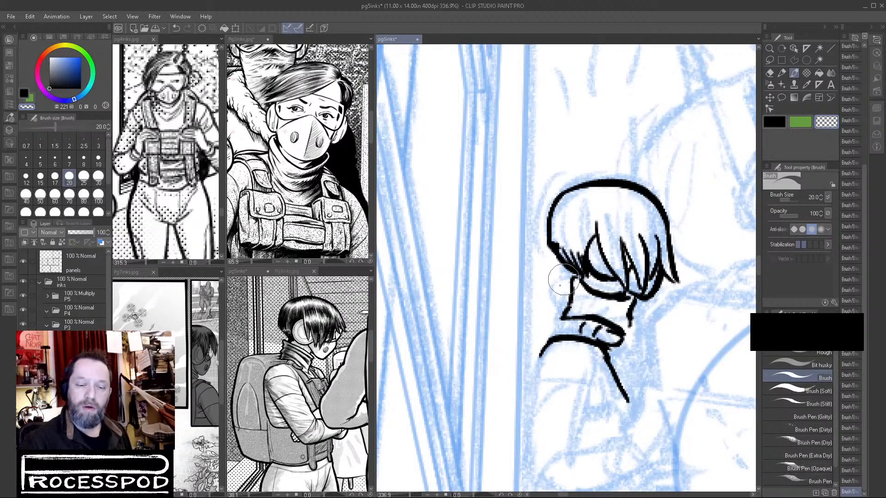
Ink the backpack's rounded top and the flap line behind the shoulder, and add fold lines across the neck.
{"action": "left_click", "coordinate": [779, 123]}
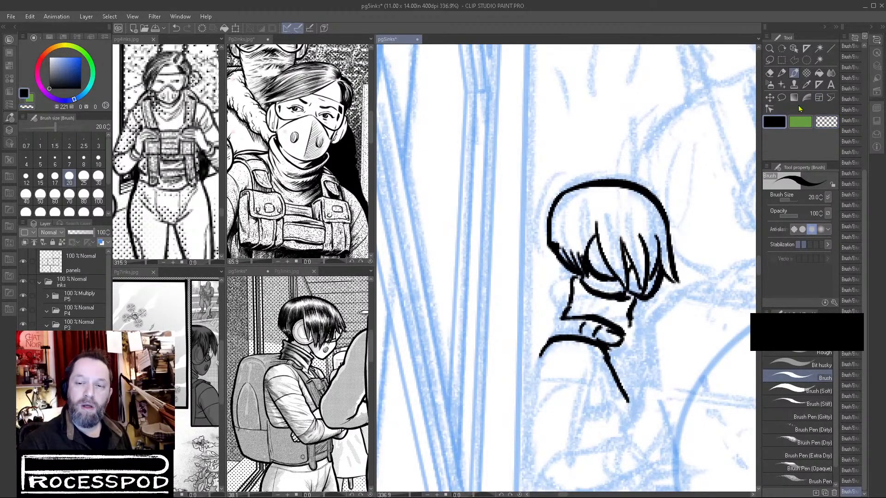
{"action": "left_click_drag", "start_coordinate": [531, 273], "coordinate": [502, 316]}
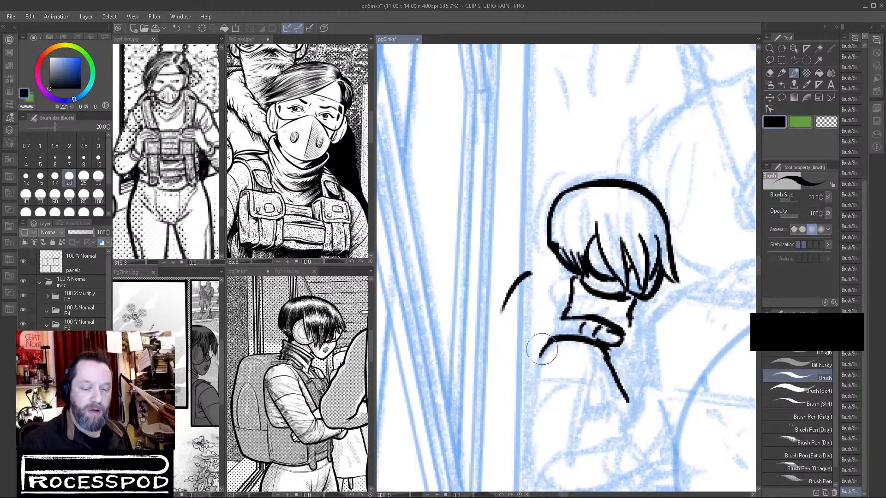
{"action": "left_click_drag", "start_coordinate": [542, 349], "coordinate": [493, 360]}
{"action": "mouse_move", "coordinate": [510, 295]}
{"action": "left_mouse_down"}
{"action": "mouse_move", "coordinate": [577, 290]}
{"action": "mouse_move", "coordinate": [599, 267]}
{"action": "mouse_move", "coordinate": [589, 307]}
{"action": "mouse_move", "coordinate": [628, 314]}
{"action": "left_mouse_up"}
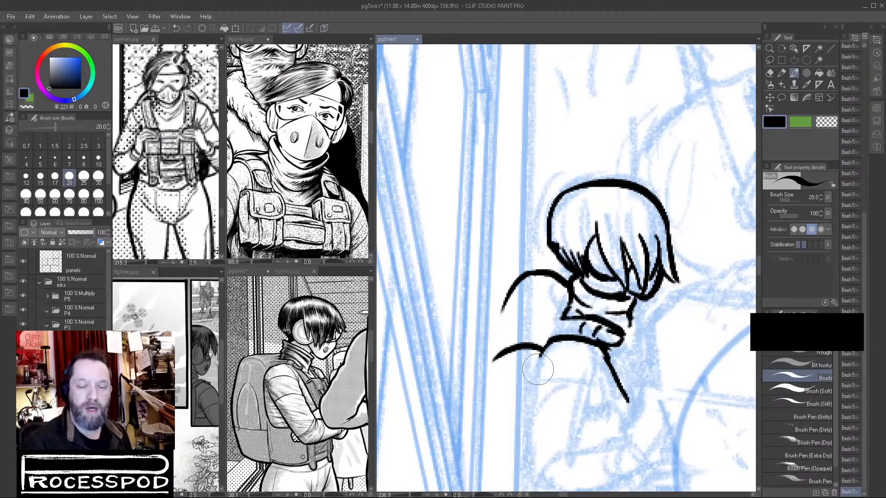
Ink the backpack's long rear edge curving down into its bottom edge, and thicken that outline.
{"action": "mouse_move", "coordinate": [509, 298]}
{"action": "left_mouse_down"}
{"action": "mouse_move", "coordinate": [480, 370]}
{"action": "mouse_move", "coordinate": [496, 299]}
{"action": "left_mouse_up"}
{"action": "mouse_move", "coordinate": [500, 249]}
{"action": "left_mouse_down"}
{"action": "mouse_move", "coordinate": [480, 331]}
{"action": "mouse_move", "coordinate": [491, 374]}
{"action": "left_mouse_up"}
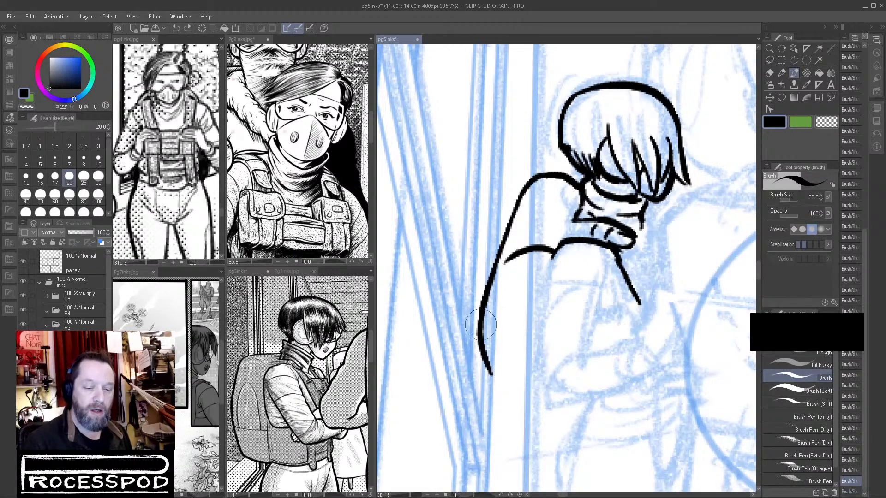
{"action": "mouse_move", "coordinate": [489, 361]}
{"action": "left_mouse_down"}
{"action": "mouse_move", "coordinate": [493, 351]}
{"action": "mouse_move", "coordinate": [494, 389]}
{"action": "left_mouse_up"}
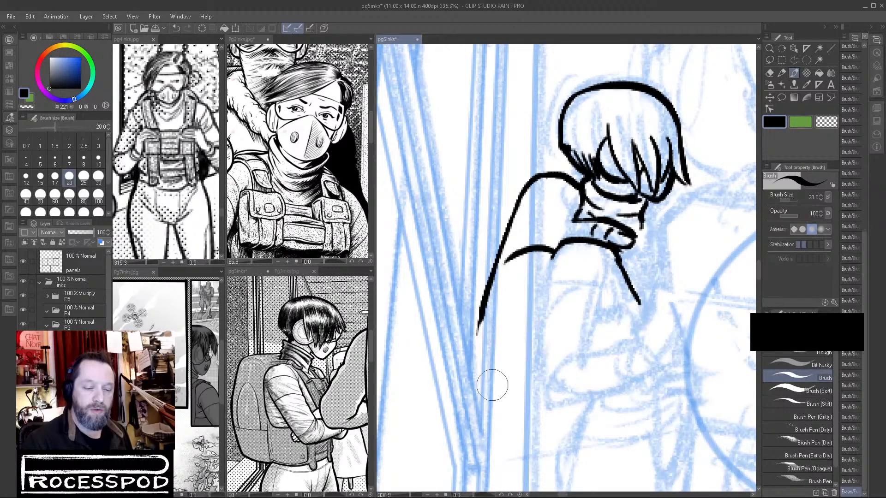
{"action": "mouse_move", "coordinate": [484, 304]}
{"action": "left_mouse_down"}
{"action": "mouse_move", "coordinate": [477, 360]}
{"action": "mouse_move", "coordinate": [485, 393]}
{"action": "left_mouse_up"}
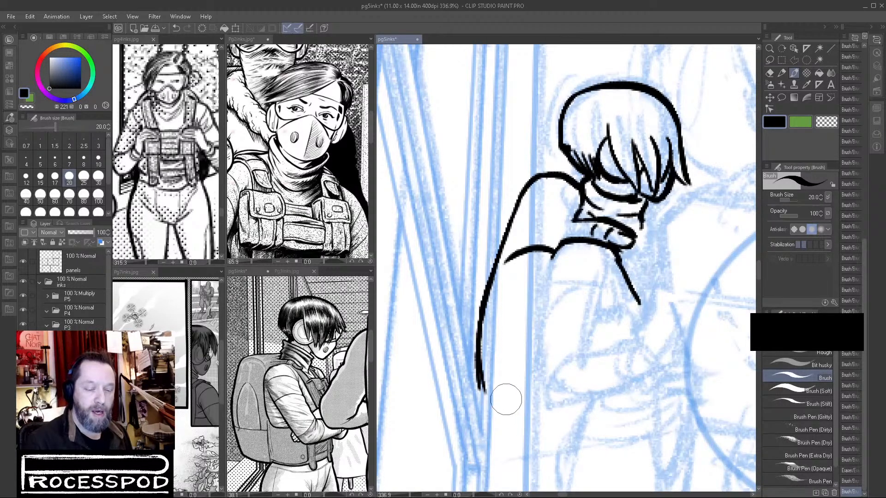
{"action": "left_click_drag", "start_coordinate": [484, 389], "coordinate": [556, 418]}
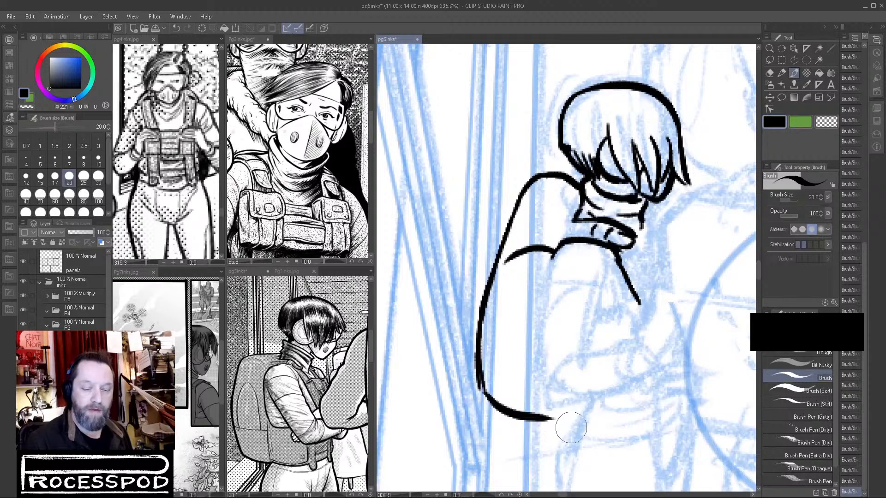
{"action": "left_click_drag", "start_coordinate": [639, 420], "coordinate": [613, 350]}
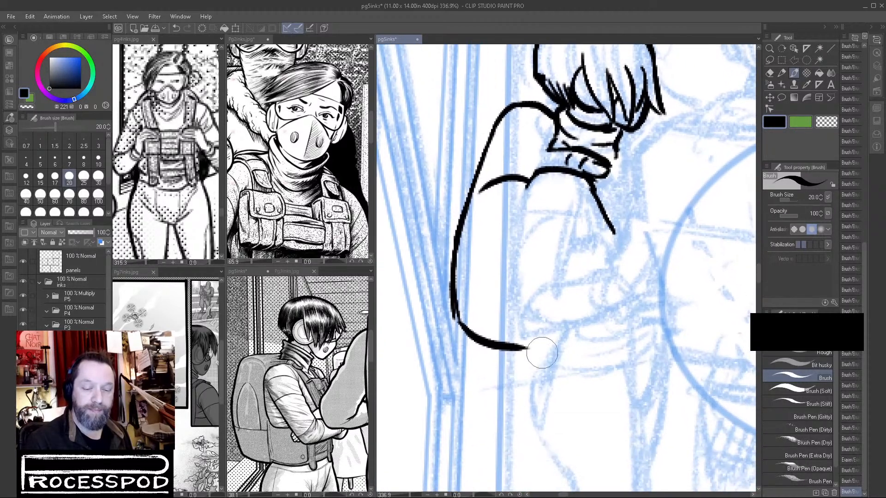
{"action": "left_click_drag", "start_coordinate": [516, 348], "coordinate": [537, 351]}
{"action": "left_click_drag", "start_coordinate": [456, 307], "coordinate": [480, 334]}
{"action": "mouse_move", "coordinate": [495, 122]}
{"action": "left_mouse_down"}
{"action": "mouse_move", "coordinate": [456, 232]}
{"action": "mouse_move", "coordinate": [456, 309]}
{"action": "left_mouse_up"}
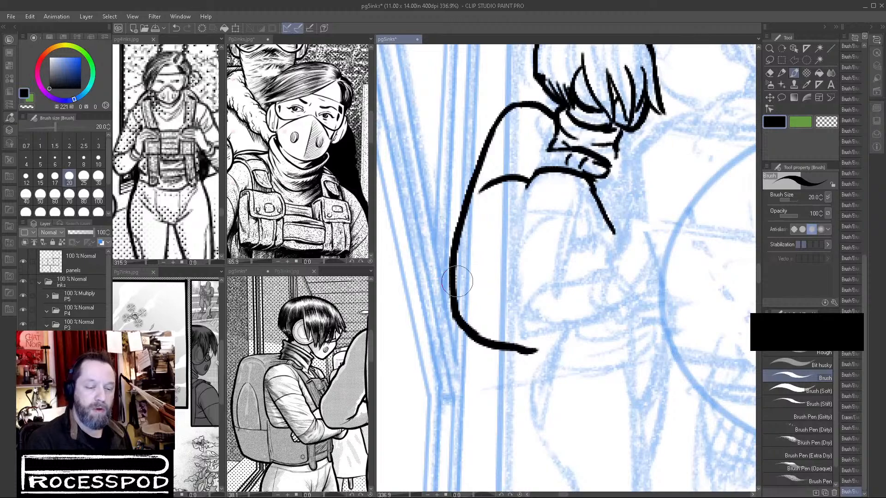
Redraw the backpack's lower rear edge slanting inward with a heavier line, and ink the rounded pocket with its base line.
{"action": "left_click_drag", "start_coordinate": [441, 269], "coordinate": [468, 348]}
{"action": "mouse_move", "coordinate": [453, 252]}
{"action": "left_mouse_down"}
{"action": "mouse_move", "coordinate": [446, 256]}
{"action": "mouse_move", "coordinate": [475, 306]}
{"action": "mouse_move", "coordinate": [482, 344]}
{"action": "left_mouse_up"}
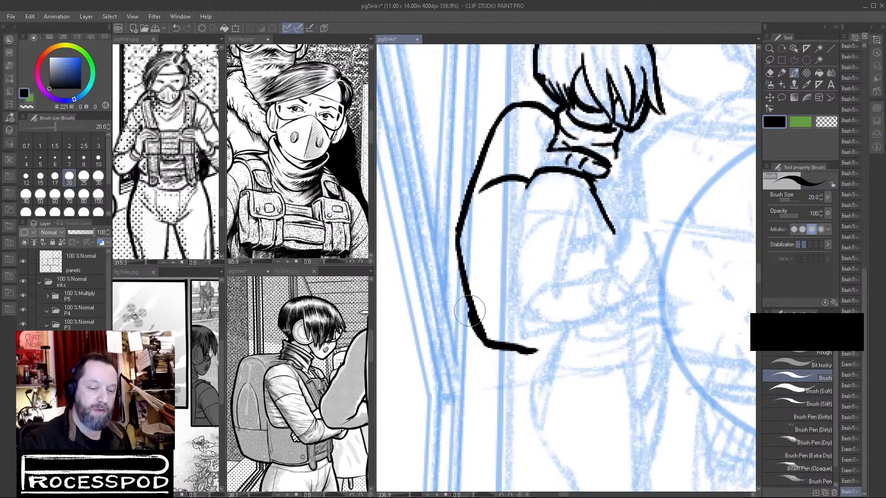
{"action": "left_click_drag", "start_coordinate": [480, 339], "coordinate": [524, 351]}
{"action": "mouse_move", "coordinate": [465, 275]}
{"action": "left_mouse_down"}
{"action": "mouse_move", "coordinate": [531, 276]}
{"action": "mouse_move", "coordinate": [478, 249]}
{"action": "mouse_move", "coordinate": [490, 216]}
{"action": "left_mouse_up"}
{"action": "mouse_move", "coordinate": [497, 226]}
{"action": "left_mouse_down"}
{"action": "mouse_move", "coordinate": [510, 205]}
{"action": "mouse_move", "coordinate": [520, 227]}
{"action": "left_mouse_up"}
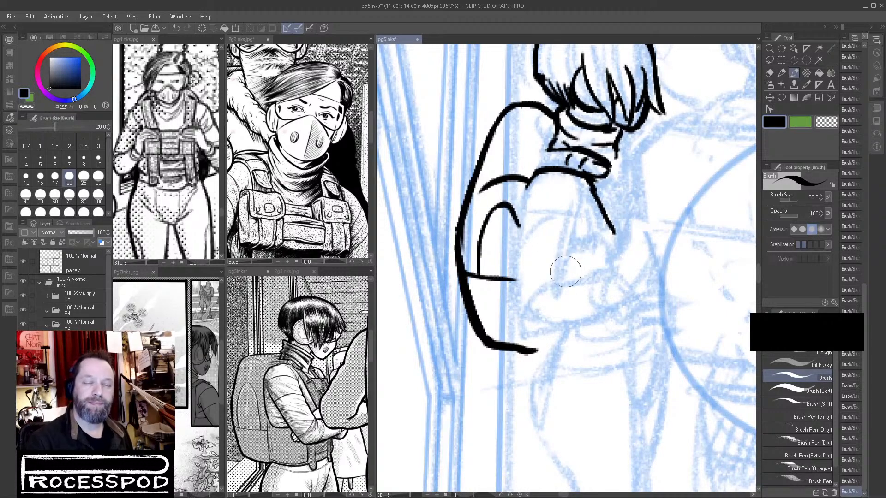
Ink the outline of the bent arm from the shoulder around the elbow to the forearm and the start of the hand.
{"action": "mouse_move", "coordinate": [533, 178]}
{"action": "left_mouse_down"}
{"action": "mouse_move", "coordinate": [516, 283]}
{"action": "mouse_move", "coordinate": [521, 328]}
{"action": "mouse_move", "coordinate": [607, 314]}
{"action": "mouse_move", "coordinate": [637, 292]}
{"action": "mouse_move", "coordinate": [598, 318]}
{"action": "mouse_move", "coordinate": [631, 303]}
{"action": "left_mouse_up"}
{"action": "mouse_move", "coordinate": [584, 198]}
{"action": "left_mouse_down"}
{"action": "mouse_move", "coordinate": [564, 282]}
{"action": "mouse_move", "coordinate": [569, 271]}
{"action": "left_mouse_up"}
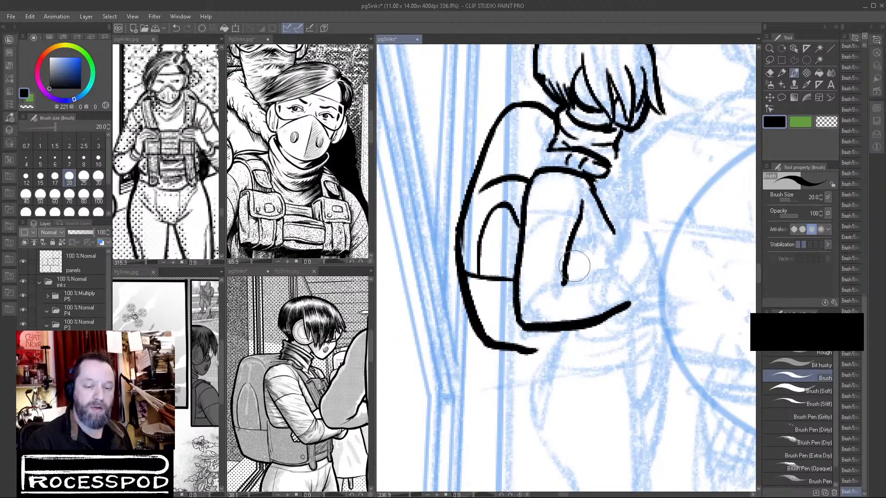
{"action": "mouse_move", "coordinate": [528, 310]}
{"action": "left_mouse_down"}
{"action": "mouse_move", "coordinate": [541, 296]}
{"action": "mouse_move", "coordinate": [601, 281]}
{"action": "mouse_move", "coordinate": [623, 303]}
{"action": "mouse_move", "coordinate": [579, 325]}
{"action": "mouse_move", "coordinate": [571, 317]}
{"action": "mouse_move", "coordinate": [574, 336]}
{"action": "left_mouse_up"}
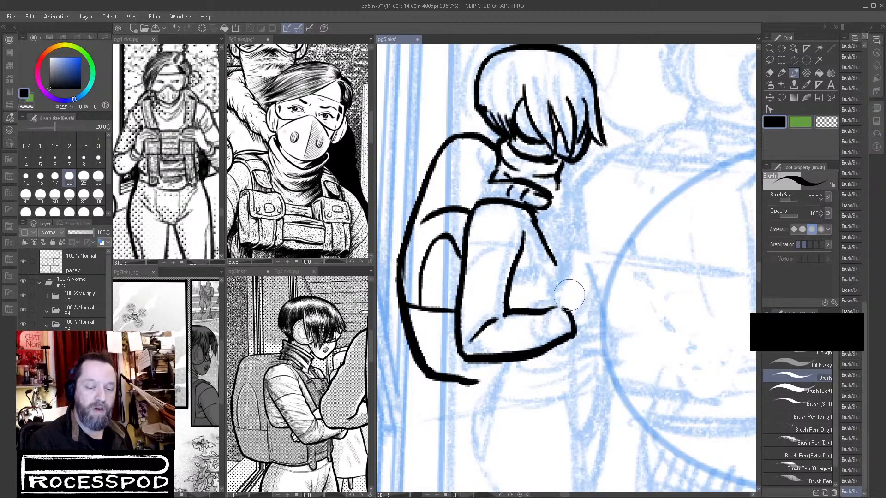
{"action": "left_click_drag", "start_coordinate": [555, 306], "coordinate": [561, 286]}
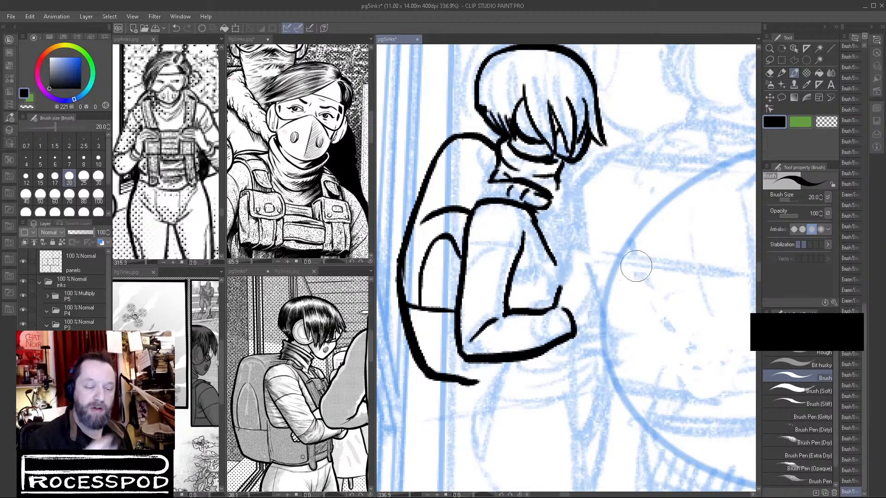
Ink the line beside the armpit and the curved bands across the upper arm and elbow of the sleeve.
{"action": "left_click_drag", "start_coordinate": [518, 269], "coordinate": [548, 236]}
{"action": "mouse_move", "coordinate": [469, 229]}
{"action": "left_mouse_down"}
{"action": "mouse_move", "coordinate": [513, 227]}
{"action": "mouse_move", "coordinate": [523, 247]}
{"action": "left_mouse_up"}
{"action": "mouse_move", "coordinate": [465, 271]}
{"action": "left_mouse_down"}
{"action": "mouse_move", "coordinate": [501, 269]}
{"action": "mouse_move", "coordinate": [518, 283]}
{"action": "mouse_move", "coordinate": [482, 262]}
{"action": "mouse_move", "coordinate": [496, 265]}
{"action": "mouse_move", "coordinate": [519, 285]}
{"action": "mouse_move", "coordinate": [524, 314]}
{"action": "mouse_move", "coordinate": [505, 295]}
{"action": "mouse_move", "coordinate": [504, 306]}
{"action": "mouse_move", "coordinate": [459, 332]}
{"action": "left_mouse_up"}
{"action": "key", "text": "ctrl+z"}
{"action": "mouse_move", "coordinate": [509, 314]}
{"action": "left_mouse_down"}
{"action": "mouse_move", "coordinate": [507, 340]}
{"action": "mouse_move", "coordinate": [492, 358]}
{"action": "left_mouse_up"}
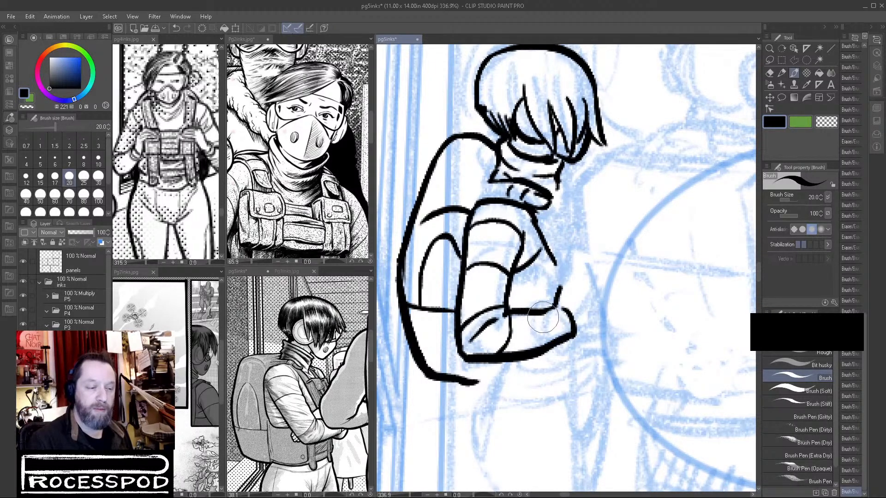
Ink the cuff lines at the wrist and erase the rough hand strokes beyond them.
{"action": "mouse_move", "coordinate": [548, 313]}
{"action": "left_mouse_down"}
{"action": "mouse_move", "coordinate": [557, 338]}
{"action": "mouse_move", "coordinate": [540, 313]}
{"action": "mouse_move", "coordinate": [553, 336]}
{"action": "mouse_move", "coordinate": [541, 332]}
{"action": "mouse_move", "coordinate": [563, 322]}
{"action": "mouse_move", "coordinate": [579, 330]}
{"action": "mouse_move", "coordinate": [538, 318]}
{"action": "mouse_move", "coordinate": [546, 341]}
{"action": "left_mouse_up"}
{"action": "key", "text": "c"}
{"action": "mouse_move", "coordinate": [569, 319]}
{"action": "left_mouse_down"}
{"action": "mouse_move", "coordinate": [572, 336]}
{"action": "mouse_move", "coordinate": [560, 307]}
{"action": "left_mouse_up"}
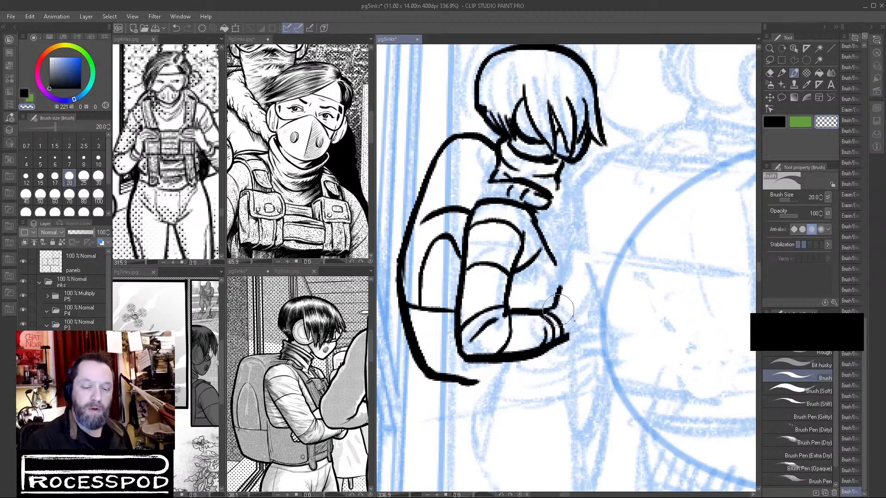
Ink the raised fist in black, extending from the cuff at the end of the forearm.
{"action": "left_click", "coordinate": [768, 126]}
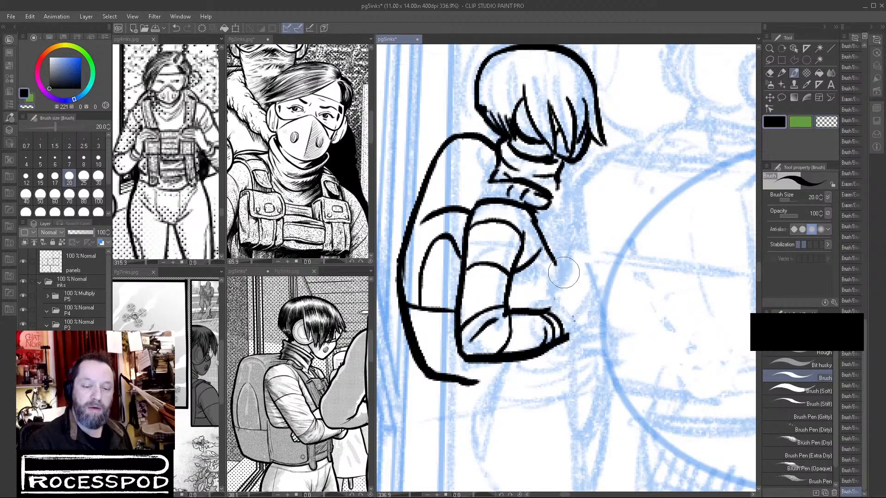
{"action": "left_click_drag", "start_coordinate": [565, 278], "coordinate": [551, 307]}
{"action": "left_click_drag", "start_coordinate": [563, 339], "coordinate": [585, 330]}
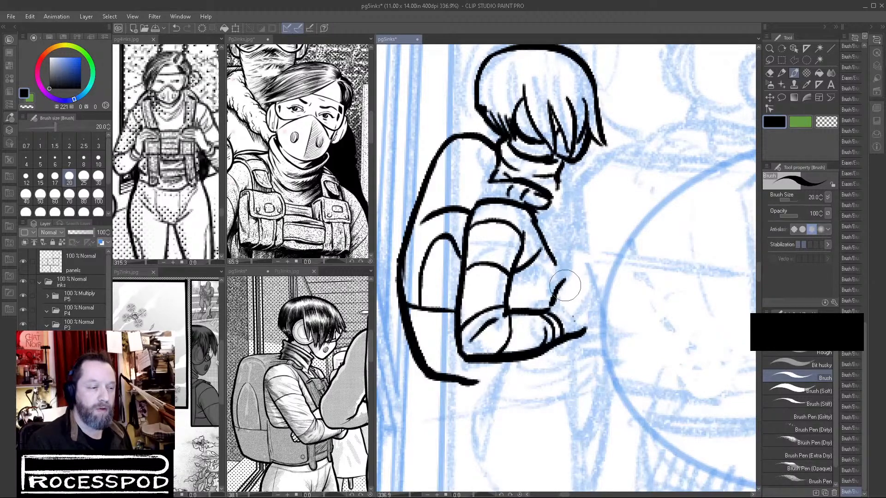
{"action": "mouse_move", "coordinate": [564, 281]}
{"action": "left_mouse_down"}
{"action": "mouse_move", "coordinate": [587, 295]}
{"action": "mouse_move", "coordinate": [573, 335]}
{"action": "mouse_move", "coordinate": [583, 328]}
{"action": "mouse_move", "coordinate": [569, 348]}
{"action": "mouse_move", "coordinate": [562, 340]}
{"action": "mouse_move", "coordinate": [600, 369]}
{"action": "mouse_move", "coordinate": [637, 380]}
{"action": "left_mouse_up"}
{"action": "left_click", "coordinate": [827, 126]}
{"action": "left_click", "coordinate": [778, 125]}
Ink the curved hem below the forearm and the back of the hip, joining it to the backpack's bottom edge.
{"action": "left_click_drag", "start_coordinate": [670, 376], "coordinate": [494, 363]}
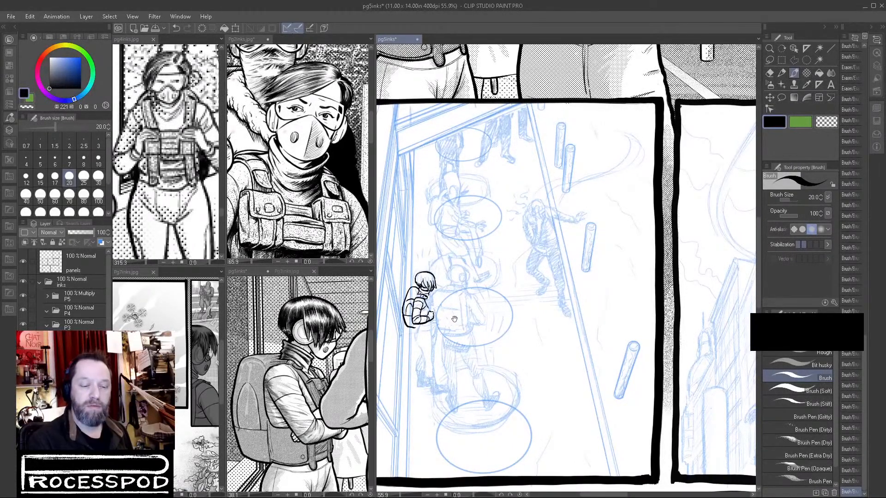
{"action": "left_click_drag", "start_coordinate": [509, 311], "coordinate": [483, 326]}
{"action": "left_click_drag", "start_coordinate": [529, 374], "coordinate": [456, 291]}
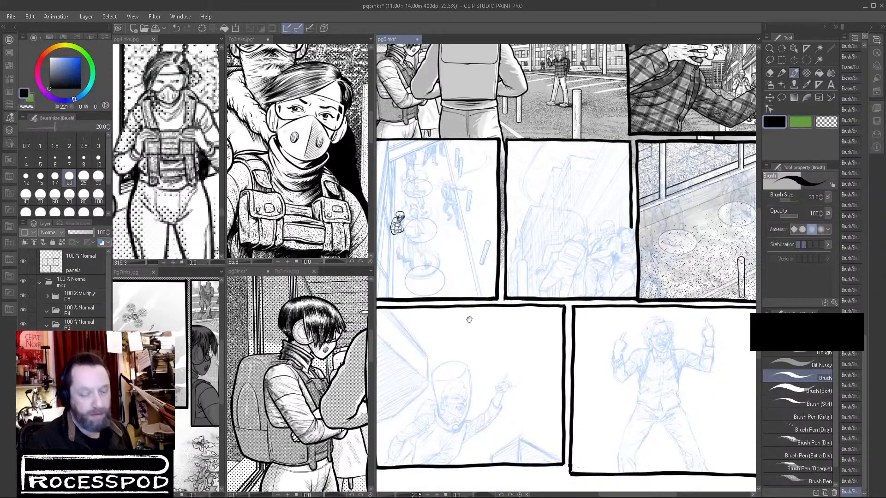
{"action": "left_click_drag", "start_coordinate": [395, 228], "coordinate": [473, 229]}
{"action": "mouse_move", "coordinate": [417, 276]}
{"action": "left_mouse_down"}
{"action": "mouse_move", "coordinate": [507, 274]}
{"action": "mouse_move", "coordinate": [530, 284]}
{"action": "left_mouse_up"}
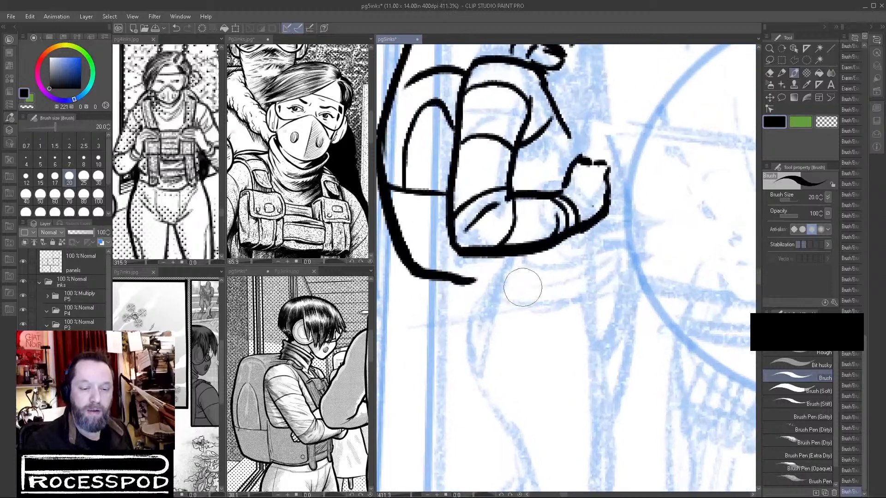
{"action": "mouse_move", "coordinate": [483, 261]}
{"action": "left_mouse_down"}
{"action": "mouse_move", "coordinate": [565, 295]}
{"action": "mouse_move", "coordinate": [588, 273]}
{"action": "left_mouse_up"}
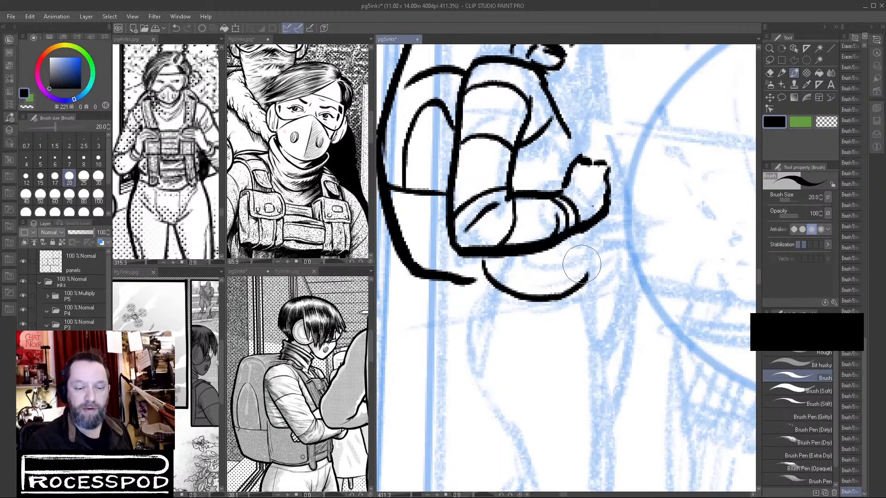
{"action": "left_click_drag", "start_coordinate": [478, 280], "coordinate": [470, 340]}
{"action": "key", "text": "ctrl+z"}
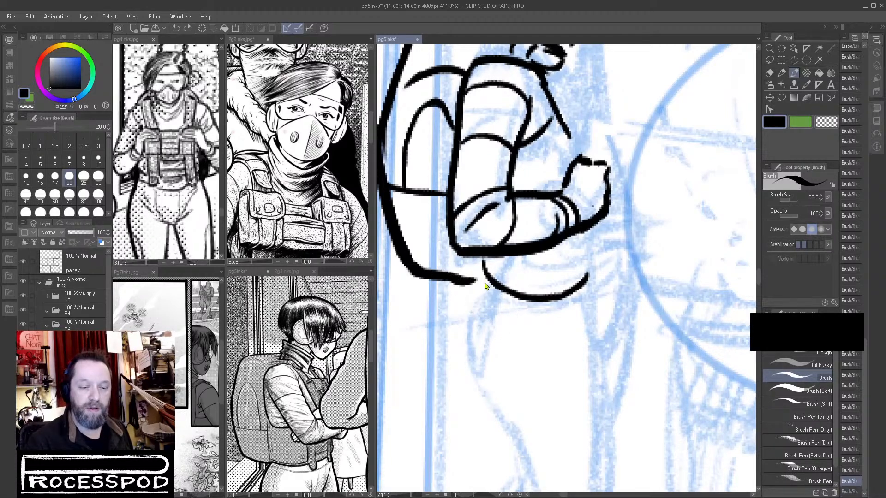
{"action": "mouse_move", "coordinate": [480, 282]}
{"action": "left_mouse_down"}
{"action": "mouse_move", "coordinate": [471, 355]}
{"action": "mouse_move", "coordinate": [482, 381]}
{"action": "mouse_move", "coordinate": [466, 302]}
{"action": "mouse_move", "coordinate": [469, 360]}
{"action": "mouse_move", "coordinate": [486, 395]}
{"action": "mouse_move", "coordinate": [481, 265]}
{"action": "mouse_move", "coordinate": [476, 278]}
{"action": "left_mouse_up"}
{"action": "key", "text": "ctrl+z"}
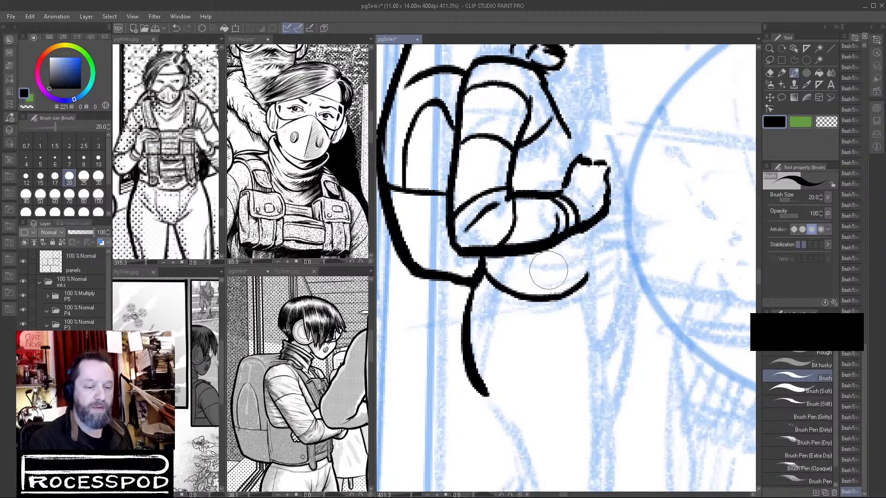
{"action": "mouse_move", "coordinate": [432, 277]}
{"action": "left_mouse_down"}
{"action": "mouse_move", "coordinate": [472, 284]}
{"action": "mouse_move", "coordinate": [469, 305]}
{"action": "left_mouse_up"}
Bring the reference figure's hips into view, then erase part of the inked hip line and redraw it in black.
{"action": "left_click_drag", "start_coordinate": [323, 393], "coordinate": [318, 349]}
{"action": "left_click", "coordinate": [826, 121]}
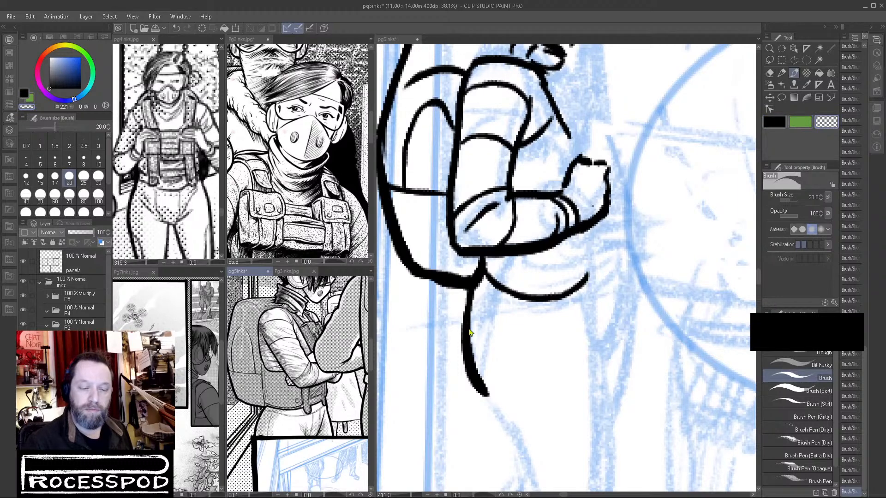
{"action": "left_click", "coordinate": [479, 292]}
{"action": "mouse_move", "coordinate": [474, 307]}
{"action": "left_mouse_down"}
{"action": "mouse_move", "coordinate": [477, 383]}
{"action": "mouse_move", "coordinate": [544, 413]}
{"action": "left_mouse_up"}
{"action": "left_click", "coordinate": [774, 122]}
{"action": "mouse_move", "coordinate": [480, 273]}
{"action": "left_mouse_down"}
{"action": "mouse_move", "coordinate": [454, 341]}
{"action": "mouse_move", "coordinate": [466, 383]}
{"action": "mouse_move", "coordinate": [496, 416]}
{"action": "left_mouse_up"}
Ink the back of the thigh below the hip and the long front line of the leg.
{"action": "left_click_drag", "start_coordinate": [578, 353], "coordinate": [566, 187]}
{"action": "left_click_drag", "start_coordinate": [475, 244], "coordinate": [511, 362]}
{"action": "mouse_move", "coordinate": [584, 134]}
{"action": "left_mouse_down"}
{"action": "mouse_move", "coordinate": [592, 222]}
{"action": "mouse_move", "coordinate": [580, 349]}
{"action": "left_mouse_up"}
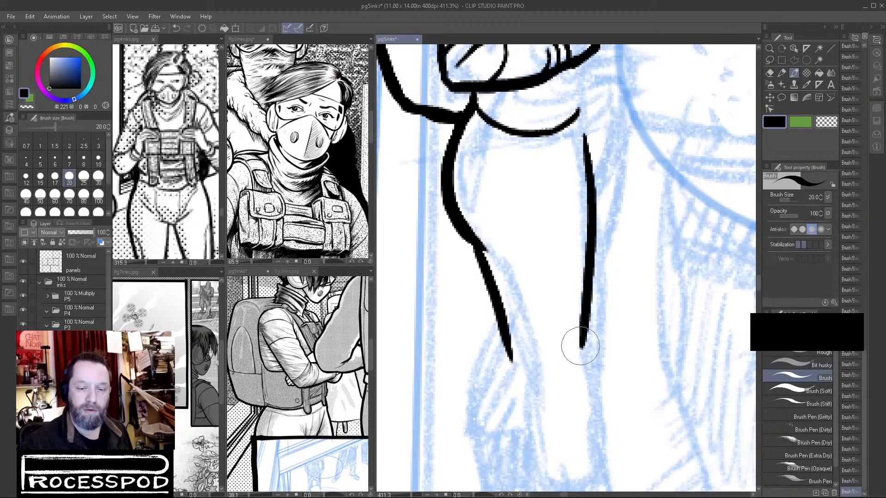
Lasso the inked hip and leg lines, scale them to 83% height, deselect them and return to the Brush.
{"action": "mouse_move", "coordinate": [625, 328]}
{"action": "left_mouse_down"}
{"action": "mouse_move", "coordinate": [578, 343]}
{"action": "mouse_move", "coordinate": [646, 346]}
{"action": "left_mouse_up"}
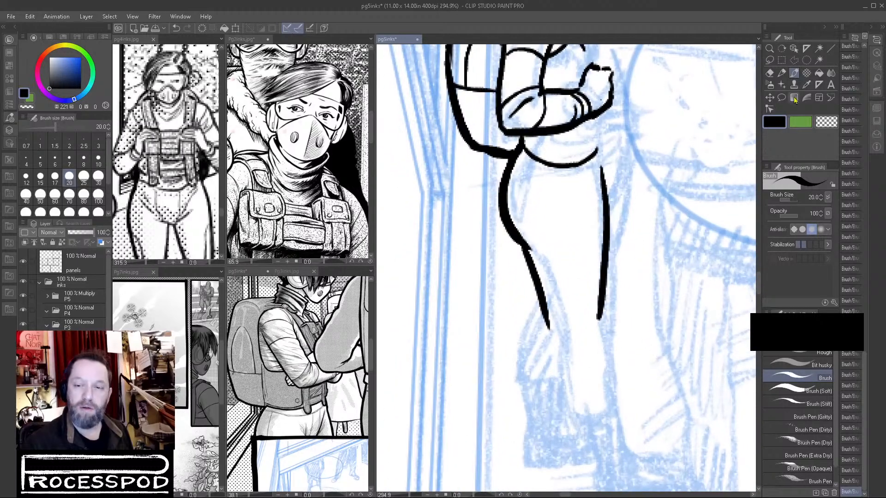
{"action": "left_click", "coordinate": [770, 61]}
{"action": "mouse_move", "coordinate": [509, 158]}
{"action": "left_mouse_down"}
{"action": "mouse_move", "coordinate": [538, 368]}
{"action": "mouse_move", "coordinate": [625, 350]}
{"action": "mouse_move", "coordinate": [617, 173]}
{"action": "left_mouse_up"}
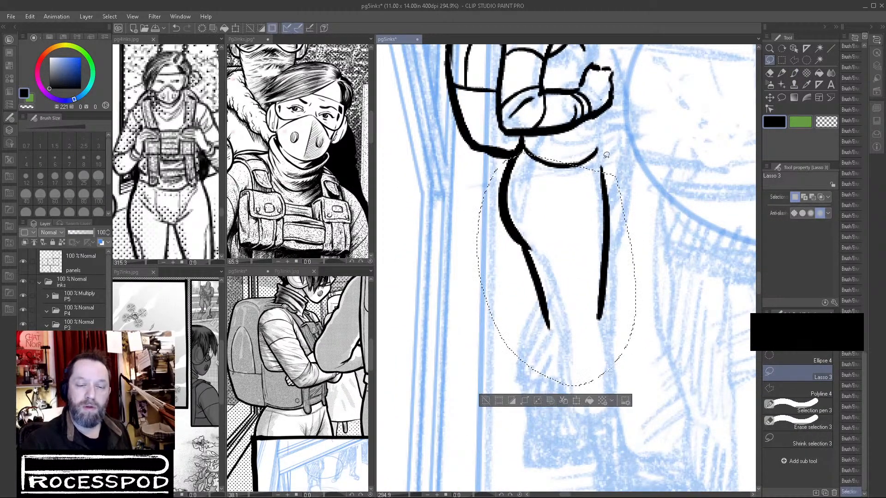
{"action": "left_click", "coordinate": [577, 403]}
{"action": "left_click_drag", "start_coordinate": [555, 389], "coordinate": [560, 346]}
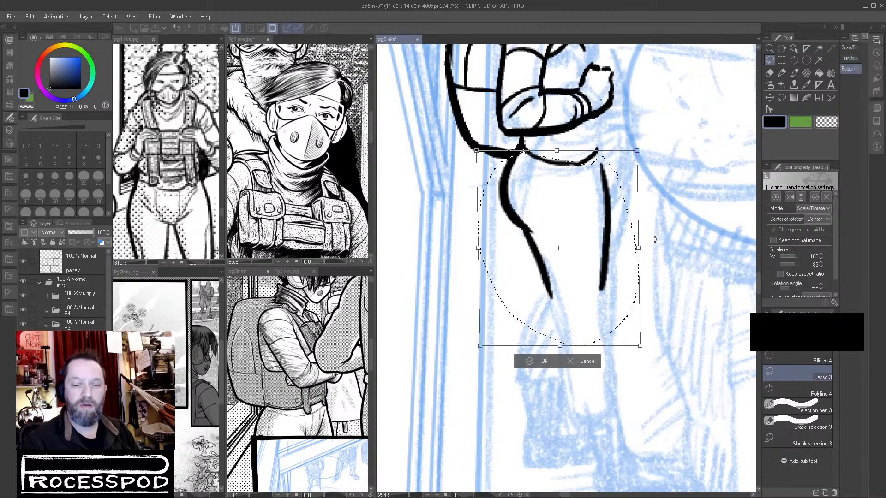
{"action": "key", "text": "Return"}
{"action": "key", "text": "ctrl+d"}
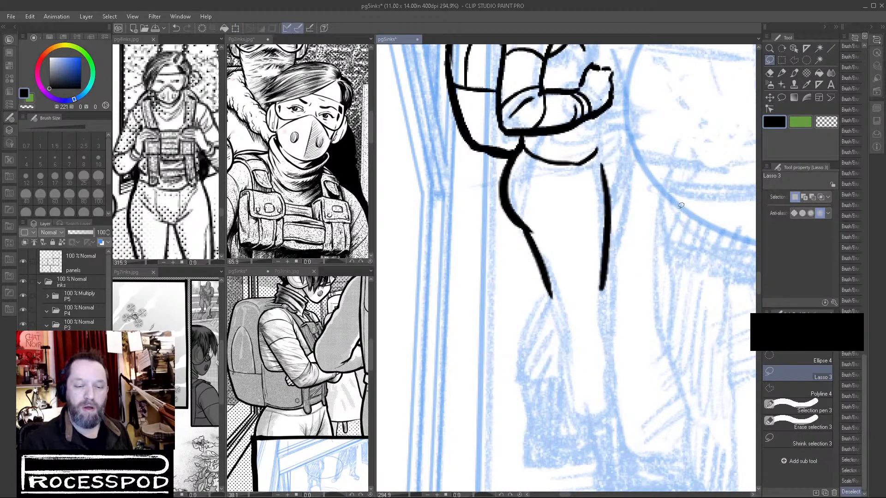
{"action": "left_click", "coordinate": [794, 73]}
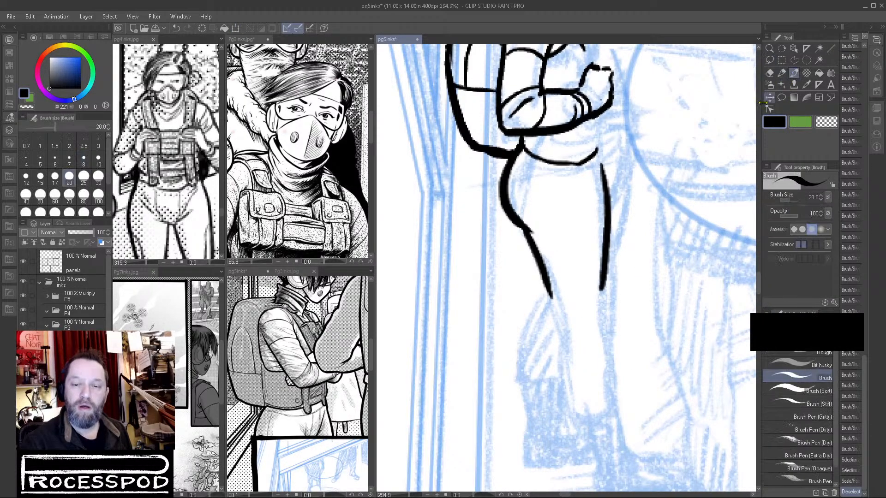
Extend the near leg's front and back lines below the knee along the shin and calf.
{"action": "left_click_drag", "start_coordinate": [602, 285], "coordinate": [602, 323]}
{"action": "mouse_move", "coordinate": [550, 286]}
{"action": "left_mouse_down"}
{"action": "mouse_move", "coordinate": [559, 331]}
{"action": "mouse_move", "coordinate": [551, 357]}
{"action": "mouse_move", "coordinate": [575, 413]}
{"action": "left_mouse_up"}
{"action": "left_click_drag", "start_coordinate": [603, 321], "coordinate": [612, 406]}
{"action": "key", "text": "ctrl+z"}
{"action": "mouse_move", "coordinate": [604, 318]}
{"action": "left_mouse_down"}
{"action": "mouse_move", "coordinate": [616, 410]}
{"action": "mouse_move", "coordinate": [579, 282]}
{"action": "left_mouse_up"}
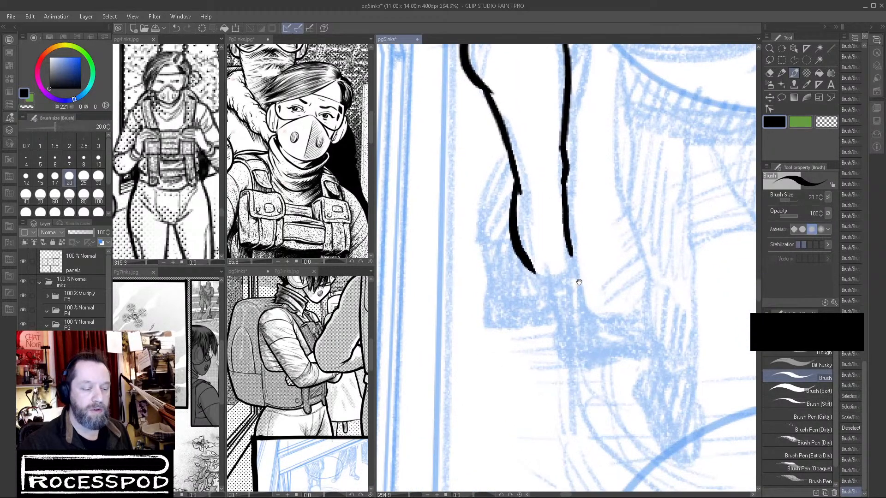
Bring the page 4 reference figure's boots into view, then ink the boot's upper edge across the near calf.
{"action": "left_click", "coordinate": [211, 259]}
{"action": "left_click_drag", "start_coordinate": [195, 239], "coordinate": [176, 150]}
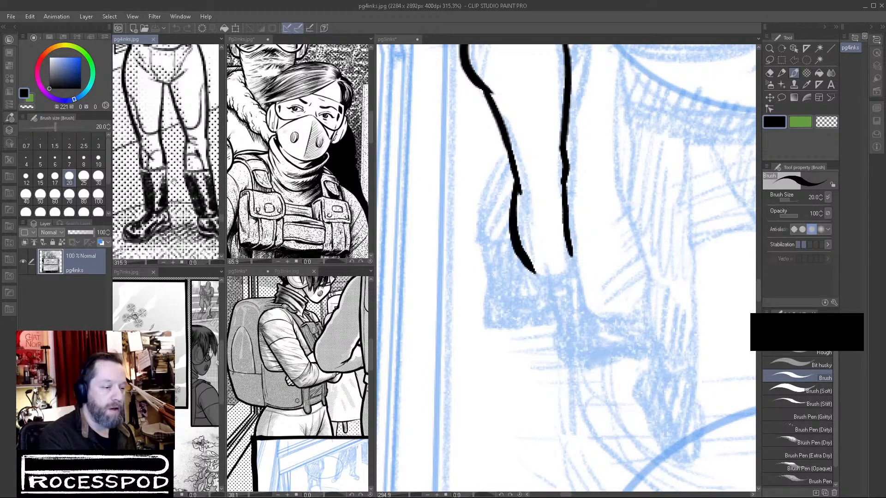
{"action": "left_click", "coordinate": [525, 238]}
{"action": "left_click_drag", "start_coordinate": [517, 234], "coordinate": [564, 226]}
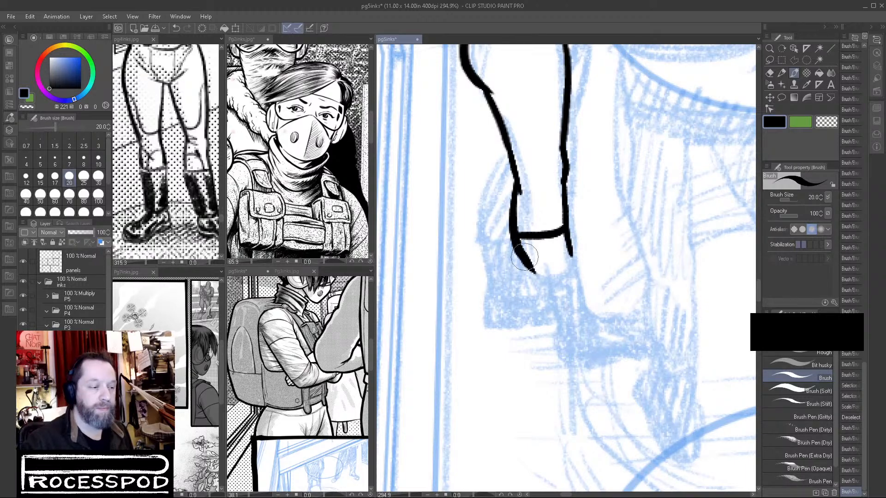
Erase the leg lines below the boot's upper edge and redraw the boot shaft, ankle line and heel in black.
{"action": "left_click", "coordinate": [826, 124]}
{"action": "left_click_drag", "start_coordinate": [523, 241], "coordinate": [546, 288]}
{"action": "left_click_drag", "start_coordinate": [565, 241], "coordinate": [573, 277]}
{"action": "left_click", "coordinate": [773, 122]}
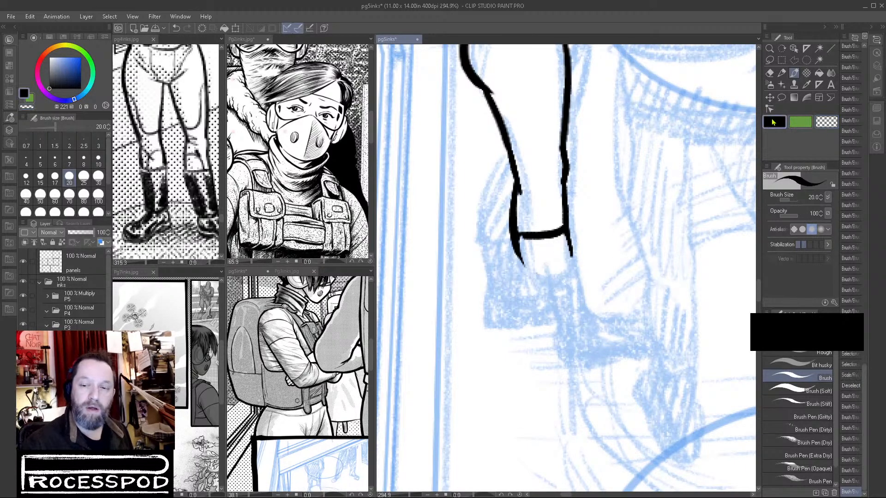
{"action": "mouse_move", "coordinate": [511, 233]}
{"action": "left_mouse_down"}
{"action": "mouse_move", "coordinate": [544, 321]}
{"action": "mouse_move", "coordinate": [582, 325]}
{"action": "left_mouse_up"}
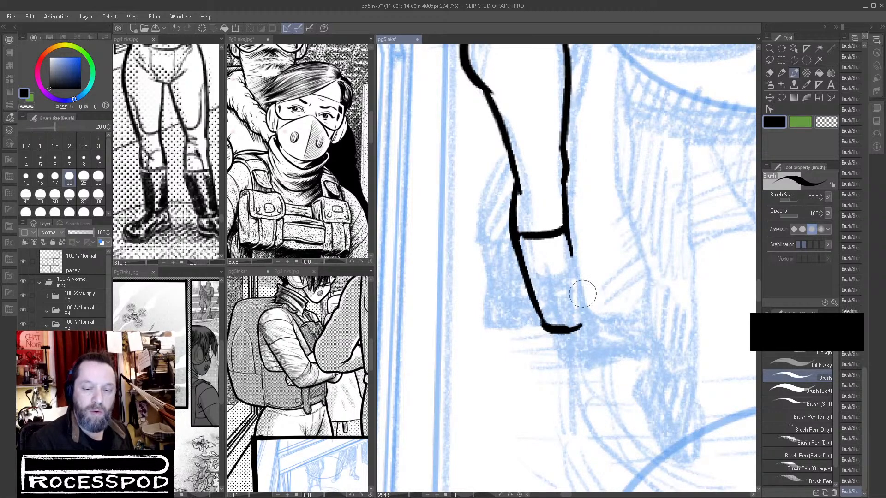
{"action": "mouse_move", "coordinate": [566, 231]}
{"action": "left_mouse_down"}
{"action": "mouse_move", "coordinate": [582, 313]}
{"action": "mouse_move", "coordinate": [554, 341]}
{"action": "mouse_move", "coordinate": [548, 334]}
{"action": "mouse_move", "coordinate": [572, 364]}
{"action": "mouse_move", "coordinate": [559, 359]}
{"action": "mouse_move", "coordinate": [615, 375]}
{"action": "left_mouse_up"}
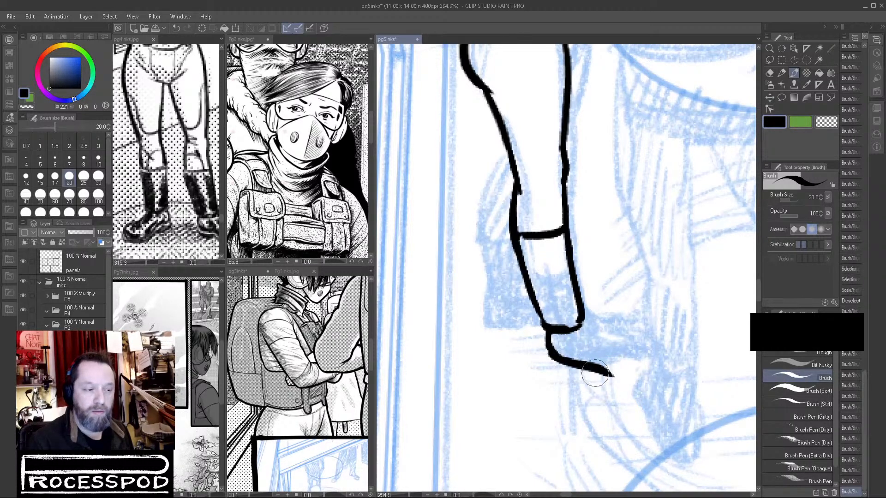
Ink the near boot's instep, rounded toe and thick sole.
{"action": "mouse_move", "coordinate": [582, 319]}
{"action": "left_mouse_down"}
{"action": "mouse_move", "coordinate": [647, 363]}
{"action": "mouse_move", "coordinate": [619, 376]}
{"action": "mouse_move", "coordinate": [629, 377]}
{"action": "mouse_move", "coordinate": [606, 372]}
{"action": "left_mouse_up"}
{"action": "mouse_move", "coordinate": [549, 349]}
{"action": "left_mouse_down"}
{"action": "mouse_move", "coordinate": [551, 365]}
{"action": "mouse_move", "coordinate": [620, 385]}
{"action": "left_mouse_up"}
{"action": "mouse_move", "coordinate": [579, 369]}
{"action": "left_mouse_down"}
{"action": "mouse_move", "coordinate": [625, 383]}
{"action": "mouse_move", "coordinate": [652, 364]}
{"action": "mouse_move", "coordinate": [649, 358]}
{"action": "mouse_move", "coordinate": [636, 380]}
{"action": "mouse_move", "coordinate": [585, 373]}
{"action": "left_mouse_up"}
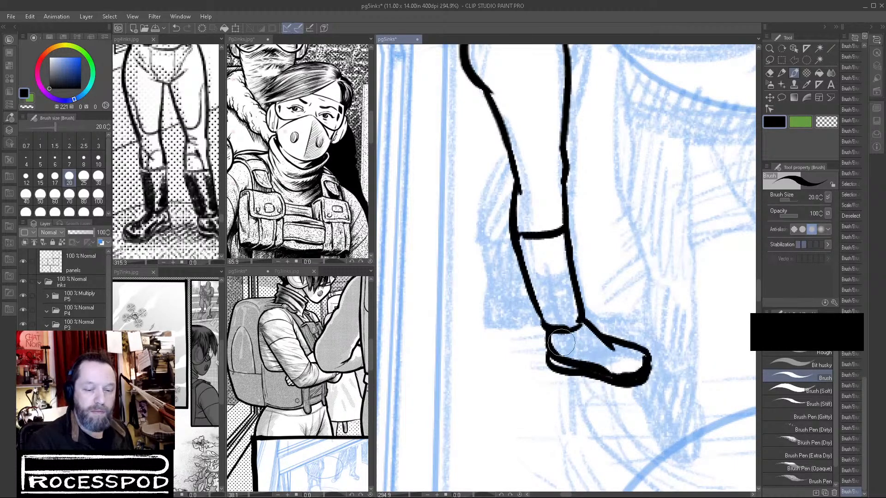
Fill the near boot's foot with black leaving small highlights, and shade the back of its shaft with ragged black strokes.
{"action": "left_click_drag", "start_coordinate": [576, 339], "coordinate": [569, 347]}
{"action": "mouse_move", "coordinate": [581, 343]}
{"action": "left_mouse_down"}
{"action": "mouse_move", "coordinate": [619, 372]}
{"action": "mouse_move", "coordinate": [609, 360]}
{"action": "mouse_move", "coordinate": [632, 357]}
{"action": "mouse_move", "coordinate": [613, 362]}
{"action": "mouse_move", "coordinate": [628, 350]}
{"action": "mouse_move", "coordinate": [660, 353]}
{"action": "mouse_move", "coordinate": [614, 366]}
{"action": "mouse_move", "coordinate": [591, 342]}
{"action": "mouse_move", "coordinate": [560, 334]}
{"action": "mouse_move", "coordinate": [590, 361]}
{"action": "mouse_move", "coordinate": [590, 330]}
{"action": "mouse_move", "coordinate": [611, 347]}
{"action": "mouse_move", "coordinate": [603, 359]}
{"action": "mouse_move", "coordinate": [635, 348]}
{"action": "mouse_move", "coordinate": [676, 353]}
{"action": "left_mouse_up"}
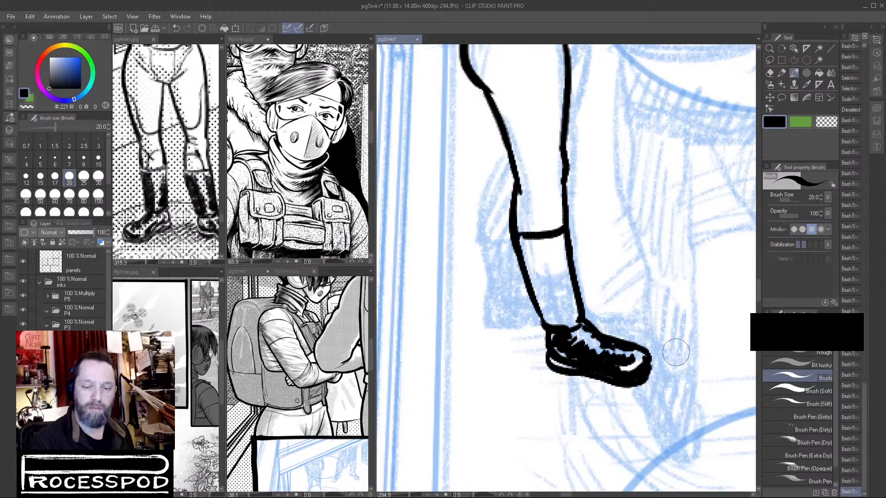
{"action": "mouse_move", "coordinate": [526, 244]}
{"action": "left_mouse_down"}
{"action": "mouse_move", "coordinate": [559, 298]}
{"action": "mouse_move", "coordinate": [544, 318]}
{"action": "left_mouse_up"}
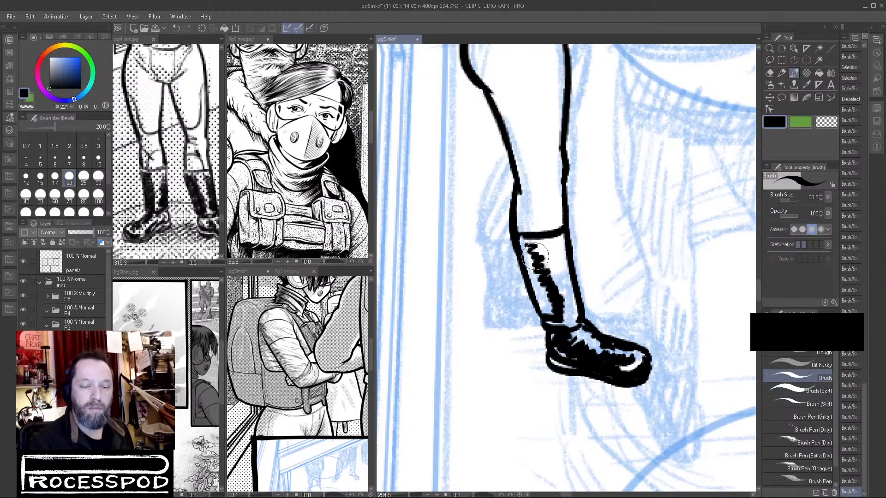
{"action": "mouse_move", "coordinate": [523, 243]}
{"action": "left_mouse_down"}
{"action": "mouse_move", "coordinate": [550, 304]}
{"action": "mouse_move", "coordinate": [540, 282]}
{"action": "mouse_move", "coordinate": [539, 306]}
{"action": "mouse_move", "coordinate": [558, 316]}
{"action": "left_mouse_up"}
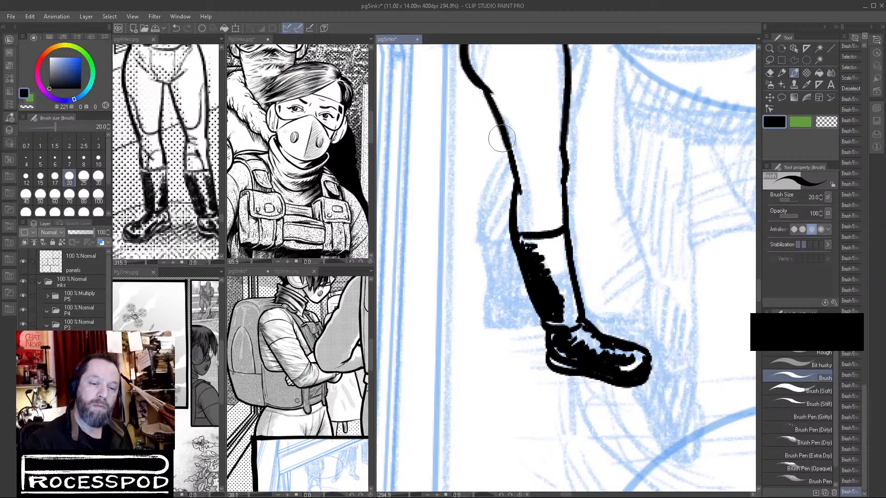
Ink the far lower leg and its black boot behind the near leg, and touch up the near boot's front edge.
{"action": "mouse_move", "coordinate": [501, 141]}
{"action": "left_mouse_down"}
{"action": "mouse_move", "coordinate": [481, 208]}
{"action": "mouse_move", "coordinate": [494, 282]}
{"action": "mouse_move", "coordinate": [489, 317]}
{"action": "mouse_move", "coordinate": [501, 326]}
{"action": "mouse_move", "coordinate": [535, 311]}
{"action": "left_mouse_up"}
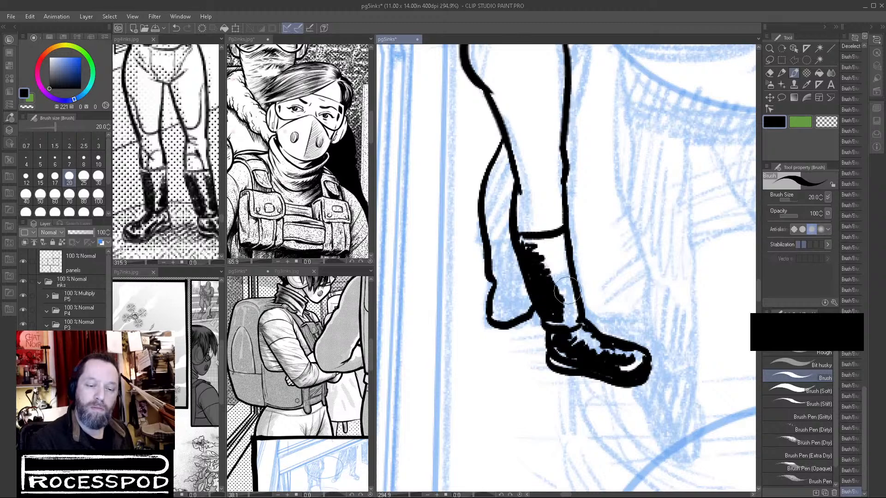
{"action": "mouse_move", "coordinate": [515, 281]}
{"action": "left_mouse_down"}
{"action": "mouse_move", "coordinate": [502, 309]}
{"action": "mouse_move", "coordinate": [530, 305]}
{"action": "mouse_move", "coordinate": [495, 321]}
{"action": "left_mouse_up"}
{"action": "mouse_move", "coordinate": [497, 286]}
{"action": "left_mouse_down"}
{"action": "mouse_move", "coordinate": [496, 303]}
{"action": "mouse_move", "coordinate": [520, 279]}
{"action": "mouse_move", "coordinate": [483, 233]}
{"action": "left_mouse_up"}
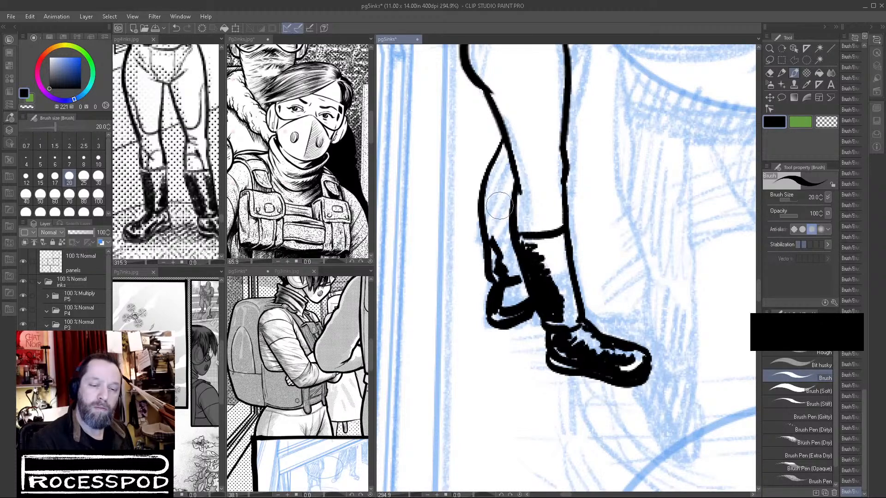
{"action": "mouse_move", "coordinate": [484, 190]}
{"action": "left_mouse_down"}
{"action": "mouse_move", "coordinate": [510, 202]}
{"action": "mouse_move", "coordinate": [485, 202]}
{"action": "mouse_move", "coordinate": [498, 218]}
{"action": "mouse_move", "coordinate": [498, 280]}
{"action": "left_mouse_up"}
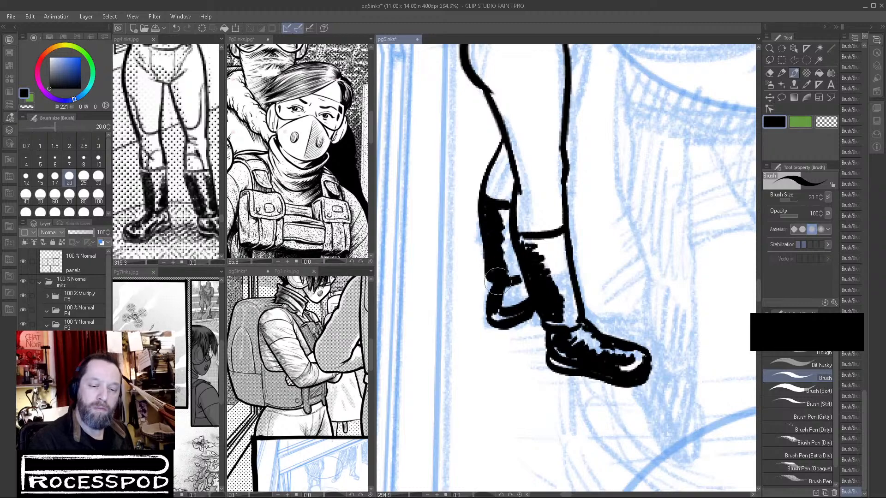
{"action": "left_click_drag", "start_coordinate": [495, 312], "coordinate": [501, 315]}
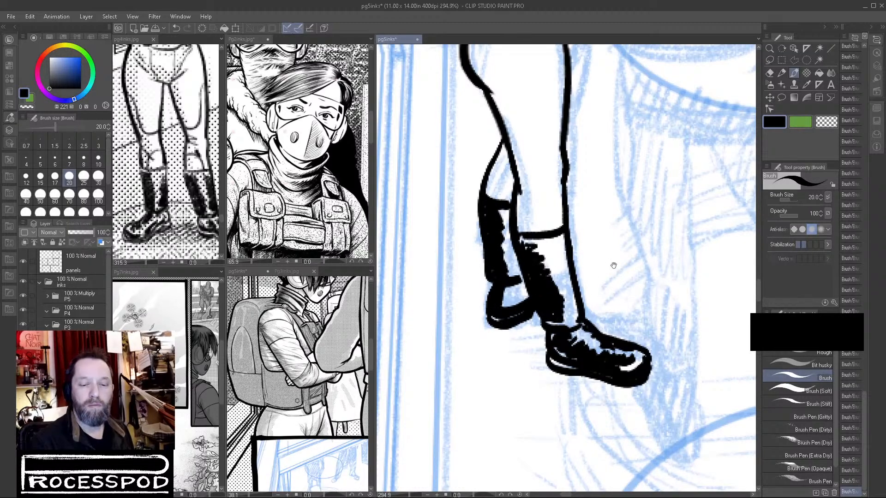
{"action": "key", "text": "alt"}
{"action": "left_click_drag", "start_coordinate": [573, 265], "coordinate": [579, 274]}
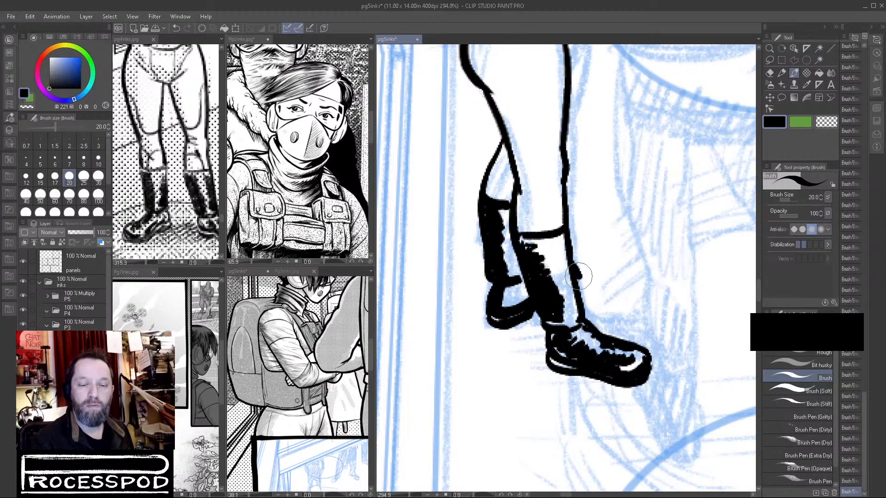
{"action": "mouse_move", "coordinate": [628, 239]}
{"action": "left_mouse_down"}
{"action": "mouse_move", "coordinate": [605, 236]}
{"action": "mouse_move", "coordinate": [599, 295]}
{"action": "left_mouse_up"}
{"action": "scroll", "coordinate": [576, 300], "scroll_direction": "up", "scroll_amount": 4}
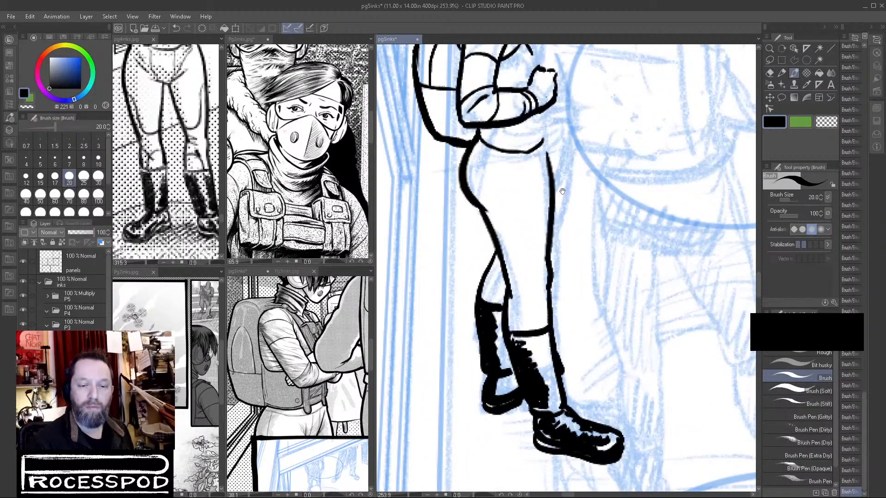
{"action": "left_click_drag", "start_coordinate": [562, 192], "coordinate": [560, 245]}
{"action": "left_click_drag", "start_coordinate": [550, 186], "coordinate": [549, 292]}
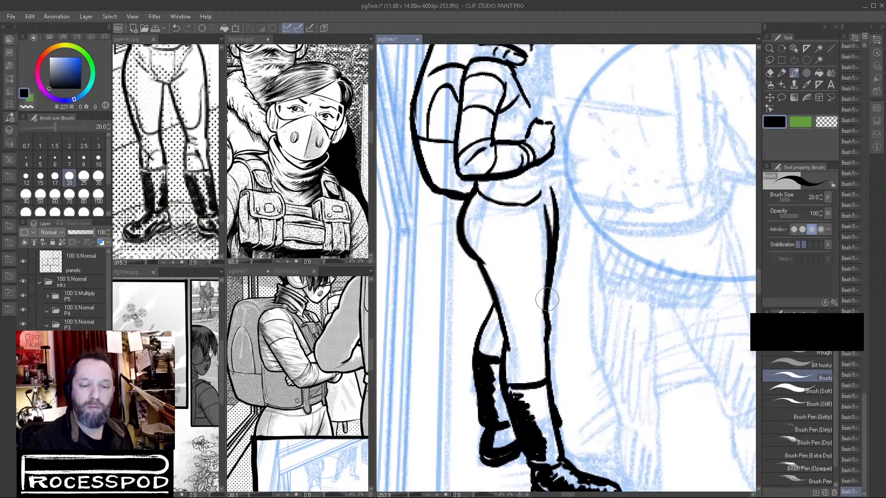
{"action": "key", "text": "ctrl+z"}
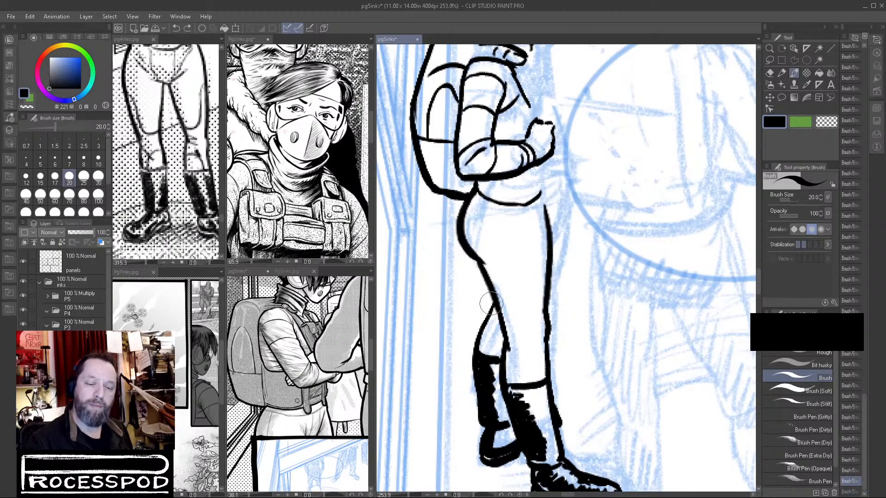
{"action": "mouse_move", "coordinate": [490, 289]}
{"action": "left_mouse_down"}
{"action": "mouse_move", "coordinate": [489, 312]}
{"action": "mouse_move", "coordinate": [476, 259]}
{"action": "mouse_move", "coordinate": [492, 298]}
{"action": "mouse_move", "coordinate": [479, 331]}
{"action": "left_mouse_up"}
{"action": "key", "text": "ctrl+z"}
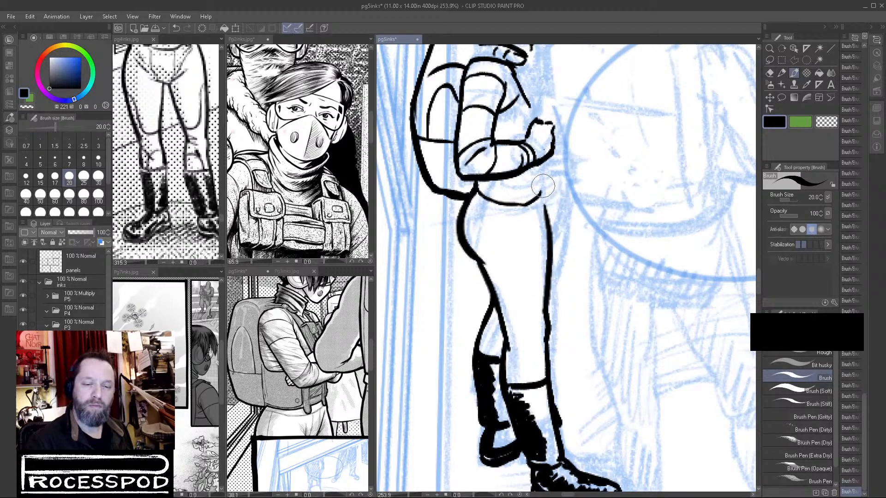
{"action": "left_click_drag", "start_coordinate": [546, 197], "coordinate": [545, 292]}
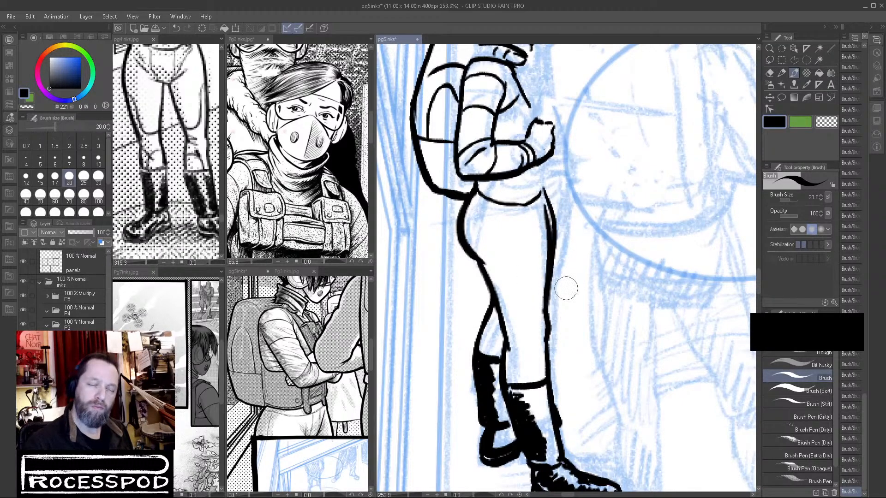
{"action": "key", "text": "ctrl+z"}
Join the front thigh line to the hem with a short crease beside it, and fill the gap between hip and backpack black.
{"action": "mouse_move", "coordinate": [542, 194]}
{"action": "left_mouse_down"}
{"action": "mouse_move", "coordinate": [549, 224]}
{"action": "mouse_move", "coordinate": [528, 257]}
{"action": "mouse_move", "coordinate": [527, 245]}
{"action": "left_mouse_up"}
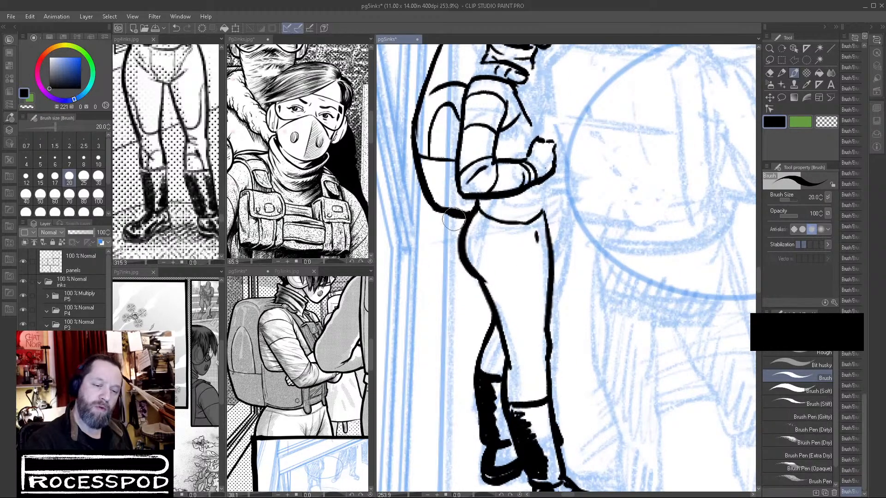
{"action": "left_click_drag", "start_coordinate": [453, 217], "coordinate": [476, 280]}
{"action": "key", "text": "ctrl+z"}
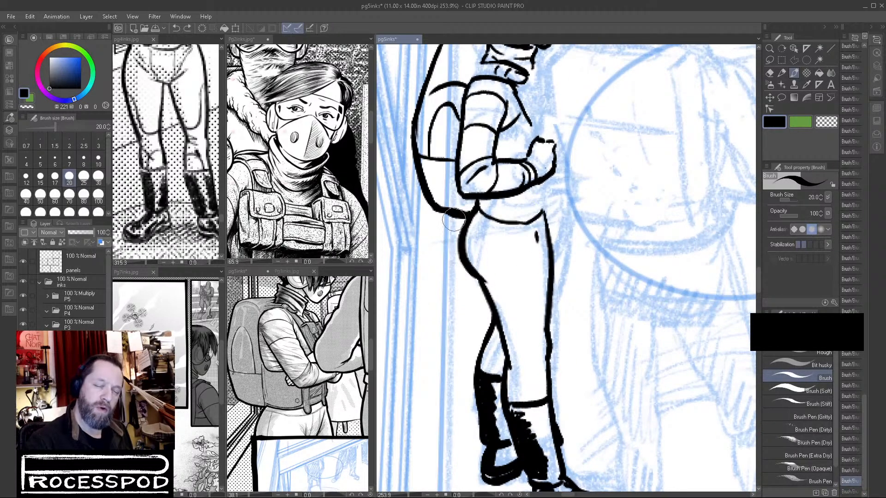
{"action": "mouse_move", "coordinate": [454, 214]}
{"action": "left_mouse_down"}
{"action": "mouse_move", "coordinate": [449, 235]}
{"action": "mouse_move", "coordinate": [463, 259]}
{"action": "left_mouse_up"}
{"action": "key", "text": "ctrl+z"}
{"action": "left_click_drag", "start_coordinate": [453, 215], "coordinate": [462, 252]}
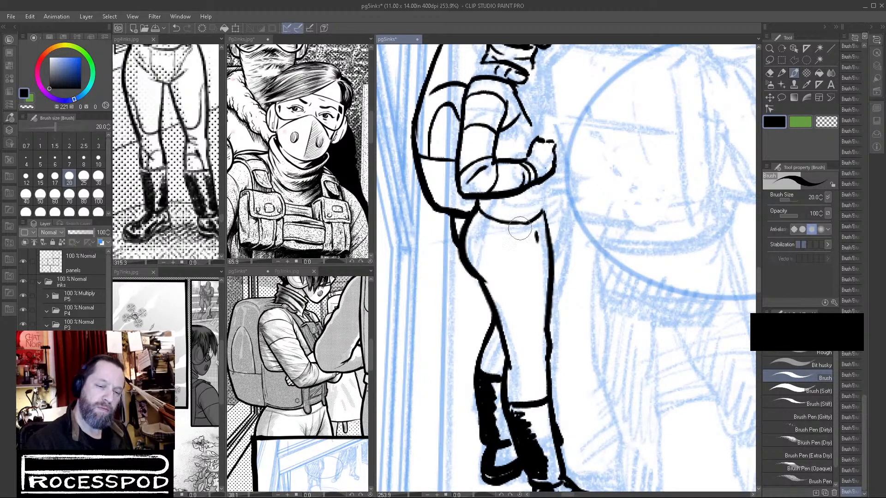
{"action": "scroll", "coordinate": [508, 231], "scroll_direction": "down", "scroll_amount": 5}
{"action": "mouse_move", "coordinate": [484, 222]}
{"action": "left_mouse_down"}
{"action": "mouse_move", "coordinate": [531, 222]}
{"action": "mouse_move", "coordinate": [478, 237]}
{"action": "left_mouse_up"}
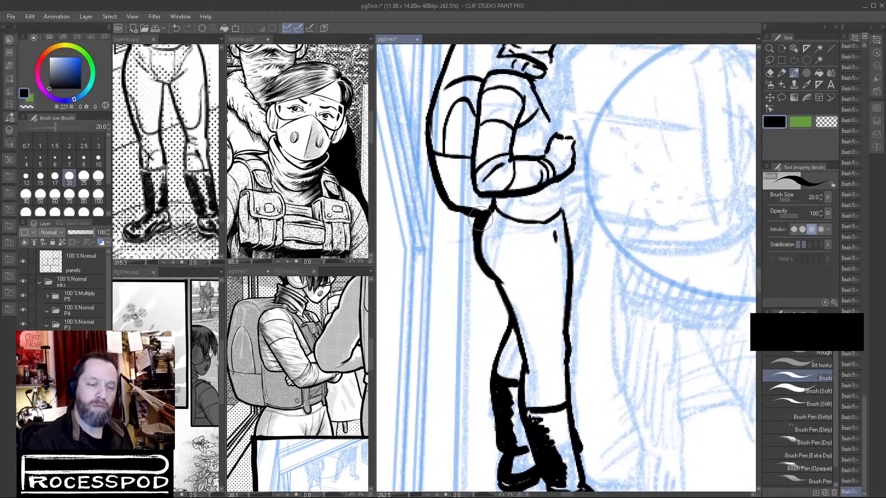
Ink the front waist line from the forearm to the hem and a short crease mark on the side of the hip.
{"action": "scroll", "coordinate": [648, 314], "scroll_direction": "down", "scroll_amount": 5}
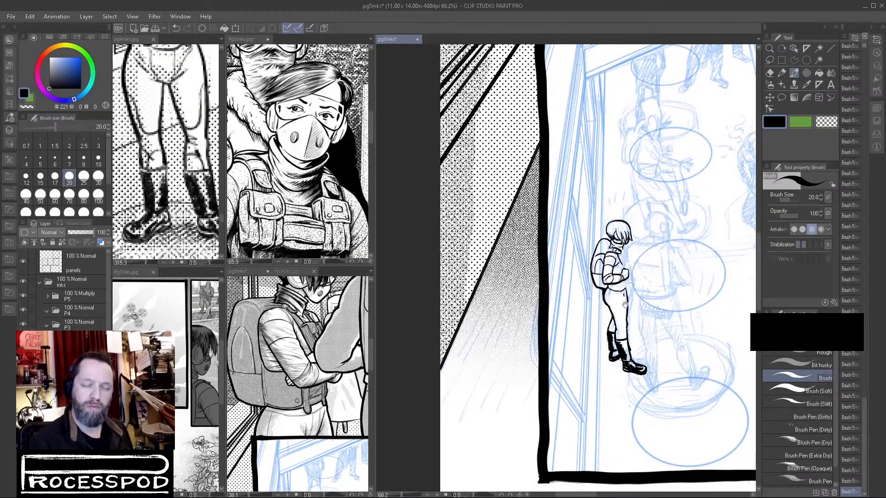
{"action": "scroll", "coordinate": [630, 314], "scroll_direction": "up", "scroll_amount": 5}
{"action": "left_click_drag", "start_coordinate": [658, 349], "coordinate": [615, 397]}
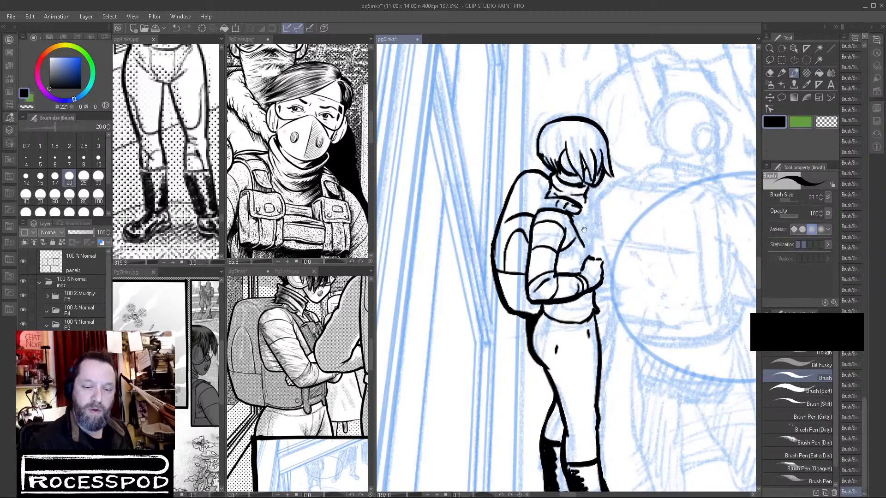
{"action": "scroll", "coordinate": [583, 229], "scroll_direction": "up", "scroll_amount": 3}
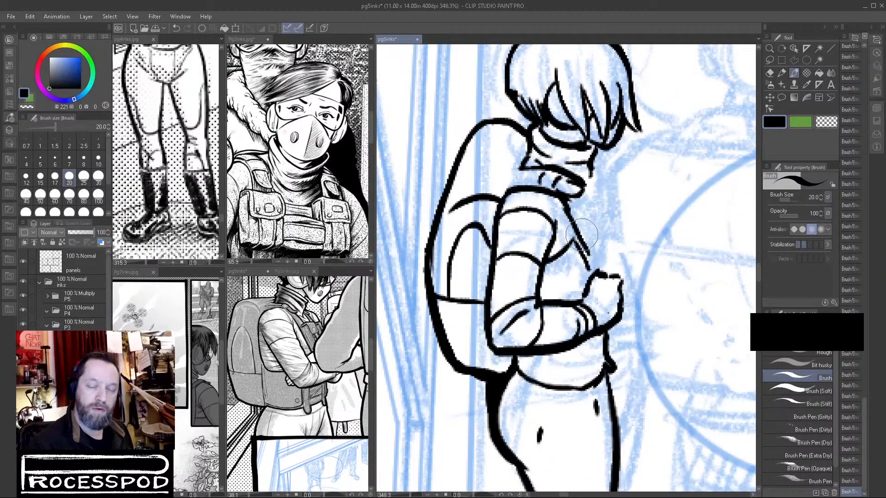
Erase part of the doubled chest line above the fist and rework its upper end in black.
{"action": "key", "text": "c"}
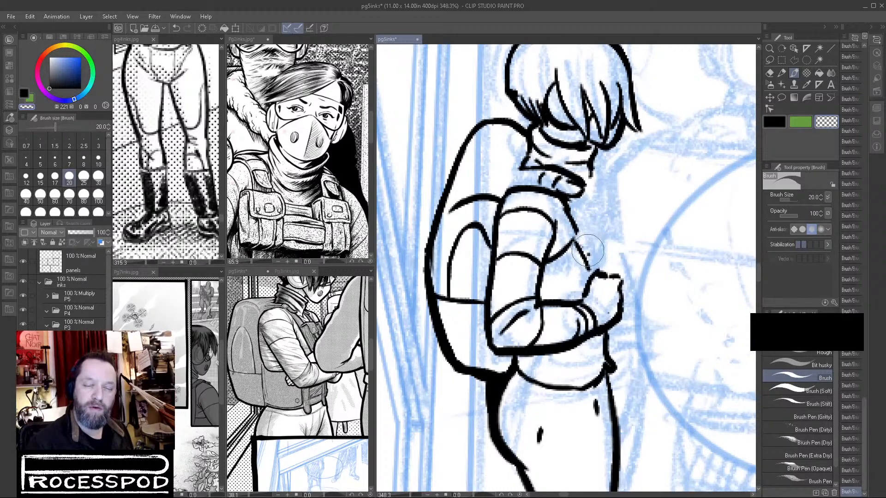
{"action": "key", "text": "c"}
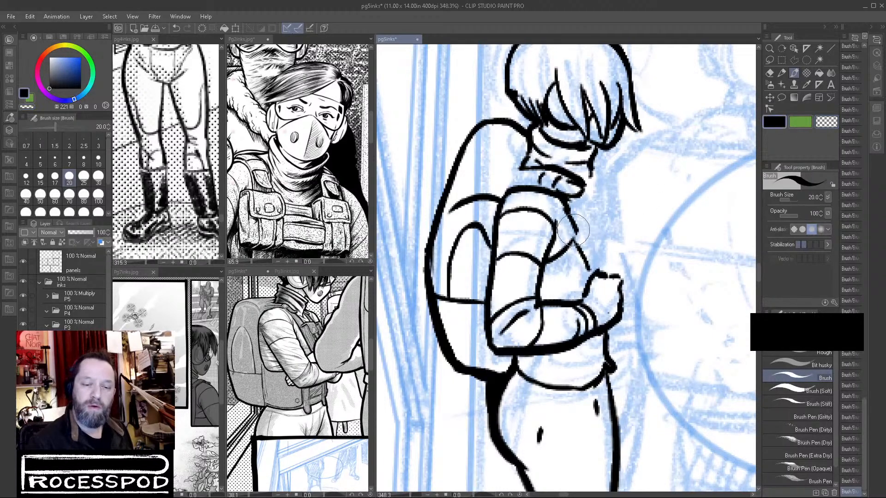
{"action": "mouse_move", "coordinate": [564, 205]}
{"action": "left_mouse_down"}
{"action": "mouse_move", "coordinate": [572, 239]}
{"action": "mouse_move", "coordinate": [548, 262]}
{"action": "left_mouse_up"}
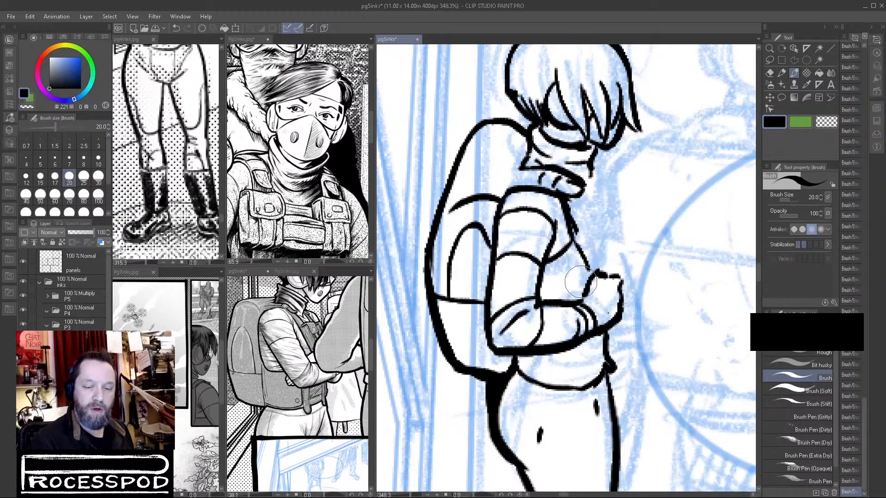
{"action": "key", "text": "c"}
Examine the vests and backpack-wearing figures on the page 2 and page 4 reference inks.
{"action": "left_click_drag", "start_coordinate": [249, 222], "coordinate": [261, 187]}
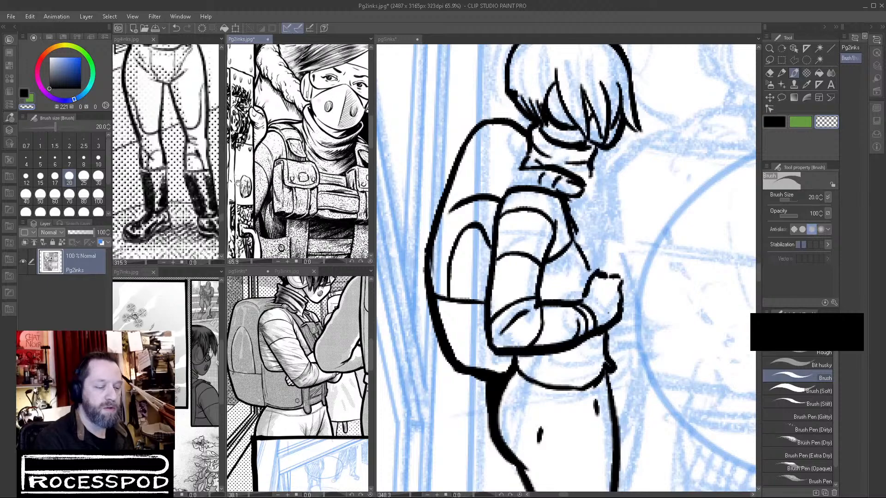
{"action": "left_click", "coordinate": [186, 181]}
{"action": "left_click_drag", "start_coordinate": [172, 79], "coordinate": [198, 179]}
{"action": "scroll", "coordinate": [135, 192], "scroll_direction": "down", "scroll_amount": 8}
{"action": "left_click_drag", "start_coordinate": [326, 176], "coordinate": [288, 188]}
{"action": "left_click_drag", "start_coordinate": [314, 220], "coordinate": [306, 133]}
{"action": "left_click_drag", "start_coordinate": [280, 178], "coordinate": [217, 241]}
{"action": "left_click_drag", "start_coordinate": [344, 222], "coordinate": [309, 220]}
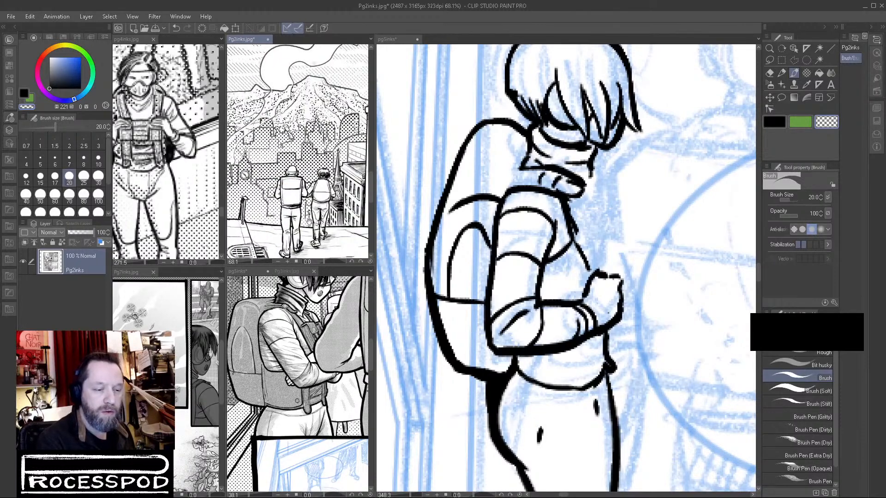
Look through the page 7, page 5 and page 3 inks for a side view of the woman's vest and backpack.
{"action": "left_click", "coordinate": [285, 348]}
{"action": "left_click", "coordinate": [195, 400]}
{"action": "left_click_drag", "start_coordinate": [203, 411], "coordinate": [187, 349]}
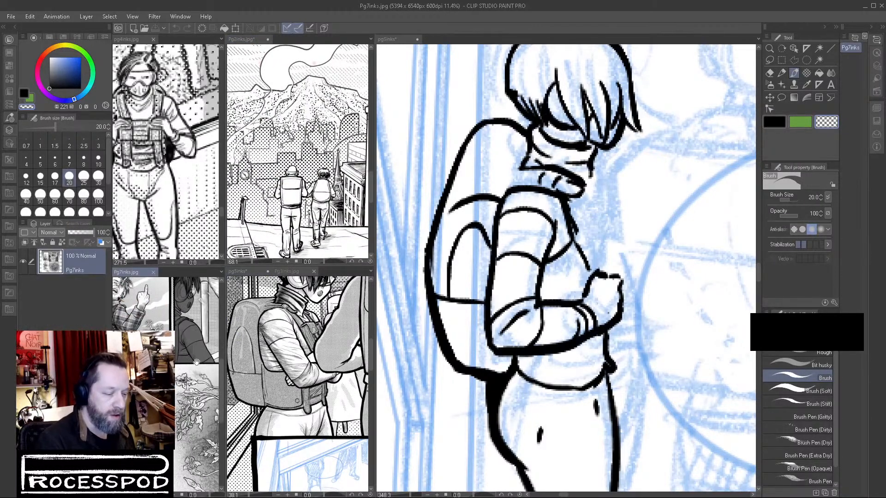
{"action": "left_click", "coordinate": [311, 399]}
{"action": "left_click_drag", "start_coordinate": [312, 390], "coordinate": [300, 290]}
{"action": "mouse_move", "coordinate": [317, 406]}
{"action": "left_mouse_down"}
{"action": "mouse_move", "coordinate": [299, 340]}
{"action": "mouse_move", "coordinate": [297, 436]}
{"action": "left_mouse_up"}
{"action": "left_click_drag", "start_coordinate": [300, 319], "coordinate": [301, 395]}
{"action": "left_click_drag", "start_coordinate": [300, 295], "coordinate": [241, 346]}
{"action": "left_click_drag", "start_coordinate": [341, 323], "coordinate": [320, 347]}
{"action": "scroll", "coordinate": [335, 335], "scroll_direction": "down", "scroll_amount": 3}
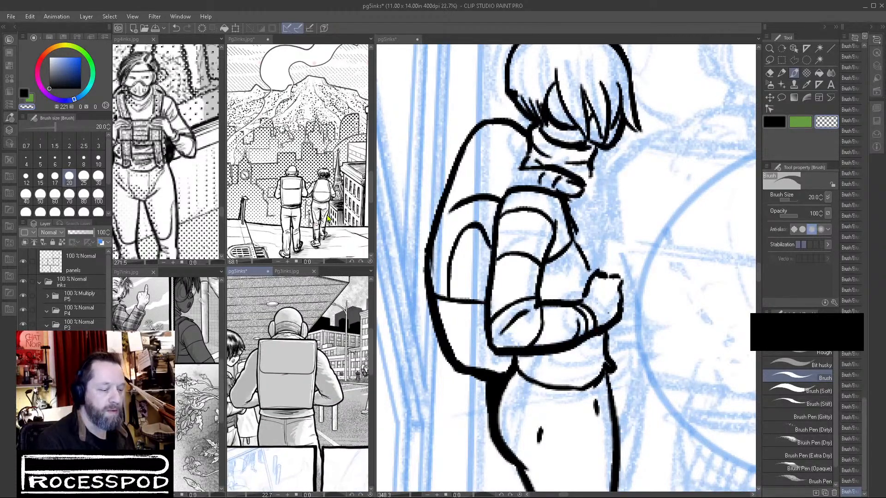
{"action": "left_click", "coordinate": [290, 272]}
{"action": "scroll", "coordinate": [315, 335], "scroll_direction": "down", "scroll_amount": 3}
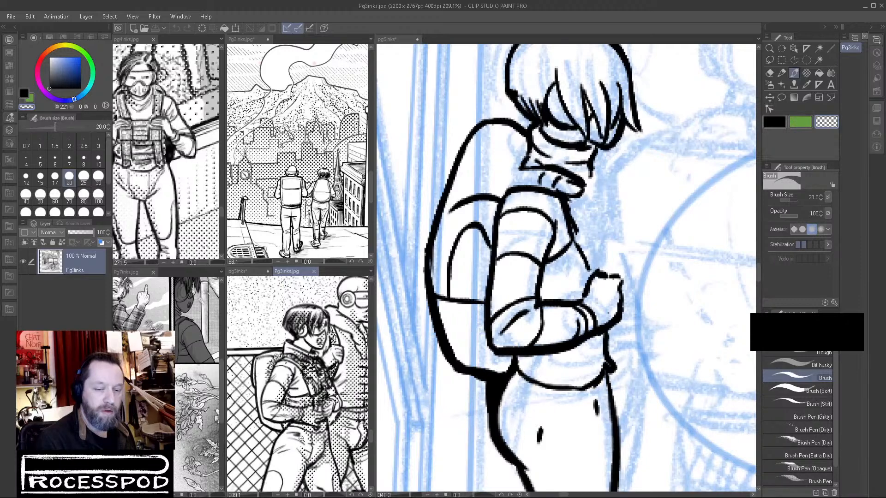
Erase the short curve between the upper arm and chest line, and ink a heavy line from the inner elbow to the fist.
{"action": "left_click_drag", "start_coordinate": [570, 267], "coordinate": [630, 239]}
{"action": "mouse_move", "coordinate": [549, 238]}
{"action": "left_mouse_down"}
{"action": "mouse_move", "coordinate": [528, 271]}
{"action": "mouse_move", "coordinate": [567, 217]}
{"action": "mouse_move", "coordinate": [571, 230]}
{"action": "left_mouse_up"}
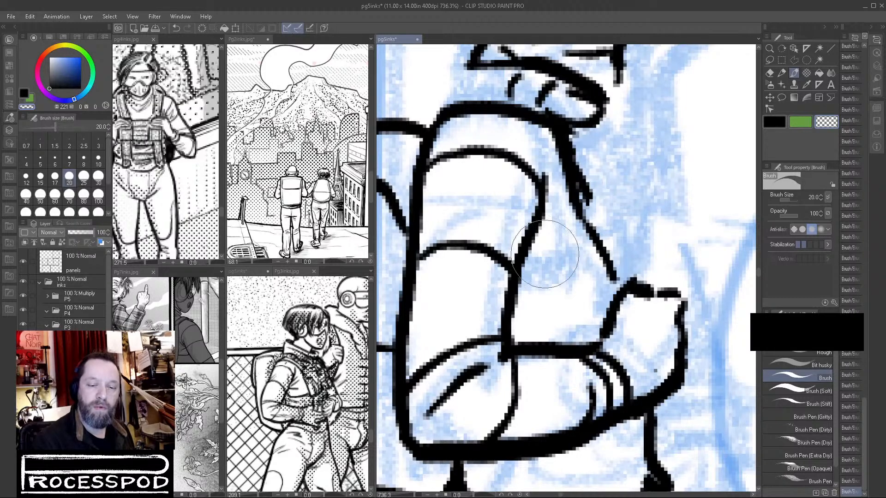
{"action": "key", "text": "c"}
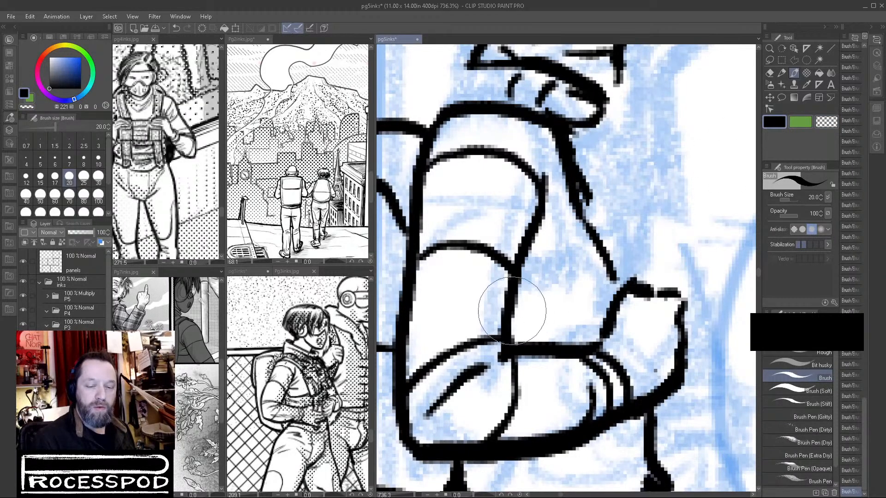
{"action": "left_click_drag", "start_coordinate": [511, 316], "coordinate": [609, 295]}
{"action": "key", "text": "ctrl+z"}
{"action": "mouse_move", "coordinate": [515, 318]}
{"action": "left_mouse_down"}
{"action": "mouse_move", "coordinate": [577, 311]}
{"action": "mouse_move", "coordinate": [624, 293]}
{"action": "left_mouse_up"}
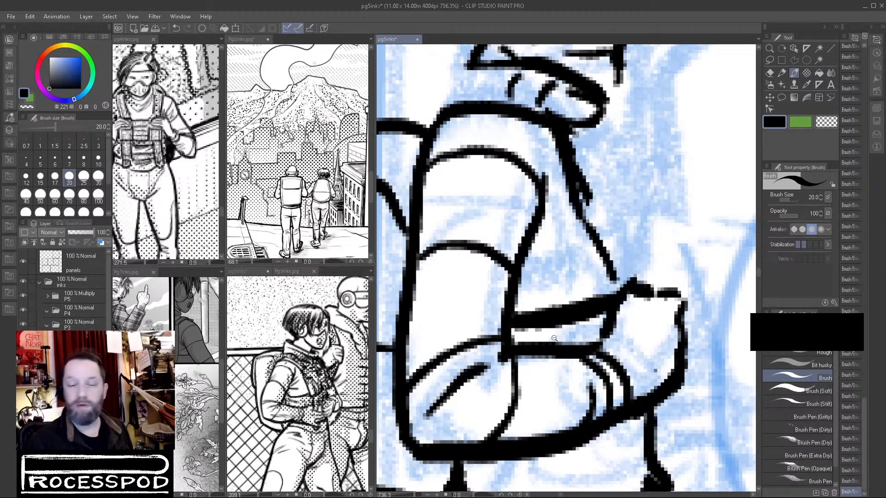
{"action": "scroll", "coordinate": [600, 314], "scroll_direction": "down", "scroll_amount": 2}
Thicken the chest line and ink a narrow pouch with black shading on the vest front, between the collar and the fist.
{"action": "left_click_drag", "start_coordinate": [562, 224], "coordinate": [591, 308]}
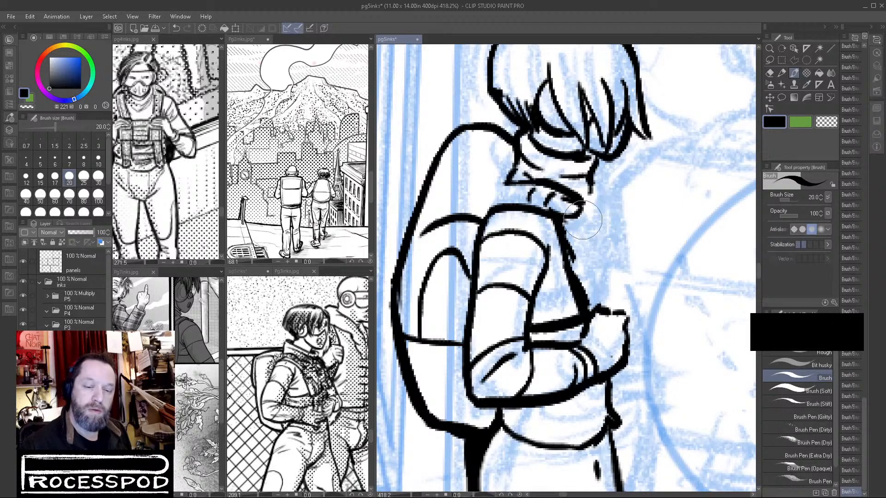
{"action": "left_click_drag", "start_coordinate": [570, 228], "coordinate": [595, 216]}
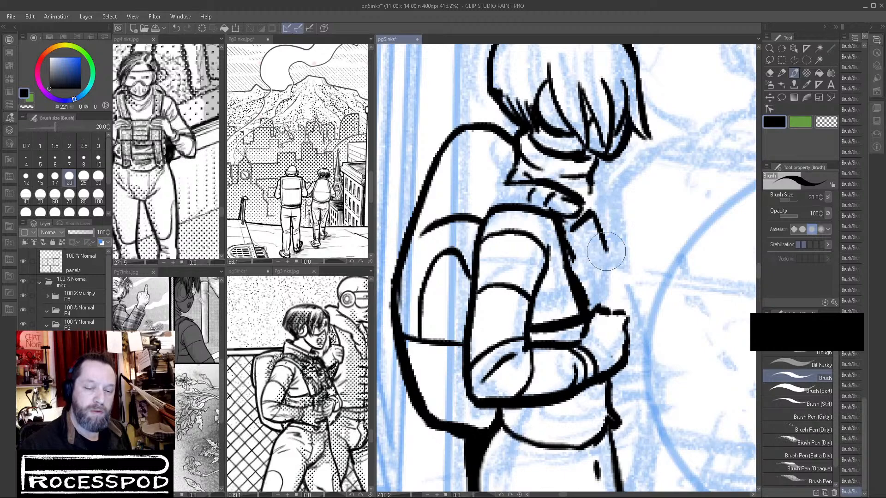
{"action": "mouse_move", "coordinate": [586, 238]}
{"action": "left_mouse_down"}
{"action": "mouse_move", "coordinate": [597, 265]}
{"action": "mouse_move", "coordinate": [616, 258]}
{"action": "mouse_move", "coordinate": [613, 291]}
{"action": "mouse_move", "coordinate": [612, 279]}
{"action": "left_mouse_up"}
{"action": "mouse_move", "coordinate": [583, 252]}
{"action": "left_mouse_down"}
{"action": "mouse_move", "coordinate": [602, 287]}
{"action": "mouse_move", "coordinate": [580, 255]}
{"action": "mouse_move", "coordinate": [585, 274]}
{"action": "left_mouse_up"}
{"action": "key", "text": "c"}
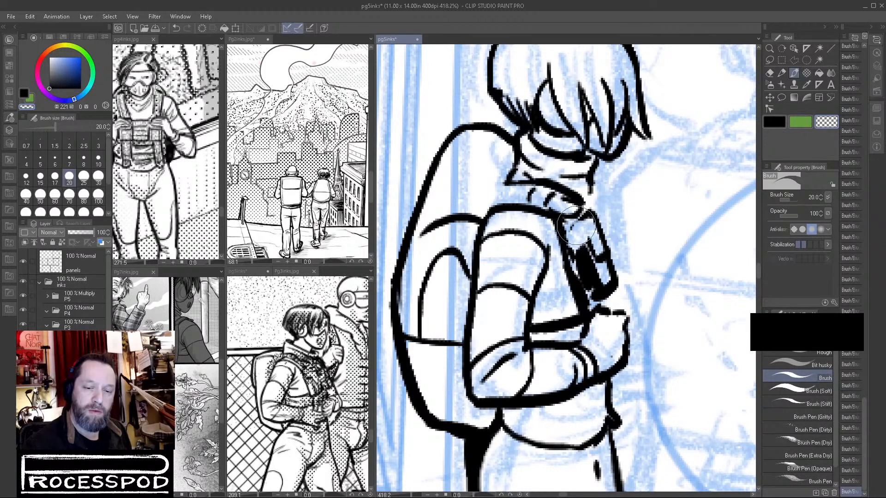
{"action": "key", "text": "c"}
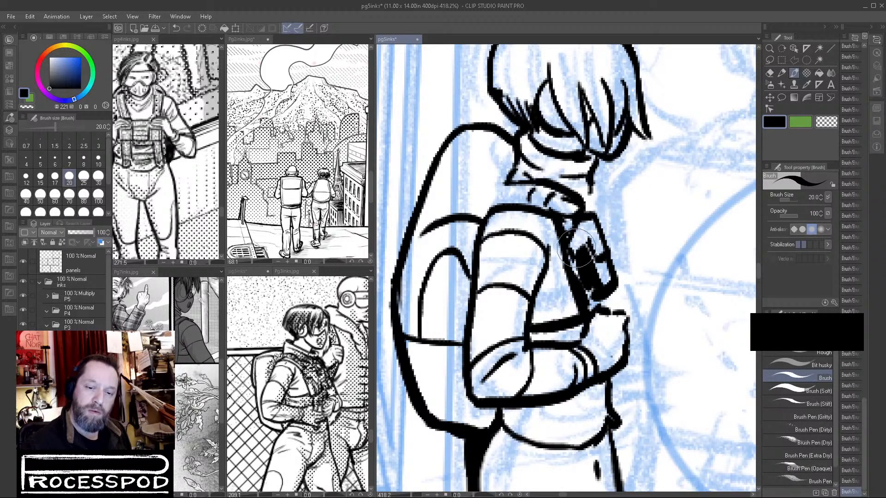
Cut highlights out of the black shading on the chest pouch with transparent colour, and return to black ink.
{"action": "key", "text": "x"}
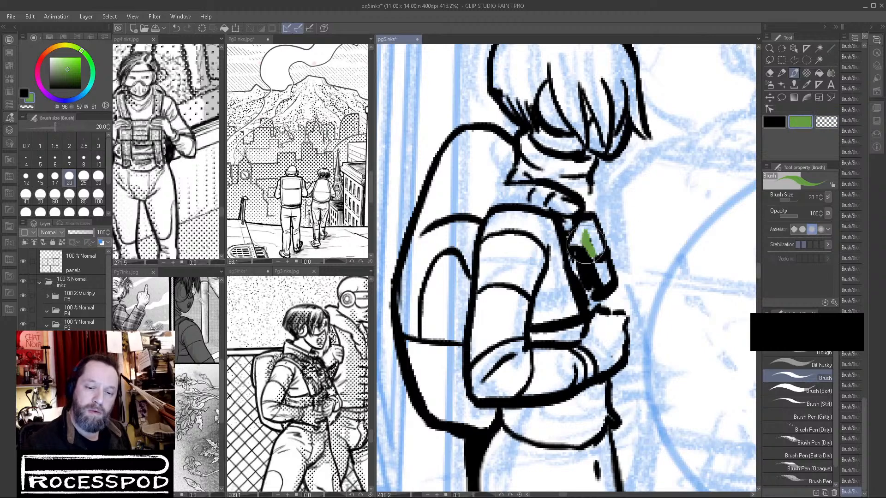
{"action": "left_click", "coordinate": [816, 126]}
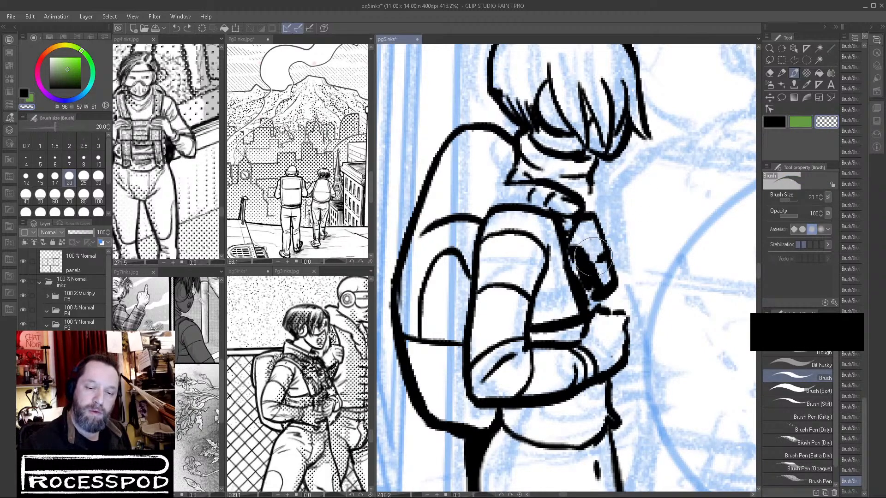
{"action": "mouse_move", "coordinate": [594, 259]}
{"action": "left_mouse_down"}
{"action": "mouse_move", "coordinate": [588, 239]}
{"action": "mouse_move", "coordinate": [597, 273]}
{"action": "mouse_move", "coordinate": [579, 262]}
{"action": "mouse_move", "coordinate": [586, 290]}
{"action": "mouse_move", "coordinate": [578, 259]}
{"action": "mouse_move", "coordinate": [587, 290]}
{"action": "mouse_move", "coordinate": [580, 296]}
{"action": "mouse_move", "coordinate": [602, 285]}
{"action": "mouse_move", "coordinate": [578, 260]}
{"action": "mouse_move", "coordinate": [585, 280]}
{"action": "mouse_move", "coordinate": [601, 275]}
{"action": "mouse_move", "coordinate": [597, 241]}
{"action": "mouse_move", "coordinate": [593, 250]}
{"action": "mouse_move", "coordinate": [611, 268]}
{"action": "mouse_move", "coordinate": [602, 290]}
{"action": "mouse_move", "coordinate": [621, 280]}
{"action": "mouse_move", "coordinate": [618, 270]}
{"action": "mouse_move", "coordinate": [611, 295]}
{"action": "mouse_move", "coordinate": [616, 267]}
{"action": "mouse_move", "coordinate": [597, 303]}
{"action": "left_mouse_up"}
{"action": "left_click", "coordinate": [780, 128]}
{"action": "left_click", "coordinate": [826, 121]}
{"action": "mouse_move", "coordinate": [697, 240]}
{"action": "left_mouse_down"}
{"action": "mouse_move", "coordinate": [692, 273]}
{"action": "mouse_move", "coordinate": [572, 313]}
{"action": "left_mouse_up"}
{"action": "left_click", "coordinate": [779, 123]}
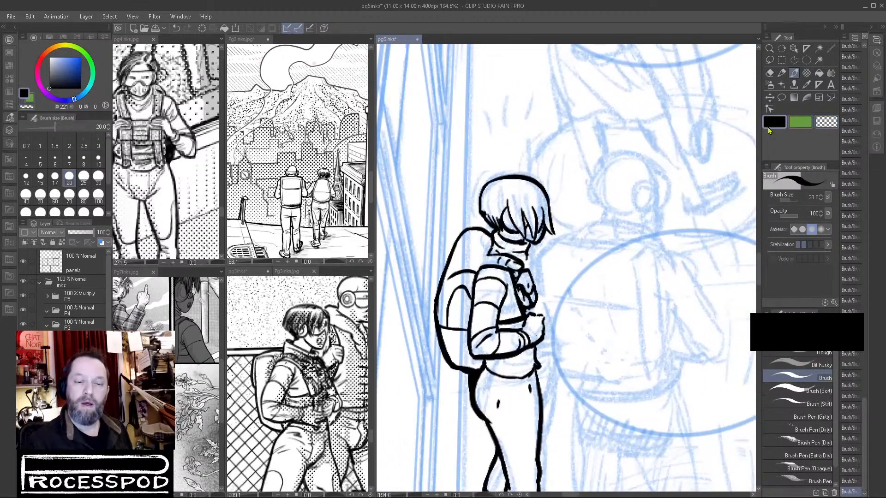
Ink a raised hand with curled fingers in front of the chin and chest, with short diagonal hatching across it.
{"action": "left_click_drag", "start_coordinate": [540, 270], "coordinate": [589, 264]}
{"action": "mouse_move", "coordinate": [508, 225]}
{"action": "left_mouse_down"}
{"action": "mouse_move", "coordinate": [523, 251]}
{"action": "mouse_move", "coordinate": [512, 269]}
{"action": "left_mouse_up"}
{"action": "mouse_move", "coordinate": [518, 233]}
{"action": "left_mouse_down"}
{"action": "mouse_move", "coordinate": [542, 202]}
{"action": "mouse_move", "coordinate": [562, 231]}
{"action": "mouse_move", "coordinate": [535, 228]}
{"action": "left_mouse_up"}
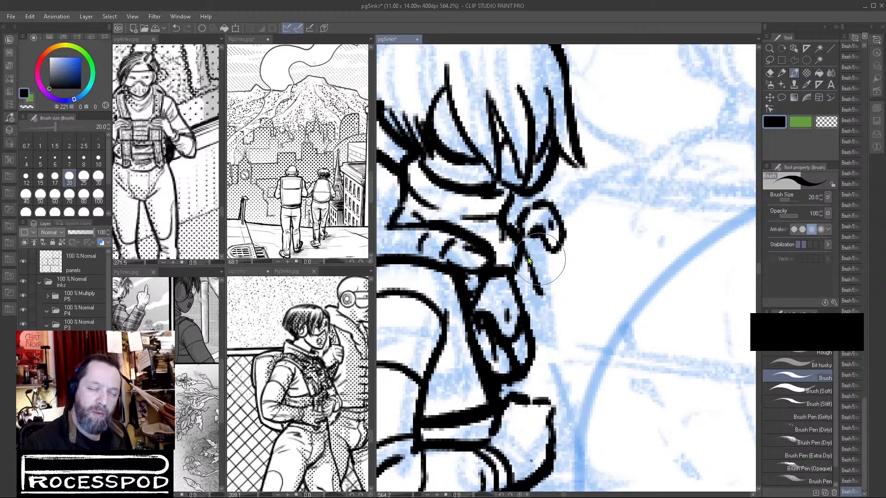
{"action": "key", "text": "ctrl+z"}
{"action": "key", "text": "ctrl+y"}
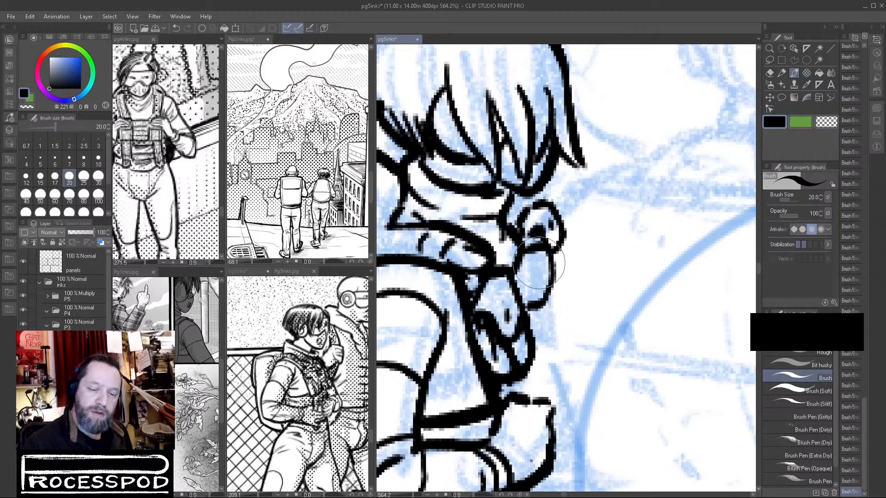
{"action": "key", "text": "ctrl+z"}
{"action": "left_click_drag", "start_coordinate": [544, 272], "coordinate": [526, 294]}
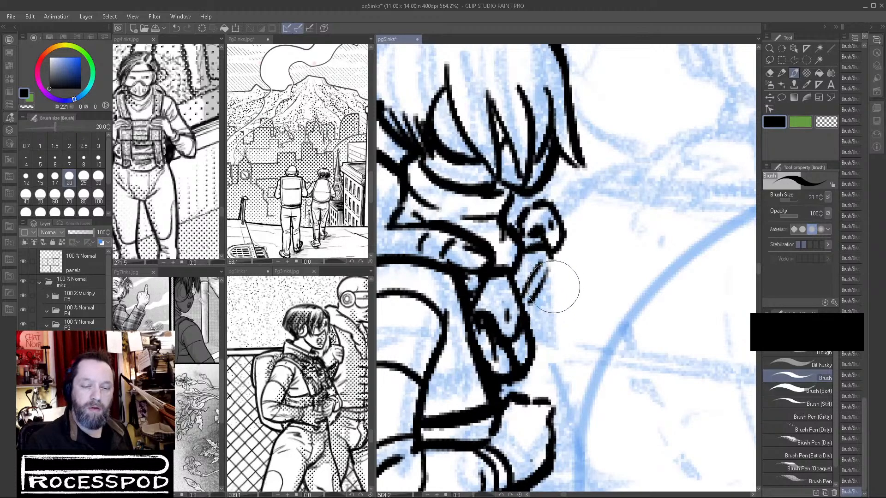
{"action": "left_click_drag", "start_coordinate": [556, 290], "coordinate": [529, 319]}
{"action": "mouse_move", "coordinate": [553, 272]}
{"action": "left_mouse_down"}
{"action": "mouse_move", "coordinate": [557, 300]}
{"action": "mouse_move", "coordinate": [544, 326]}
{"action": "mouse_move", "coordinate": [557, 287]}
{"action": "left_mouse_up"}
{"action": "mouse_move", "coordinate": [563, 254]}
{"action": "left_mouse_down"}
{"action": "mouse_move", "coordinate": [572, 235]}
{"action": "mouse_move", "coordinate": [565, 295]}
{"action": "left_mouse_up"}
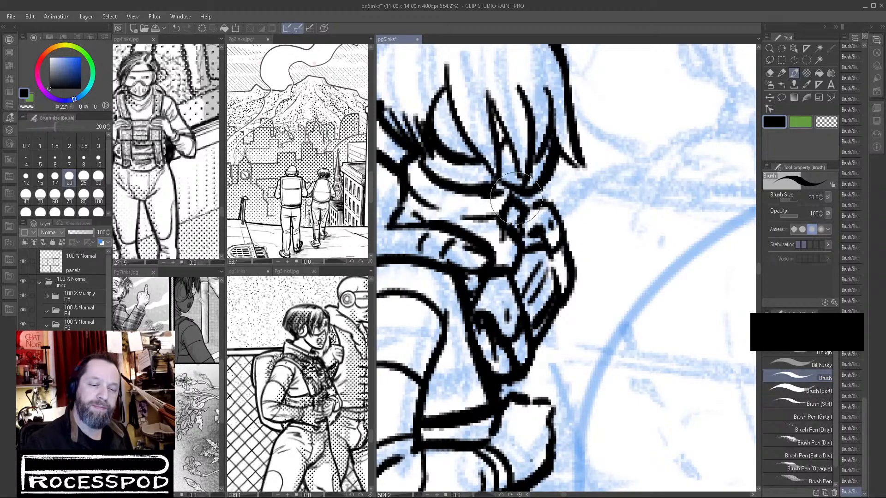
{"action": "mouse_move", "coordinate": [592, 223]}
{"action": "left_mouse_down", "text": "alt"}
{"action": "mouse_move", "coordinate": [565, 245]}
{"action": "mouse_move", "coordinate": [595, 233]}
{"action": "left_mouse_up", "text": "alt"}
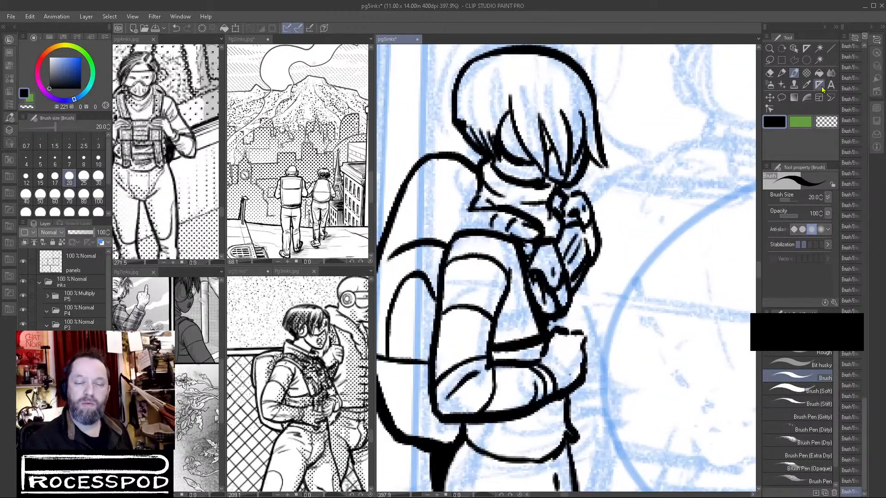
Erase the raised hand, chest pouch and chest line between the collar and the fist, and return to the brush.
{"action": "left_click_drag", "start_coordinate": [637, 251], "coordinate": [595, 310], "text": "ctrl"}
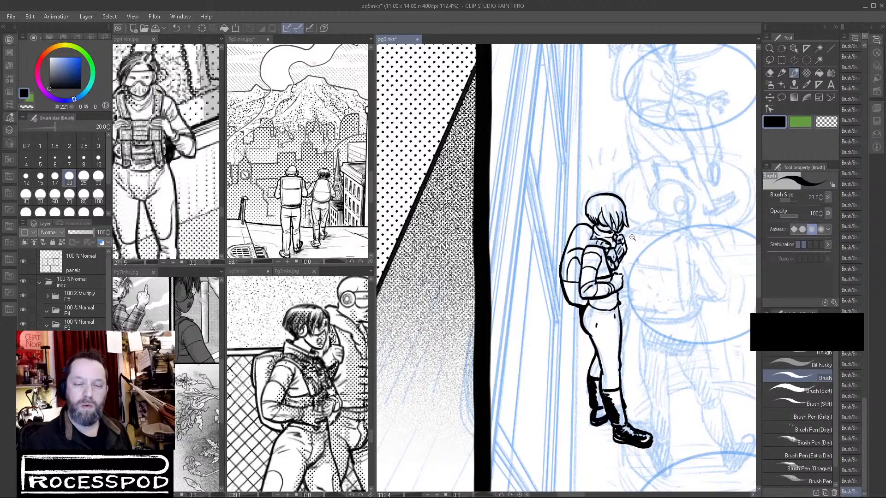
{"action": "left_click_drag", "start_coordinate": [632, 237], "coordinate": [816, 120]}
{"action": "left_click", "coordinate": [770, 72]}
{"action": "mouse_move", "coordinate": [610, 262]}
{"action": "left_mouse_down"}
{"action": "mouse_move", "coordinate": [579, 249]}
{"action": "mouse_move", "coordinate": [601, 238]}
{"action": "mouse_move", "coordinate": [549, 284]}
{"action": "mouse_move", "coordinate": [556, 313]}
{"action": "mouse_move", "coordinate": [552, 293]}
{"action": "mouse_move", "coordinate": [588, 243]}
{"action": "mouse_move", "coordinate": [598, 284]}
{"action": "mouse_move", "coordinate": [566, 330]}
{"action": "mouse_move", "coordinate": [579, 339]}
{"action": "mouse_move", "coordinate": [605, 277]}
{"action": "left_mouse_up"}
{"action": "key", "text": "ctrl+z"}
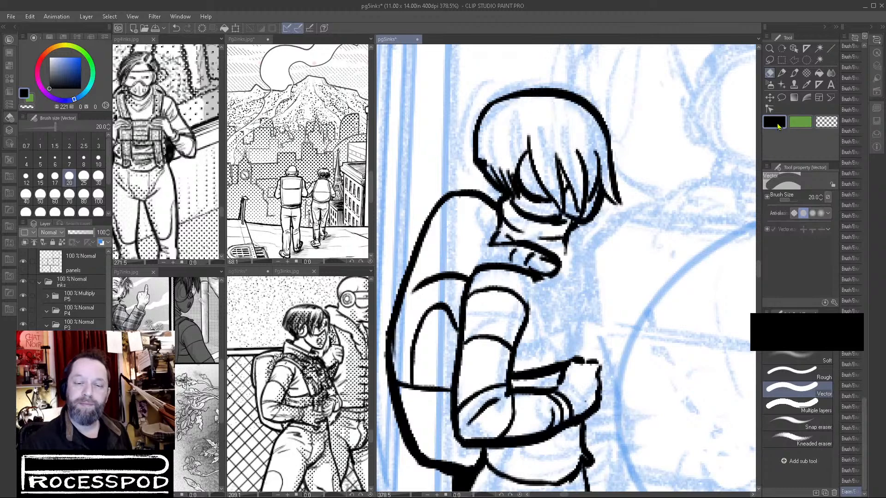
{"action": "left_click", "coordinate": [794, 72]}
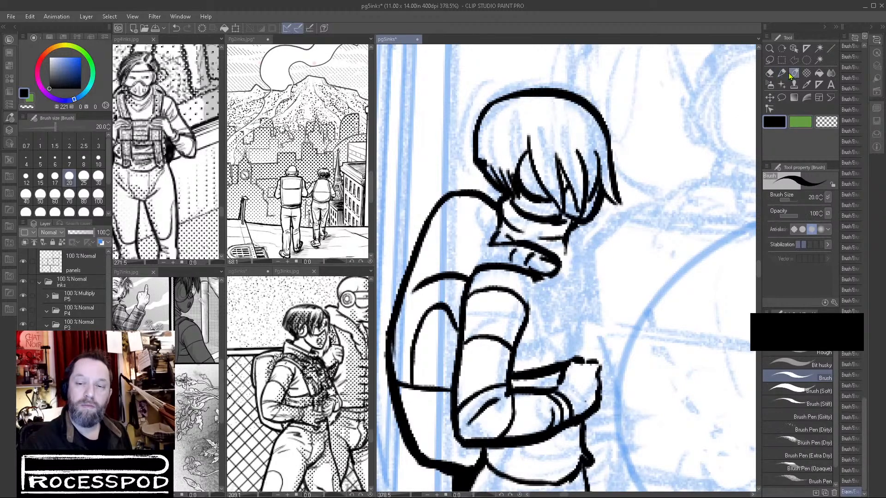
Ink a new curved chest line from below the collar down to the fist, undoing the unsuitable strokes.
{"action": "mouse_move", "coordinate": [538, 280]}
{"action": "left_mouse_down"}
{"action": "mouse_move", "coordinate": [558, 299]}
{"action": "mouse_move", "coordinate": [580, 354]}
{"action": "left_mouse_up"}
{"action": "key", "text": "ctrl+z"}
{"action": "left_click_drag", "start_coordinate": [564, 309], "coordinate": [576, 361]}
{"action": "key", "text": "ctrl+z"}
{"action": "key", "text": "ctrl+z"}
{"action": "key", "text": "ctrl+z"}
{"action": "key", "text": "ctrl+z"}
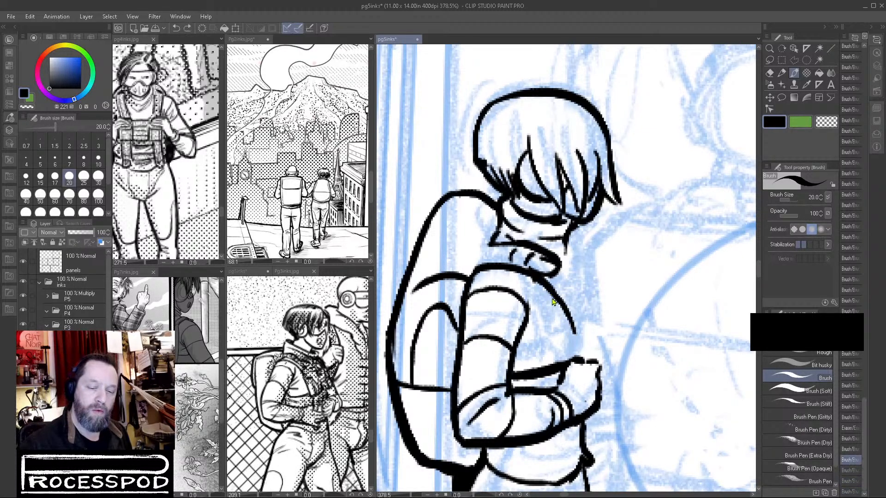
{"action": "key", "text": "ctrl+z"}
{"action": "left_click_drag", "start_coordinate": [560, 311], "coordinate": [560, 313]}
{"action": "left_click_drag", "start_coordinate": [547, 290], "coordinate": [579, 357]}
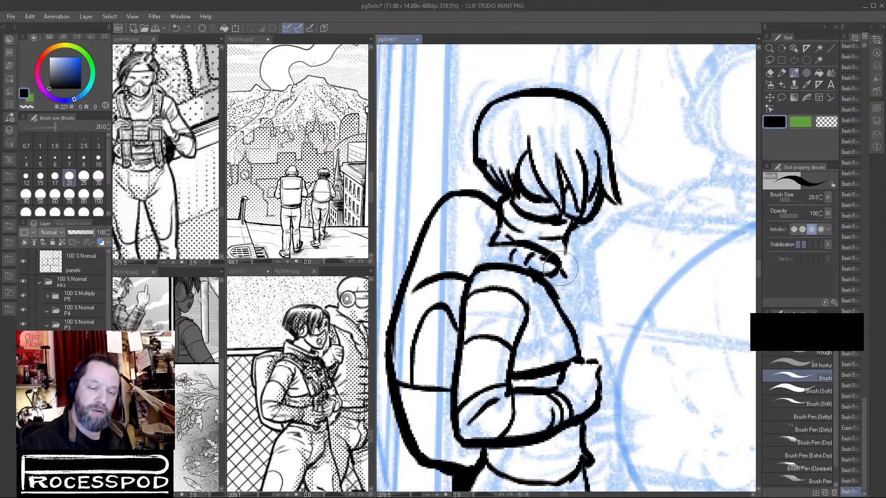
Ink a rounded, creased form in front of the chest, from just below the collar down to the fist.
{"action": "mouse_move", "coordinate": [561, 287]}
{"action": "left_mouse_down"}
{"action": "mouse_move", "coordinate": [580, 277]}
{"action": "mouse_move", "coordinate": [571, 281]}
{"action": "mouse_move", "coordinate": [588, 278]}
{"action": "mouse_move", "coordinate": [596, 287]}
{"action": "mouse_move", "coordinate": [590, 281]}
{"action": "mouse_move", "coordinate": [603, 302]}
{"action": "mouse_move", "coordinate": [585, 310]}
{"action": "mouse_move", "coordinate": [598, 309]}
{"action": "mouse_move", "coordinate": [597, 297]}
{"action": "mouse_move", "coordinate": [609, 322]}
{"action": "mouse_move", "coordinate": [597, 355]}
{"action": "left_mouse_up"}
{"action": "left_click_drag", "start_coordinate": [575, 314], "coordinate": [580, 319]}
{"action": "left_click_drag", "start_coordinate": [587, 324], "coordinate": [595, 351]}
{"action": "left_click_drag", "start_coordinate": [595, 320], "coordinate": [602, 347]}
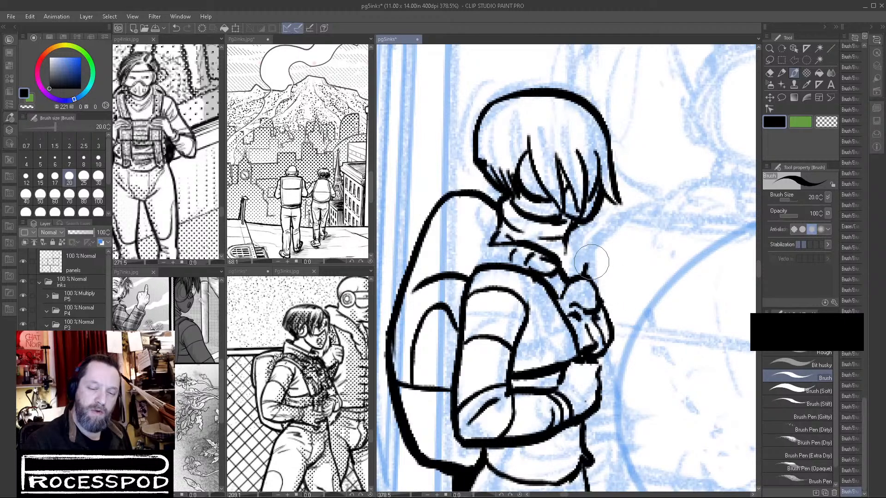
Undo the first finger strokes and ink the raised hand's knuckles and fingers in front of the chin.
{"action": "mouse_move", "coordinate": [587, 264]}
{"action": "left_mouse_down"}
{"action": "mouse_move", "coordinate": [606, 262]}
{"action": "mouse_move", "coordinate": [599, 259]}
{"action": "mouse_move", "coordinate": [592, 283]}
{"action": "mouse_move", "coordinate": [602, 265]}
{"action": "mouse_move", "coordinate": [611, 295]}
{"action": "left_mouse_up"}
{"action": "key", "text": "ctrl+z"}
{"action": "key", "text": "ctrl+z"}
{"action": "key", "text": "ctrl+z"}
{"action": "key", "text": "ctrl+z"}
{"action": "key", "text": "ctrl+z"}
{"action": "key", "text": "ctrl+z"}
{"action": "key", "text": "ctrl+z"}
{"action": "left_click_drag", "start_coordinate": [587, 265], "coordinate": [596, 266]}
{"action": "mouse_move", "coordinate": [578, 273]}
{"action": "left_mouse_down"}
{"action": "mouse_move", "coordinate": [599, 271]}
{"action": "mouse_move", "coordinate": [606, 308]}
{"action": "mouse_move", "coordinate": [572, 277]}
{"action": "mouse_move", "coordinate": [577, 248]}
{"action": "mouse_move", "coordinate": [595, 248]}
{"action": "left_mouse_up"}
{"action": "left_click_drag", "start_coordinate": [604, 289], "coordinate": [605, 305]}
{"action": "left_click_drag", "start_coordinate": [575, 264], "coordinate": [566, 279]}
{"action": "left_click_drag", "start_coordinate": [573, 257], "coordinate": [571, 273]}
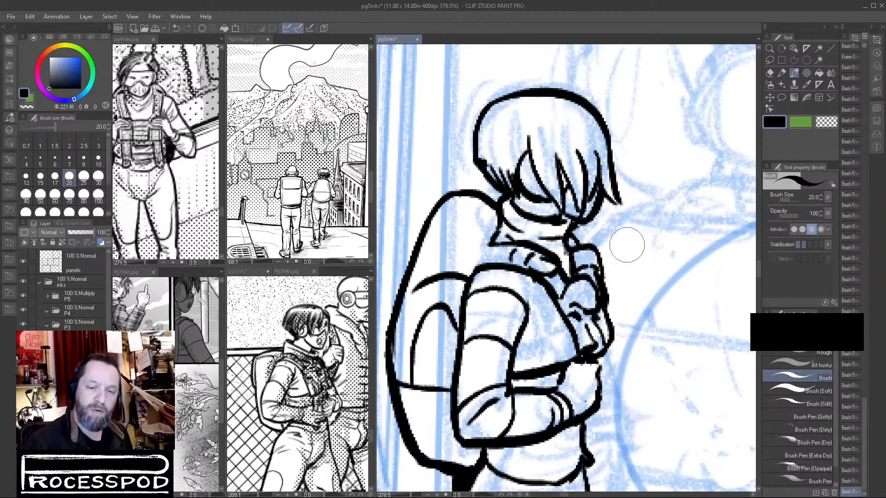
Check the figure within the whole panel and rework the raised finger so it reaches the lower face.
{"action": "scroll", "coordinate": [626, 243], "scroll_direction": "down", "scroll_amount": 4}
{"action": "scroll", "coordinate": [568, 347], "scroll_direction": "down", "scroll_amount": 1}
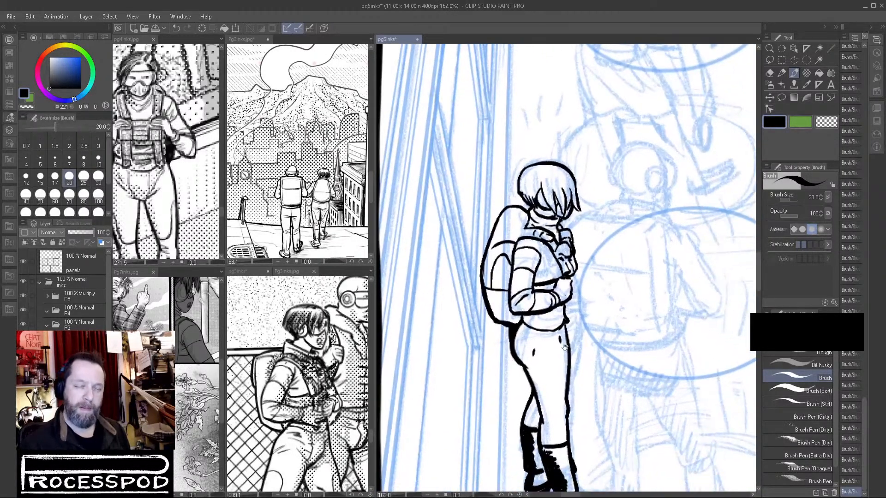
{"action": "scroll", "coordinate": [565, 347], "scroll_direction": "down", "scroll_amount": 5}
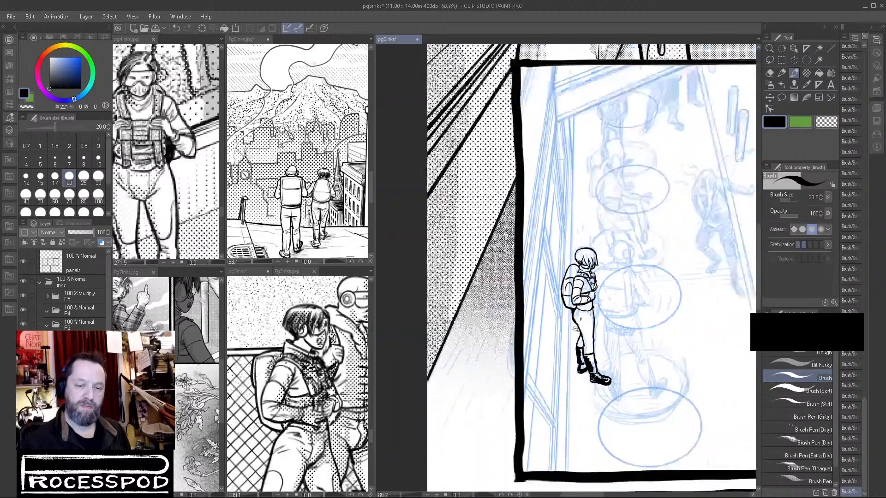
{"action": "scroll", "coordinate": [600, 273], "scroll_direction": "up", "scroll_amount": 5}
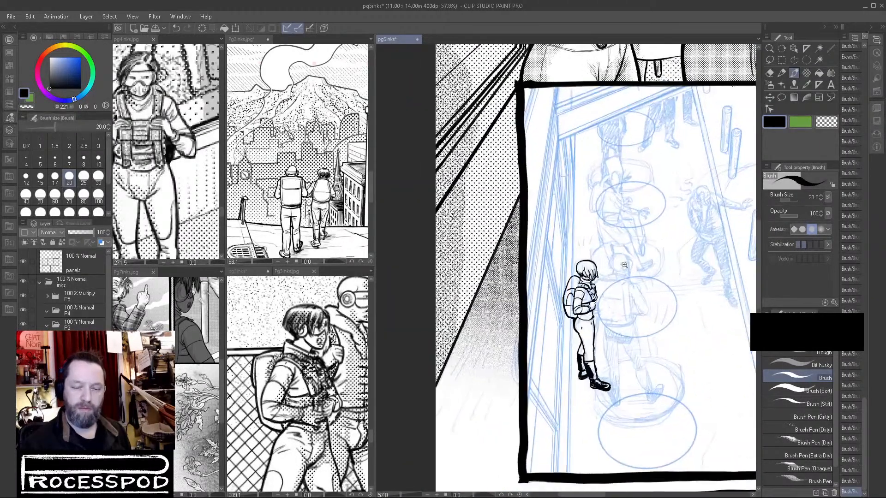
{"action": "key", "text": "ctrl+z"}
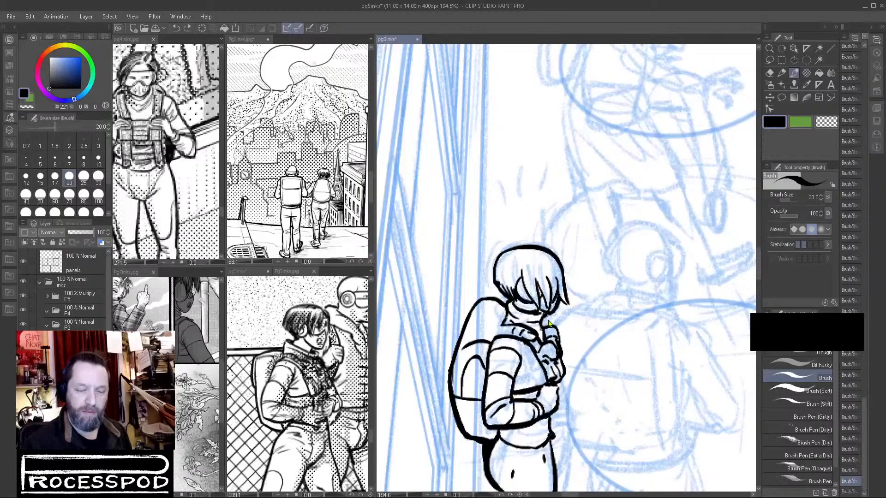
{"action": "scroll", "coordinate": [543, 318], "scroll_direction": "up", "scroll_amount": 3}
{"action": "left_click_drag", "start_coordinate": [553, 320], "coordinate": [553, 336]}
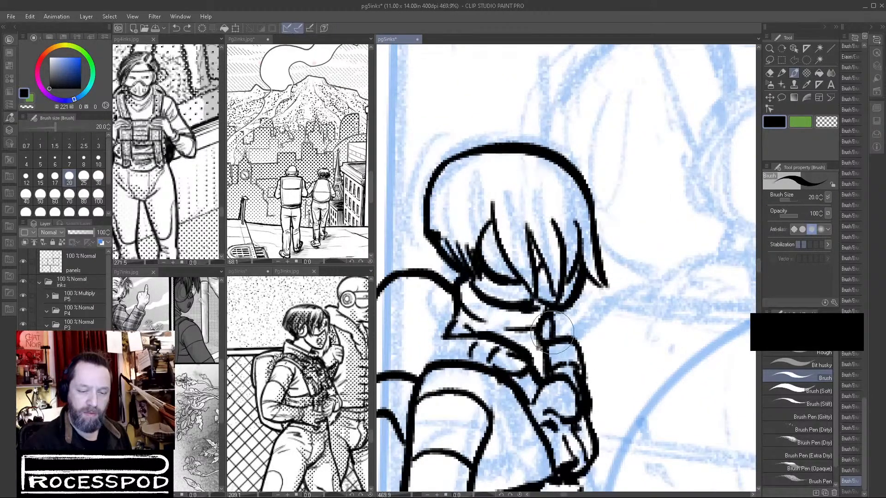
Ink the backpack strap lines behind the collar and trim their overlap at the neck with transparent colour.
{"action": "left_click_drag", "start_coordinate": [456, 296], "coordinate": [446, 333]}
{"action": "mouse_move", "coordinate": [435, 288]}
{"action": "left_mouse_down"}
{"action": "mouse_move", "coordinate": [542, 239]}
{"action": "mouse_move", "coordinate": [546, 252]}
{"action": "left_mouse_up"}
{"action": "mouse_move", "coordinate": [450, 329]}
{"action": "left_mouse_down"}
{"action": "mouse_move", "coordinate": [493, 232]}
{"action": "mouse_move", "coordinate": [514, 218]}
{"action": "mouse_move", "coordinate": [551, 230]}
{"action": "mouse_move", "coordinate": [561, 250]}
{"action": "mouse_move", "coordinate": [543, 252]}
{"action": "mouse_move", "coordinate": [549, 255]}
{"action": "mouse_move", "coordinate": [543, 240]}
{"action": "mouse_move", "coordinate": [502, 242]}
{"action": "mouse_move", "coordinate": [483, 270]}
{"action": "mouse_move", "coordinate": [474, 317]}
{"action": "mouse_move", "coordinate": [471, 294]}
{"action": "mouse_move", "coordinate": [459, 320]}
{"action": "mouse_move", "coordinate": [438, 400]}
{"action": "left_mouse_up"}
{"action": "left_click", "coordinate": [826, 122]}
{"action": "mouse_move", "coordinate": [549, 259]}
{"action": "left_mouse_down"}
{"action": "mouse_move", "coordinate": [559, 258]}
{"action": "mouse_move", "coordinate": [526, 318]}
{"action": "mouse_move", "coordinate": [555, 299]}
{"action": "left_mouse_up"}
{"action": "left_click", "coordinate": [775, 121]}
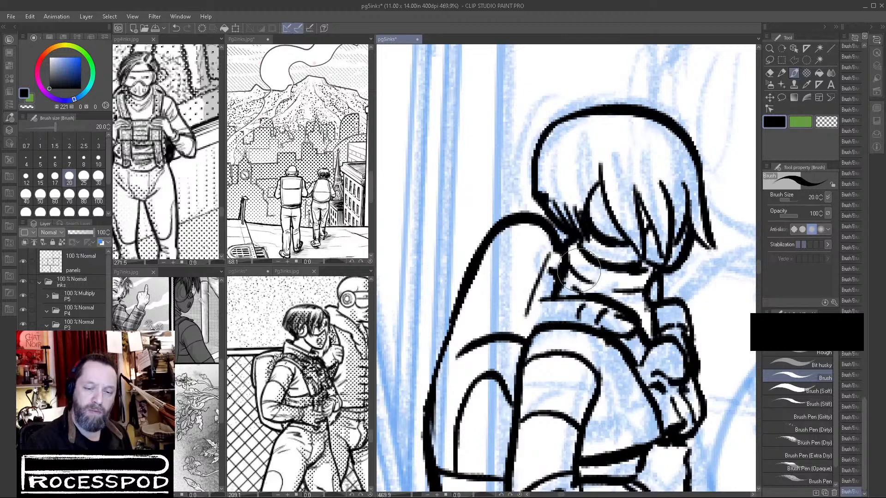
{"action": "left_click_drag", "start_coordinate": [697, 307], "coordinate": [639, 341]}
{"action": "left_click_drag", "start_coordinate": [630, 421], "coordinate": [543, 399]}
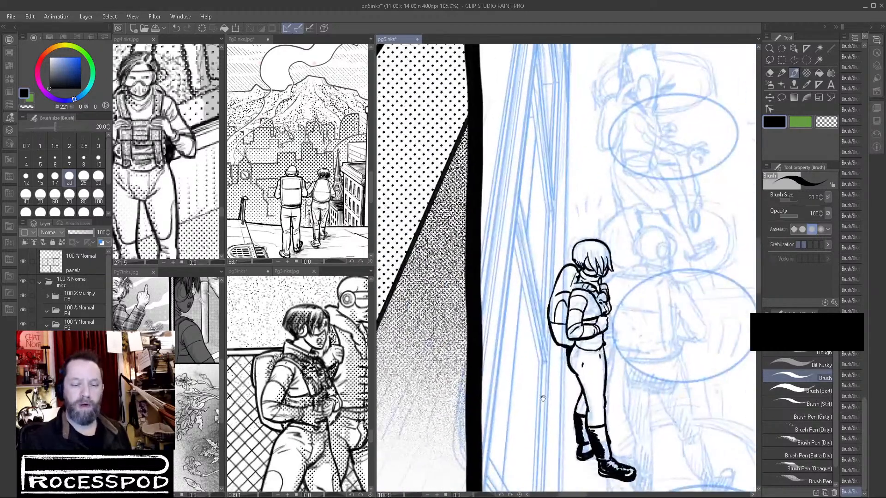
Ink a rounded outline beyond the raised hand and rework the front waist line below the fist, undoing stray strokes.
{"action": "left_click_drag", "start_coordinate": [608, 315], "coordinate": [666, 288]}
{"action": "mouse_move", "coordinate": [613, 235]}
{"action": "left_mouse_down"}
{"action": "mouse_move", "coordinate": [627, 245]}
{"action": "mouse_move", "coordinate": [633, 272]}
{"action": "mouse_move", "coordinate": [602, 329]}
{"action": "left_mouse_up"}
{"action": "left_click_drag", "start_coordinate": [612, 404], "coordinate": [598, 327]}
{"action": "left_click_drag", "start_coordinate": [594, 259], "coordinate": [583, 336]}
{"action": "key", "text": "ctrl+z"}
{"action": "key", "text": "ctrl+z"}
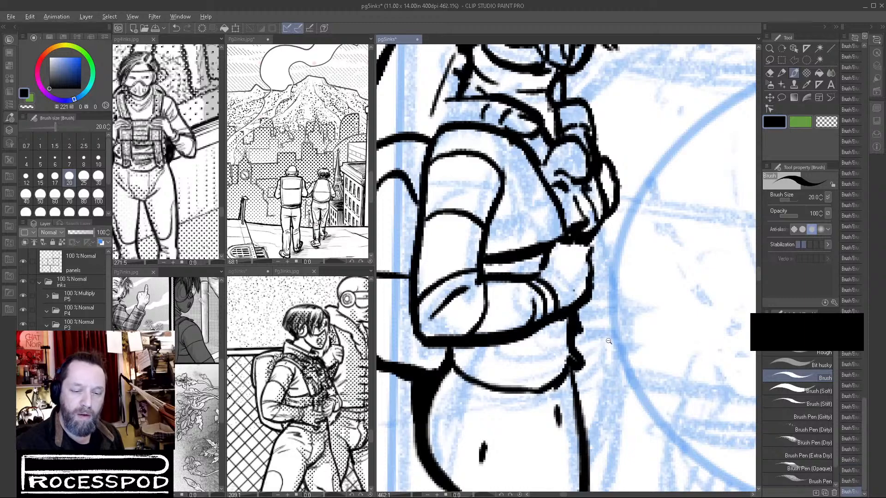
{"action": "scroll", "coordinate": [589, 389], "scroll_direction": "down", "scroll_amount": 5}
{"action": "scroll", "coordinate": [598, 354], "scroll_direction": "up", "scroll_amount": 3}
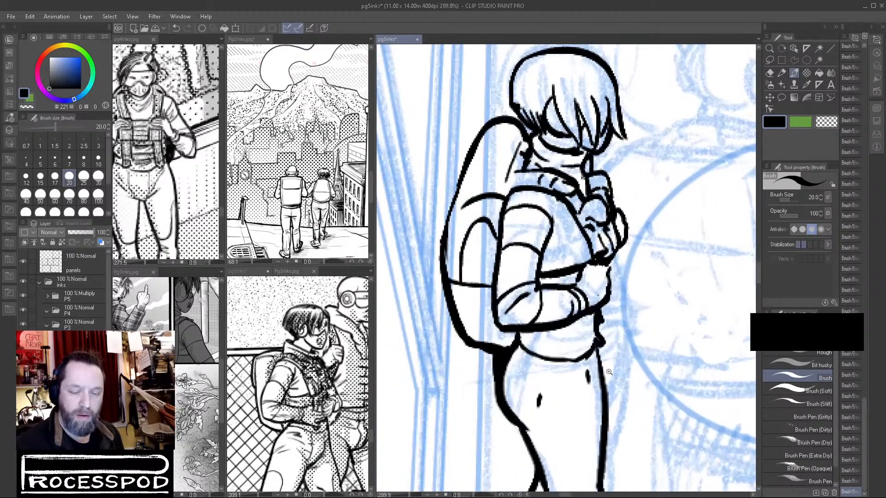
{"action": "left_click_drag", "start_coordinate": [600, 349], "coordinate": [604, 377]}
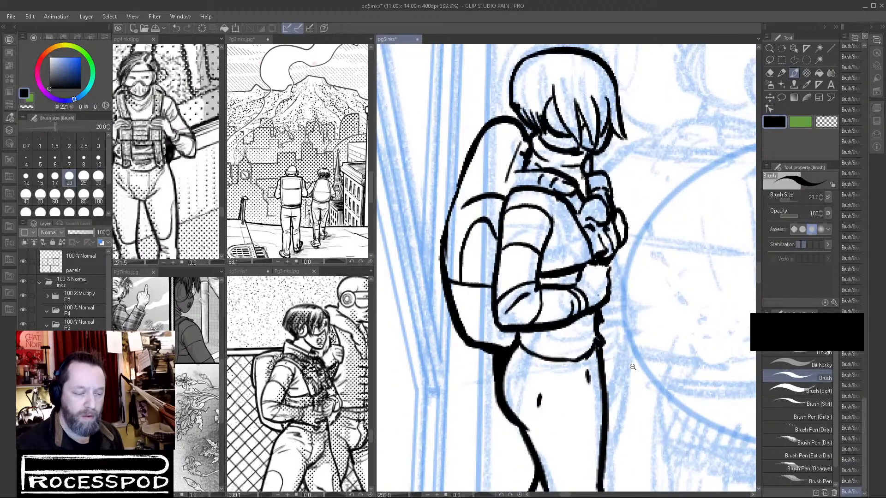
Undo the stray strokes on the trousers and trim the back thigh line down to the knee with transparent colour.
{"action": "scroll", "coordinate": [634, 365], "scroll_direction": "down", "scroll_amount": 3}
{"action": "left_click_drag", "start_coordinate": [617, 312], "coordinate": [616, 276]}
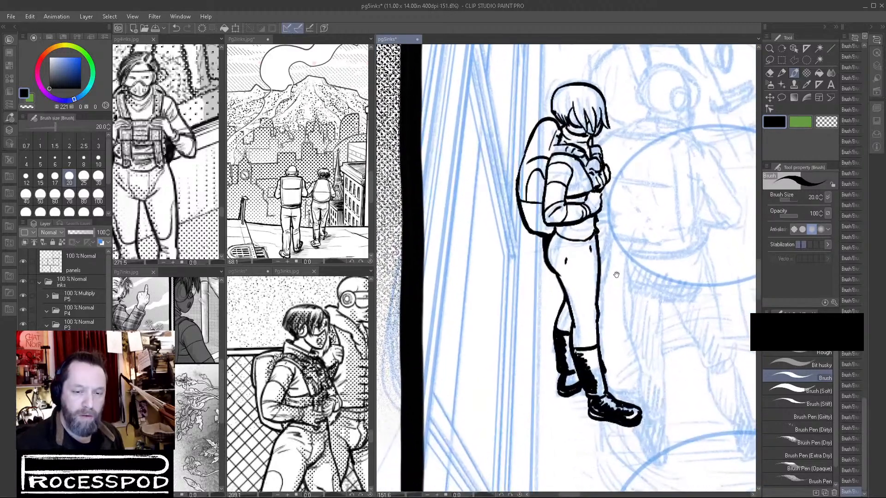
{"action": "left_click_drag", "start_coordinate": [323, 422], "coordinate": [333, 302]}
{"action": "left_click", "coordinate": [569, 292]}
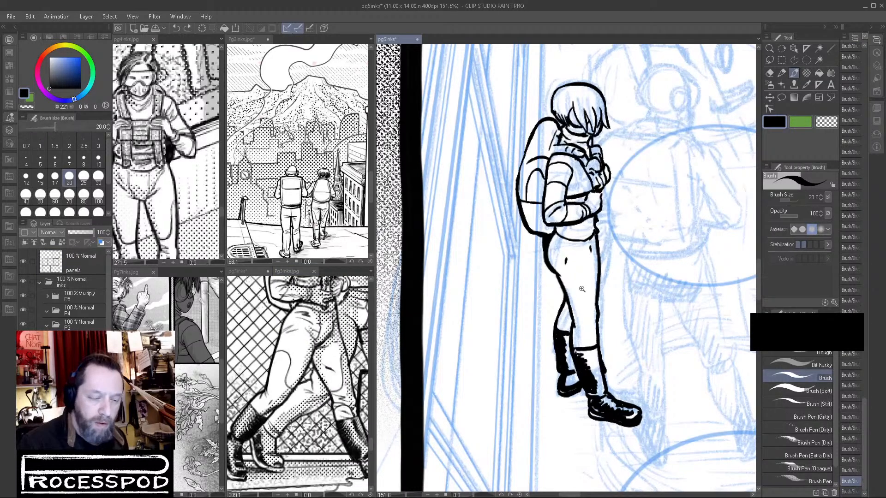
{"action": "scroll", "coordinate": [594, 302], "scroll_direction": "up", "scroll_amount": 3}
{"action": "mouse_move", "coordinate": [563, 277]}
{"action": "left_mouse_down"}
{"action": "mouse_move", "coordinate": [582, 273]}
{"action": "mouse_move", "coordinate": [559, 262]}
{"action": "left_mouse_up"}
{"action": "key", "text": "ctrl+z"}
{"action": "key", "text": "ctrl+z"}
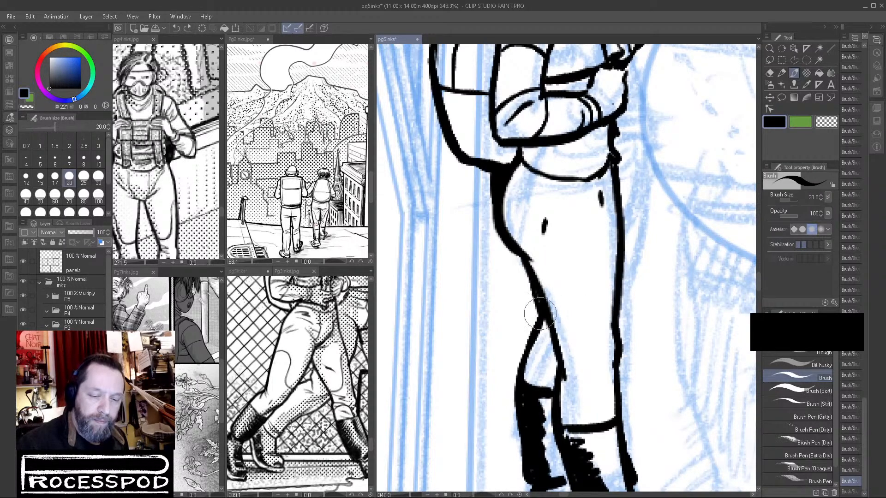
{"action": "key", "text": "c"}
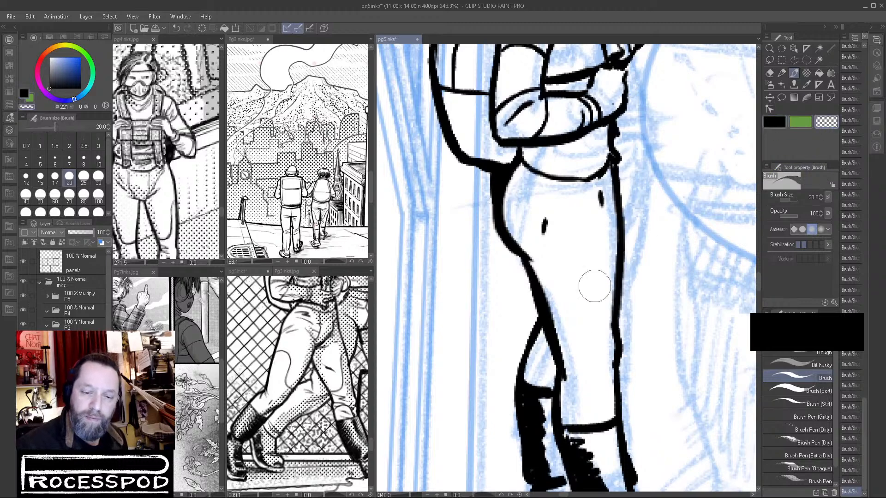
{"action": "left_click_drag", "start_coordinate": [543, 270], "coordinate": [553, 341]}
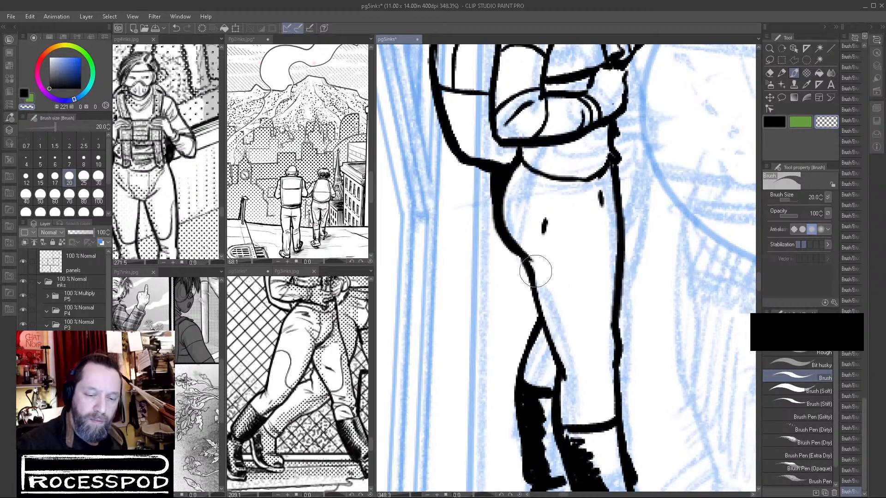
{"action": "left_click", "coordinate": [778, 124]}
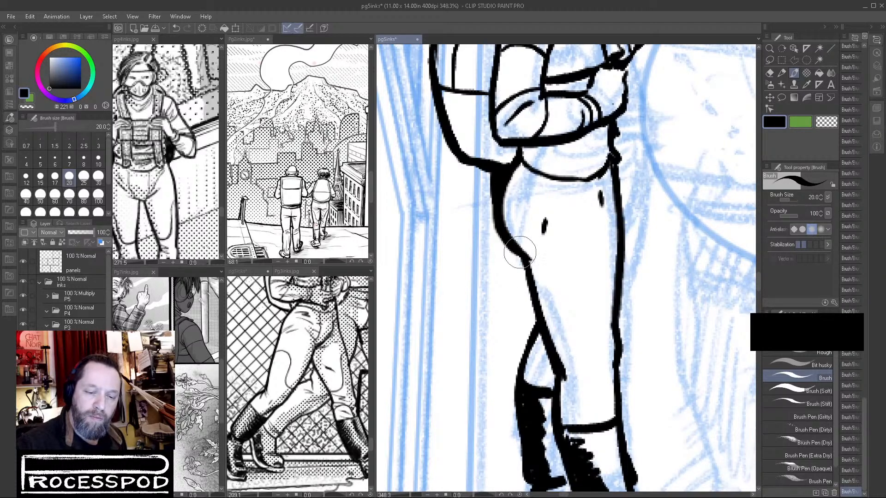
Thicken the rear leg's outline in black and ink curved knee patches on both trouser legs, following the walking-figure reference.
{"action": "left_click_drag", "start_coordinate": [536, 311], "coordinate": [521, 389]}
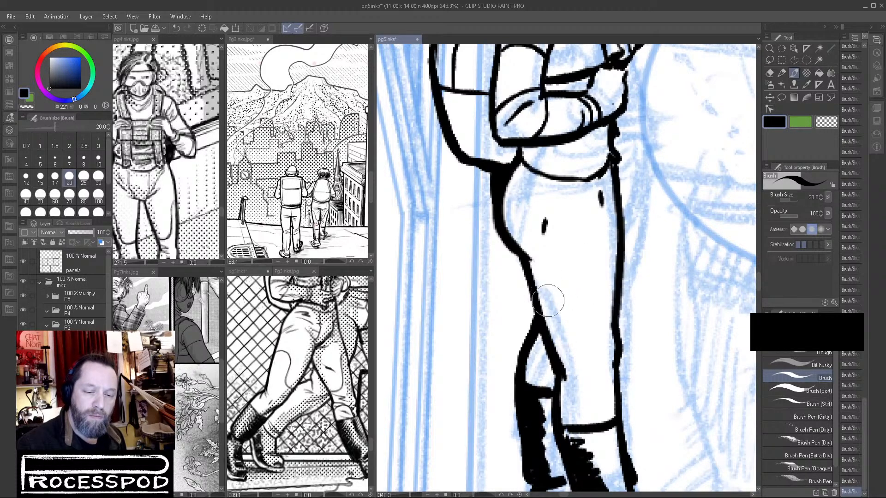
{"action": "mouse_move", "coordinate": [539, 294]}
{"action": "left_mouse_down"}
{"action": "mouse_move", "coordinate": [572, 274]}
{"action": "mouse_move", "coordinate": [592, 284]}
{"action": "mouse_move", "coordinate": [605, 335]}
{"action": "mouse_move", "coordinate": [612, 325]}
{"action": "left_mouse_up"}
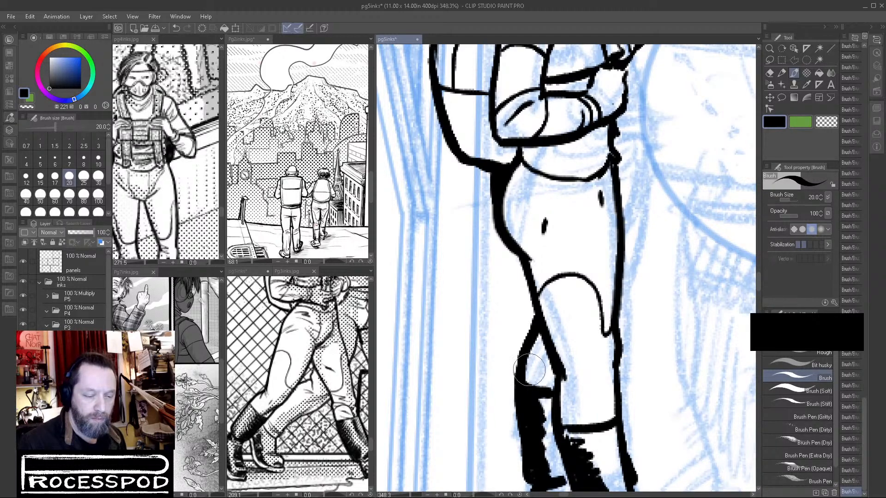
{"action": "left_click_drag", "start_coordinate": [524, 361], "coordinate": [534, 350]}
{"action": "key", "text": "ctrl+z"}
{"action": "left_click_drag", "start_coordinate": [532, 382], "coordinate": [548, 353]}
Ink a second curved waistband line below the vest and clean up its lower edge with transparent colour.
{"action": "scroll", "coordinate": [642, 376], "scroll_direction": "down", "scroll_amount": 5}
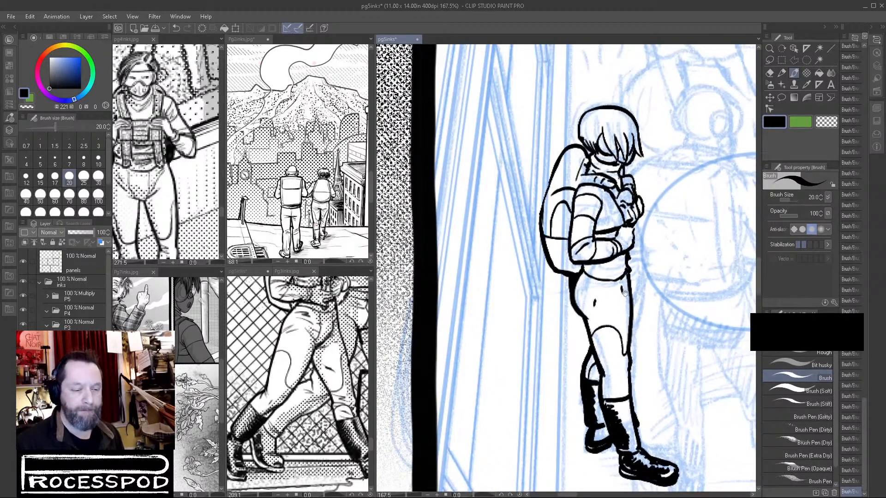
{"action": "scroll", "coordinate": [604, 278], "scroll_direction": "up", "scroll_amount": 1}
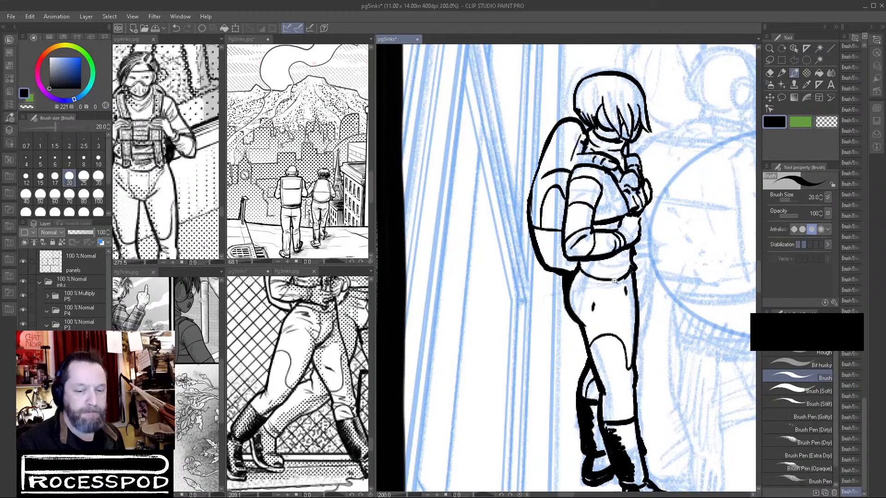
{"action": "scroll", "coordinate": [598, 279], "scroll_direction": "up", "scroll_amount": 3}
{"action": "mouse_move", "coordinate": [564, 255]}
{"action": "left_mouse_down"}
{"action": "mouse_move", "coordinate": [619, 264]}
{"action": "mouse_move", "coordinate": [653, 253]}
{"action": "mouse_move", "coordinate": [621, 264]}
{"action": "mouse_move", "coordinate": [661, 245]}
{"action": "mouse_move", "coordinate": [668, 257]}
{"action": "mouse_move", "coordinate": [579, 262]}
{"action": "mouse_move", "coordinate": [646, 266]}
{"action": "left_mouse_up"}
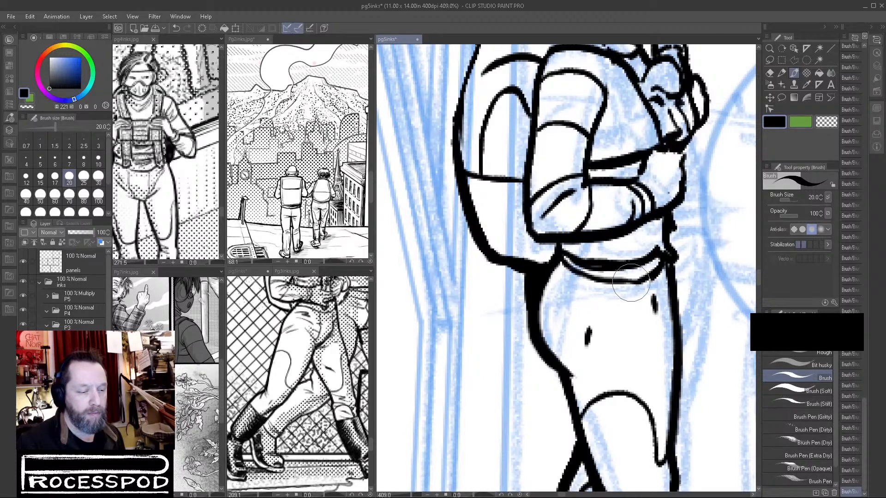
{"action": "mouse_move", "coordinate": [568, 262]}
{"action": "left_mouse_down"}
{"action": "mouse_move", "coordinate": [618, 272]}
{"action": "mouse_move", "coordinate": [665, 266]}
{"action": "left_mouse_up"}
{"action": "key", "text": "c"}
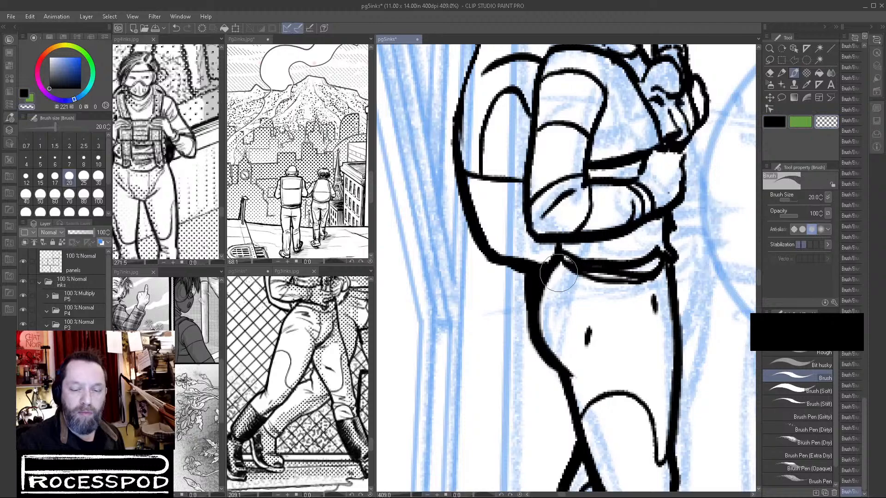
{"action": "mouse_move", "coordinate": [575, 275]}
{"action": "left_mouse_down"}
{"action": "mouse_move", "coordinate": [605, 277]}
{"action": "mouse_move", "coordinate": [571, 271]}
{"action": "mouse_move", "coordinate": [647, 285]}
{"action": "mouse_move", "coordinate": [631, 285]}
{"action": "mouse_move", "coordinate": [606, 278]}
{"action": "mouse_move", "coordinate": [653, 281]}
{"action": "mouse_move", "coordinate": [663, 271]}
{"action": "mouse_move", "coordinate": [623, 280]}
{"action": "mouse_move", "coordinate": [645, 282]}
{"action": "mouse_move", "coordinate": [609, 279]}
{"action": "left_mouse_up"}
{"action": "left_click", "coordinate": [775, 122]}
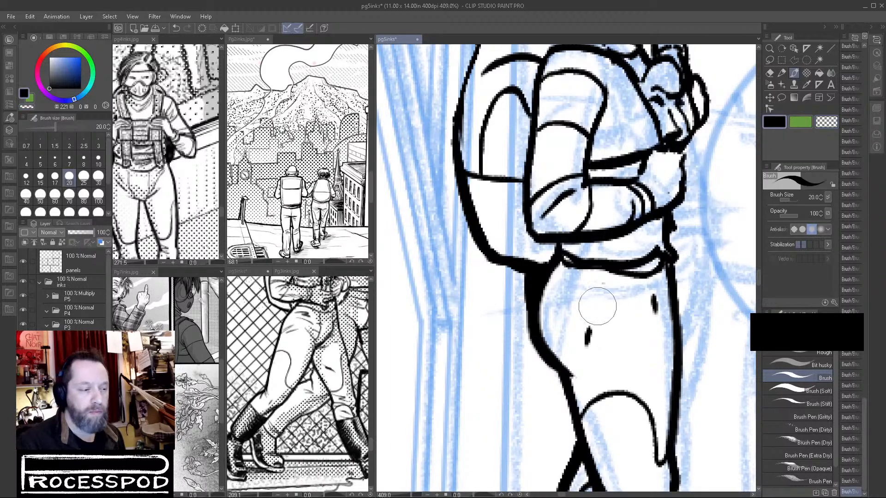
Ink small crease lines on the vest below the forearm and across the chest beside the upper arm.
{"action": "left_click_drag", "start_coordinate": [654, 225], "coordinate": [654, 235]}
{"action": "left_click_drag", "start_coordinate": [599, 243], "coordinate": [642, 242]}
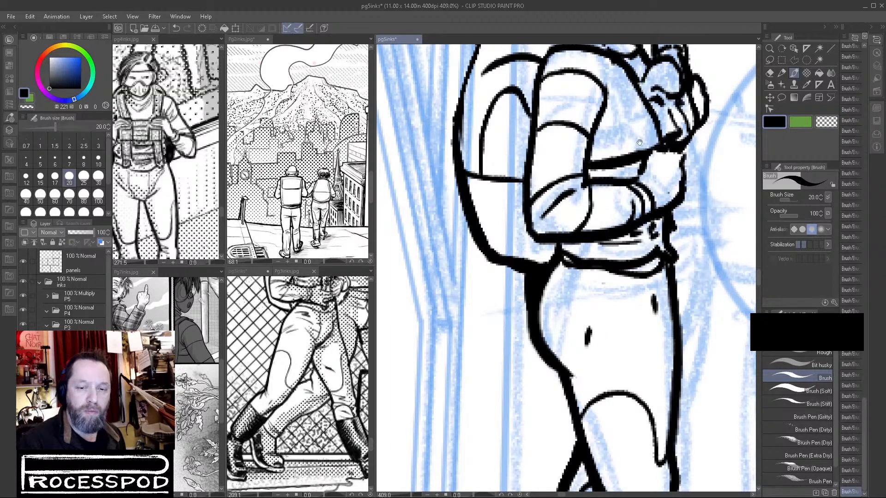
{"action": "left_click_drag", "start_coordinate": [645, 151], "coordinate": [615, 267]}
{"action": "mouse_move", "coordinate": [590, 226]}
{"action": "left_mouse_down"}
{"action": "mouse_move", "coordinate": [562, 246]}
{"action": "mouse_move", "coordinate": [579, 251]}
{"action": "left_mouse_up"}
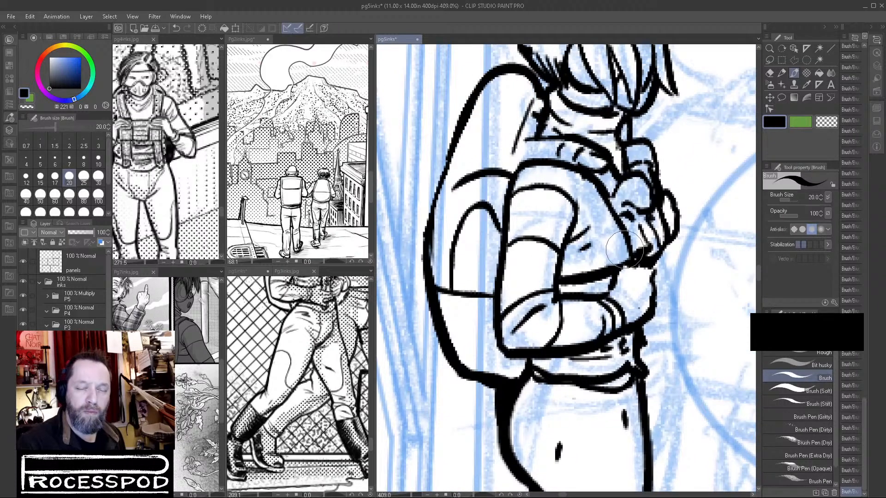
{"action": "left_click_drag", "start_coordinate": [591, 180], "coordinate": [619, 227]}
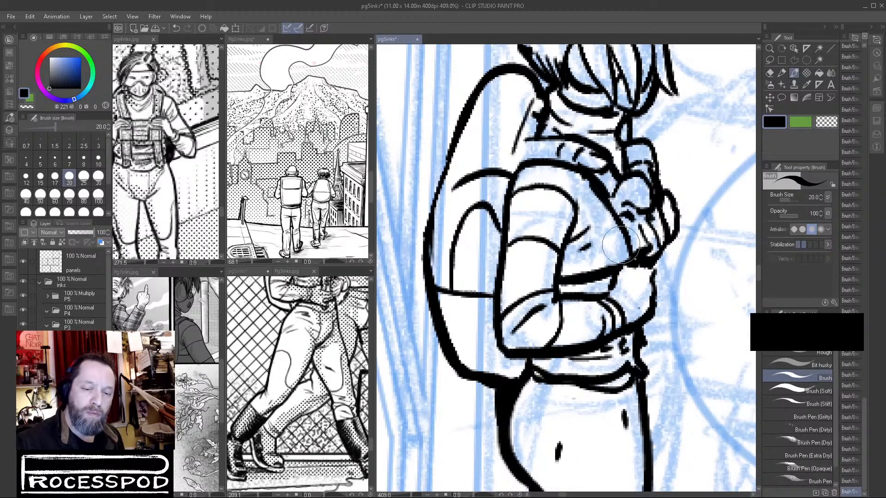
{"action": "left_click_drag", "start_coordinate": [589, 265], "coordinate": [612, 263]}
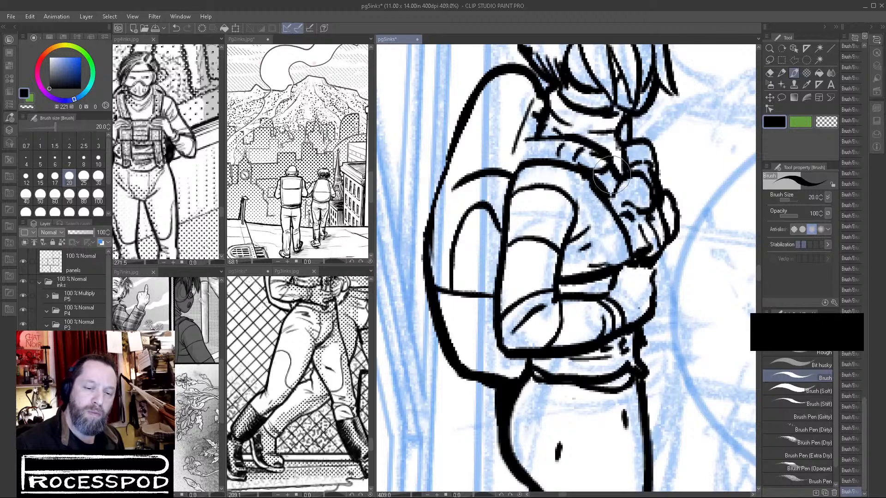
Darken the collar edge beside the raised hand and touch up the lines of the sleeve and backpack.
{"action": "left_click_drag", "start_coordinate": [612, 174], "coordinate": [619, 212]}
{"action": "left_click_drag", "start_coordinate": [521, 211], "coordinate": [541, 200]}
{"action": "mouse_move", "coordinate": [468, 175]}
{"action": "left_mouse_down"}
{"action": "mouse_move", "coordinate": [436, 249]}
{"action": "mouse_move", "coordinate": [433, 280]}
{"action": "mouse_move", "coordinate": [456, 227]}
{"action": "mouse_move", "coordinate": [443, 300]}
{"action": "left_mouse_up"}
{"action": "key", "text": "c"}
{"action": "left_click", "coordinate": [774, 121]}
{"action": "scroll", "coordinate": [660, 281], "scroll_direction": "down", "scroll_amount": 3}
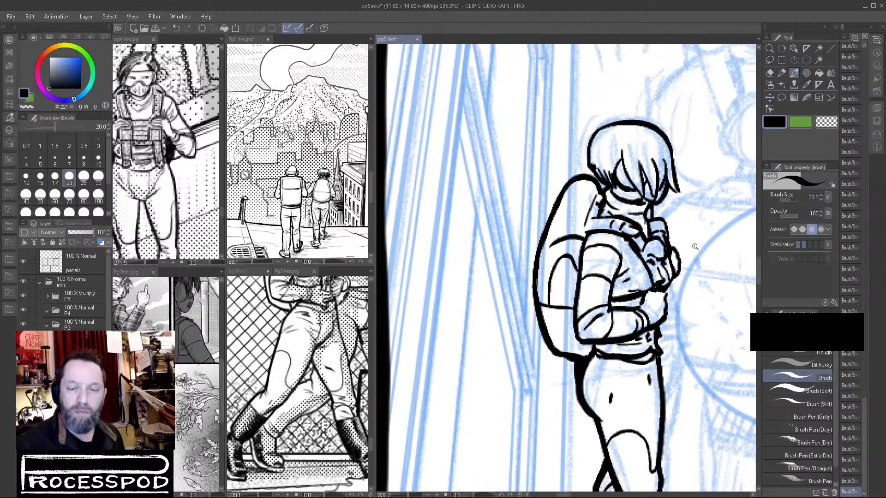
{"action": "scroll", "coordinate": [660, 280], "scroll_direction": "up", "scroll_amount": 3}
{"action": "mouse_move", "coordinate": [663, 254]}
{"action": "left_mouse_down"}
{"action": "mouse_move", "coordinate": [672, 297]}
{"action": "mouse_move", "coordinate": [651, 326]}
{"action": "mouse_move", "coordinate": [647, 375]}
{"action": "left_mouse_up"}
{"action": "scroll", "coordinate": [646, 375], "scroll_direction": "down", "scroll_amount": 5}
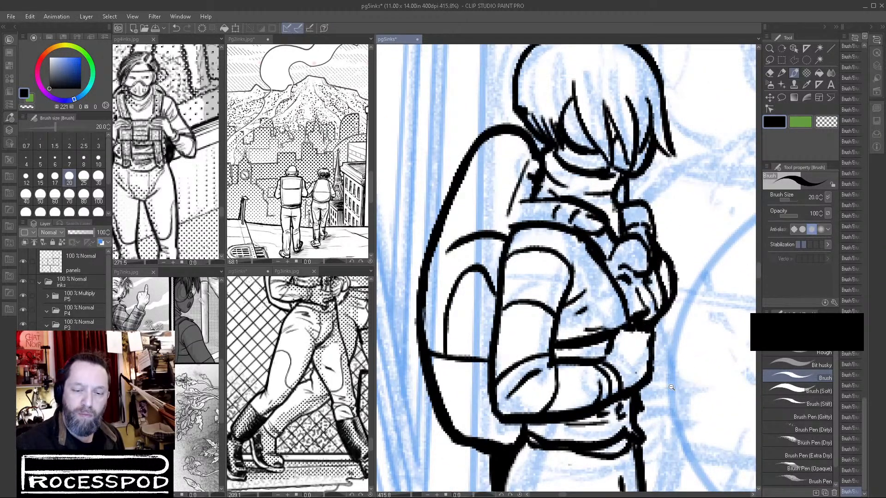
Set the brush size to 10 and hatch the hair at the back of the head, following the page 3 reference.
{"action": "scroll", "coordinate": [574, 212], "scroll_direction": "up", "scroll_amount": 5}
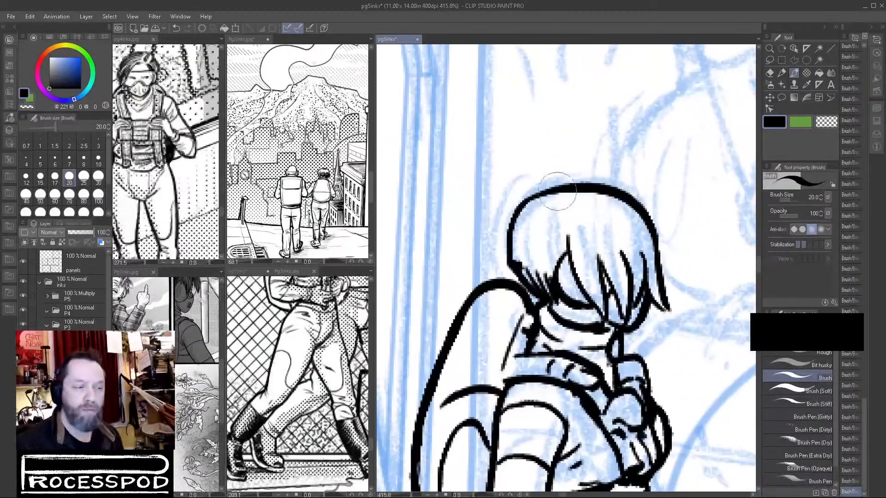
{"action": "left_click", "coordinate": [99, 160]}
{"action": "left_click_drag", "start_coordinate": [543, 226], "coordinate": [581, 224]}
{"action": "left_click_drag", "start_coordinate": [326, 298], "coordinate": [313, 417]}
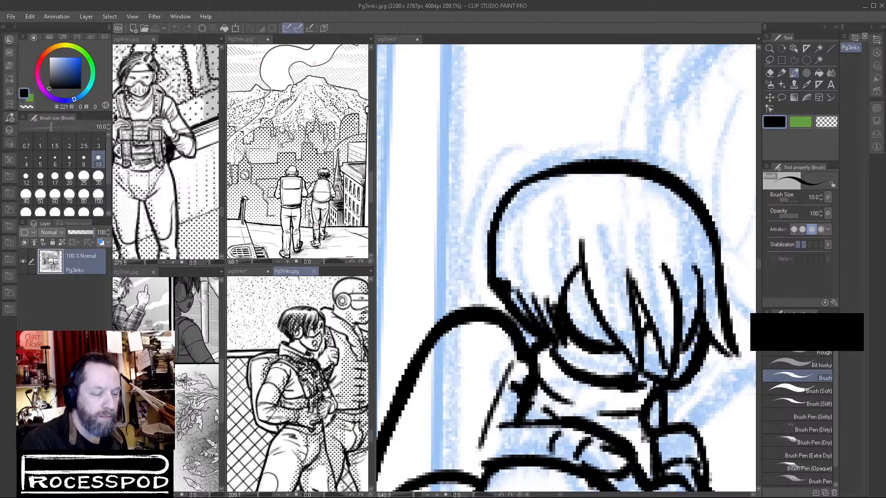
{"action": "left_click", "coordinate": [515, 219]}
{"action": "mouse_move", "coordinate": [517, 216]}
{"action": "left_mouse_down"}
{"action": "mouse_move", "coordinate": [496, 260]}
{"action": "mouse_move", "coordinate": [504, 269]}
{"action": "mouse_move", "coordinate": [526, 238]}
{"action": "mouse_move", "coordinate": [508, 270]}
{"action": "left_mouse_up"}
{"action": "mouse_move", "coordinate": [545, 207]}
{"action": "left_mouse_down"}
{"action": "mouse_move", "coordinate": [517, 282]}
{"action": "mouse_move", "coordinate": [529, 291]}
{"action": "left_mouse_up"}
{"action": "left_click_drag", "start_coordinate": [559, 229], "coordinate": [536, 291]}
{"action": "left_click_drag", "start_coordinate": [567, 231], "coordinate": [546, 305]}
{"action": "mouse_move", "coordinate": [577, 233]}
{"action": "left_mouse_down"}
{"action": "mouse_move", "coordinate": [554, 307]}
{"action": "mouse_move", "coordinate": [567, 270]}
{"action": "left_mouse_up"}
{"action": "left_click_drag", "start_coordinate": [597, 231], "coordinate": [578, 265]}
Hatch tapering strands down the middle of the fringe to the tips over the face.
{"action": "left_click_drag", "start_coordinate": [598, 222], "coordinate": [618, 322]}
{"action": "left_click_drag", "start_coordinate": [608, 247], "coordinate": [621, 302]}
{"action": "left_click_drag", "start_coordinate": [614, 272], "coordinate": [631, 335]}
{"action": "left_click_drag", "start_coordinate": [619, 258], "coordinate": [637, 330]}
{"action": "left_click_drag", "start_coordinate": [621, 270], "coordinate": [639, 319]}
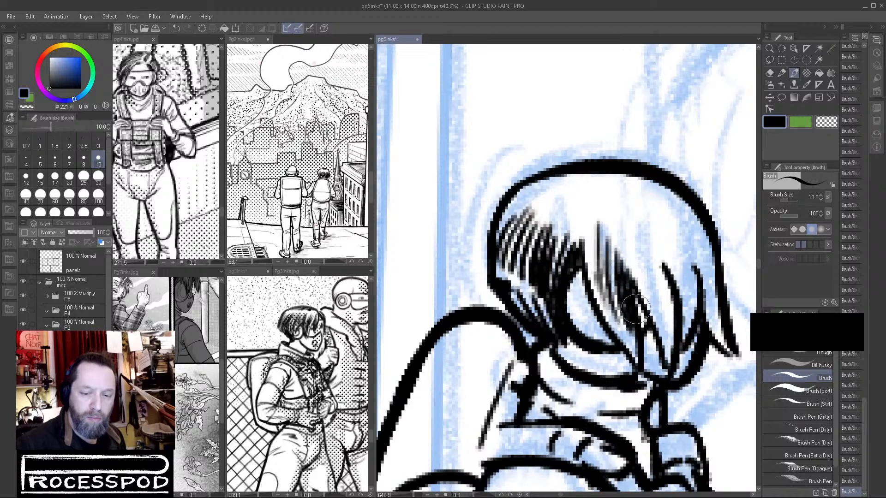
{"action": "left_click_drag", "start_coordinate": [625, 221], "coordinate": [661, 320]}
{"action": "left_click_drag", "start_coordinate": [637, 256], "coordinate": [664, 327]}
{"action": "left_click_drag", "start_coordinate": [652, 275], "coordinate": [664, 340]}
{"action": "left_click_drag", "start_coordinate": [665, 305], "coordinate": [670, 364]}
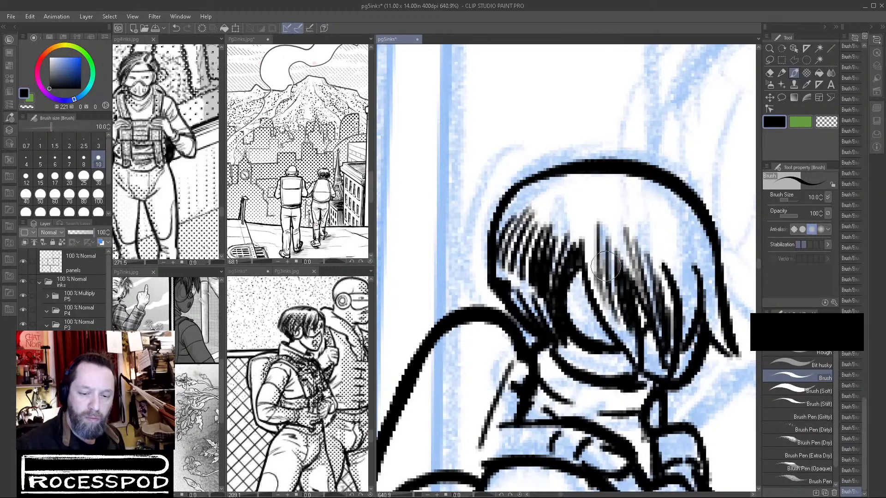
{"action": "mouse_move", "coordinate": [582, 228]}
{"action": "left_mouse_down"}
{"action": "mouse_move", "coordinate": [590, 258]}
{"action": "mouse_move", "coordinate": [633, 358]}
{"action": "left_mouse_up"}
{"action": "left_click_drag", "start_coordinate": [616, 319], "coordinate": [643, 376]}
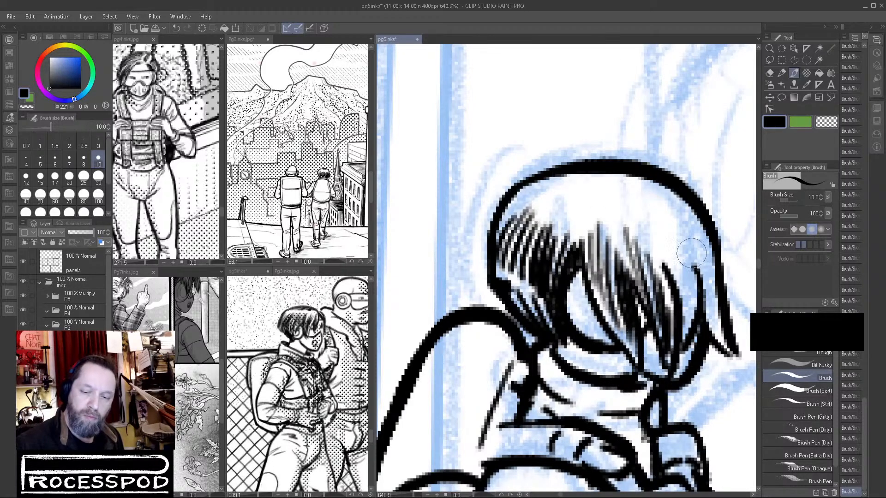
Hatch dark strands down the front side of the hair to the pointed lock beside the face.
{"action": "left_click_drag", "start_coordinate": [660, 233], "coordinate": [690, 321]}
{"action": "left_click_drag", "start_coordinate": [667, 252], "coordinate": [688, 344]}
{"action": "mouse_move", "coordinate": [647, 219]}
{"action": "left_mouse_down"}
{"action": "mouse_move", "coordinate": [676, 300]}
{"action": "mouse_move", "coordinate": [696, 251]}
{"action": "mouse_move", "coordinate": [687, 256]}
{"action": "mouse_move", "coordinate": [693, 344]}
{"action": "left_mouse_up"}
{"action": "left_click_drag", "start_coordinate": [679, 295], "coordinate": [690, 339]}
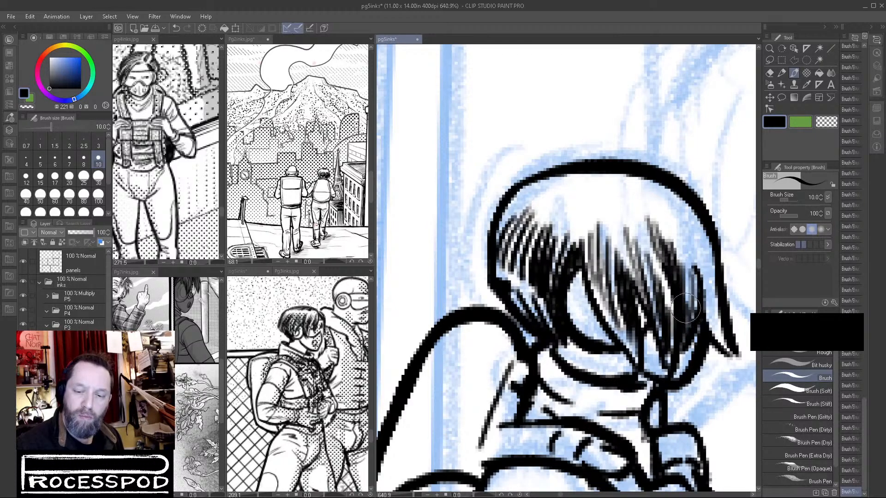
{"action": "left_click_drag", "start_coordinate": [687, 273], "coordinate": [682, 331]}
{"action": "mouse_move", "coordinate": [687, 232]}
{"action": "left_mouse_down"}
{"action": "mouse_move", "coordinate": [703, 267]}
{"action": "mouse_move", "coordinate": [703, 254]}
{"action": "mouse_move", "coordinate": [706, 316]}
{"action": "left_mouse_up"}
{"action": "left_click_drag", "start_coordinate": [708, 277], "coordinate": [716, 338]}
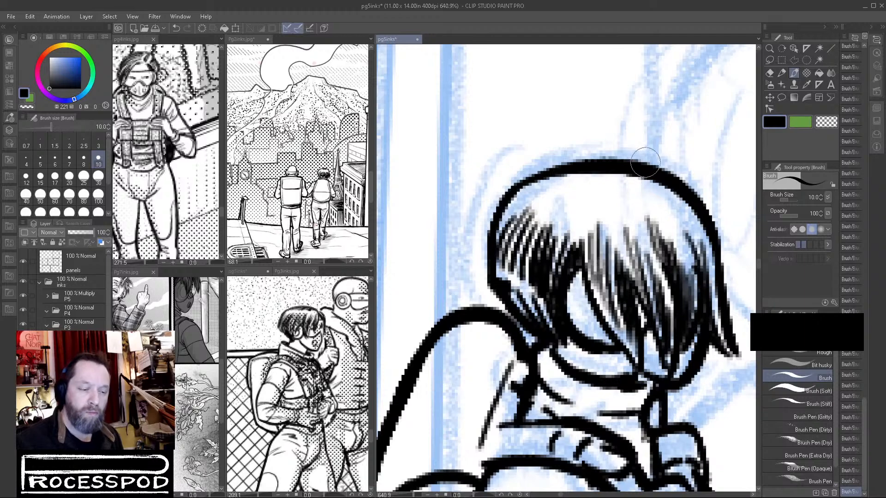
Ink short dark strokes along the crown of the hair, leaving a white highlight band beneath them.
{"action": "mouse_move", "coordinate": [548, 189]}
{"action": "left_mouse_down"}
{"action": "mouse_move", "coordinate": [647, 173]}
{"action": "mouse_move", "coordinate": [548, 204]}
{"action": "mouse_move", "coordinate": [616, 206]}
{"action": "mouse_move", "coordinate": [634, 187]}
{"action": "mouse_move", "coordinate": [668, 188]}
{"action": "mouse_move", "coordinate": [636, 196]}
{"action": "mouse_move", "coordinate": [654, 202]}
{"action": "mouse_move", "coordinate": [663, 193]}
{"action": "mouse_move", "coordinate": [664, 200]}
{"action": "mouse_move", "coordinate": [686, 197]}
{"action": "left_mouse_up"}
{"action": "mouse_move", "coordinate": [633, 190]}
{"action": "left_mouse_down"}
{"action": "mouse_move", "coordinate": [638, 206]}
{"action": "mouse_move", "coordinate": [622, 209]}
{"action": "mouse_move", "coordinate": [657, 203]}
{"action": "left_mouse_up"}
{"action": "mouse_move", "coordinate": [540, 178]}
{"action": "left_mouse_down"}
{"action": "mouse_move", "coordinate": [531, 203]}
{"action": "mouse_move", "coordinate": [551, 209]}
{"action": "mouse_move", "coordinate": [544, 201]}
{"action": "mouse_move", "coordinate": [572, 172]}
{"action": "left_mouse_up"}
{"action": "mouse_move", "coordinate": [596, 166]}
{"action": "left_mouse_down"}
{"action": "mouse_move", "coordinate": [646, 171]}
{"action": "mouse_move", "coordinate": [630, 187]}
{"action": "mouse_move", "coordinate": [644, 177]}
{"action": "mouse_move", "coordinate": [710, 233]}
{"action": "left_mouse_up"}
{"action": "left_click_drag", "start_coordinate": [672, 213], "coordinate": [691, 249]}
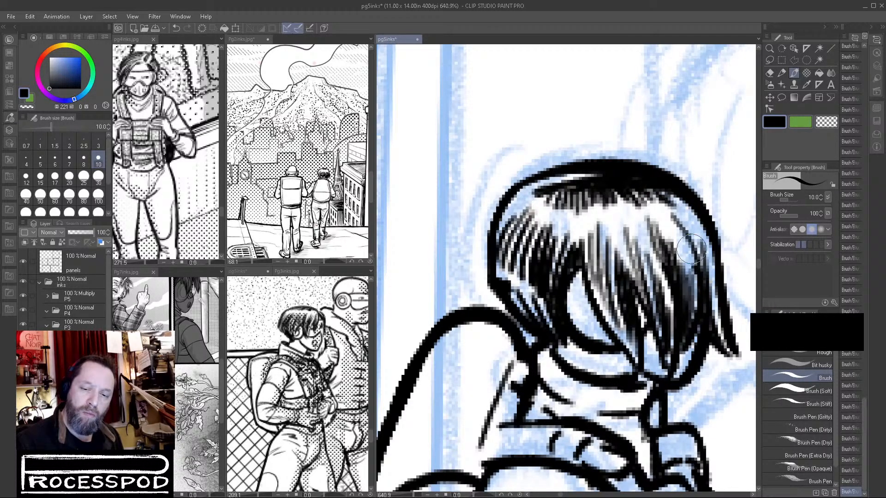
Create an auto selection along the inked woman's outer outline, referring to the edited layer only.
{"action": "scroll", "coordinate": [714, 286], "scroll_direction": "down", "scroll_amount": 10}
{"action": "left_click_drag", "start_coordinate": [731, 385], "coordinate": [572, 353]}
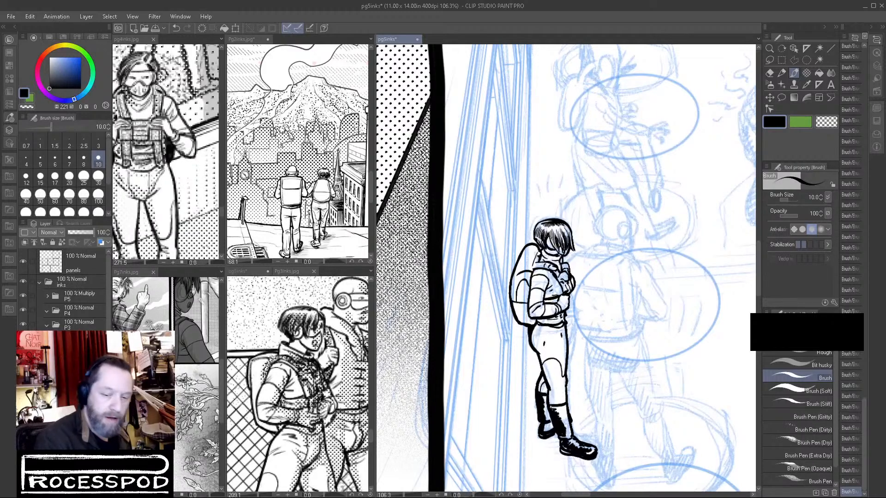
{"action": "left_click", "coordinate": [820, 61]}
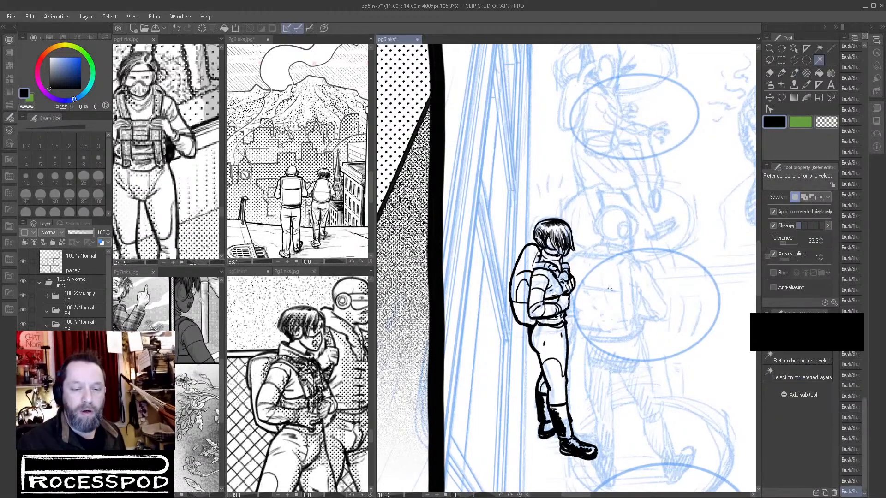
{"action": "left_click", "coordinate": [558, 252]}
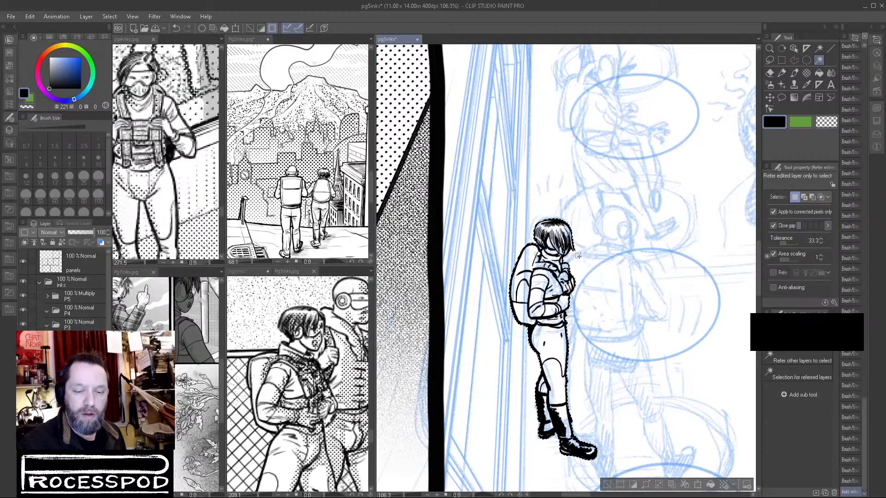
{"action": "scroll", "coordinate": [557, 251], "scroll_direction": "up", "scroll_amount": 4}
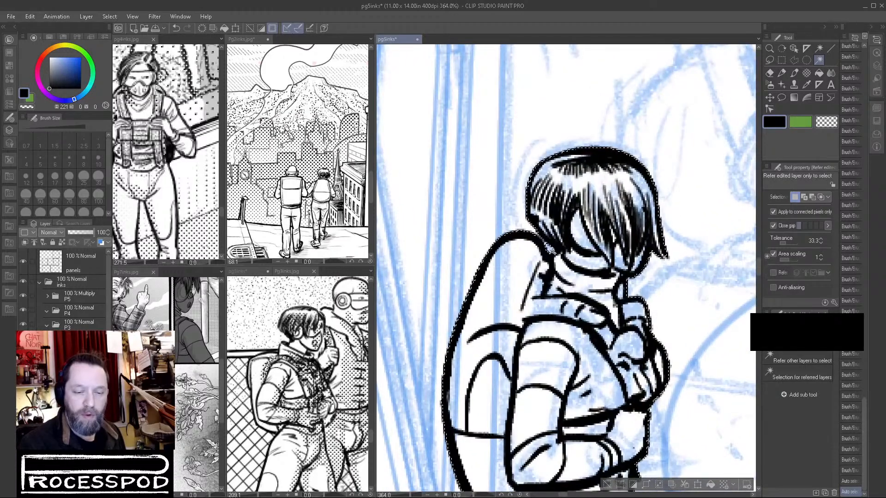
Choose the Lasso selection tool and change the secondary drawing colour to white.
{"action": "left_click", "coordinate": [769, 61]}
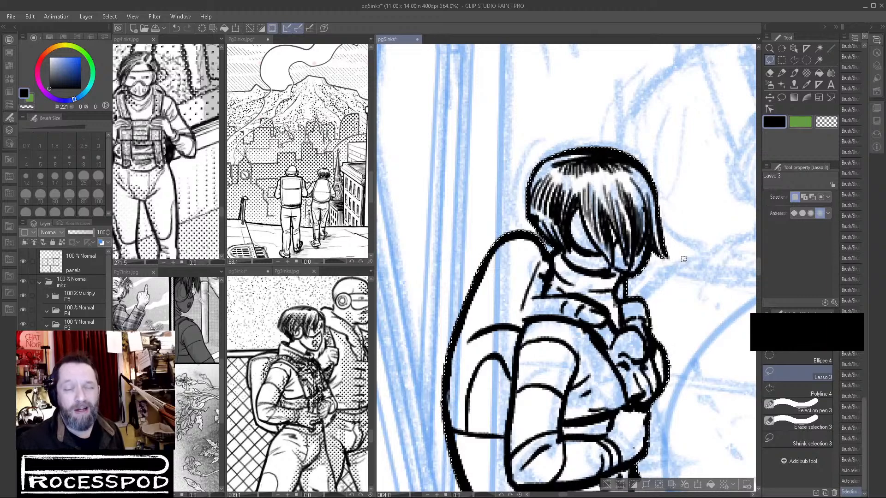
{"action": "left_click_drag", "start_coordinate": [660, 316], "coordinate": [637, 112]}
{"action": "left_click_drag", "start_coordinate": [647, 441], "coordinate": [657, 188]}
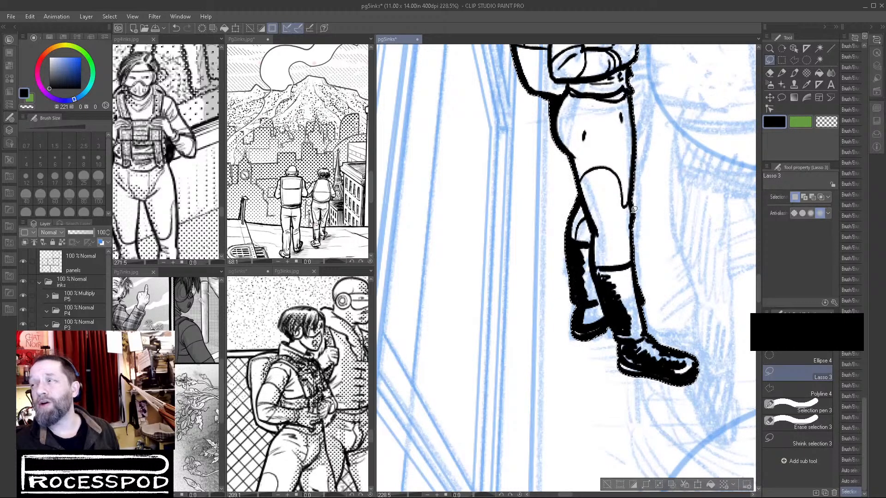
{"action": "left_click_drag", "start_coordinate": [652, 209], "coordinate": [587, 265]}
{"action": "scroll", "coordinate": [627, 167], "scroll_direction": "down", "scroll_amount": 2}
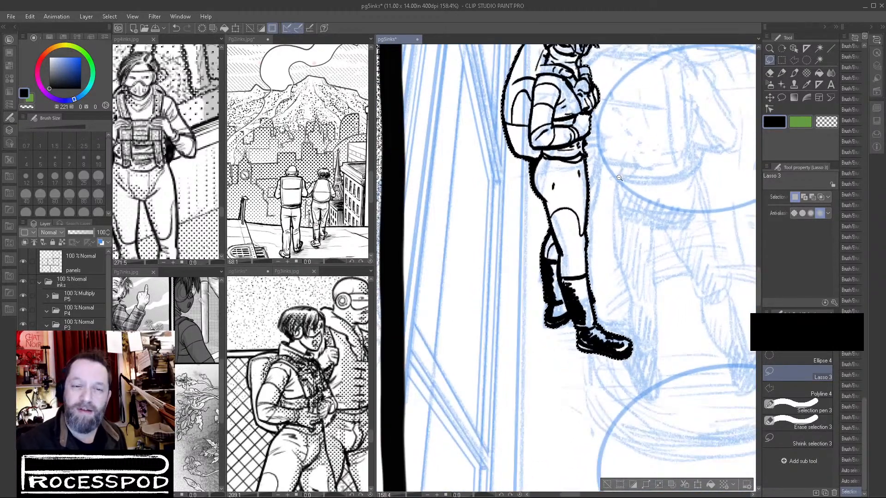
{"action": "left_click_drag", "start_coordinate": [708, 140], "coordinate": [690, 180]}
{"action": "left_click", "coordinate": [805, 123]}
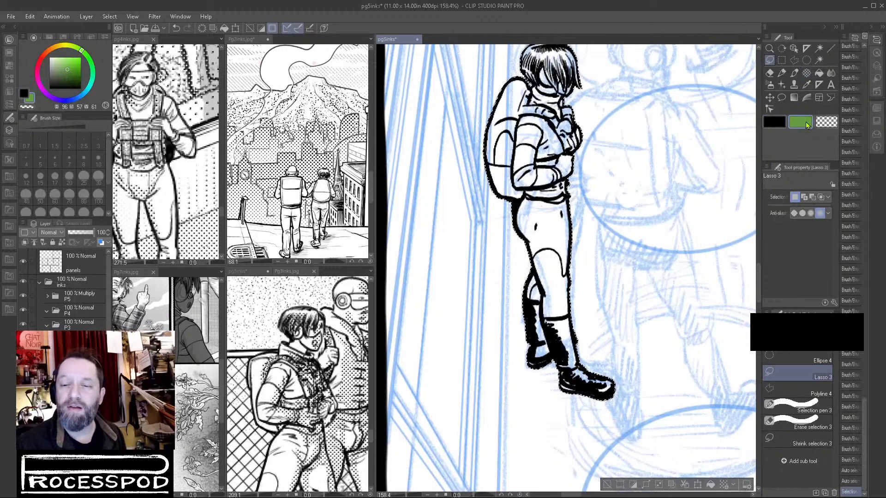
{"action": "left_click", "coordinate": [50, 57]}
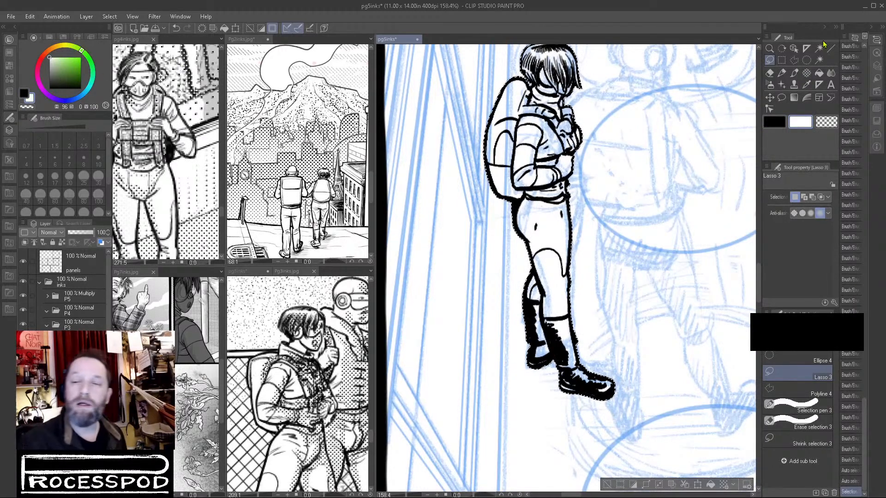
Invert the selection, fill the woman's whole silhouette with white, and clear the selection.
{"action": "left_click", "coordinate": [819, 74]}
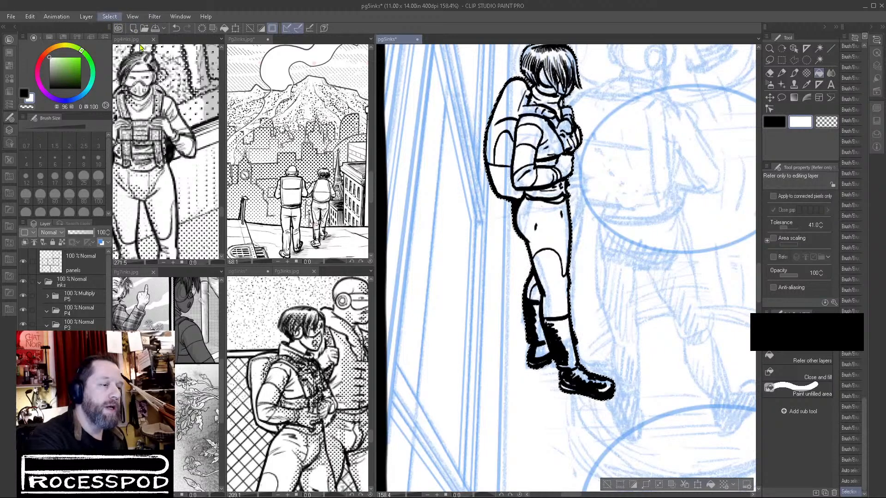
{"action": "key", "text": "ctrl+shift+i"}
{"action": "key", "text": "alt+Delete"}
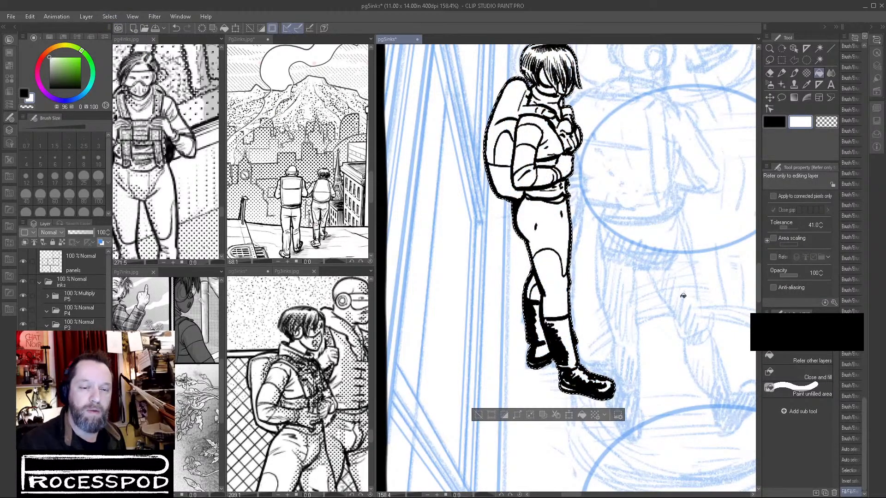
{"action": "left_click", "coordinate": [477, 417]}
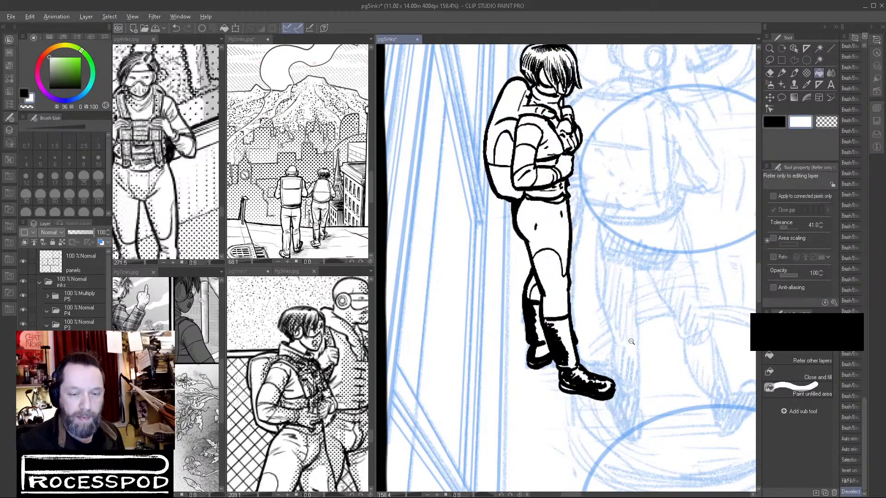
Show the inked woman's layer in blue at 47% opacity and add a new layer for the next figure.
{"action": "scroll", "coordinate": [629, 340], "scroll_direction": "down", "scroll_amount": 4}
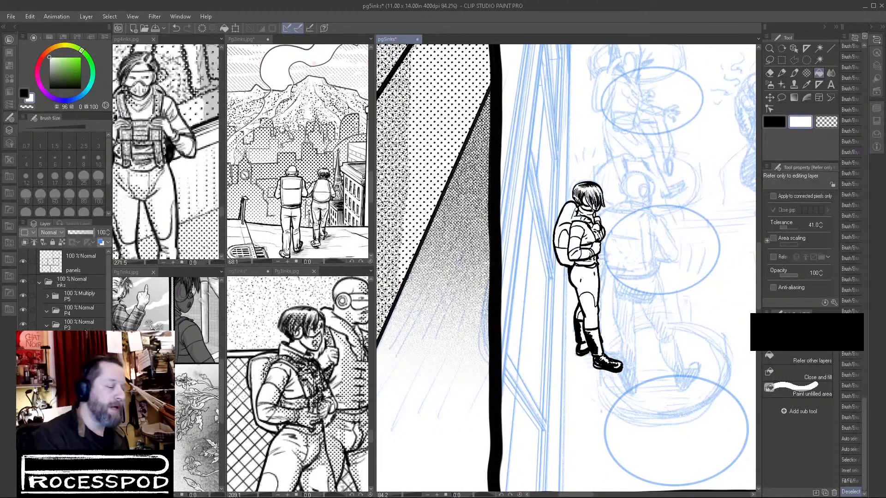
{"action": "left_click", "coordinate": [101, 243]}
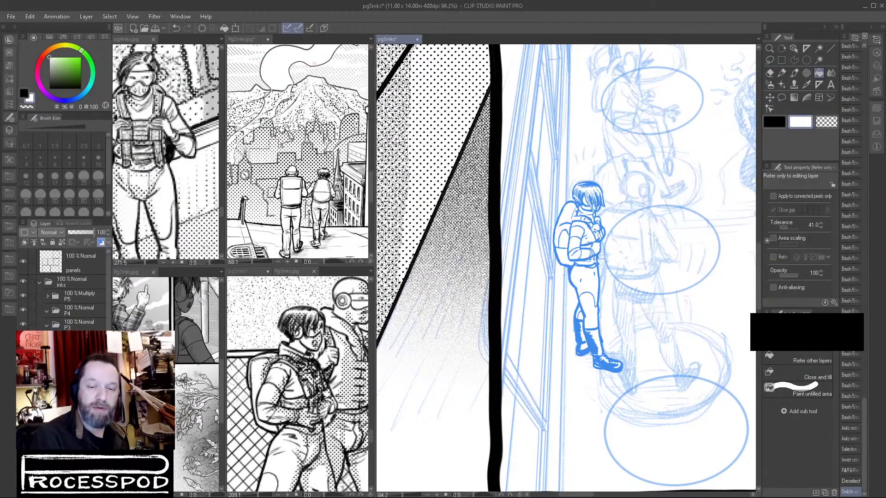
{"action": "left_click", "coordinate": [81, 233]}
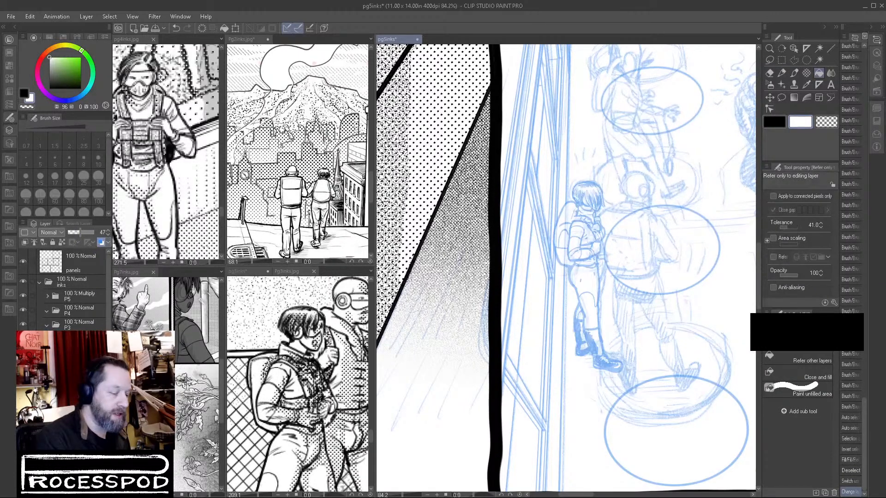
{"action": "key", "text": "ctrl+shift+n"}
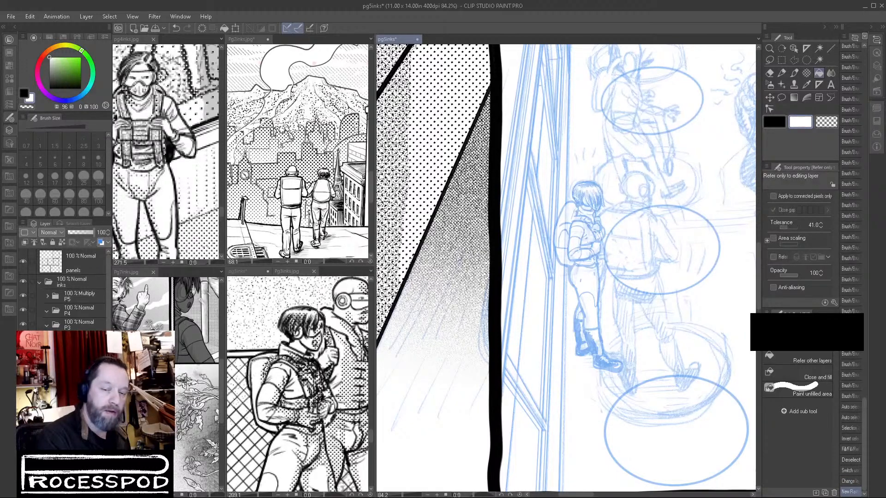
Ink the second figure's left hip curve and the horizontal crotch line in black with the Brush at size 10.
{"action": "left_click", "coordinate": [794, 73]}
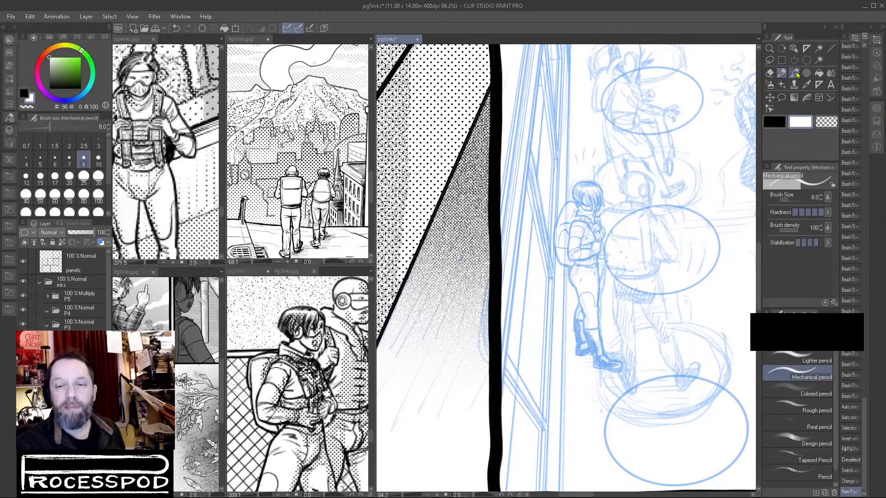
{"action": "left_click", "coordinate": [774, 123]}
{"action": "left_click_drag", "start_coordinate": [610, 216], "coordinate": [679, 201]}
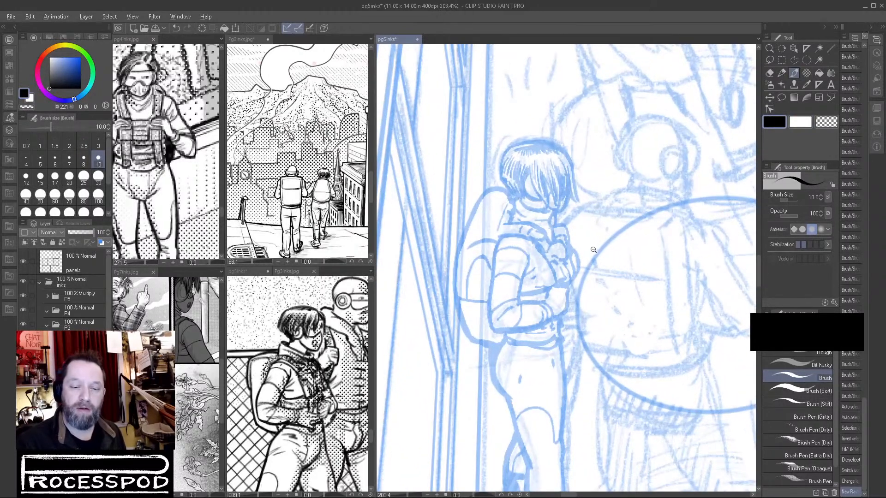
{"action": "left_click_drag", "start_coordinate": [593, 250], "coordinate": [598, 251]}
{"action": "left_click_drag", "start_coordinate": [668, 364], "coordinate": [568, 252]}
{"action": "left_click_drag", "start_coordinate": [514, 255], "coordinate": [523, 251]}
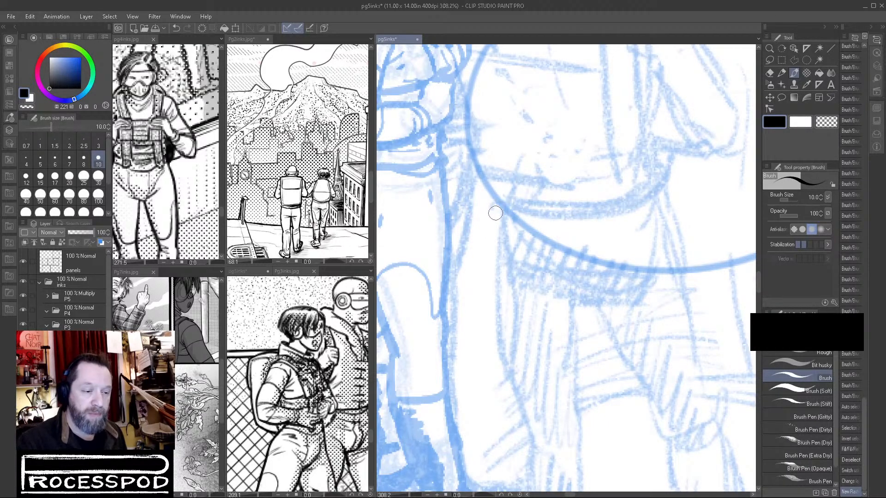
{"action": "mouse_move", "coordinate": [498, 206]}
{"action": "left_mouse_down"}
{"action": "mouse_move", "coordinate": [496, 240]}
{"action": "mouse_move", "coordinate": [512, 282]}
{"action": "left_mouse_up"}
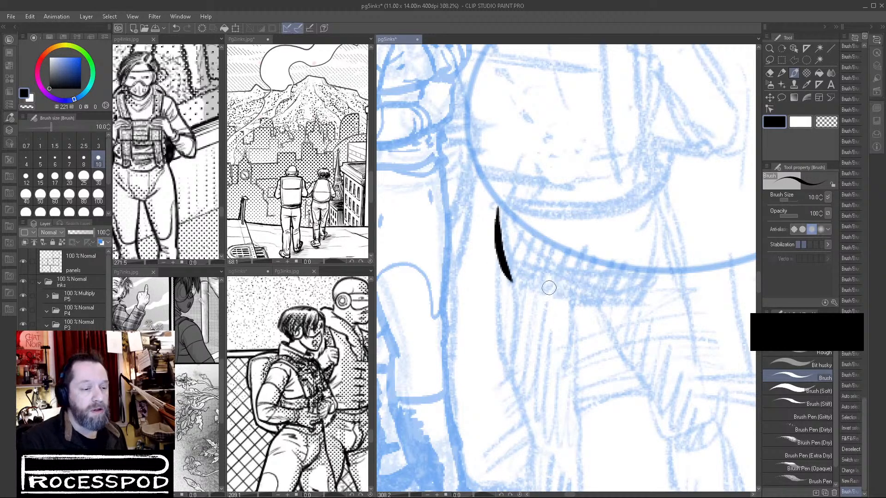
{"action": "left_click_drag", "start_coordinate": [535, 297], "coordinate": [643, 300]}
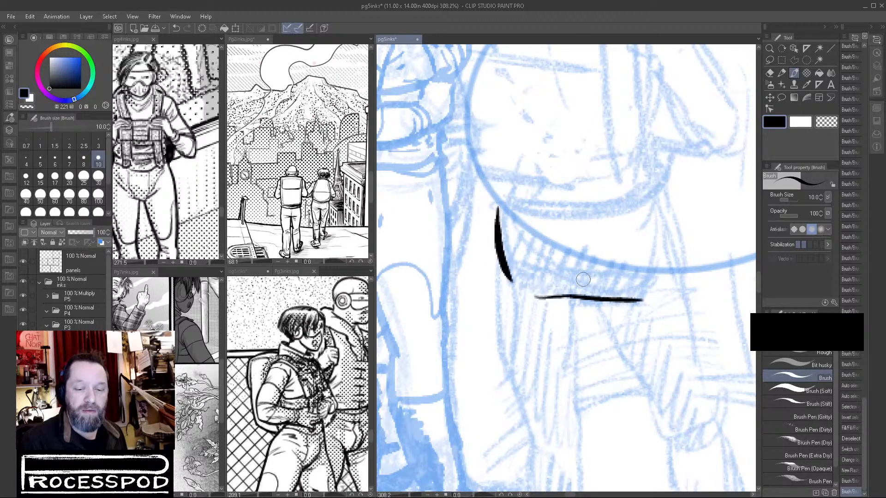
{"action": "mouse_move", "coordinate": [580, 269]}
{"action": "left_mouse_down"}
{"action": "mouse_move", "coordinate": [595, 302]}
{"action": "mouse_move", "coordinate": [558, 302]}
{"action": "mouse_move", "coordinate": [643, 301]}
{"action": "left_mouse_up"}
{"action": "key", "text": "ctrl+z"}
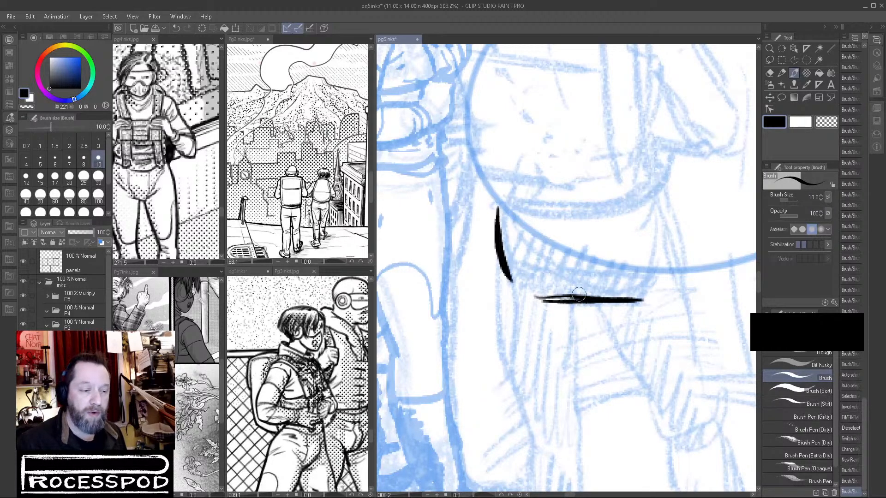
Ink a short fly line above the crotch line and the left leg's outer and inner thigh contours.
{"action": "left_click_drag", "start_coordinate": [577, 256], "coordinate": [578, 295]}
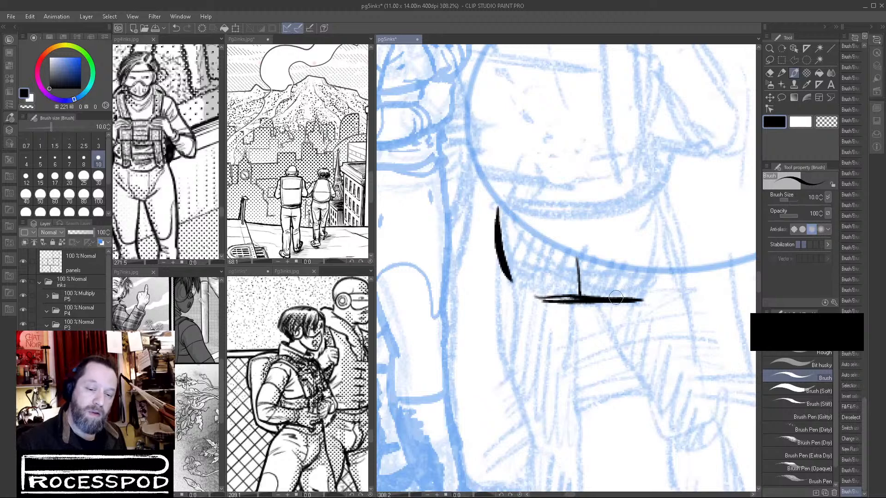
{"action": "key", "text": "ctrl+z"}
{"action": "left_click_drag", "start_coordinate": [576, 257], "coordinate": [582, 297]}
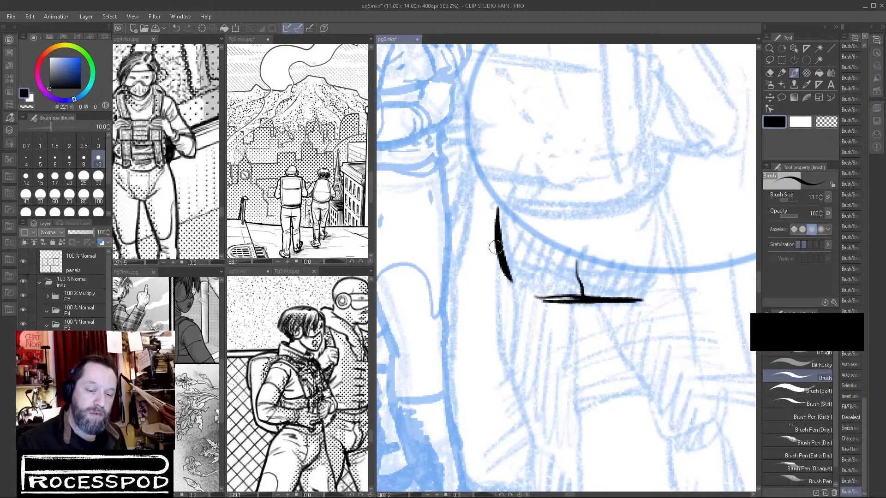
{"action": "left_click_drag", "start_coordinate": [495, 245], "coordinate": [517, 398]}
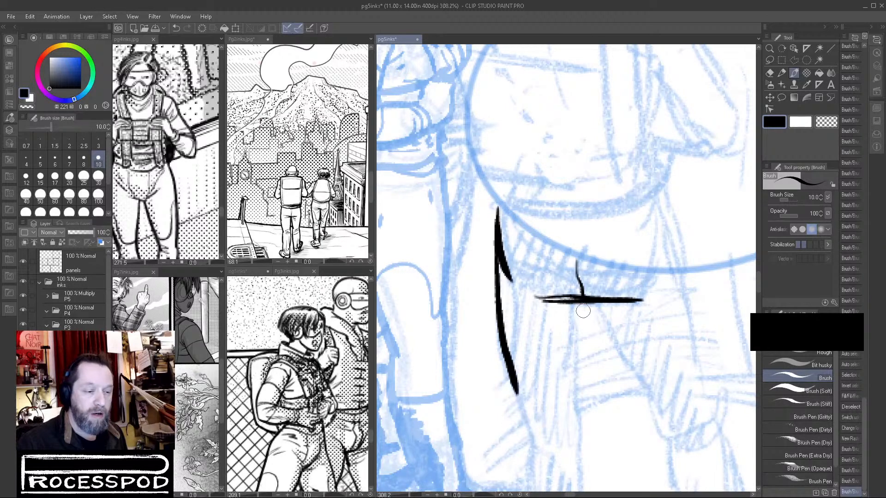
{"action": "left_click_drag", "start_coordinate": [580, 298], "coordinate": [585, 418]}
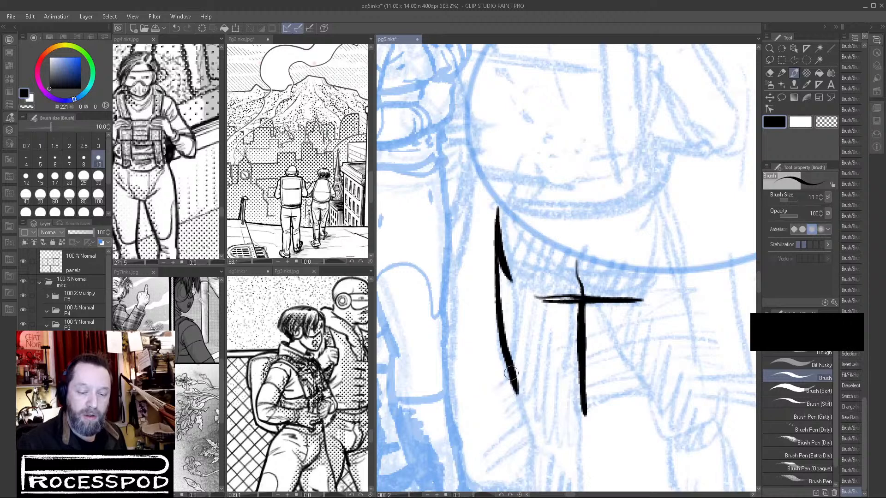
{"action": "left_click_drag", "start_coordinate": [517, 390], "coordinate": [527, 417]}
{"action": "key", "text": "ctrl+z"}
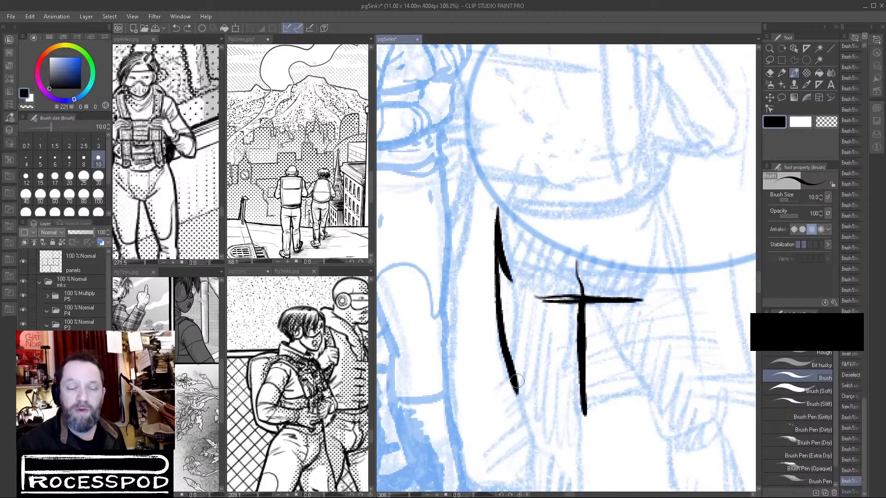
Continue the left leg's contours past the knee and close them with a rounded trouser end.
{"action": "left_click_drag", "start_coordinate": [512, 368], "coordinate": [530, 439]}
{"action": "mouse_move", "coordinate": [577, 431]}
{"action": "left_mouse_down"}
{"action": "mouse_move", "coordinate": [582, 287]}
{"action": "mouse_move", "coordinate": [591, 286]}
{"action": "mouse_move", "coordinate": [596, 308]}
{"action": "left_mouse_up"}
{"action": "mouse_move", "coordinate": [534, 291]}
{"action": "left_mouse_down"}
{"action": "mouse_move", "coordinate": [534, 346]}
{"action": "mouse_move", "coordinate": [552, 429]}
{"action": "mouse_move", "coordinate": [546, 424]}
{"action": "mouse_move", "coordinate": [585, 446]}
{"action": "left_mouse_up"}
{"action": "mouse_move", "coordinate": [594, 293]}
{"action": "left_mouse_down"}
{"action": "mouse_move", "coordinate": [602, 415]}
{"action": "mouse_move", "coordinate": [597, 446]}
{"action": "mouse_move", "coordinate": [575, 448]}
{"action": "left_mouse_up"}
{"action": "left_click_drag", "start_coordinate": [535, 371], "coordinate": [574, 442]}
Add thin fold marks at the knee, shin and upper thigh of the left leg.
{"action": "mouse_move", "coordinate": [553, 302]}
{"action": "left_mouse_down"}
{"action": "mouse_move", "coordinate": [582, 286]}
{"action": "mouse_move", "coordinate": [561, 317]}
{"action": "left_mouse_up"}
{"action": "mouse_move", "coordinate": [561, 318]}
{"action": "left_mouse_down"}
{"action": "mouse_move", "coordinate": [583, 301]}
{"action": "mouse_move", "coordinate": [577, 355]}
{"action": "mouse_move", "coordinate": [570, 386]}
{"action": "left_mouse_up"}
{"action": "left_click_drag", "start_coordinate": [571, 384], "coordinate": [593, 421]}
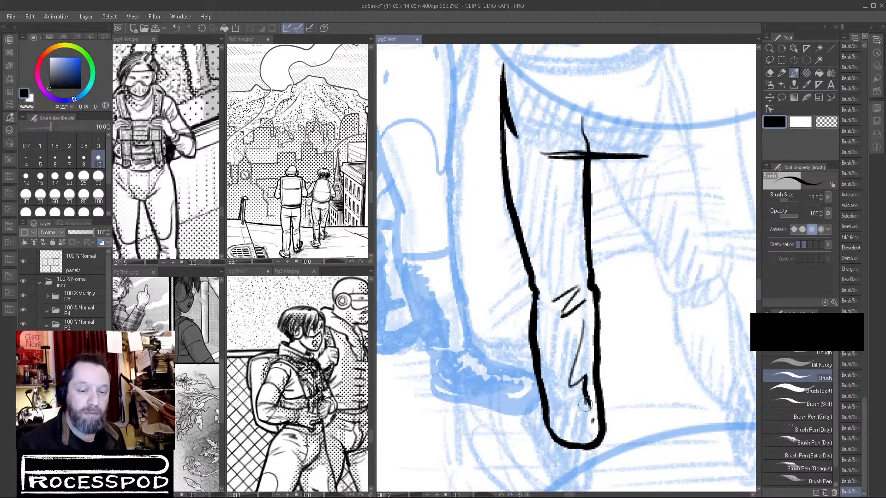
{"action": "mouse_move", "coordinate": [543, 210]}
{"action": "left_mouse_down"}
{"action": "mouse_move", "coordinate": [572, 166]}
{"action": "mouse_move", "coordinate": [564, 201]}
{"action": "left_mouse_up"}
Ink the right leg's inner contour from the crotch past the knee to the trouser end.
{"action": "left_click_drag", "start_coordinate": [635, 185], "coordinate": [579, 233]}
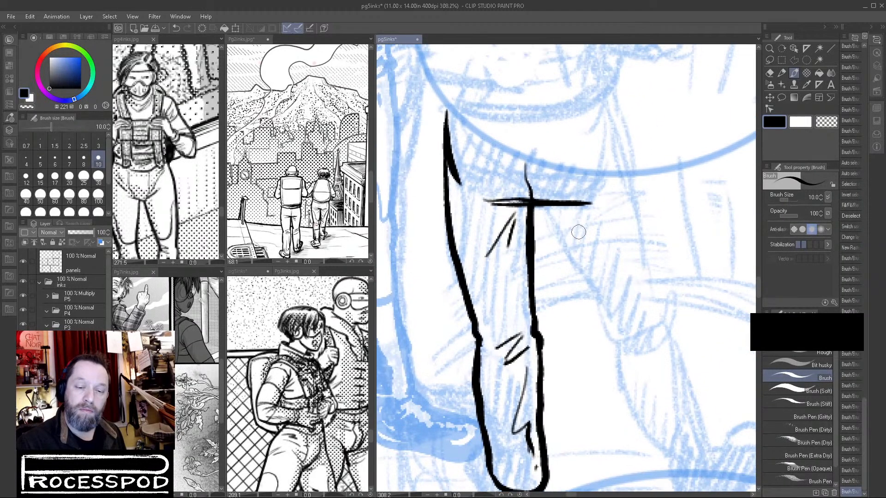
{"action": "left_click_drag", "start_coordinate": [540, 206], "coordinate": [616, 341]}
{"action": "left_click_drag", "start_coordinate": [629, 362], "coordinate": [579, 291]}
{"action": "mouse_move", "coordinate": [564, 253]}
{"action": "left_mouse_down"}
{"action": "mouse_move", "coordinate": [568, 294]}
{"action": "mouse_move", "coordinate": [608, 383]}
{"action": "left_mouse_up"}
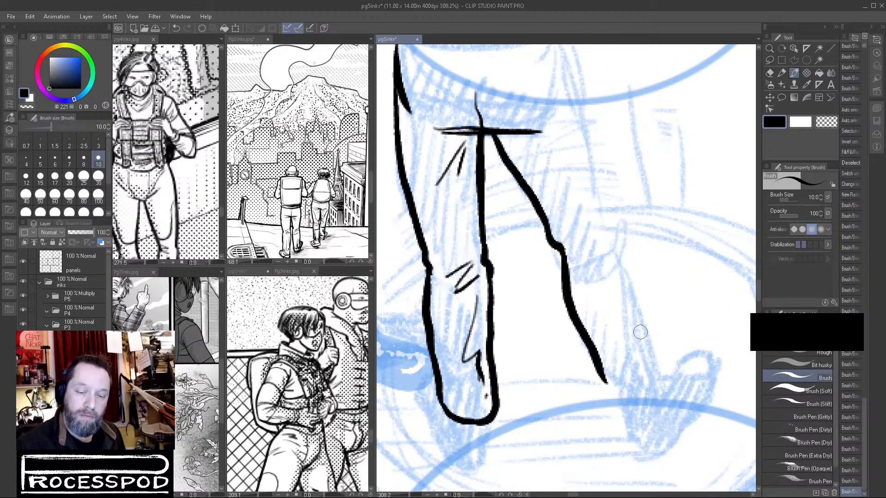
Ink the right leg's outer contour from the hip down and round off the trouser end.
{"action": "scroll", "coordinate": [571, 92], "scroll_direction": "up", "scroll_amount": 2}
{"action": "left_click_drag", "start_coordinate": [559, 56], "coordinate": [575, 125]}
{"action": "mouse_move", "coordinate": [557, 76]}
{"action": "left_mouse_down"}
{"action": "mouse_move", "coordinate": [581, 138]}
{"action": "mouse_move", "coordinate": [599, 249]}
{"action": "left_mouse_up"}
{"action": "left_click_drag", "start_coordinate": [593, 213], "coordinate": [619, 298]}
{"action": "mouse_move", "coordinate": [606, 259]}
{"action": "left_mouse_down"}
{"action": "mouse_move", "coordinate": [652, 388]}
{"action": "mouse_move", "coordinate": [647, 380]}
{"action": "mouse_move", "coordinate": [632, 420]}
{"action": "left_mouse_up"}
{"action": "mouse_move", "coordinate": [648, 373]}
{"action": "left_mouse_down"}
{"action": "mouse_move", "coordinate": [631, 423]}
{"action": "mouse_move", "coordinate": [652, 402]}
{"action": "left_mouse_up"}
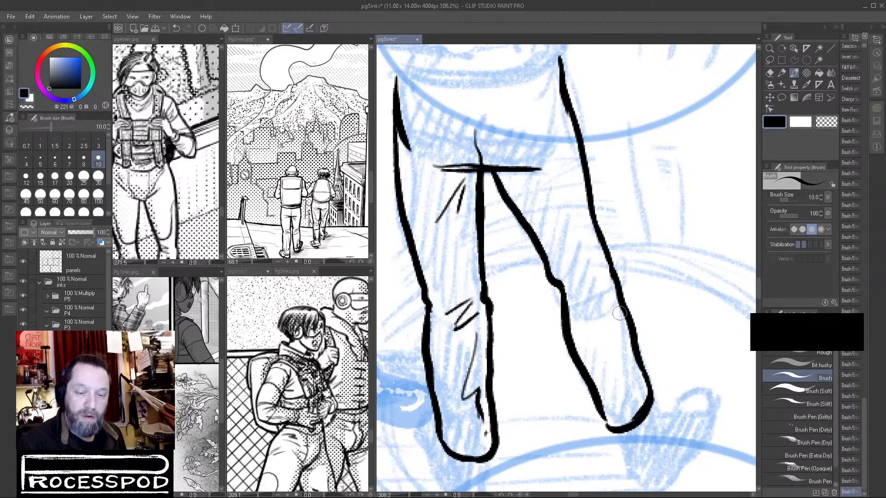
Add thin fold marks along the shin, knee and thigh of the right leg.
{"action": "left_click_drag", "start_coordinate": [622, 329], "coordinate": [621, 414]}
{"action": "mouse_move", "coordinate": [571, 287]}
{"action": "left_mouse_down"}
{"action": "mouse_move", "coordinate": [596, 301]}
{"action": "mouse_move", "coordinate": [596, 314]}
{"action": "left_mouse_up"}
{"action": "left_click_drag", "start_coordinate": [510, 174], "coordinate": [544, 201]}
{"action": "left_click_drag", "start_coordinate": [528, 205], "coordinate": [566, 245]}
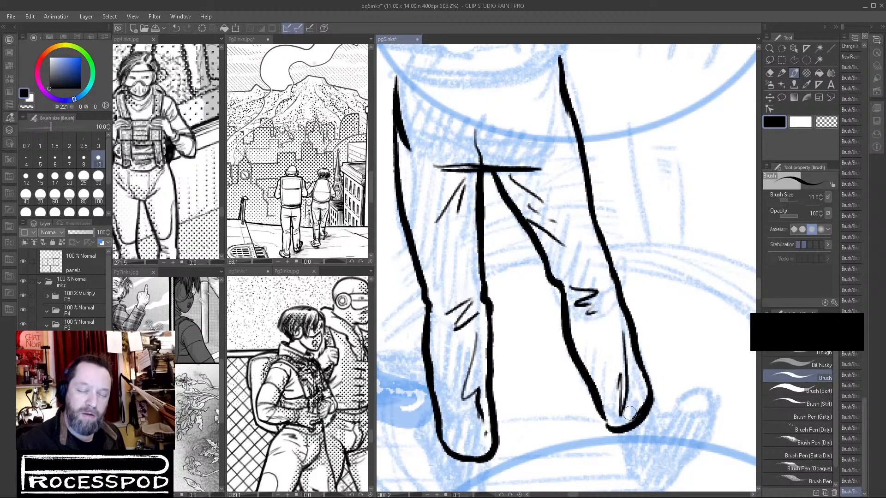
{"action": "left_click_drag", "start_coordinate": [609, 358], "coordinate": [610, 366]}
{"action": "left_click_drag", "start_coordinate": [607, 425], "coordinate": [614, 436]}
{"action": "left_click_drag", "start_coordinate": [669, 407], "coordinate": [651, 346]}
Ink the curved lower edge of the torso across the tops of both hip lines.
{"action": "scroll", "coordinate": [660, 338], "scroll_direction": "down", "scroll_amount": 3}
{"action": "mouse_move", "coordinate": [678, 316]}
{"action": "left_mouse_down"}
{"action": "mouse_move", "coordinate": [668, 427]}
{"action": "mouse_move", "coordinate": [634, 291]}
{"action": "left_mouse_up"}
{"action": "left_click_drag", "start_coordinate": [567, 131], "coordinate": [642, 313]}
{"action": "scroll", "coordinate": [540, 306], "scroll_direction": "up", "scroll_amount": 4}
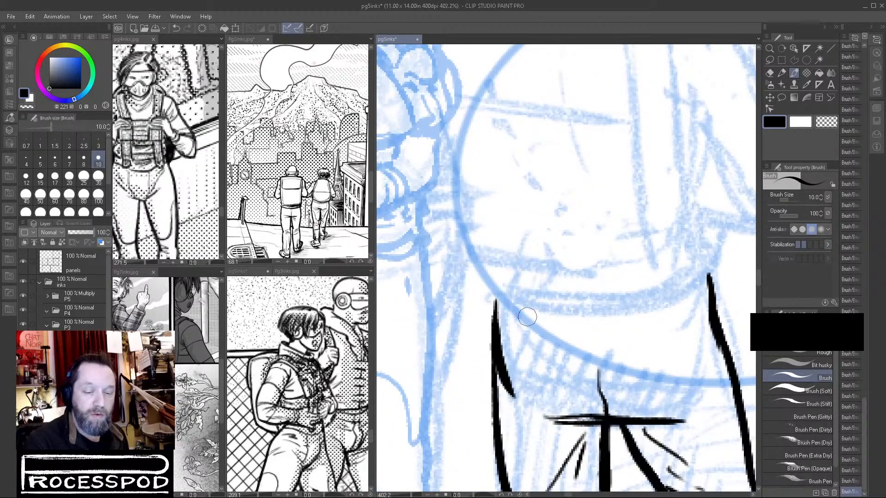
{"action": "mouse_move", "coordinate": [493, 297]}
{"action": "left_mouse_down"}
{"action": "mouse_move", "coordinate": [655, 295]}
{"action": "mouse_move", "coordinate": [703, 276]}
{"action": "mouse_move", "coordinate": [500, 303]}
{"action": "mouse_move", "coordinate": [594, 315]}
{"action": "mouse_move", "coordinate": [711, 273]}
{"action": "left_mouse_up"}
{"action": "key", "text": "ctrl+z"}
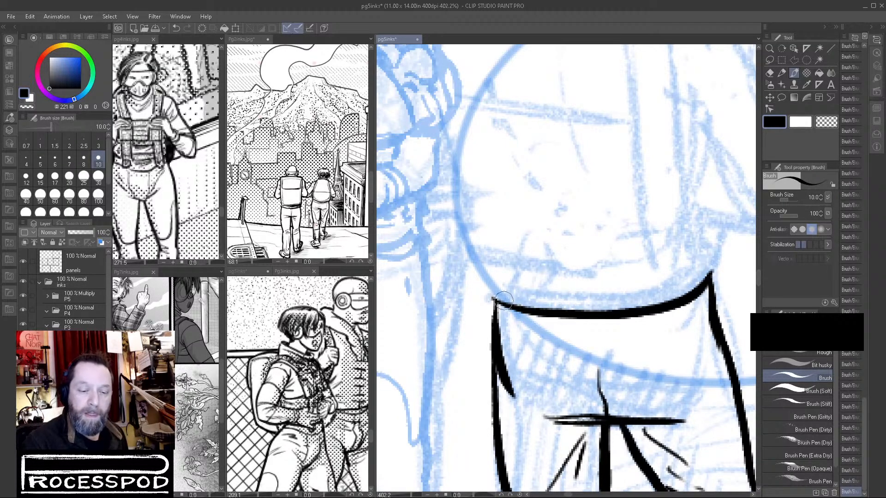
Add a new layer with an orange layer colour and choose the Mechanical pencil for sketching.
{"action": "scroll", "coordinate": [539, 302], "scroll_direction": "down", "scroll_amount": 3}
{"action": "left_click_drag", "start_coordinate": [561, 287], "coordinate": [626, 311]}
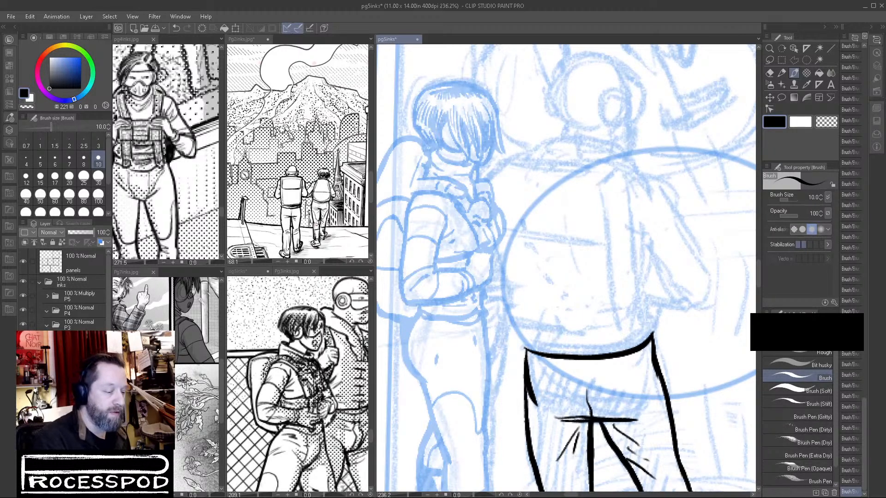
{"action": "left_click", "coordinate": [79, 406]}
{"action": "key", "text": "ctrl+shift+n"}
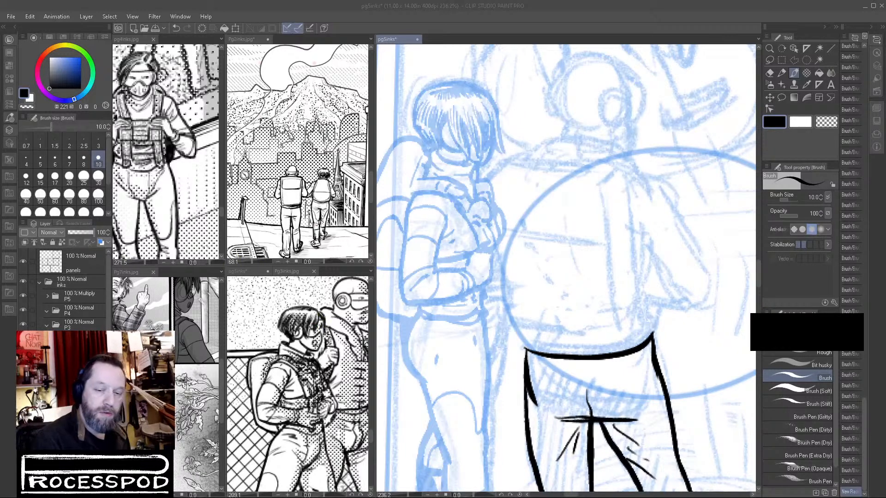
{"action": "key", "text": "p"}
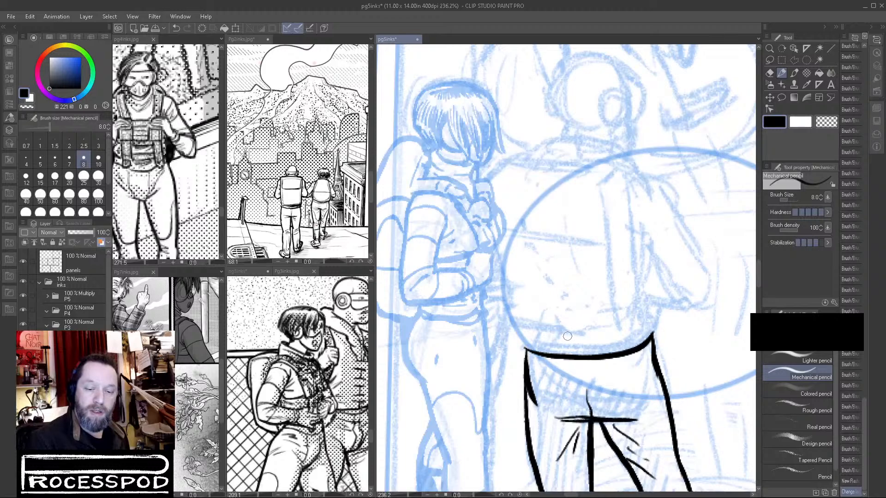
Sketch the second figure's pelvis and the curved spine line rising to the base of the neck.
{"action": "mouse_move", "coordinate": [556, 350]}
{"action": "left_mouse_down"}
{"action": "mouse_move", "coordinate": [536, 345]}
{"action": "mouse_move", "coordinate": [557, 334]}
{"action": "mouse_move", "coordinate": [600, 342]}
{"action": "mouse_move", "coordinate": [612, 333]}
{"action": "mouse_move", "coordinate": [627, 376]}
{"action": "mouse_move", "coordinate": [554, 364]}
{"action": "mouse_move", "coordinate": [635, 330]}
{"action": "mouse_move", "coordinate": [569, 385]}
{"action": "mouse_move", "coordinate": [623, 381]}
{"action": "mouse_move", "coordinate": [579, 350]}
{"action": "mouse_move", "coordinate": [565, 289]}
{"action": "mouse_move", "coordinate": [530, 216]}
{"action": "left_mouse_up"}
{"action": "left_click_drag", "start_coordinate": [541, 167], "coordinate": [578, 353]}
{"action": "left_click_drag", "start_coordinate": [547, 251], "coordinate": [536, 203]}
{"action": "mouse_move", "coordinate": [543, 170]}
{"action": "left_mouse_down"}
{"action": "mouse_move", "coordinate": [539, 204]}
{"action": "mouse_move", "coordinate": [539, 154]}
{"action": "mouse_move", "coordinate": [570, 149]}
{"action": "mouse_move", "coordinate": [549, 164]}
{"action": "left_mouse_up"}
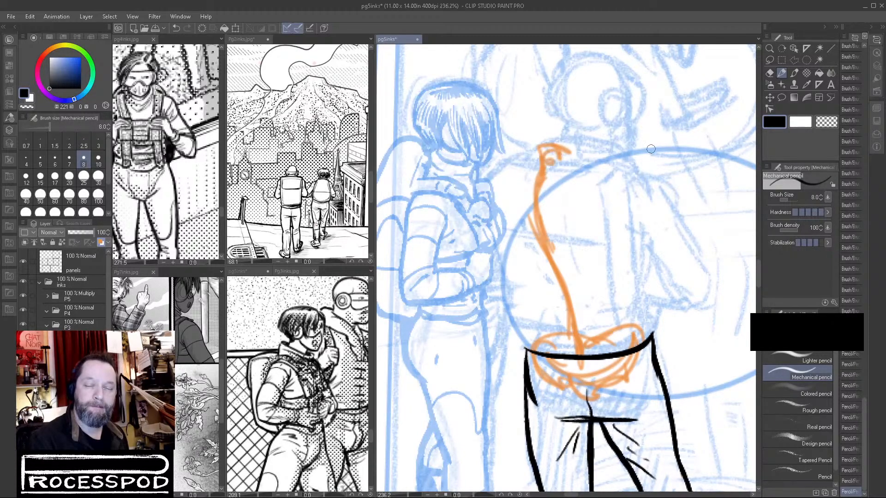
Sketch the second figure's round head with its jaw curve and facial guide lines.
{"action": "mouse_move", "coordinate": [561, 117]}
{"action": "left_mouse_down"}
{"action": "mouse_move", "coordinate": [616, 54]}
{"action": "mouse_move", "coordinate": [593, 56]}
{"action": "mouse_move", "coordinate": [636, 83]}
{"action": "mouse_move", "coordinate": [625, 76]}
{"action": "mouse_move", "coordinate": [633, 137]}
{"action": "left_mouse_up"}
{"action": "mouse_move", "coordinate": [576, 134]}
{"action": "left_mouse_down"}
{"action": "mouse_move", "coordinate": [595, 150]}
{"action": "mouse_move", "coordinate": [629, 146]}
{"action": "left_mouse_up"}
{"action": "mouse_move", "coordinate": [561, 107]}
{"action": "left_mouse_down"}
{"action": "mouse_move", "coordinate": [573, 74]}
{"action": "mouse_move", "coordinate": [600, 59]}
{"action": "mouse_move", "coordinate": [595, 90]}
{"action": "mouse_move", "coordinate": [616, 113]}
{"action": "left_mouse_up"}
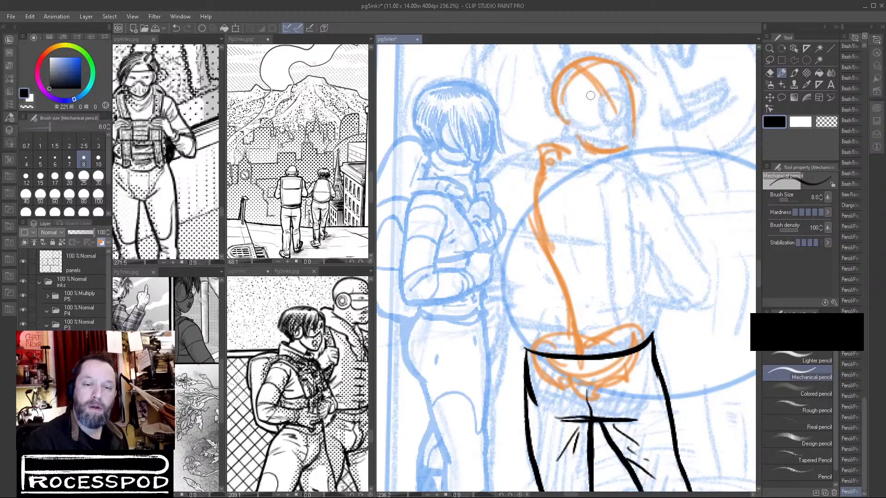
Add the ear and jaw lines to the second figure's head, and move the head sideways over the base of the neck.
{"action": "mouse_move", "coordinate": [563, 70]}
{"action": "left_mouse_down"}
{"action": "mouse_move", "coordinate": [614, 94]}
{"action": "mouse_move", "coordinate": [621, 147]}
{"action": "left_mouse_up"}
{"action": "mouse_move", "coordinate": [600, 95]}
{"action": "left_mouse_down"}
{"action": "mouse_move", "coordinate": [604, 125]}
{"action": "mouse_move", "coordinate": [600, 101]}
{"action": "mouse_move", "coordinate": [620, 123]}
{"action": "left_mouse_up"}
{"action": "mouse_move", "coordinate": [556, 106]}
{"action": "left_mouse_down"}
{"action": "mouse_move", "coordinate": [591, 123]}
{"action": "mouse_move", "coordinate": [618, 113]}
{"action": "mouse_move", "coordinate": [633, 92]}
{"action": "mouse_move", "coordinate": [628, 110]}
{"action": "left_mouse_up"}
{"action": "mouse_move", "coordinate": [577, 119]}
{"action": "left_mouse_down"}
{"action": "mouse_move", "coordinate": [598, 128]}
{"action": "mouse_move", "coordinate": [600, 138]}
{"action": "mouse_move", "coordinate": [655, 85]}
{"action": "mouse_move", "coordinate": [530, 112]}
{"action": "mouse_move", "coordinate": [564, 139]}
{"action": "mouse_move", "coordinate": [594, 135]}
{"action": "left_mouse_up"}
{"action": "left_click", "coordinate": [770, 60]}
{"action": "key", "text": "ctrl+d"}
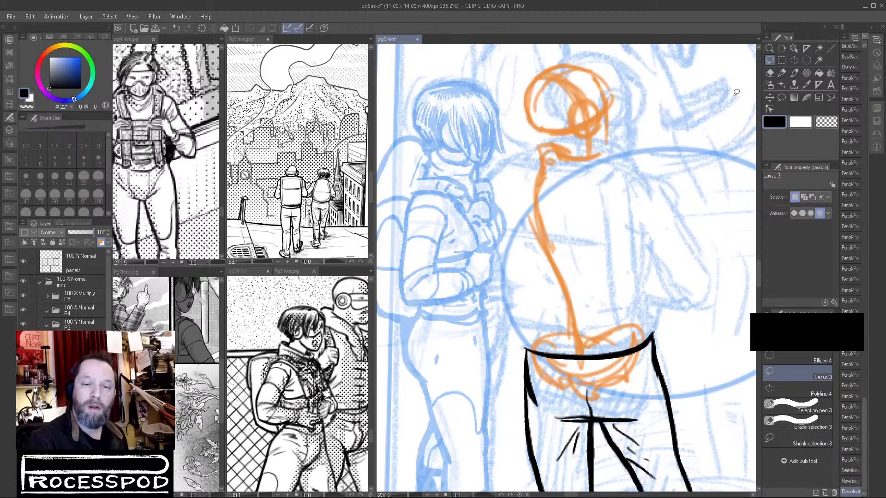
Sketch the second figure's neck base, shoulder line and both shoulder blades with the Mechanical pencil.
{"action": "left_click", "coordinate": [781, 73]}
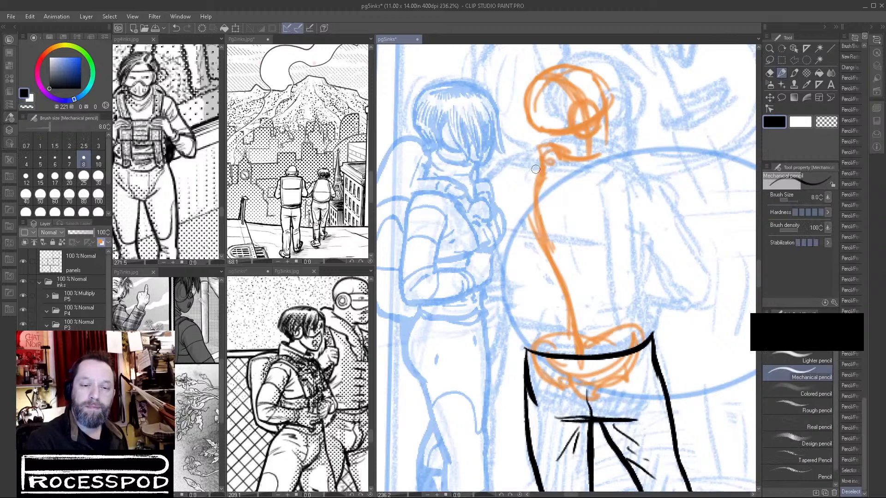
{"action": "mouse_move", "coordinate": [549, 156]}
{"action": "left_mouse_down"}
{"action": "mouse_move", "coordinate": [607, 177]}
{"action": "mouse_move", "coordinate": [575, 156]}
{"action": "left_mouse_up"}
{"action": "mouse_move", "coordinate": [536, 133]}
{"action": "left_mouse_down"}
{"action": "mouse_move", "coordinate": [531, 174]}
{"action": "mouse_move", "coordinate": [529, 165]}
{"action": "mouse_move", "coordinate": [494, 176]}
{"action": "mouse_move", "coordinate": [479, 197]}
{"action": "mouse_move", "coordinate": [503, 255]}
{"action": "left_mouse_up"}
{"action": "left_click_drag", "start_coordinate": [506, 258], "coordinate": [518, 214]}
{"action": "left_click_drag", "start_coordinate": [529, 179], "coordinate": [511, 247]}
{"action": "mouse_move", "coordinate": [555, 191]}
{"action": "left_mouse_down"}
{"action": "mouse_move", "coordinate": [547, 210]}
{"action": "mouse_move", "coordinate": [608, 263]}
{"action": "left_mouse_up"}
Sketch the second figure's bent arm on the far side from the woman and the upper arm overlapping her.
{"action": "mouse_move", "coordinate": [600, 256]}
{"action": "left_mouse_down"}
{"action": "mouse_move", "coordinate": [623, 182]}
{"action": "mouse_move", "coordinate": [590, 175]}
{"action": "mouse_move", "coordinate": [649, 205]}
{"action": "mouse_move", "coordinate": [621, 242]}
{"action": "mouse_move", "coordinate": [678, 279]}
{"action": "left_mouse_up"}
{"action": "mouse_move", "coordinate": [654, 214]}
{"action": "left_mouse_down"}
{"action": "mouse_move", "coordinate": [665, 296]}
{"action": "mouse_move", "coordinate": [685, 300]}
{"action": "left_mouse_up"}
{"action": "mouse_move", "coordinate": [676, 252]}
{"action": "left_mouse_down"}
{"action": "mouse_move", "coordinate": [706, 284]}
{"action": "mouse_move", "coordinate": [658, 287]}
{"action": "mouse_move", "coordinate": [702, 293]}
{"action": "left_mouse_up"}
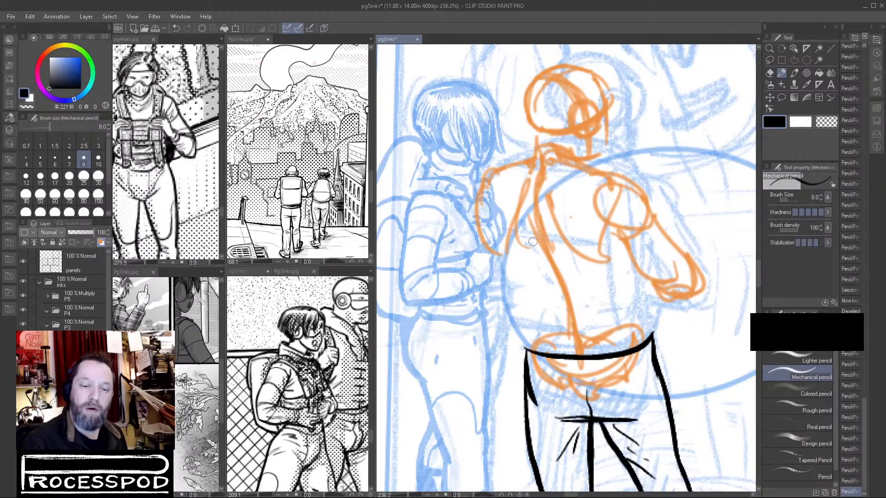
{"action": "mouse_move", "coordinate": [481, 180]}
{"action": "left_mouse_down"}
{"action": "mouse_move", "coordinate": [472, 258]}
{"action": "mouse_move", "coordinate": [480, 283]}
{"action": "mouse_move", "coordinate": [490, 286]}
{"action": "mouse_move", "coordinate": [503, 261]}
{"action": "left_mouse_up"}
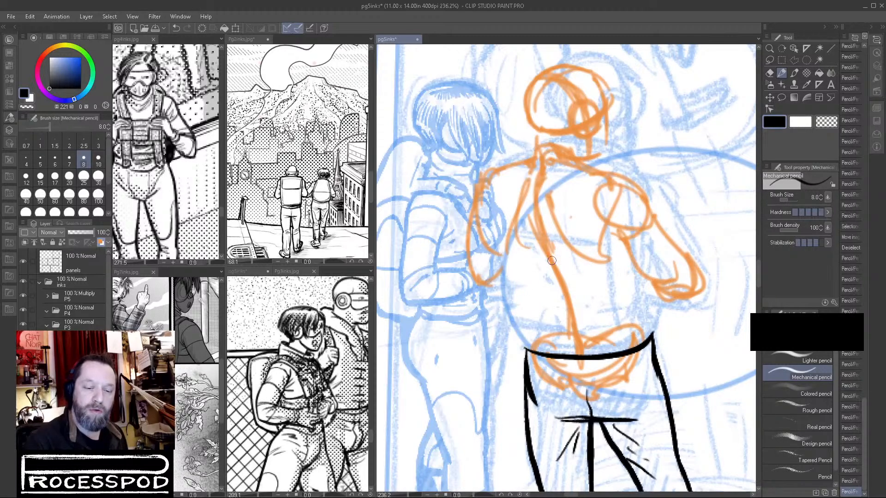
{"action": "left_click_drag", "start_coordinate": [488, 185], "coordinate": [497, 249]}
{"action": "left_click_drag", "start_coordinate": [496, 182], "coordinate": [509, 269]}
Sketch both sides of the torso down to the waist and the muscle lines along the back.
{"action": "left_click_drag", "start_coordinate": [489, 216], "coordinate": [531, 362]}
{"action": "left_click_drag", "start_coordinate": [631, 236], "coordinate": [615, 299]}
{"action": "mouse_move", "coordinate": [621, 267]}
{"action": "left_mouse_down"}
{"action": "mouse_move", "coordinate": [604, 314]}
{"action": "mouse_move", "coordinate": [612, 330]}
{"action": "mouse_move", "coordinate": [643, 315]}
{"action": "left_mouse_up"}
{"action": "left_click_drag", "start_coordinate": [516, 288], "coordinate": [551, 317]}
{"action": "left_click_drag", "start_coordinate": [522, 221], "coordinate": [556, 282]}
{"action": "left_click_drag", "start_coordinate": [577, 290], "coordinate": [585, 305]}
{"action": "left_click_drag", "start_coordinate": [575, 262], "coordinate": [587, 304]}
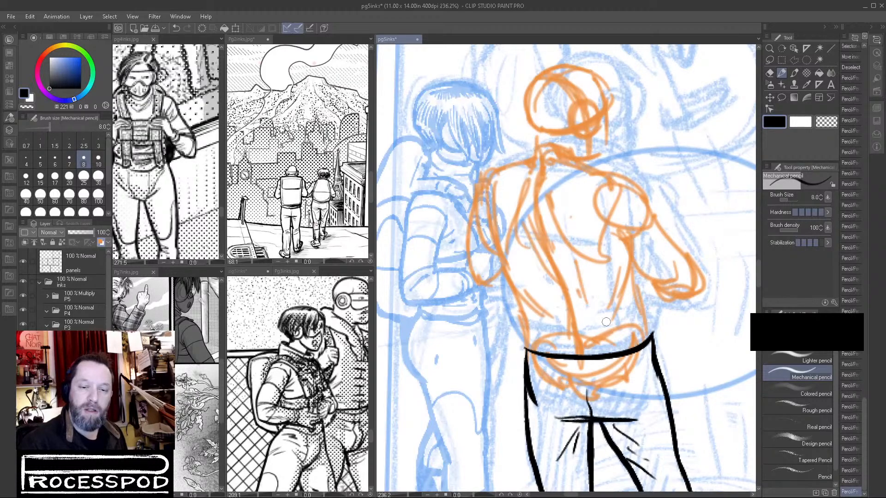
Reinforce the outer contours of both shoulders and upper arms, and the elbow and forearm of the bent arm.
{"action": "left_click_drag", "start_coordinate": [490, 172], "coordinate": [522, 163]}
{"action": "left_click_drag", "start_coordinate": [483, 195], "coordinate": [465, 245]}
{"action": "left_click_drag", "start_coordinate": [614, 186], "coordinate": [651, 234]}
{"action": "mouse_move", "coordinate": [637, 274]}
{"action": "left_mouse_down"}
{"action": "mouse_move", "coordinate": [691, 291]}
{"action": "mouse_move", "coordinate": [666, 300]}
{"action": "left_mouse_up"}
{"action": "left_click_drag", "start_coordinate": [646, 217], "coordinate": [674, 244]}
{"action": "left_click_drag", "start_coordinate": [633, 282], "coordinate": [674, 304]}
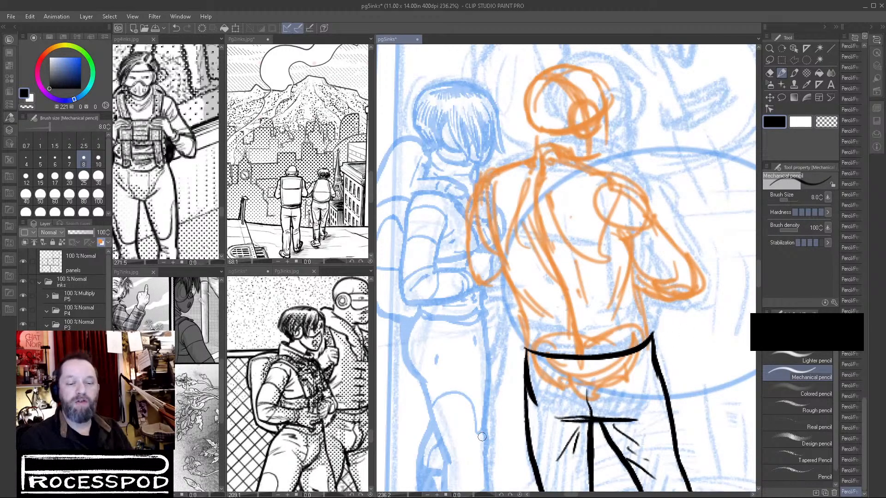
Lower the orange sketch layer's opacity to 53% and add a new layer for drawing over it.
{"action": "left_click_drag", "start_coordinate": [80, 235], "coordinate": [84, 236]}
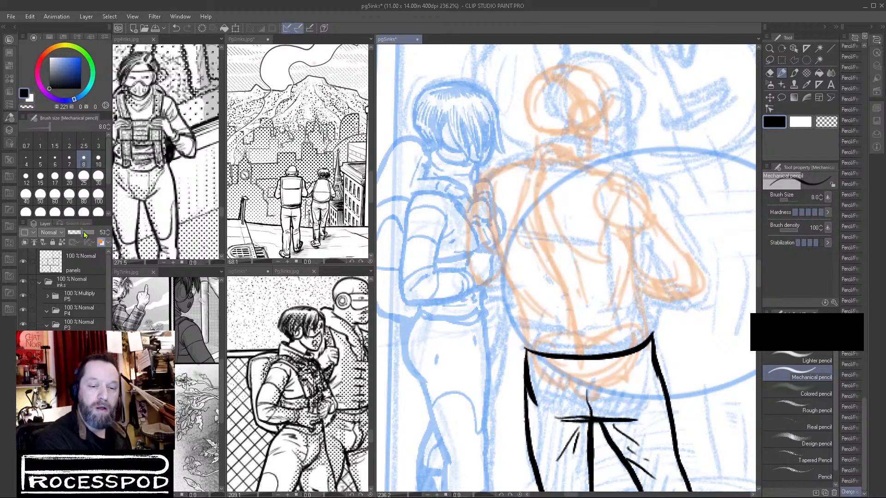
{"action": "key", "text": "ctrl+shift+n"}
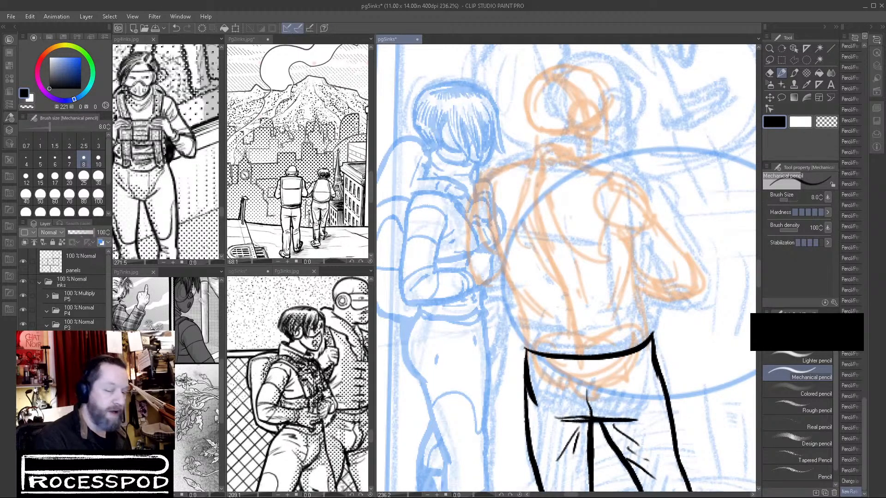
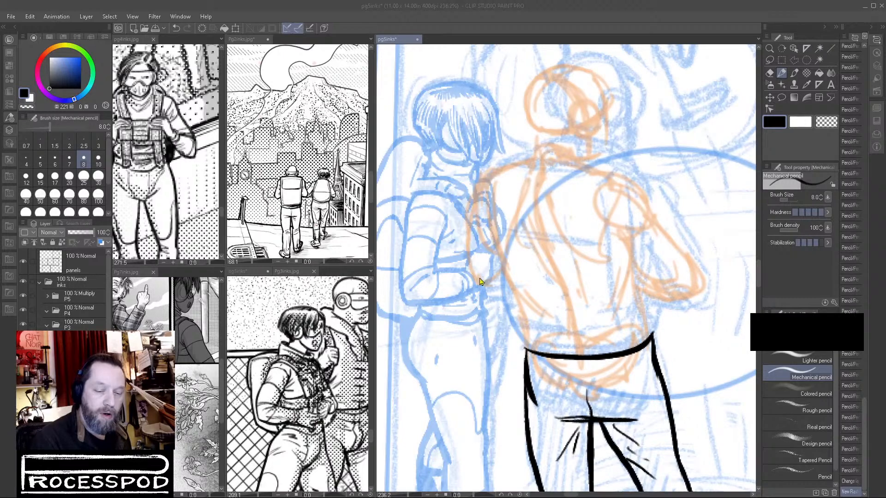
Sketch the boxy backpack's outer outline and near side edge in red over the second figure's back.
{"action": "left_click", "coordinate": [520, 271]}
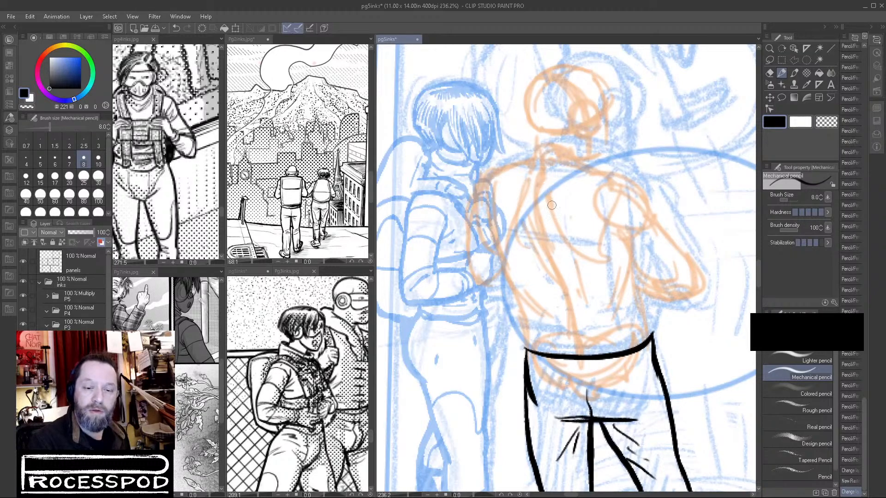
{"action": "mouse_move", "coordinate": [493, 173]}
{"action": "left_mouse_down"}
{"action": "mouse_move", "coordinate": [573, 181]}
{"action": "mouse_move", "coordinate": [476, 174]}
{"action": "mouse_move", "coordinate": [577, 191]}
{"action": "mouse_move", "coordinate": [606, 309]}
{"action": "left_mouse_up"}
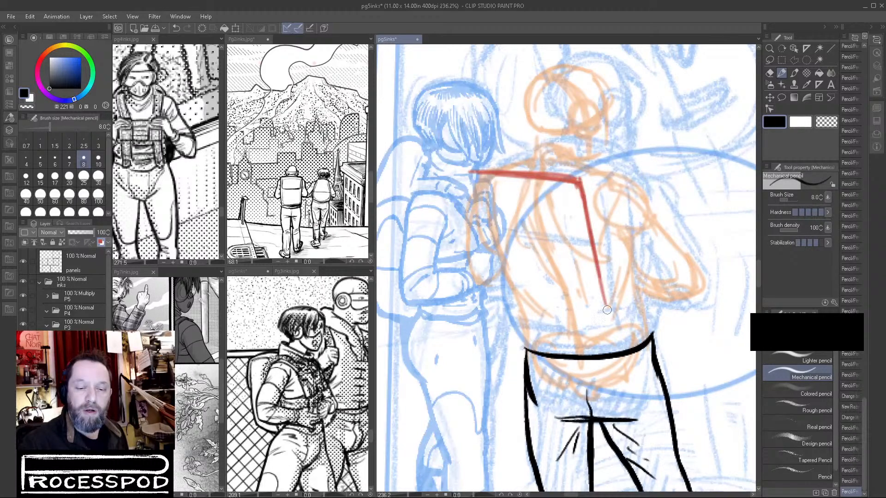
{"action": "left_click_drag", "start_coordinate": [470, 173], "coordinate": [444, 197]}
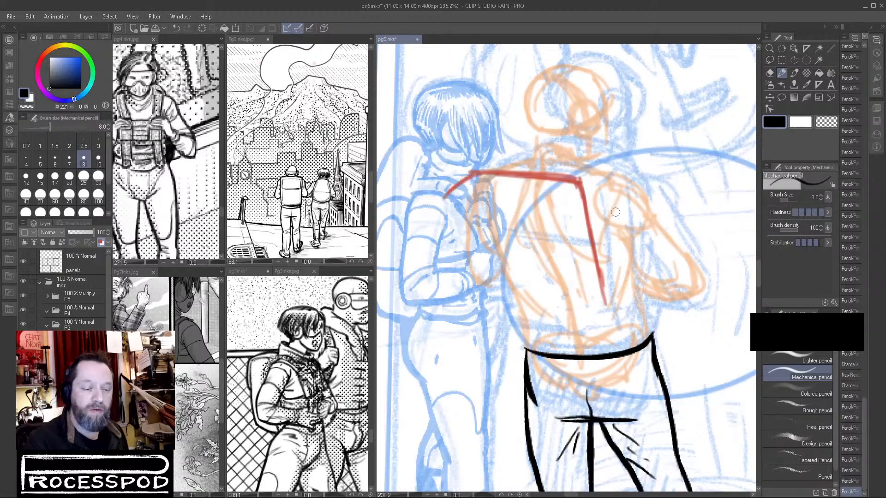
{"action": "mouse_move", "coordinate": [445, 199]}
{"action": "left_mouse_down"}
{"action": "mouse_move", "coordinate": [458, 248]}
{"action": "mouse_move", "coordinate": [453, 237]}
{"action": "mouse_move", "coordinate": [450, 221]}
{"action": "mouse_move", "coordinate": [491, 335]}
{"action": "mouse_move", "coordinate": [508, 343]}
{"action": "left_mouse_up"}
{"action": "mouse_move", "coordinate": [604, 302]}
{"action": "left_mouse_down"}
{"action": "mouse_move", "coordinate": [610, 330]}
{"action": "mouse_move", "coordinate": [581, 356]}
{"action": "left_mouse_up"}
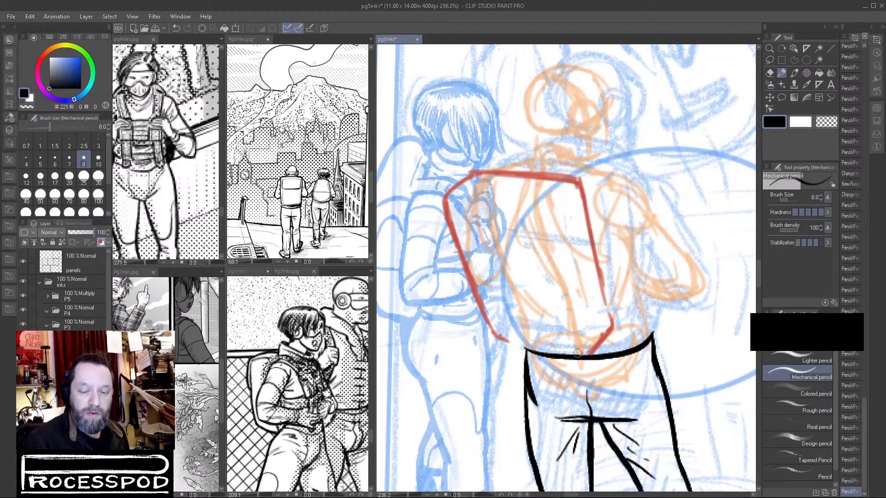
{"action": "left_click_drag", "start_coordinate": [541, 210], "coordinate": [580, 349]}
{"action": "mouse_move", "coordinate": [553, 248]}
{"action": "left_mouse_down"}
{"action": "mouse_move", "coordinate": [580, 337]}
{"action": "mouse_move", "coordinate": [557, 239]}
{"action": "mouse_move", "coordinate": [585, 356]}
{"action": "left_mouse_up"}
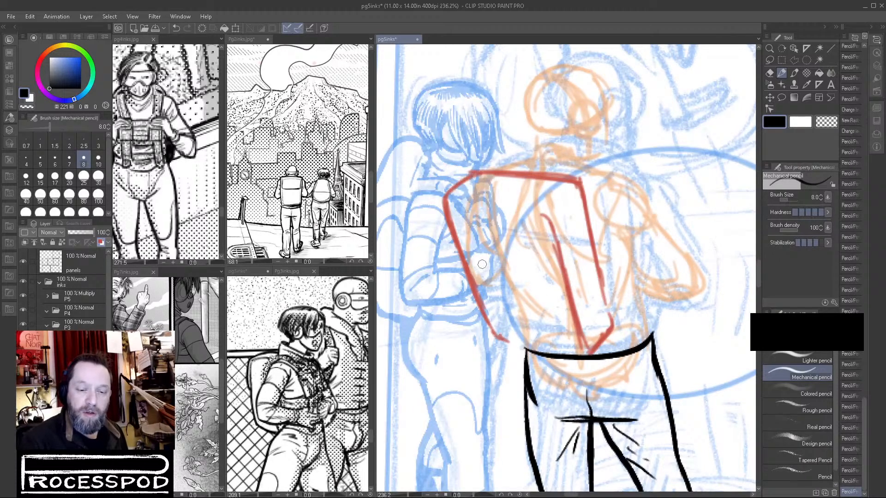
Add the line across the backpack's back face, its near vertical edge and the slanted top corner.
{"action": "mouse_move", "coordinate": [468, 259]}
{"action": "left_mouse_down"}
{"action": "mouse_move", "coordinate": [551, 276]}
{"action": "mouse_move", "coordinate": [539, 273]}
{"action": "left_mouse_up"}
{"action": "left_click_drag", "start_coordinate": [546, 213], "coordinate": [558, 272]}
{"action": "mouse_move", "coordinate": [546, 222]}
{"action": "left_mouse_down"}
{"action": "mouse_move", "coordinate": [559, 267]}
{"action": "mouse_move", "coordinate": [546, 260]}
{"action": "left_mouse_up"}
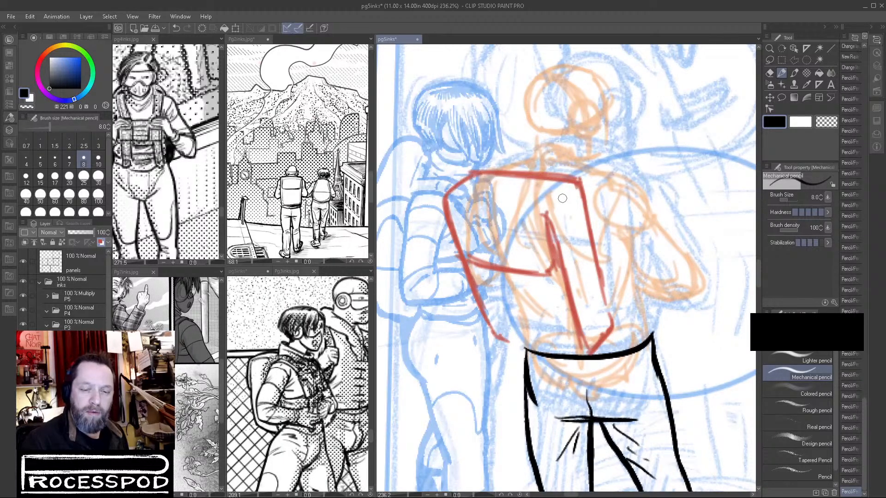
{"action": "left_click_drag", "start_coordinate": [548, 215], "coordinate": [574, 183]}
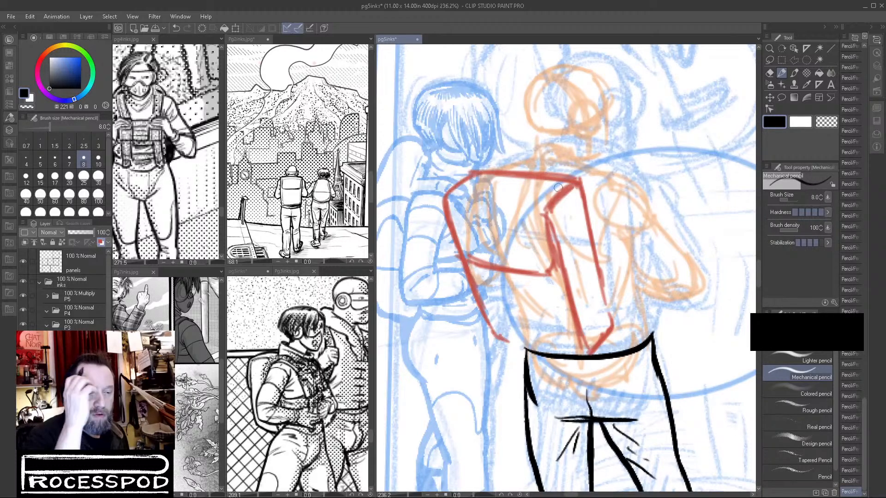
Sketch the backpack's upper seam, the fold lines on its side and lower face, and its bottom edge.
{"action": "mouse_move", "coordinate": [454, 200]}
{"action": "left_mouse_down"}
{"action": "mouse_move", "coordinate": [544, 209]}
{"action": "mouse_move", "coordinate": [596, 313]}
{"action": "left_mouse_up"}
{"action": "left_click_drag", "start_coordinate": [572, 238], "coordinate": [586, 308]}
{"action": "left_click_drag", "start_coordinate": [502, 273], "coordinate": [516, 293]}
{"action": "left_click_drag", "start_coordinate": [516, 274], "coordinate": [529, 295]}
{"action": "left_click", "coordinate": [540, 310]}
{"action": "left_click_drag", "start_coordinate": [508, 341], "coordinate": [569, 355]}
{"action": "left_click_drag", "start_coordinate": [495, 339], "coordinate": [582, 355]}
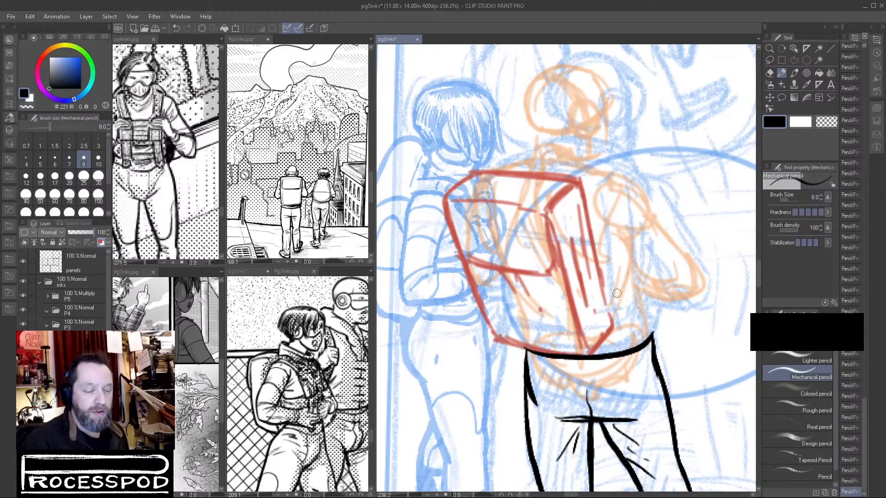
Bring the backpack wearer seen from behind into view in pg4inks.jpg, and sketch the curved strap beside the backpack on page 5.
{"action": "left_click", "coordinate": [261, 334]}
{"action": "left_click", "coordinate": [187, 324]}
{"action": "left_click", "coordinate": [189, 199]}
{"action": "mouse_move", "coordinate": [194, 198]}
{"action": "left_mouse_down"}
{"action": "mouse_move", "coordinate": [285, 184]}
{"action": "mouse_move", "coordinate": [176, 234]}
{"action": "mouse_move", "coordinate": [196, 207]}
{"action": "left_mouse_up"}
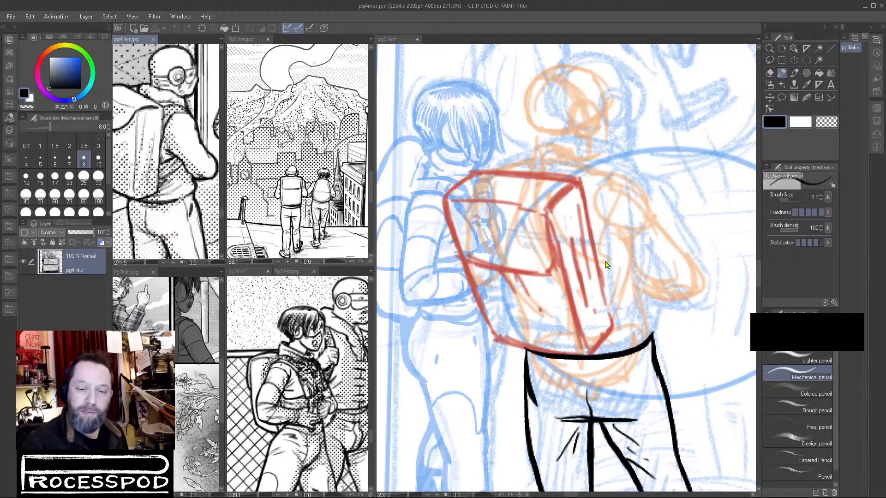
{"action": "left_click", "coordinate": [602, 277]}
{"action": "left_click_drag", "start_coordinate": [600, 279], "coordinate": [626, 241]}
{"action": "left_click_drag", "start_coordinate": [607, 310], "coordinate": [636, 267]}
{"action": "mouse_move", "coordinate": [606, 311]}
{"action": "left_mouse_down"}
{"action": "mouse_move", "coordinate": [627, 288]}
{"action": "mouse_move", "coordinate": [633, 246]}
{"action": "left_mouse_up"}
{"action": "left_click_drag", "start_coordinate": [633, 247], "coordinate": [605, 305]}
{"action": "left_click_drag", "start_coordinate": [606, 304], "coordinate": [631, 266]}
Sketch the thick collar around the second figure's neck, joining it to the top of the backpack.
{"action": "mouse_move", "coordinate": [580, 182]}
{"action": "left_mouse_down"}
{"action": "mouse_move", "coordinate": [603, 172]}
{"action": "mouse_move", "coordinate": [546, 175]}
{"action": "mouse_move", "coordinate": [605, 167]}
{"action": "mouse_move", "coordinate": [501, 171]}
{"action": "mouse_move", "coordinate": [529, 158]}
{"action": "mouse_move", "coordinate": [523, 172]}
{"action": "mouse_move", "coordinate": [605, 123]}
{"action": "mouse_move", "coordinate": [525, 163]}
{"action": "mouse_move", "coordinate": [629, 160]}
{"action": "mouse_move", "coordinate": [589, 167]}
{"action": "mouse_move", "coordinate": [607, 165]}
{"action": "left_mouse_up"}
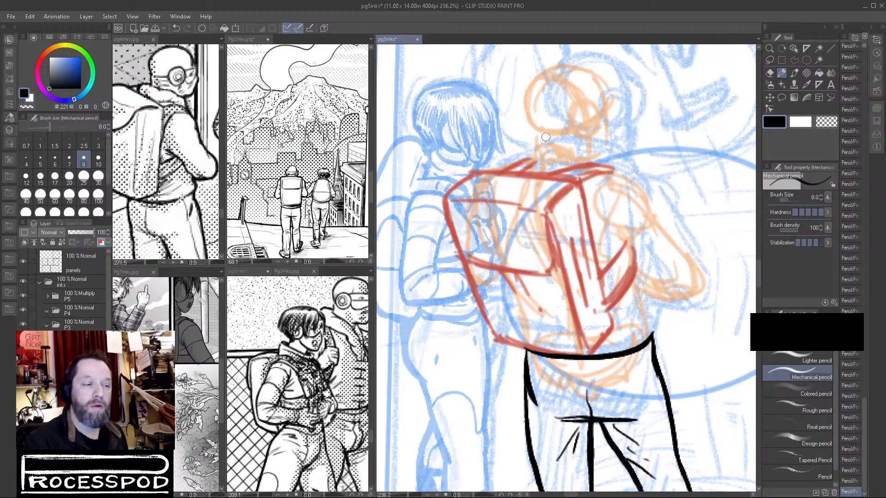
{"action": "mouse_move", "coordinate": [529, 171]}
{"action": "left_mouse_down"}
{"action": "mouse_move", "coordinate": [547, 146]}
{"action": "mouse_move", "coordinate": [563, 148]}
{"action": "mouse_move", "coordinate": [530, 155]}
{"action": "mouse_move", "coordinate": [612, 161]}
{"action": "left_mouse_up"}
{"action": "mouse_move", "coordinate": [539, 159]}
{"action": "left_mouse_down"}
{"action": "mouse_move", "coordinate": [528, 146]}
{"action": "mouse_move", "coordinate": [561, 144]}
{"action": "mouse_move", "coordinate": [590, 159]}
{"action": "left_mouse_up"}
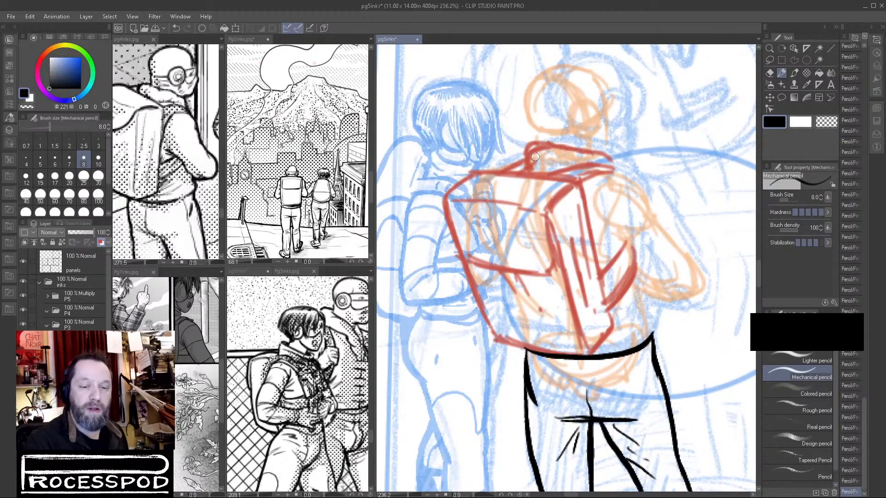
{"action": "mouse_move", "coordinate": [536, 163]}
{"action": "left_mouse_down"}
{"action": "mouse_move", "coordinate": [571, 168]}
{"action": "mouse_move", "coordinate": [610, 157]}
{"action": "mouse_move", "coordinate": [655, 174]}
{"action": "mouse_move", "coordinate": [595, 161]}
{"action": "left_mouse_up"}
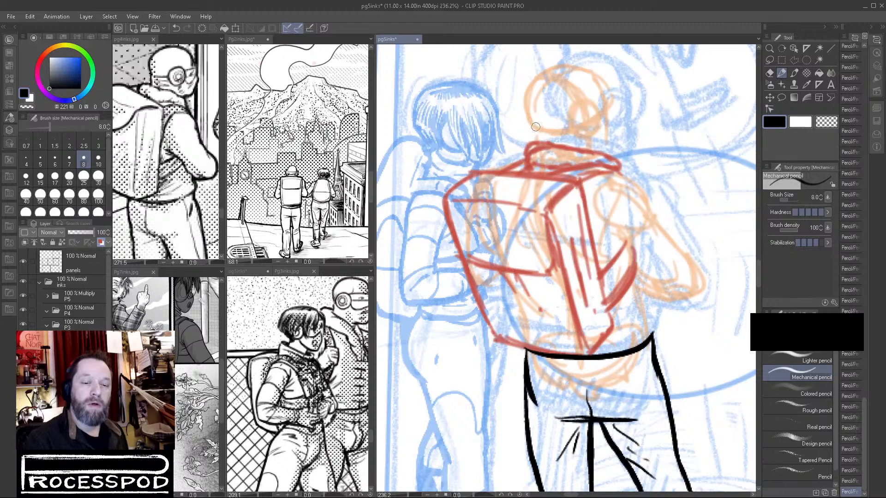
Sketch the second figure's head with the back of the skull, round goggles and jaw line.
{"action": "mouse_move", "coordinate": [549, 69]}
{"action": "left_mouse_down"}
{"action": "mouse_move", "coordinate": [526, 112]}
{"action": "mouse_move", "coordinate": [535, 129]}
{"action": "mouse_move", "coordinate": [553, 69]}
{"action": "mouse_move", "coordinate": [524, 103]}
{"action": "mouse_move", "coordinate": [573, 122]}
{"action": "mouse_move", "coordinate": [575, 134]}
{"action": "mouse_move", "coordinate": [600, 110]}
{"action": "mouse_move", "coordinate": [589, 140]}
{"action": "mouse_move", "coordinate": [613, 90]}
{"action": "mouse_move", "coordinate": [625, 113]}
{"action": "mouse_move", "coordinate": [613, 143]}
{"action": "left_mouse_up"}
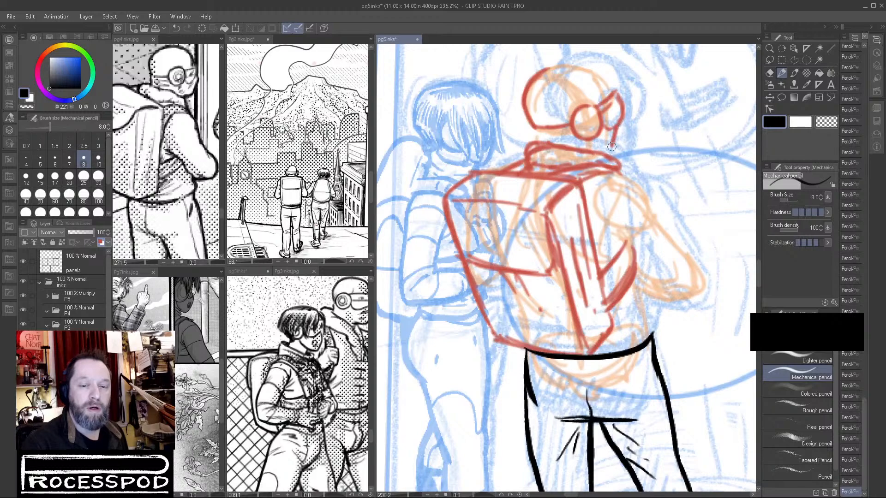
{"action": "key", "text": "ctrl+z"}
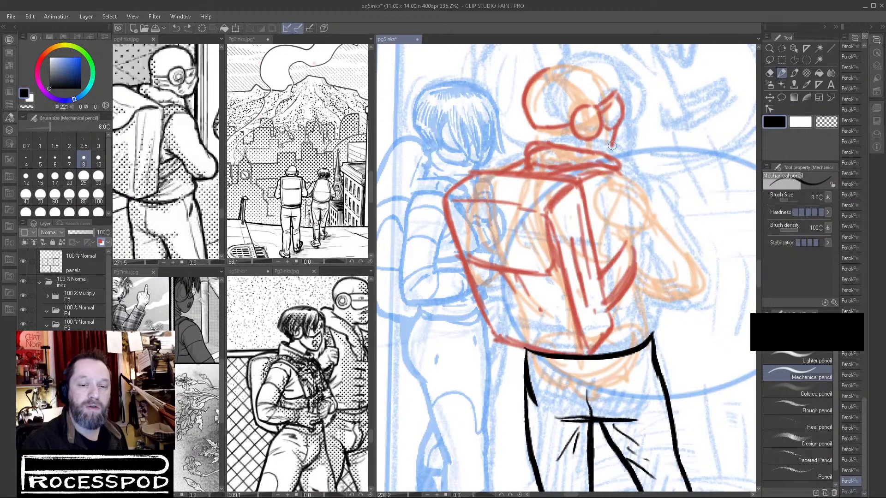
{"action": "left_click_drag", "start_coordinate": [599, 147], "coordinate": [607, 144]}
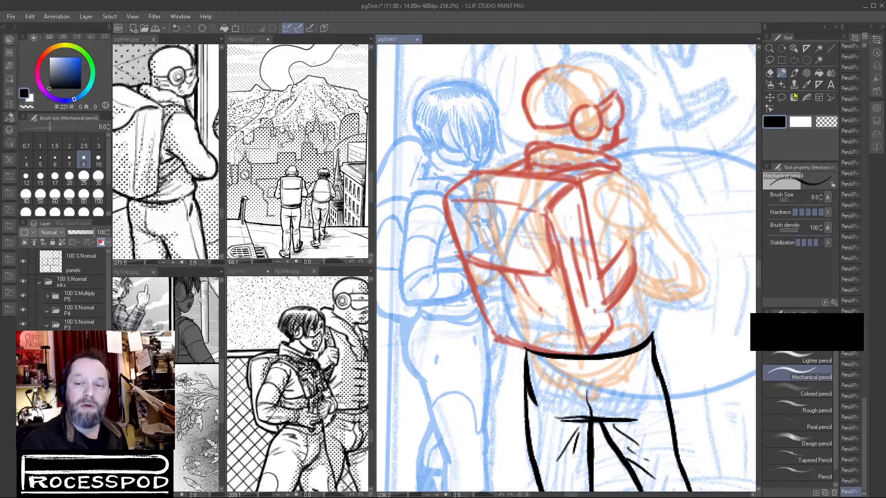
Erase the stray stroke below the jaw and shift the sketched head slightly away from the woman.
{"action": "left_click", "coordinate": [827, 122]}
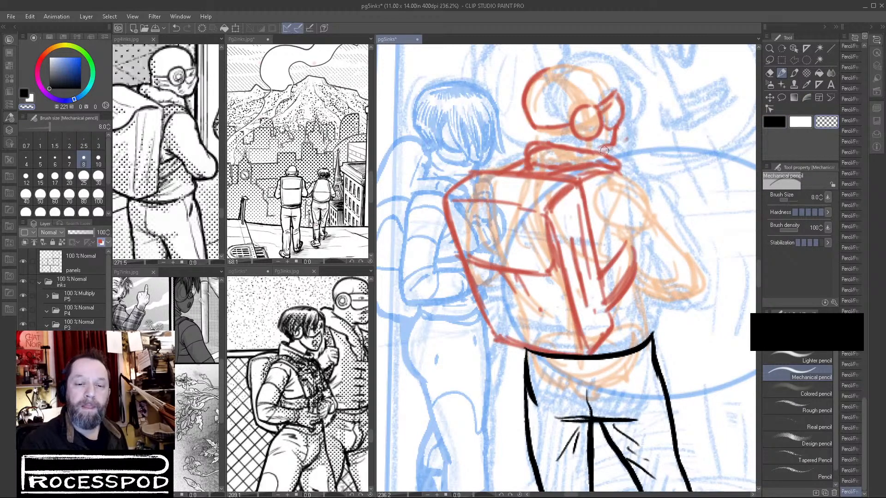
{"action": "left_click", "coordinate": [770, 61]}
{"action": "mouse_move", "coordinate": [603, 145]}
{"action": "left_mouse_down"}
{"action": "mouse_move", "coordinate": [640, 121]}
{"action": "mouse_move", "coordinate": [579, 52]}
{"action": "mouse_move", "coordinate": [509, 103]}
{"action": "mouse_move", "coordinate": [532, 134]}
{"action": "mouse_move", "coordinate": [617, 116]}
{"action": "left_mouse_up"}
{"action": "left_click", "coordinate": [712, 103]}
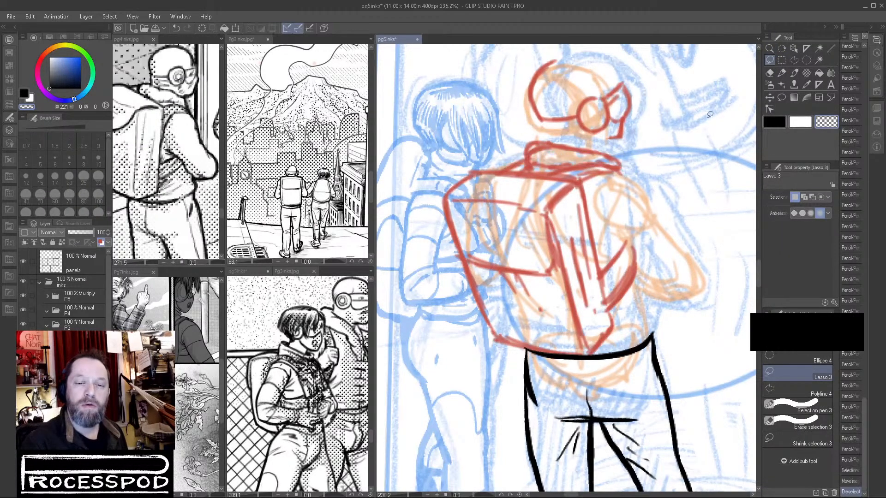
Erase the goggles and face lines from the second figure's head, leaving the back of the skull.
{"action": "scroll", "coordinate": [712, 103], "scroll_direction": "down", "scroll_amount": 4}
{"action": "left_click_drag", "start_coordinate": [693, 205], "coordinate": [512, 297]}
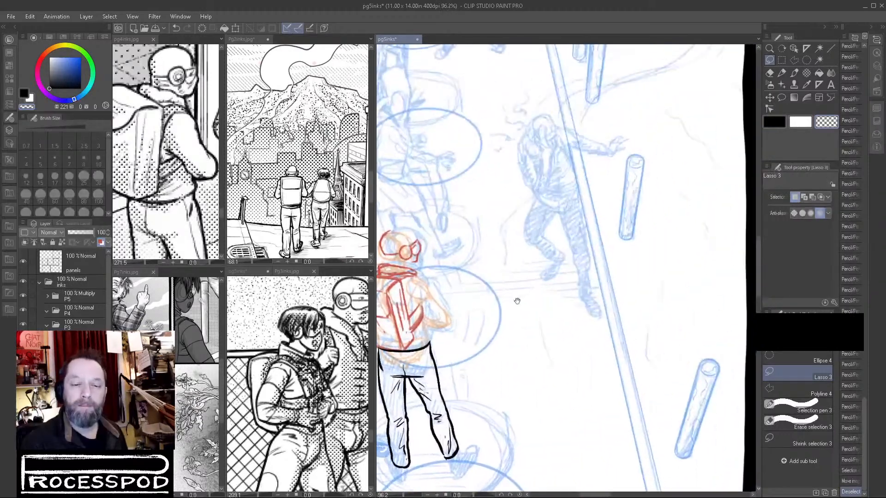
{"action": "left_click_drag", "start_coordinate": [422, 256], "coordinate": [530, 261]}
{"action": "scroll", "coordinate": [487, 237], "scroll_direction": "up", "scroll_amount": 5}
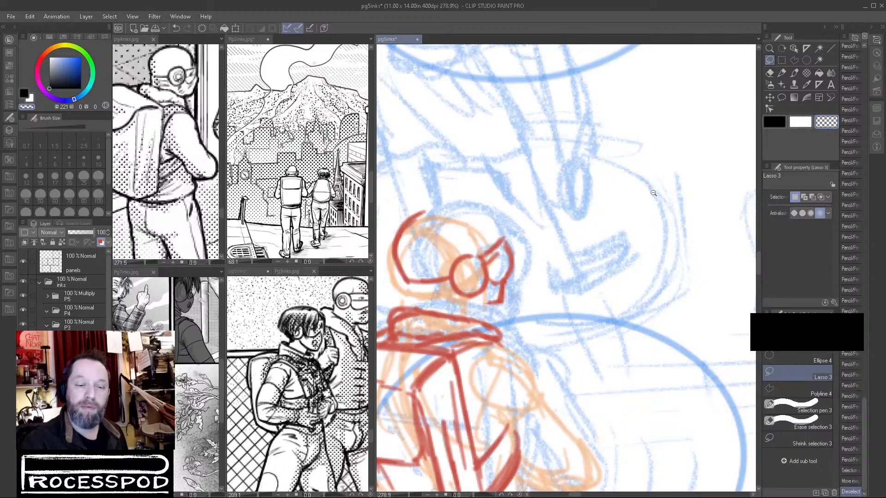
{"action": "scroll", "coordinate": [654, 193], "scroll_direction": "down", "scroll_amount": 3}
{"action": "scroll", "coordinate": [646, 205], "scroll_direction": "up", "scroll_amount": 1}
{"action": "left_click", "coordinate": [782, 73]}
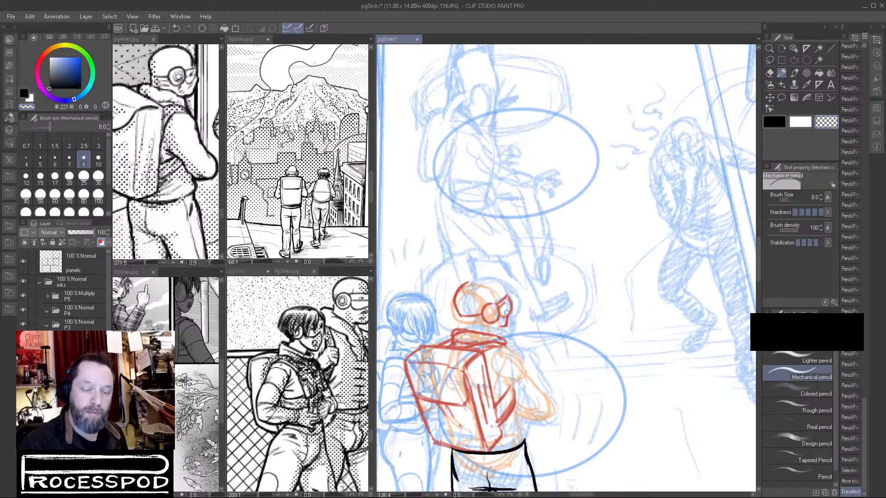
{"action": "mouse_move", "coordinate": [508, 313]}
{"action": "left_mouse_down"}
{"action": "mouse_move", "coordinate": [491, 316]}
{"action": "mouse_move", "coordinate": [485, 307]}
{"action": "left_mouse_up"}
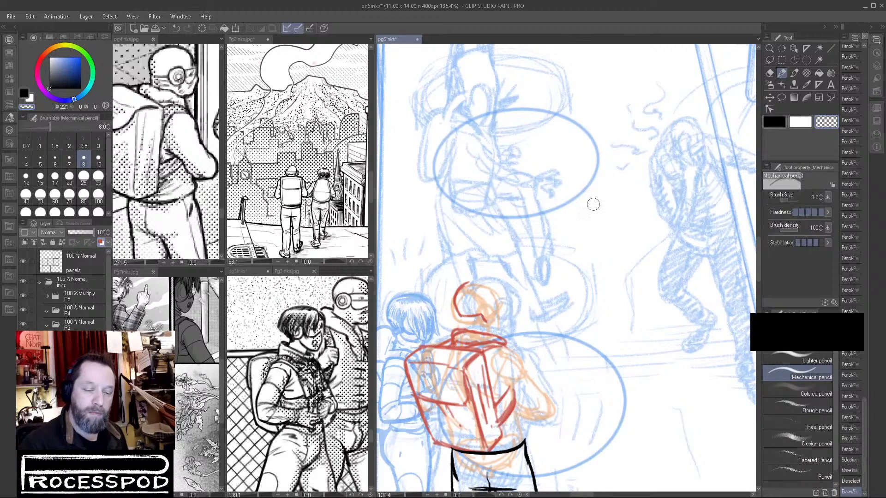
Redraw the round goggle lens on the second figure's head and adjust its placement with a lasso selection.
{"action": "left_click", "coordinate": [777, 122]}
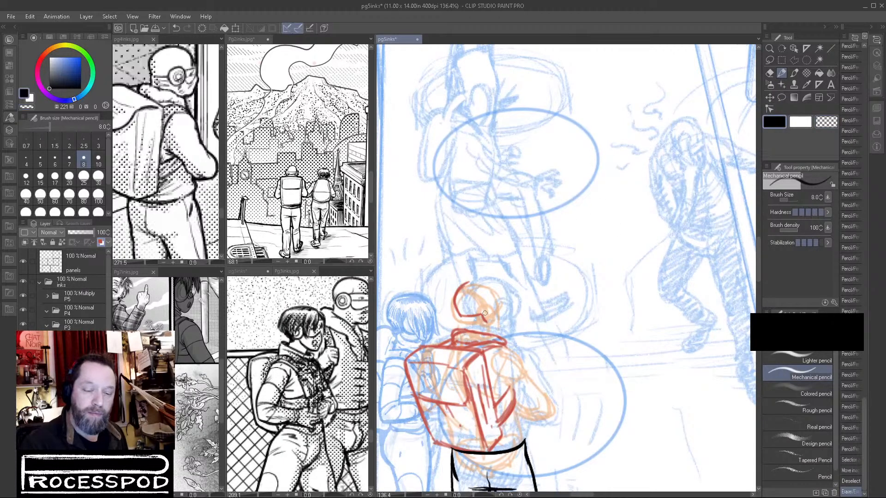
{"action": "mouse_move", "coordinate": [485, 312]}
{"action": "left_mouse_down"}
{"action": "mouse_move", "coordinate": [486, 323]}
{"action": "mouse_move", "coordinate": [493, 304]}
{"action": "mouse_move", "coordinate": [496, 323]}
{"action": "mouse_move", "coordinate": [496, 307]}
{"action": "mouse_move", "coordinate": [477, 325]}
{"action": "mouse_move", "coordinate": [525, 290]}
{"action": "mouse_move", "coordinate": [447, 293]}
{"action": "mouse_move", "coordinate": [486, 312]}
{"action": "left_mouse_up"}
{"action": "key", "text": "m"}
{"action": "key", "text": "ctrl+d"}
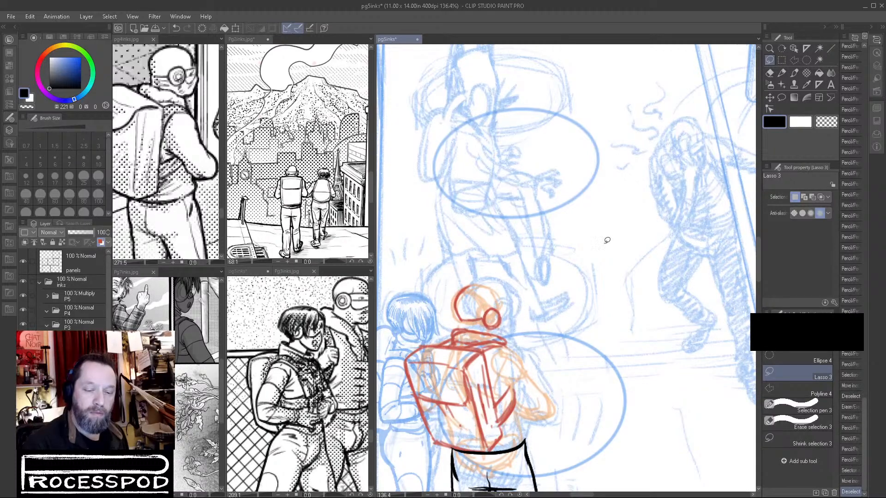
Redraw the goggle frame, the top of the skull, the face and jaw contour, and the lines down to the collar.
{"action": "left_click", "coordinate": [782, 73]}
{"action": "scroll", "coordinate": [504, 290], "scroll_direction": "up", "scroll_amount": 3}
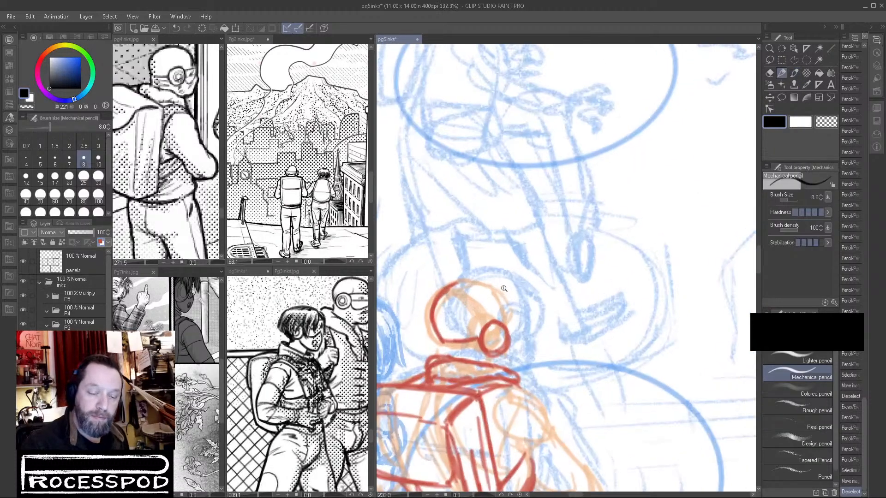
{"action": "left_click_drag", "start_coordinate": [507, 322], "coordinate": [499, 329]}
{"action": "left_click_drag", "start_coordinate": [498, 329], "coordinate": [523, 301]}
{"action": "mouse_move", "coordinate": [514, 302]}
{"action": "left_mouse_down"}
{"action": "mouse_move", "coordinate": [530, 333]}
{"action": "mouse_move", "coordinate": [507, 347]}
{"action": "left_mouse_up"}
{"action": "mouse_move", "coordinate": [444, 292]}
{"action": "left_mouse_down"}
{"action": "mouse_move", "coordinate": [492, 276]}
{"action": "mouse_move", "coordinate": [504, 279]}
{"action": "mouse_move", "coordinate": [514, 305]}
{"action": "left_mouse_up"}
{"action": "left_click_drag", "start_coordinate": [509, 302], "coordinate": [513, 328]}
{"action": "mouse_move", "coordinate": [512, 329]}
{"action": "left_mouse_down"}
{"action": "mouse_move", "coordinate": [523, 322]}
{"action": "mouse_move", "coordinate": [531, 342]}
{"action": "left_mouse_up"}
{"action": "left_click_drag", "start_coordinate": [531, 335], "coordinate": [518, 381]}
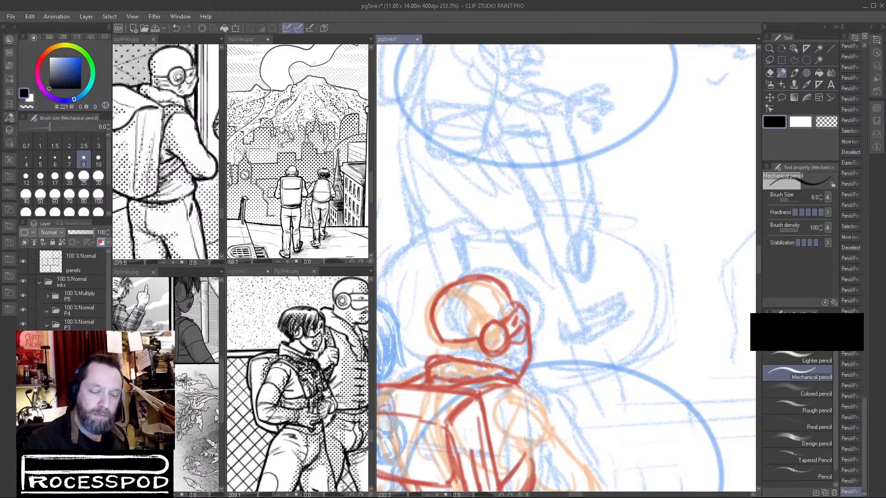
{"action": "mouse_move", "coordinate": [437, 339]}
{"action": "left_mouse_down"}
{"action": "mouse_move", "coordinate": [444, 354]}
{"action": "mouse_move", "coordinate": [523, 354]}
{"action": "mouse_move", "coordinate": [519, 382]}
{"action": "mouse_move", "coordinate": [532, 394]}
{"action": "left_mouse_up"}
Sketch the near shoulder and the backpack strap looping over it and down under the arm.
{"action": "left_click_drag", "start_coordinate": [591, 413], "coordinate": [570, 268]}
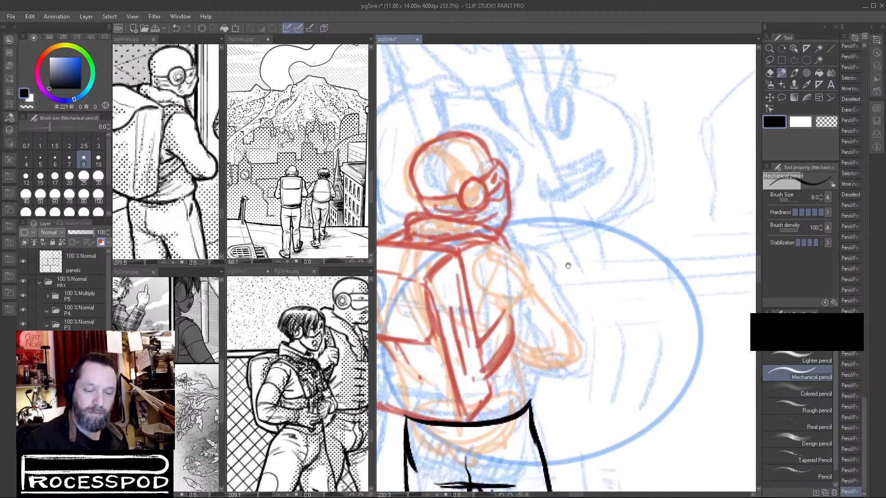
{"action": "mouse_move", "coordinate": [484, 249]}
{"action": "left_mouse_down"}
{"action": "mouse_move", "coordinate": [469, 283]}
{"action": "mouse_move", "coordinate": [486, 248]}
{"action": "mouse_move", "coordinate": [531, 274]}
{"action": "left_mouse_up"}
{"action": "mouse_move", "coordinate": [506, 248]}
{"action": "left_mouse_down"}
{"action": "mouse_move", "coordinate": [527, 268]}
{"action": "mouse_move", "coordinate": [536, 295]}
{"action": "mouse_move", "coordinate": [502, 323]}
{"action": "mouse_move", "coordinate": [506, 330]}
{"action": "left_mouse_up"}
{"action": "left_click_drag", "start_coordinate": [490, 313], "coordinate": [536, 354]}
Sketch the near arm's outer contour, bent elbow and forearm, and the side of the torso down to the waist.
{"action": "left_click_drag", "start_coordinate": [535, 277], "coordinate": [580, 346]}
{"action": "mouse_move", "coordinate": [513, 341]}
{"action": "left_mouse_down"}
{"action": "mouse_move", "coordinate": [547, 378]}
{"action": "mouse_move", "coordinate": [572, 372]}
{"action": "left_mouse_up"}
{"action": "left_click_drag", "start_coordinate": [573, 335], "coordinate": [572, 373]}
{"action": "left_click_drag", "start_coordinate": [516, 347], "coordinate": [529, 406]}
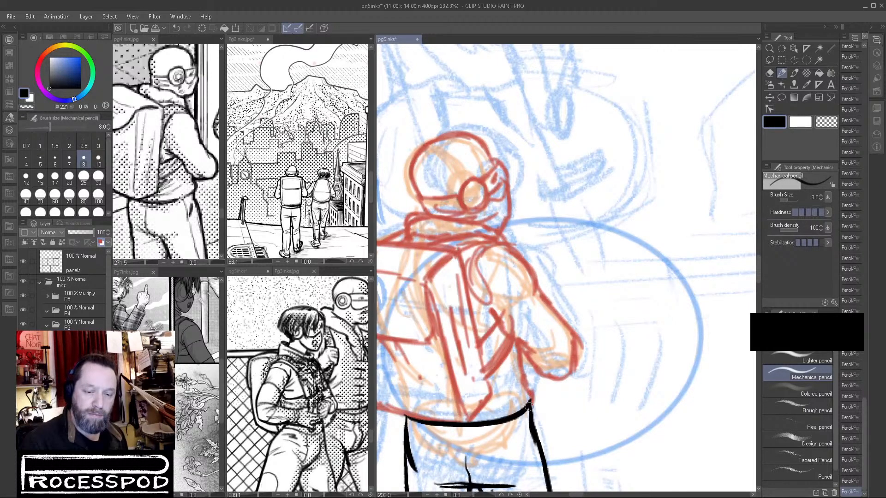
{"action": "mouse_move", "coordinate": [520, 369]}
{"action": "left_mouse_down"}
{"action": "mouse_move", "coordinate": [572, 375]}
{"action": "mouse_move", "coordinate": [556, 390]}
{"action": "left_mouse_up"}
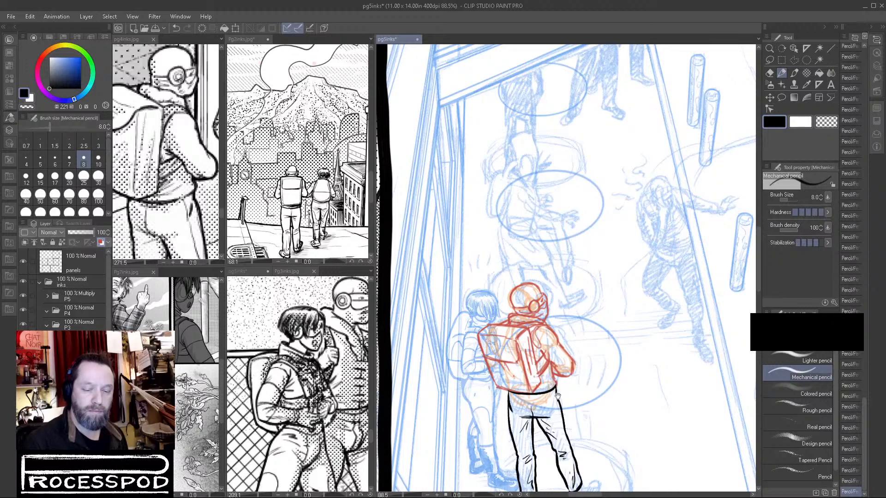
Erase the near arm and the outer strap curve, keeping the shoulder strap top and the waist line.
{"action": "left_click_drag", "start_coordinate": [563, 379], "coordinate": [624, 339]}
{"action": "left_click", "coordinate": [818, 123]}
{"action": "mouse_move", "coordinate": [514, 315]}
{"action": "left_mouse_down"}
{"action": "mouse_move", "coordinate": [524, 342]}
{"action": "mouse_move", "coordinate": [539, 350]}
{"action": "left_mouse_up"}
{"action": "mouse_move", "coordinate": [548, 304]}
{"action": "left_mouse_down"}
{"action": "mouse_move", "coordinate": [587, 358]}
{"action": "mouse_move", "coordinate": [558, 300]}
{"action": "mouse_move", "coordinate": [579, 338]}
{"action": "mouse_move", "coordinate": [562, 350]}
{"action": "mouse_move", "coordinate": [562, 374]}
{"action": "mouse_move", "coordinate": [553, 377]}
{"action": "mouse_move", "coordinate": [535, 341]}
{"action": "mouse_move", "coordinate": [528, 345]}
{"action": "mouse_move", "coordinate": [516, 290]}
{"action": "mouse_move", "coordinate": [529, 343]}
{"action": "left_mouse_up"}
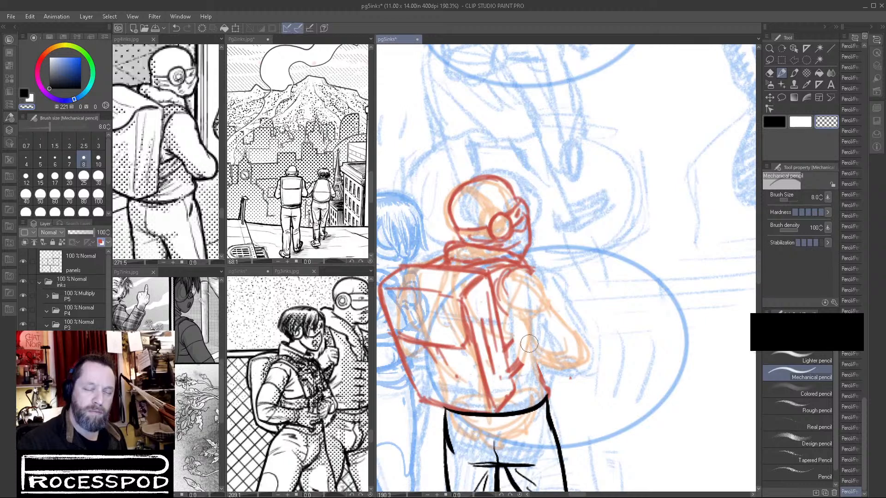
Redraw the near arm slimmer and closer to the backpack, with inner and outer contours meeting at the elbow.
{"action": "left_click", "coordinate": [774, 122]}
{"action": "mouse_move", "coordinate": [503, 282]}
{"action": "left_mouse_down"}
{"action": "mouse_move", "coordinate": [529, 358]}
{"action": "mouse_move", "coordinate": [538, 372]}
{"action": "mouse_move", "coordinate": [548, 368]}
{"action": "left_mouse_up"}
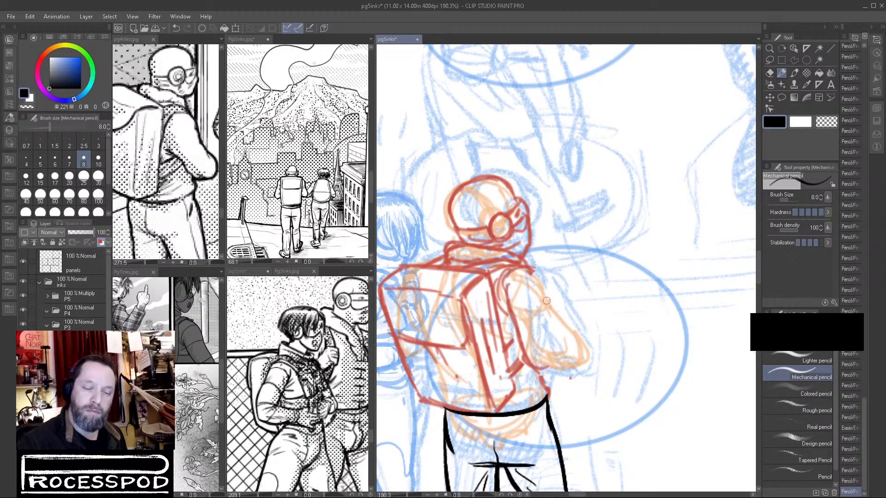
{"action": "mouse_move", "coordinate": [539, 280]}
{"action": "left_mouse_down"}
{"action": "mouse_move", "coordinate": [567, 362]}
{"action": "mouse_move", "coordinate": [558, 357]}
{"action": "left_mouse_up"}
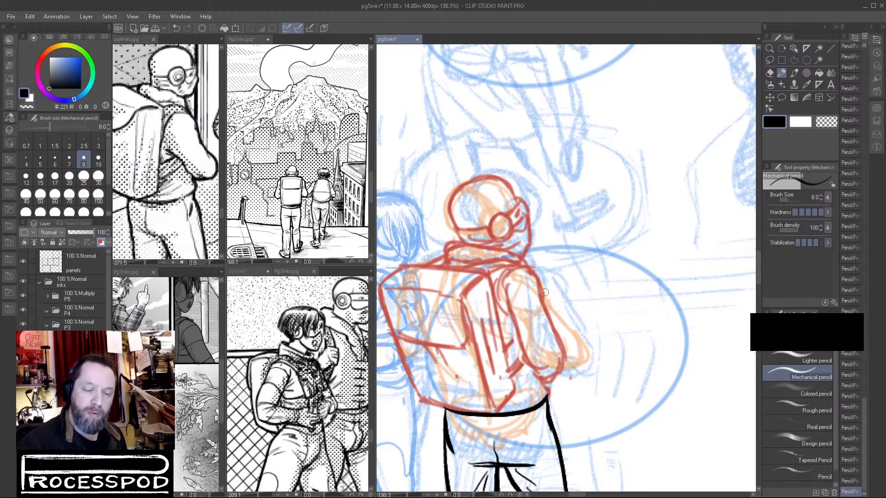
{"action": "left_click_drag", "start_coordinate": [554, 294], "coordinate": [570, 374]}
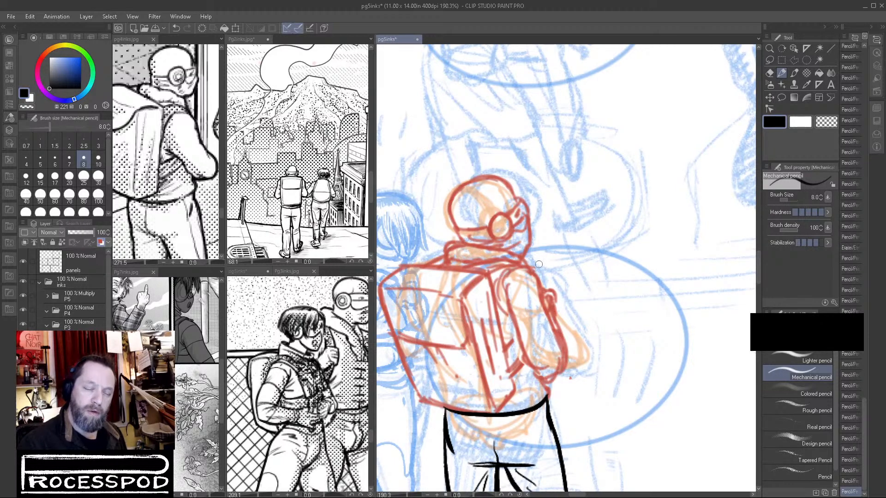
Add the small fold on the outer arm, refine the shoulder and collar lines, and detail the lower strap.
{"action": "left_click_drag", "start_coordinate": [546, 296], "coordinate": [549, 300]}
{"action": "mouse_move", "coordinate": [508, 266]}
{"action": "left_mouse_down"}
{"action": "mouse_move", "coordinate": [522, 262]}
{"action": "mouse_move", "coordinate": [530, 271]}
{"action": "left_mouse_up"}
{"action": "left_click_drag", "start_coordinate": [438, 257], "coordinate": [444, 254]}
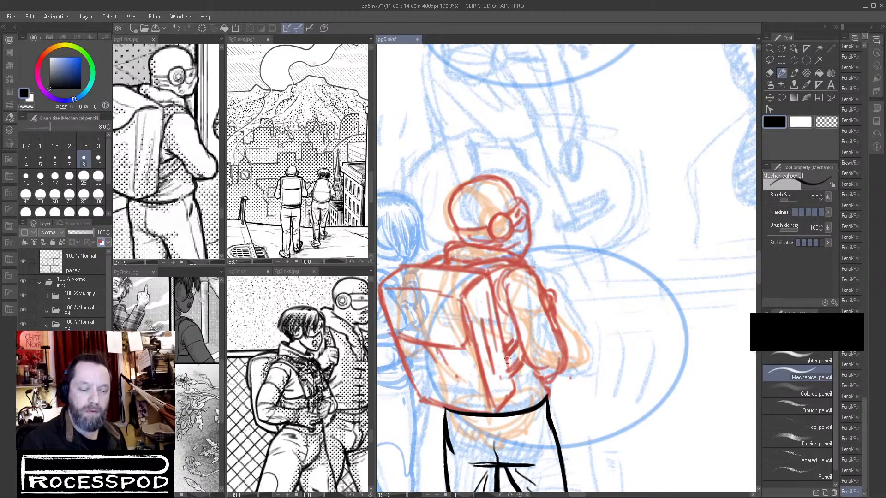
{"action": "left_click_drag", "start_coordinate": [524, 367], "coordinate": [518, 379]}
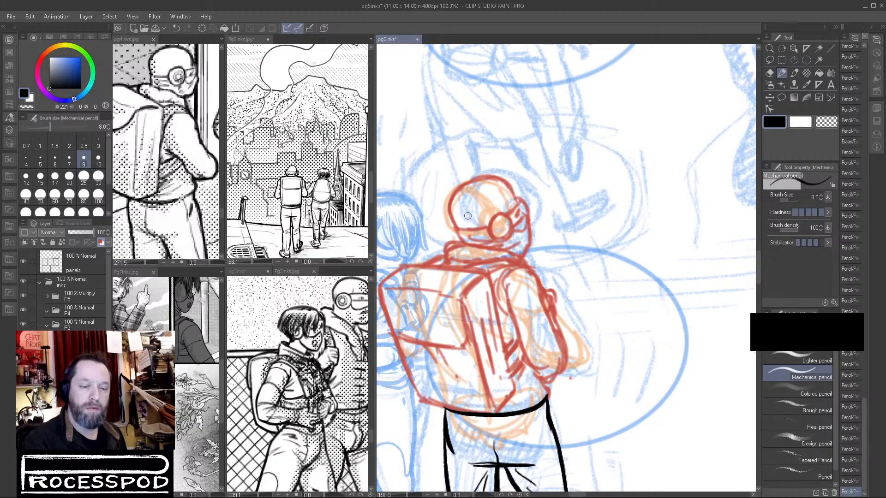
Lasso the goggle lens on the red sketch, shift it slightly up the face and deselect.
{"action": "left_click", "coordinate": [770, 60]}
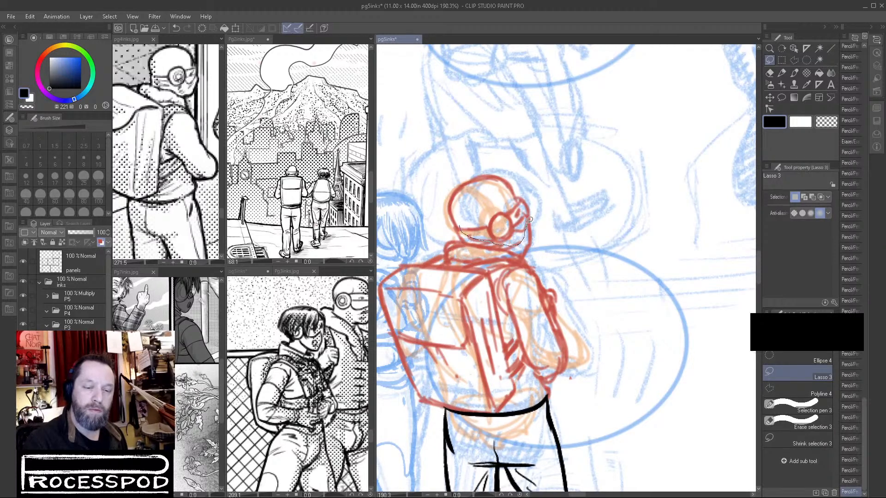
{"action": "mouse_move", "coordinate": [500, 205]}
{"action": "left_mouse_down"}
{"action": "mouse_move", "coordinate": [499, 229]}
{"action": "mouse_move", "coordinate": [496, 209]}
{"action": "mouse_move", "coordinate": [486, 221]}
{"action": "mouse_move", "coordinate": [489, 210]}
{"action": "mouse_move", "coordinate": [507, 238]}
{"action": "mouse_move", "coordinate": [487, 215]}
{"action": "mouse_move", "coordinate": [512, 232]}
{"action": "mouse_move", "coordinate": [503, 212]}
{"action": "mouse_move", "coordinate": [502, 236]}
{"action": "mouse_move", "coordinate": [511, 222]}
{"action": "mouse_move", "coordinate": [486, 230]}
{"action": "mouse_move", "coordinate": [525, 199]}
{"action": "mouse_move", "coordinate": [523, 227]}
{"action": "mouse_move", "coordinate": [526, 197]}
{"action": "left_mouse_up"}
{"action": "key", "text": "ctrl+d"}
{"action": "key", "text": "ctrl+d"}
{"action": "key", "text": "p"}
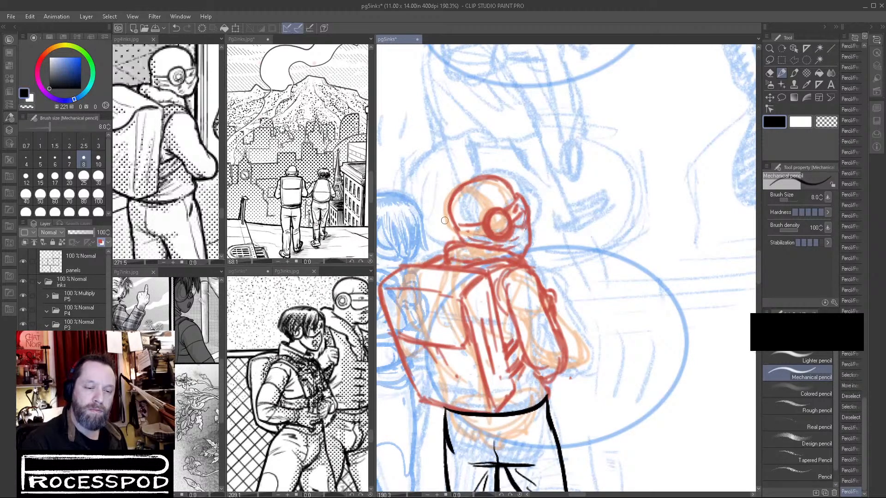
Refine the back of the head and the jaw in the red sketch, and erase stray lines near the collar and shoulder strap.
{"action": "left_click_drag", "start_coordinate": [455, 223], "coordinate": [462, 243]}
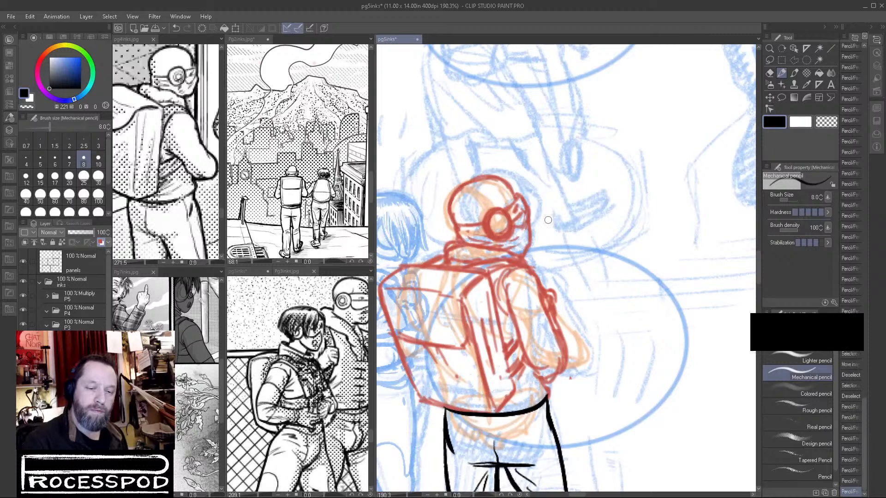
{"action": "mouse_move", "coordinate": [523, 244]}
{"action": "left_mouse_down"}
{"action": "mouse_move", "coordinate": [521, 258]}
{"action": "mouse_move", "coordinate": [528, 238]}
{"action": "mouse_move", "coordinate": [522, 245]}
{"action": "left_mouse_up"}
{"action": "key", "text": "c"}
{"action": "mouse_move", "coordinate": [525, 237]}
{"action": "left_mouse_down"}
{"action": "mouse_move", "coordinate": [519, 250]}
{"action": "mouse_move", "coordinate": [528, 254]}
{"action": "mouse_move", "coordinate": [538, 298]}
{"action": "left_mouse_up"}
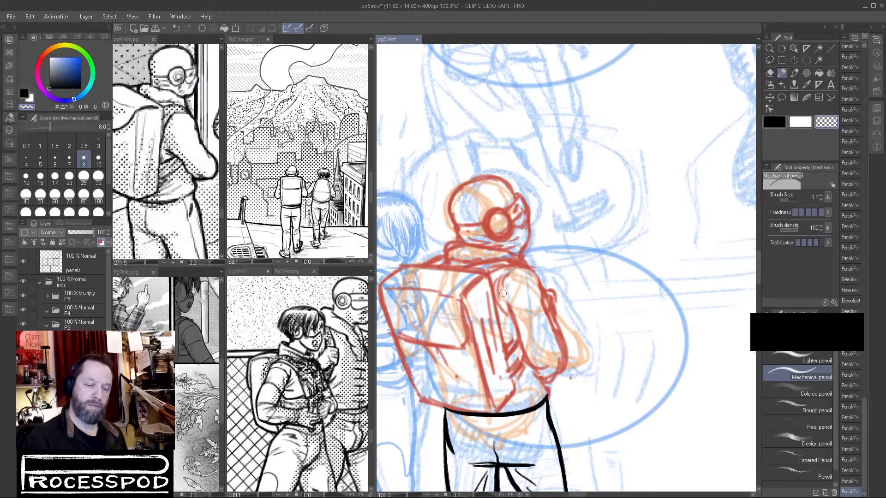
{"action": "mouse_move", "coordinate": [532, 277]}
{"action": "left_mouse_down"}
{"action": "mouse_move", "coordinate": [561, 343]}
{"action": "mouse_move", "coordinate": [550, 366]}
{"action": "mouse_move", "coordinate": [531, 344]}
{"action": "mouse_move", "coordinate": [542, 353]}
{"action": "mouse_move", "coordinate": [536, 372]}
{"action": "mouse_move", "coordinate": [507, 351]}
{"action": "left_mouse_up"}
Sketch the far shoulder rising behind the backpack beside the collar, and undo the stray stroke.
{"action": "left_click", "coordinate": [768, 124]}
{"action": "left_click_drag", "start_coordinate": [414, 260], "coordinate": [444, 251]}
{"action": "left_click_drag", "start_coordinate": [627, 296], "coordinate": [604, 308], "text": "ctrl"}
{"action": "key", "text": "ctrl+z"}
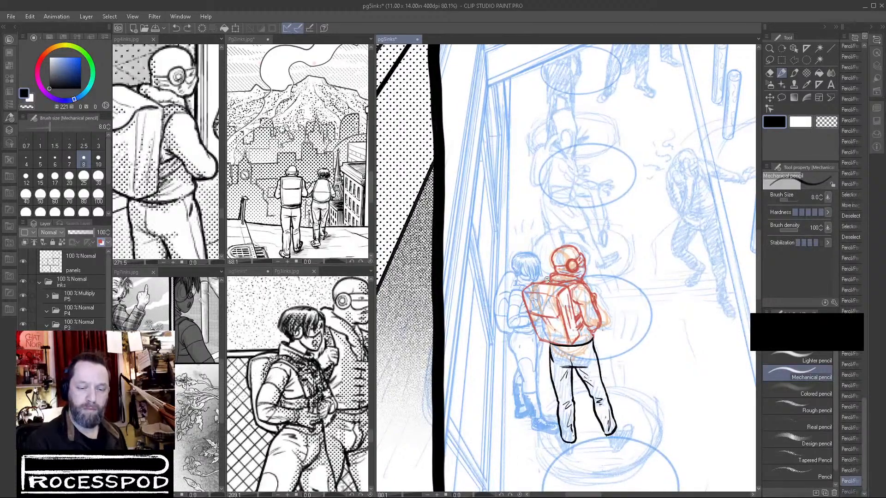
Rotate the upper-body sketch by -1.7 degrees, scale it to 97% and nudge it into place over the inked legs.
{"action": "left_click_drag", "start_coordinate": [543, 280], "coordinate": [553, 276], "text": "ctrl"}
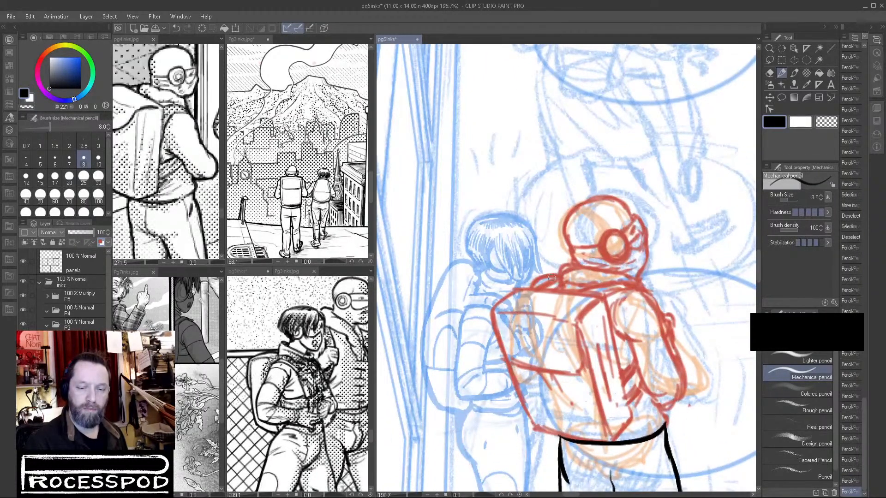
{"action": "left_click_drag", "start_coordinate": [713, 311], "coordinate": [679, 333], "text": "ctrl"}
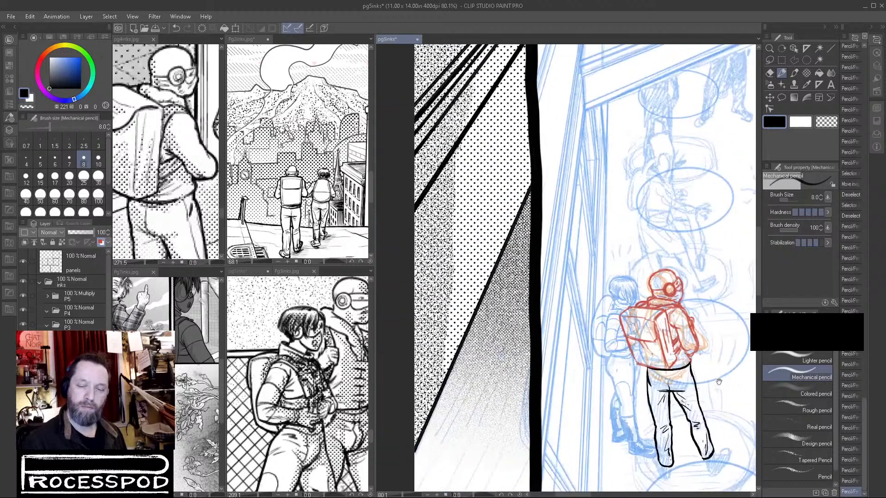
{"action": "left_click_drag", "start_coordinate": [718, 378], "coordinate": [575, 378]}
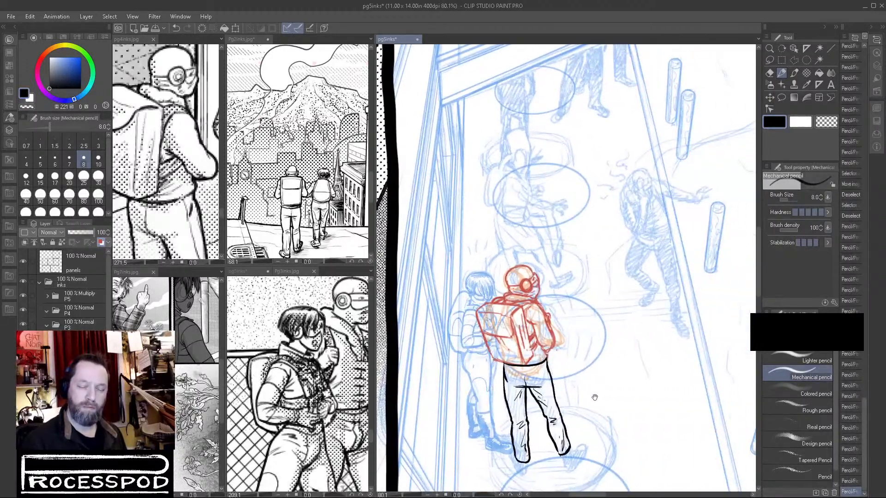
{"action": "left_click", "coordinate": [768, 97]}
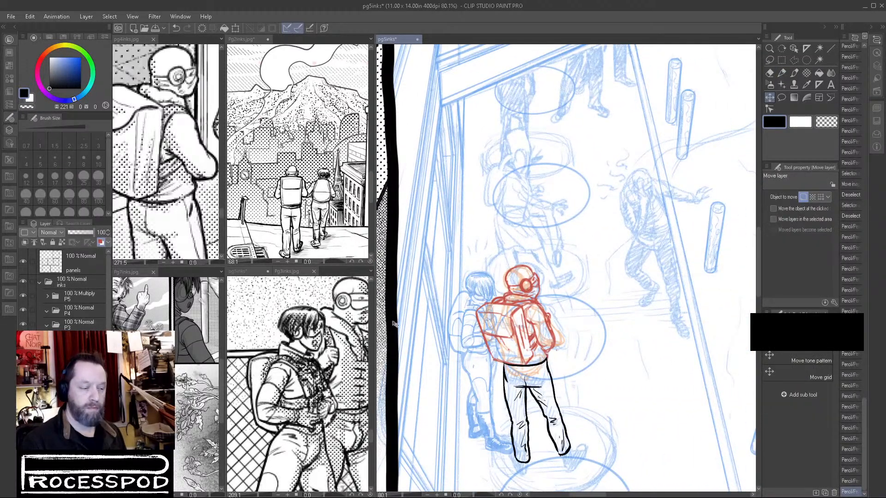
{"action": "key", "text": "ctrl+t"}
{"action": "left_click_drag", "start_coordinate": [593, 289], "coordinate": [593, 286]}
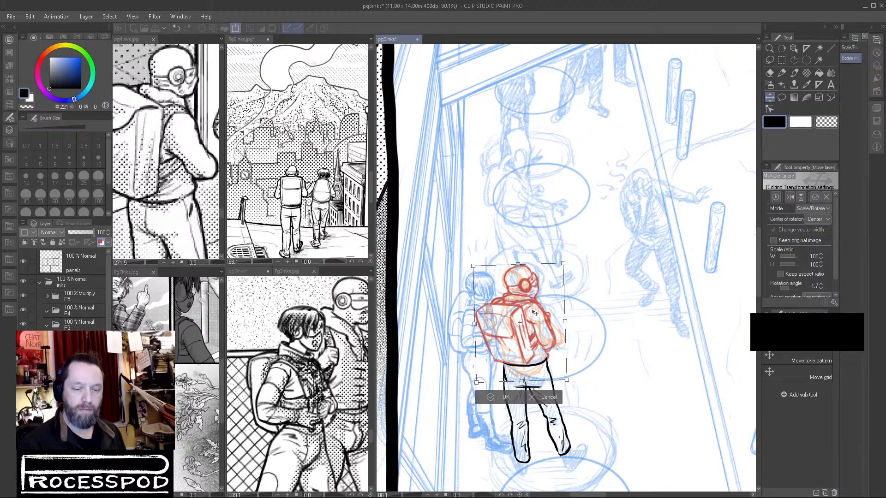
{"action": "left_click_drag", "start_coordinate": [563, 263], "coordinate": [560, 268]}
{"action": "left_click_drag", "start_coordinate": [536, 311], "coordinate": [535, 310]}
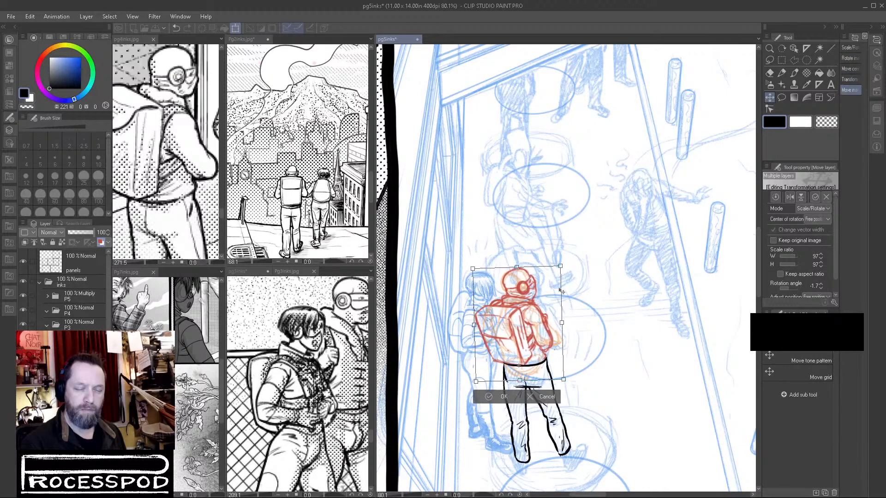
{"action": "key", "text": "Return"}
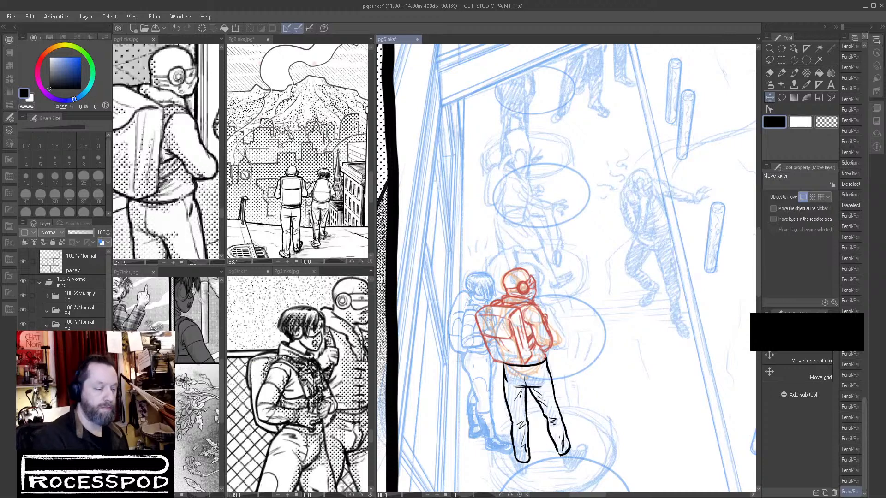
Merge the selected sketch layers and apply the blue layer color to the merged sketch.
{"action": "key", "text": "shift+alt+e"}
{"action": "left_click", "coordinate": [102, 243]}
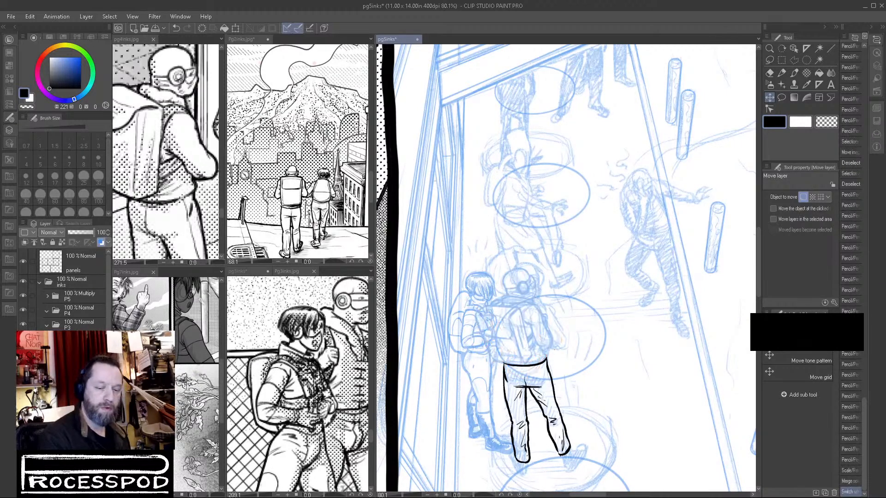
Ink the backpack's outer side and bottom edge with the size 10 Brush, thickening the line along the bottom.
{"action": "left_click_drag", "start_coordinate": [524, 280], "coordinate": [540, 291]}
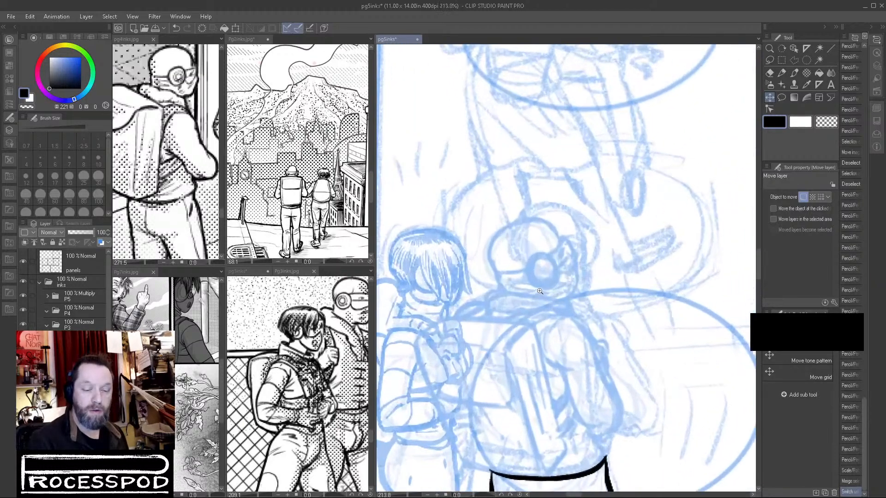
{"action": "left_click", "coordinate": [785, 73]}
{"action": "left_click", "coordinate": [794, 73]}
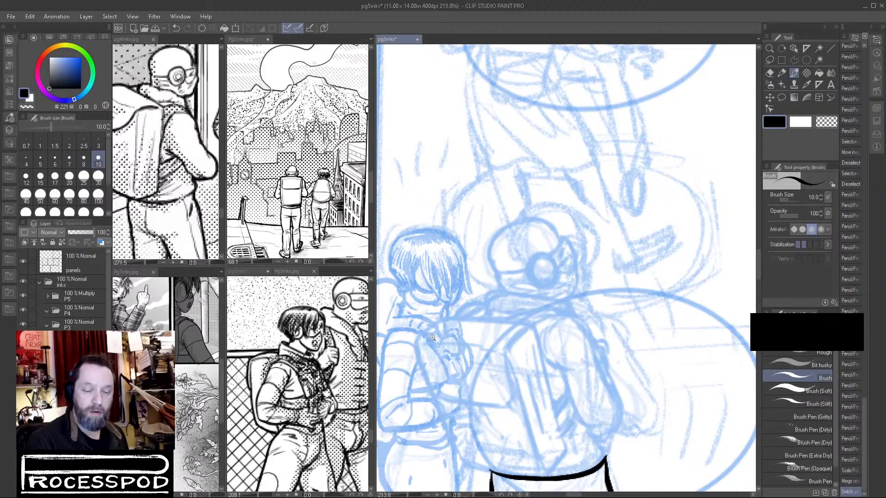
{"action": "scroll", "coordinate": [432, 338], "scroll_direction": "up", "scroll_amount": 2}
{"action": "mouse_move", "coordinate": [402, 352]}
{"action": "left_mouse_down"}
{"action": "mouse_move", "coordinate": [425, 322]}
{"action": "mouse_move", "coordinate": [471, 302]}
{"action": "mouse_move", "coordinate": [418, 326]}
{"action": "mouse_move", "coordinate": [401, 365]}
{"action": "mouse_move", "coordinate": [404, 391]}
{"action": "left_mouse_up"}
{"action": "mouse_move", "coordinate": [429, 425]}
{"action": "left_mouse_down"}
{"action": "mouse_move", "coordinate": [425, 329]}
{"action": "mouse_move", "coordinate": [452, 256]}
{"action": "left_mouse_up"}
{"action": "mouse_move", "coordinate": [425, 190]}
{"action": "left_mouse_down"}
{"action": "mouse_move", "coordinate": [441, 245]}
{"action": "mouse_move", "coordinate": [473, 289]}
{"action": "mouse_move", "coordinate": [464, 290]}
{"action": "mouse_move", "coordinate": [492, 359]}
{"action": "mouse_move", "coordinate": [526, 403]}
{"action": "mouse_move", "coordinate": [577, 416]}
{"action": "left_mouse_up"}
{"action": "mouse_move", "coordinate": [647, 428]}
{"action": "left_mouse_down"}
{"action": "mouse_move", "coordinate": [589, 368]}
{"action": "mouse_move", "coordinate": [585, 349]}
{"action": "left_mouse_up"}
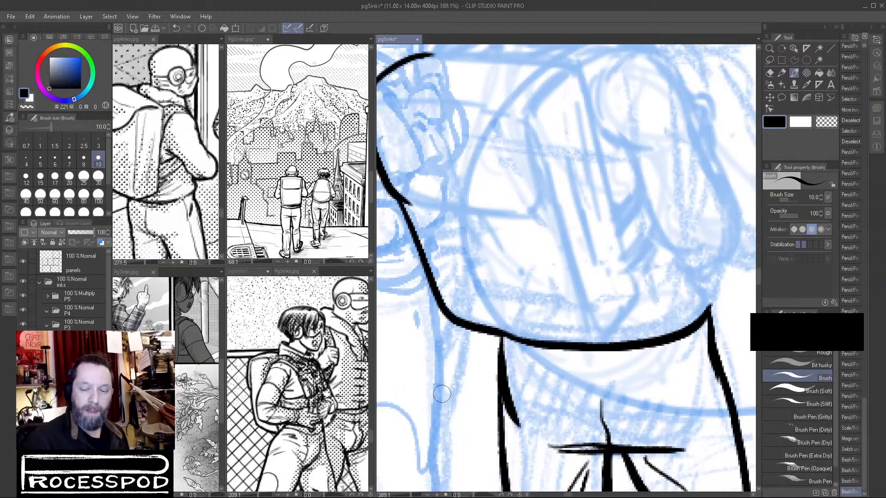
{"action": "mouse_move", "coordinate": [480, 330]}
{"action": "left_mouse_down"}
{"action": "mouse_move", "coordinate": [554, 340]}
{"action": "mouse_move", "coordinate": [633, 324]}
{"action": "left_mouse_up"}
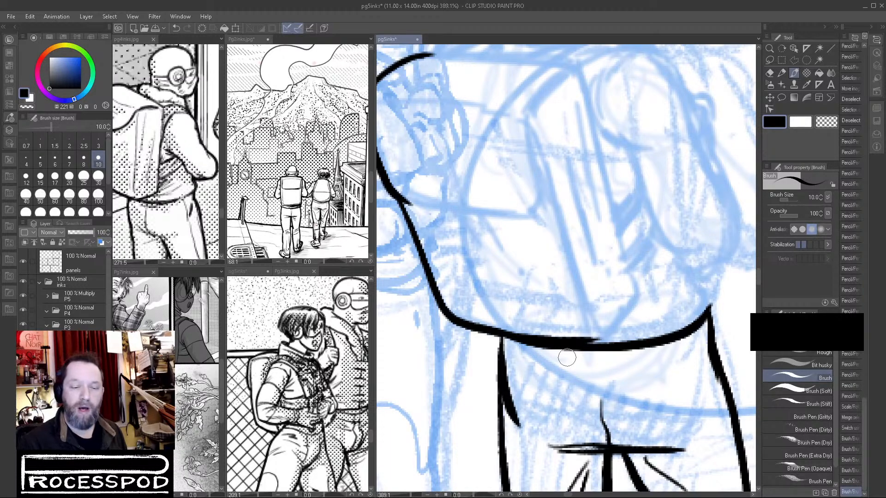
Ink both edges of the backpack's side panel, its lower corner and the two short strap lines beneath the arm.
{"action": "left_click_drag", "start_coordinate": [673, 325], "coordinate": [619, 358]}
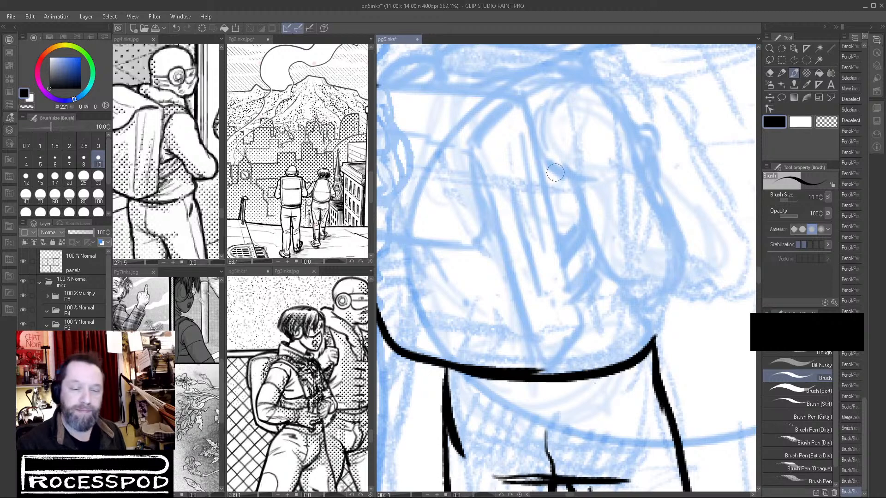
{"action": "mouse_move", "coordinate": [478, 135]}
{"action": "left_mouse_down"}
{"action": "mouse_move", "coordinate": [476, 154]}
{"action": "mouse_move", "coordinate": [537, 351]}
{"action": "left_mouse_up"}
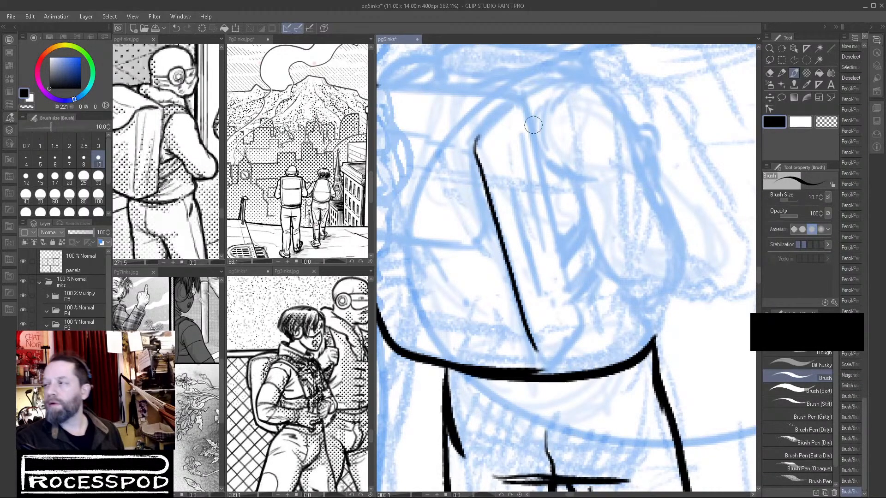
{"action": "left_click_drag", "start_coordinate": [522, 97], "coordinate": [559, 256]}
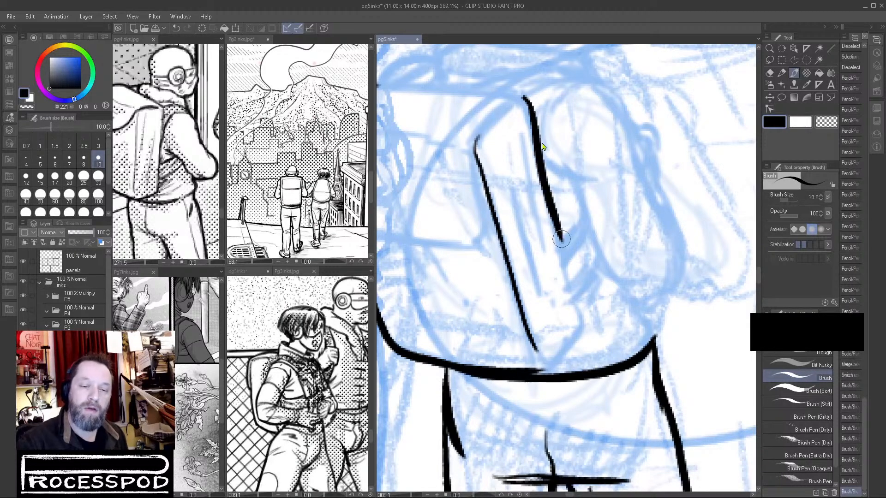
{"action": "key", "text": "ctrl+z"}
{"action": "left_click_drag", "start_coordinate": [525, 96], "coordinate": [562, 240]}
{"action": "mouse_move", "coordinate": [569, 271]}
{"action": "left_mouse_down"}
{"action": "mouse_move", "coordinate": [582, 323]}
{"action": "mouse_move", "coordinate": [551, 362]}
{"action": "mouse_move", "coordinate": [524, 369]}
{"action": "left_mouse_up"}
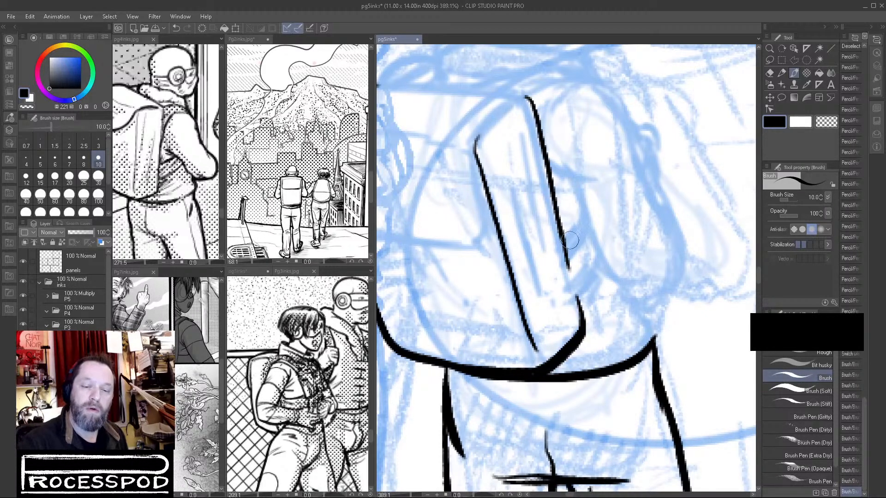
{"action": "left_click_drag", "start_coordinate": [569, 271], "coordinate": [583, 246]}
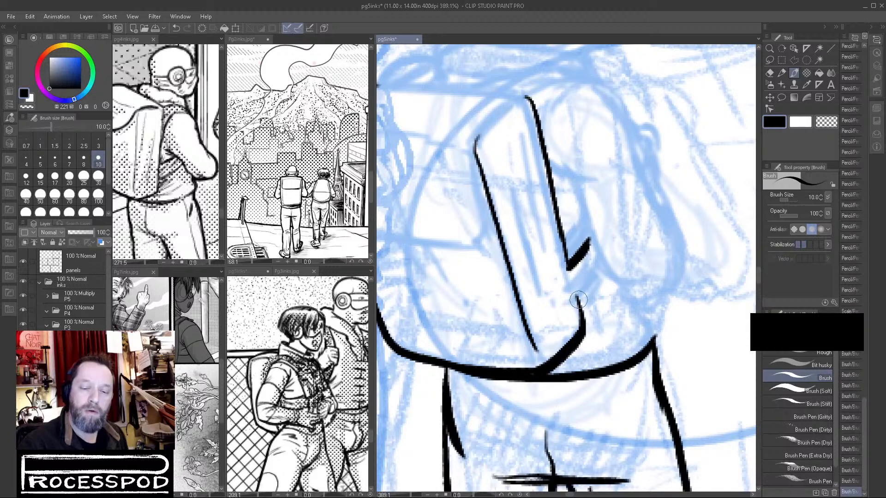
{"action": "left_click_drag", "start_coordinate": [578, 299], "coordinate": [603, 267]}
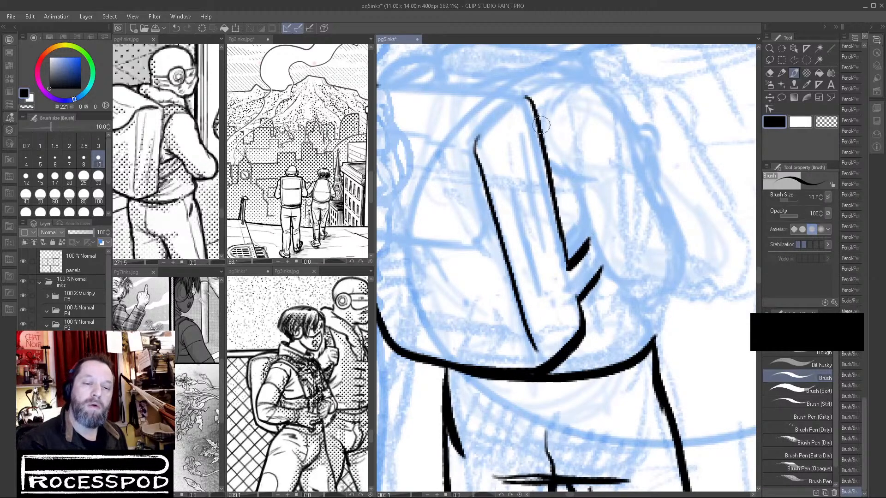
Ink the backpack's top edge and the flap's lower and side edges, reinforcing the flap's upper corner.
{"action": "left_click_drag", "start_coordinate": [497, 118], "coordinate": [592, 225]}
{"action": "mouse_move", "coordinate": [438, 201]}
{"action": "left_mouse_down"}
{"action": "mouse_move", "coordinate": [612, 207]}
{"action": "mouse_move", "coordinate": [600, 206]}
{"action": "mouse_move", "coordinate": [607, 224]}
{"action": "mouse_move", "coordinate": [590, 215]}
{"action": "mouse_move", "coordinate": [564, 241]}
{"action": "left_mouse_up"}
{"action": "mouse_move", "coordinate": [425, 349]}
{"action": "left_mouse_down"}
{"action": "mouse_move", "coordinate": [475, 362]}
{"action": "mouse_move", "coordinate": [557, 364]}
{"action": "mouse_move", "coordinate": [566, 344]}
{"action": "mouse_move", "coordinate": [561, 315]}
{"action": "left_mouse_up"}
{"action": "left_click_drag", "start_coordinate": [549, 260], "coordinate": [565, 343]}
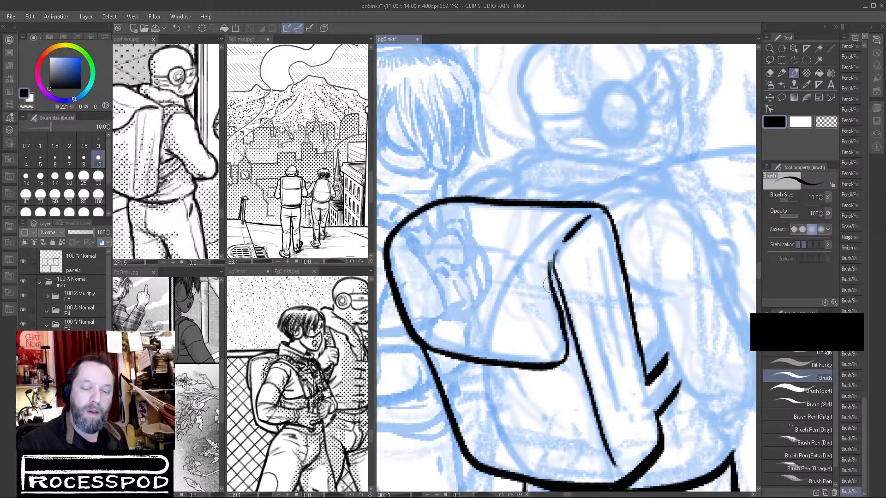
{"action": "left_click_drag", "start_coordinate": [549, 280], "coordinate": [565, 342]}
{"action": "left_click_drag", "start_coordinate": [549, 266], "coordinate": [567, 232]}
Add crease lines across the backpack's flap and along its narrow side panel.
{"action": "left_click_drag", "start_coordinate": [410, 251], "coordinate": [529, 271]}
{"action": "left_click_drag", "start_coordinate": [443, 302], "coordinate": [516, 341]}
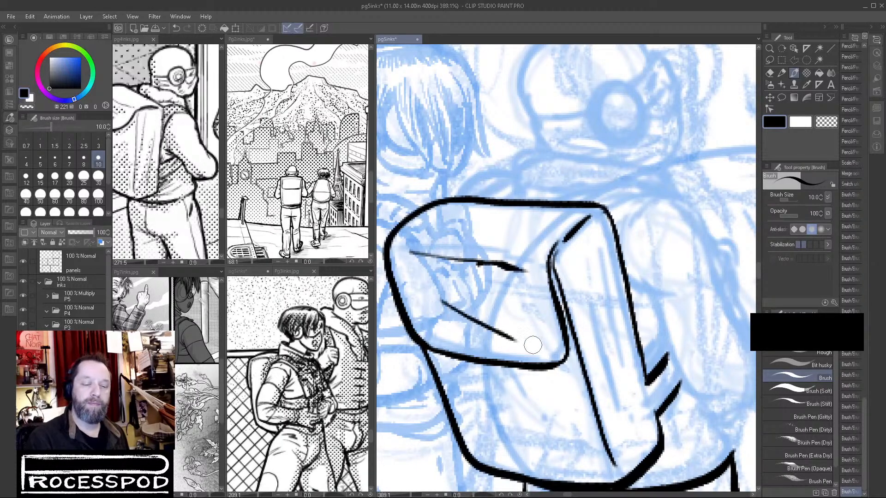
{"action": "left_click_drag", "start_coordinate": [640, 418], "coordinate": [595, 382]}
{"action": "left_click_drag", "start_coordinate": [549, 280], "coordinate": [572, 385]}
{"action": "left_click_drag", "start_coordinate": [557, 226], "coordinate": [570, 327]}
{"action": "scroll", "coordinate": [605, 355], "scroll_direction": "down", "scroll_amount": 4}
{"action": "scroll", "coordinate": [588, 387], "scroll_direction": "down", "scroll_amount": 1}
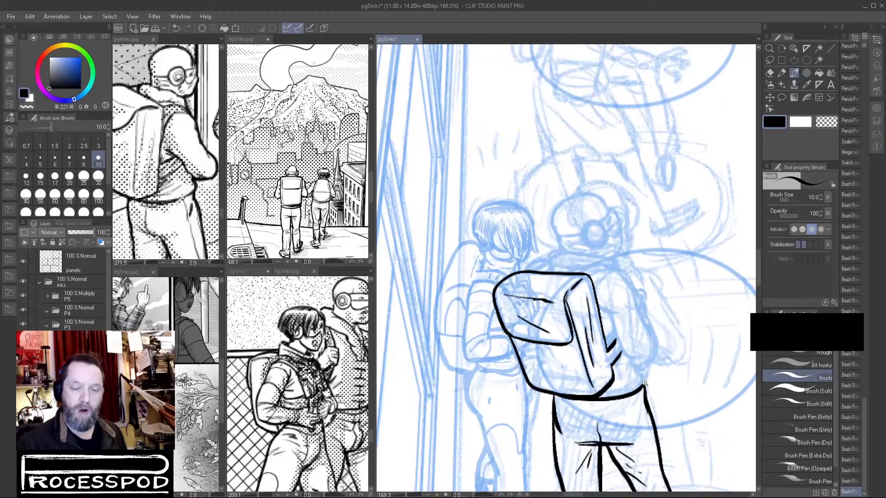
Ink the near arm from shoulder to bent elbow with its inner contour, redoing the shoulder stroke and trimming the lines with transparent color.
{"action": "scroll", "coordinate": [649, 388], "scroll_direction": "up", "scroll_amount": 4}
{"action": "mouse_move", "coordinate": [566, 249]}
{"action": "left_mouse_down"}
{"action": "mouse_move", "coordinate": [585, 261]}
{"action": "mouse_move", "coordinate": [634, 359]}
{"action": "mouse_move", "coordinate": [687, 350]}
{"action": "left_mouse_up"}
{"action": "mouse_move", "coordinate": [560, 138]}
{"action": "left_mouse_down"}
{"action": "mouse_move", "coordinate": [575, 153]}
{"action": "mouse_move", "coordinate": [628, 172]}
{"action": "mouse_move", "coordinate": [646, 198]}
{"action": "left_mouse_up"}
{"action": "key", "text": "ctrl+z"}
{"action": "mouse_move", "coordinate": [576, 143]}
{"action": "left_mouse_down"}
{"action": "mouse_move", "coordinate": [623, 171]}
{"action": "mouse_move", "coordinate": [654, 217]}
{"action": "mouse_move", "coordinate": [661, 253]}
{"action": "left_mouse_up"}
{"action": "mouse_move", "coordinate": [646, 224]}
{"action": "left_mouse_down"}
{"action": "mouse_move", "coordinate": [679, 300]}
{"action": "mouse_move", "coordinate": [692, 299]}
{"action": "mouse_move", "coordinate": [692, 325]}
{"action": "mouse_move", "coordinate": [673, 367]}
{"action": "left_mouse_up"}
{"action": "left_click", "coordinate": [826, 121]}
{"action": "mouse_move", "coordinate": [612, 163]}
{"action": "left_mouse_down"}
{"action": "mouse_move", "coordinate": [634, 194]}
{"action": "mouse_move", "coordinate": [671, 302]}
{"action": "mouse_move", "coordinate": [628, 331]}
{"action": "left_mouse_up"}
{"action": "mouse_move", "coordinate": [702, 340]}
{"action": "left_mouse_down"}
{"action": "mouse_move", "coordinate": [635, 338]}
{"action": "mouse_move", "coordinate": [658, 307]}
{"action": "left_mouse_up"}
Thicken the outer contour of the straight trouser leg from the hip down the thigh in black.
{"action": "left_click_drag", "start_coordinate": [594, 327], "coordinate": [618, 250]}
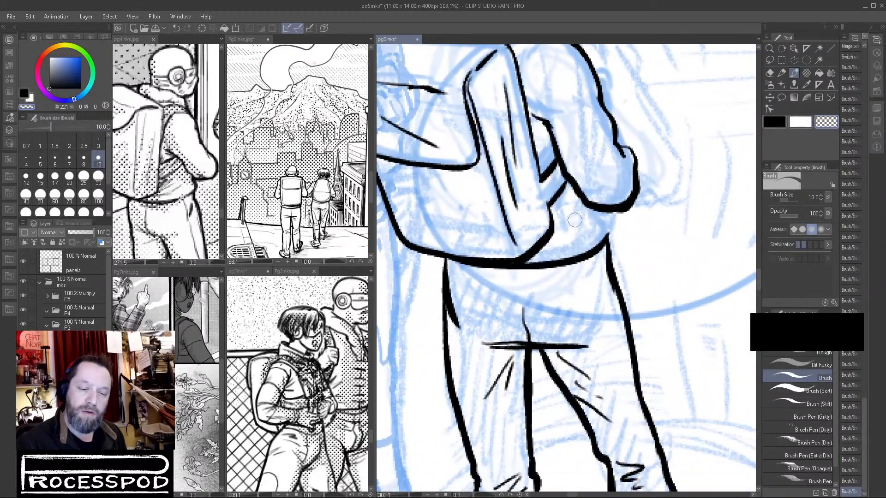
{"action": "left_click", "coordinate": [776, 125]}
{"action": "left_click_drag", "start_coordinate": [443, 256], "coordinate": [445, 329]}
{"action": "left_click_drag", "start_coordinate": [444, 282], "coordinate": [451, 361]}
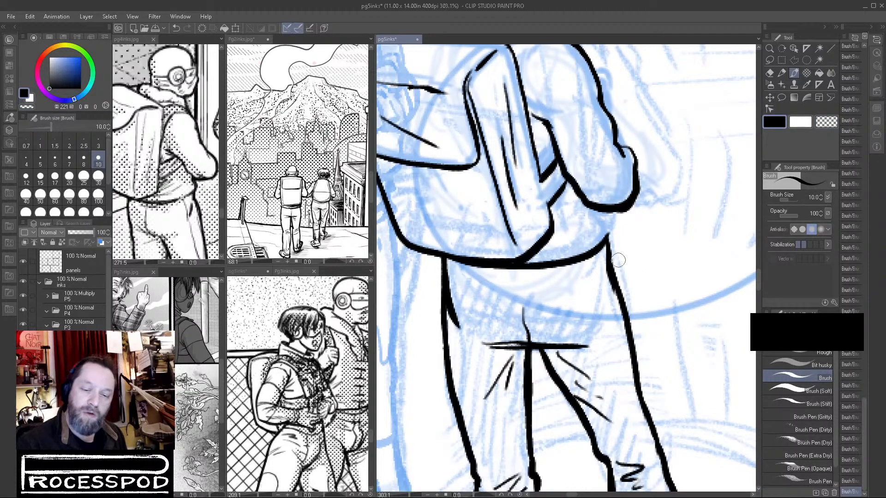
Thin the outer contour of the angled trouser leg and the inner line of the straight leg with transparent color.
{"action": "key", "text": "c"}
{"action": "left_click_drag", "start_coordinate": [609, 271], "coordinate": [624, 330]}
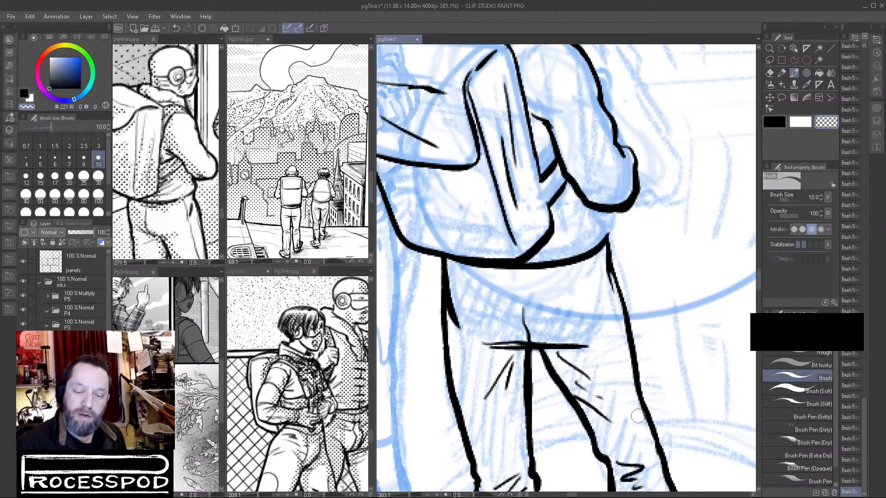
{"action": "left_click_drag", "start_coordinate": [638, 418], "coordinate": [595, 276]}
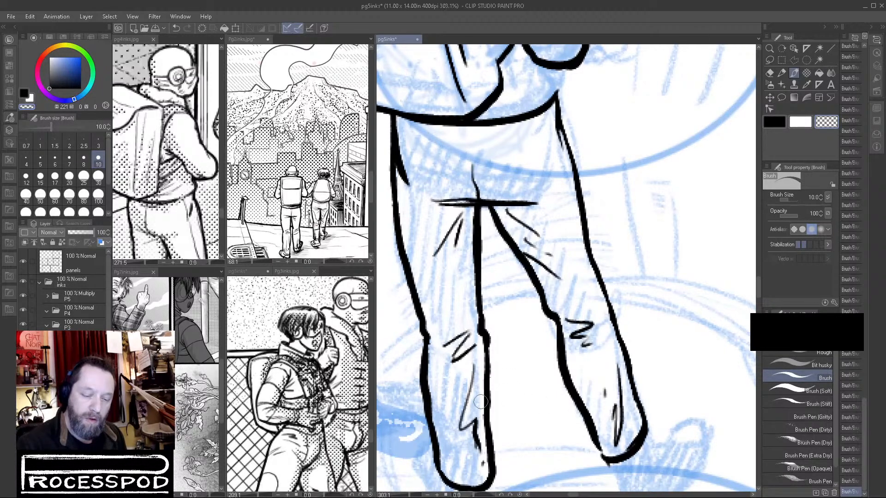
{"action": "left_click_drag", "start_coordinate": [473, 231], "coordinate": [472, 284]}
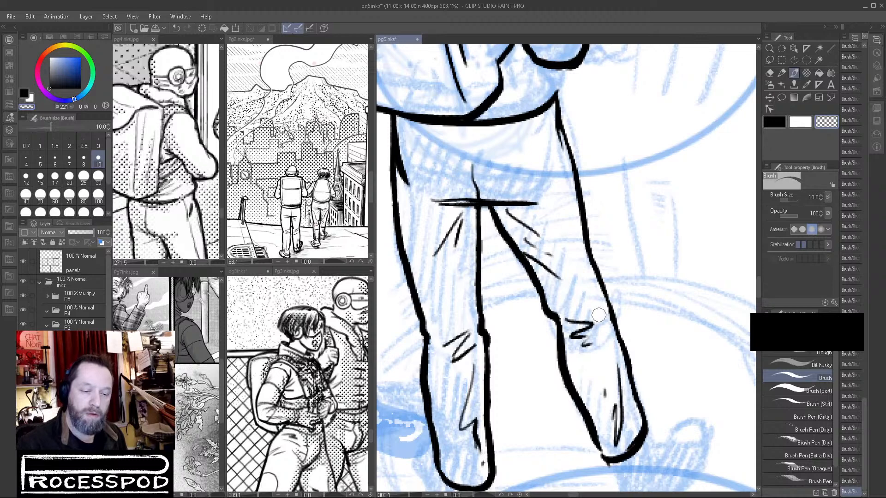
{"action": "scroll", "coordinate": [593, 307], "scroll_direction": "down", "scroll_amount": 6}
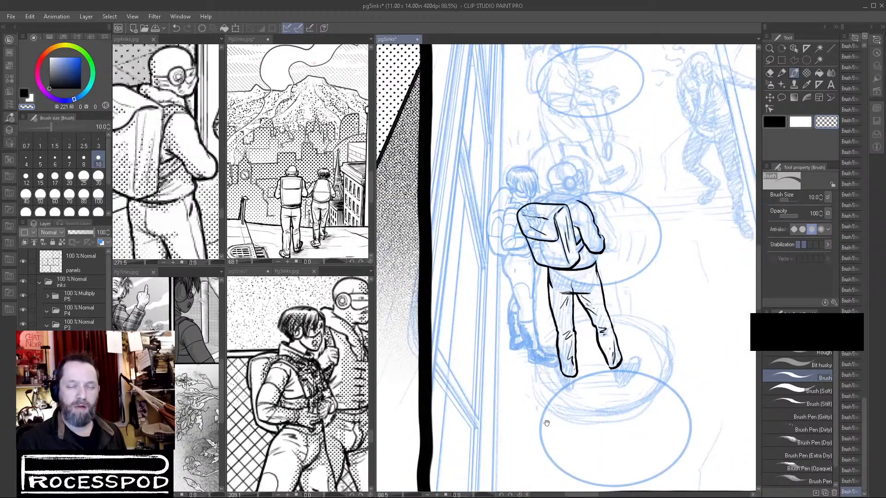
Ink the side of the jacket between the elbow and waist in black, and add a fold line beneath the forearm.
{"action": "left_click", "coordinate": [780, 124]}
{"action": "scroll", "coordinate": [586, 240], "scroll_direction": "up", "scroll_amount": 8}
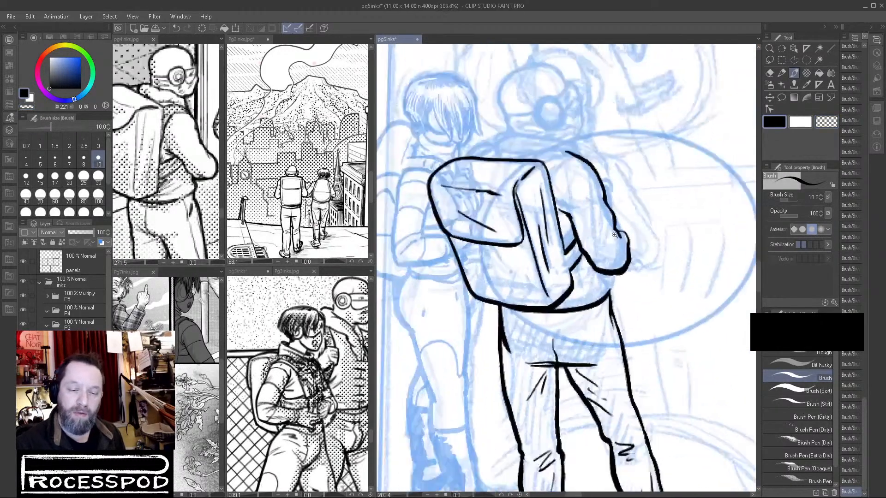
{"action": "mouse_move", "coordinate": [633, 312]}
{"action": "left_mouse_down"}
{"action": "mouse_move", "coordinate": [640, 342]}
{"action": "mouse_move", "coordinate": [638, 321]}
{"action": "left_mouse_up"}
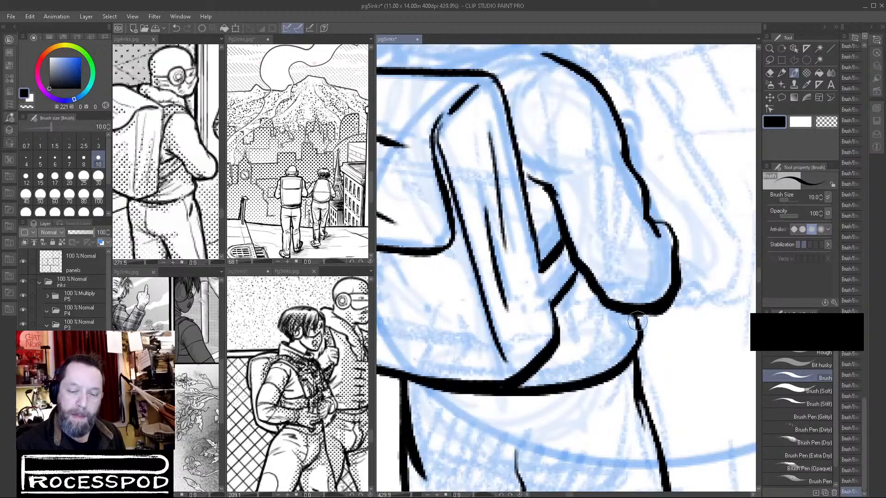
{"action": "left_click_drag", "start_coordinate": [568, 321], "coordinate": [604, 302]}
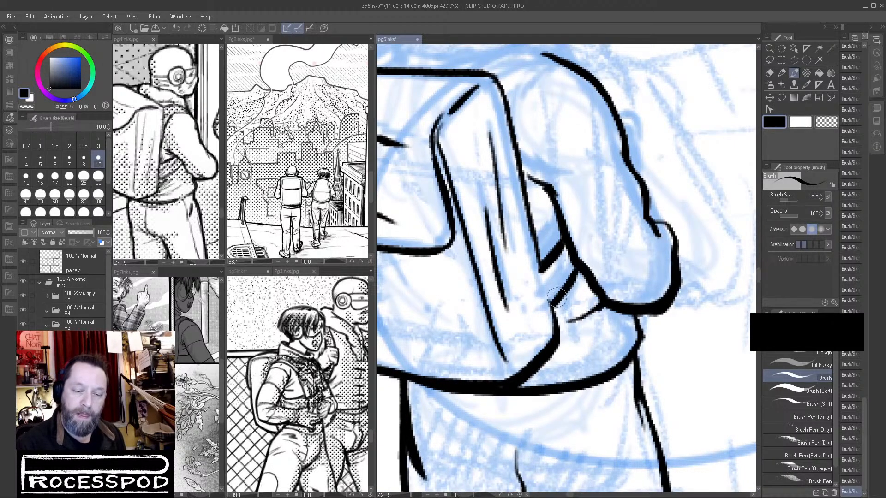
Hatch the narrow gap between the backpack's side and the inner arm with short black shadow strokes.
{"action": "mouse_move", "coordinate": [537, 267]}
{"action": "left_mouse_down"}
{"action": "mouse_move", "coordinate": [545, 291]}
{"action": "mouse_move", "coordinate": [538, 248]}
{"action": "mouse_move", "coordinate": [555, 326]}
{"action": "left_mouse_up"}
{"action": "left_click_drag", "start_coordinate": [545, 282], "coordinate": [566, 264]}
{"action": "left_click_drag", "start_coordinate": [550, 290], "coordinate": [561, 275]}
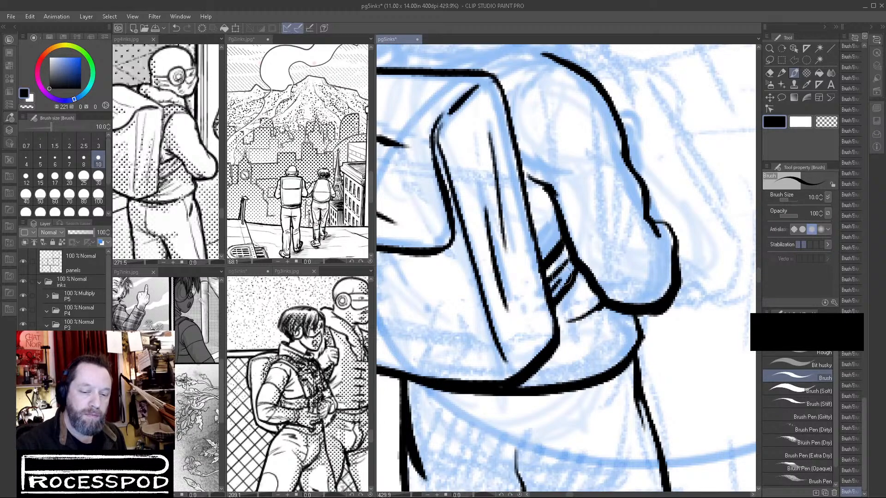
{"action": "mouse_move", "coordinate": [528, 177]}
{"action": "left_mouse_down"}
{"action": "mouse_move", "coordinate": [553, 188]}
{"action": "mouse_move", "coordinate": [554, 211]}
{"action": "left_mouse_up"}
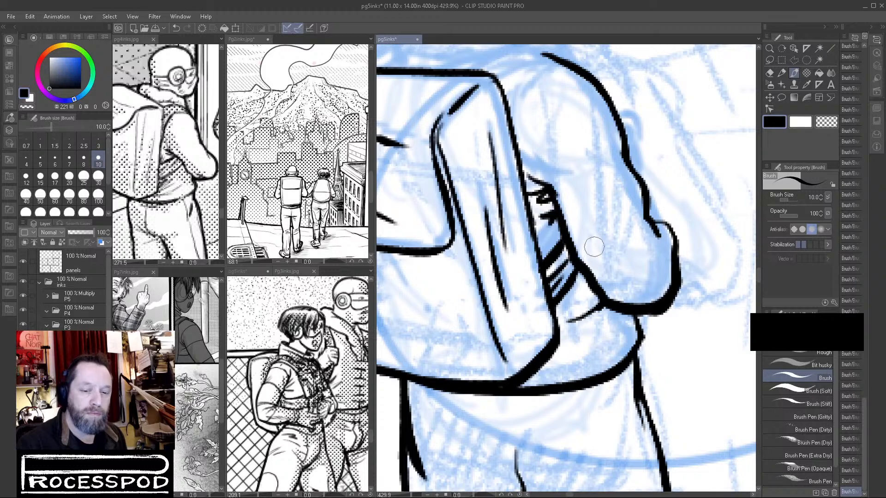
Add a jacket fold near the waist, trim the waist outline with transparent color, and reinforce the elbow contour in black.
{"action": "mouse_move", "coordinate": [592, 352]}
{"action": "left_mouse_down"}
{"action": "mouse_move", "coordinate": [631, 311]}
{"action": "mouse_move", "coordinate": [634, 332]}
{"action": "left_mouse_up"}
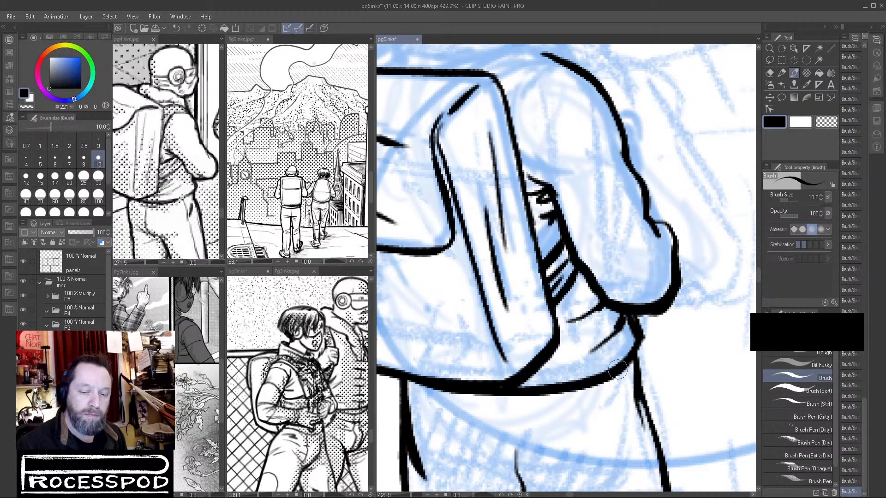
{"action": "left_click", "coordinate": [817, 124]}
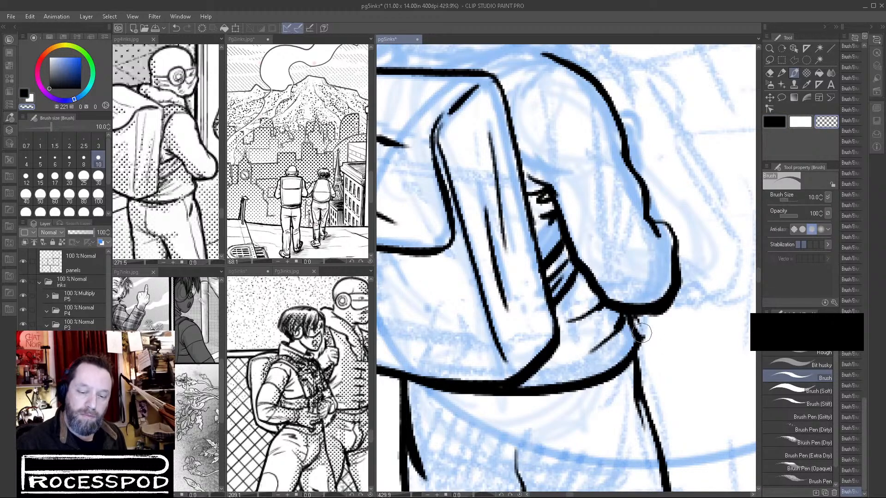
{"action": "left_click", "coordinate": [775, 123]}
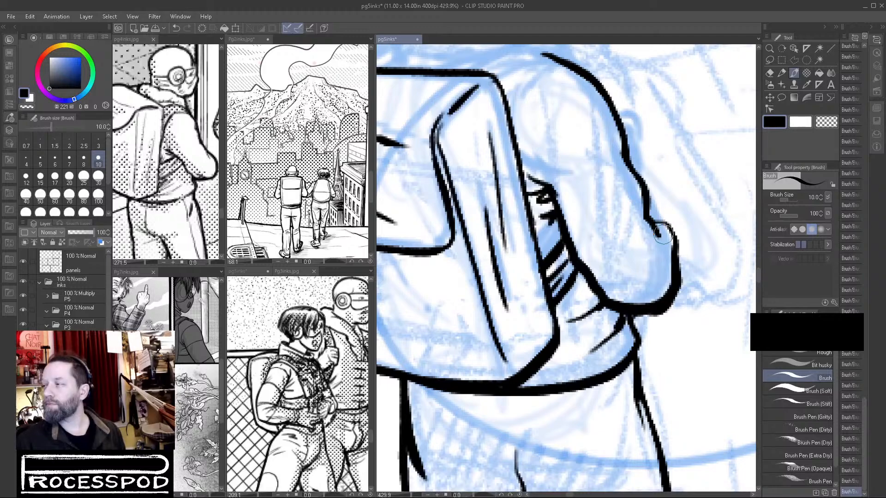
{"action": "left_click_drag", "start_coordinate": [653, 220], "coordinate": [680, 252]}
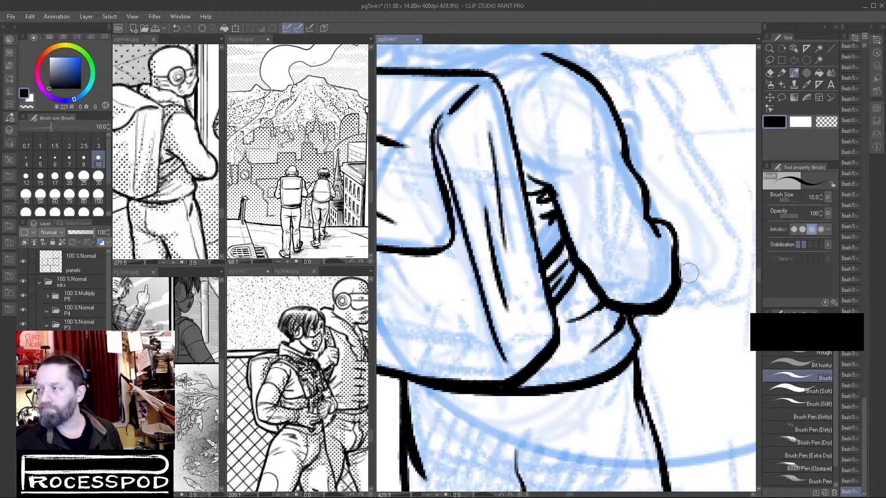
Ink short crease lines across the near arm's sleeve around the inner elbow.
{"action": "left_click_drag", "start_coordinate": [625, 245], "coordinate": [622, 323]}
{"action": "mouse_move", "coordinate": [565, 257]}
{"action": "left_mouse_down"}
{"action": "mouse_move", "coordinate": [605, 239]}
{"action": "mouse_move", "coordinate": [602, 251]}
{"action": "left_mouse_up"}
{"action": "left_click_drag", "start_coordinate": [575, 278], "coordinate": [625, 312]}
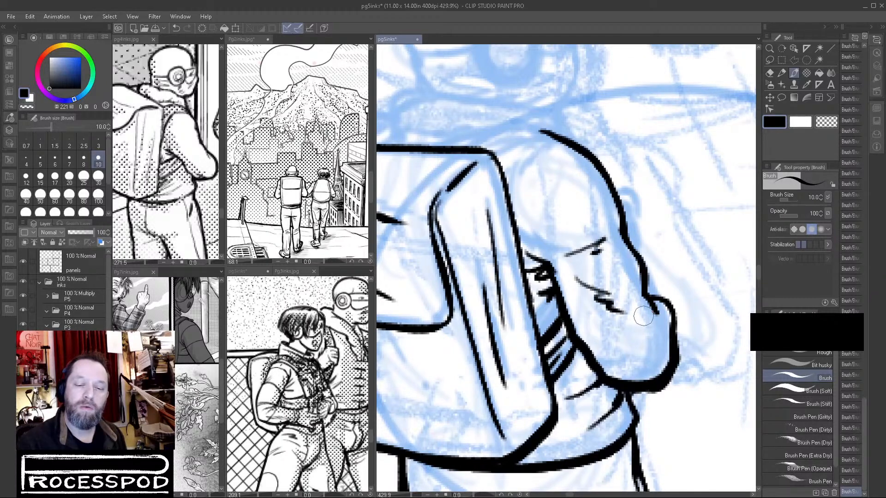
Ink the shoulder and backpack strap curves and the rear and lower edges of the thick collar.
{"action": "mouse_move", "coordinate": [545, 175]}
{"action": "left_mouse_down"}
{"action": "mouse_move", "coordinate": [538, 216]}
{"action": "mouse_move", "coordinate": [551, 189]}
{"action": "mouse_move", "coordinate": [587, 253]}
{"action": "mouse_move", "coordinate": [624, 243]}
{"action": "left_mouse_up"}
{"action": "left_click_drag", "start_coordinate": [533, 248], "coordinate": [610, 275]}
{"action": "left_click_drag", "start_coordinate": [501, 278], "coordinate": [547, 257]}
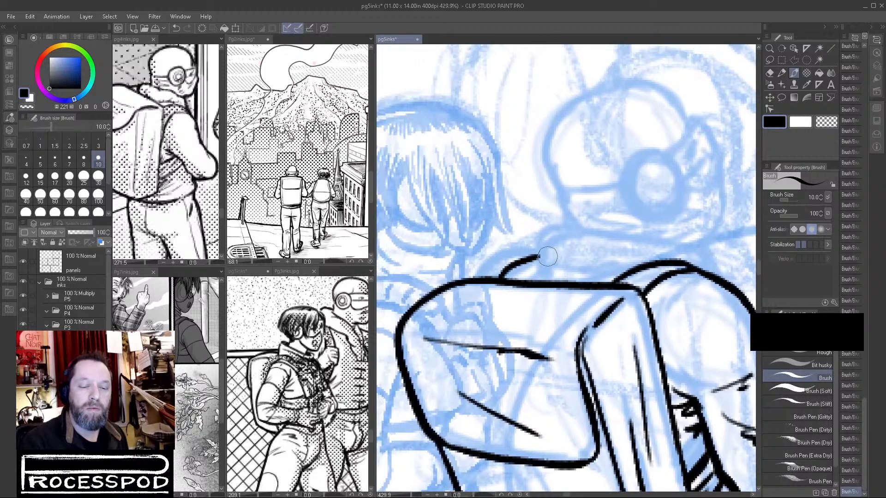
{"action": "mouse_move", "coordinate": [567, 220]}
{"action": "left_mouse_down"}
{"action": "mouse_move", "coordinate": [540, 242]}
{"action": "mouse_move", "coordinate": [548, 263]}
{"action": "mouse_move", "coordinate": [605, 275]}
{"action": "mouse_move", "coordinate": [639, 268]}
{"action": "left_mouse_up"}
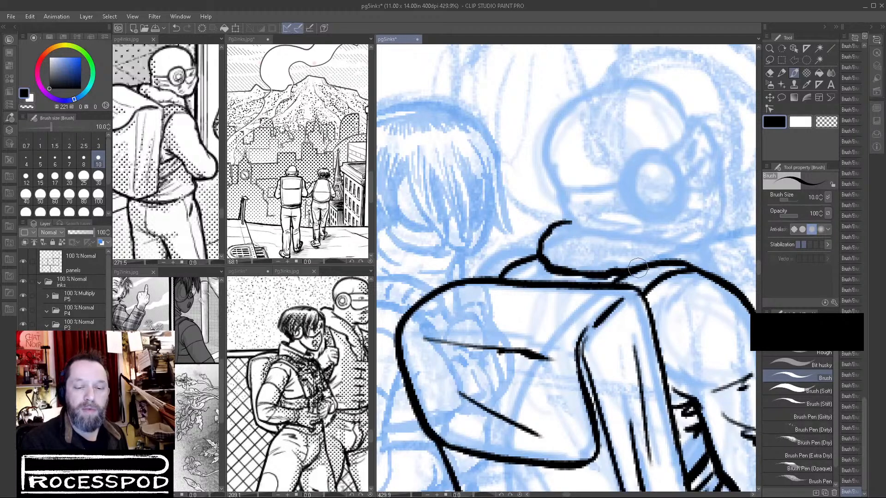
{"action": "left_click_drag", "start_coordinate": [544, 270], "coordinate": [527, 279]}
{"action": "left_click_drag", "start_coordinate": [469, 273], "coordinate": [539, 248]}
{"action": "left_click_drag", "start_coordinate": [734, 280], "coordinate": [690, 307]}
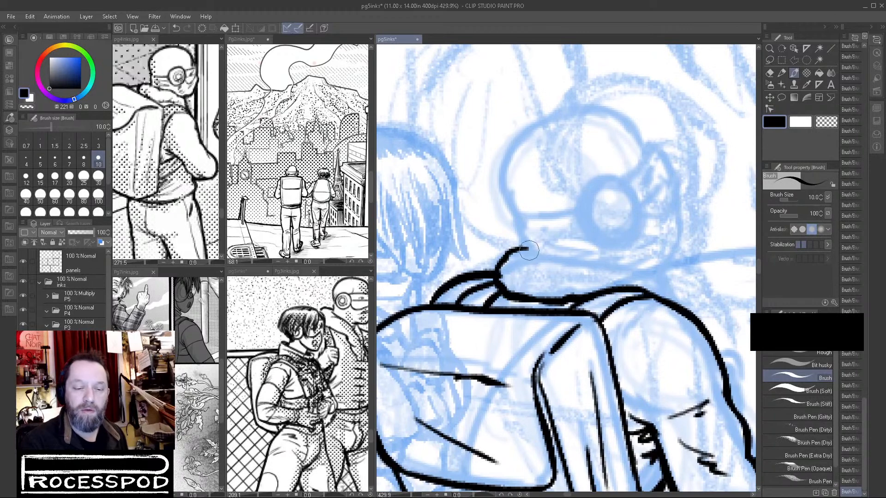
Ink the upper edge of the thick collar down to the shoulder, redoing the first stroke.
{"action": "left_click_drag", "start_coordinate": [541, 254], "coordinate": [641, 274]}
{"action": "key", "text": "ctrl+z"}
{"action": "mouse_move", "coordinate": [533, 252]}
{"action": "left_mouse_down"}
{"action": "mouse_move", "coordinate": [649, 265]}
{"action": "mouse_move", "coordinate": [668, 275]}
{"action": "mouse_move", "coordinate": [654, 270]}
{"action": "mouse_move", "coordinate": [678, 303]}
{"action": "mouse_move", "coordinate": [684, 278]}
{"action": "mouse_move", "coordinate": [687, 323]}
{"action": "left_mouse_up"}
Ink the back of the neck and the rounded outline of the head up to the forehead, redoing the skull stroke.
{"action": "mouse_move", "coordinate": [520, 181]}
{"action": "left_mouse_down"}
{"action": "mouse_move", "coordinate": [503, 241]}
{"action": "mouse_move", "coordinate": [531, 295]}
{"action": "left_mouse_up"}
{"action": "mouse_move", "coordinate": [502, 203]}
{"action": "left_mouse_down"}
{"action": "mouse_move", "coordinate": [529, 168]}
{"action": "mouse_move", "coordinate": [556, 155]}
{"action": "left_mouse_up"}
{"action": "key", "text": "ctrl+z"}
{"action": "mouse_move", "coordinate": [505, 197]}
{"action": "left_mouse_down"}
{"action": "mouse_move", "coordinate": [556, 159]}
{"action": "mouse_move", "coordinate": [586, 155]}
{"action": "mouse_move", "coordinate": [626, 164]}
{"action": "mouse_move", "coordinate": [651, 198]}
{"action": "left_mouse_up"}
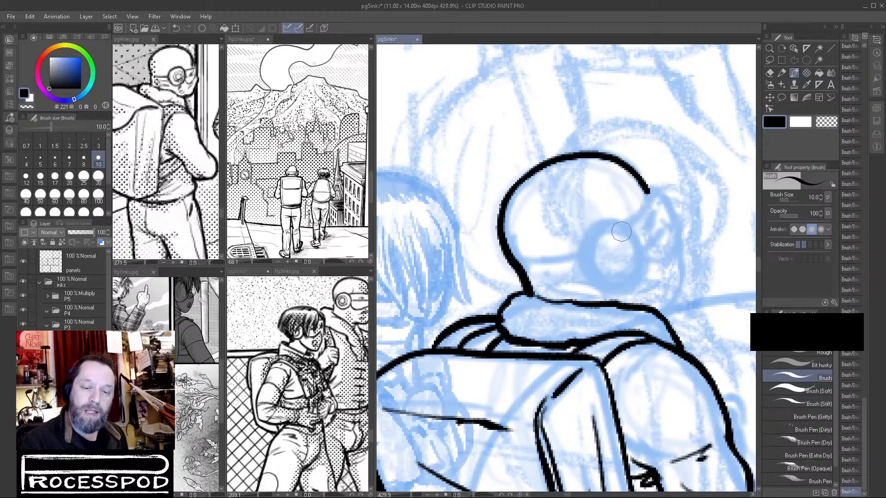
Ink the round earpiece on the side of the head, redoing stray strokes and thickening its lower rim.
{"action": "scroll", "coordinate": [610, 239], "scroll_direction": "up", "scroll_amount": 2}
{"action": "mouse_move", "coordinate": [598, 213]}
{"action": "left_mouse_down"}
{"action": "mouse_move", "coordinate": [569, 262]}
{"action": "mouse_move", "coordinate": [591, 305]}
{"action": "mouse_move", "coordinate": [616, 314]}
{"action": "left_mouse_up"}
{"action": "mouse_move", "coordinate": [580, 229]}
{"action": "left_mouse_down"}
{"action": "mouse_move", "coordinate": [600, 210]}
{"action": "mouse_move", "coordinate": [637, 208]}
{"action": "mouse_move", "coordinate": [679, 249]}
{"action": "mouse_move", "coordinate": [670, 290]}
{"action": "mouse_move", "coordinate": [623, 321]}
{"action": "mouse_move", "coordinate": [572, 297]}
{"action": "left_mouse_up"}
{"action": "key", "text": "ctrl+z"}
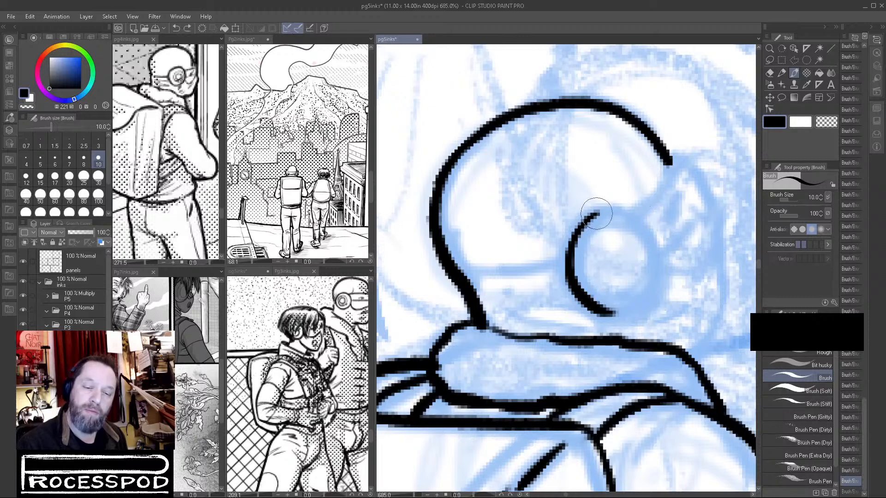
{"action": "mouse_move", "coordinate": [599, 210]}
{"action": "left_mouse_down"}
{"action": "mouse_move", "coordinate": [646, 215]}
{"action": "mouse_move", "coordinate": [676, 252]}
{"action": "mouse_move", "coordinate": [664, 296]}
{"action": "left_mouse_up"}
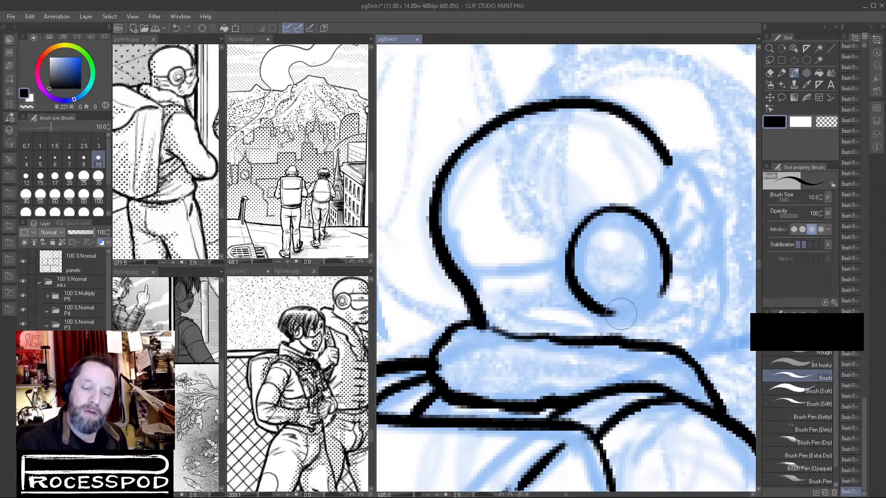
{"action": "mouse_move", "coordinate": [596, 308]}
{"action": "left_mouse_down"}
{"action": "mouse_move", "coordinate": [625, 317]}
{"action": "mouse_move", "coordinate": [657, 302]}
{"action": "mouse_move", "coordinate": [667, 282]}
{"action": "mouse_move", "coordinate": [640, 309]}
{"action": "mouse_move", "coordinate": [604, 315]}
{"action": "left_mouse_up"}
{"action": "key", "text": "ctrl+z"}
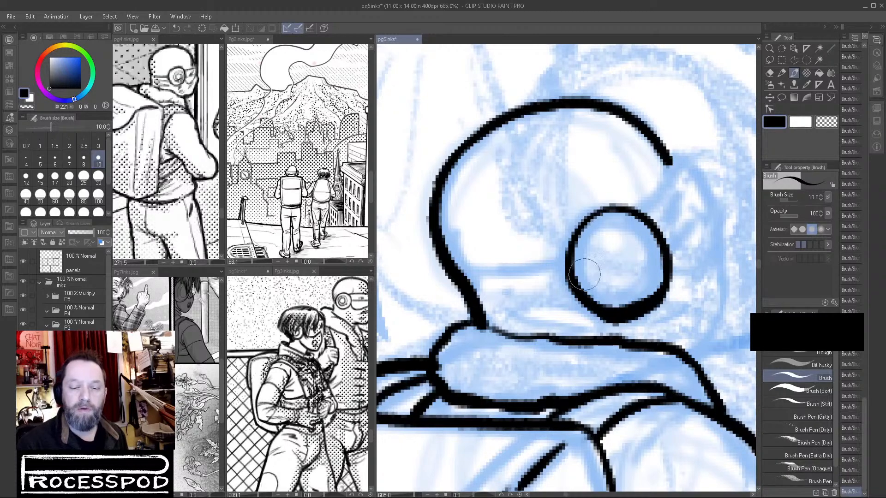
{"action": "mouse_move", "coordinate": [570, 264]}
{"action": "left_mouse_down"}
{"action": "mouse_move", "coordinate": [572, 285]}
{"action": "mouse_move", "coordinate": [614, 315]}
{"action": "left_mouse_up"}
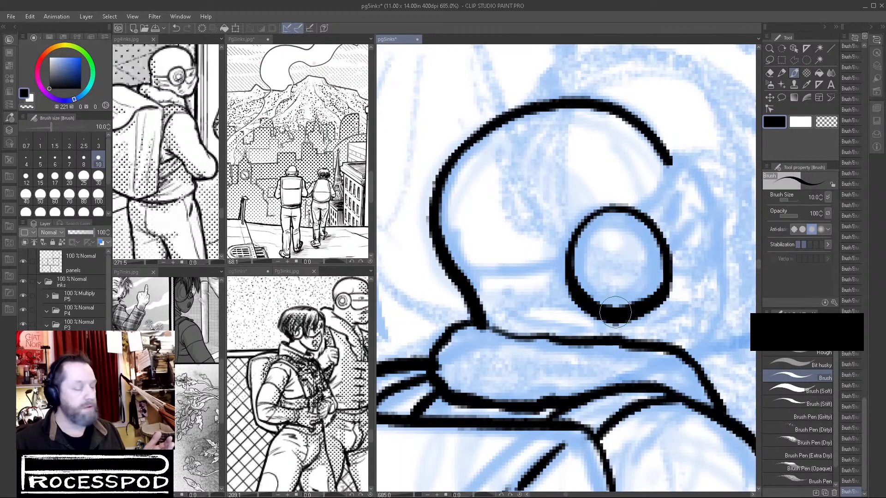
Roughen the collar's lower edge in black and add small texture dots across its surface.
{"action": "mouse_move", "coordinate": [450, 360]}
{"action": "left_mouse_down"}
{"action": "mouse_move", "coordinate": [457, 388]}
{"action": "mouse_move", "coordinate": [482, 402]}
{"action": "mouse_move", "coordinate": [483, 387]}
{"action": "mouse_move", "coordinate": [516, 401]}
{"action": "mouse_move", "coordinate": [630, 377]}
{"action": "left_mouse_up"}
{"action": "left_click", "coordinate": [468, 354]}
{"action": "left_click", "coordinate": [487, 374]}
{"action": "left_click", "coordinate": [507, 373]}
{"action": "left_click", "coordinate": [553, 370]}
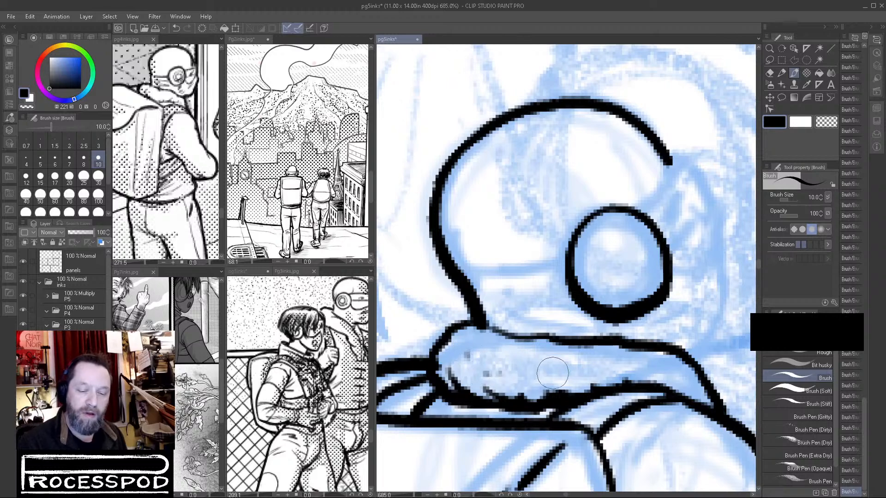
Ink the strap line from the back of the head to the earpiece, redoing it once, and add dark marks beneath it.
{"action": "left_click_drag", "start_coordinate": [482, 279], "coordinate": [568, 260]}
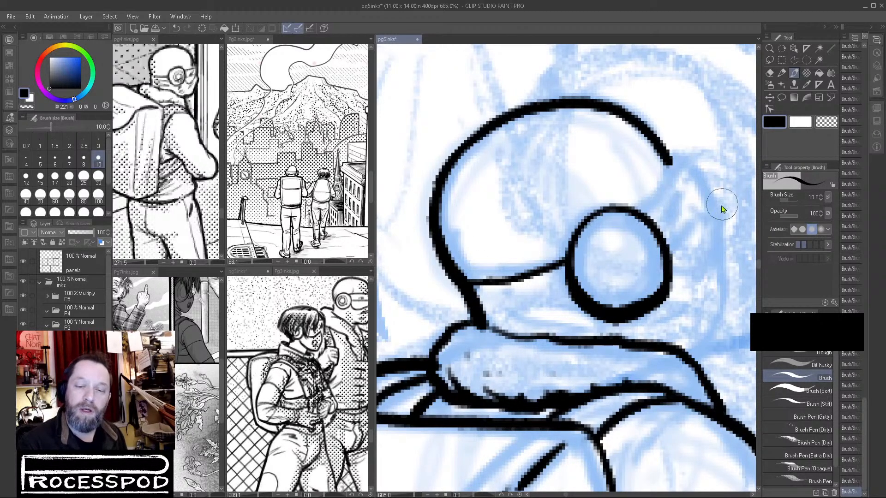
{"action": "key", "text": "ctrl+z"}
{"action": "left_click_drag", "start_coordinate": [481, 294], "coordinate": [570, 276]}
{"action": "left_click_drag", "start_coordinate": [517, 314], "coordinate": [598, 316]}
{"action": "left_click_drag", "start_coordinate": [690, 291], "coordinate": [659, 314]}
{"action": "mouse_move", "coordinate": [463, 339]}
{"action": "left_mouse_down"}
{"action": "mouse_move", "coordinate": [505, 336]}
{"action": "mouse_move", "coordinate": [521, 354]}
{"action": "left_mouse_up"}
Ink the goggles' strap and curved front lens ahead of the earpiece, adding short reflection marks inside the lens.
{"action": "left_click_drag", "start_coordinate": [678, 305], "coordinate": [660, 326]}
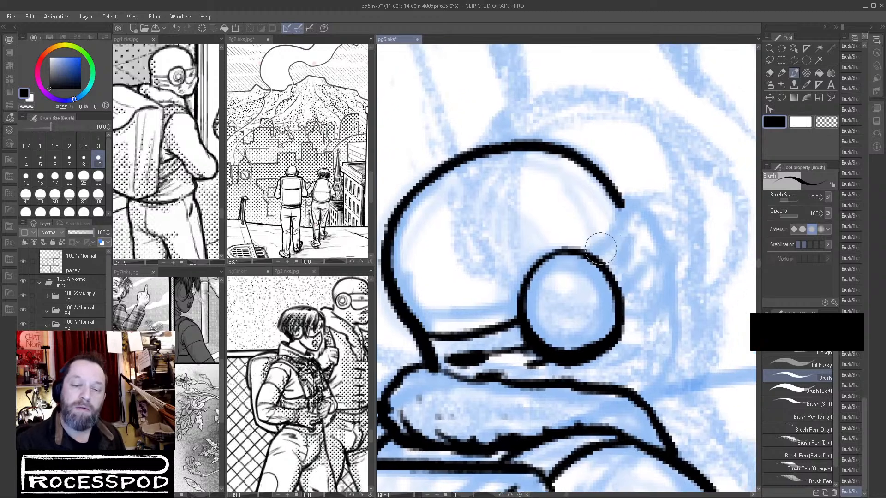
{"action": "mouse_move", "coordinate": [597, 254]}
{"action": "left_mouse_down"}
{"action": "mouse_move", "coordinate": [631, 212]}
{"action": "mouse_move", "coordinate": [630, 175]}
{"action": "mouse_move", "coordinate": [629, 208]}
{"action": "mouse_move", "coordinate": [646, 188]}
{"action": "mouse_move", "coordinate": [644, 197]}
{"action": "mouse_move", "coordinate": [637, 186]}
{"action": "mouse_move", "coordinate": [668, 237]}
{"action": "mouse_move", "coordinate": [672, 294]}
{"action": "left_mouse_up"}
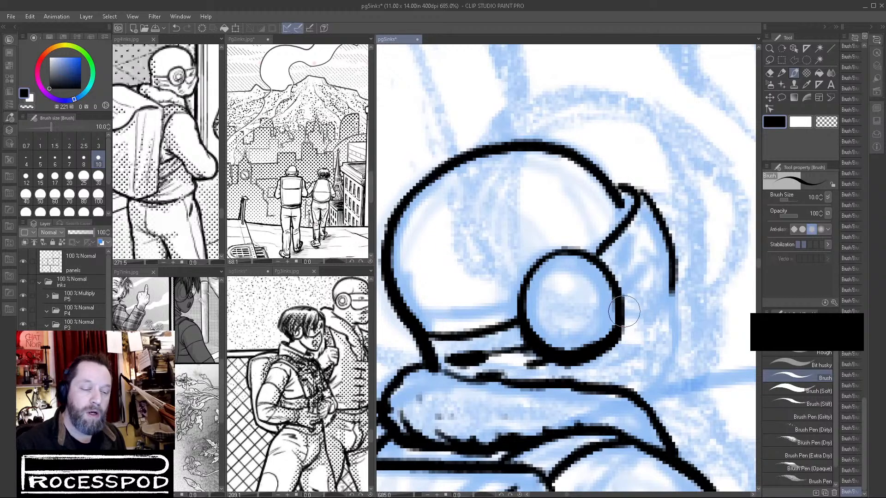
{"action": "mouse_move", "coordinate": [624, 318]}
{"action": "left_mouse_down"}
{"action": "mouse_move", "coordinate": [644, 327]}
{"action": "mouse_move", "coordinate": [669, 310]}
{"action": "mouse_move", "coordinate": [674, 284]}
{"action": "left_mouse_up"}
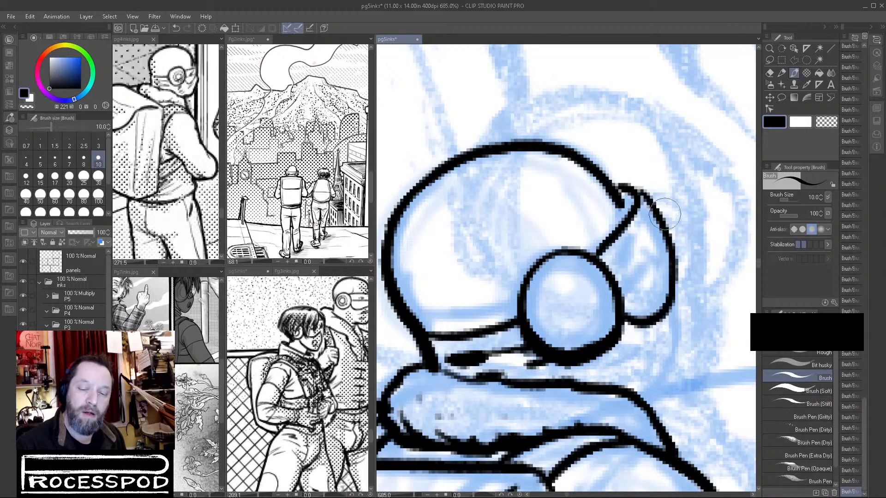
{"action": "mouse_move", "coordinate": [651, 243]}
{"action": "left_mouse_down"}
{"action": "mouse_move", "coordinate": [623, 256]}
{"action": "mouse_move", "coordinate": [628, 247]}
{"action": "mouse_move", "coordinate": [620, 267]}
{"action": "left_mouse_up"}
Ink the lower face down to the collar with crease lines under the earpiece, undoing a trial stroke on the cap.
{"action": "mouse_move", "coordinate": [640, 235]}
{"action": "left_mouse_down"}
{"action": "mouse_move", "coordinate": [662, 284]}
{"action": "mouse_move", "coordinate": [674, 287]}
{"action": "mouse_move", "coordinate": [672, 271]}
{"action": "mouse_move", "coordinate": [673, 283]}
{"action": "mouse_move", "coordinate": [674, 340]}
{"action": "mouse_move", "coordinate": [645, 413]}
{"action": "left_mouse_up"}
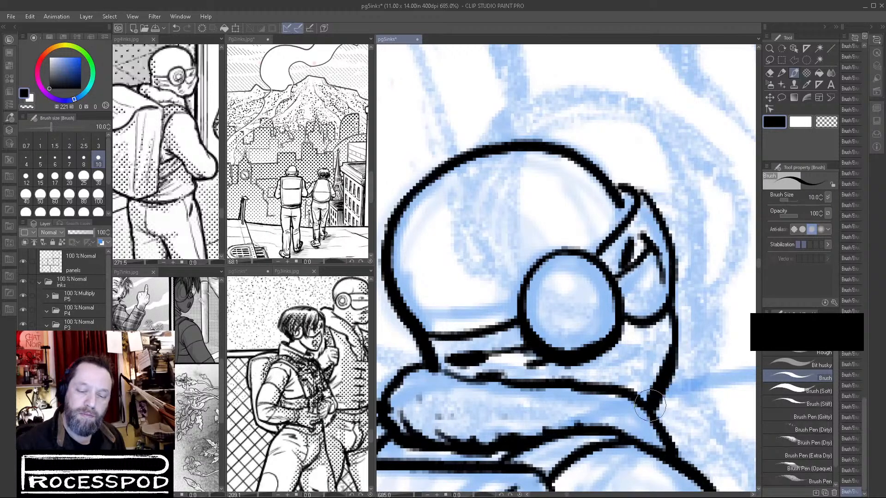
{"action": "left_click_drag", "start_coordinate": [585, 381], "coordinate": [626, 354]}
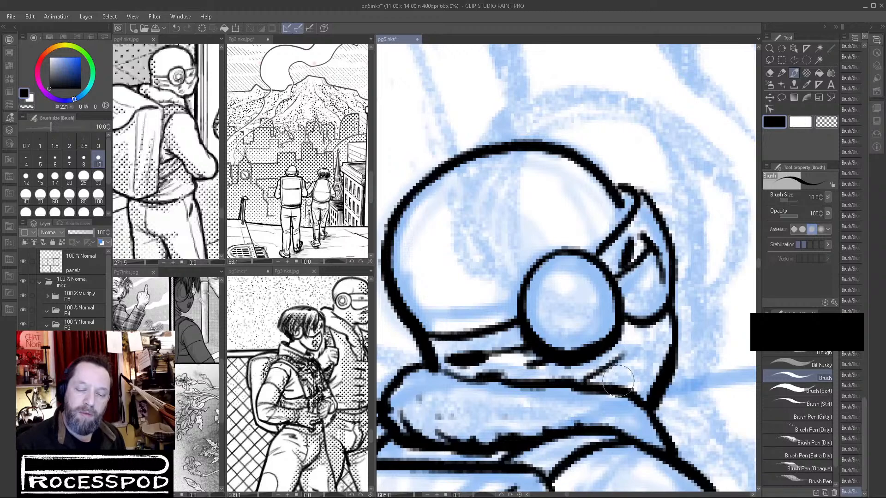
{"action": "left_click_drag", "start_coordinate": [621, 386], "coordinate": [654, 344]}
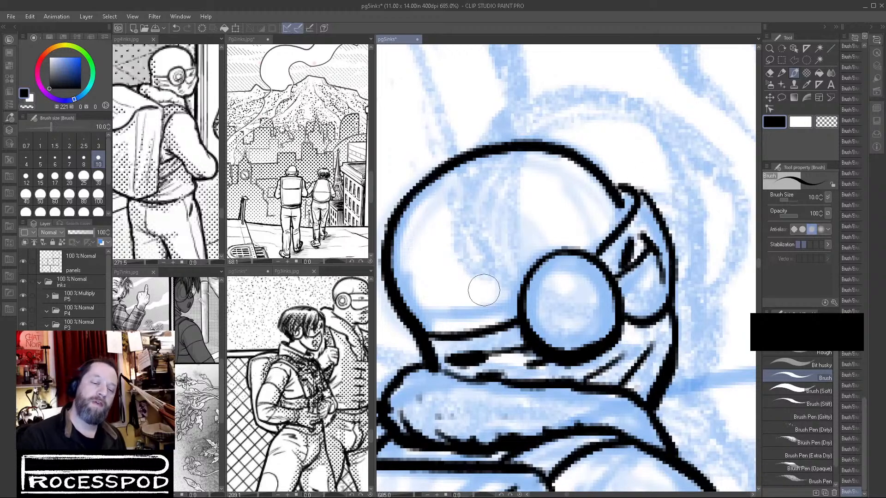
{"action": "left_click_drag", "start_coordinate": [457, 319], "coordinate": [497, 307]}
{"action": "key", "text": "ctrl+z"}
Thicken the front contour of the goggles and lower face, redoing the first stroke, and add more marks inside the lens.
{"action": "mouse_move", "coordinate": [630, 196]}
{"action": "left_mouse_down"}
{"action": "mouse_move", "coordinate": [620, 186]}
{"action": "mouse_move", "coordinate": [655, 203]}
{"action": "mouse_move", "coordinate": [675, 243]}
{"action": "mouse_move", "coordinate": [675, 282]}
{"action": "left_mouse_up"}
{"action": "key", "text": "ctrl+z"}
{"action": "mouse_move", "coordinate": [632, 189]}
{"action": "left_mouse_down"}
{"action": "mouse_move", "coordinate": [669, 216]}
{"action": "mouse_move", "coordinate": [670, 314]}
{"action": "mouse_move", "coordinate": [681, 313]}
{"action": "mouse_move", "coordinate": [649, 313]}
{"action": "mouse_move", "coordinate": [696, 312]}
{"action": "left_mouse_up"}
{"action": "mouse_move", "coordinate": [645, 267]}
{"action": "left_mouse_down"}
{"action": "mouse_move", "coordinate": [633, 296]}
{"action": "mouse_move", "coordinate": [641, 303]}
{"action": "left_mouse_up"}
{"action": "mouse_move", "coordinate": [702, 314]}
{"action": "left_mouse_down"}
{"action": "mouse_move", "coordinate": [682, 318]}
{"action": "mouse_move", "coordinate": [646, 360]}
{"action": "left_mouse_up"}
{"action": "left_click_drag", "start_coordinate": [645, 370], "coordinate": [645, 382]}
{"action": "left_click_drag", "start_coordinate": [708, 352], "coordinate": [707, 226]}
{"action": "left_click_drag", "start_coordinate": [573, 243], "coordinate": [595, 250]}
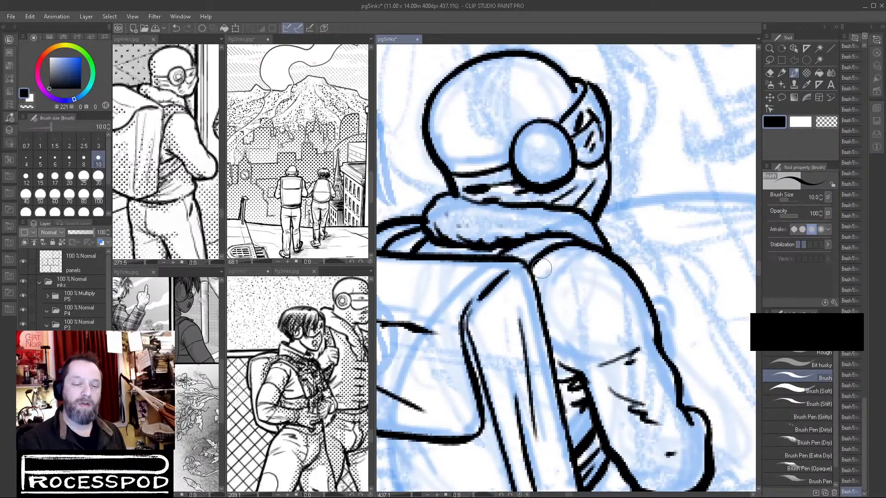
Reinforce the backpack's side edge and ink two short fold lines beneath its flap.
{"action": "left_click_drag", "start_coordinate": [530, 267], "coordinate": [551, 360]}
{"action": "left_click_drag", "start_coordinate": [412, 317], "coordinate": [618, 272]}
{"action": "left_click_drag", "start_coordinate": [661, 424], "coordinate": [522, 225]}
{"action": "left_click_drag", "start_coordinate": [430, 186], "coordinate": [467, 223]}
{"action": "left_click_drag", "start_coordinate": [462, 190], "coordinate": [504, 217]}
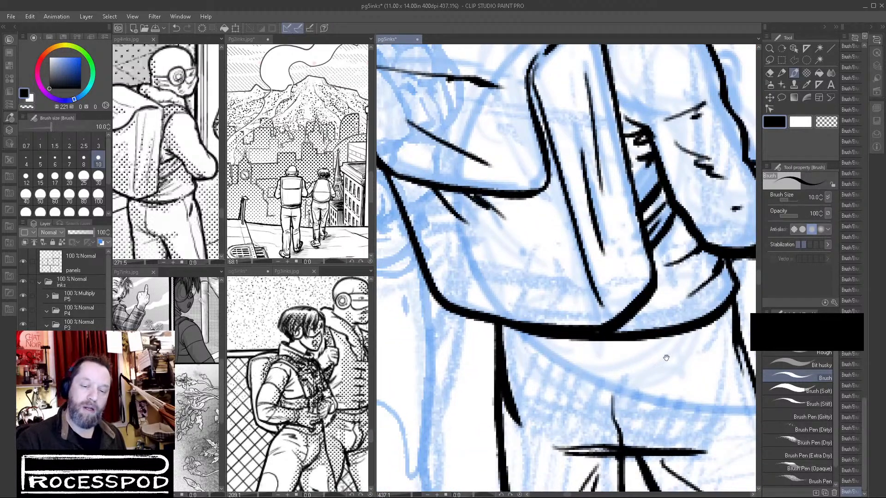
Erase the straight seat line and center seam of the trousers, redraw the seat line as a curve, and trim the inner leg line.
{"action": "mouse_move", "coordinate": [657, 365]}
{"action": "left_mouse_down"}
{"action": "mouse_move", "coordinate": [616, 376]}
{"action": "mouse_move", "coordinate": [668, 376]}
{"action": "left_mouse_up"}
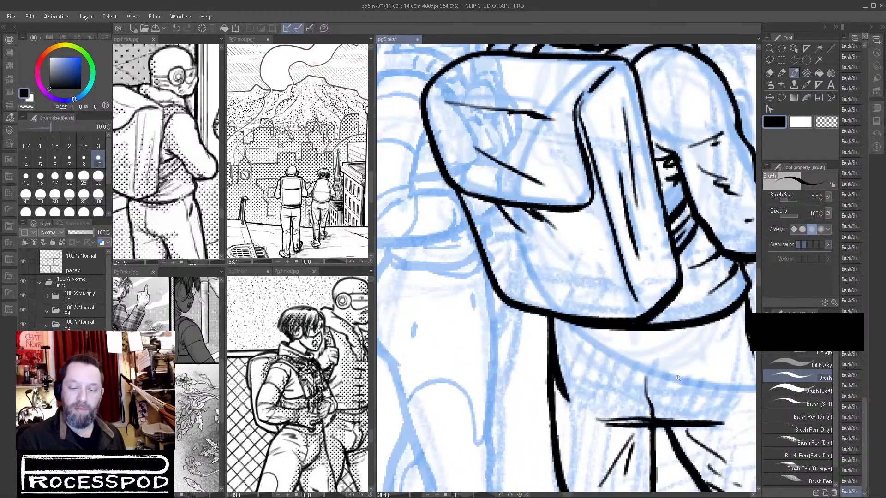
{"action": "key", "text": "ctrl+z"}
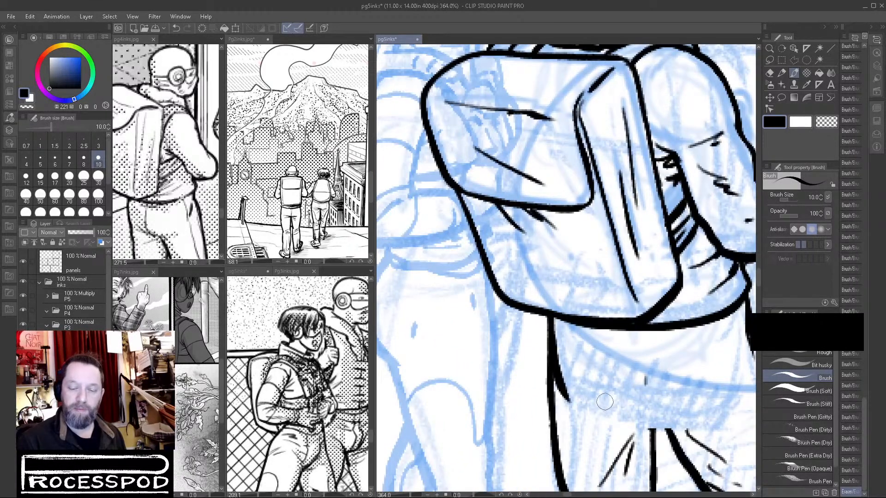
{"action": "mouse_move", "coordinate": [593, 402]}
{"action": "left_mouse_down"}
{"action": "mouse_move", "coordinate": [714, 420]}
{"action": "mouse_move", "coordinate": [618, 380]}
{"action": "mouse_move", "coordinate": [574, 343]}
{"action": "mouse_move", "coordinate": [595, 369]}
{"action": "left_mouse_up"}
{"action": "mouse_move", "coordinate": [571, 342]}
{"action": "left_mouse_down"}
{"action": "mouse_move", "coordinate": [574, 384]}
{"action": "mouse_move", "coordinate": [565, 241]}
{"action": "left_mouse_up"}
{"action": "left_click_drag", "start_coordinate": [565, 201], "coordinate": [569, 348]}
{"action": "left_click", "coordinate": [826, 126]}
{"action": "left_click_drag", "start_coordinate": [558, 234], "coordinate": [560, 343]}
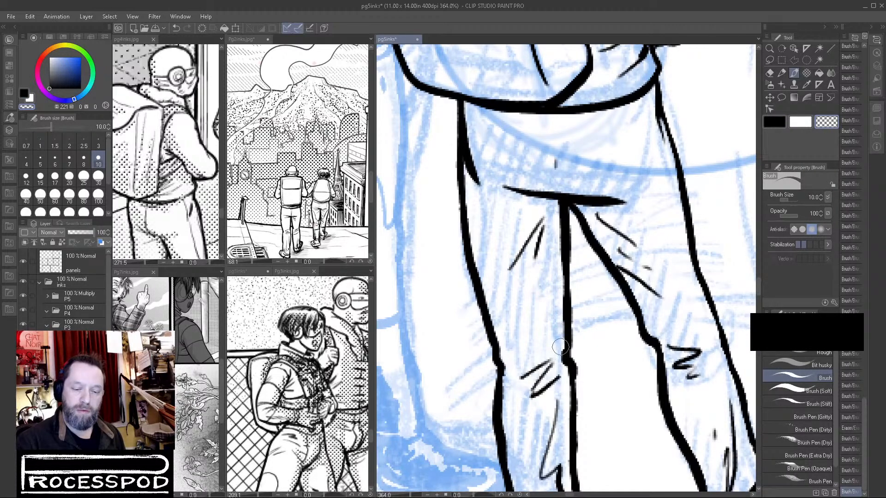
Add small black contour strokes to the figure's upper body beyond the near sleeve and trim them with transparent color.
{"action": "scroll", "coordinate": [613, 365], "scroll_direction": "down", "scroll_amount": 4}
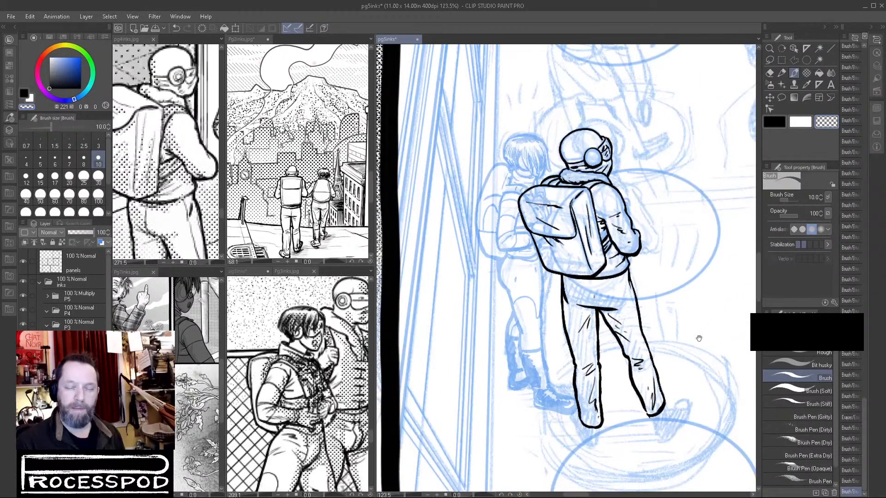
{"action": "left_click_drag", "start_coordinate": [699, 338], "coordinate": [686, 349]}
{"action": "scroll", "coordinate": [588, 329], "scroll_direction": "up", "scroll_amount": 3}
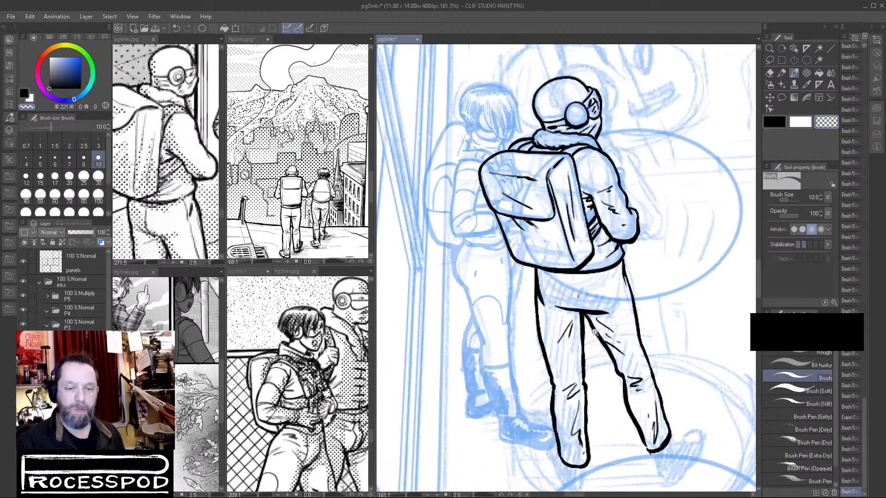
{"action": "scroll", "coordinate": [677, 281], "scroll_direction": "down", "scroll_amount": 4}
{"action": "left_click_drag", "start_coordinate": [694, 318], "coordinate": [650, 298]}
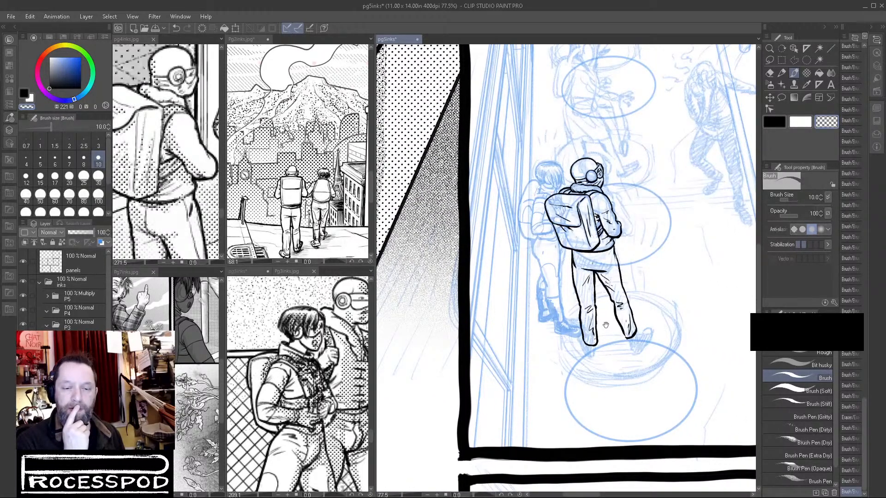
{"action": "left_click", "coordinate": [775, 122]}
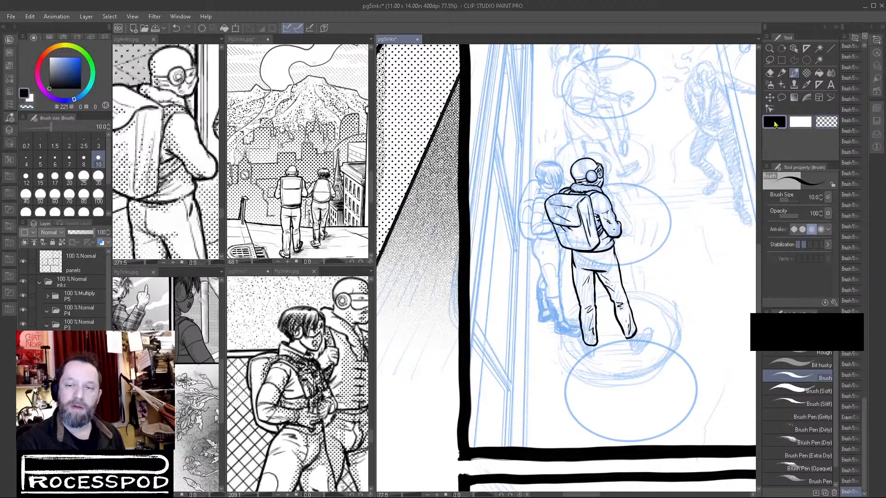
{"action": "scroll", "coordinate": [630, 215], "scroll_direction": "up", "scroll_amount": 6}
{"action": "mouse_move", "coordinate": [621, 102]}
{"action": "left_mouse_down"}
{"action": "mouse_move", "coordinate": [652, 122]}
{"action": "mouse_move", "coordinate": [646, 178]}
{"action": "left_mouse_up"}
{"action": "mouse_move", "coordinate": [628, 121]}
{"action": "left_mouse_down"}
{"action": "mouse_move", "coordinate": [671, 226]}
{"action": "mouse_move", "coordinate": [664, 223]}
{"action": "mouse_move", "coordinate": [687, 248]}
{"action": "left_mouse_up"}
{"action": "left_click", "coordinate": [821, 124]}
{"action": "left_click_drag", "start_coordinate": [646, 200], "coordinate": [667, 229]}
{"action": "left_click", "coordinate": [649, 287], "text": "ctrl+alt"}
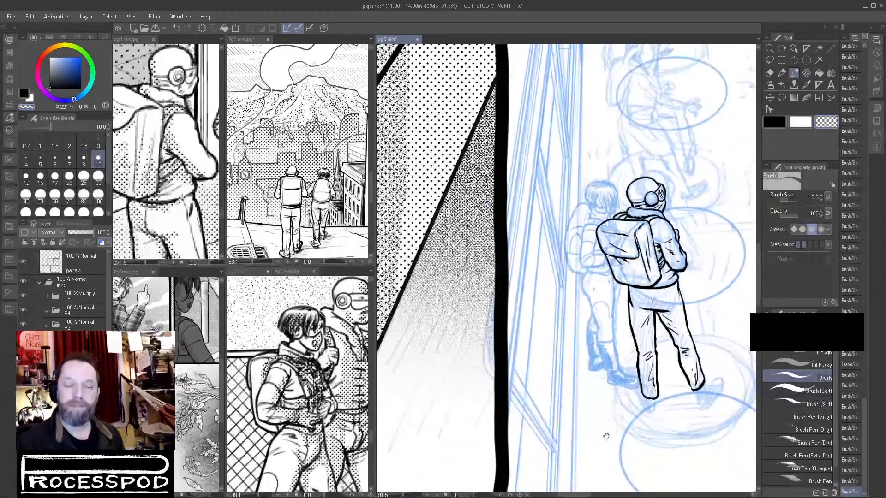
Nudge the layer with the inked backpack figure slightly over the sketch using the Move layer tool.
{"action": "mouse_move", "coordinate": [699, 335]}
{"action": "left_mouse_down"}
{"action": "mouse_move", "coordinate": [641, 328]}
{"action": "mouse_move", "coordinate": [627, 308]}
{"action": "mouse_move", "coordinate": [615, 309]}
{"action": "left_mouse_up"}
{"action": "left_click", "coordinate": [770, 97]}
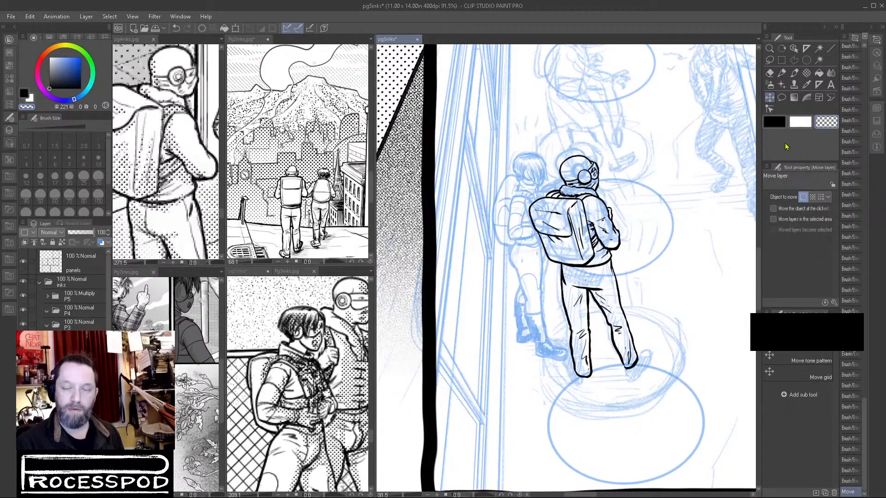
{"action": "scroll", "coordinate": [628, 363], "scroll_direction": "up", "scroll_amount": 5}
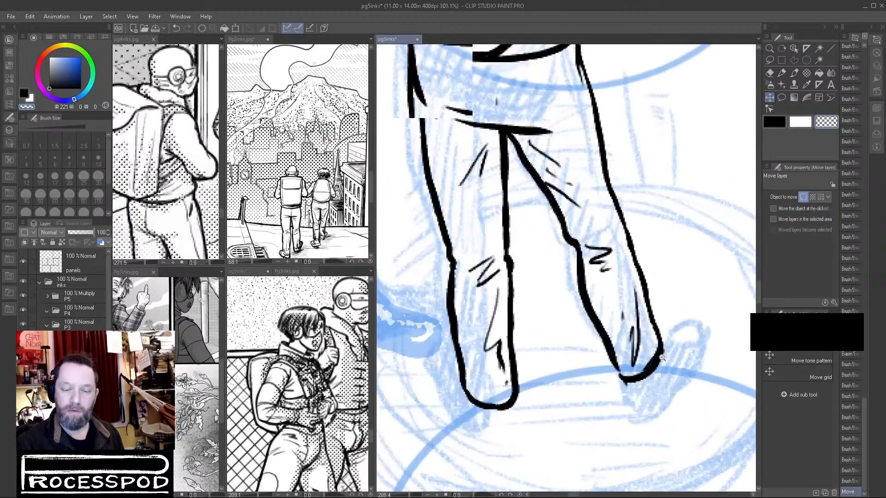
{"action": "left_click_drag", "start_coordinate": [658, 334], "coordinate": [629, 275]}
Bring the walking figures' boots into view on the reference page to examine their construction.
{"action": "left_click", "coordinate": [326, 324]}
{"action": "left_click_drag", "start_coordinate": [335, 386], "coordinate": [289, 270]}
{"action": "left_click_drag", "start_coordinate": [276, 408], "coordinate": [354, 358]}
{"action": "left_click_drag", "start_coordinate": [251, 362], "coordinate": [320, 356]}
Ink the outline of the outward-turned shoe below the bent trouser leg with the 10.0 Brush in black.
{"action": "left_click", "coordinate": [572, 301]}
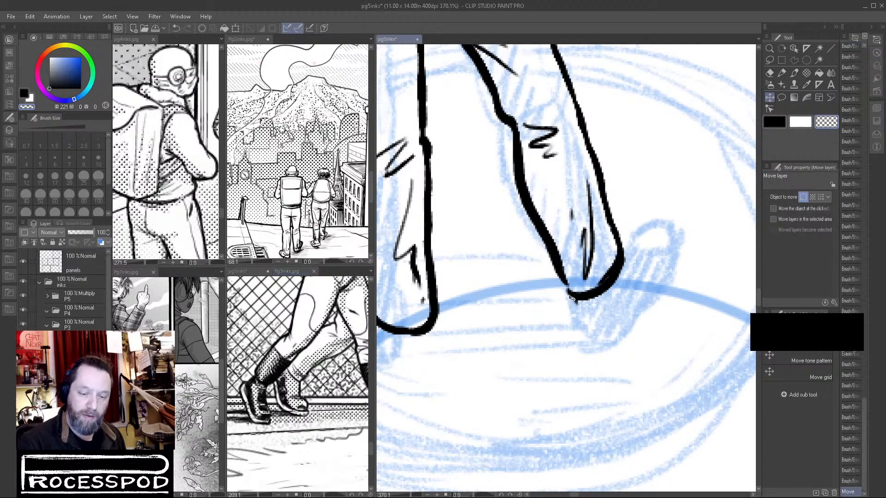
{"action": "left_click_drag", "start_coordinate": [580, 301], "coordinate": [558, 316]}
{"action": "left_click_drag", "start_coordinate": [578, 280], "coordinate": [587, 292]}
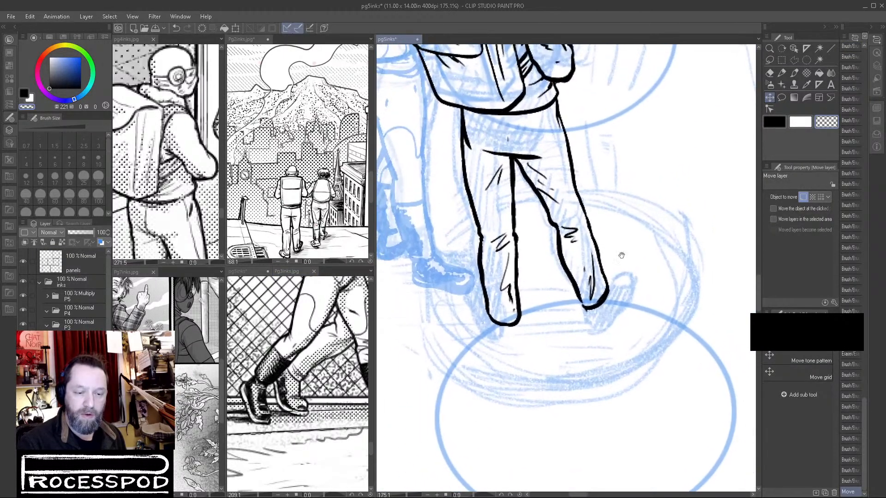
{"action": "left_click", "coordinate": [795, 75]}
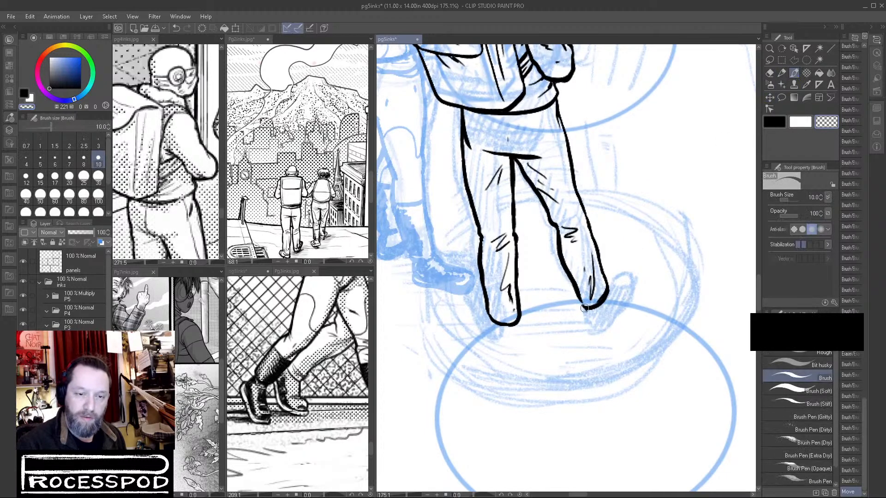
{"action": "left_click", "coordinate": [778, 127]}
{"action": "mouse_move", "coordinate": [584, 313]}
{"action": "left_mouse_down"}
{"action": "mouse_move", "coordinate": [577, 294]}
{"action": "mouse_move", "coordinate": [580, 306]}
{"action": "mouse_move", "coordinate": [606, 305]}
{"action": "mouse_move", "coordinate": [585, 298]}
{"action": "mouse_move", "coordinate": [597, 274]}
{"action": "left_mouse_up"}
{"action": "mouse_move", "coordinate": [602, 275]}
{"action": "left_mouse_down"}
{"action": "mouse_move", "coordinate": [586, 316]}
{"action": "mouse_move", "coordinate": [595, 335]}
{"action": "left_mouse_up"}
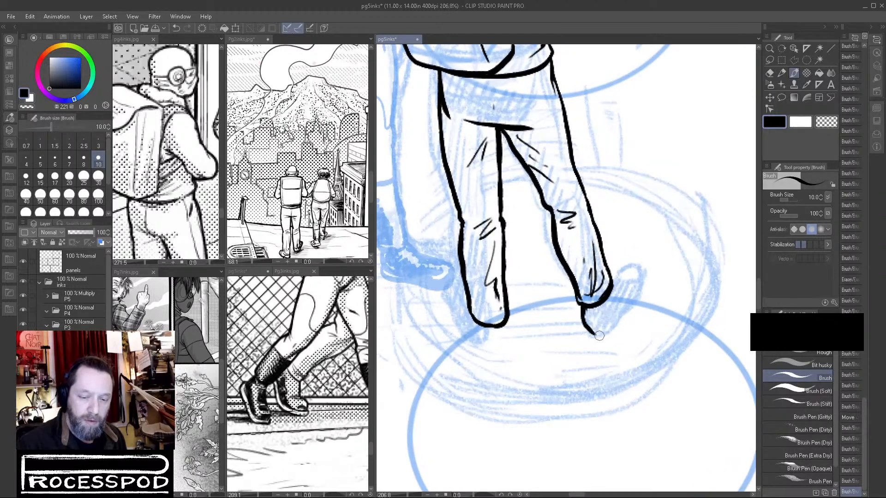
{"action": "mouse_move", "coordinate": [614, 282]}
{"action": "left_mouse_down"}
{"action": "mouse_move", "coordinate": [634, 281]}
{"action": "mouse_move", "coordinate": [626, 266]}
{"action": "mouse_move", "coordinate": [642, 271]}
{"action": "left_mouse_up"}
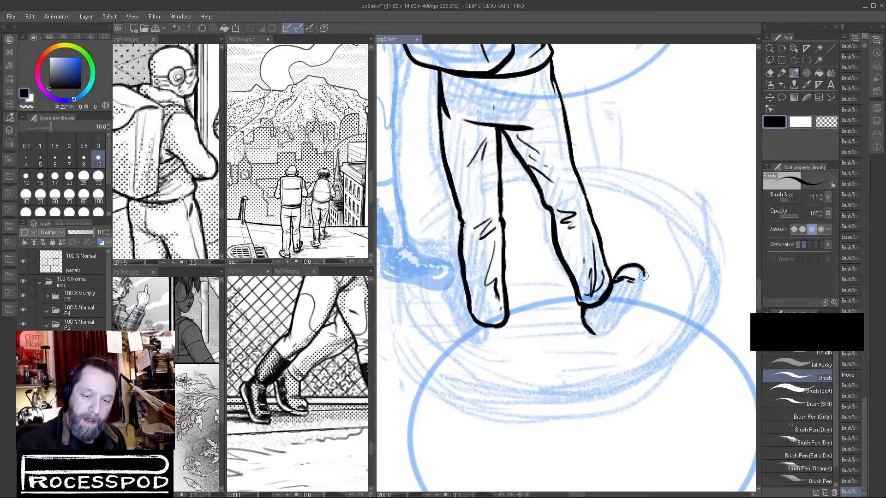
{"action": "mouse_move", "coordinate": [631, 305]}
{"action": "left_mouse_down"}
{"action": "mouse_move", "coordinate": [590, 334]}
{"action": "mouse_move", "coordinate": [603, 336]}
{"action": "left_mouse_up"}
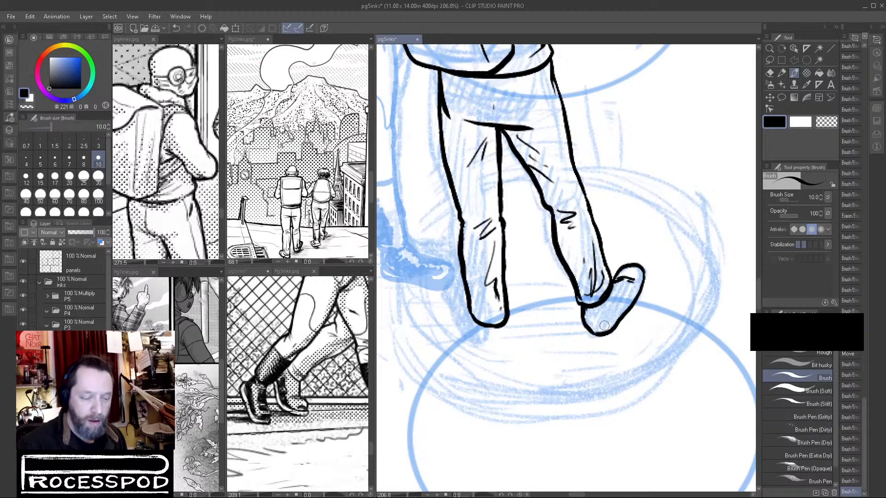
Add crease marks inside the outward-turned shoe, undoing the toe marks and redrawing them as a simpler line.
{"action": "mouse_move", "coordinate": [612, 298]}
{"action": "left_mouse_down"}
{"action": "mouse_move", "coordinate": [600, 325]}
{"action": "mouse_move", "coordinate": [590, 316]}
{"action": "mouse_move", "coordinate": [618, 324]}
{"action": "mouse_move", "coordinate": [600, 324]}
{"action": "left_mouse_up"}
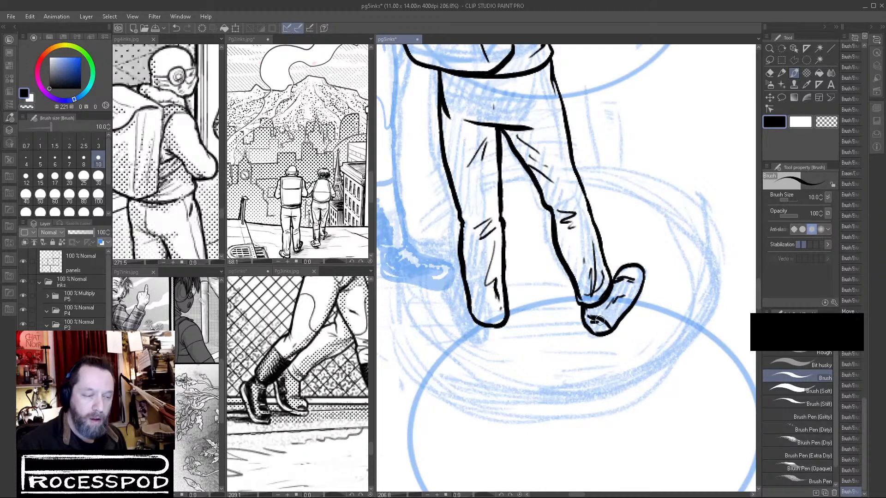
{"action": "key", "text": "ctrl+z"}
{"action": "key", "text": "ctrl+z"}
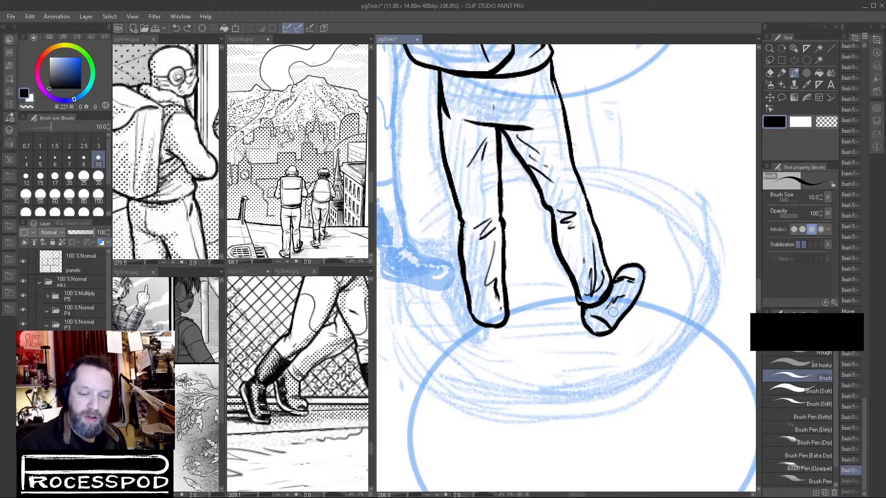
{"action": "key", "text": "ctrl+z"}
{"action": "mouse_move", "coordinate": [596, 316]}
{"action": "left_mouse_down"}
{"action": "mouse_move", "coordinate": [614, 321]}
{"action": "mouse_move", "coordinate": [586, 323]}
{"action": "mouse_move", "coordinate": [605, 334]}
{"action": "left_mouse_up"}
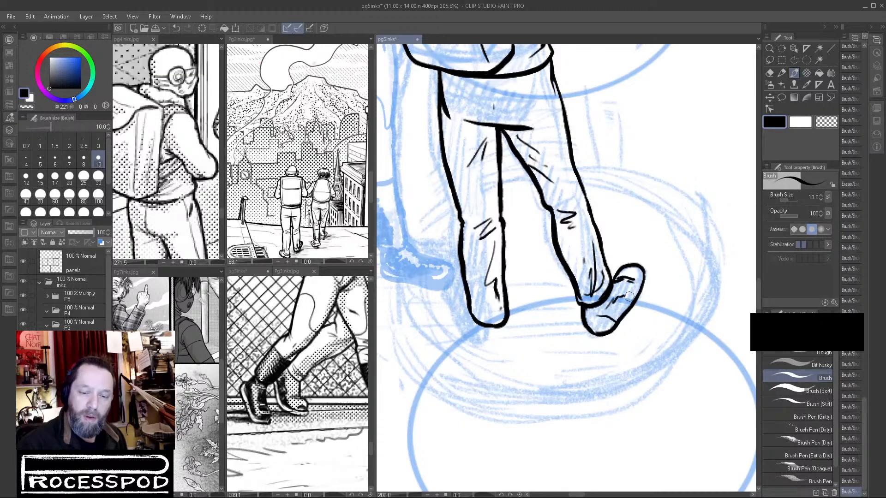
Ink the sole around the outward-turned shoe, redoing its outer edge and closing the contour around the tip.
{"action": "mouse_move", "coordinate": [612, 297]}
{"action": "left_mouse_down"}
{"action": "mouse_move", "coordinate": [635, 276]}
{"action": "mouse_move", "coordinate": [626, 275]}
{"action": "mouse_move", "coordinate": [637, 287]}
{"action": "mouse_move", "coordinate": [587, 341]}
{"action": "mouse_move", "coordinate": [583, 332]}
{"action": "mouse_move", "coordinate": [592, 344]}
{"action": "mouse_move", "coordinate": [623, 333]}
{"action": "mouse_move", "coordinate": [615, 337]}
{"action": "mouse_move", "coordinate": [642, 301]}
{"action": "mouse_move", "coordinate": [648, 270]}
{"action": "mouse_move", "coordinate": [635, 307]}
{"action": "left_mouse_up"}
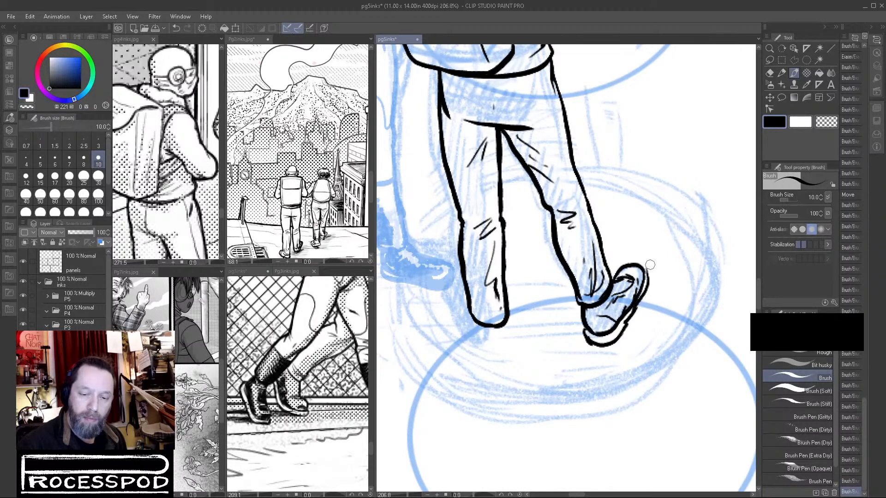
{"action": "key", "text": "ctrl+z"}
{"action": "left_click_drag", "start_coordinate": [648, 272], "coordinate": [629, 315]}
{"action": "scroll", "coordinate": [642, 281], "scroll_direction": "up", "scroll_amount": 2}
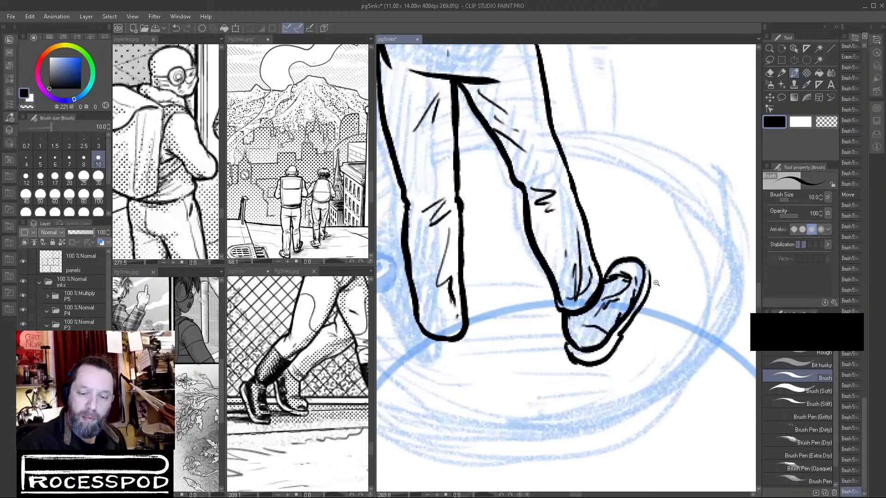
{"action": "mouse_move", "coordinate": [646, 261]}
{"action": "left_mouse_down"}
{"action": "mouse_move", "coordinate": [653, 284]}
{"action": "mouse_move", "coordinate": [617, 344]}
{"action": "left_mouse_up"}
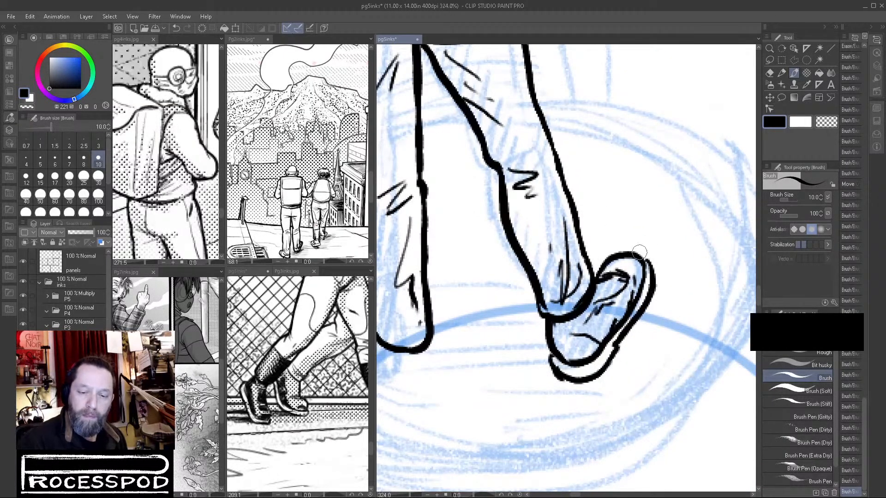
{"action": "left_click_drag", "start_coordinate": [637, 254], "coordinate": [655, 296]}
Ink lace lines on the outward-turned shoe and trim the marks and contour with transparent color.
{"action": "mouse_move", "coordinate": [606, 257]}
{"action": "left_mouse_down"}
{"action": "mouse_move", "coordinate": [590, 281]}
{"action": "mouse_move", "coordinate": [614, 256]}
{"action": "mouse_move", "coordinate": [603, 282]}
{"action": "mouse_move", "coordinate": [630, 277]}
{"action": "mouse_move", "coordinate": [609, 279]}
{"action": "mouse_move", "coordinate": [618, 277]}
{"action": "left_mouse_up"}
{"action": "key", "text": "c"}
{"action": "mouse_move", "coordinate": [614, 275]}
{"action": "left_mouse_down"}
{"action": "mouse_move", "coordinate": [631, 276]}
{"action": "mouse_move", "coordinate": [611, 263]}
{"action": "mouse_move", "coordinate": [634, 267]}
{"action": "mouse_move", "coordinate": [602, 277]}
{"action": "left_mouse_up"}
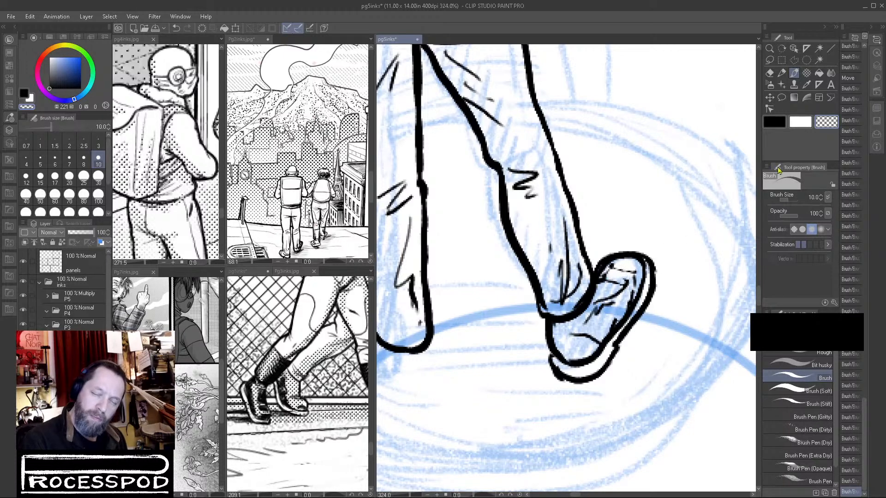
{"action": "mouse_move", "coordinate": [641, 252]}
{"action": "left_mouse_down"}
{"action": "mouse_move", "coordinate": [623, 272]}
{"action": "mouse_move", "coordinate": [605, 275]}
{"action": "mouse_move", "coordinate": [621, 268]}
{"action": "mouse_move", "coordinate": [637, 277]}
{"action": "mouse_move", "coordinate": [623, 276]}
{"action": "mouse_move", "coordinate": [591, 300]}
{"action": "left_mouse_up"}
{"action": "key", "text": "c"}
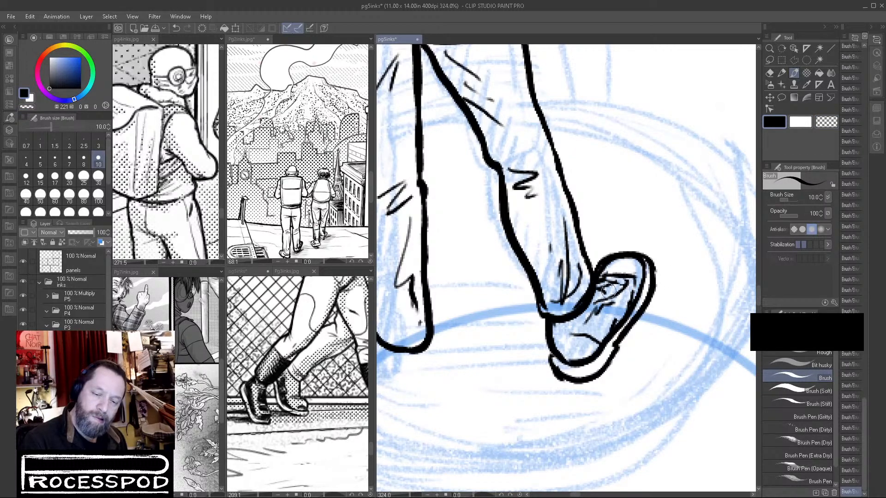
Ink the heel and side contour of the shoe below the straight trouser leg, redoing the side stroke.
{"action": "left_click_drag", "start_coordinate": [436, 369], "coordinate": [513, 323]}
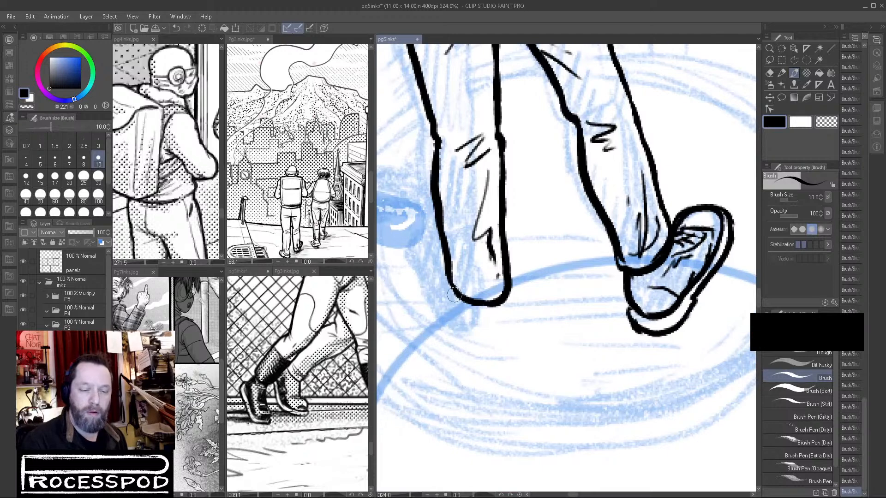
{"action": "mouse_move", "coordinate": [448, 289]}
{"action": "left_mouse_down"}
{"action": "mouse_move", "coordinate": [456, 329]}
{"action": "mouse_move", "coordinate": [489, 340]}
{"action": "left_mouse_up"}
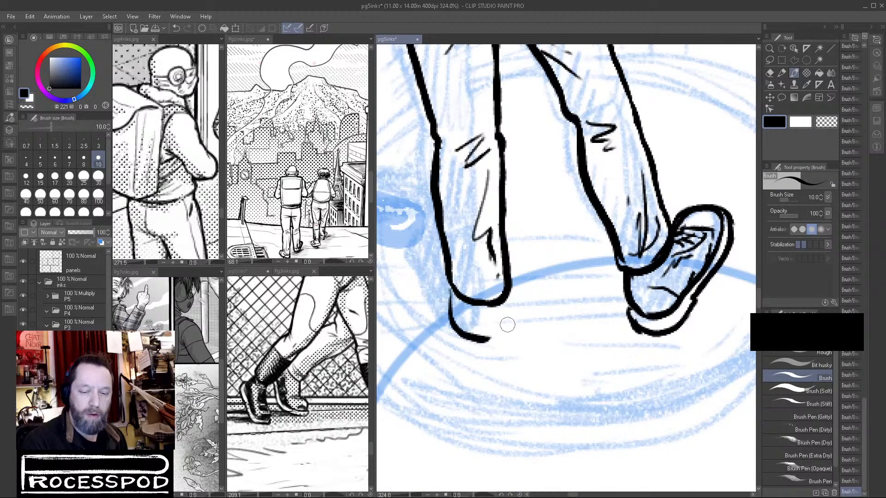
{"action": "mouse_move", "coordinate": [504, 305]}
{"action": "left_mouse_down"}
{"action": "mouse_move", "coordinate": [507, 320]}
{"action": "mouse_move", "coordinate": [476, 343]}
{"action": "left_mouse_up"}
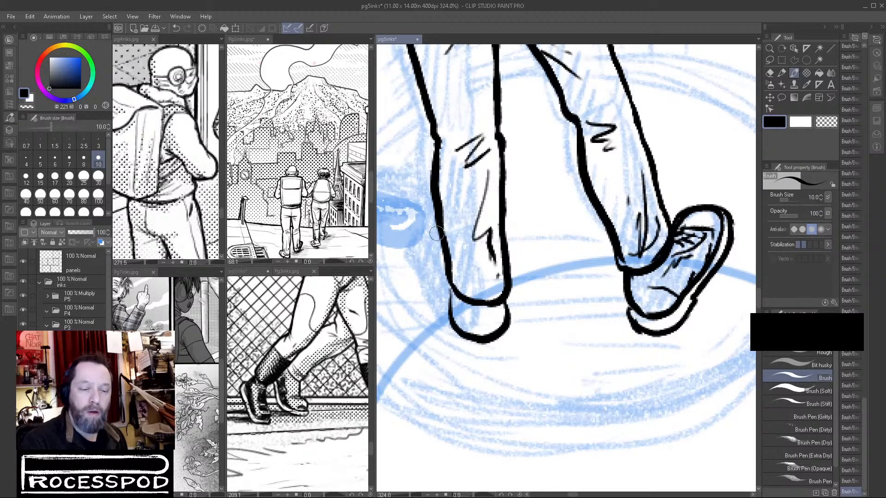
{"action": "mouse_move", "coordinate": [440, 232]}
{"action": "left_mouse_down"}
{"action": "mouse_move", "coordinate": [428, 240]}
{"action": "mouse_move", "coordinate": [422, 272]}
{"action": "mouse_move", "coordinate": [451, 310]}
{"action": "left_mouse_up"}
{"action": "key", "text": "ctrl+z"}
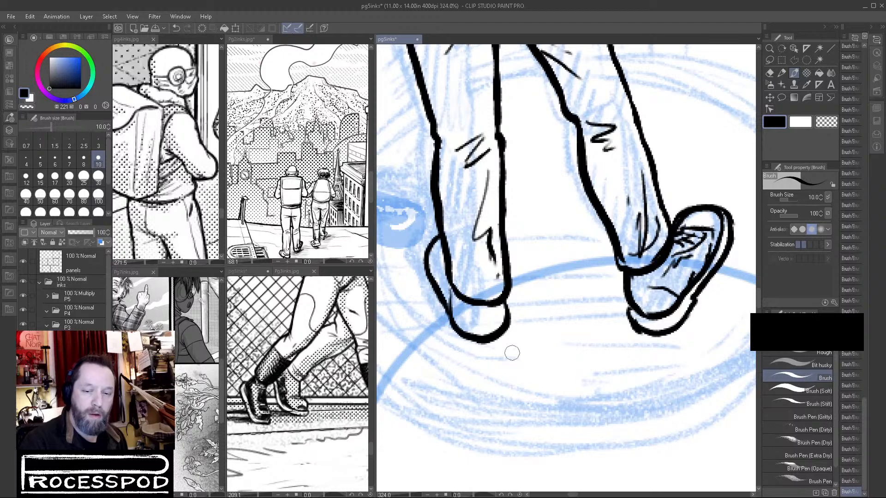
Add a small dark mark near the ankle and a curved heel seam inside the straight leg's shoe.
{"action": "mouse_move", "coordinate": [556, 348]}
{"action": "left_mouse_down"}
{"action": "mouse_move", "coordinate": [537, 362]}
{"action": "mouse_move", "coordinate": [560, 353]}
{"action": "left_mouse_up"}
{"action": "mouse_move", "coordinate": [423, 221]}
{"action": "left_mouse_down"}
{"action": "mouse_move", "coordinate": [411, 240]}
{"action": "mouse_move", "coordinate": [428, 247]}
{"action": "left_mouse_up"}
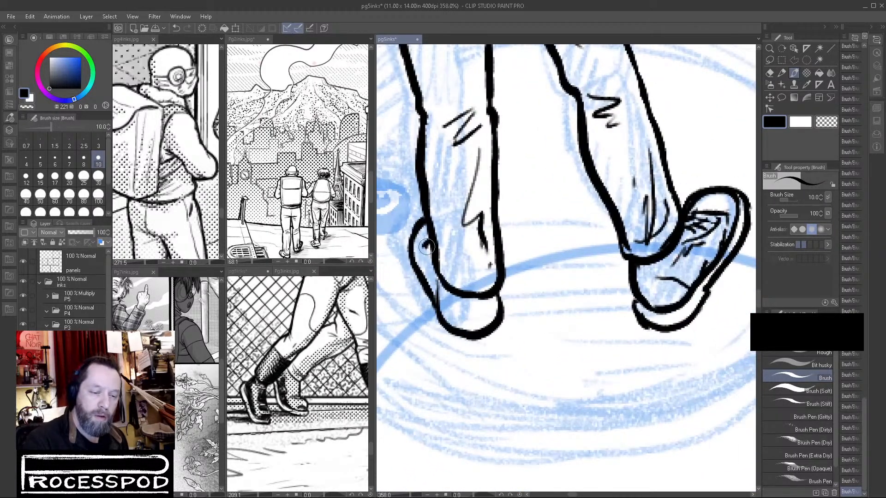
{"action": "left_click_drag", "start_coordinate": [452, 300], "coordinate": [445, 323]}
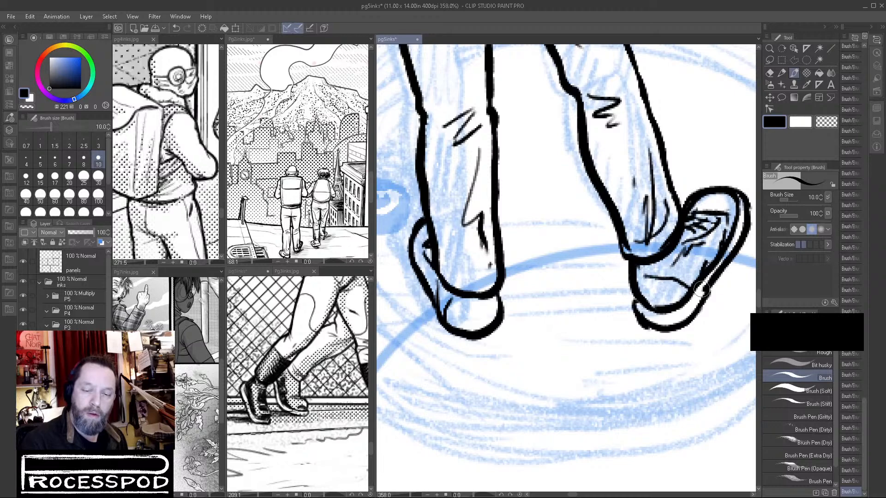
Ink a thick sole with black shading under the straight leg's shoe, trimming its edge with transparent color and touching it up.
{"action": "mouse_move", "coordinate": [412, 216]}
{"action": "left_mouse_down"}
{"action": "mouse_move", "coordinate": [403, 257]}
{"action": "mouse_move", "coordinate": [441, 347]}
{"action": "mouse_move", "coordinate": [484, 353]}
{"action": "mouse_move", "coordinate": [505, 329]}
{"action": "mouse_move", "coordinate": [501, 346]}
{"action": "mouse_move", "coordinate": [467, 356]}
{"action": "left_mouse_up"}
{"action": "mouse_move", "coordinate": [508, 319]}
{"action": "left_mouse_down"}
{"action": "mouse_move", "coordinate": [495, 347]}
{"action": "mouse_move", "coordinate": [476, 359]}
{"action": "mouse_move", "coordinate": [468, 360]}
{"action": "mouse_move", "coordinate": [507, 330]}
{"action": "mouse_move", "coordinate": [468, 354]}
{"action": "mouse_move", "coordinate": [492, 337]}
{"action": "mouse_move", "coordinate": [442, 341]}
{"action": "mouse_move", "coordinate": [499, 336]}
{"action": "mouse_move", "coordinate": [507, 322]}
{"action": "mouse_move", "coordinate": [496, 356]}
{"action": "mouse_move", "coordinate": [475, 365]}
{"action": "mouse_move", "coordinate": [445, 357]}
{"action": "left_mouse_up"}
{"action": "left_click", "coordinate": [822, 124]}
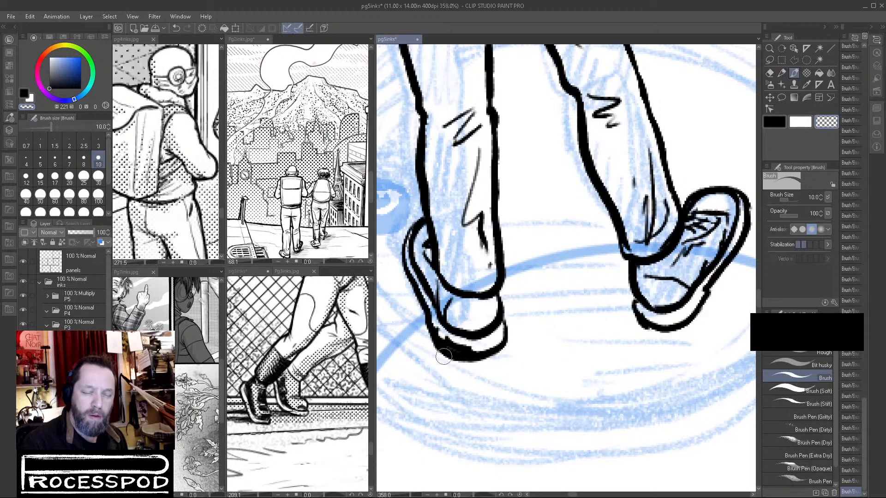
{"action": "mouse_move", "coordinate": [419, 319]}
{"action": "left_mouse_down"}
{"action": "mouse_move", "coordinate": [447, 358]}
{"action": "mouse_move", "coordinate": [444, 351]}
{"action": "mouse_move", "coordinate": [471, 364]}
{"action": "left_mouse_up"}
{"action": "left_click", "coordinate": [775, 122]}
{"action": "mouse_move", "coordinate": [430, 310]}
{"action": "left_mouse_down"}
{"action": "mouse_move", "coordinate": [453, 354]}
{"action": "mouse_move", "coordinate": [478, 355]}
{"action": "left_mouse_up"}
Review the inked figure against the whole page and up close, and look through the layer list to the pencil layers.
{"action": "left_click_drag", "start_coordinate": [579, 329], "coordinate": [539, 359]}
{"action": "scroll", "coordinate": [539, 359], "scroll_direction": "down", "scroll_amount": 5}
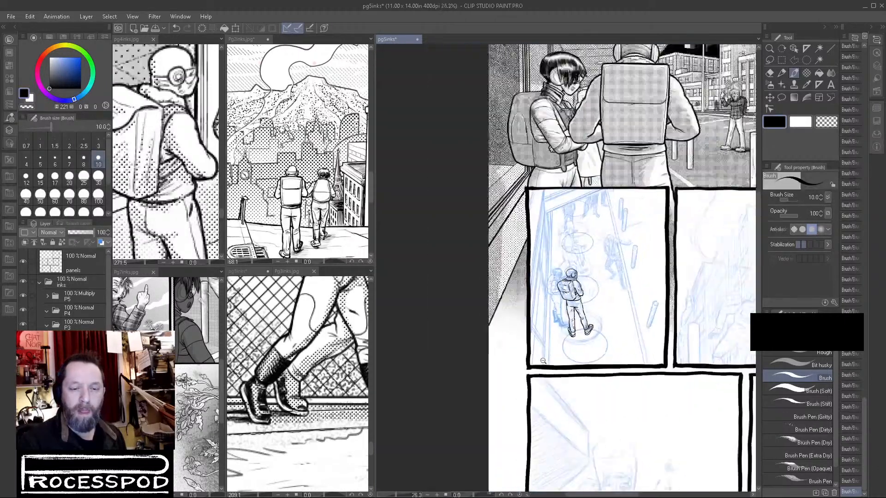
{"action": "scroll", "coordinate": [597, 344], "scroll_direction": "up", "scroll_amount": 8}
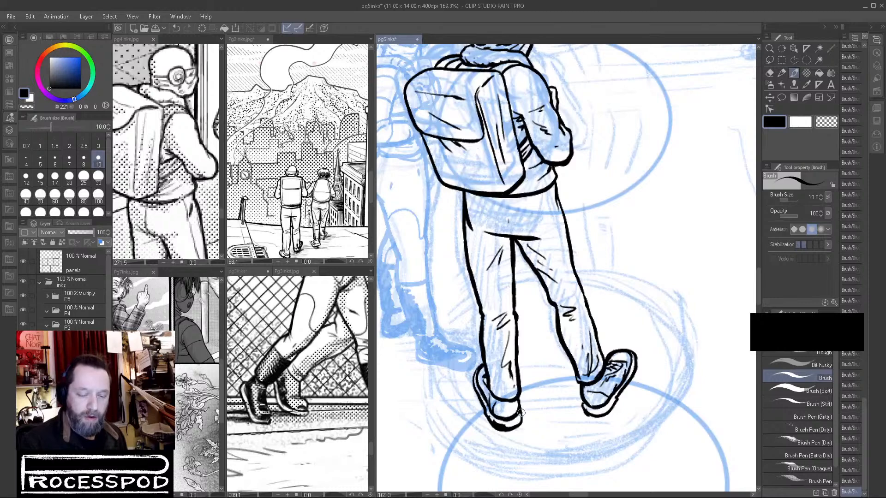
{"action": "scroll", "coordinate": [605, 357], "scroll_direction": "down", "scroll_amount": 4}
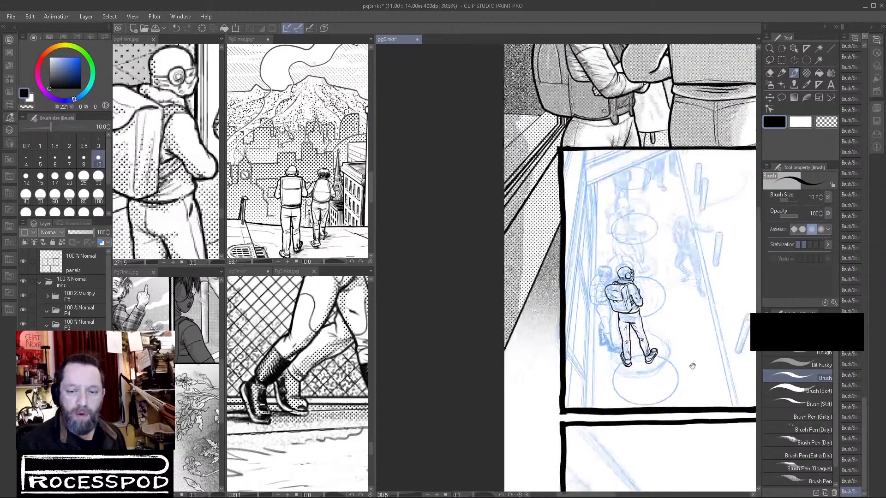
{"action": "scroll", "coordinate": [105, 309], "scroll_direction": "down", "scroll_amount": 5}
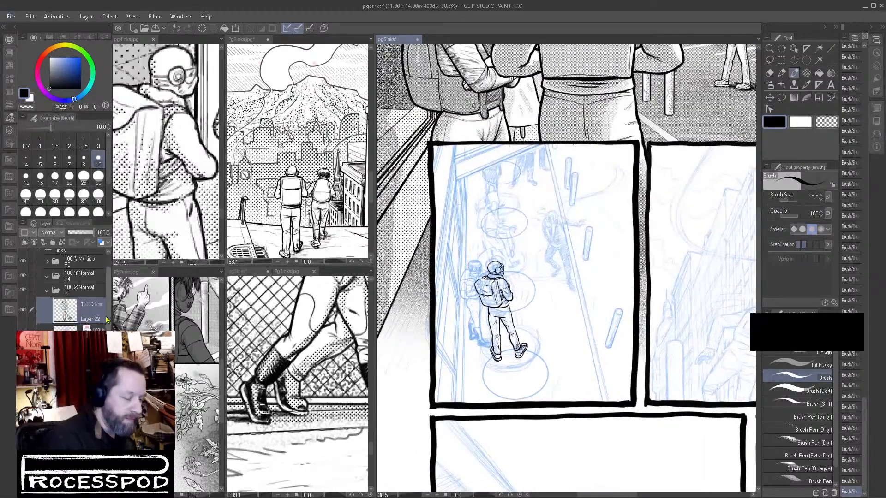
{"action": "scroll", "coordinate": [83, 291], "scroll_direction": "down", "scroll_amount": 3}
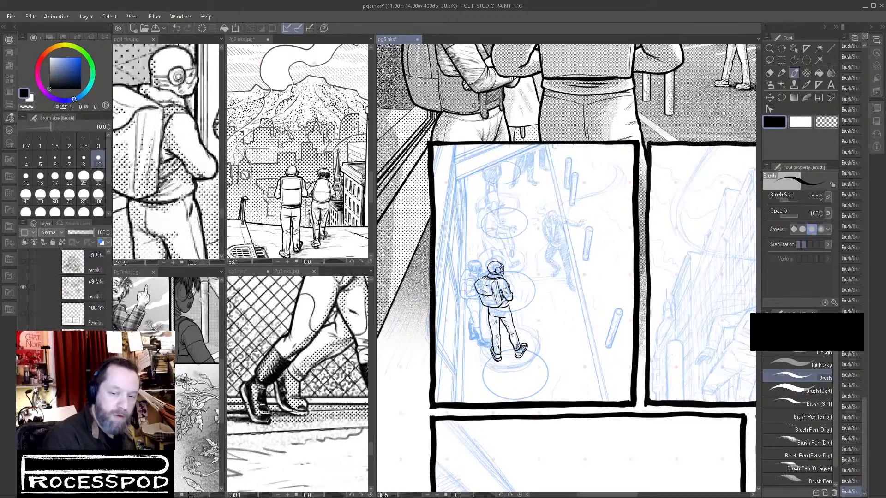
{"action": "left_click", "coordinate": [502, 306]}
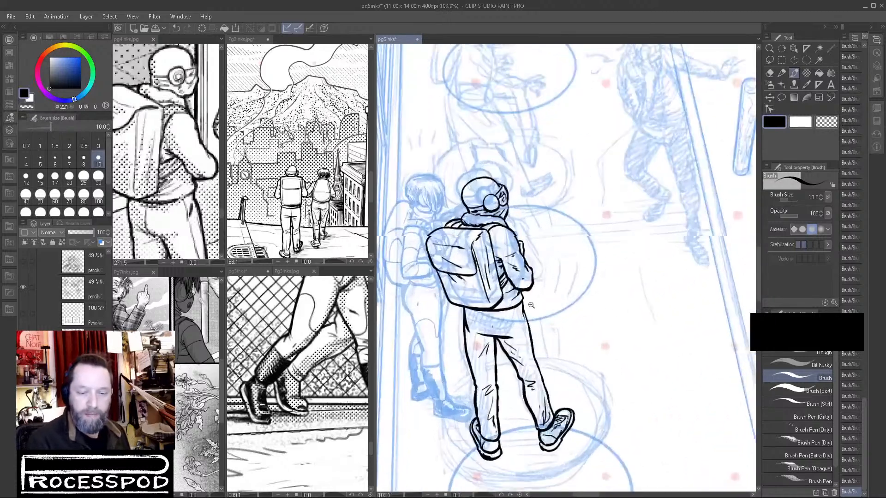
{"action": "left_click_drag", "start_coordinate": [591, 349], "coordinate": [563, 300]}
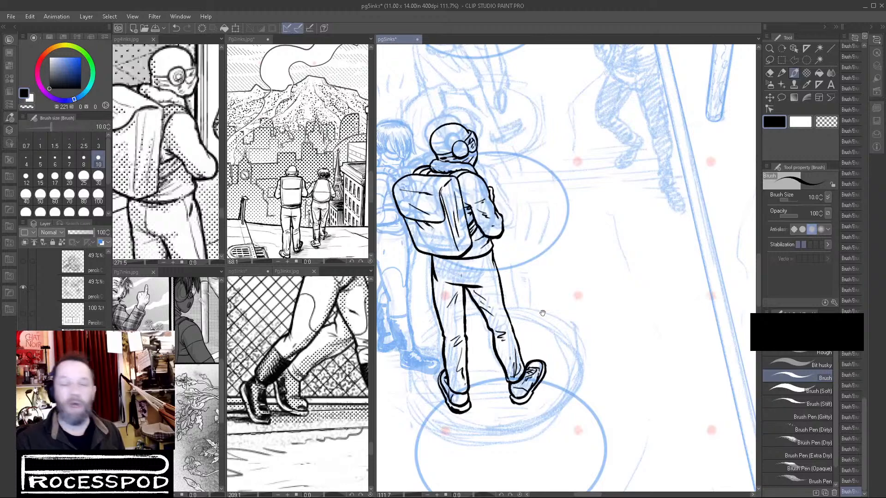
{"action": "scroll", "coordinate": [444, 301], "scroll_direction": "up", "scroll_amount": 4}
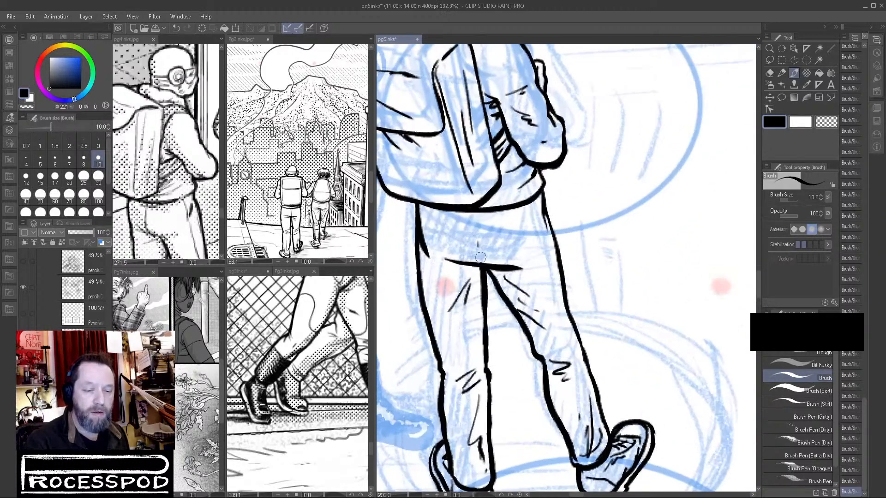
{"action": "scroll", "coordinate": [521, 301], "scroll_direction": "down", "scroll_amount": 3}
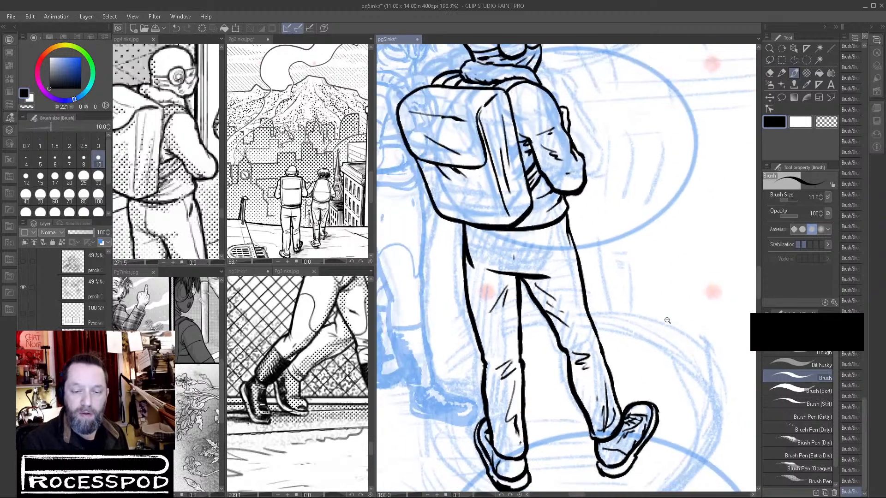
Add short fold marks to the trousers at the hip beneath the jacket hem.
{"action": "scroll", "coordinate": [583, 337], "scroll_direction": "down", "scroll_amount": 1}
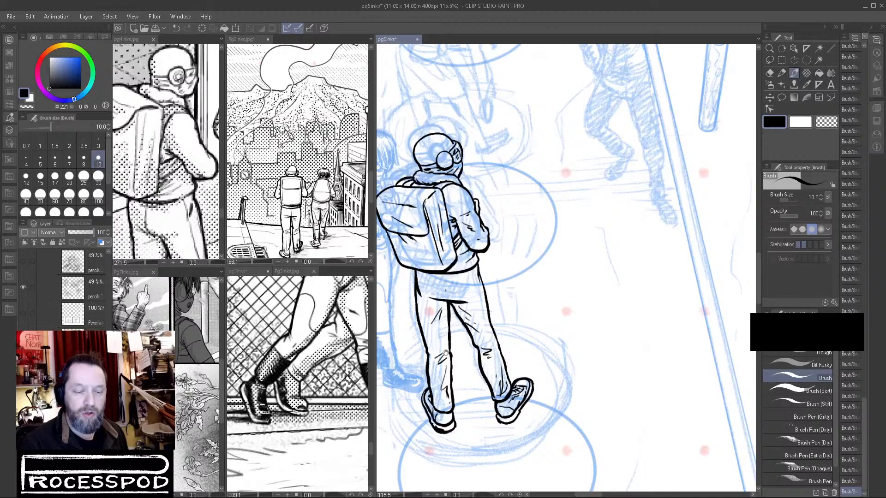
{"action": "scroll", "coordinate": [456, 358], "scroll_direction": "up", "scroll_amount": 4}
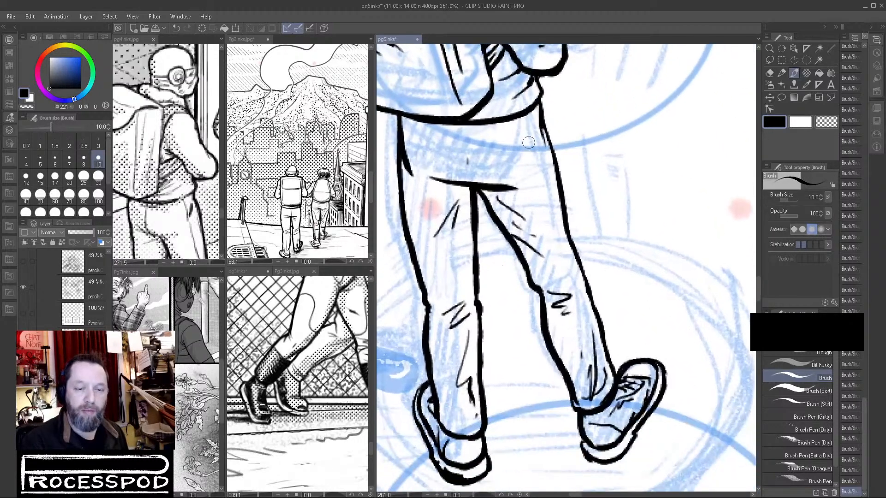
{"action": "left_click_drag", "start_coordinate": [530, 139], "coordinate": [537, 156]}
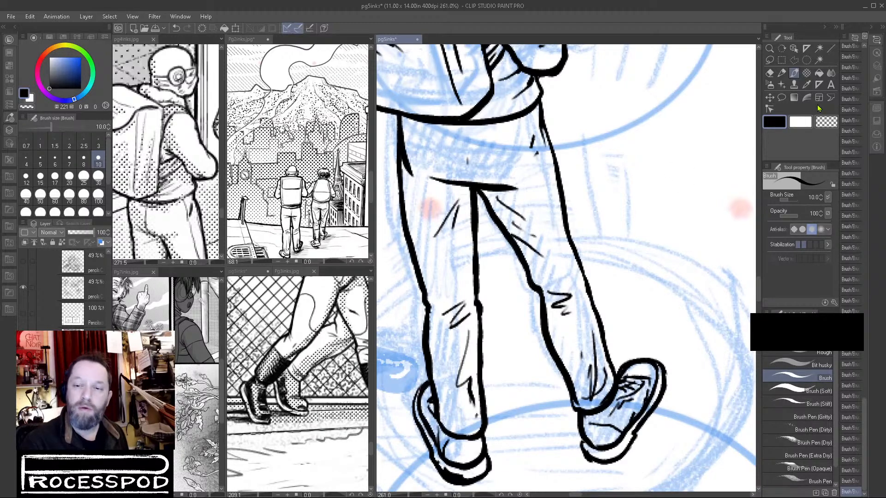
Erase the trousers' upper outer outlines and the upper inner line of the straight leg with transparent color.
{"action": "left_click_drag", "start_coordinate": [407, 137], "coordinate": [408, 173]}
{"action": "mouse_move", "coordinate": [535, 124]}
{"action": "left_mouse_down"}
{"action": "mouse_move", "coordinate": [532, 148]}
{"action": "mouse_move", "coordinate": [536, 121]}
{"action": "mouse_move", "coordinate": [542, 138]}
{"action": "mouse_move", "coordinate": [538, 114]}
{"action": "mouse_move", "coordinate": [550, 138]}
{"action": "mouse_move", "coordinate": [538, 113]}
{"action": "mouse_move", "coordinate": [547, 144]}
{"action": "left_mouse_up"}
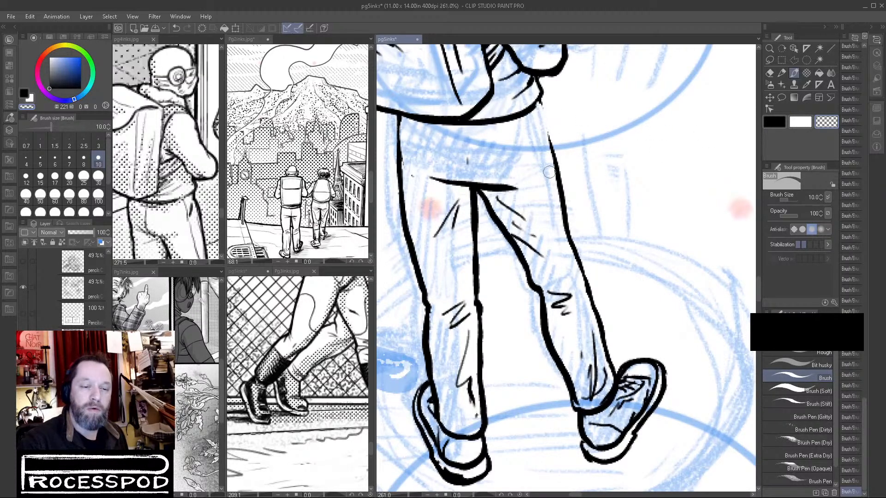
{"action": "mouse_move", "coordinate": [400, 131]}
{"action": "left_mouse_down"}
{"action": "mouse_move", "coordinate": [407, 187]}
{"action": "mouse_move", "coordinate": [398, 118]}
{"action": "mouse_move", "coordinate": [407, 200]}
{"action": "left_mouse_up"}
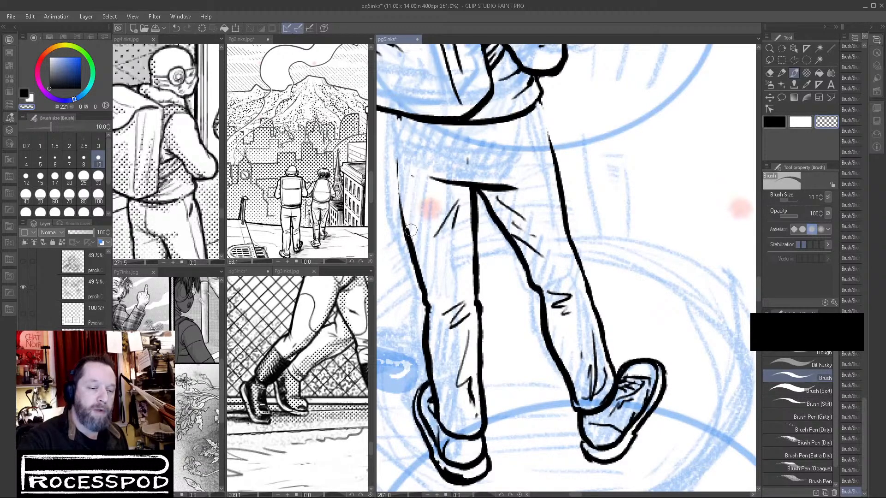
{"action": "left_click_drag", "start_coordinate": [471, 192], "coordinate": [476, 322]}
Redraw the trousers' upper outlines and the straight leg's inner line in black, adding short creases beneath the jacket hem and at the seat.
{"action": "left_click", "coordinate": [775, 122]}
{"action": "left_click_drag", "start_coordinate": [399, 114], "coordinate": [404, 217]}
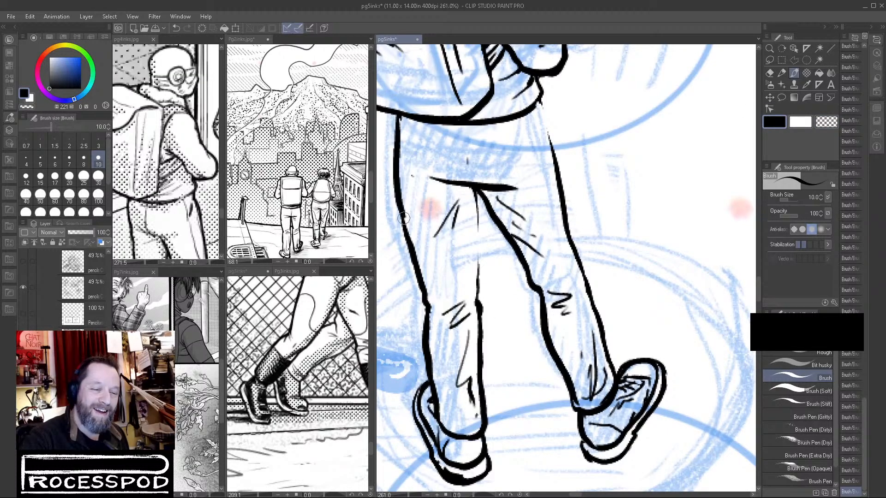
{"action": "left_click_drag", "start_coordinate": [476, 189], "coordinate": [478, 302]}
{"action": "left_click_drag", "start_coordinate": [540, 99], "coordinate": [564, 227]}
{"action": "mouse_move", "coordinate": [526, 128]}
{"action": "left_mouse_down"}
{"action": "mouse_move", "coordinate": [541, 119]}
{"action": "mouse_move", "coordinate": [547, 127]}
{"action": "left_mouse_up"}
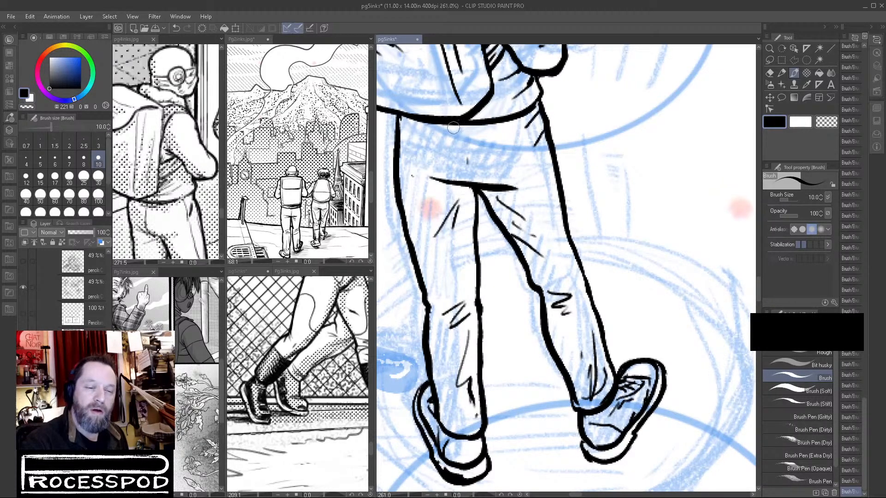
{"action": "left_click_drag", "start_coordinate": [431, 128], "coordinate": [487, 136]}
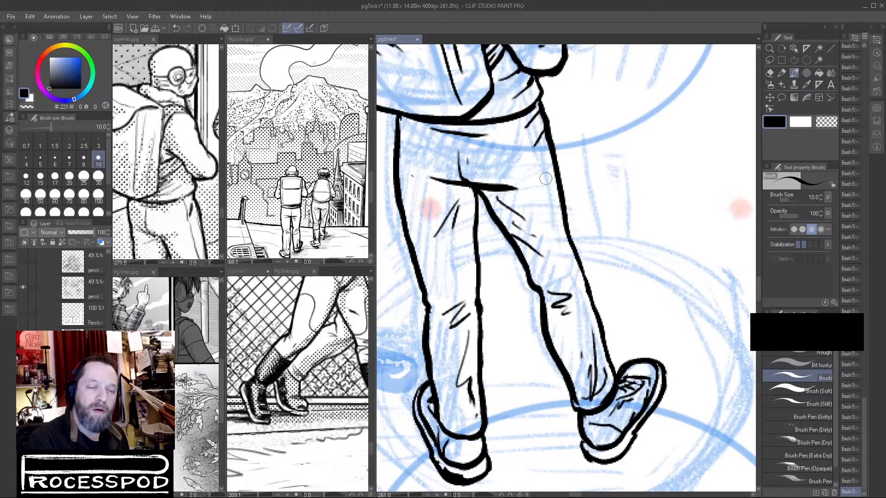
Ink concentric rings inside the round earpiece on the backpack-wearing figure's headgear.
{"action": "scroll", "coordinate": [600, 217], "scroll_direction": "down", "scroll_amount": 5}
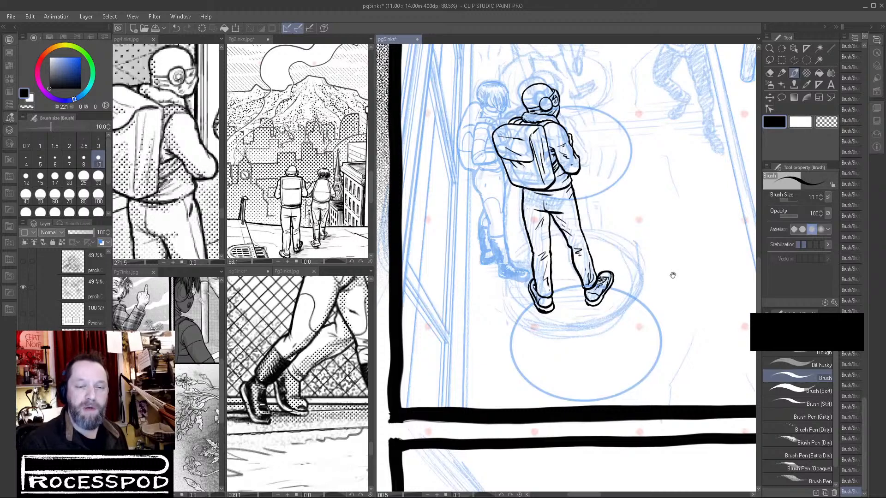
{"action": "scroll", "coordinate": [545, 120], "scroll_direction": "up", "scroll_amount": 3}
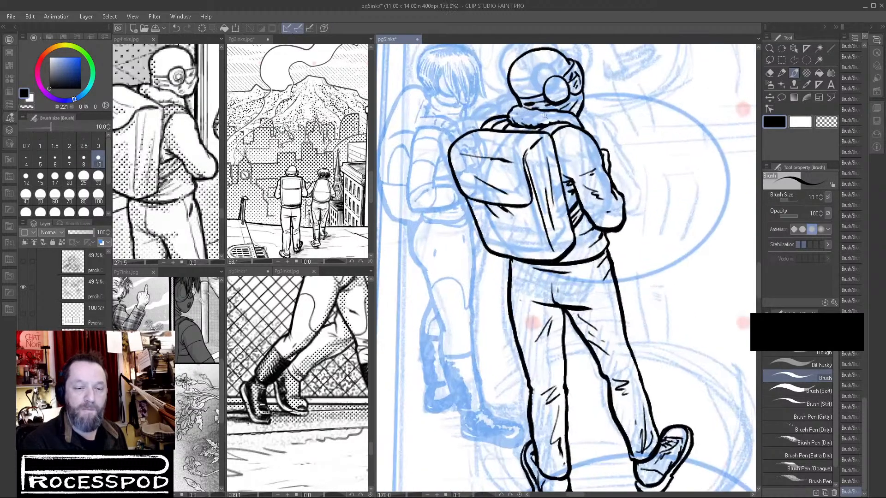
{"action": "scroll", "coordinate": [698, 284], "scroll_direction": "down", "scroll_amount": 2}
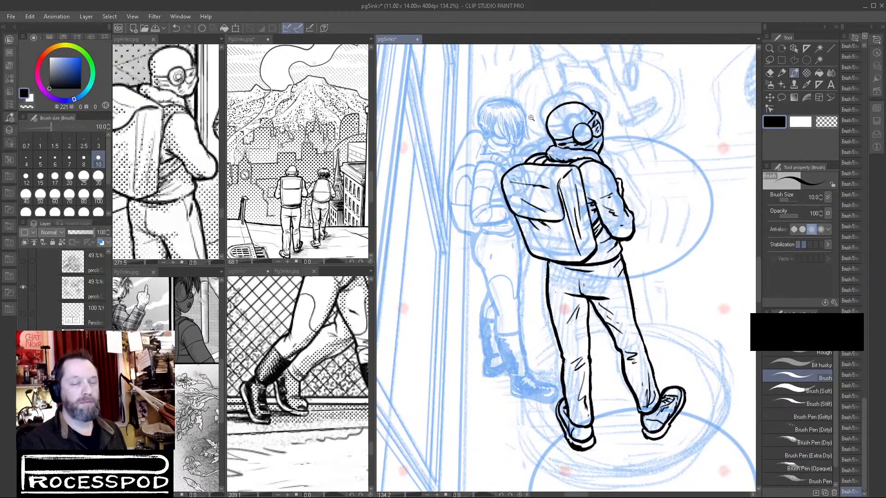
{"action": "scroll", "coordinate": [533, 125], "scroll_direction": "up", "scroll_amount": 3}
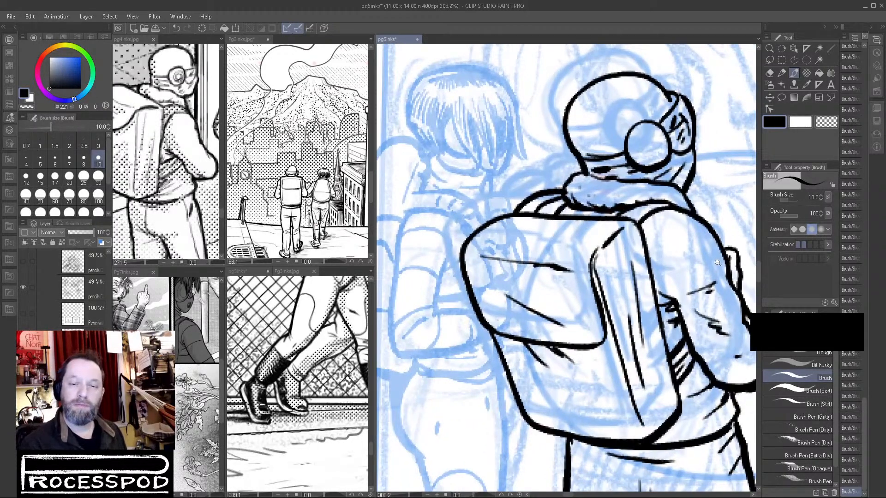
{"action": "scroll", "coordinate": [641, 148], "scroll_direction": "up", "scroll_amount": 2}
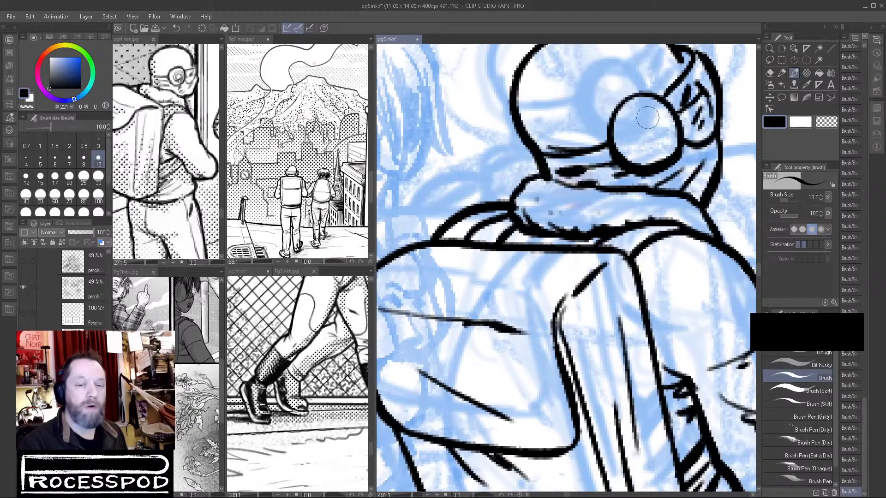
{"action": "mouse_move", "coordinate": [649, 115]}
{"action": "left_mouse_down"}
{"action": "mouse_move", "coordinate": [638, 141]}
{"action": "mouse_move", "coordinate": [664, 150]}
{"action": "mouse_move", "coordinate": [649, 119]}
{"action": "mouse_move", "coordinate": [667, 121]}
{"action": "mouse_move", "coordinate": [667, 148]}
{"action": "mouse_move", "coordinate": [655, 157]}
{"action": "mouse_move", "coordinate": [647, 139]}
{"action": "mouse_move", "coordinate": [663, 146]}
{"action": "mouse_move", "coordinate": [653, 127]}
{"action": "mouse_move", "coordinate": [664, 132]}
{"action": "mouse_move", "coordinate": [653, 150]}
{"action": "left_mouse_up"}
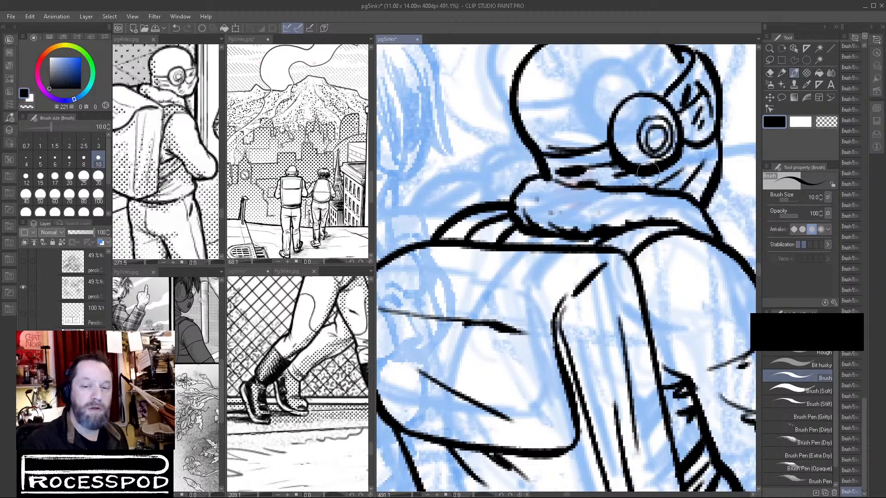
{"action": "mouse_move", "coordinate": [637, 142]}
{"action": "left_mouse_down"}
{"action": "mouse_move", "coordinate": [648, 156]}
{"action": "mouse_move", "coordinate": [635, 135]}
{"action": "mouse_move", "coordinate": [647, 117]}
{"action": "mouse_move", "coordinate": [639, 124]}
{"action": "mouse_move", "coordinate": [666, 120]}
{"action": "mouse_move", "coordinate": [679, 137]}
{"action": "mouse_move", "coordinate": [644, 118]}
{"action": "mouse_move", "coordinate": [640, 146]}
{"action": "mouse_move", "coordinate": [672, 153]}
{"action": "mouse_move", "coordinate": [665, 133]}
{"action": "mouse_move", "coordinate": [647, 126]}
{"action": "mouse_move", "coordinate": [645, 150]}
{"action": "mouse_move", "coordinate": [666, 131]}
{"action": "mouse_move", "coordinate": [656, 122]}
{"action": "mouse_move", "coordinate": [667, 134]}
{"action": "mouse_move", "coordinate": [664, 147]}
{"action": "mouse_move", "coordinate": [681, 153]}
{"action": "mouse_move", "coordinate": [675, 144]}
{"action": "mouse_move", "coordinate": [651, 164]}
{"action": "mouse_move", "coordinate": [618, 147]}
{"action": "mouse_move", "coordinate": [650, 164]}
{"action": "mouse_move", "coordinate": [684, 148]}
{"action": "mouse_move", "coordinate": [669, 169]}
{"action": "left_mouse_up"}
Touch up the earpiece rings with transparent color and undo the last two changes.
{"action": "left_click", "coordinate": [826, 122]}
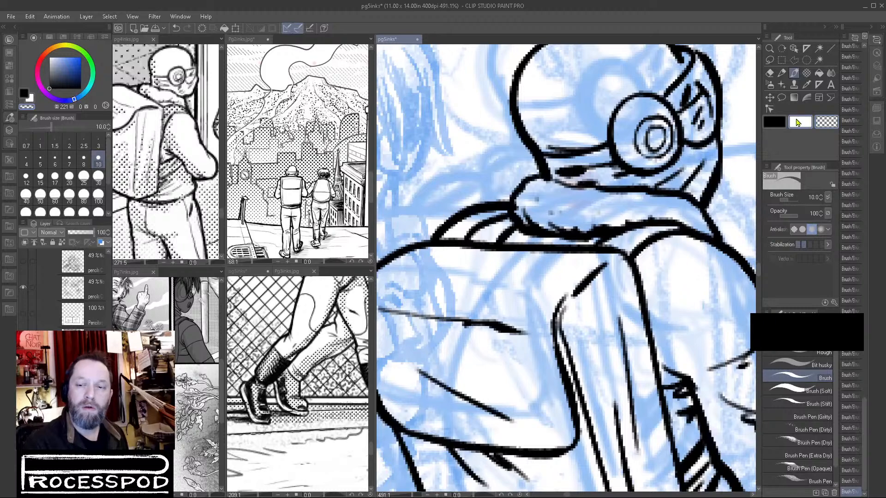
{"action": "mouse_move", "coordinate": [651, 134]}
{"action": "left_mouse_down"}
{"action": "mouse_move", "coordinate": [669, 130]}
{"action": "mouse_move", "coordinate": [639, 136]}
{"action": "mouse_move", "coordinate": [669, 134]}
{"action": "mouse_move", "coordinate": [661, 140]}
{"action": "mouse_move", "coordinate": [646, 119]}
{"action": "mouse_move", "coordinate": [656, 152]}
{"action": "mouse_move", "coordinate": [646, 146]}
{"action": "mouse_move", "coordinate": [659, 152]}
{"action": "mouse_move", "coordinate": [665, 142]}
{"action": "mouse_move", "coordinate": [646, 145]}
{"action": "mouse_move", "coordinate": [659, 146]}
{"action": "mouse_move", "coordinate": [651, 127]}
{"action": "mouse_move", "coordinate": [663, 127]}
{"action": "mouse_move", "coordinate": [665, 139]}
{"action": "mouse_move", "coordinate": [645, 141]}
{"action": "left_mouse_up"}
{"action": "key", "text": "c"}
{"action": "key", "text": "ctrl+z"}
{"action": "key", "text": "ctrl+z"}
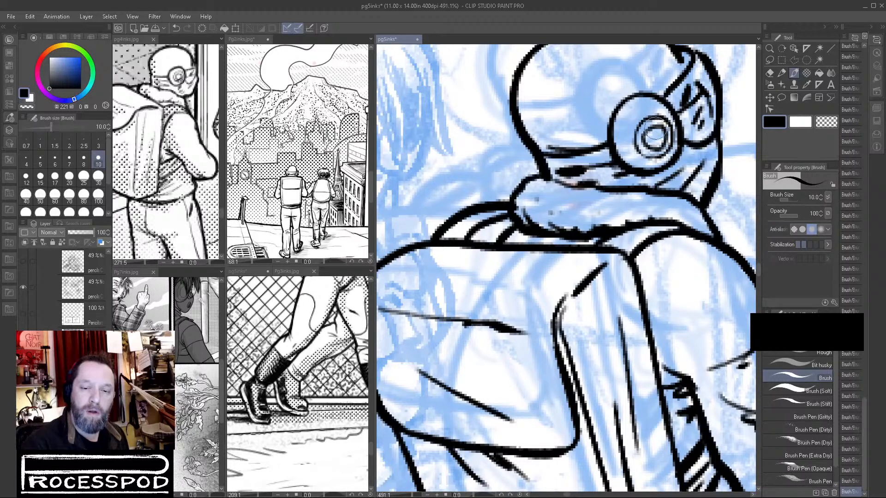
Clean up the front edge of the figure's goggles with transparent color and switch back to black.
{"action": "left_click_drag", "start_coordinate": [691, 199], "coordinate": [411, 224]}
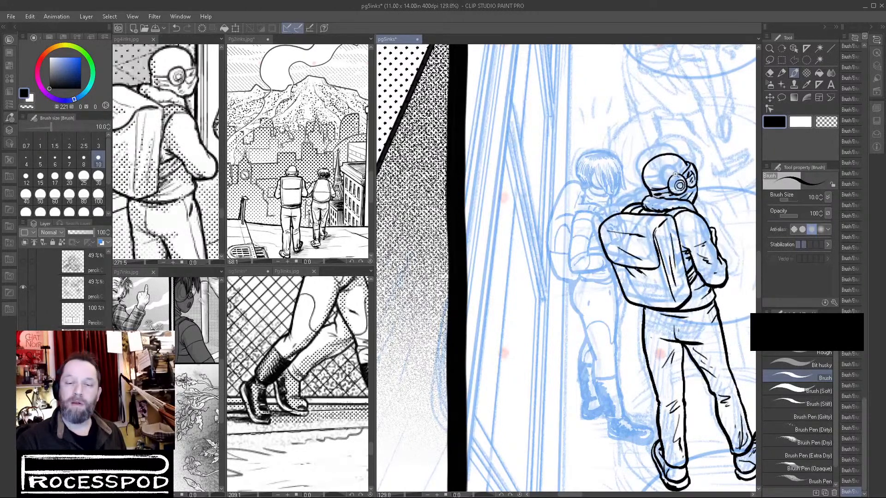
{"action": "left_click_drag", "start_coordinate": [674, 185], "coordinate": [748, 164]}
{"action": "left_click", "coordinate": [826, 122]}
{"action": "mouse_move", "coordinate": [694, 177]}
{"action": "left_mouse_down"}
{"action": "mouse_move", "coordinate": [688, 180]}
{"action": "mouse_move", "coordinate": [703, 180]}
{"action": "mouse_move", "coordinate": [695, 189]}
{"action": "mouse_move", "coordinate": [698, 177]}
{"action": "left_mouse_up"}
{"action": "left_click_drag", "start_coordinate": [714, 210], "coordinate": [406, 229]}
{"action": "left_click_drag", "start_coordinate": [597, 365], "coordinate": [440, 389]}
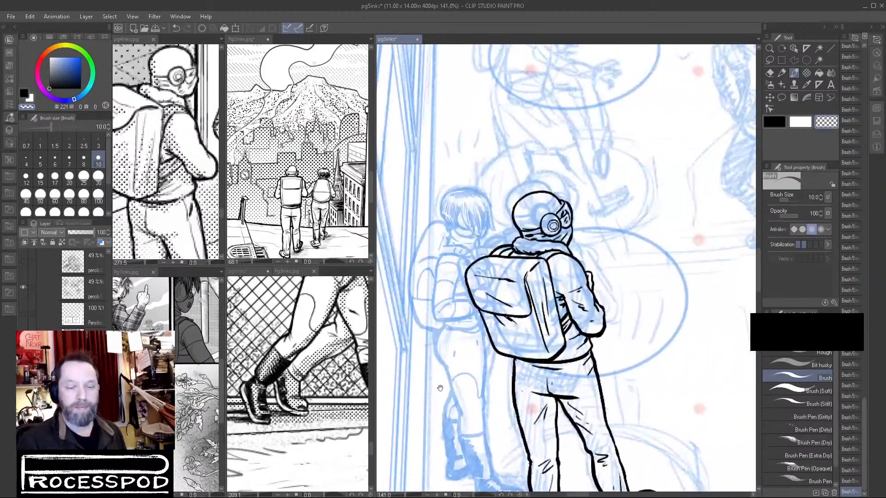
{"action": "left_click", "coordinate": [778, 122]}
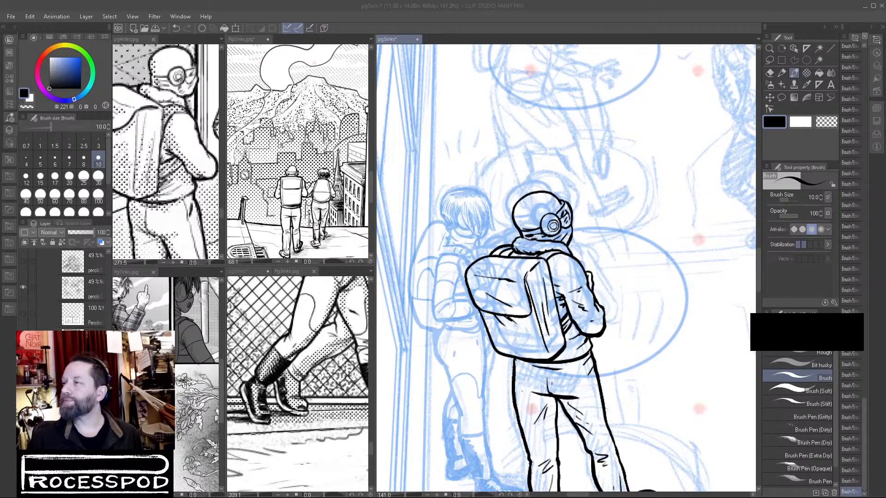
{"action": "left_click", "coordinate": [682, 227]}
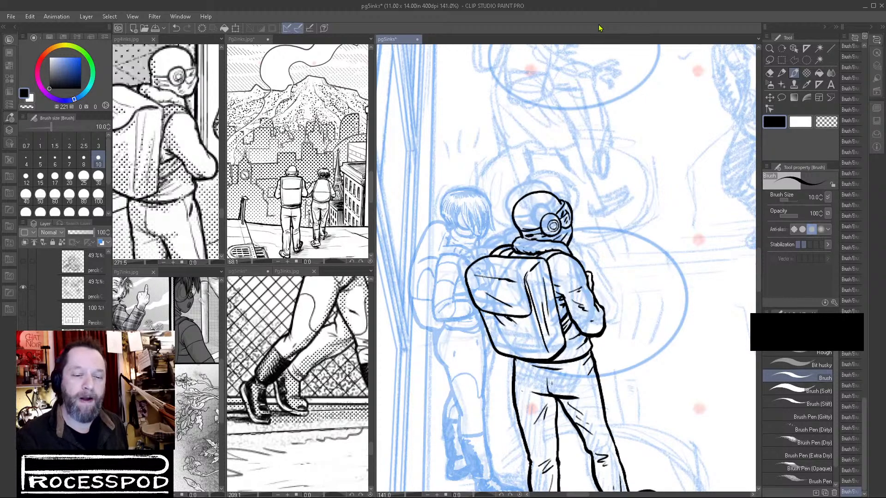
Auto-select the empty area around the backpack-wearing figure on Layer 22 in the P3 folder.
{"action": "scroll", "coordinate": [541, 272], "scroll_direction": "down", "scroll_amount": 2}
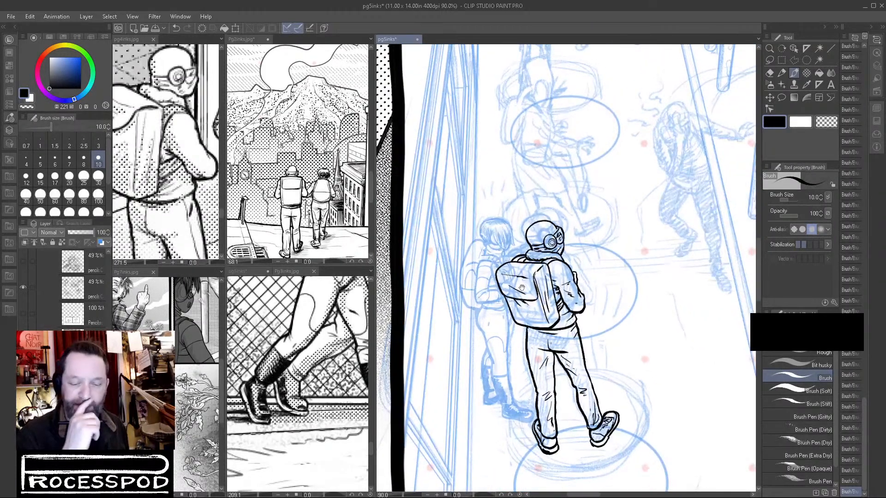
{"action": "scroll", "coordinate": [468, 243], "scroll_direction": "up", "scroll_amount": 3}
{"action": "scroll", "coordinate": [474, 244], "scroll_direction": "up", "scroll_amount": 1}
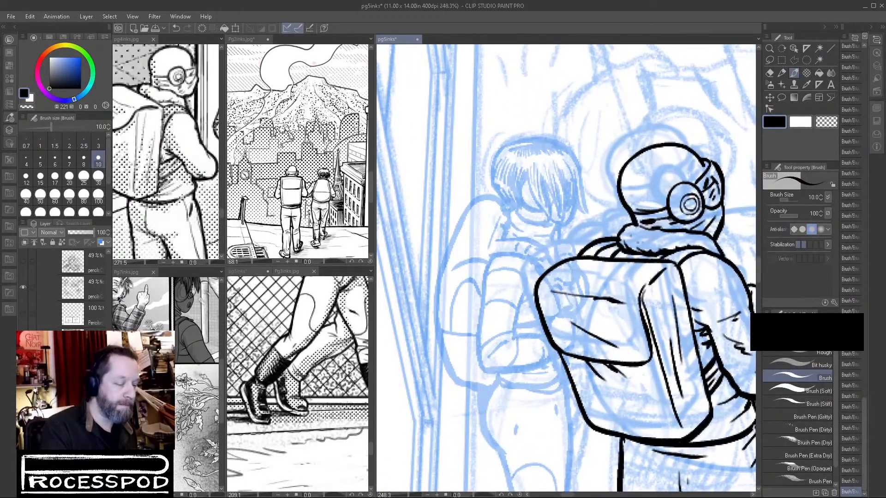
{"action": "scroll", "coordinate": [65, 289], "scroll_direction": "up", "scroll_amount": 5}
{"action": "scroll", "coordinate": [65, 288], "scroll_direction": "down", "scroll_amount": 6}
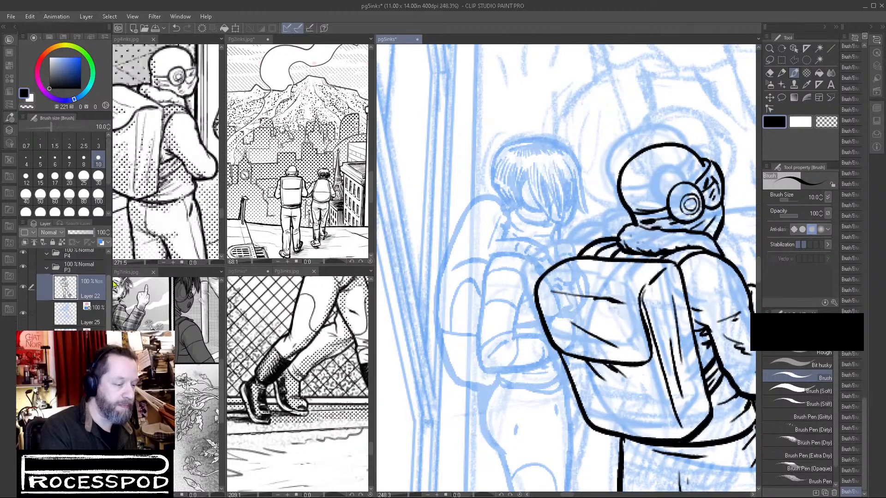
{"action": "left_click", "coordinate": [819, 60]}
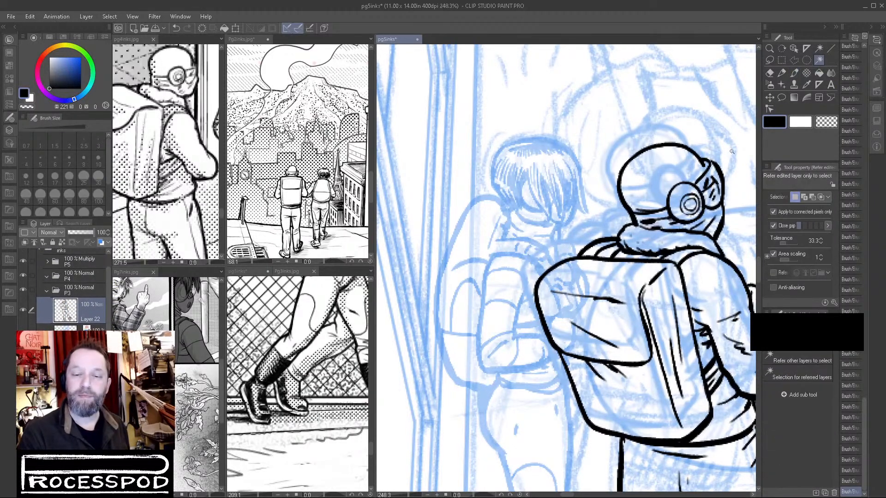
{"action": "left_click", "coordinate": [736, 216]}
{"action": "mouse_move", "coordinate": [736, 216]}
{"action": "left_mouse_down"}
{"action": "mouse_move", "coordinate": [666, 190]}
{"action": "mouse_move", "coordinate": [606, 122]}
{"action": "left_mouse_up"}
{"action": "scroll", "coordinate": [605, 122], "scroll_direction": "down", "scroll_amount": 5}
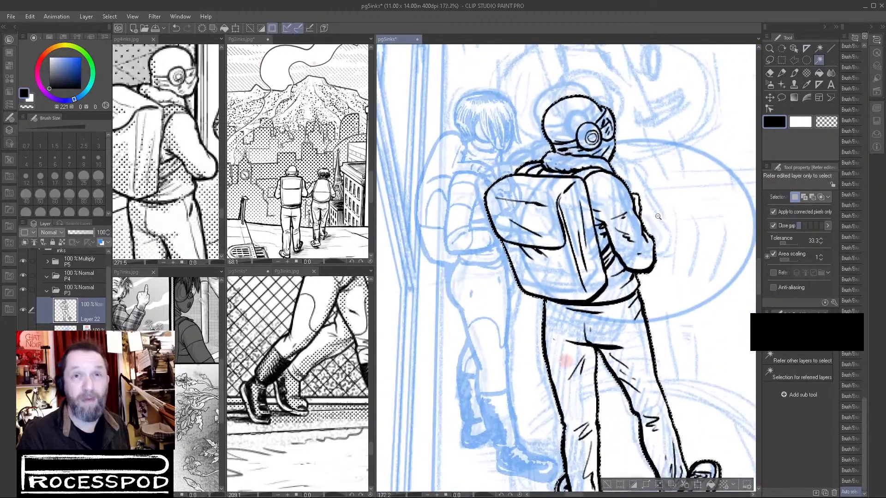
{"action": "scroll", "coordinate": [686, 245], "scroll_direction": "down", "scroll_amount": 2}
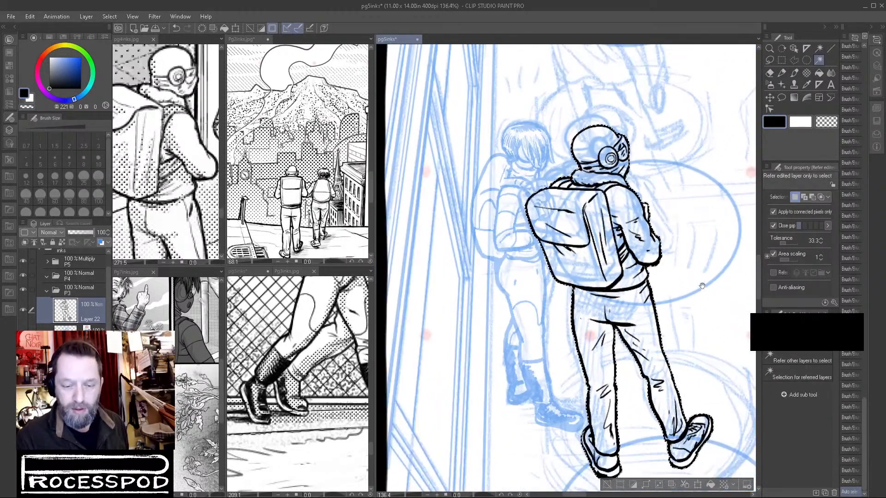
{"action": "left_click_drag", "start_coordinate": [685, 272], "coordinate": [666, 245]}
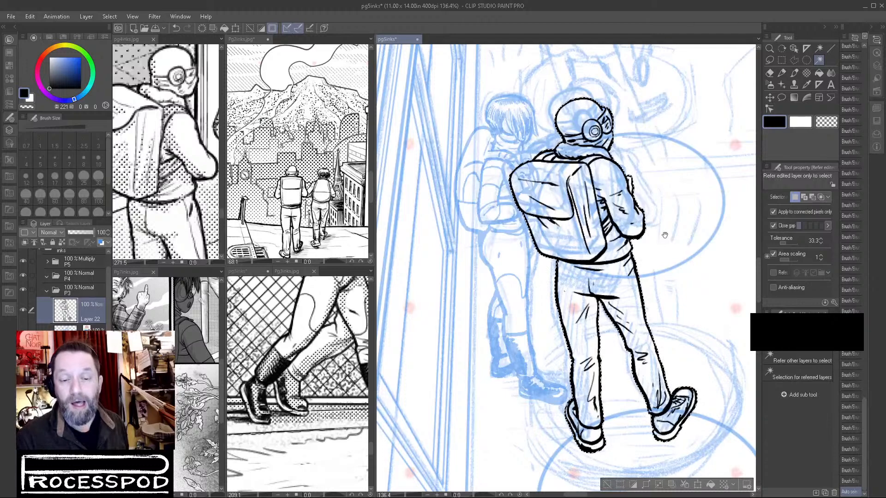
Invert the selection, fill the backpack-wearing figure with white, and clear the selection.
{"action": "left_click", "coordinate": [819, 72]}
{"action": "left_click", "coordinate": [801, 122]}
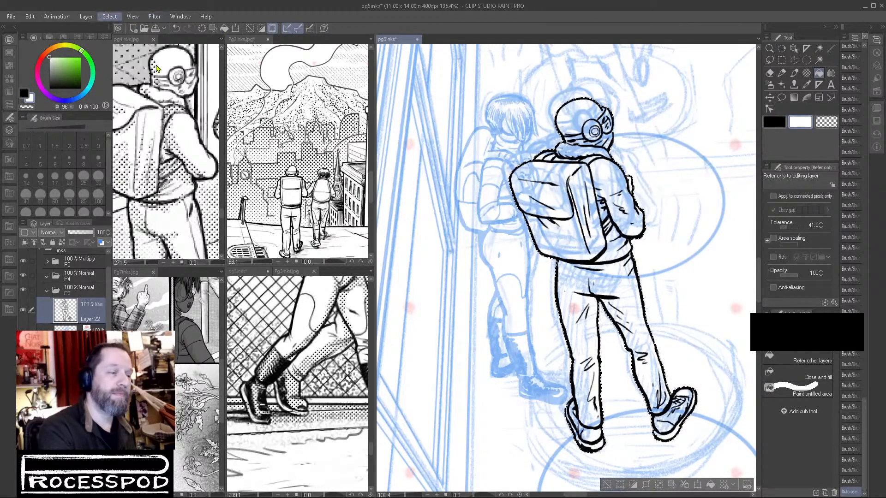
{"action": "key", "text": "ctrl+shift+i"}
{"action": "left_click", "coordinate": [613, 179]}
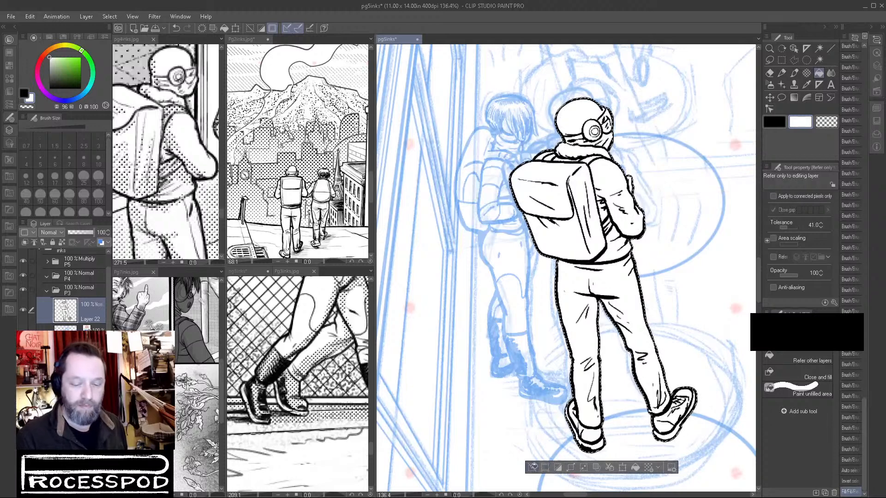
{"action": "left_click", "coordinate": [532, 467]}
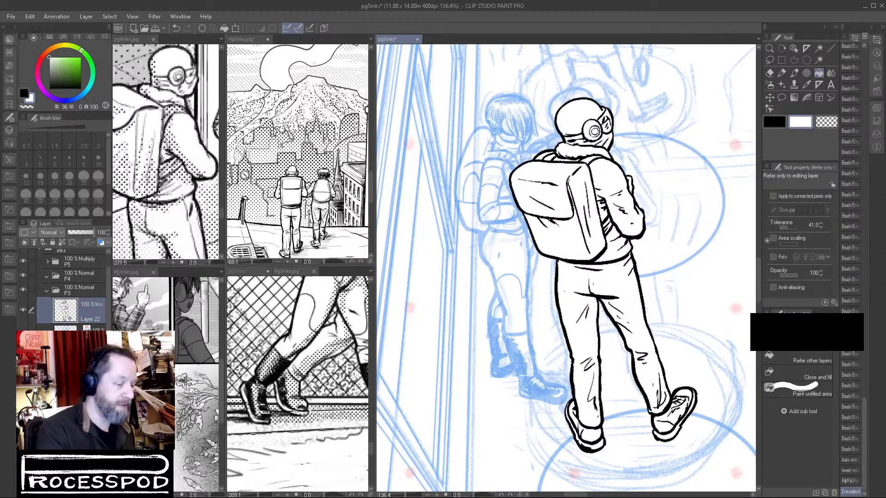
Turn off the blue layer color on the short-haired figure's layer and raise its opacity to full.
{"action": "left_click", "coordinate": [88, 370]}
{"action": "left_click", "coordinate": [101, 242]}
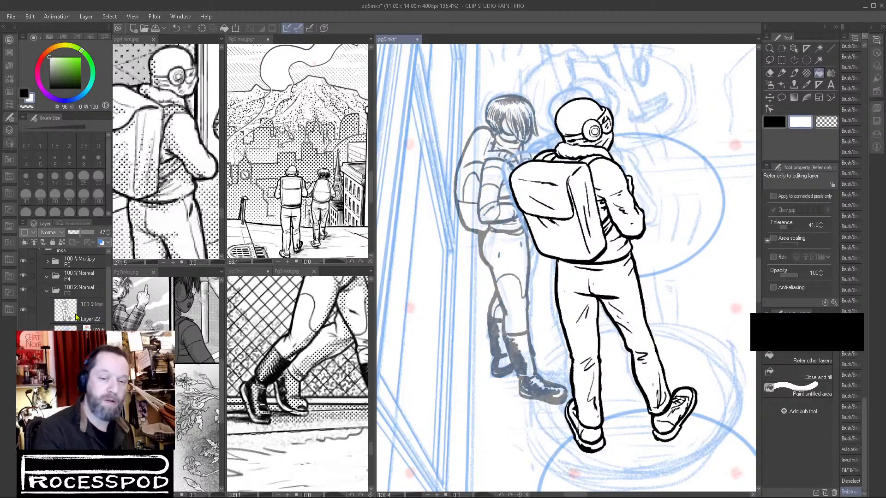
{"action": "left_click_drag", "start_coordinate": [81, 233], "coordinate": [97, 232]}
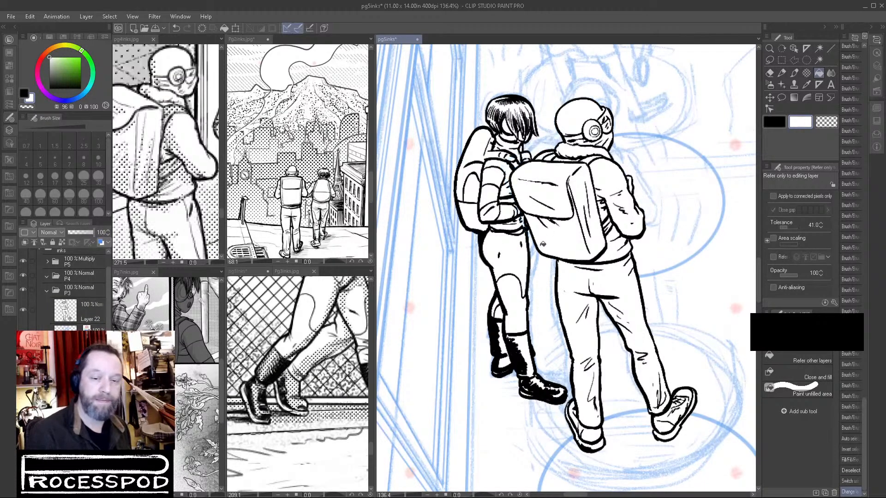
Nudge the short-haired figure's layer slightly beside the backpack-wearing figure using Move layer.
{"action": "scroll", "coordinate": [664, 266], "scroll_direction": "down", "scroll_amount": 5}
{"action": "left_click_drag", "start_coordinate": [610, 370], "coordinate": [555, 365]}
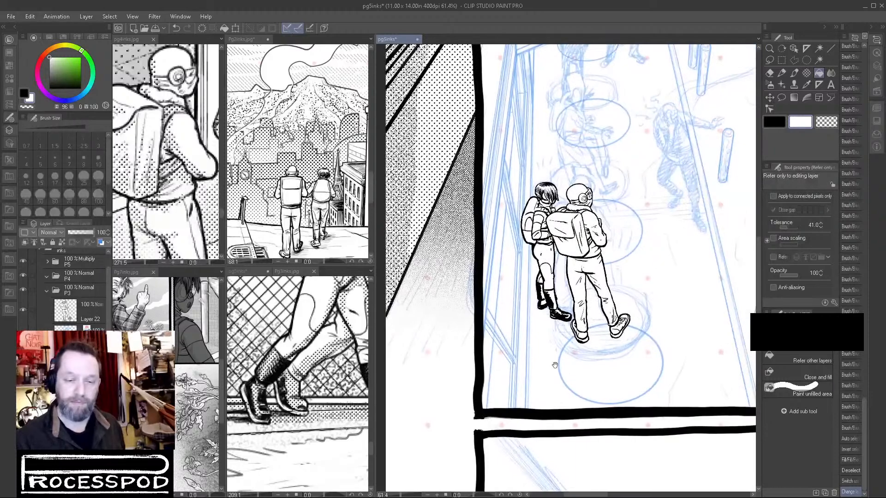
{"action": "scroll", "coordinate": [667, 306], "scroll_direction": "down", "scroll_amount": 2}
{"action": "left_click_drag", "start_coordinate": [565, 356], "coordinate": [598, 372]}
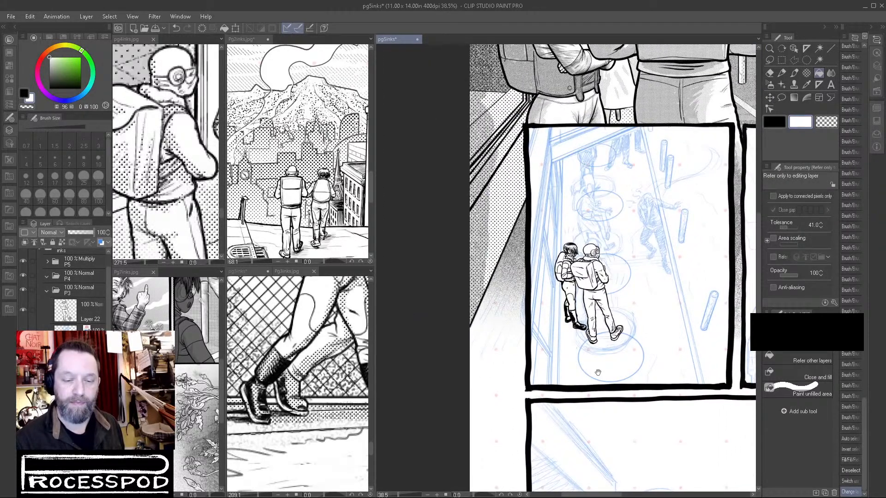
{"action": "left_click_drag", "start_coordinate": [624, 256], "coordinate": [584, 401]}
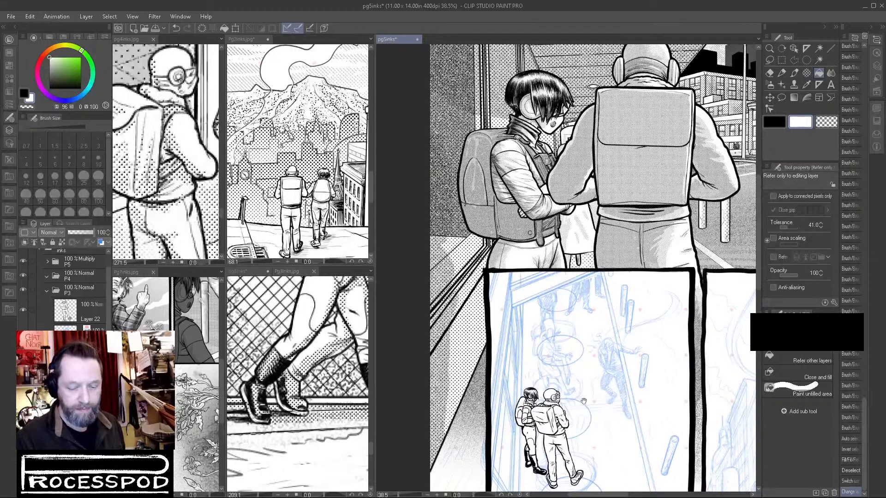
{"action": "left_click", "coordinate": [769, 97]}
{"action": "left_click_drag", "start_coordinate": [562, 437], "coordinate": [532, 436]}
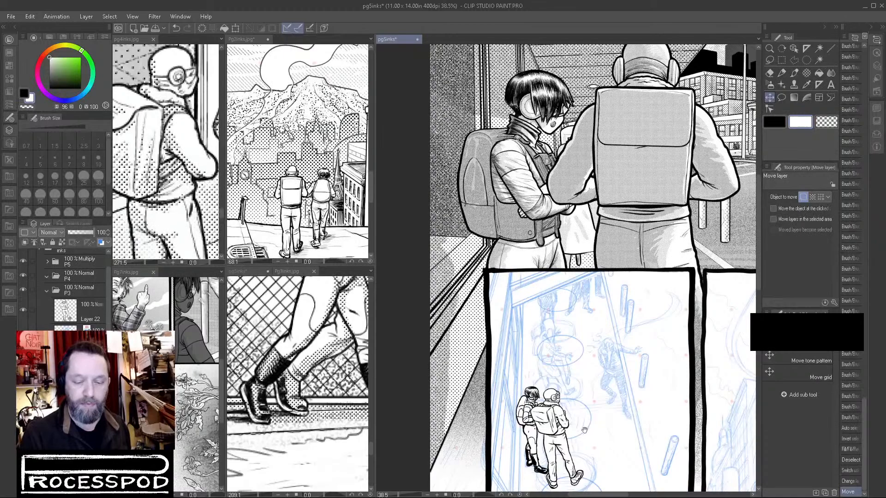
Turn off the blue layer color on the background line layer with the posts and ellipses, and raise its opacity to full.
{"action": "scroll", "coordinate": [583, 424], "scroll_direction": "up", "scroll_amount": 3}
{"action": "left_click_drag", "start_coordinate": [607, 424], "coordinate": [619, 308]}
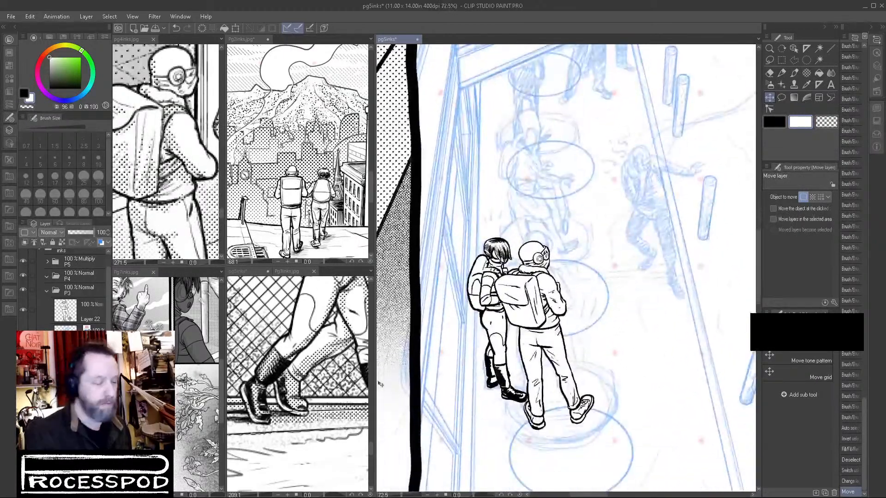
{"action": "left_click", "coordinate": [85, 369]}
{"action": "left_click", "coordinate": [101, 242]}
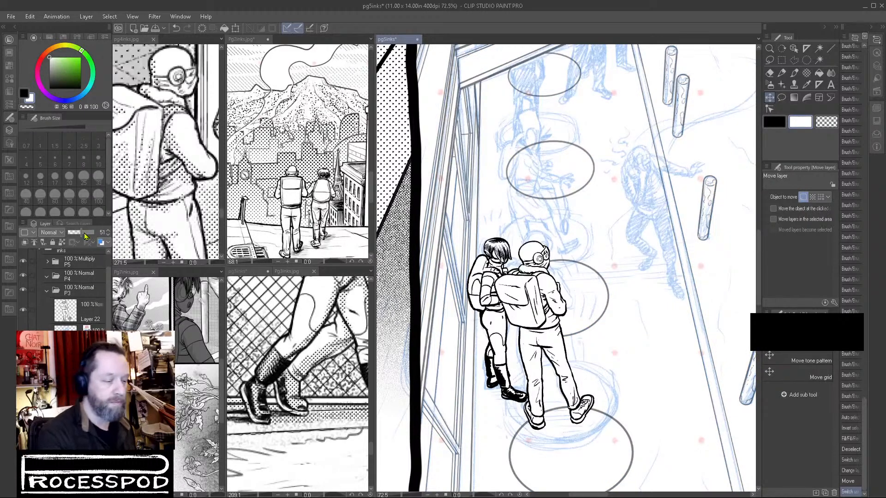
{"action": "left_click_drag", "start_coordinate": [89, 233], "coordinate": [103, 234]}
Examine the panel's sketched hunched figure beside the curb line and look over the page 7 reference.
{"action": "scroll", "coordinate": [678, 332], "scroll_direction": "down", "scroll_amount": 4}
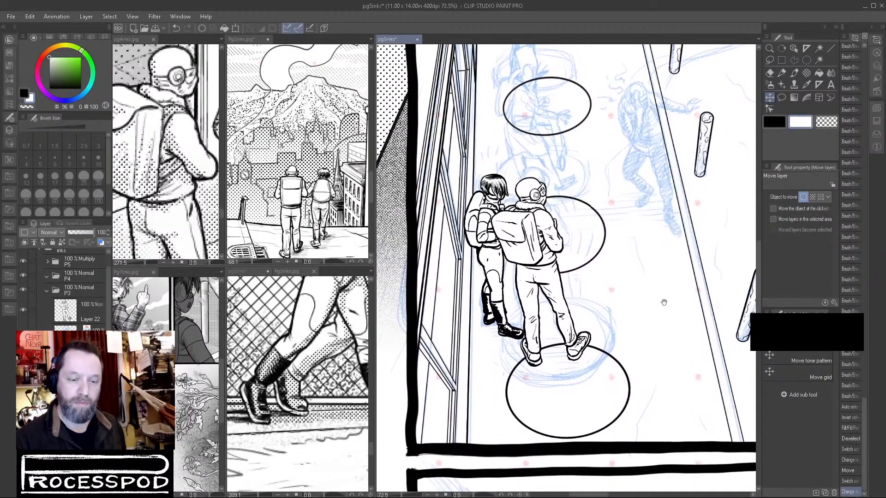
{"action": "left_click_drag", "start_coordinate": [678, 332], "coordinate": [512, 373]}
{"action": "left_click_drag", "start_coordinate": [688, 404], "coordinate": [713, 409]}
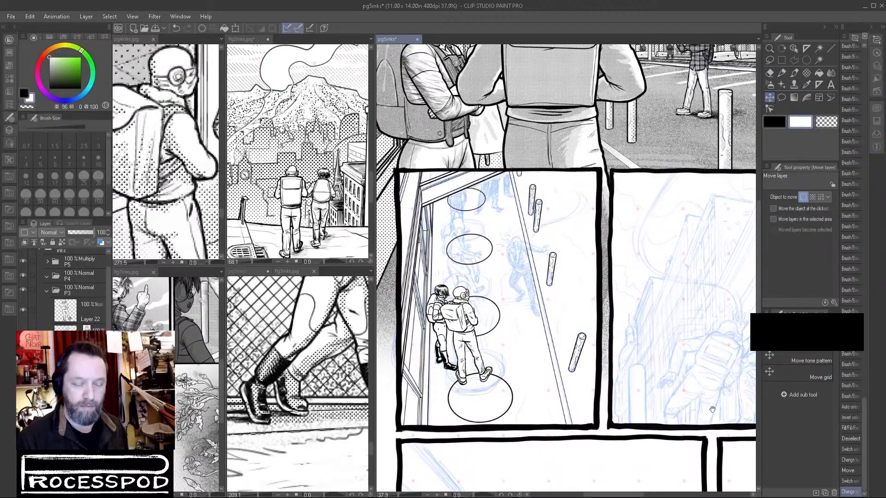
{"action": "scroll", "coordinate": [526, 263], "scroll_direction": "up", "scroll_amount": 8}
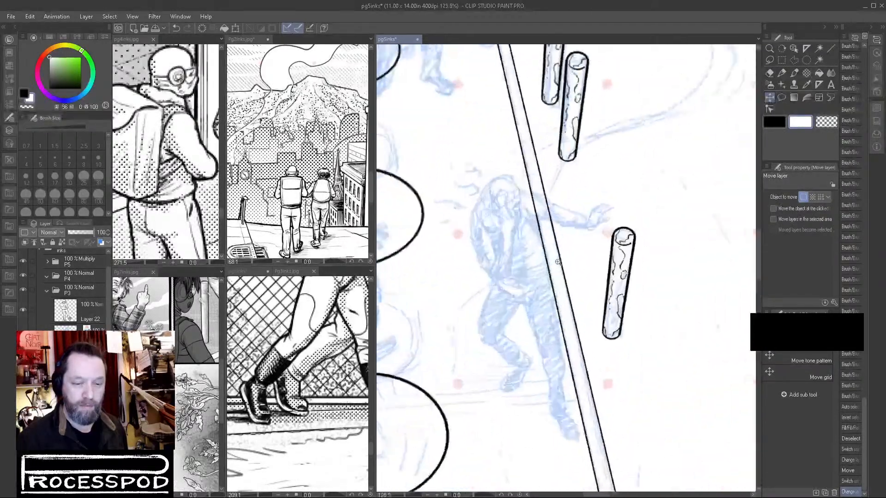
{"action": "left_click_drag", "start_coordinate": [572, 258], "coordinate": [567, 258]}
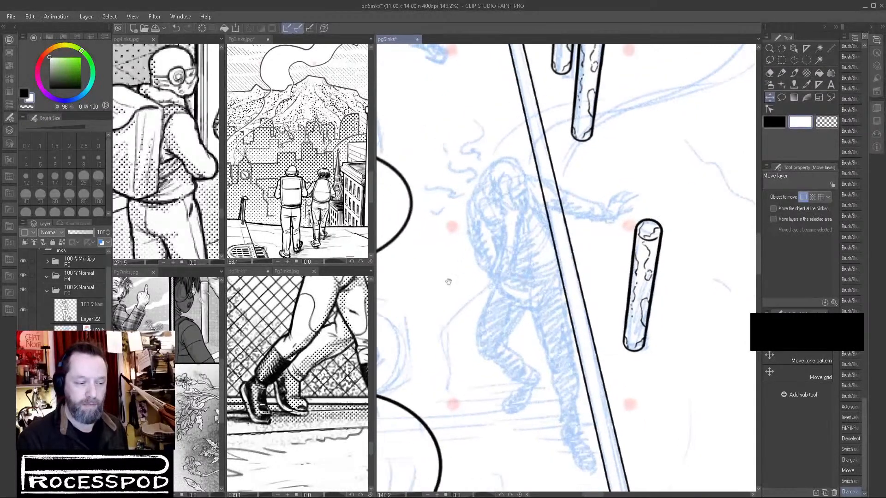
{"action": "left_click_drag", "start_coordinate": [196, 362], "coordinate": [141, 415]}
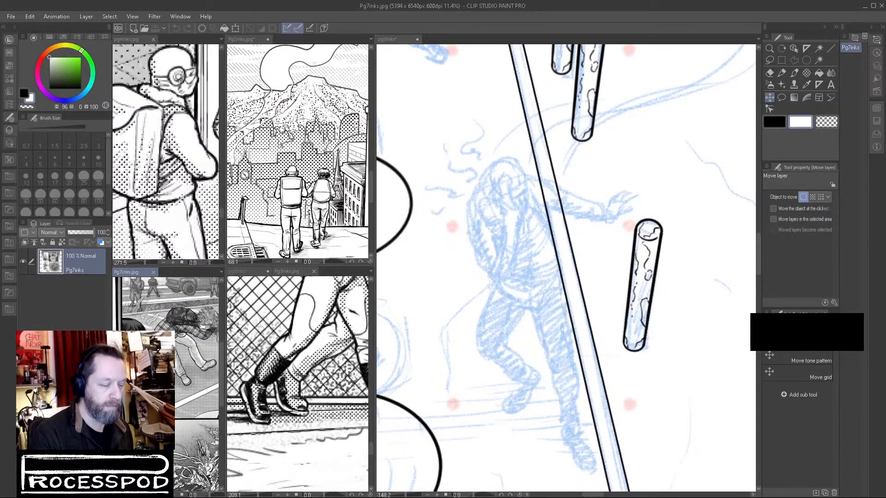
{"action": "left_click_drag", "start_coordinate": [118, 347], "coordinate": [176, 380]}
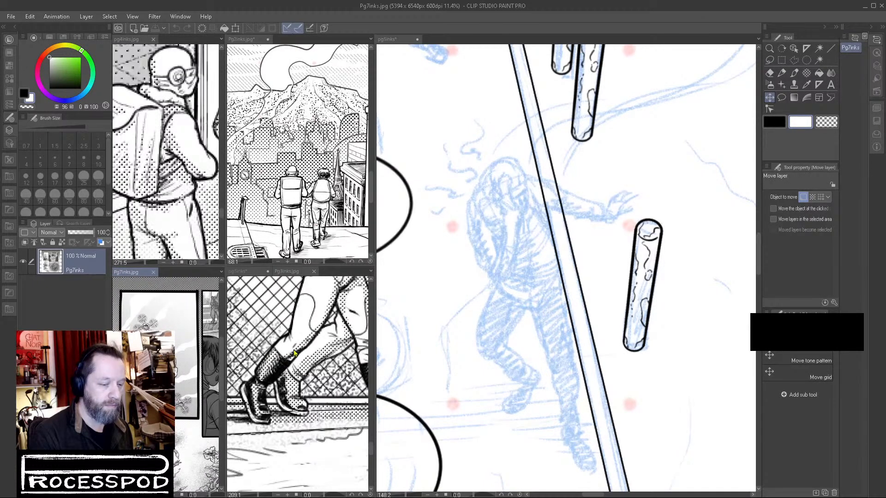
Frame the page 4 reference on the figures around the window and the second page 5 view on the plaid-shirted figure.
{"action": "left_click", "coordinate": [193, 212]}
{"action": "scroll", "coordinate": [193, 205], "scroll_direction": "down", "scroll_amount": 4}
{"action": "left_click_drag", "start_coordinate": [169, 215], "coordinate": [102, 227]}
{"action": "left_click_drag", "start_coordinate": [215, 180], "coordinate": [199, 211]}
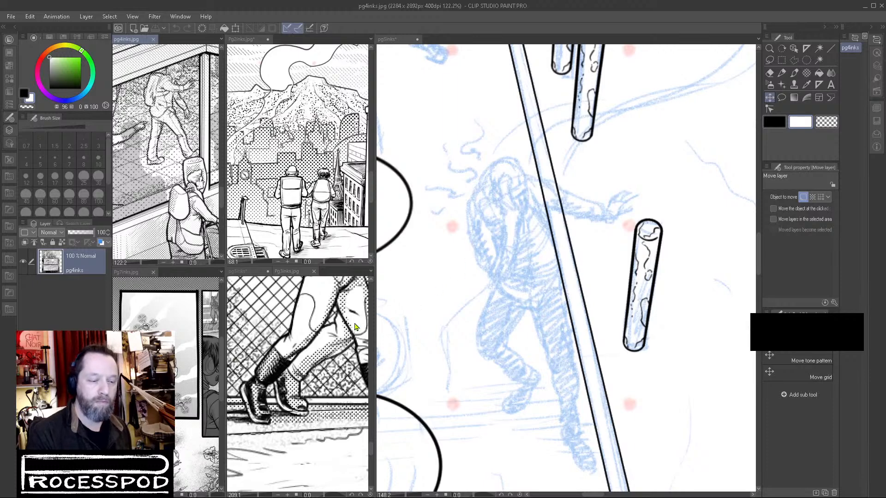
{"action": "left_click", "coordinate": [238, 271]}
{"action": "mouse_move", "coordinate": [280, 375]}
{"action": "left_mouse_down"}
{"action": "mouse_move", "coordinate": [327, 360]}
{"action": "mouse_move", "coordinate": [279, 388]}
{"action": "left_mouse_up"}
{"action": "mouse_move", "coordinate": [360, 390]}
{"action": "left_mouse_down"}
{"action": "mouse_move", "coordinate": [262, 375]}
{"action": "mouse_move", "coordinate": [305, 371]}
{"action": "left_mouse_up"}
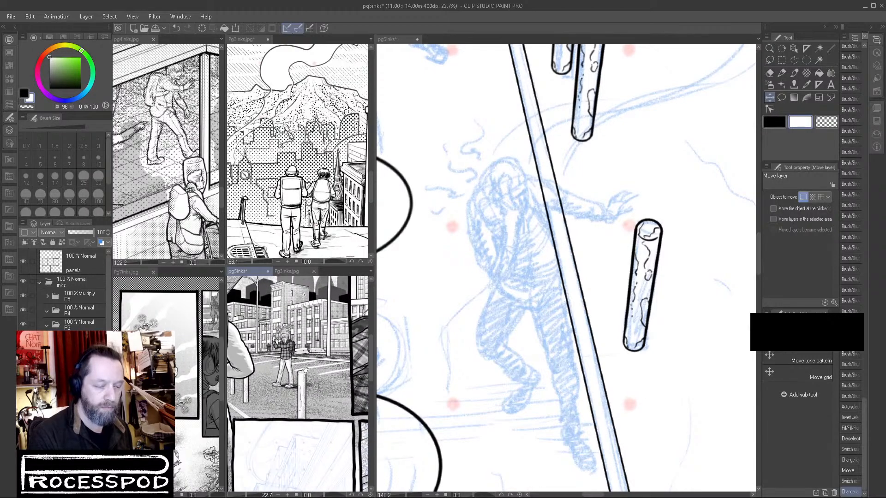
{"action": "scroll", "coordinate": [305, 371], "scroll_direction": "up", "scroll_amount": 5}
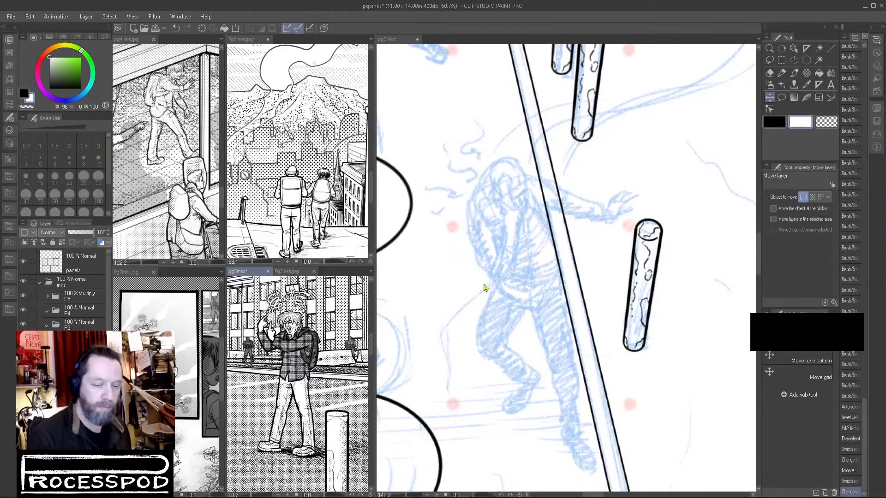
Add a new raster layer to page 5 and select the Brush for inking the hunched figure beside the curb line.
{"action": "left_click", "coordinate": [395, 42]}
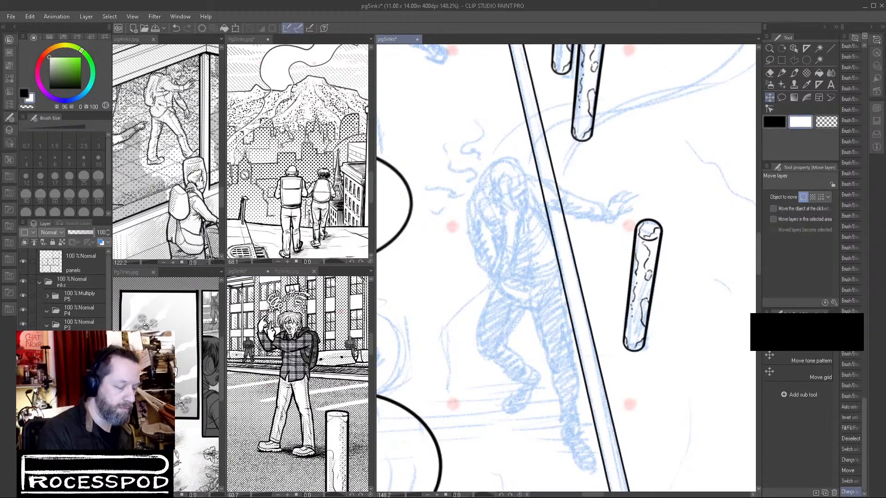
{"action": "left_click", "coordinate": [782, 73]}
{"action": "left_click", "coordinate": [794, 73]}
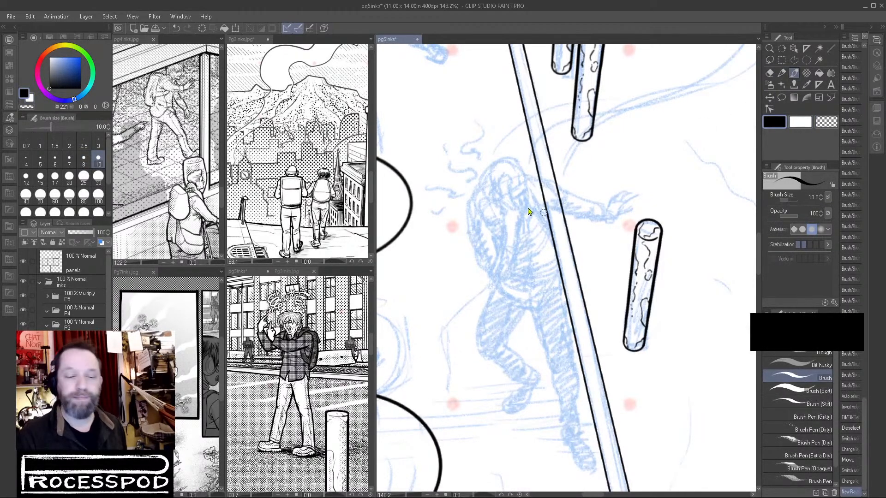
{"action": "scroll", "coordinate": [543, 213], "scroll_direction": "up", "scroll_amount": 5}
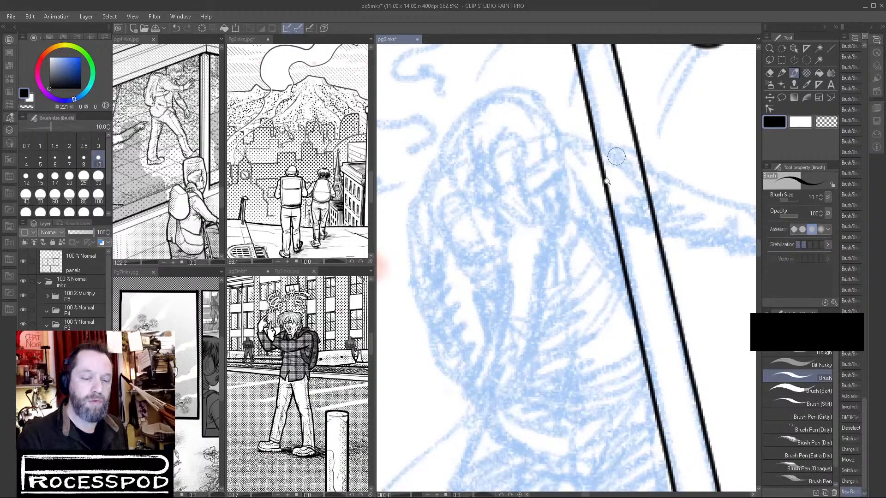
{"action": "scroll", "coordinate": [617, 153], "scroll_direction": "down", "scroll_amount": 6}
{"action": "left_click_drag", "start_coordinate": [631, 285], "coordinate": [621, 303]}
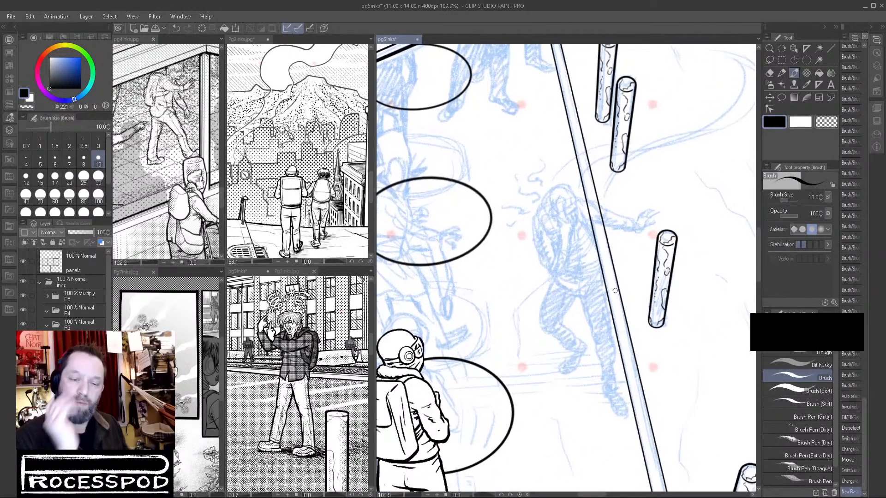
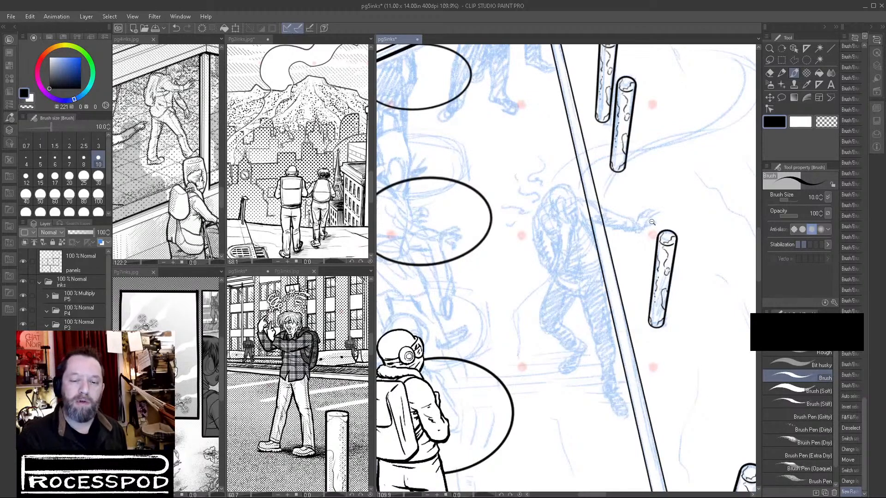
Ink the palm edge, thumb and first finger line of the hand the hunched figure holds to the face.
{"action": "left_click_drag", "start_coordinate": [651, 222], "coordinate": [586, 224]}
{"action": "left_click_drag", "start_coordinate": [693, 234], "coordinate": [452, 377]}
{"action": "mouse_move", "coordinate": [651, 315]}
{"action": "left_mouse_down"}
{"action": "mouse_move", "coordinate": [516, 360]}
{"action": "mouse_move", "coordinate": [728, 221]}
{"action": "left_mouse_up"}
{"action": "left_click_drag", "start_coordinate": [490, 311], "coordinate": [564, 304]}
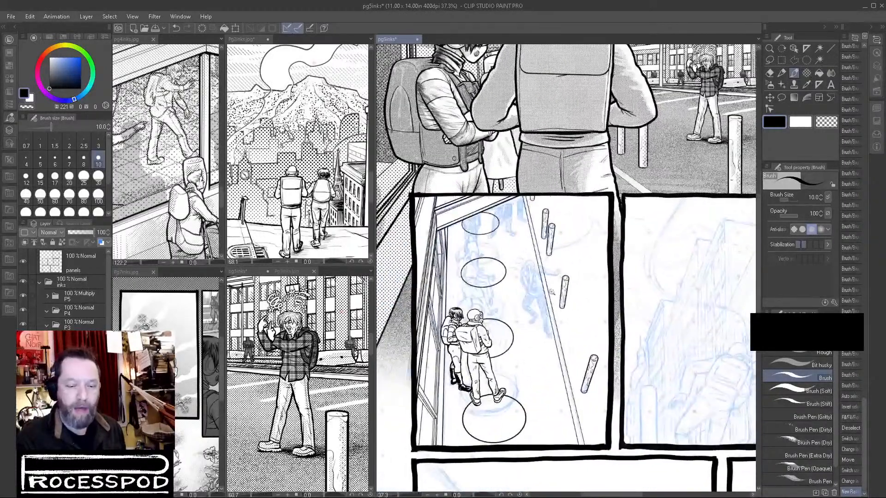
{"action": "scroll", "coordinate": [562, 302], "scroll_direction": "up", "scroll_amount": 5}
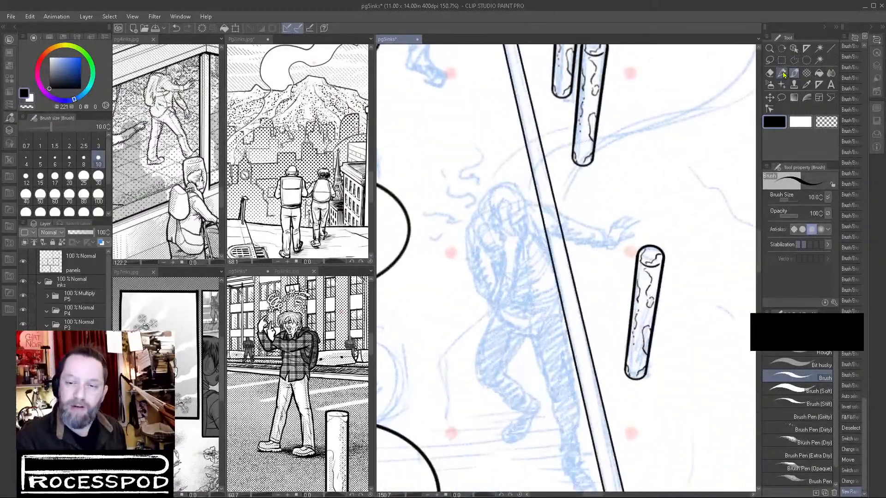
{"action": "scroll", "coordinate": [492, 249], "scroll_direction": "up", "scroll_amount": 2}
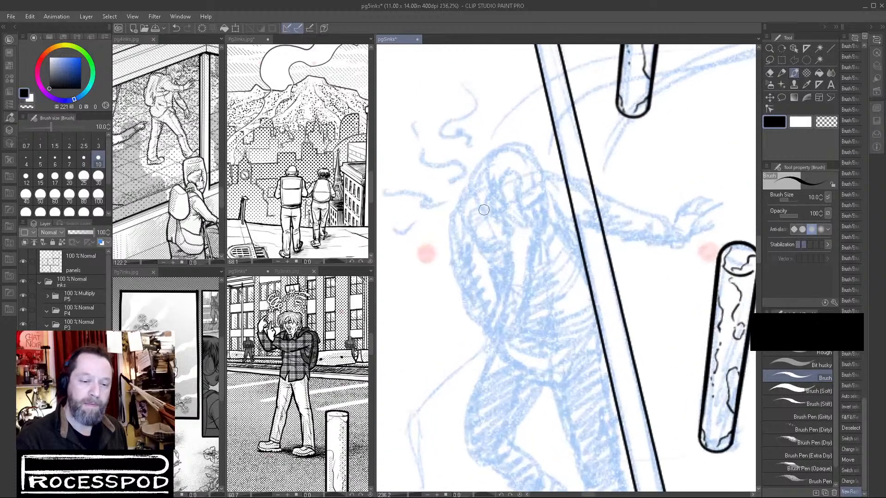
{"action": "mouse_move", "coordinate": [483, 194]}
{"action": "left_mouse_down"}
{"action": "mouse_move", "coordinate": [488, 223]}
{"action": "mouse_move", "coordinate": [484, 199]}
{"action": "mouse_move", "coordinate": [503, 236]}
{"action": "left_mouse_up"}
{"action": "key", "text": "ctrl+z"}
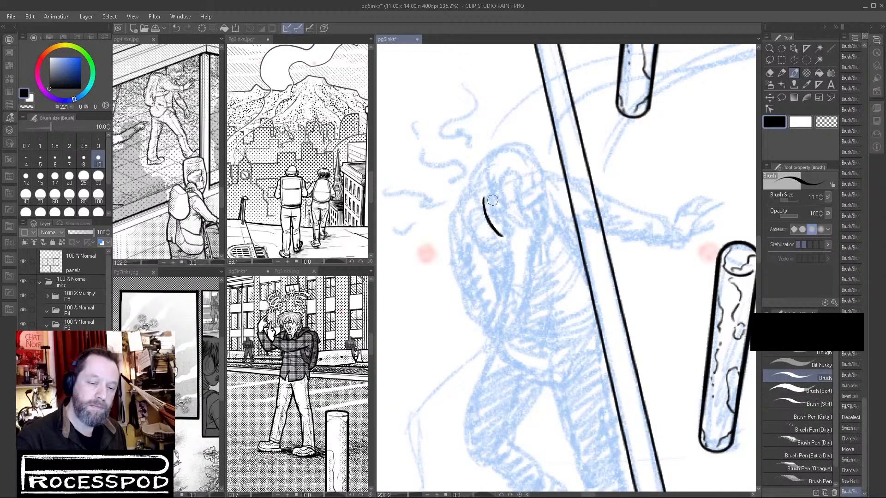
{"action": "scroll", "coordinate": [484, 199], "scroll_direction": "up", "scroll_amount": 2}
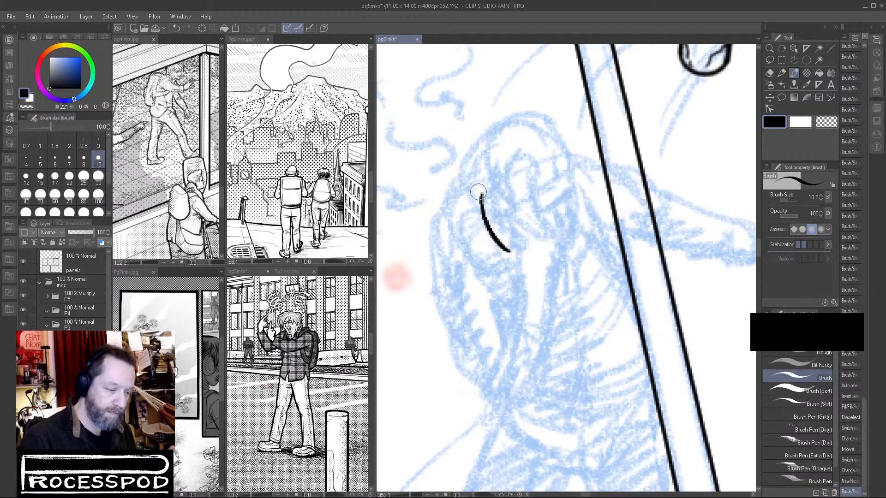
{"action": "mouse_move", "coordinate": [480, 190]}
{"action": "left_mouse_down"}
{"action": "mouse_move", "coordinate": [490, 217]}
{"action": "mouse_move", "coordinate": [522, 226]}
{"action": "left_mouse_up"}
{"action": "mouse_move", "coordinate": [517, 260]}
{"action": "left_mouse_down"}
{"action": "mouse_move", "coordinate": [534, 247]}
{"action": "mouse_move", "coordinate": [527, 225]}
{"action": "mouse_move", "coordinate": [531, 233]}
{"action": "mouse_move", "coordinate": [548, 199]}
{"action": "left_mouse_up"}
{"action": "mouse_move", "coordinate": [522, 229]}
{"action": "left_mouse_down"}
{"action": "mouse_move", "coordinate": [549, 200]}
{"action": "mouse_move", "coordinate": [506, 221]}
{"action": "mouse_move", "coordinate": [527, 188]}
{"action": "left_mouse_up"}
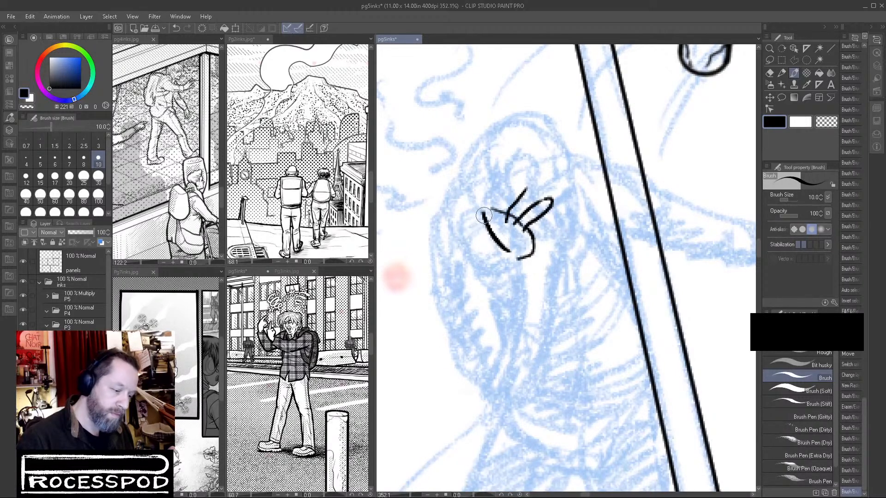
Ink the middle fingers of the raised hand and clean up the overlapping lines at their base with transparent color.
{"action": "mouse_move", "coordinate": [483, 220]}
{"action": "left_mouse_down"}
{"action": "mouse_move", "coordinate": [496, 191]}
{"action": "mouse_move", "coordinate": [520, 178]}
{"action": "left_mouse_up"}
{"action": "mouse_move", "coordinate": [505, 211]}
{"action": "left_mouse_down"}
{"action": "mouse_move", "coordinate": [521, 179]}
{"action": "mouse_move", "coordinate": [525, 192]}
{"action": "left_mouse_up"}
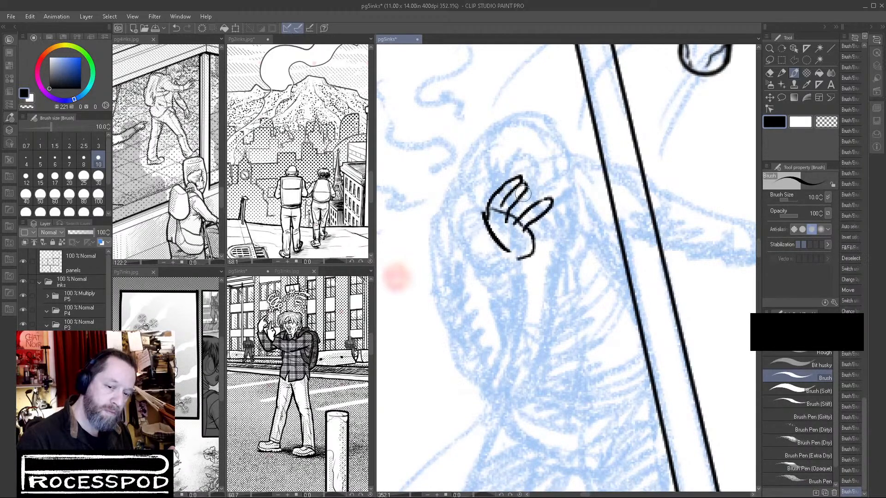
{"action": "left_click", "coordinate": [826, 121]}
{"action": "left_click_drag", "start_coordinate": [518, 188], "coordinate": [498, 213]}
{"action": "left_click_drag", "start_coordinate": [501, 211], "coordinate": [519, 221]}
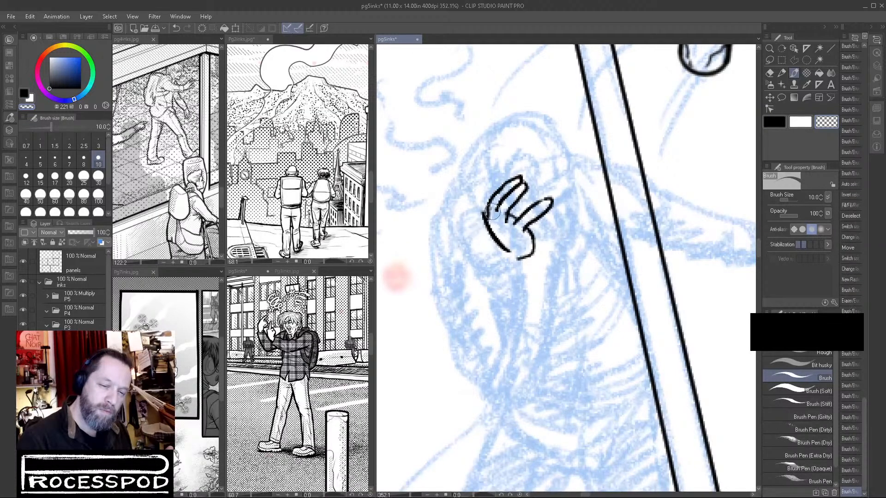
{"action": "left_click", "coordinate": [774, 123]}
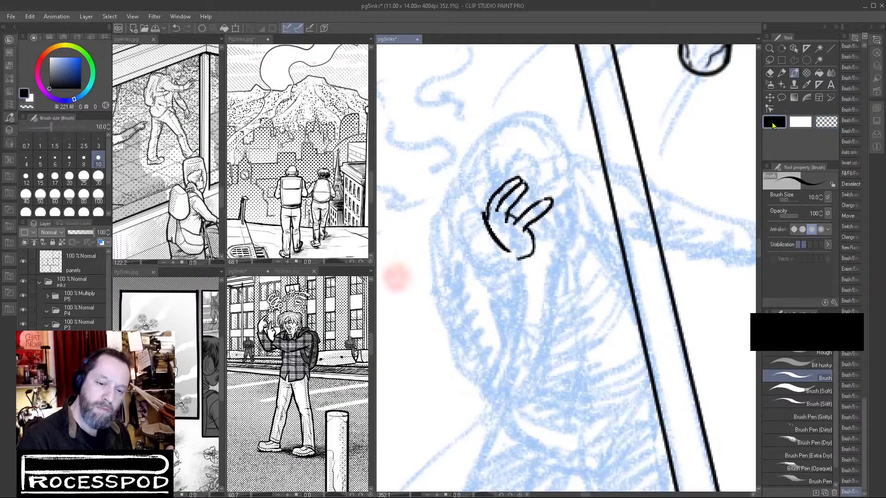
Ink the outermost fingers in black, trimming the overlap with transparent color, and close the palm at the wrist.
{"action": "mouse_move", "coordinate": [490, 180]}
{"action": "left_mouse_down"}
{"action": "mouse_move", "coordinate": [476, 210]}
{"action": "mouse_move", "coordinate": [492, 223]}
{"action": "left_mouse_up"}
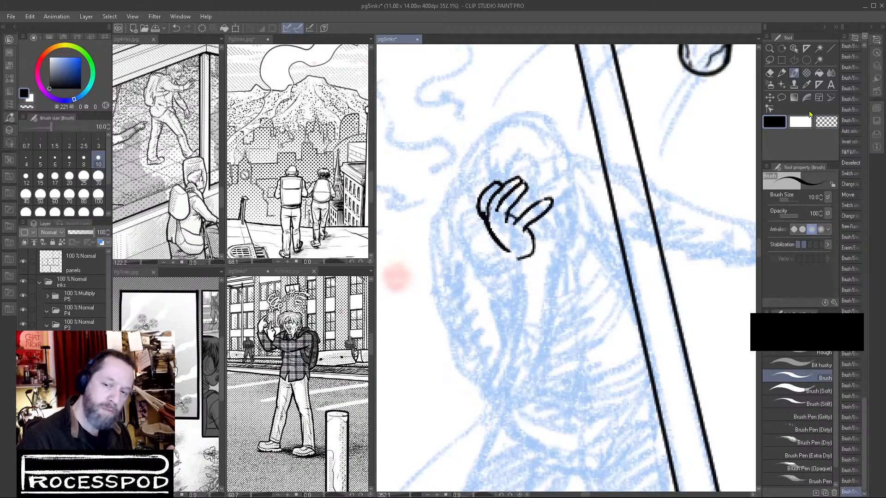
{"action": "left_click", "coordinate": [826, 122]}
{"action": "left_click_drag", "start_coordinate": [484, 212], "coordinate": [495, 232]}
{"action": "left_click", "coordinate": [774, 122]}
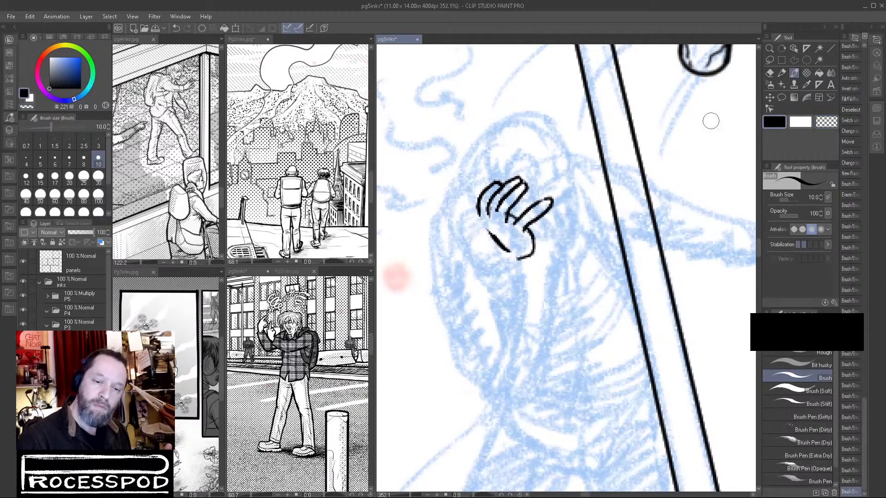
{"action": "left_click_drag", "start_coordinate": [478, 203], "coordinate": [499, 243]}
{"action": "mouse_move", "coordinate": [489, 209]}
{"action": "left_mouse_down"}
{"action": "mouse_move", "coordinate": [501, 238]}
{"action": "mouse_move", "coordinate": [509, 220]}
{"action": "mouse_move", "coordinate": [475, 189]}
{"action": "mouse_move", "coordinate": [487, 187]}
{"action": "mouse_move", "coordinate": [493, 232]}
{"action": "mouse_move", "coordinate": [488, 226]}
{"action": "mouse_move", "coordinate": [502, 243]}
{"action": "mouse_move", "coordinate": [499, 231]}
{"action": "mouse_move", "coordinate": [513, 243]}
{"action": "mouse_move", "coordinate": [512, 235]}
{"action": "mouse_move", "coordinate": [524, 266]}
{"action": "mouse_move", "coordinate": [501, 254]}
{"action": "mouse_move", "coordinate": [525, 267]}
{"action": "left_mouse_up"}
{"action": "left_click_drag", "start_coordinate": [534, 253], "coordinate": [527, 264]}
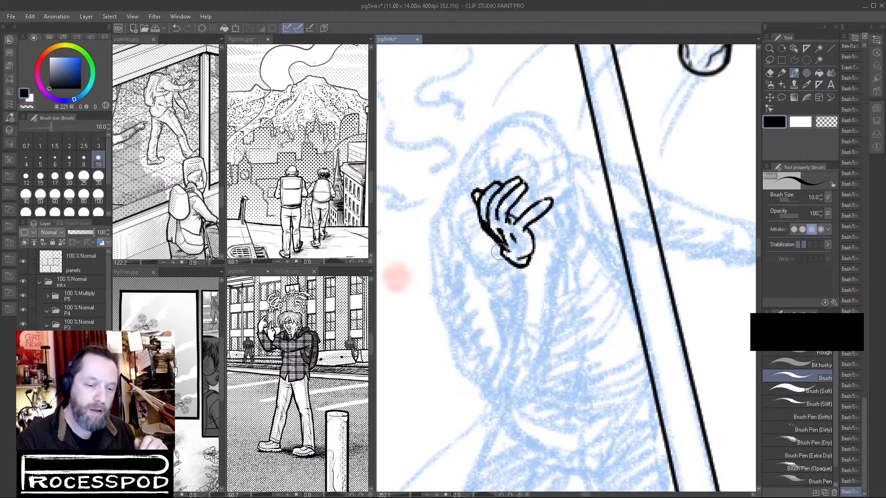
Ink the raised forearm's outline from wrist to elbow and add the sleeve folds inside it.
{"action": "left_click_drag", "start_coordinate": [495, 258], "coordinate": [467, 363]}
{"action": "left_click_drag", "start_coordinate": [533, 268], "coordinate": [531, 308]}
{"action": "left_click_drag", "start_coordinate": [467, 359], "coordinate": [507, 383]}
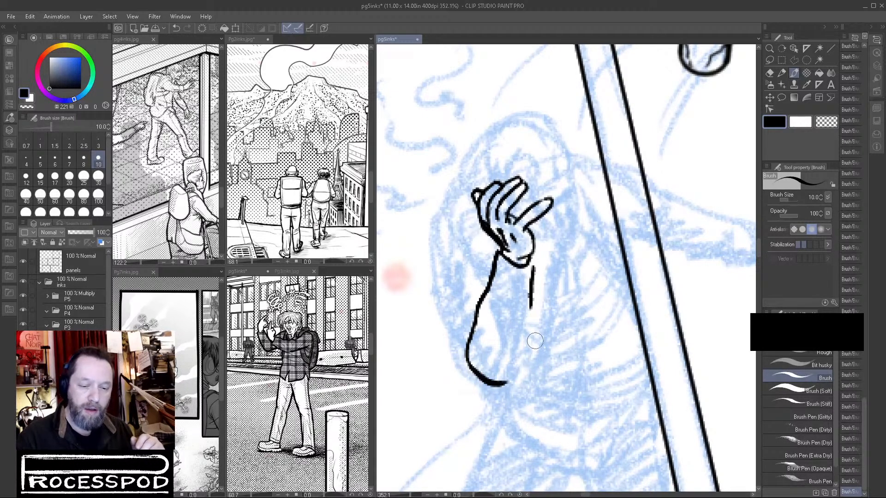
{"action": "left_click_drag", "start_coordinate": [530, 282], "coordinate": [522, 372]}
{"action": "left_click_drag", "start_coordinate": [528, 335], "coordinate": [510, 386]}
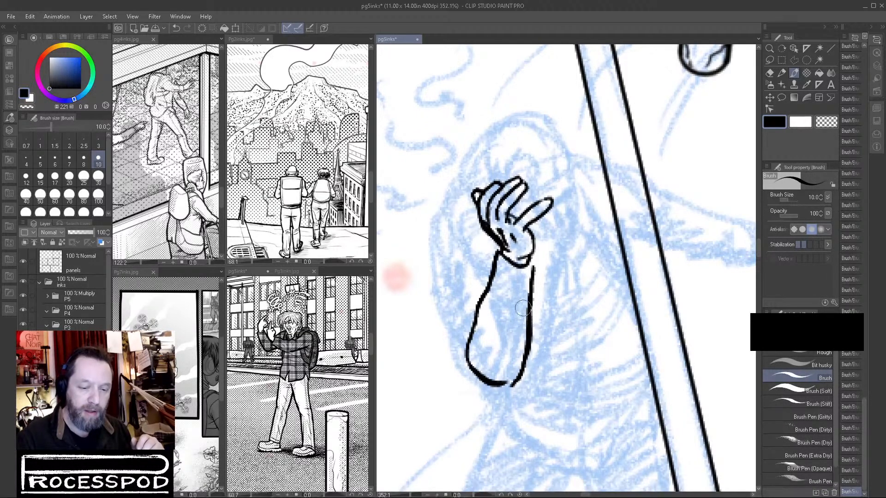
{"action": "left_click_drag", "start_coordinate": [496, 296], "coordinate": [512, 312]}
{"action": "left_click_drag", "start_coordinate": [524, 275], "coordinate": [516, 331]}
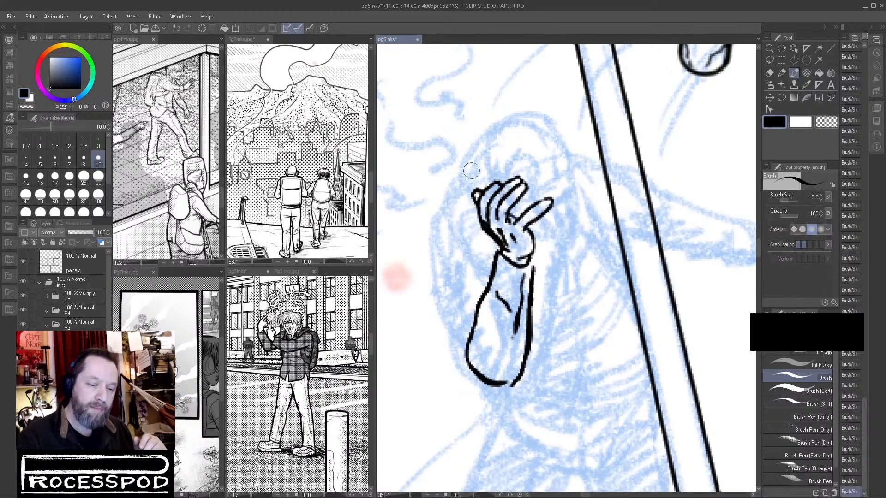
Ink the upper arm's sleeve from shoulder to elbow with its folds and thicken the elbow contour.
{"action": "left_click_drag", "start_coordinate": [454, 206], "coordinate": [426, 272]}
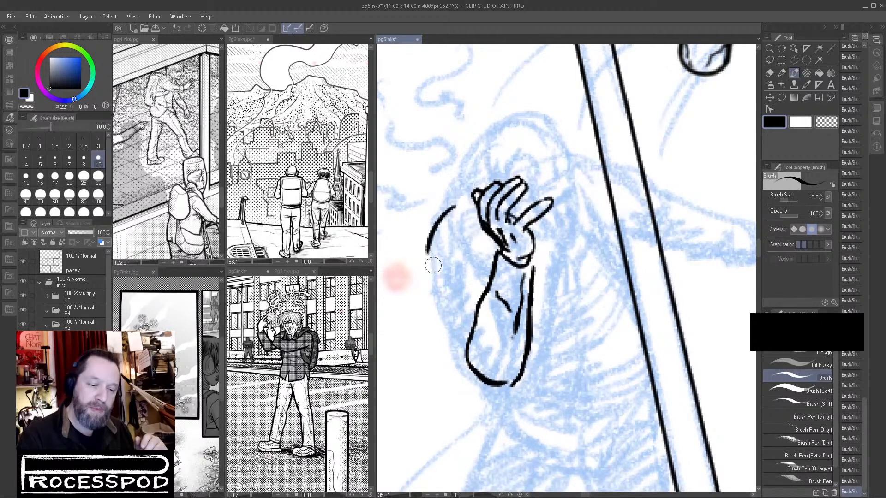
{"action": "mouse_move", "coordinate": [428, 238]}
{"action": "left_mouse_down"}
{"action": "mouse_move", "coordinate": [469, 252]}
{"action": "mouse_move", "coordinate": [484, 267]}
{"action": "mouse_move", "coordinate": [476, 279]}
{"action": "left_mouse_up"}
{"action": "mouse_move", "coordinate": [425, 262]}
{"action": "left_mouse_down"}
{"action": "mouse_move", "coordinate": [480, 381]}
{"action": "mouse_move", "coordinate": [492, 385]}
{"action": "mouse_move", "coordinate": [461, 271]}
{"action": "mouse_move", "coordinate": [483, 268]}
{"action": "mouse_move", "coordinate": [454, 313]}
{"action": "mouse_move", "coordinate": [455, 347]}
{"action": "mouse_move", "coordinate": [488, 351]}
{"action": "left_mouse_up"}
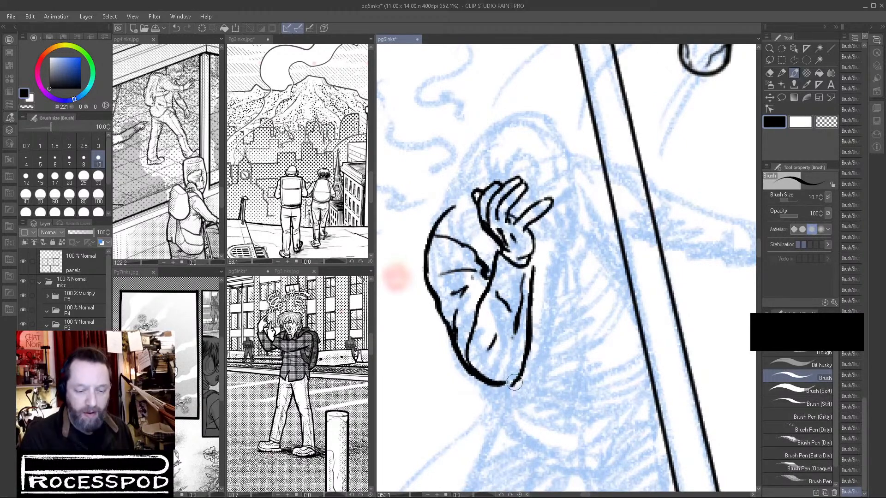
{"action": "mouse_move", "coordinate": [496, 386]}
{"action": "left_mouse_down"}
{"action": "mouse_move", "coordinate": [517, 387]}
{"action": "mouse_move", "coordinate": [519, 372]}
{"action": "left_mouse_up"}
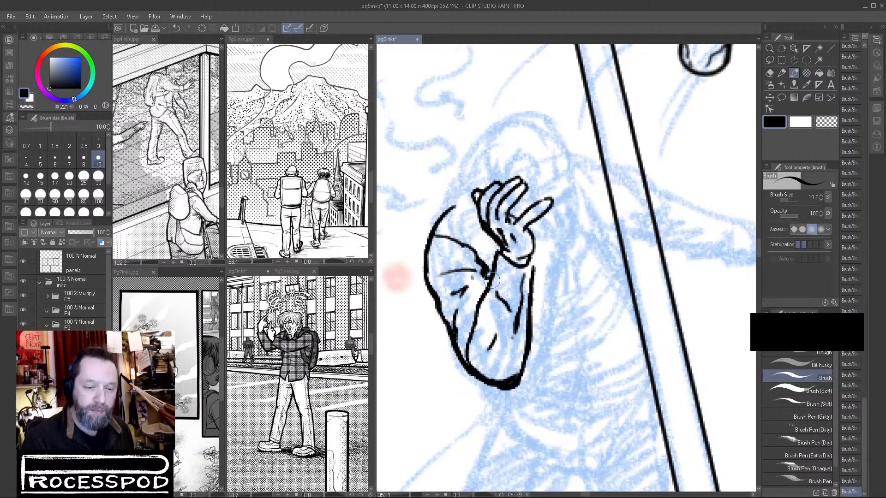
{"action": "mouse_move", "coordinate": [448, 208]}
{"action": "left_mouse_down"}
{"action": "mouse_move", "coordinate": [431, 234]}
{"action": "mouse_move", "coordinate": [427, 274]}
{"action": "left_mouse_up"}
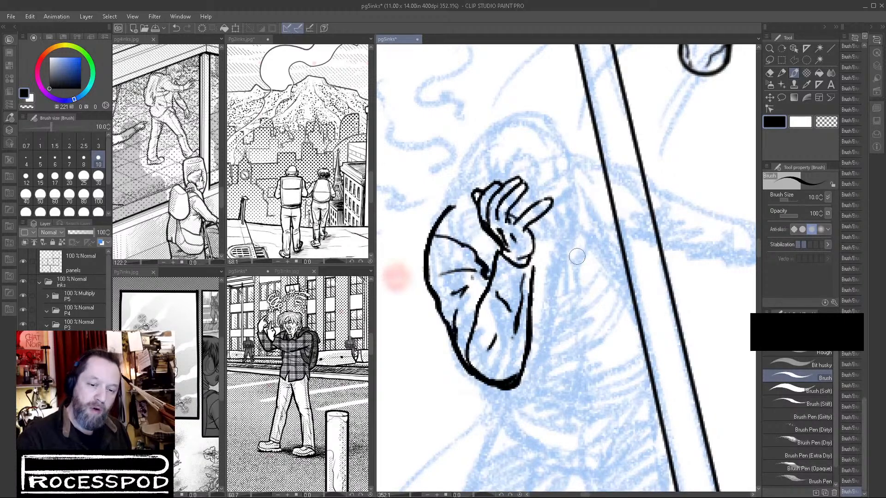
{"action": "left_click_drag", "start_coordinate": [463, 205], "coordinate": [487, 276]}
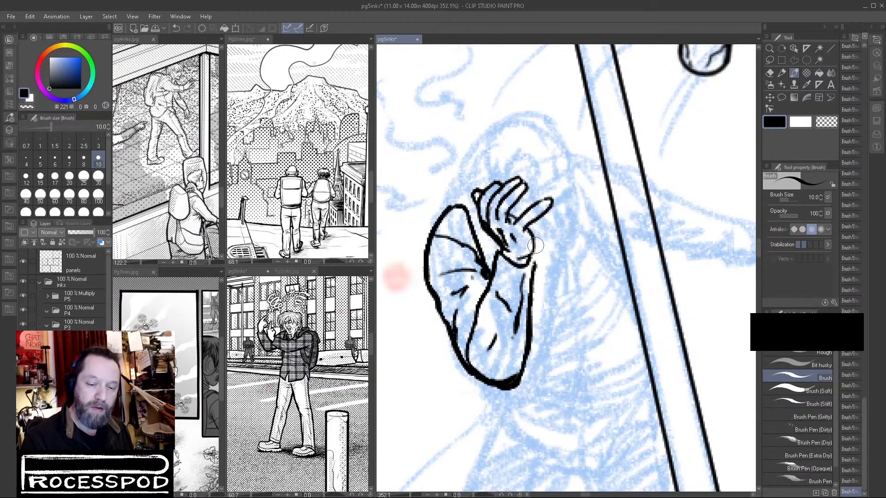
Ink the visible mouth, chin, eye area and jawline of the face beside the thumb.
{"action": "left_click_drag", "start_coordinate": [536, 252], "coordinate": [568, 245]}
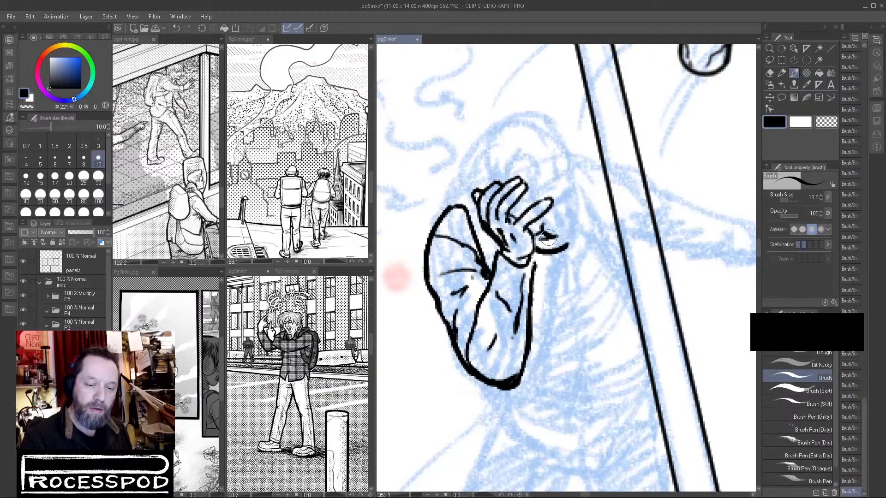
{"action": "left_click_drag", "start_coordinate": [554, 237], "coordinate": [562, 221]}
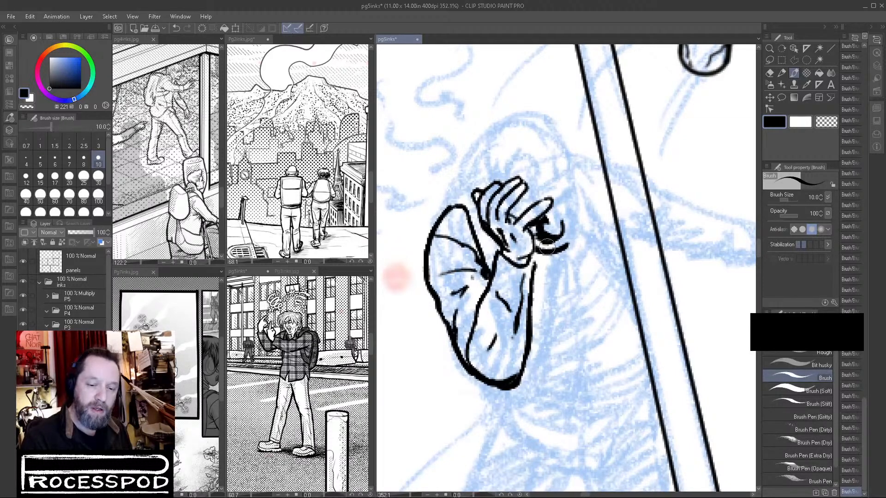
{"action": "left_click_drag", "start_coordinate": [536, 245], "coordinate": [567, 247]}
{"action": "mouse_move", "coordinate": [556, 210]}
{"action": "left_mouse_down"}
{"action": "mouse_move", "coordinate": [574, 191]}
{"action": "mouse_move", "coordinate": [558, 209]}
{"action": "mouse_move", "coordinate": [577, 196]}
{"action": "mouse_move", "coordinate": [564, 245]}
{"action": "left_mouse_up"}
{"action": "left_click_drag", "start_coordinate": [571, 174], "coordinate": [575, 193]}
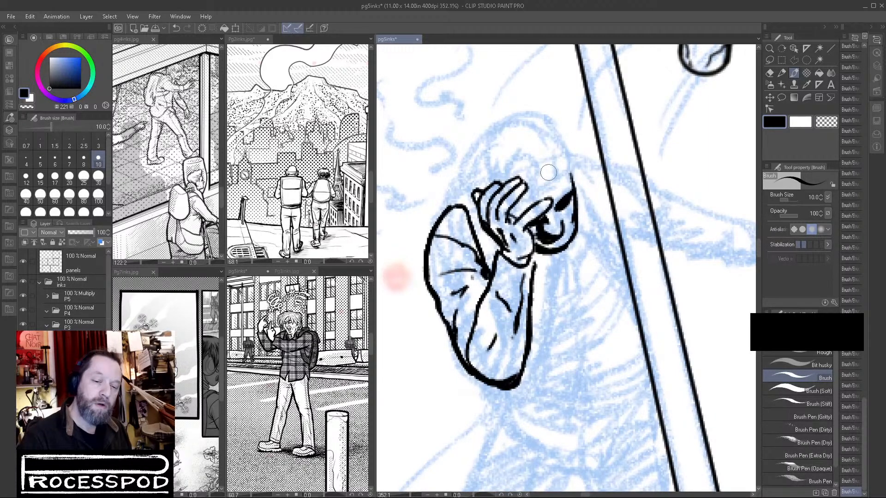
Ink hair strands falling over the forehead and erase those overlapping the fingers with transparent color.
{"action": "left_click_drag", "start_coordinate": [536, 162], "coordinate": [523, 190]}
{"action": "mouse_move", "coordinate": [511, 160]}
{"action": "left_mouse_down"}
{"action": "mouse_move", "coordinate": [519, 180]}
{"action": "mouse_move", "coordinate": [487, 180]}
{"action": "mouse_move", "coordinate": [503, 214]}
{"action": "mouse_move", "coordinate": [498, 166]}
{"action": "mouse_move", "coordinate": [502, 211]}
{"action": "left_mouse_up"}
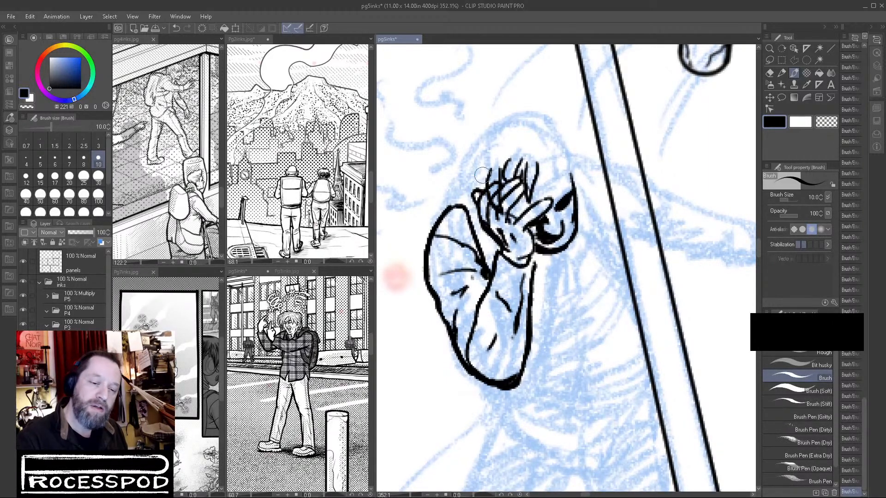
{"action": "left_click", "coordinate": [826, 121]}
{"action": "left_click_drag", "start_coordinate": [497, 175], "coordinate": [498, 201]}
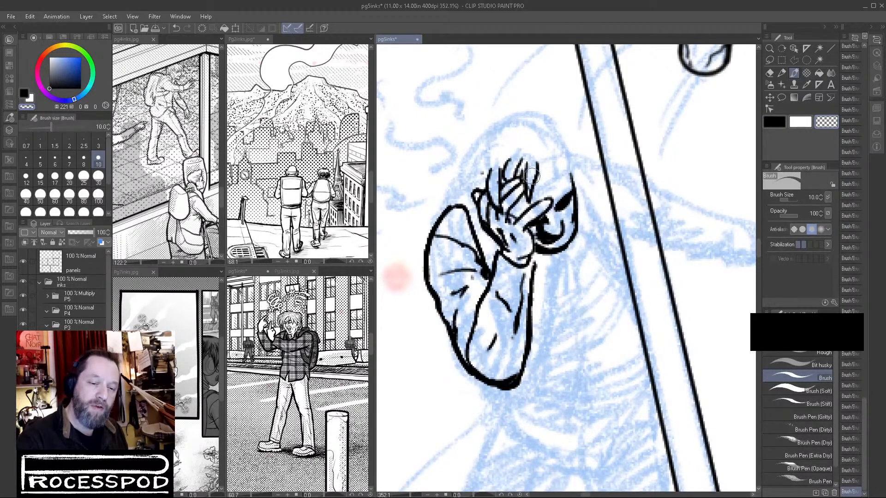
{"action": "left_click", "coordinate": [774, 122]}
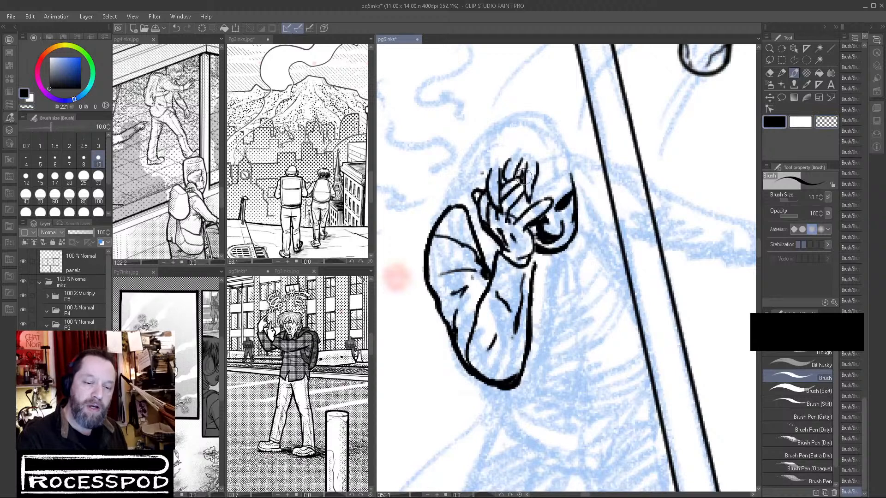
Ink the hair locks on both sides of the hand and the first curved strands above the forehead.
{"action": "mouse_move", "coordinate": [486, 148]}
{"action": "left_mouse_down"}
{"action": "mouse_move", "coordinate": [478, 196]}
{"action": "mouse_move", "coordinate": [487, 162]}
{"action": "mouse_move", "coordinate": [498, 171]}
{"action": "mouse_move", "coordinate": [464, 202]}
{"action": "left_mouse_up"}
{"action": "left_click_drag", "start_coordinate": [467, 202], "coordinate": [487, 248]}
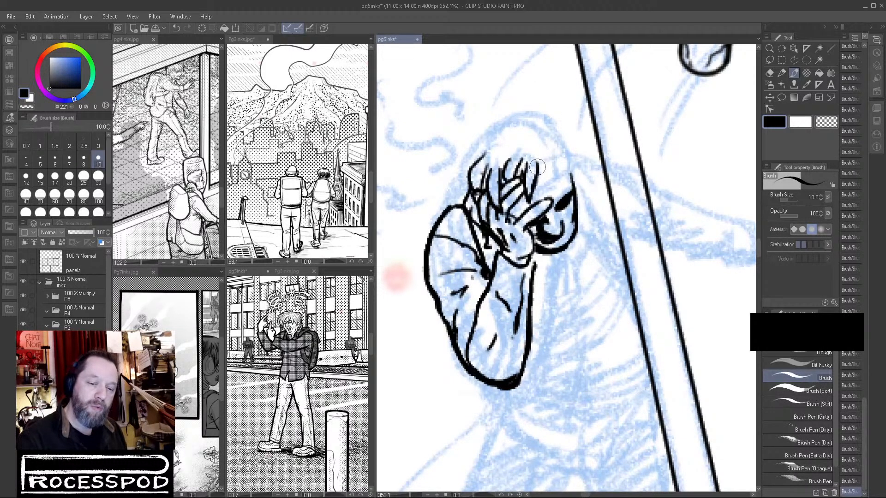
{"action": "mouse_move", "coordinate": [536, 150]}
{"action": "left_mouse_down"}
{"action": "mouse_move", "coordinate": [531, 171]}
{"action": "mouse_move", "coordinate": [544, 155]}
{"action": "mouse_move", "coordinate": [564, 176]}
{"action": "mouse_move", "coordinate": [553, 196]}
{"action": "mouse_move", "coordinate": [568, 154]}
{"action": "mouse_move", "coordinate": [564, 199]}
{"action": "left_mouse_up"}
{"action": "left_click_drag", "start_coordinate": [567, 154], "coordinate": [560, 198]}
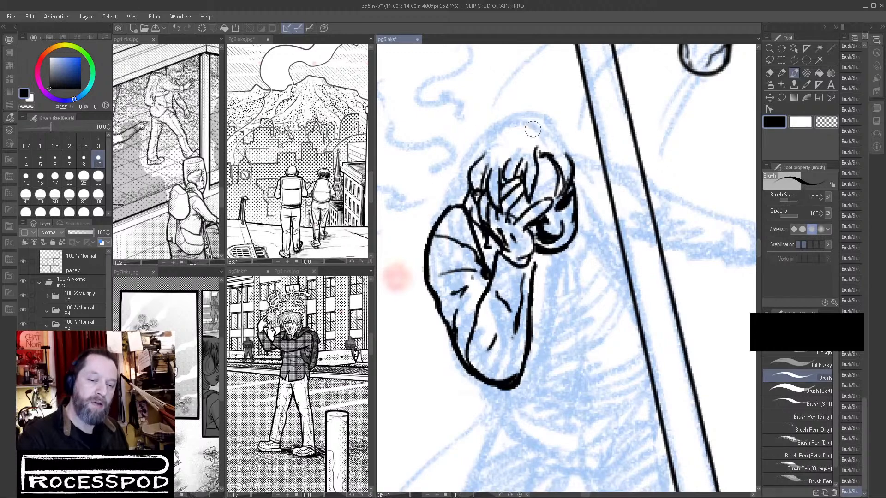
{"action": "mouse_move", "coordinate": [509, 148]}
{"action": "left_mouse_down"}
{"action": "mouse_move", "coordinate": [536, 135]}
{"action": "mouse_move", "coordinate": [529, 149]}
{"action": "mouse_move", "coordinate": [499, 133]}
{"action": "mouse_move", "coordinate": [495, 160]}
{"action": "left_mouse_up"}
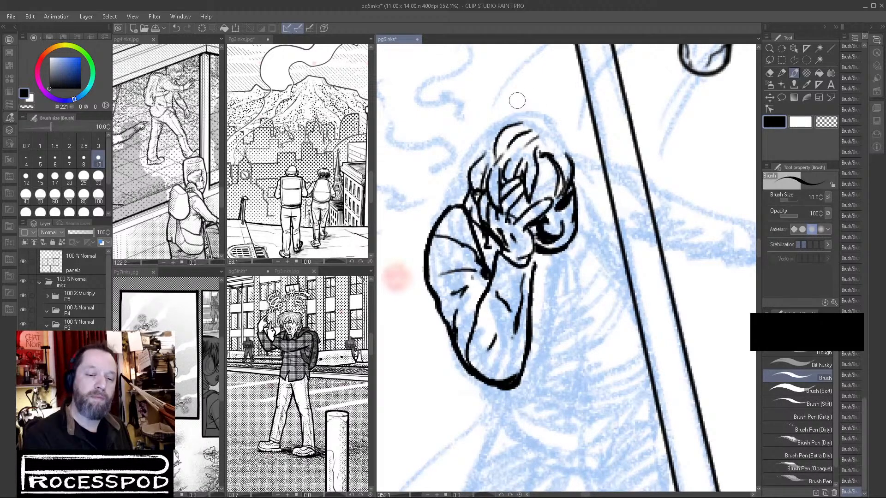
Ink the wavy outer hair contour from the crown down to the raised arm's shoulder.
{"action": "mouse_move", "coordinate": [512, 109]}
{"action": "left_mouse_down"}
{"action": "mouse_move", "coordinate": [492, 111]}
{"action": "mouse_move", "coordinate": [465, 137]}
{"action": "mouse_move", "coordinate": [459, 157]}
{"action": "left_mouse_up"}
{"action": "left_click_drag", "start_coordinate": [486, 122], "coordinate": [470, 146]}
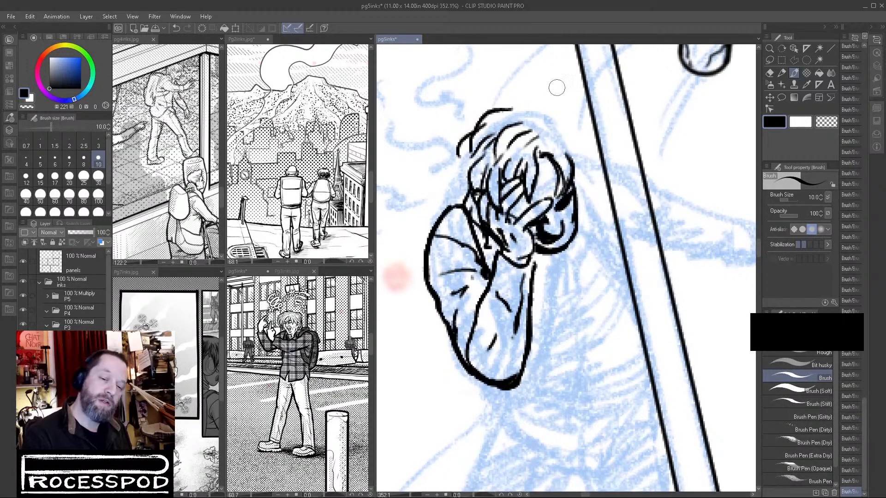
{"action": "mouse_move", "coordinate": [465, 149]}
{"action": "left_mouse_down"}
{"action": "mouse_move", "coordinate": [448, 167]}
{"action": "mouse_move", "coordinate": [441, 204]}
{"action": "mouse_move", "coordinate": [462, 202]}
{"action": "left_mouse_up"}
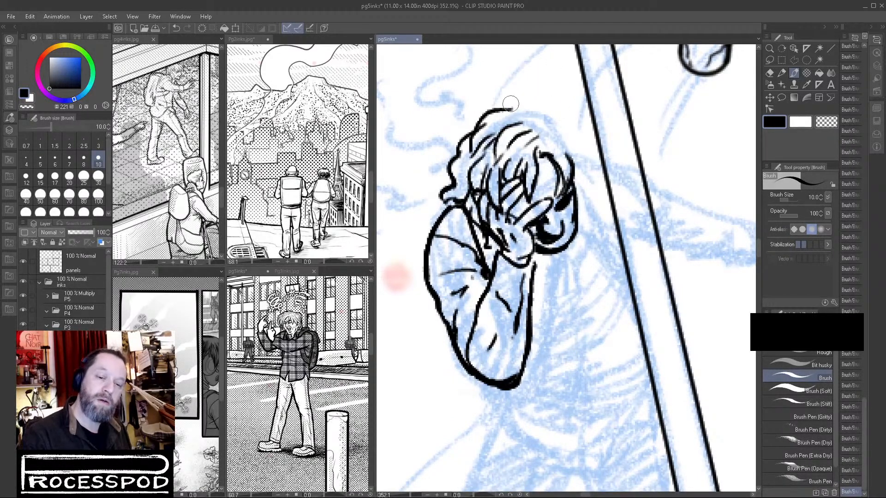
{"action": "mouse_move", "coordinate": [477, 118]}
{"action": "left_mouse_down"}
{"action": "mouse_move", "coordinate": [448, 146]}
{"action": "mouse_move", "coordinate": [488, 110]}
{"action": "left_mouse_up"}
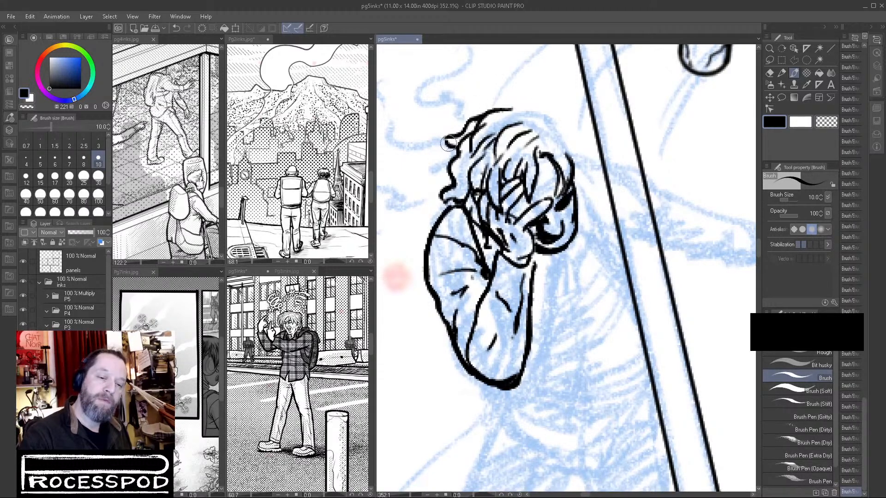
{"action": "left_click_drag", "start_coordinate": [457, 146], "coordinate": [450, 196]}
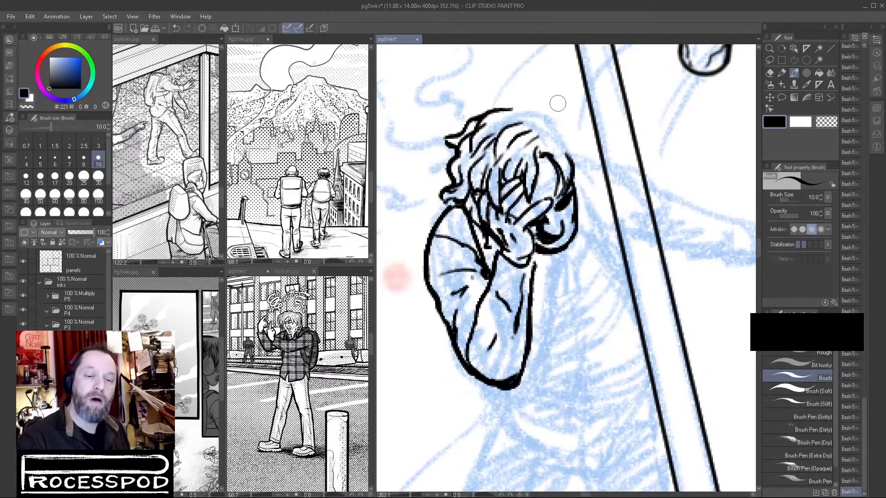
Complete the hair contour over the crown and down the side nearest the curb line, adding inner strands.
{"action": "mouse_move", "coordinate": [550, 114]}
{"action": "left_mouse_down"}
{"action": "mouse_move", "coordinate": [570, 120]}
{"action": "mouse_move", "coordinate": [585, 147]}
{"action": "mouse_move", "coordinate": [576, 174]}
{"action": "left_mouse_up"}
{"action": "left_click_drag", "start_coordinate": [579, 166], "coordinate": [582, 175]}
{"action": "mouse_move", "coordinate": [506, 107]}
{"action": "left_mouse_down"}
{"action": "mouse_move", "coordinate": [521, 94]}
{"action": "mouse_move", "coordinate": [564, 113]}
{"action": "mouse_move", "coordinate": [529, 112]}
{"action": "mouse_move", "coordinate": [562, 125]}
{"action": "left_mouse_up"}
{"action": "mouse_move", "coordinate": [556, 132]}
{"action": "left_mouse_down"}
{"action": "mouse_move", "coordinate": [570, 146]}
{"action": "mouse_move", "coordinate": [560, 149]}
{"action": "left_mouse_up"}
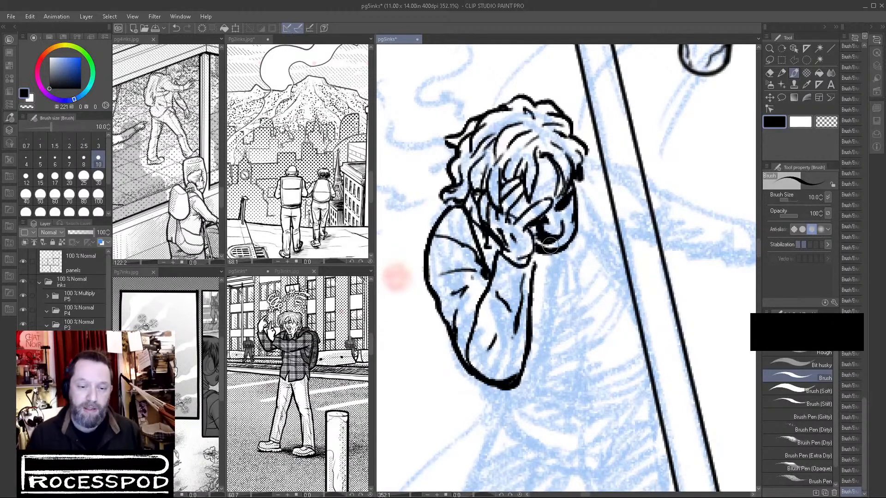
{"action": "mouse_move", "coordinate": [502, 118]}
{"action": "left_mouse_down"}
{"action": "mouse_move", "coordinate": [461, 169]}
{"action": "mouse_move", "coordinate": [471, 146]}
{"action": "mouse_move", "coordinate": [464, 159]}
{"action": "mouse_move", "coordinate": [462, 153]}
{"action": "mouse_move", "coordinate": [456, 185]}
{"action": "left_mouse_up"}
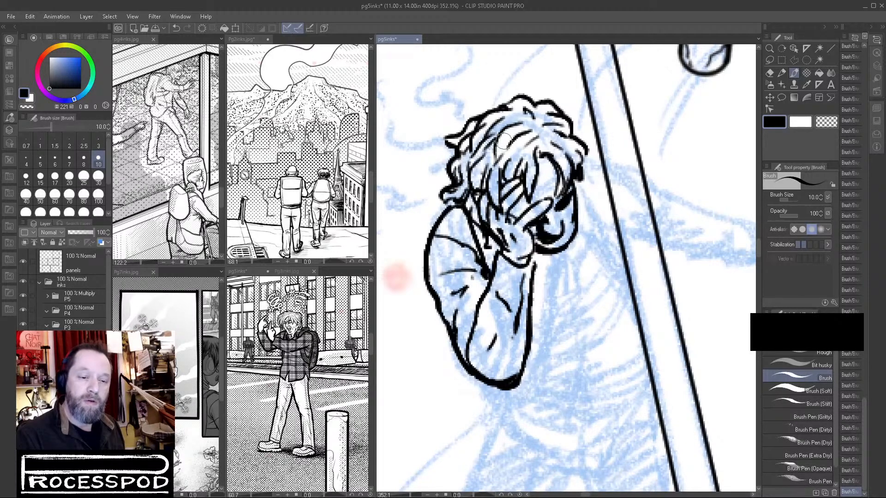
Add fine inner strands to the hair above the forehead and on the side nearest the curb line.
{"action": "mouse_move", "coordinate": [489, 158]}
{"action": "left_mouse_down"}
{"action": "mouse_move", "coordinate": [479, 176]}
{"action": "mouse_move", "coordinate": [503, 183]}
{"action": "left_mouse_up"}
{"action": "left_click", "coordinate": [826, 123]}
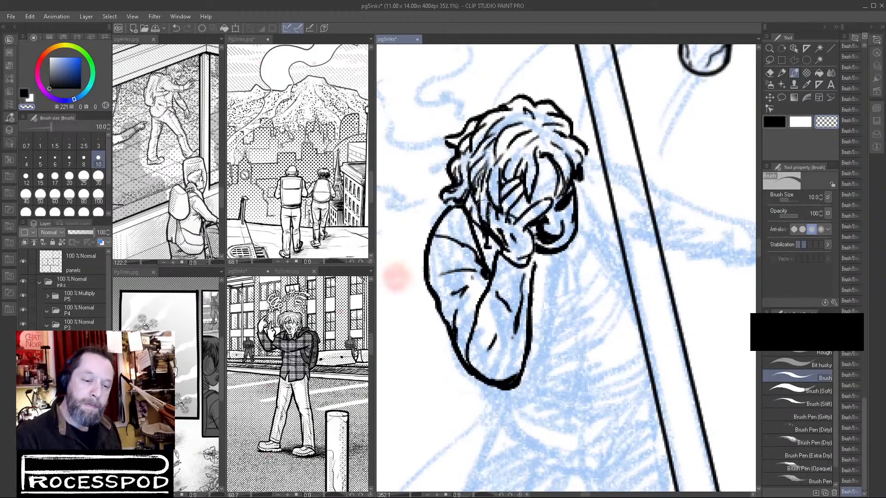
{"action": "left_click", "coordinate": [775, 123]}
{"action": "left_click_drag", "start_coordinate": [560, 148], "coordinate": [576, 194]}
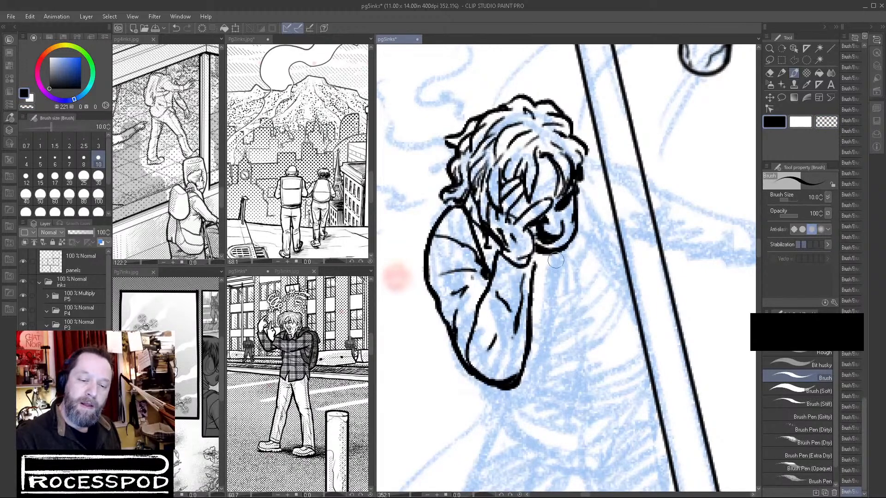
Ink the jacket's curb-side shoulder and side contour, and the bottom hem with its notched front.
{"action": "left_click_drag", "start_coordinate": [576, 222], "coordinate": [623, 279]}
{"action": "mouse_move", "coordinate": [583, 185]}
{"action": "left_mouse_down"}
{"action": "mouse_move", "coordinate": [638, 256]}
{"action": "mouse_move", "coordinate": [631, 243]}
{"action": "mouse_move", "coordinate": [644, 283]}
{"action": "mouse_move", "coordinate": [617, 265]}
{"action": "mouse_move", "coordinate": [653, 329]}
{"action": "mouse_move", "coordinate": [651, 343]}
{"action": "mouse_move", "coordinate": [663, 350]}
{"action": "mouse_move", "coordinate": [664, 404]}
{"action": "left_mouse_up"}
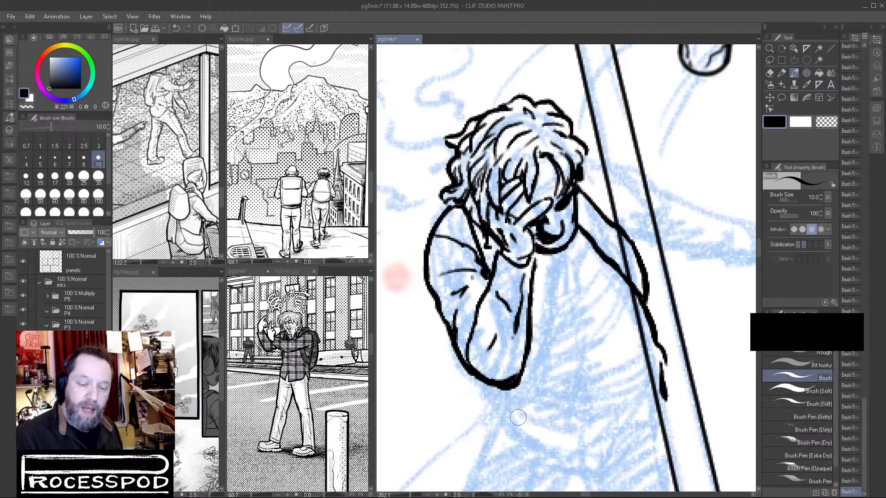
{"action": "mouse_move", "coordinate": [494, 405]}
{"action": "left_mouse_down"}
{"action": "mouse_move", "coordinate": [576, 445]}
{"action": "mouse_move", "coordinate": [590, 402]}
{"action": "mouse_move", "coordinate": [615, 441]}
{"action": "mouse_move", "coordinate": [655, 414]}
{"action": "mouse_move", "coordinate": [665, 388]}
{"action": "left_mouse_up"}
Ink the jacket's front opening and the creases radiating across the chest and belly.
{"action": "mouse_move", "coordinate": [555, 259]}
{"action": "left_mouse_down"}
{"action": "mouse_move", "coordinate": [577, 292]}
{"action": "mouse_move", "coordinate": [572, 326]}
{"action": "mouse_move", "coordinate": [592, 343]}
{"action": "mouse_move", "coordinate": [590, 387]}
{"action": "left_mouse_up"}
{"action": "left_click_drag", "start_coordinate": [542, 370], "coordinate": [630, 345]}
{"action": "left_click_drag", "start_coordinate": [551, 343], "coordinate": [611, 301]}
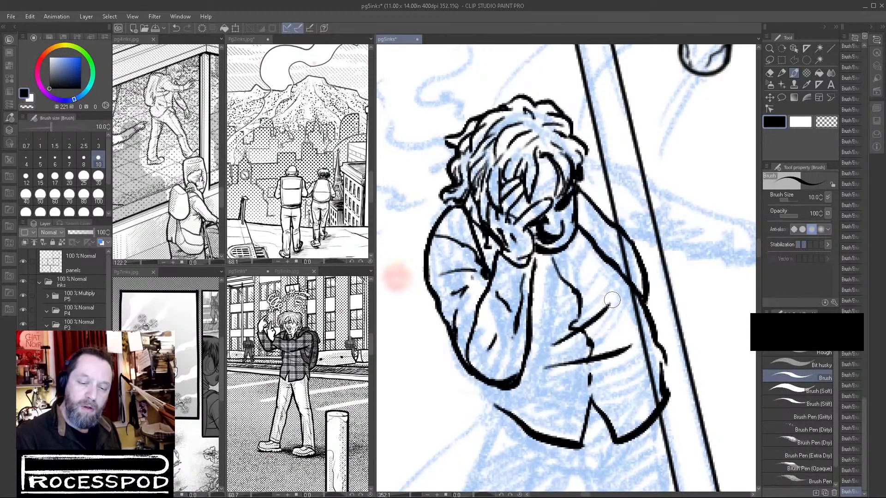
{"action": "mouse_move", "coordinate": [559, 308]}
{"action": "left_mouse_down"}
{"action": "mouse_move", "coordinate": [609, 271]}
{"action": "mouse_move", "coordinate": [588, 302]}
{"action": "mouse_move", "coordinate": [573, 302]}
{"action": "mouse_move", "coordinate": [580, 296]}
{"action": "mouse_move", "coordinate": [548, 306]}
{"action": "left_mouse_up"}
{"action": "key", "text": "ctrl+z"}
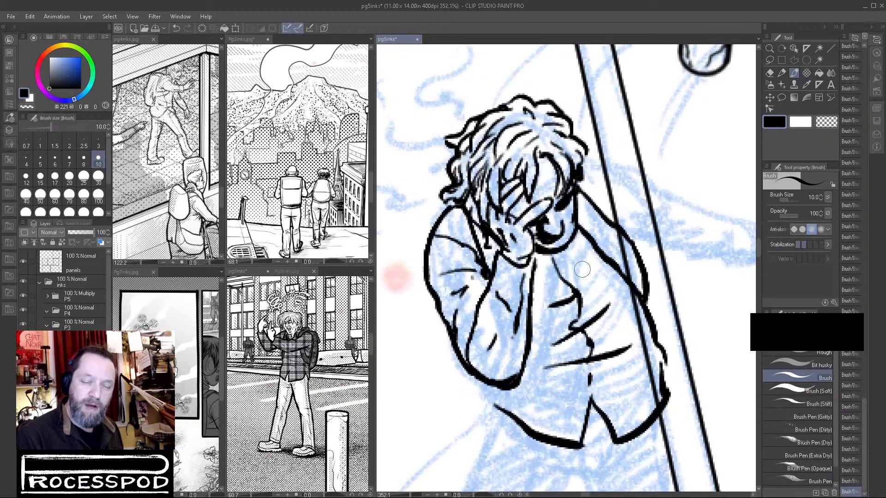
{"action": "left_click_drag", "start_coordinate": [571, 270], "coordinate": [588, 254]}
{"action": "mouse_move", "coordinate": [548, 386]}
{"action": "left_mouse_down"}
{"action": "mouse_move", "coordinate": [589, 378]}
{"action": "mouse_move", "coordinate": [579, 387]}
{"action": "mouse_move", "coordinate": [590, 389]}
{"action": "mouse_move", "coordinate": [642, 353]}
{"action": "mouse_move", "coordinate": [666, 360]}
{"action": "mouse_move", "coordinate": [665, 395]}
{"action": "mouse_move", "coordinate": [655, 339]}
{"action": "left_mouse_up"}
Ink the bent leg's outer and inner thigh contours, joining them to the jacket hem and crotch.
{"action": "mouse_move", "coordinate": [514, 302]}
{"action": "left_mouse_down"}
{"action": "mouse_move", "coordinate": [512, 324]}
{"action": "mouse_move", "coordinate": [549, 316]}
{"action": "mouse_move", "coordinate": [582, 336]}
{"action": "left_mouse_up"}
{"action": "mouse_move", "coordinate": [513, 335]}
{"action": "left_mouse_down"}
{"action": "mouse_move", "coordinate": [521, 252]}
{"action": "mouse_move", "coordinate": [533, 230]}
{"action": "mouse_move", "coordinate": [501, 335]}
{"action": "left_mouse_up"}
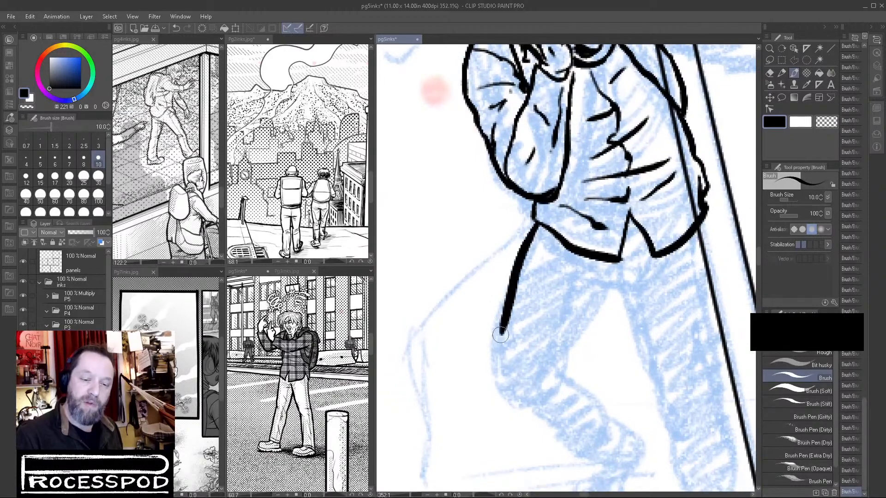
{"action": "left_click_drag", "start_coordinate": [532, 196], "coordinate": [530, 234]}
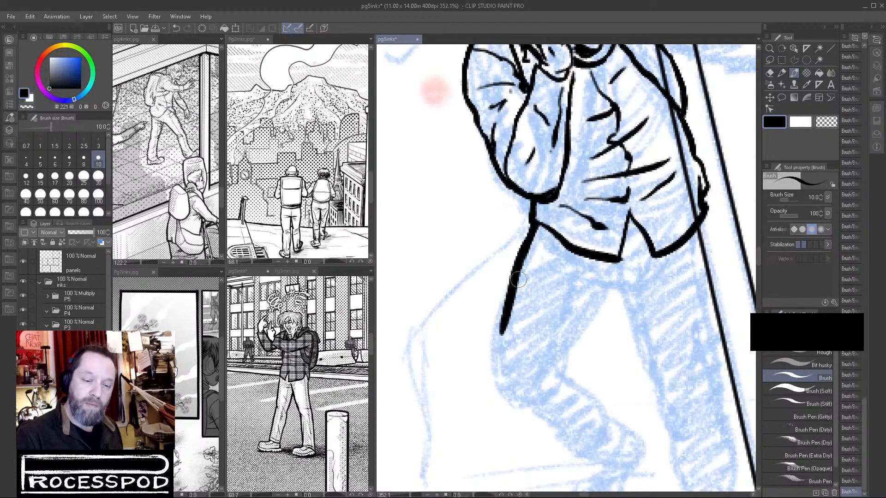
{"action": "mouse_move", "coordinate": [633, 289]}
{"action": "left_mouse_down"}
{"action": "mouse_move", "coordinate": [622, 310]}
{"action": "mouse_move", "coordinate": [629, 290]}
{"action": "left_mouse_up"}
{"action": "mouse_move", "coordinate": [571, 287]}
{"action": "left_mouse_down"}
{"action": "mouse_move", "coordinate": [553, 350]}
{"action": "mouse_move", "coordinate": [601, 371]}
{"action": "mouse_move", "coordinate": [658, 276]}
{"action": "mouse_move", "coordinate": [645, 247]}
{"action": "mouse_move", "coordinate": [695, 262]}
{"action": "left_mouse_up"}
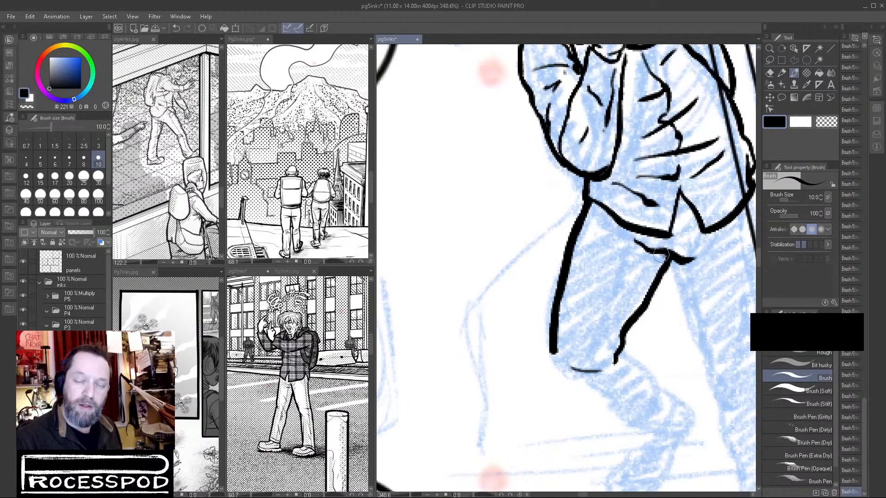
Clean up the crotch junction with transparent color and ink the trouser fly below the jacket opening.
{"action": "key", "text": "c"}
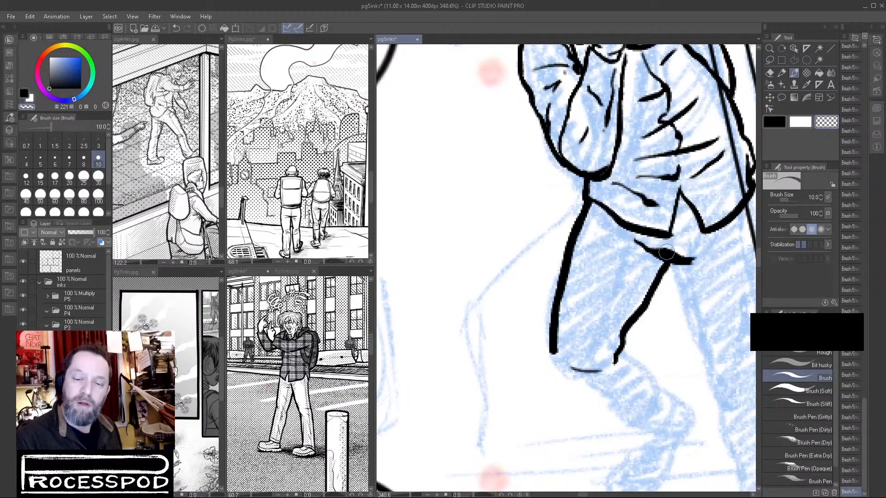
{"action": "mouse_move", "coordinate": [681, 252]}
{"action": "left_mouse_down"}
{"action": "mouse_move", "coordinate": [663, 249]}
{"action": "mouse_move", "coordinate": [695, 255]}
{"action": "mouse_move", "coordinate": [670, 262]}
{"action": "left_mouse_up"}
{"action": "key", "text": "c"}
{"action": "mouse_move", "coordinate": [677, 203]}
{"action": "left_mouse_down"}
{"action": "mouse_move", "coordinate": [697, 243]}
{"action": "mouse_move", "coordinate": [692, 262]}
{"action": "left_mouse_up"}
{"action": "mouse_move", "coordinate": [681, 226]}
{"action": "left_mouse_down"}
{"action": "mouse_move", "coordinate": [685, 203]}
{"action": "mouse_move", "coordinate": [699, 230]}
{"action": "mouse_move", "coordinate": [708, 229]}
{"action": "mouse_move", "coordinate": [683, 226]}
{"action": "left_mouse_up"}
Ink the inner and outer thigh contours of the straight leg beside the curb line.
{"action": "mouse_move", "coordinate": [605, 218]}
{"action": "left_mouse_down"}
{"action": "mouse_move", "coordinate": [651, 236]}
{"action": "mouse_move", "coordinate": [631, 244]}
{"action": "mouse_move", "coordinate": [659, 255]}
{"action": "mouse_move", "coordinate": [638, 251]}
{"action": "mouse_move", "coordinate": [696, 256]}
{"action": "mouse_move", "coordinate": [727, 236]}
{"action": "mouse_move", "coordinate": [696, 264]}
{"action": "mouse_move", "coordinate": [664, 255]}
{"action": "mouse_move", "coordinate": [649, 218]}
{"action": "mouse_move", "coordinate": [608, 209]}
{"action": "mouse_move", "coordinate": [639, 291]}
{"action": "left_mouse_up"}
{"action": "left_click_drag", "start_coordinate": [679, 134], "coordinate": [707, 299]}
{"action": "left_click_drag", "start_coordinate": [701, 264], "coordinate": [709, 301]}
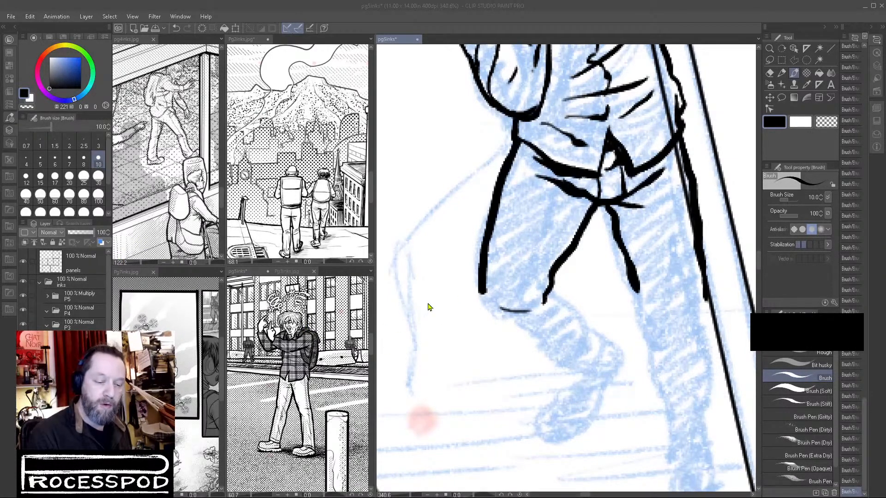
Display the figure's layer in red and ink the straight leg's inner contour with creases at the crotch and knee.
{"action": "left_click", "coordinate": [647, 244]}
{"action": "mouse_move", "coordinate": [678, 292]}
{"action": "left_mouse_down"}
{"action": "mouse_move", "coordinate": [605, 252]}
{"action": "mouse_move", "coordinate": [592, 291]}
{"action": "left_mouse_up"}
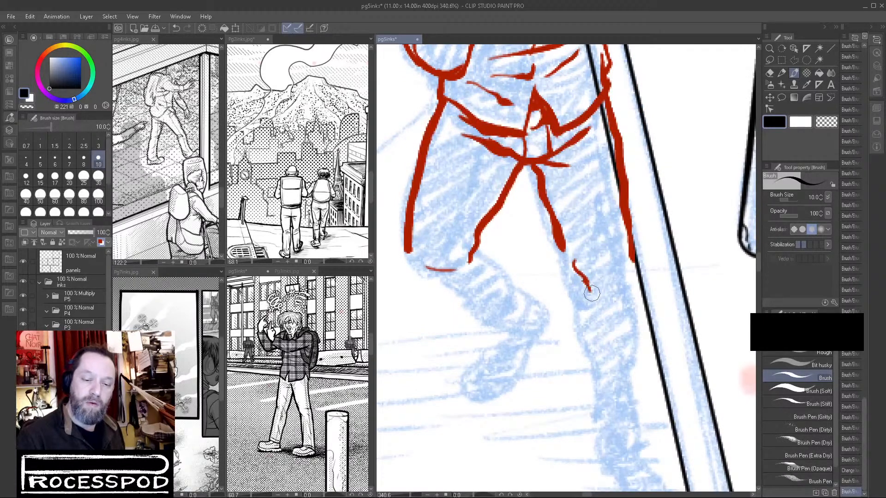
{"action": "left_click_drag", "start_coordinate": [559, 237], "coordinate": [573, 282]}
{"action": "left_click_drag", "start_coordinate": [528, 166], "coordinate": [553, 225]}
{"action": "mouse_move", "coordinate": [536, 175]}
{"action": "left_mouse_down"}
{"action": "mouse_move", "coordinate": [568, 190]}
{"action": "mouse_move", "coordinate": [564, 233]}
{"action": "left_mouse_up"}
{"action": "left_click_drag", "start_coordinate": [567, 268], "coordinate": [581, 298]}
{"action": "mouse_move", "coordinate": [556, 238]}
{"action": "left_mouse_down"}
{"action": "mouse_move", "coordinate": [587, 301]}
{"action": "mouse_move", "coordinate": [580, 344]}
{"action": "mouse_move", "coordinate": [595, 407]}
{"action": "left_mouse_up"}
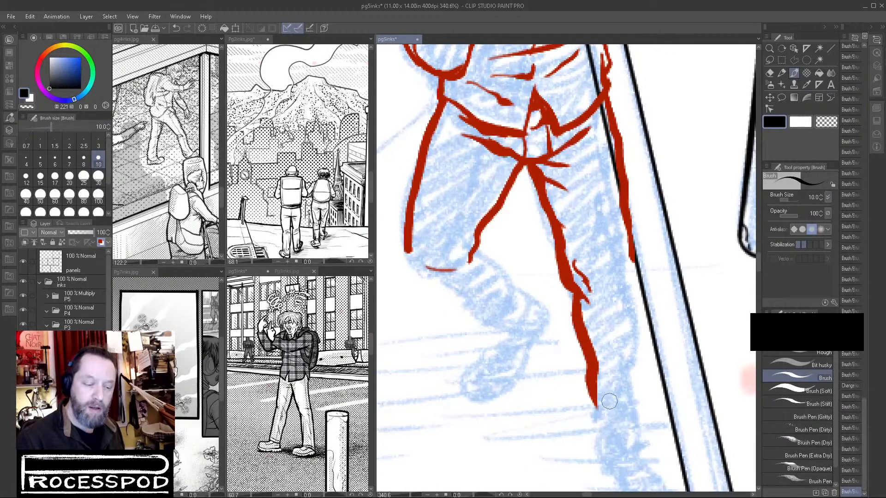
Replace the stroke below the straight leg's knee with a shorter one and thin the contour with transparent color.
{"action": "key", "text": "ctrl+z"}
{"action": "left_click_drag", "start_coordinate": [567, 282], "coordinate": [585, 336]}
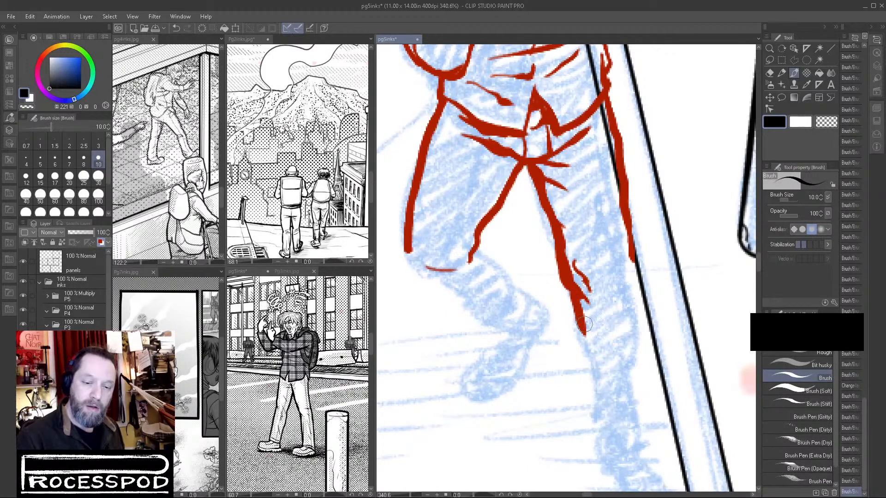
{"action": "left_click", "coordinate": [826, 121]}
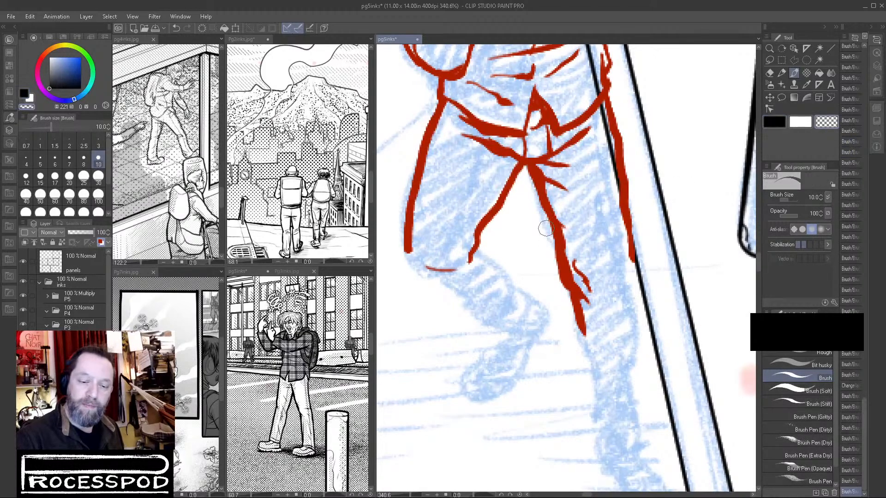
{"action": "key", "text": "c"}
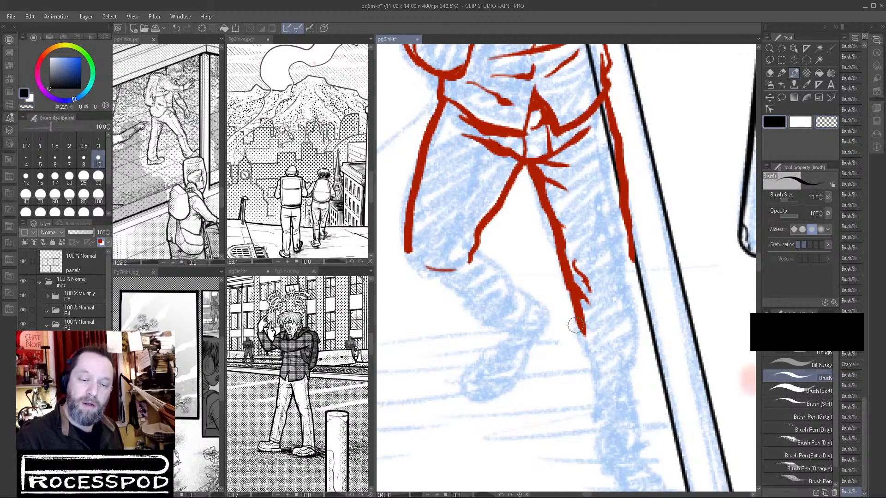
{"action": "mouse_move", "coordinate": [576, 306]}
{"action": "left_mouse_down"}
{"action": "mouse_move", "coordinate": [602, 421]}
{"action": "mouse_move", "coordinate": [609, 373]}
{"action": "mouse_move", "coordinate": [587, 300]}
{"action": "mouse_move", "coordinate": [560, 322]}
{"action": "mouse_move", "coordinate": [600, 350]}
{"action": "left_mouse_up"}
{"action": "left_click_drag", "start_coordinate": [577, 318], "coordinate": [607, 345]}
{"action": "key", "text": "ctrl+z"}
{"action": "key", "text": "ctrl+z"}
{"action": "key", "text": "ctrl+z"}
Ink the straight leg's lower contours down to a closed cuff and add folds along the curb-side calf.
{"action": "mouse_move", "coordinate": [557, 315]}
{"action": "left_mouse_down"}
{"action": "mouse_move", "coordinate": [559, 334]}
{"action": "mouse_move", "coordinate": [609, 346]}
{"action": "mouse_move", "coordinate": [591, 322]}
{"action": "mouse_move", "coordinate": [616, 323]}
{"action": "left_mouse_up"}
{"action": "left_click_drag", "start_coordinate": [592, 160], "coordinate": [616, 325]}
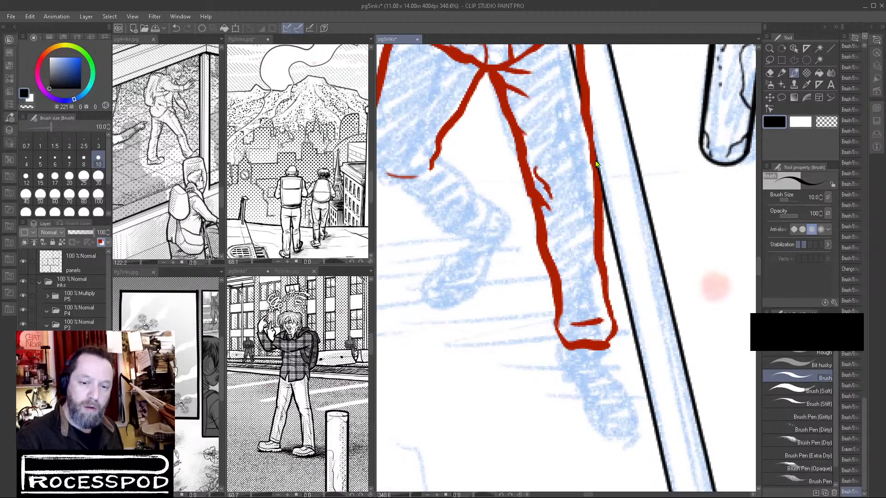
{"action": "left_click_drag", "start_coordinate": [577, 206], "coordinate": [609, 294]}
{"action": "left_click_drag", "start_coordinate": [590, 203], "coordinate": [597, 228]}
{"action": "mouse_move", "coordinate": [595, 264]}
{"action": "left_mouse_down"}
{"action": "mouse_move", "coordinate": [608, 294]}
{"action": "mouse_move", "coordinate": [583, 277]}
{"action": "mouse_move", "coordinate": [609, 317]}
{"action": "mouse_move", "coordinate": [600, 340]}
{"action": "left_mouse_up"}
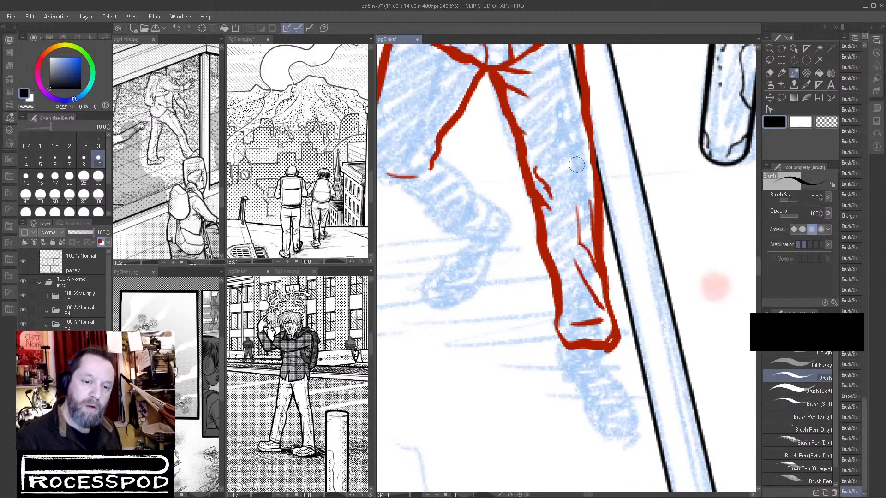
{"action": "mouse_move", "coordinate": [584, 166]}
{"action": "left_mouse_down"}
{"action": "mouse_move", "coordinate": [587, 258]}
{"action": "mouse_move", "coordinate": [588, 166]}
{"action": "left_mouse_up"}
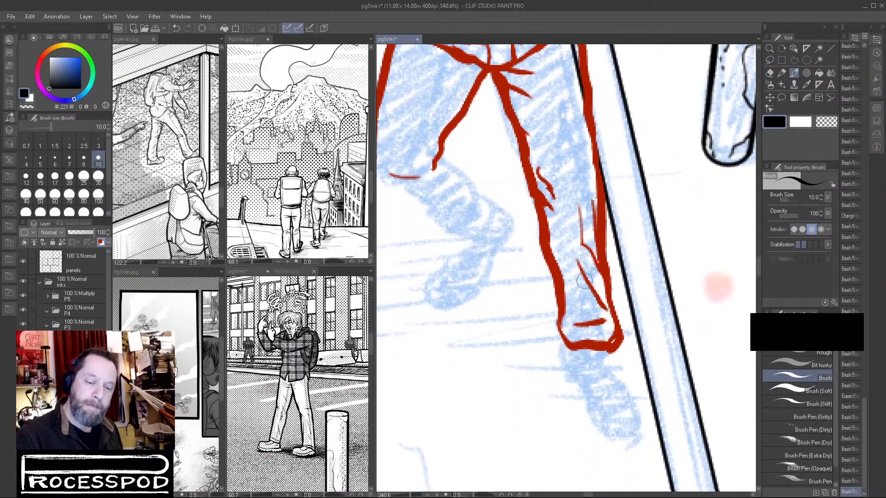
Ink the straight leg's shoe with its outline, sole line and upper details, and extend the cuff's inner corner.
{"action": "mouse_move", "coordinate": [564, 337]}
{"action": "left_mouse_down"}
{"action": "mouse_move", "coordinate": [561, 357]}
{"action": "mouse_move", "coordinate": [575, 377]}
{"action": "left_mouse_up"}
{"action": "mouse_move", "coordinate": [560, 345]}
{"action": "left_mouse_down"}
{"action": "mouse_move", "coordinate": [620, 434]}
{"action": "mouse_move", "coordinate": [633, 436]}
{"action": "left_mouse_up"}
{"action": "mouse_move", "coordinate": [616, 345]}
{"action": "left_mouse_down"}
{"action": "mouse_move", "coordinate": [653, 417]}
{"action": "mouse_move", "coordinate": [630, 437]}
{"action": "left_mouse_up"}
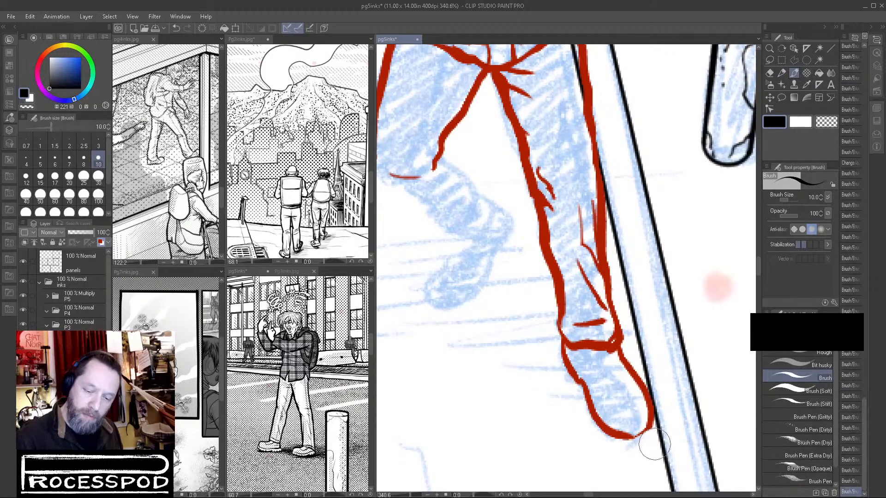
{"action": "mouse_move", "coordinate": [654, 445]}
{"action": "left_mouse_down"}
{"action": "mouse_move", "coordinate": [619, 452]}
{"action": "mouse_move", "coordinate": [648, 429]}
{"action": "left_mouse_up"}
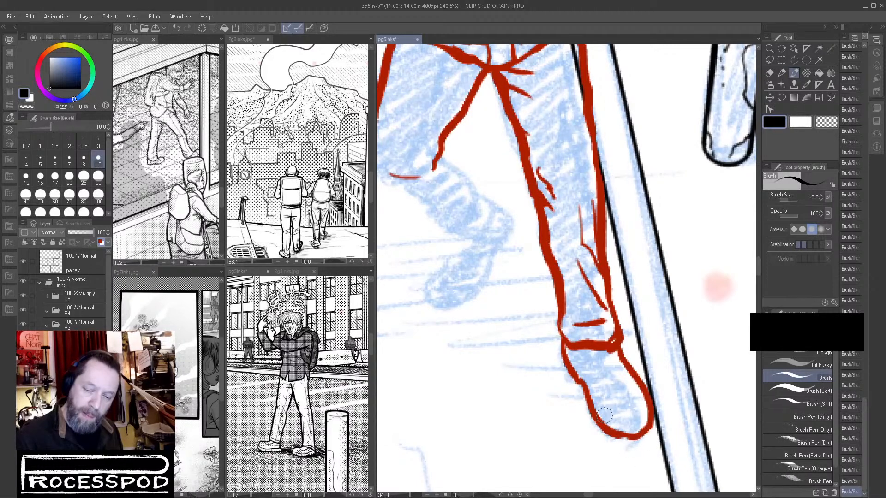
{"action": "mouse_move", "coordinate": [576, 353]}
{"action": "left_mouse_down"}
{"action": "mouse_move", "coordinate": [614, 416]}
{"action": "mouse_move", "coordinate": [631, 423]}
{"action": "mouse_move", "coordinate": [650, 412]}
{"action": "left_mouse_up"}
{"action": "mouse_move", "coordinate": [596, 351]}
{"action": "left_mouse_down"}
{"action": "mouse_move", "coordinate": [612, 391]}
{"action": "mouse_move", "coordinate": [604, 357]}
{"action": "left_mouse_up"}
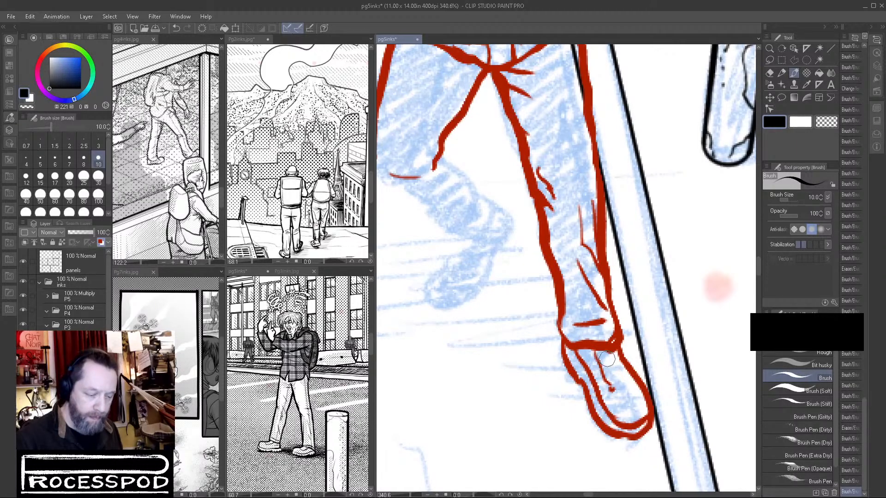
{"action": "left_click_drag", "start_coordinate": [616, 388], "coordinate": [641, 377]}
{"action": "left_click_drag", "start_coordinate": [562, 339], "coordinate": [560, 354]}
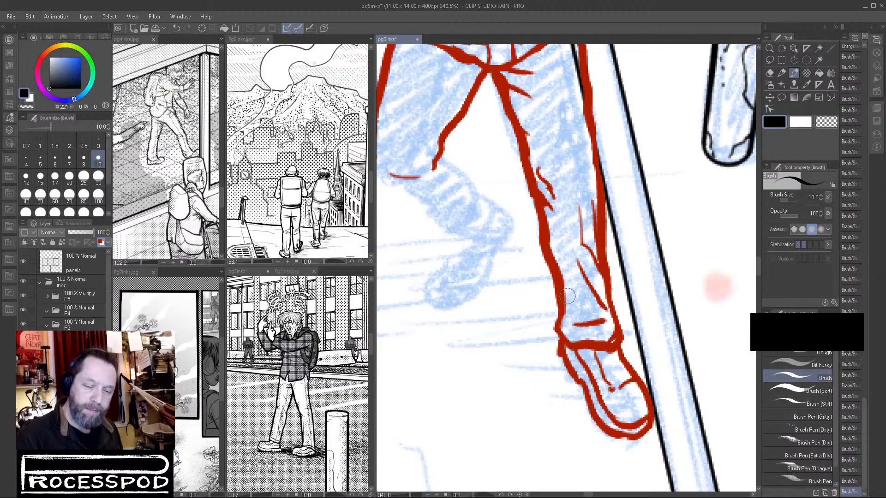
Nudge the inked figure's layer slightly away from the curb line.
{"action": "scroll", "coordinate": [645, 300], "scroll_direction": "down", "scroll_amount": 5}
{"action": "left_click_drag", "start_coordinate": [597, 380], "coordinate": [587, 304]}
{"action": "left_click", "coordinate": [770, 98]}
{"action": "mouse_move", "coordinate": [631, 201]}
{"action": "left_mouse_down"}
{"action": "mouse_move", "coordinate": [629, 217]}
{"action": "mouse_move", "coordinate": [518, 343]}
{"action": "mouse_move", "coordinate": [519, 360]}
{"action": "mouse_move", "coordinate": [603, 166]}
{"action": "mouse_move", "coordinate": [627, 203]}
{"action": "mouse_move", "coordinate": [561, 160]}
{"action": "mouse_move", "coordinate": [587, 203]}
{"action": "left_mouse_up"}
Ink the bent leg's knee, calf and cuff with the Brush, and outline its raised shoe with a sole line.
{"action": "left_click", "coordinate": [794, 73]}
{"action": "mouse_move", "coordinate": [474, 153]}
{"action": "left_mouse_down"}
{"action": "mouse_move", "coordinate": [545, 225]}
{"action": "mouse_move", "coordinate": [584, 239]}
{"action": "left_mouse_up"}
{"action": "left_click_drag", "start_coordinate": [549, 221], "coordinate": [591, 227]}
{"action": "mouse_move", "coordinate": [539, 195]}
{"action": "left_mouse_down"}
{"action": "mouse_move", "coordinate": [598, 214]}
{"action": "mouse_move", "coordinate": [587, 228]}
{"action": "mouse_move", "coordinate": [586, 204]}
{"action": "left_mouse_up"}
{"action": "left_click_drag", "start_coordinate": [558, 237], "coordinate": [528, 275]}
{"action": "mouse_move", "coordinate": [542, 298]}
{"action": "left_mouse_down"}
{"action": "mouse_move", "coordinate": [573, 293]}
{"action": "mouse_move", "coordinate": [595, 271]}
{"action": "mouse_move", "coordinate": [587, 283]}
{"action": "mouse_move", "coordinate": [618, 232]}
{"action": "mouse_move", "coordinate": [610, 208]}
{"action": "mouse_move", "coordinate": [618, 226]}
{"action": "mouse_move", "coordinate": [599, 237]}
{"action": "mouse_move", "coordinate": [605, 216]}
{"action": "mouse_move", "coordinate": [587, 264]}
{"action": "mouse_move", "coordinate": [540, 298]}
{"action": "mouse_move", "coordinate": [550, 288]}
{"action": "mouse_move", "coordinate": [537, 276]}
{"action": "mouse_move", "coordinate": [543, 286]}
{"action": "mouse_move", "coordinate": [575, 283]}
{"action": "mouse_move", "coordinate": [552, 259]}
{"action": "mouse_move", "coordinate": [574, 271]}
{"action": "left_mouse_up"}
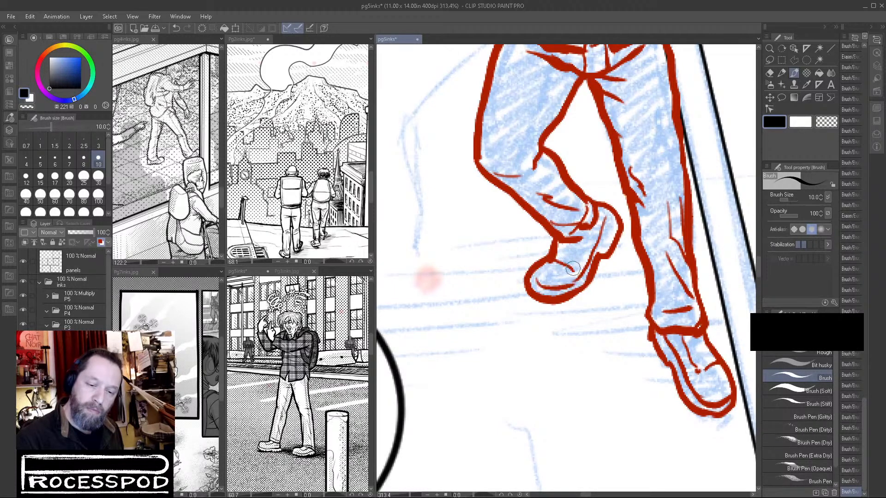
{"action": "left_click_drag", "start_coordinate": [583, 239], "coordinate": [569, 262]}
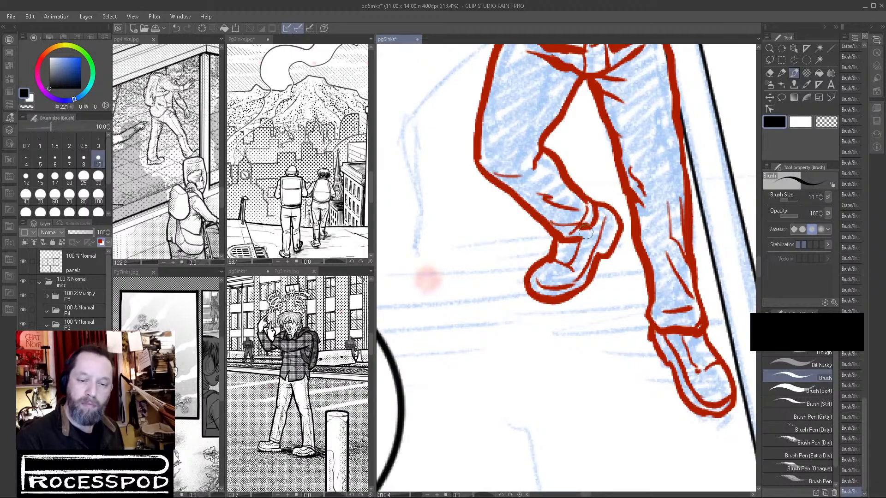
Ink the outstretched arm's sleeve across the curb line, including armpit and elbow folds and the cuff.
{"action": "left_click_drag", "start_coordinate": [683, 313], "coordinate": [646, 446]}
{"action": "left_click_drag", "start_coordinate": [702, 219], "coordinate": [721, 83]}
{"action": "left_click_drag", "start_coordinate": [506, 176], "coordinate": [579, 203]}
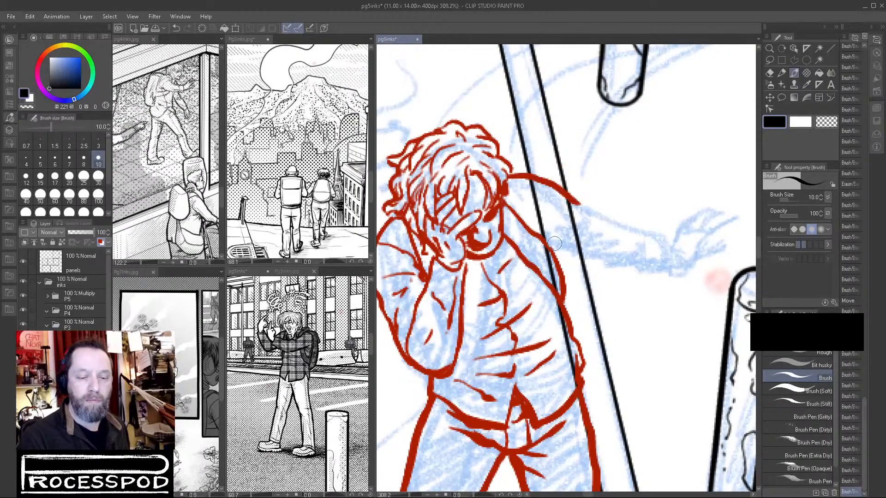
{"action": "mouse_move", "coordinate": [545, 239]}
{"action": "left_mouse_down"}
{"action": "mouse_move", "coordinate": [591, 250]}
{"action": "mouse_move", "coordinate": [593, 229]}
{"action": "mouse_move", "coordinate": [584, 242]}
{"action": "mouse_move", "coordinate": [658, 267]}
{"action": "left_mouse_up"}
{"action": "mouse_move", "coordinate": [575, 198]}
{"action": "left_mouse_down"}
{"action": "mouse_move", "coordinate": [596, 215]}
{"action": "mouse_move", "coordinate": [665, 234]}
{"action": "mouse_move", "coordinate": [675, 249]}
{"action": "mouse_move", "coordinate": [660, 270]}
{"action": "mouse_move", "coordinate": [649, 270]}
{"action": "left_mouse_up"}
{"action": "mouse_move", "coordinate": [642, 237]}
{"action": "left_mouse_down"}
{"action": "mouse_move", "coordinate": [646, 249]}
{"action": "mouse_move", "coordinate": [627, 258]}
{"action": "left_mouse_up"}
{"action": "mouse_move", "coordinate": [527, 219]}
{"action": "left_mouse_down"}
{"action": "mouse_move", "coordinate": [558, 210]}
{"action": "mouse_move", "coordinate": [543, 224]}
{"action": "mouse_move", "coordinate": [569, 217]}
{"action": "mouse_move", "coordinate": [556, 237]}
{"action": "mouse_move", "coordinate": [623, 255]}
{"action": "left_mouse_up"}
{"action": "left_click_drag", "start_coordinate": [668, 237], "coordinate": [672, 225]}
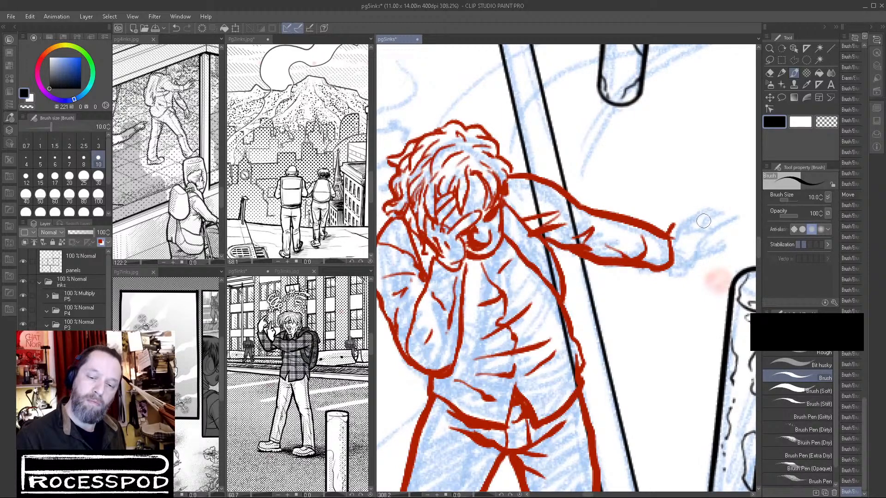
Ink the outstretched hand's thumb, palm and spread fingers, cleaning up the lines with transparent color.
{"action": "mouse_move", "coordinate": [668, 267]}
{"action": "left_mouse_down"}
{"action": "mouse_move", "coordinate": [718, 250]}
{"action": "mouse_move", "coordinate": [706, 233]}
{"action": "mouse_move", "coordinate": [700, 244]}
{"action": "mouse_move", "coordinate": [723, 250]}
{"action": "left_mouse_up"}
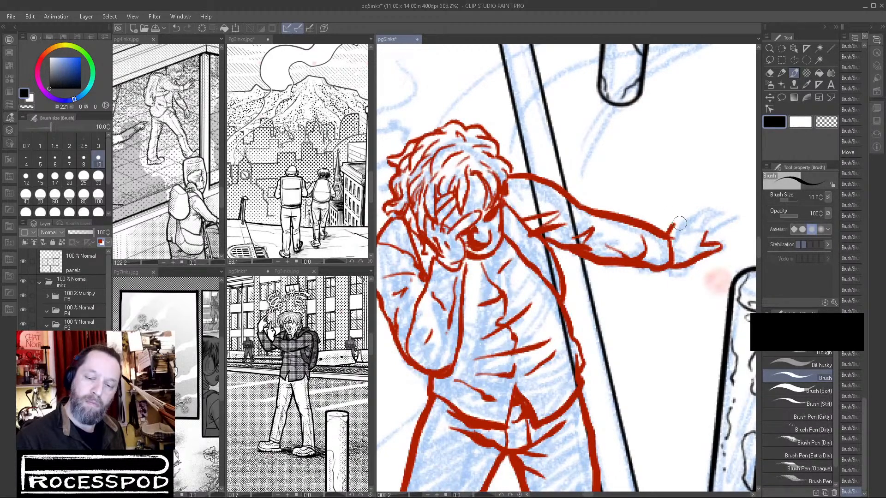
{"action": "mouse_move", "coordinate": [669, 229]}
{"action": "left_mouse_down"}
{"action": "mouse_move", "coordinate": [678, 208]}
{"action": "mouse_move", "coordinate": [686, 206]}
{"action": "mouse_move", "coordinate": [681, 223]}
{"action": "mouse_move", "coordinate": [711, 203]}
{"action": "mouse_move", "coordinate": [726, 215]}
{"action": "mouse_move", "coordinate": [704, 225]}
{"action": "mouse_move", "coordinate": [719, 213]}
{"action": "mouse_move", "coordinate": [732, 221]}
{"action": "mouse_move", "coordinate": [704, 241]}
{"action": "mouse_move", "coordinate": [720, 222]}
{"action": "mouse_move", "coordinate": [698, 226]}
{"action": "mouse_move", "coordinate": [706, 213]}
{"action": "mouse_move", "coordinate": [702, 245]}
{"action": "mouse_move", "coordinate": [714, 245]}
{"action": "mouse_move", "coordinate": [695, 243]}
{"action": "mouse_move", "coordinate": [717, 246]}
{"action": "left_mouse_up"}
{"action": "left_click", "coordinate": [827, 122]}
{"action": "left_click", "coordinate": [777, 122]}
{"action": "left_click", "coordinate": [830, 122]}
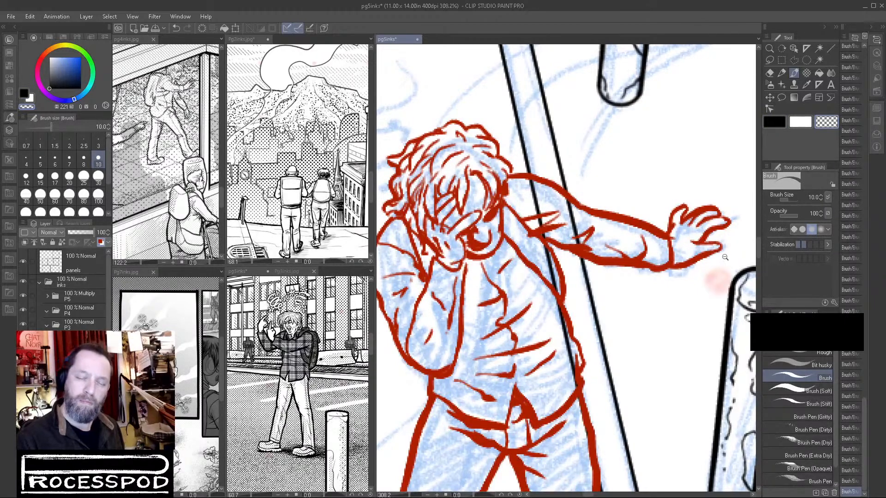
Lasso the outstretched hand and scale it down slightly so that it still meets the sleeve cuff.
{"action": "scroll", "coordinate": [717, 265], "scroll_direction": "down", "scroll_amount": 10}
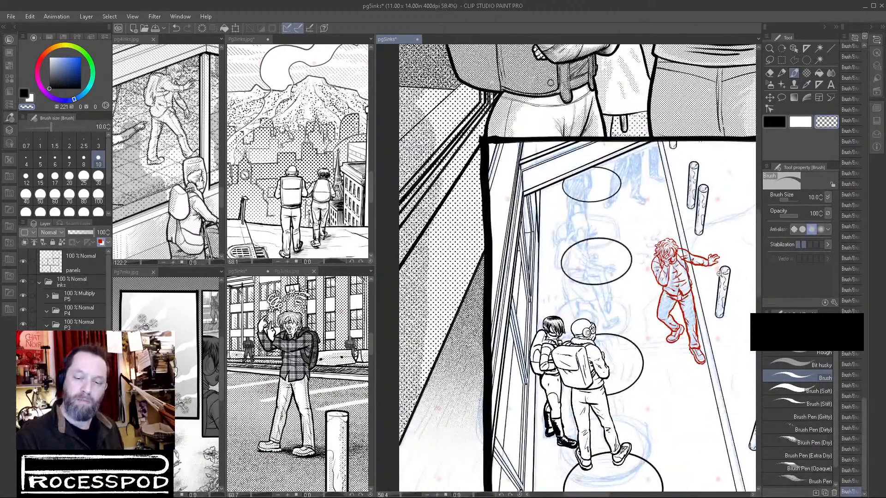
{"action": "mouse_move", "coordinate": [720, 275]}
{"action": "left_mouse_down"}
{"action": "mouse_move", "coordinate": [754, 270]}
{"action": "mouse_move", "coordinate": [670, 290]}
{"action": "mouse_move", "coordinate": [789, 269]}
{"action": "left_mouse_up"}
{"action": "left_click_drag", "start_coordinate": [751, 308], "coordinate": [665, 312]}
{"action": "left_click", "coordinate": [770, 61]}
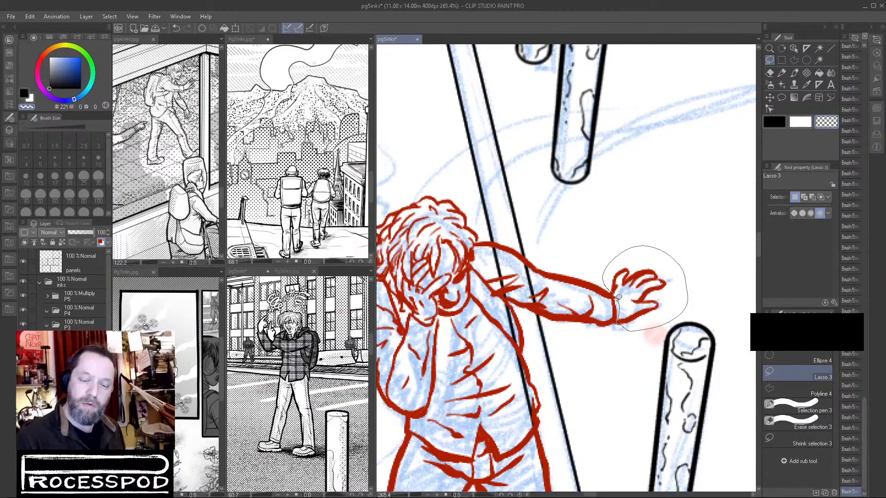
{"action": "left_click_drag", "start_coordinate": [618, 298], "coordinate": [618, 301]}
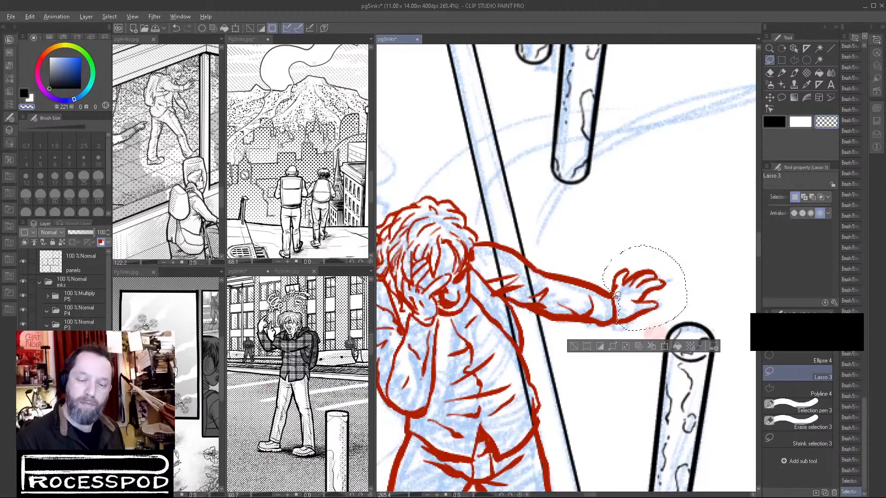
{"action": "left_click", "coordinate": [664, 347]}
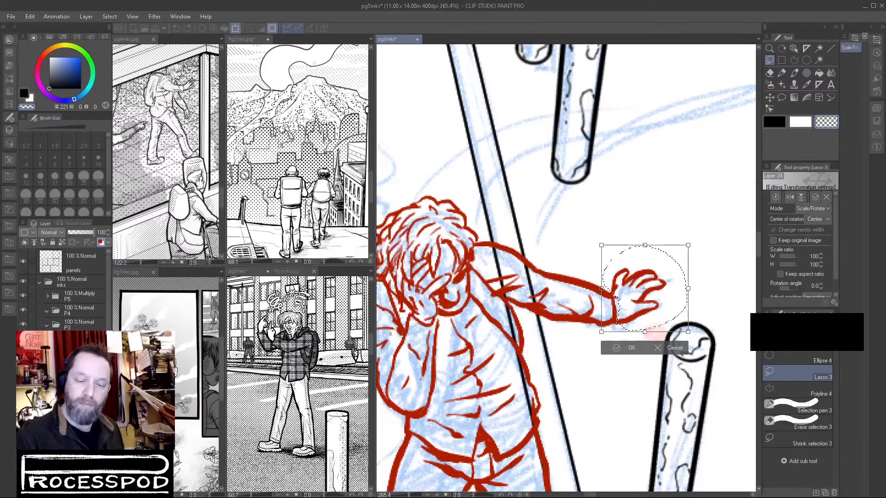
{"action": "left_click_drag", "start_coordinate": [615, 311], "coordinate": [616, 312]}
{"action": "left_click_drag", "start_coordinate": [688, 245], "coordinate": [679, 255]}
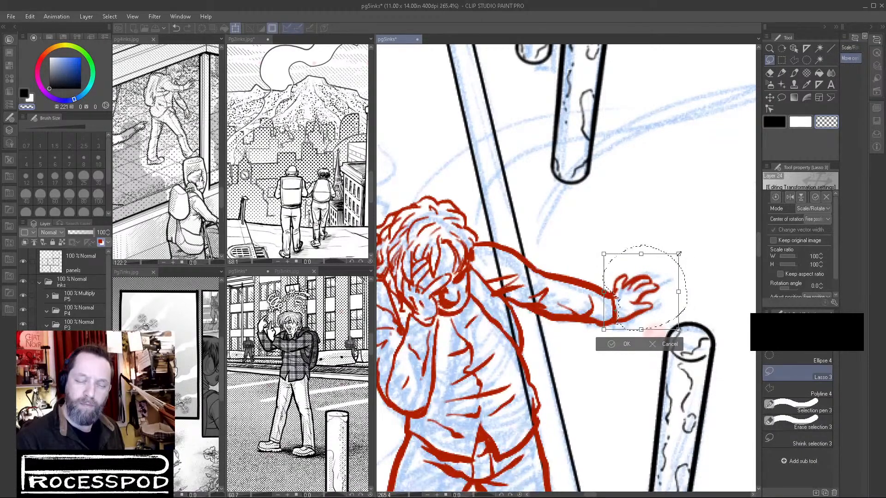
{"action": "key", "text": "Return"}
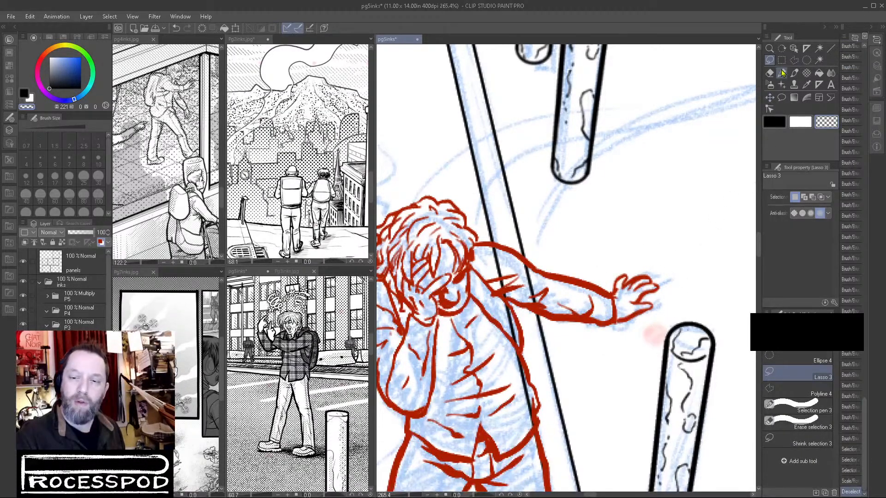
Touch up the wrist lines where the hand meets the cuff and return to the black drawing color.
{"action": "key", "text": "b"}
{"action": "key", "text": "ctrl+z"}
{"action": "mouse_move", "coordinate": [614, 288]}
{"action": "left_mouse_down"}
{"action": "mouse_move", "coordinate": [624, 286]}
{"action": "mouse_move", "coordinate": [645, 274]}
{"action": "mouse_move", "coordinate": [658, 285]}
{"action": "mouse_move", "coordinate": [639, 300]}
{"action": "mouse_move", "coordinate": [619, 348]}
{"action": "mouse_move", "coordinate": [574, 390]}
{"action": "left_mouse_up"}
{"action": "left_click", "coordinate": [775, 122]}
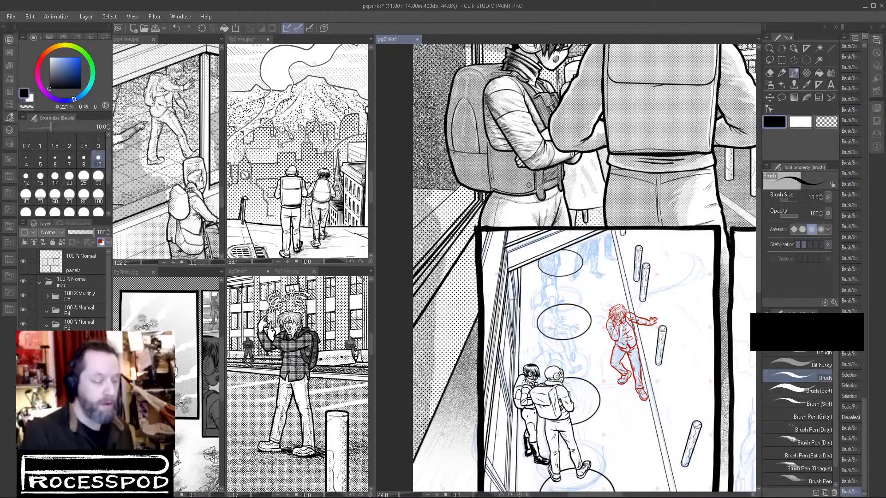
Turn off the red layer color on the hunched figure's layer and test its outline by auto-selecting the surrounding area.
{"action": "left_click", "coordinate": [101, 242]}
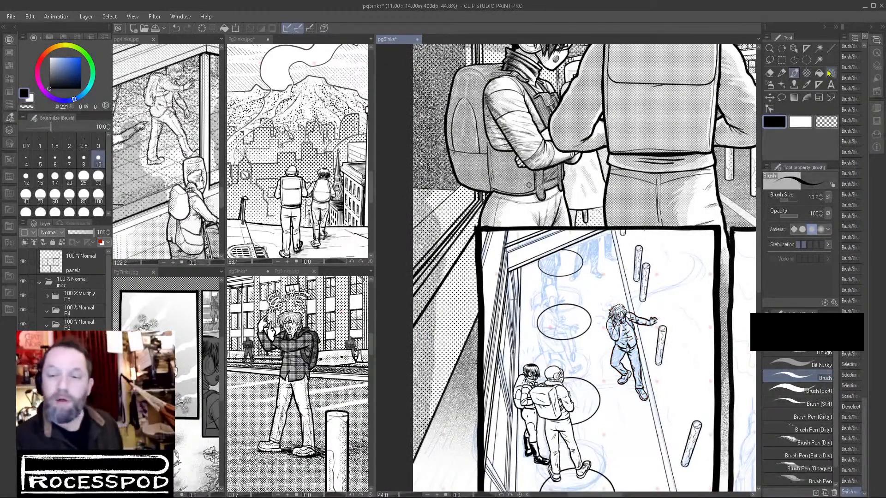
{"action": "left_click", "coordinate": [820, 60]}
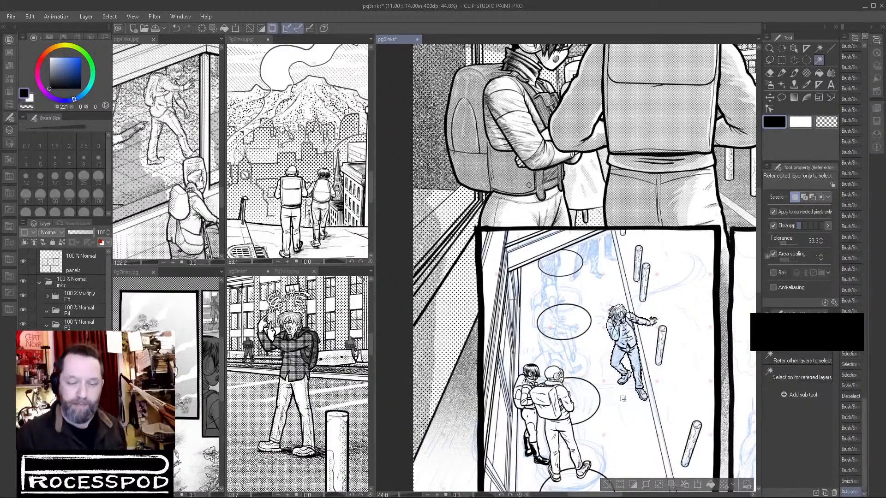
{"action": "left_click", "coordinate": [608, 484]}
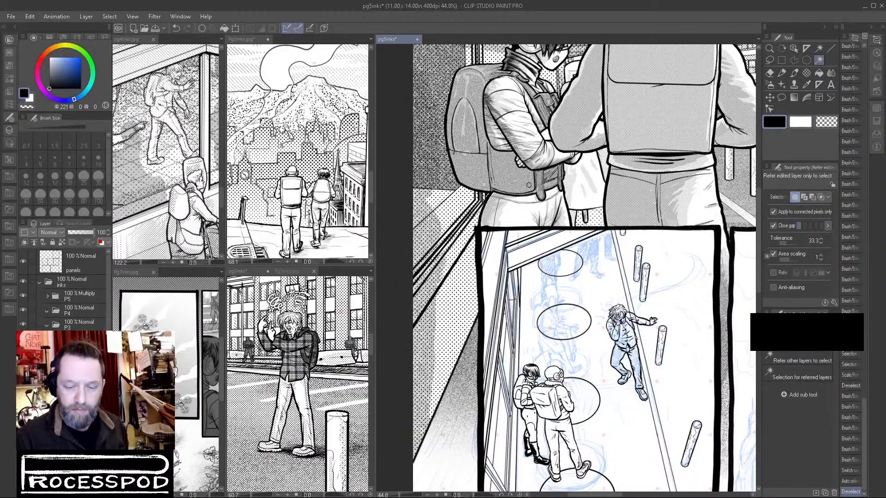
Close gaps in the hunched figure's ink outline around the hair and raised arm with the size 10 Brush.
{"action": "left_click", "coordinate": [794, 74]}
{"action": "scroll", "coordinate": [605, 310], "scroll_direction": "up", "scroll_amount": 6}
{"action": "mouse_move", "coordinate": [635, 281]}
{"action": "left_mouse_down"}
{"action": "mouse_move", "coordinate": [612, 318]}
{"action": "mouse_move", "coordinate": [615, 341]}
{"action": "left_mouse_up"}
{"action": "left_click_drag", "start_coordinate": [665, 353], "coordinate": [616, 261]}
{"action": "left_click_drag", "start_coordinate": [583, 336], "coordinate": [626, 381]}
{"action": "mouse_move", "coordinate": [718, 305]}
{"action": "left_mouse_down"}
{"action": "mouse_move", "coordinate": [635, 320]}
{"action": "mouse_move", "coordinate": [675, 308]}
{"action": "left_mouse_up"}
{"action": "left_click_drag", "start_coordinate": [530, 384], "coordinate": [542, 391]}
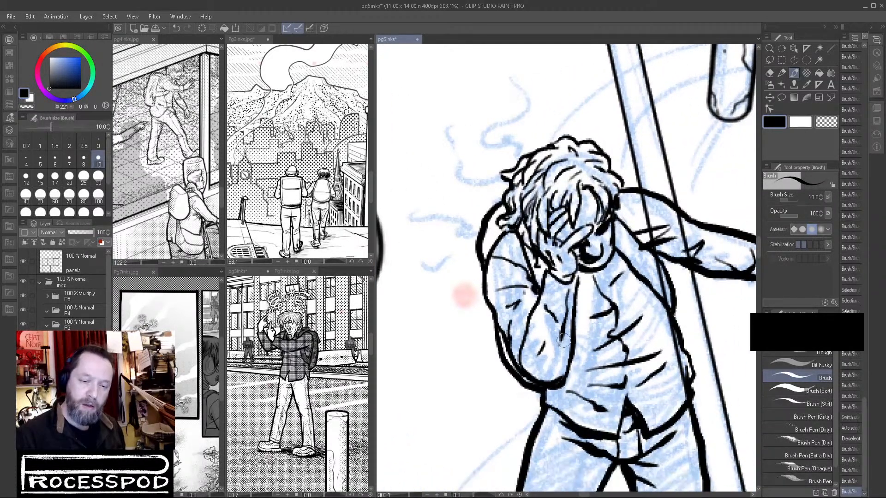
{"action": "mouse_move", "coordinate": [501, 203]}
{"action": "left_mouse_down"}
{"action": "mouse_move", "coordinate": [609, 166]}
{"action": "mouse_move", "coordinate": [651, 217]}
{"action": "mouse_move", "coordinate": [499, 192]}
{"action": "mouse_move", "coordinate": [503, 212]}
{"action": "left_mouse_up"}
{"action": "key", "text": "ctrl+z"}
{"action": "key", "text": "c"}
{"action": "left_click_drag", "start_coordinate": [666, 294], "coordinate": [596, 366]}
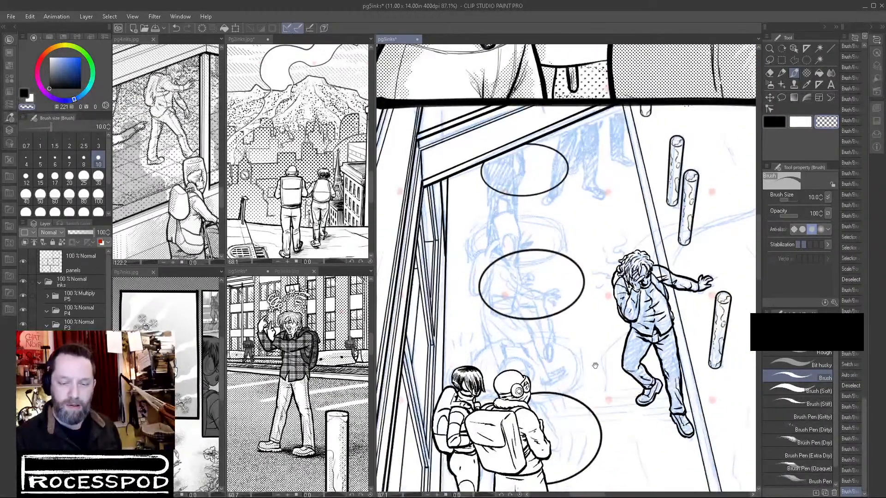
Retest the outline with an auto selection and touch up the lines where the hair meets the outstretched arm's shoulder.
{"action": "key", "text": "w"}
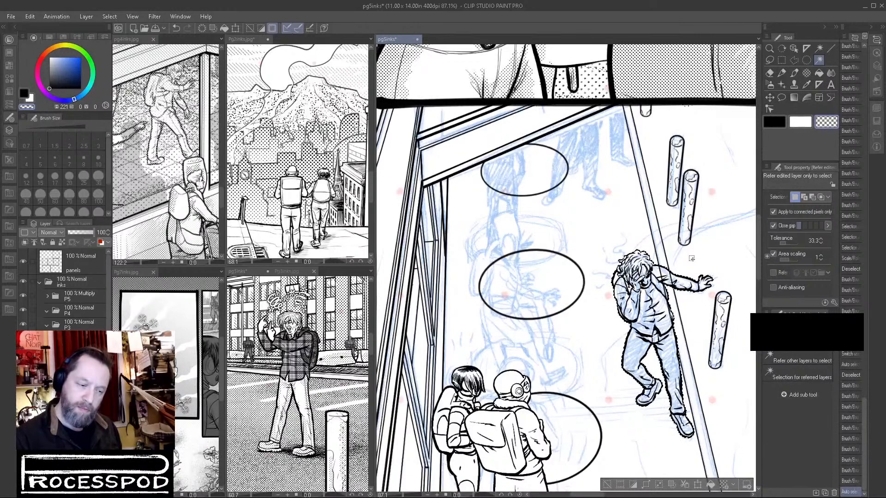
{"action": "left_click", "coordinate": [794, 73]}
{"action": "scroll", "coordinate": [641, 263], "scroll_direction": "up", "scroll_amount": 4}
{"action": "left_click_drag", "start_coordinate": [662, 263], "coordinate": [679, 277]}
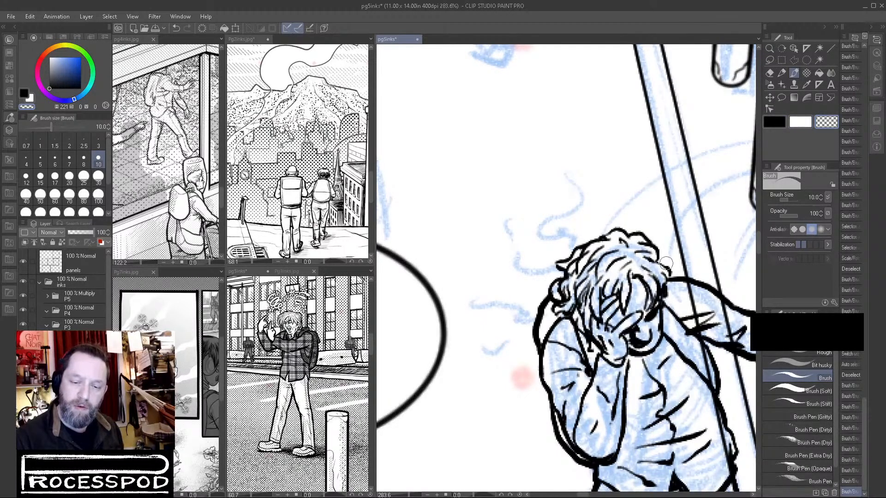
{"action": "left_click", "coordinate": [775, 121]}
{"action": "mouse_move", "coordinate": [658, 262]}
{"action": "left_mouse_down"}
{"action": "mouse_move", "coordinate": [686, 279]}
{"action": "mouse_move", "coordinate": [669, 264]}
{"action": "mouse_move", "coordinate": [686, 278]}
{"action": "mouse_move", "coordinate": [680, 265]}
{"action": "left_mouse_up"}
{"action": "scroll", "coordinate": [679, 267], "scroll_direction": "down", "scroll_amount": 5}
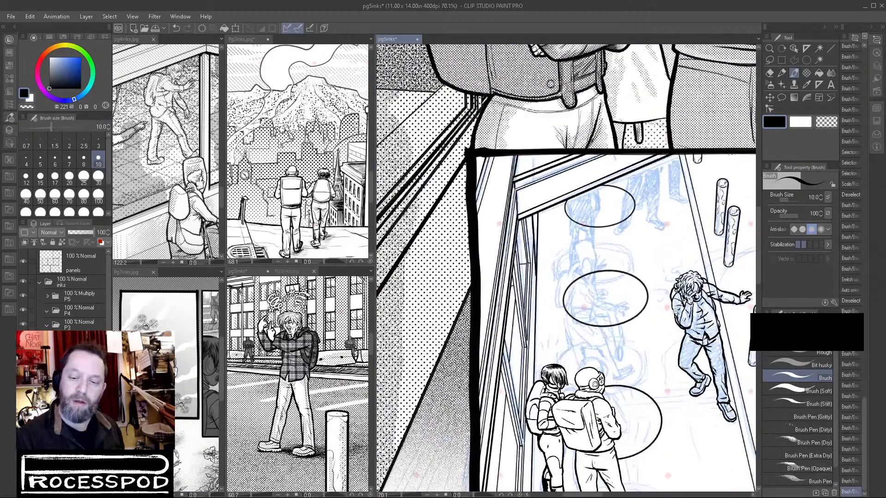
Auto-select the area around the hunched figure, invert the selection, fill the figure with white and deselect.
{"action": "key", "text": "w"}
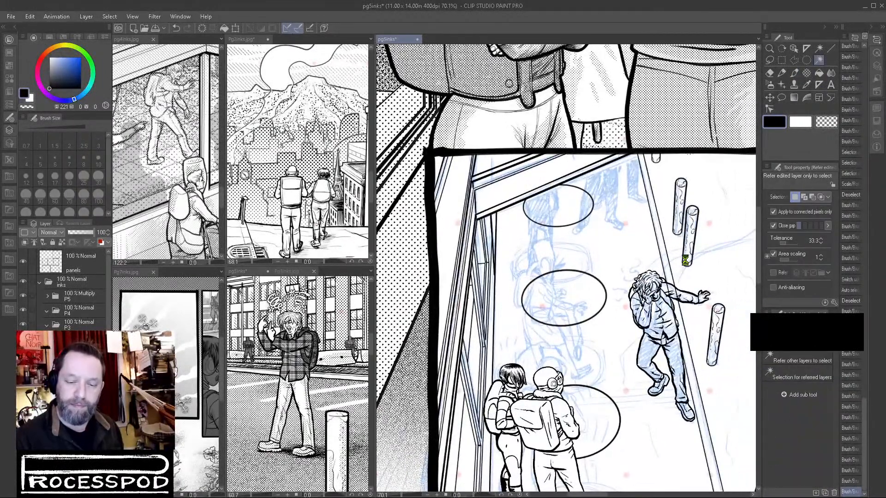
{"action": "left_click", "coordinate": [685, 260]}
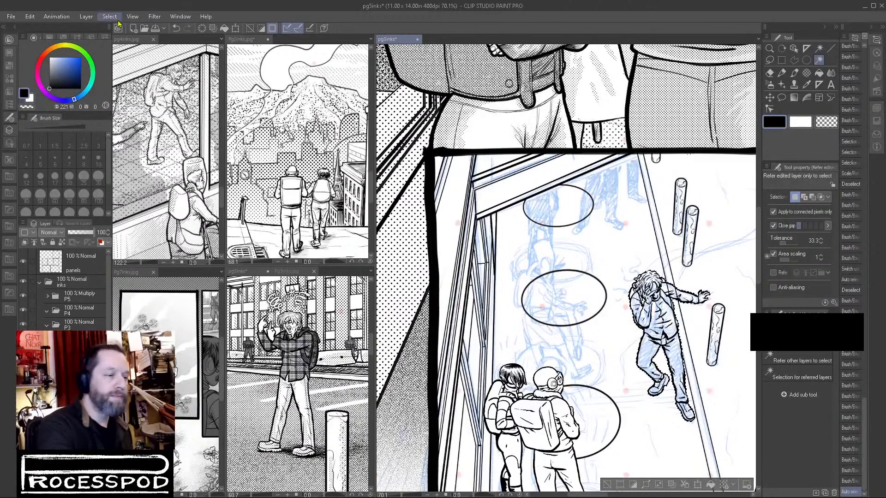
{"action": "key", "text": "ctrl+shift+i"}
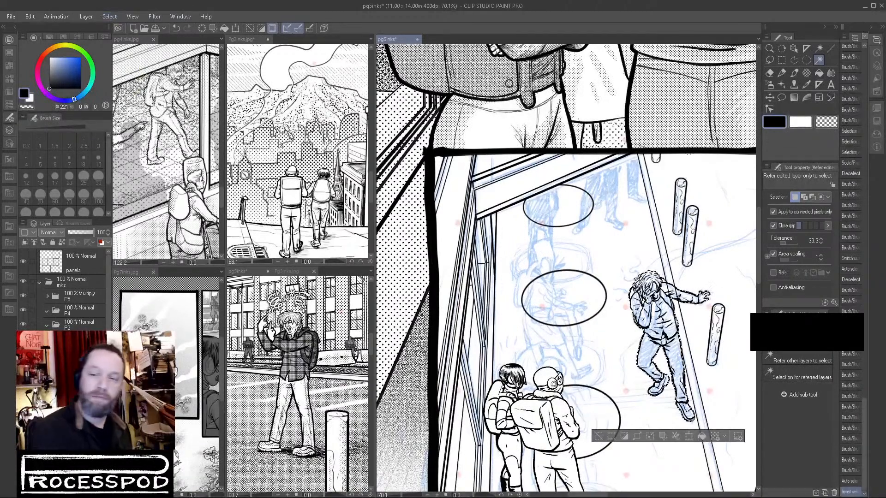
{"action": "left_click", "coordinate": [819, 73]}
{"action": "left_click", "coordinate": [800, 121]}
{"action": "left_click", "coordinate": [672, 313]}
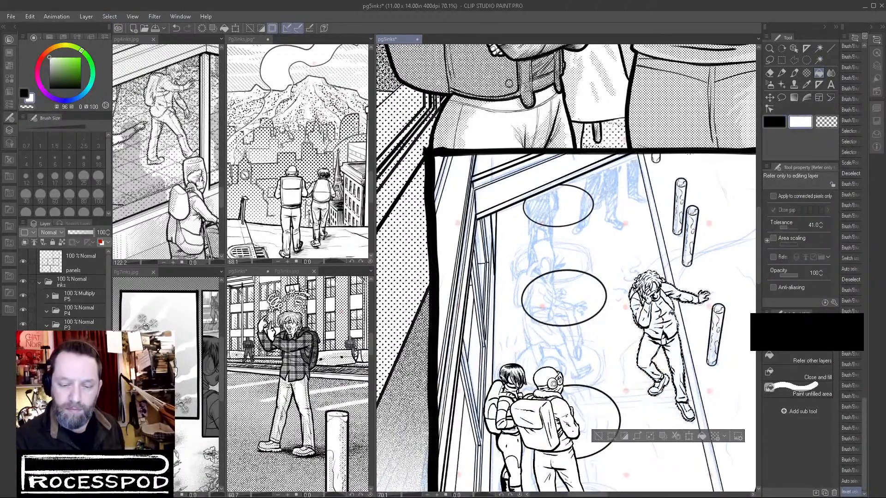
{"action": "left_click", "coordinate": [598, 437]}
{"action": "scroll", "coordinate": [614, 406], "scroll_direction": "down", "scroll_amount": 3}
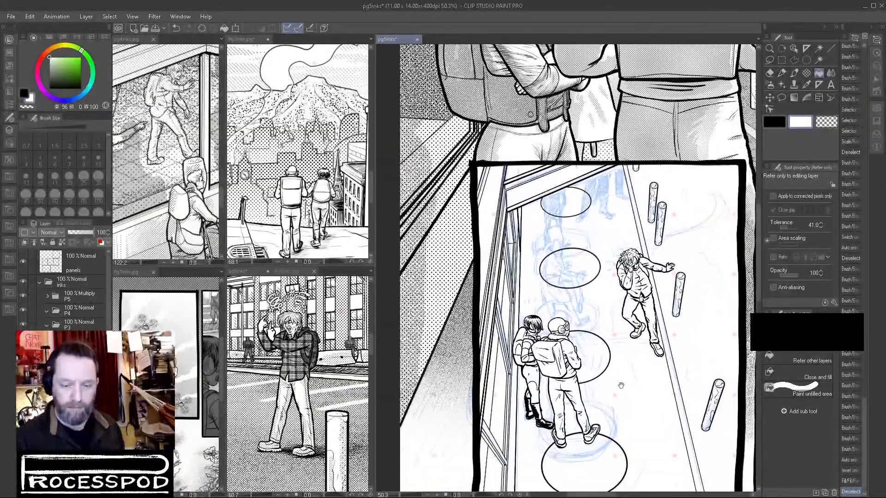
Trim the outer contour of the figure's straight leg from thigh to shin with the Brush in white.
{"action": "scroll", "coordinate": [625, 369], "scroll_direction": "up", "scroll_amount": 4}
{"action": "left_click_drag", "start_coordinate": [631, 351], "coordinate": [674, 322]}
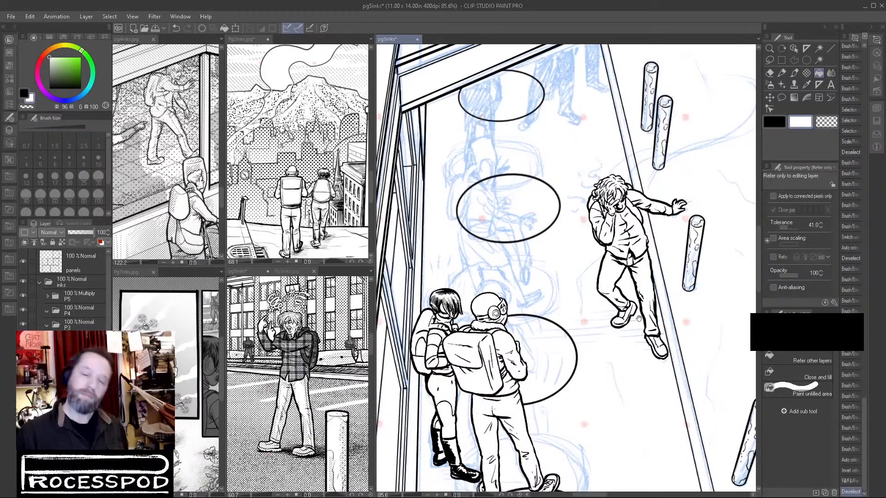
{"action": "scroll", "coordinate": [640, 320], "scroll_direction": "down", "scroll_amount": 3}
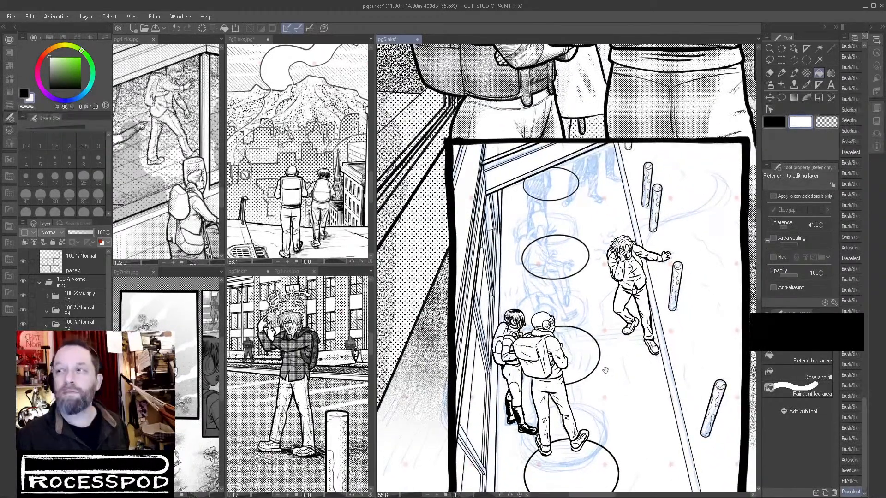
{"action": "scroll", "coordinate": [684, 317], "scroll_direction": "down", "scroll_amount": 1}
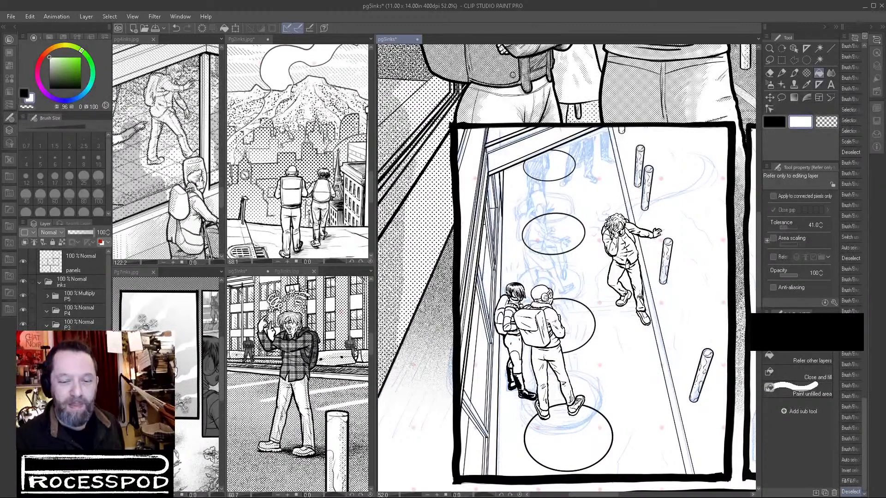
{"action": "scroll", "coordinate": [648, 286], "scroll_direction": "up", "scroll_amount": 5}
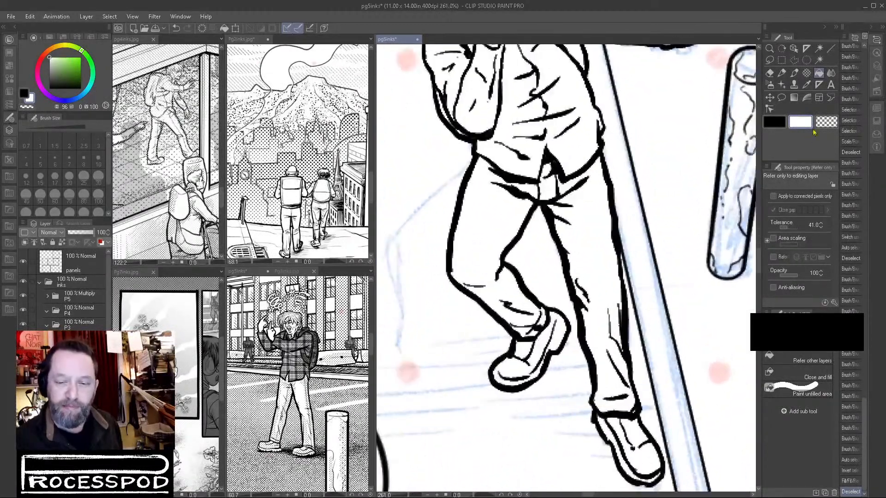
{"action": "left_click", "coordinate": [794, 73]}
{"action": "left_click_drag", "start_coordinate": [605, 184], "coordinate": [610, 215]}
{"action": "key", "text": "ctrl+z"}
{"action": "key", "text": "x"}
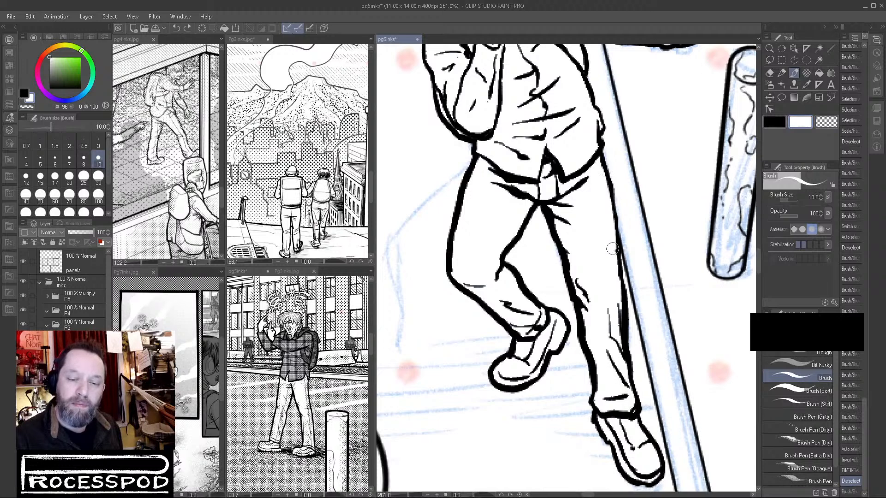
{"action": "left_click_drag", "start_coordinate": [619, 305], "coordinate": [629, 363]}
{"action": "mouse_move", "coordinate": [618, 317]}
{"action": "left_mouse_down"}
{"action": "mouse_move", "coordinate": [636, 396]}
{"action": "mouse_move", "coordinate": [633, 336]}
{"action": "left_mouse_up"}
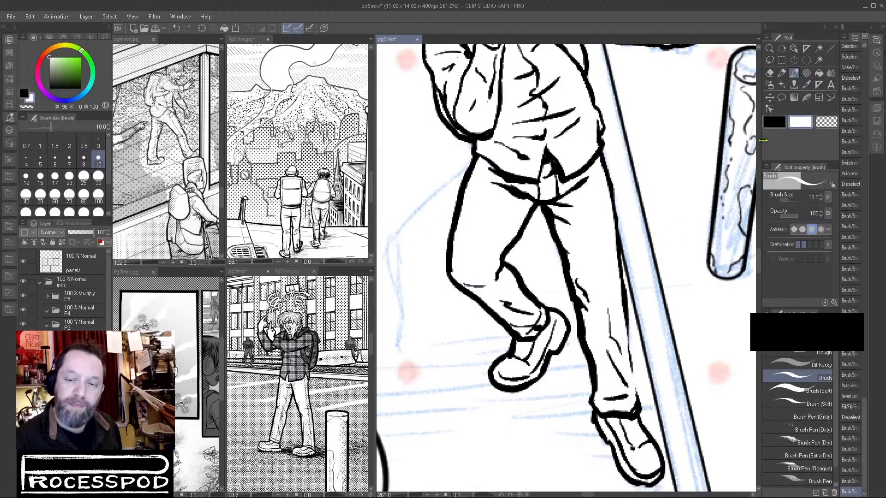
Redraw the straight leg's outer contour in black, clean up the trouser hem with white and re-ink the lower inner edge.
{"action": "key", "text": "x"}
{"action": "mouse_move", "coordinate": [600, 154]}
{"action": "left_mouse_down"}
{"action": "mouse_move", "coordinate": [635, 410]}
{"action": "mouse_move", "coordinate": [617, 412]}
{"action": "mouse_move", "coordinate": [636, 408]}
{"action": "mouse_move", "coordinate": [615, 411]}
{"action": "mouse_move", "coordinate": [634, 405]}
{"action": "left_mouse_up"}
{"action": "left_click", "coordinate": [805, 122]}
{"action": "mouse_move", "coordinate": [628, 395]}
{"action": "left_mouse_down"}
{"action": "mouse_move", "coordinate": [606, 398]}
{"action": "mouse_move", "coordinate": [634, 398]}
{"action": "mouse_move", "coordinate": [636, 417]}
{"action": "mouse_move", "coordinate": [628, 420]}
{"action": "mouse_move", "coordinate": [629, 399]}
{"action": "mouse_move", "coordinate": [604, 402]}
{"action": "left_mouse_up"}
{"action": "left_click", "coordinate": [773, 123]}
{"action": "left_click_drag", "start_coordinate": [578, 314], "coordinate": [603, 404]}
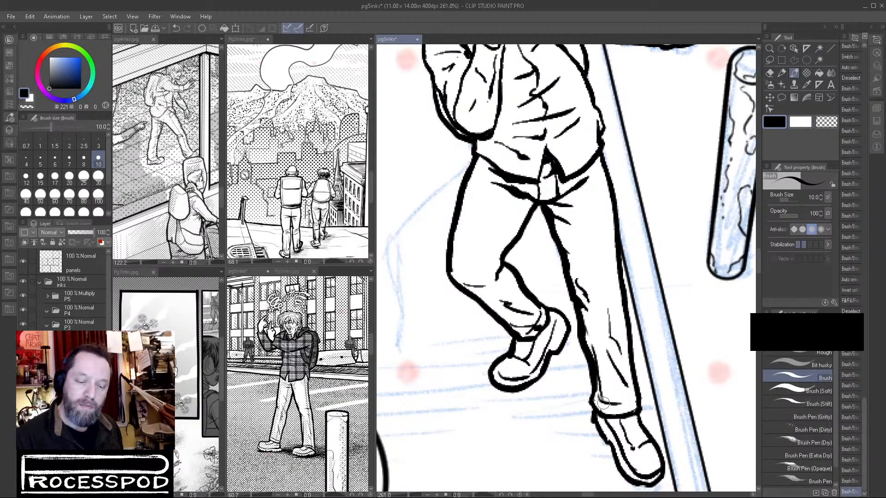
Trim the straight leg's inner shin line with white and re-ink it in black from the knee to the hem.
{"action": "left_click", "coordinate": [826, 122]}
{"action": "left_click_drag", "start_coordinate": [587, 336], "coordinate": [599, 383]}
{"action": "key", "text": "ctrl+z"}
{"action": "left_click", "coordinate": [800, 122]}
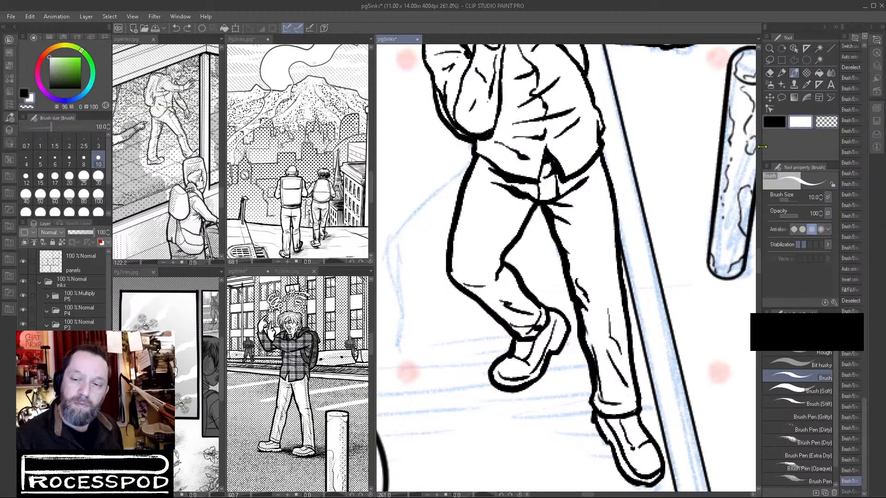
{"action": "mouse_move", "coordinate": [589, 340]}
{"action": "left_mouse_down"}
{"action": "mouse_move", "coordinate": [597, 389]}
{"action": "mouse_move", "coordinate": [587, 332]}
{"action": "left_mouse_up"}
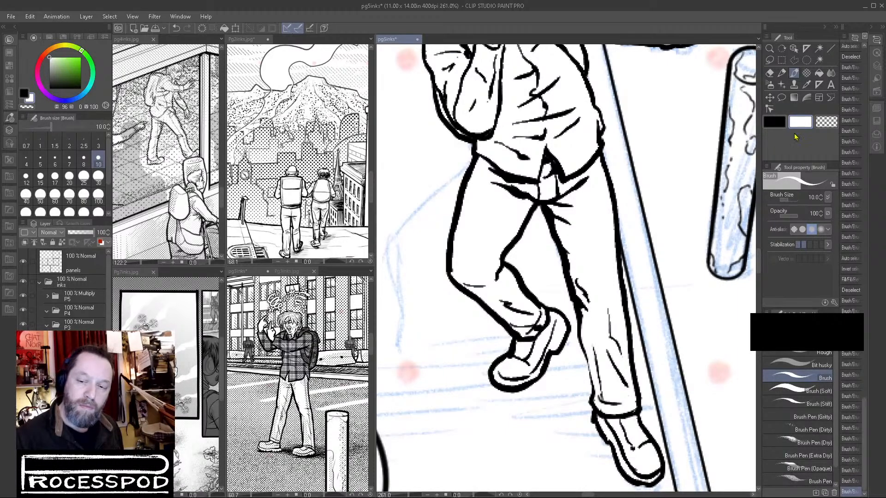
{"action": "key", "text": "x"}
{"action": "left_click_drag", "start_coordinate": [578, 308], "coordinate": [594, 400]}
{"action": "scroll", "coordinate": [654, 432], "scroll_direction": "down", "scroll_amount": 5}
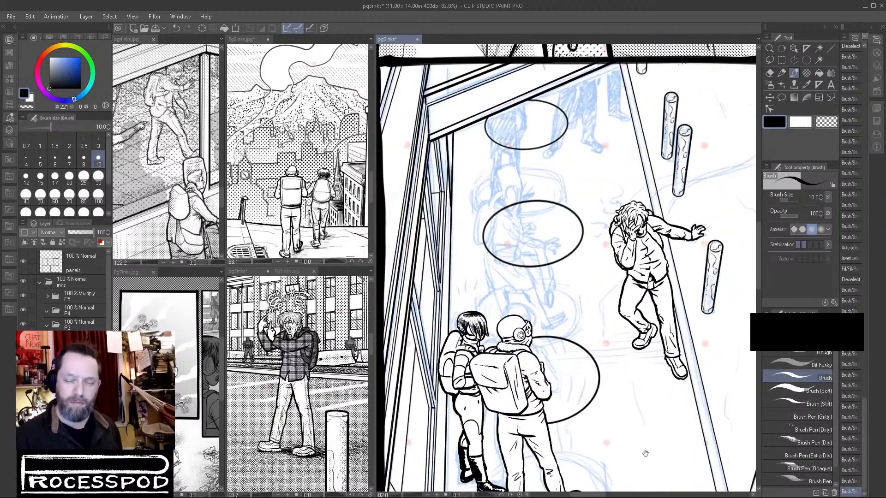
{"action": "scroll", "coordinate": [698, 381], "scroll_direction": "down", "scroll_amount": 2}
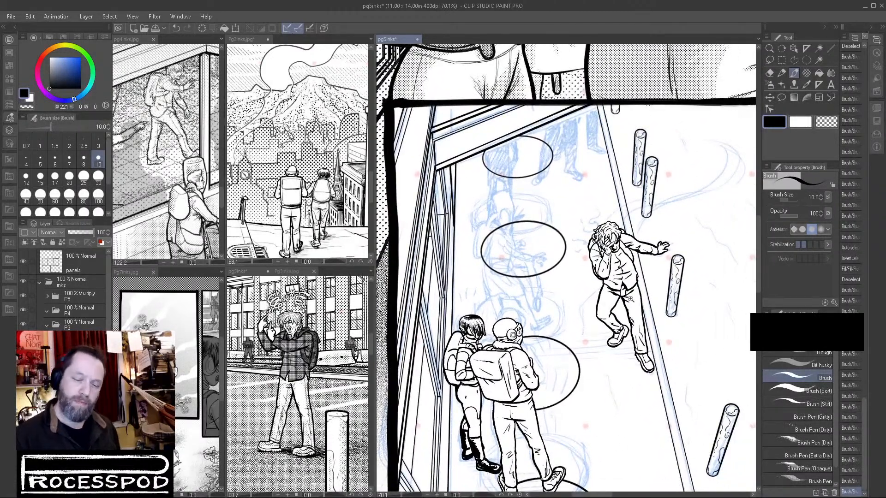
Paint out the back of the bent leg's calf in white and redraw its contour in black down to the shoe.
{"action": "scroll", "coordinate": [632, 292], "scroll_direction": "up", "scroll_amount": 6}
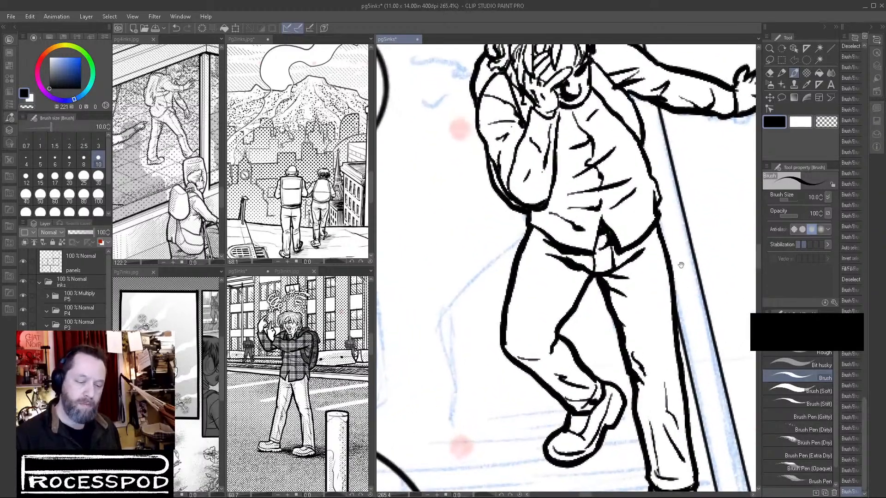
{"action": "left_click", "coordinate": [800, 122]}
{"action": "left_click_drag", "start_coordinate": [562, 346], "coordinate": [592, 381]}
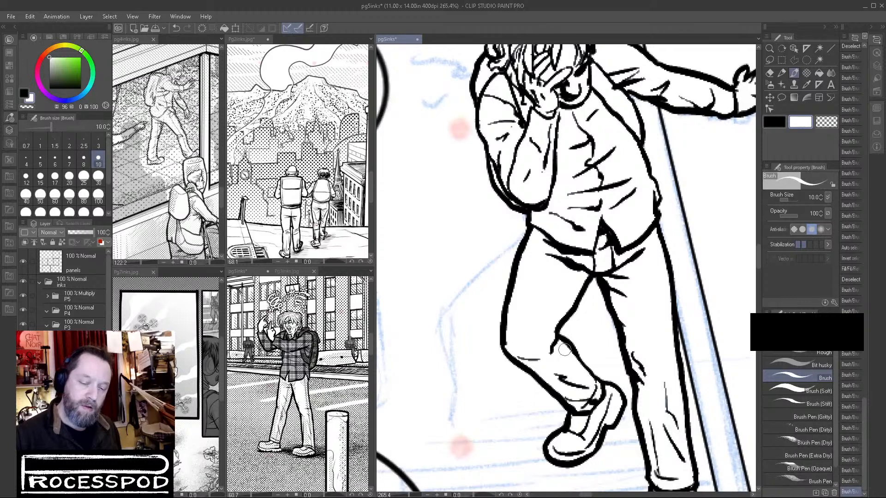
{"action": "left_click", "coordinate": [774, 121]}
{"action": "left_click_drag", "start_coordinate": [556, 326], "coordinate": [602, 379]}
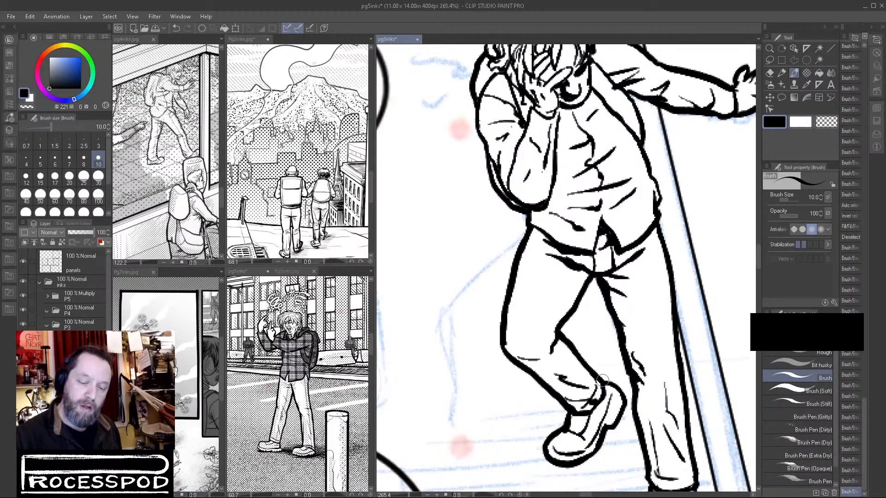
{"action": "scroll", "coordinate": [602, 379], "scroll_direction": "down", "scroll_amount": 8}
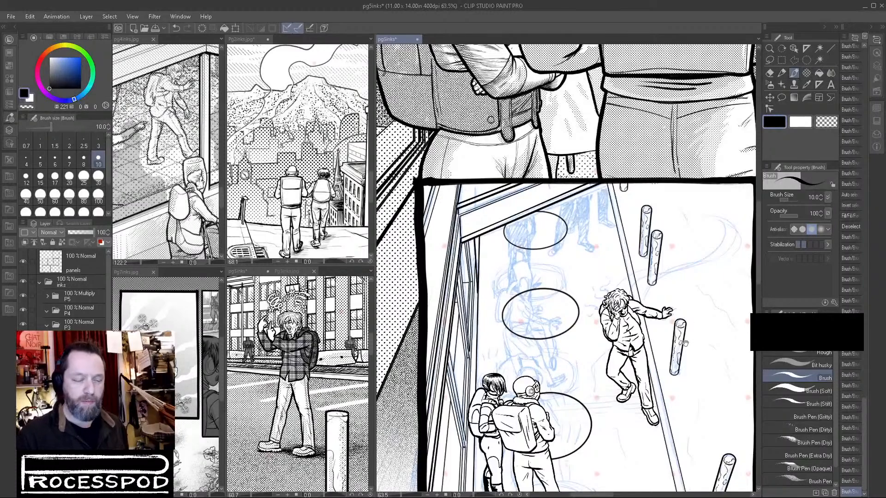
Ink small fold lines on the trousers at the crotch, thighs and knees of both legs.
{"action": "left_click", "coordinate": [701, 341]}
{"action": "left_click", "coordinate": [701, 341]}
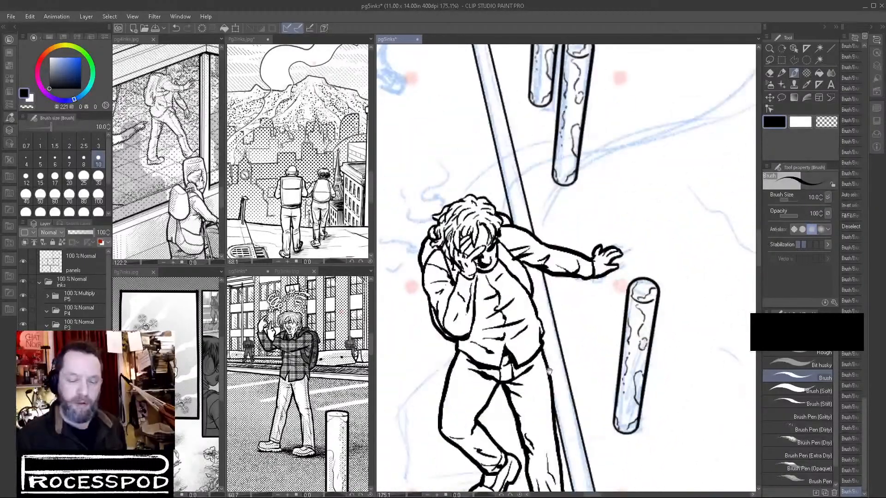
{"action": "mouse_move", "coordinate": [482, 395]}
{"action": "left_mouse_down"}
{"action": "mouse_move", "coordinate": [470, 435]}
{"action": "mouse_move", "coordinate": [501, 465]}
{"action": "left_mouse_up"}
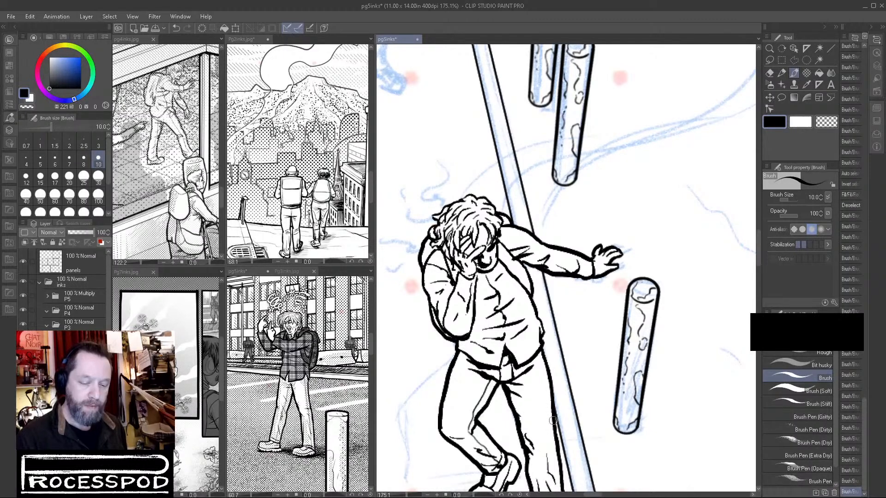
{"action": "mouse_move", "coordinate": [510, 385]}
{"action": "left_mouse_down"}
{"action": "mouse_move", "coordinate": [529, 441]}
{"action": "mouse_move", "coordinate": [530, 379]}
{"action": "mouse_move", "coordinate": [553, 423]}
{"action": "left_mouse_up"}
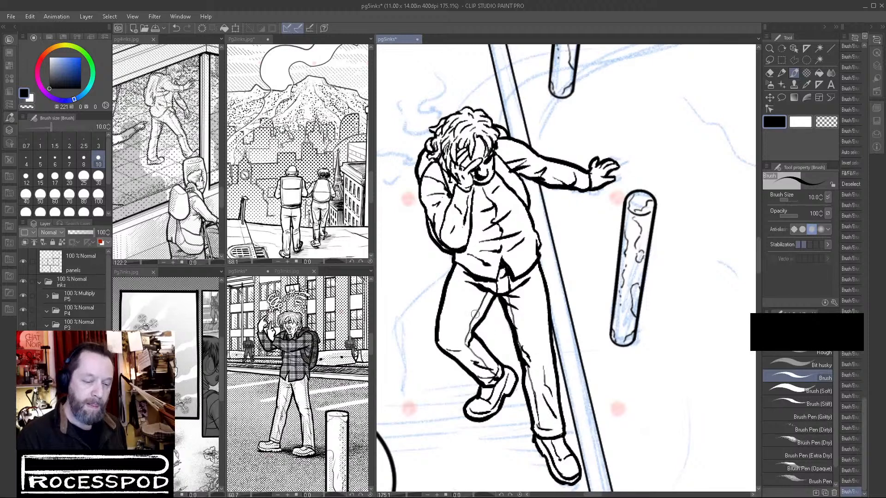
{"action": "mouse_move", "coordinate": [471, 304]}
{"action": "left_mouse_down"}
{"action": "mouse_move", "coordinate": [492, 294]}
{"action": "mouse_move", "coordinate": [486, 303]}
{"action": "left_mouse_up"}
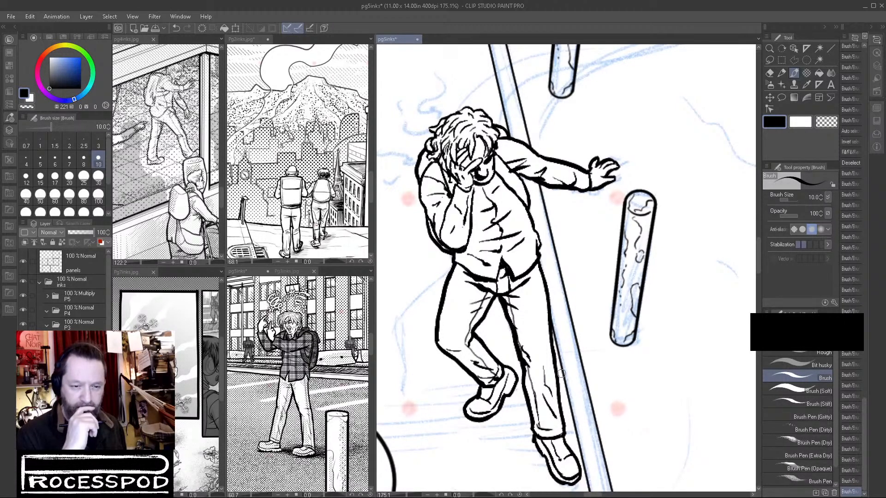
Examine the standing figure's plaid shirt up close in the second page 5 view, and compare the panel within the whole page.
{"action": "scroll", "coordinate": [612, 292], "scroll_direction": "down", "scroll_amount": 4}
{"action": "scroll", "coordinate": [589, 304], "scroll_direction": "down", "scroll_amount": 1}
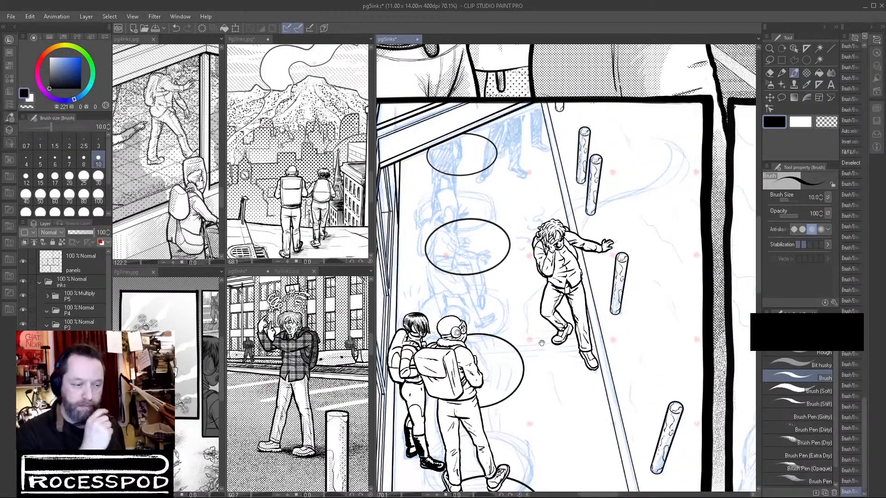
{"action": "left_click_drag", "start_coordinate": [330, 353], "coordinate": [235, 382]}
{"action": "left_click_drag", "start_coordinate": [325, 318], "coordinate": [189, 344]}
{"action": "left_click_drag", "start_coordinate": [325, 389], "coordinate": [264, 416]}
{"action": "left_click_drag", "start_coordinate": [312, 345], "coordinate": [381, 395]}
{"action": "left_click_drag", "start_coordinate": [328, 397], "coordinate": [316, 415]}
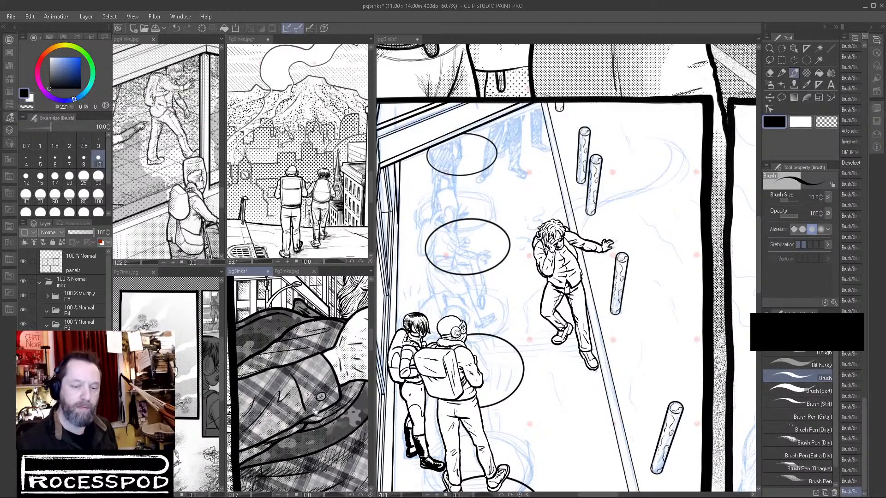
{"action": "scroll", "coordinate": [535, 281], "scroll_direction": "down", "scroll_amount": 5}
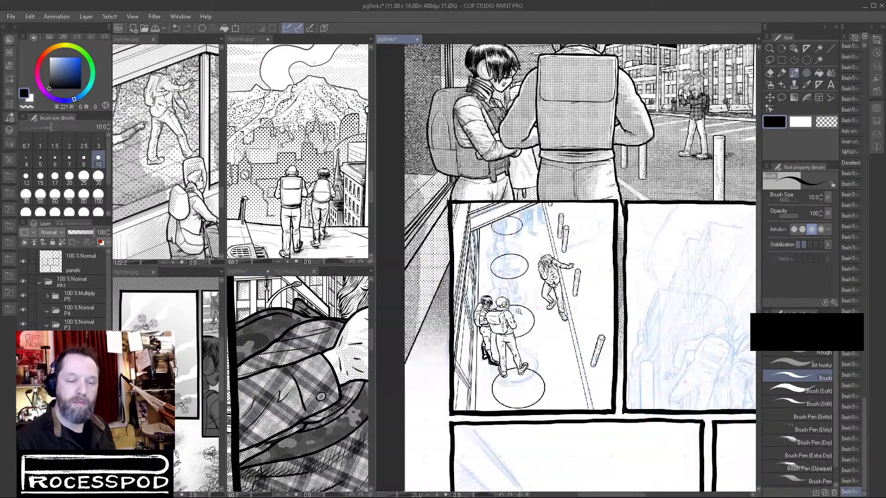
Ink solid black areas behind the hunched figure's head along both shoulders.
{"action": "scroll", "coordinate": [538, 275], "scroll_direction": "up", "scroll_amount": 8}
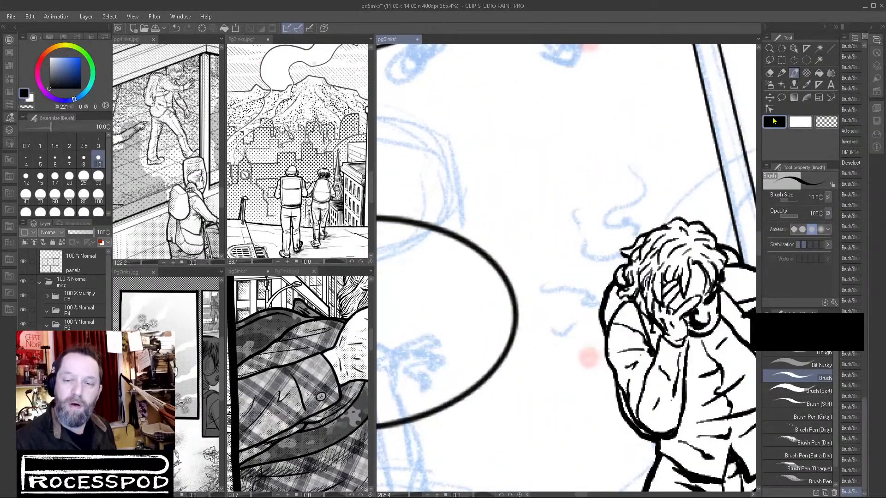
{"action": "left_click_drag", "start_coordinate": [620, 281], "coordinate": [623, 273]}
{"action": "mouse_move", "coordinate": [622, 273]}
{"action": "left_mouse_down"}
{"action": "mouse_move", "coordinate": [619, 280]}
{"action": "mouse_move", "coordinate": [620, 270]}
{"action": "left_mouse_up"}
{"action": "mouse_move", "coordinate": [621, 269]}
{"action": "left_mouse_down"}
{"action": "mouse_move", "coordinate": [608, 302]}
{"action": "mouse_move", "coordinate": [606, 323]}
{"action": "mouse_move", "coordinate": [628, 298]}
{"action": "mouse_move", "coordinate": [615, 302]}
{"action": "mouse_move", "coordinate": [625, 286]}
{"action": "left_mouse_up"}
{"action": "mouse_move", "coordinate": [726, 265]}
{"action": "left_mouse_down"}
{"action": "mouse_move", "coordinate": [648, 303]}
{"action": "mouse_move", "coordinate": [647, 284]}
{"action": "mouse_move", "coordinate": [658, 310]}
{"action": "left_mouse_up"}
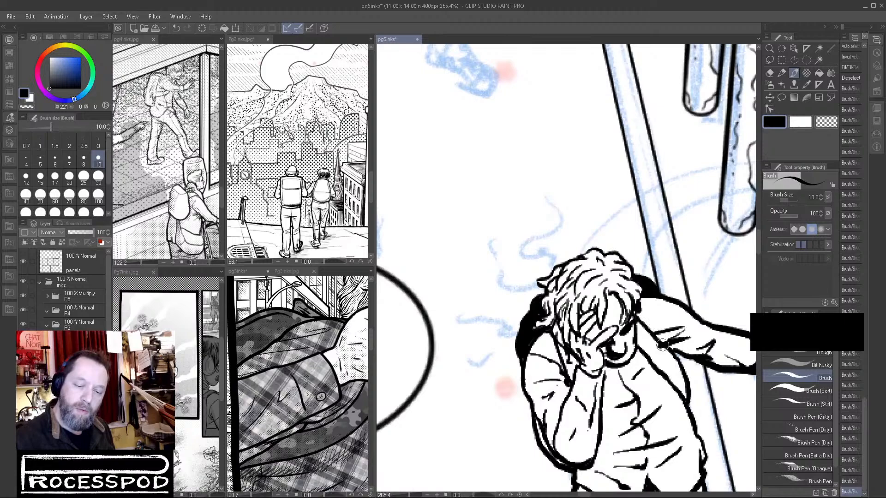
{"action": "scroll", "coordinate": [676, 352], "scroll_direction": "down", "scroll_amount": 5}
{"action": "left_click_drag", "start_coordinate": [647, 410], "coordinate": [644, 413]}
{"action": "left_click_drag", "start_coordinate": [688, 433], "coordinate": [604, 324]}
{"action": "scroll", "coordinate": [615, 413], "scroll_direction": "down", "scroll_amount": 5}
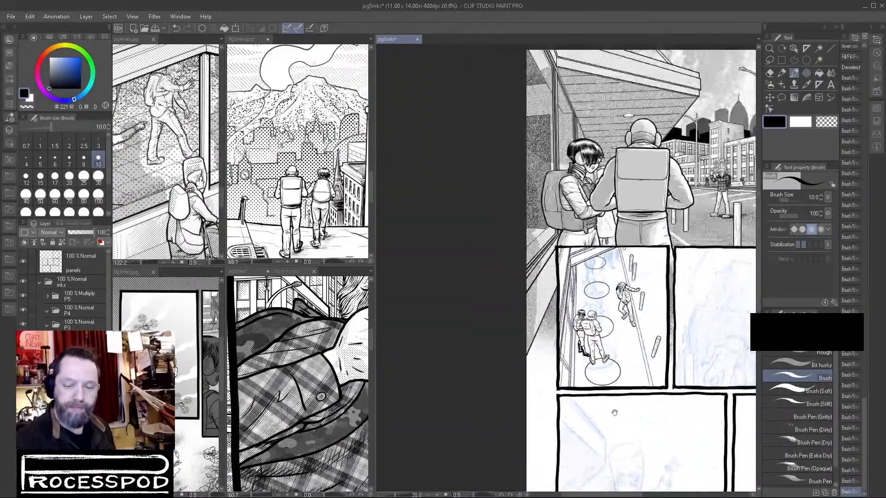
Fill the gap between the hunched figure's hair and raised forearm with black, and thicken the outer sleeve contour down to the elbow.
{"action": "scroll", "coordinate": [624, 292], "scroll_direction": "up", "scroll_amount": 11}
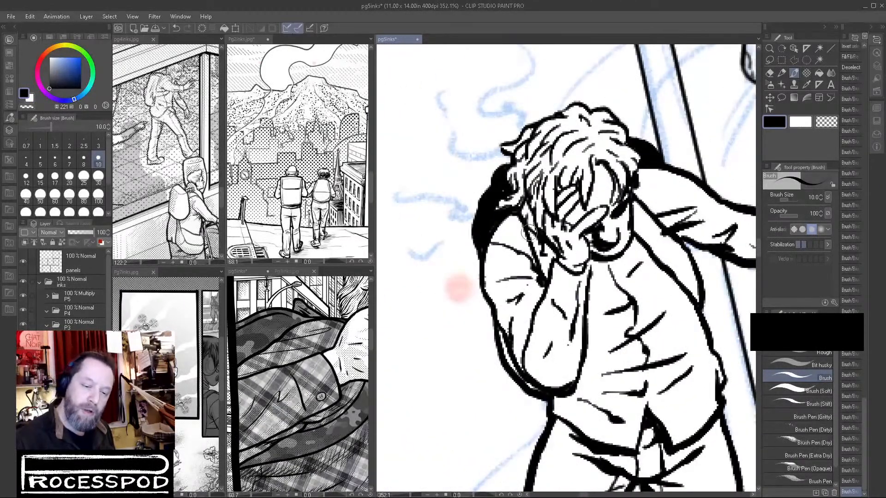
{"action": "left_click_drag", "start_coordinate": [526, 225], "coordinate": [537, 246]}
{"action": "mouse_move", "coordinate": [523, 217]}
{"action": "left_mouse_down"}
{"action": "mouse_move", "coordinate": [538, 262]}
{"action": "mouse_move", "coordinate": [548, 245]}
{"action": "mouse_move", "coordinate": [547, 276]}
{"action": "mouse_move", "coordinate": [563, 229]}
{"action": "left_mouse_up"}
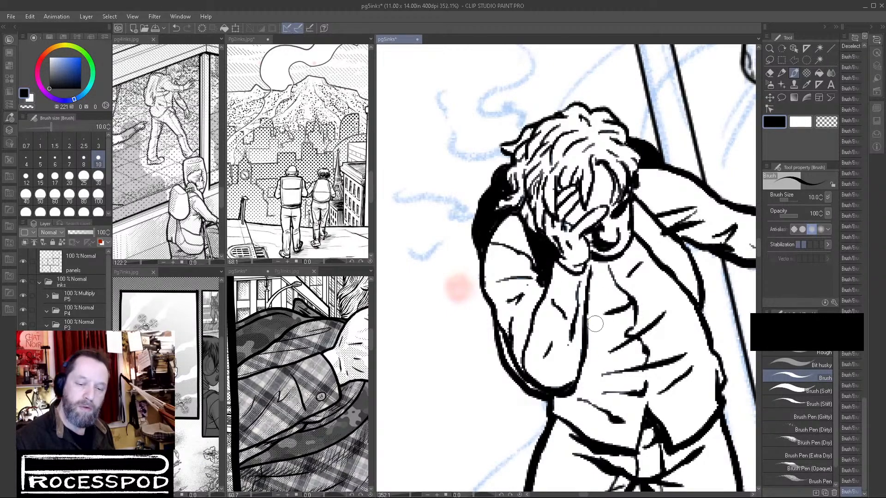
{"action": "mouse_move", "coordinate": [499, 333]}
{"action": "left_mouse_down"}
{"action": "mouse_move", "coordinate": [517, 378]}
{"action": "mouse_move", "coordinate": [546, 395]}
{"action": "left_mouse_up"}
{"action": "left_click_drag", "start_coordinate": [668, 355], "coordinate": [598, 408]}
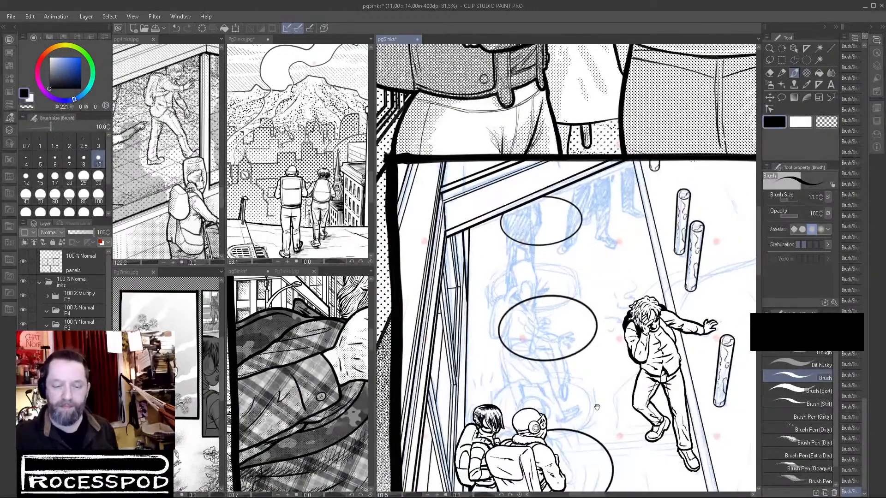
{"action": "left_click_drag", "start_coordinate": [679, 374], "coordinate": [495, 373]}
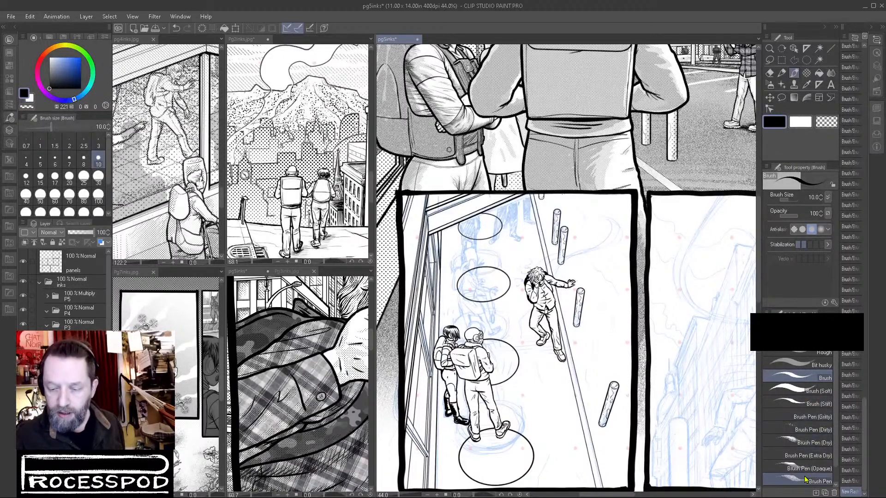
Try the RAM Ink Set effect brushes with test strokes on the ground beside the hunched figure, undoing each one.
{"action": "left_click", "coordinate": [801, 337]}
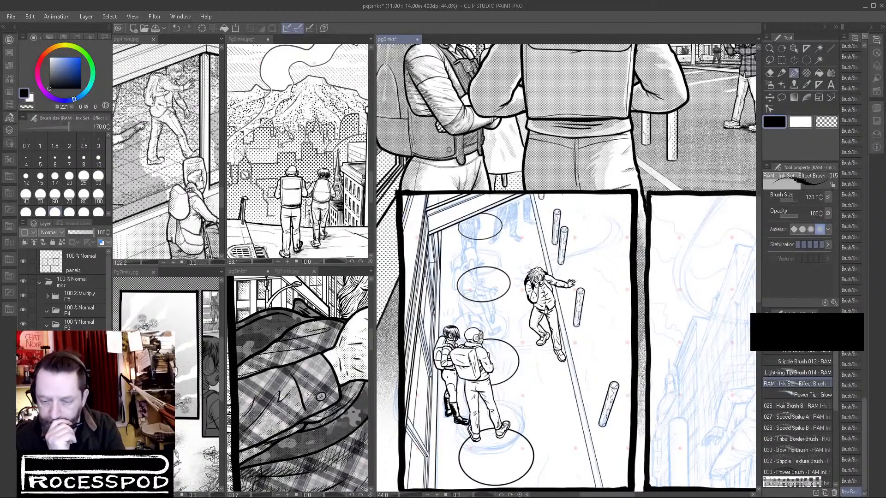
{"action": "left_click_drag", "start_coordinate": [539, 398], "coordinate": [602, 327]}
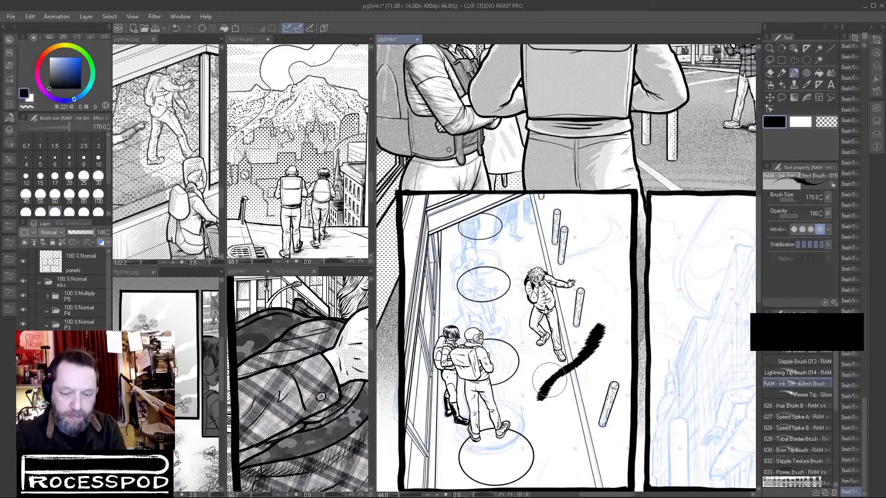
{"action": "key", "text": "ctrl+z"}
{"action": "left_click", "coordinate": [798, 372]}
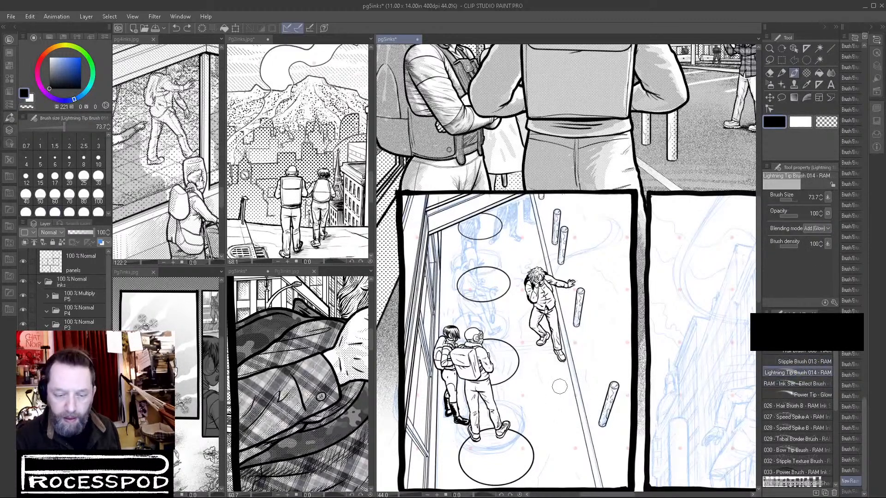
{"action": "left_click", "coordinate": [794, 417]}
{"action": "left_click_drag", "start_coordinate": [554, 429], "coordinate": [598, 336]}
{"action": "key", "text": "ctrl+z"}
Try several textured and grunge brushes with test strokes on the same empty ground, undoing each one.
{"action": "scroll", "coordinate": [798, 416], "scroll_direction": "down", "scroll_amount": 10}
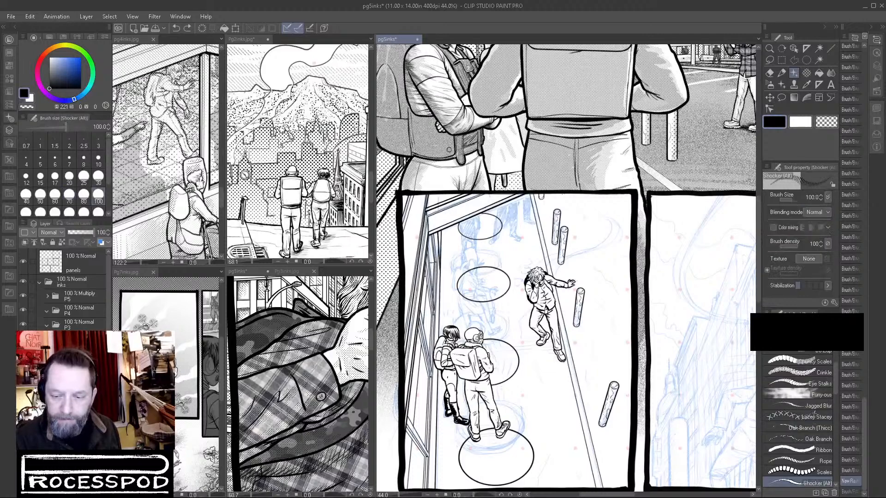
{"action": "left_click", "coordinate": [800, 374]}
{"action": "left_click_drag", "start_coordinate": [559, 450], "coordinate": [599, 339]}
{"action": "key", "text": "ctrl+z"}
{"action": "left_click", "coordinate": [801, 395]}
{"action": "left_click_drag", "start_coordinate": [566, 404], "coordinate": [599, 342]}
{"action": "key", "text": "ctrl+z"}
{"action": "left_click_drag", "start_coordinate": [563, 410], "coordinate": [598, 326]}
{"action": "key", "text": "ctrl+z"}
Choose the Grunge Sponge (Liner) brush, test its stroke near the posts, and set its size to 30 with Thickness for starting and ending.
{"action": "left_click", "coordinate": [809, 406]}
{"action": "left_click_drag", "start_coordinate": [563, 459], "coordinate": [593, 339]}
{"action": "key", "text": "ctrl+z"}
{"action": "scroll", "coordinate": [575, 254], "scroll_direction": "up", "scroll_amount": 6}
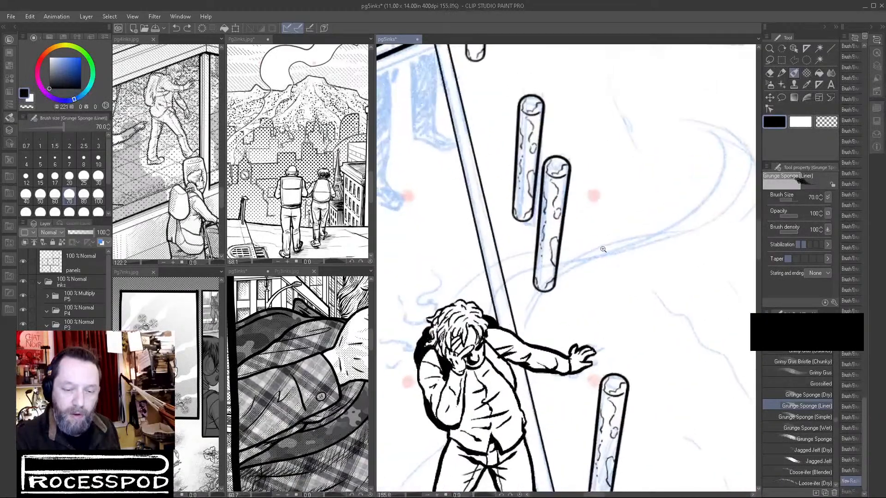
{"action": "mouse_move", "coordinate": [501, 344]}
{"action": "left_mouse_down"}
{"action": "mouse_move", "coordinate": [551, 295]}
{"action": "mouse_move", "coordinate": [730, 193]}
{"action": "mouse_move", "coordinate": [593, 113]}
{"action": "left_mouse_up"}
{"action": "left_click_drag", "start_coordinate": [678, 160], "coordinate": [667, 199]}
{"action": "key", "text": "ctrl+z"}
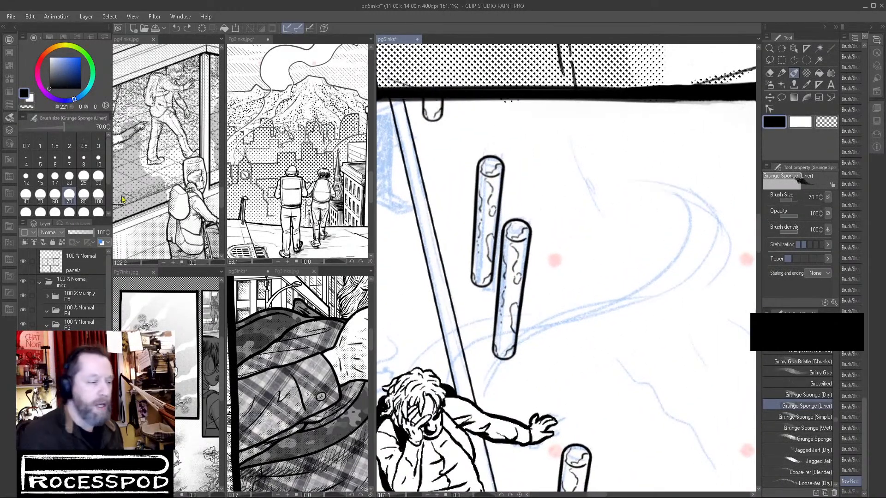
{"action": "left_click", "coordinate": [99, 178]}
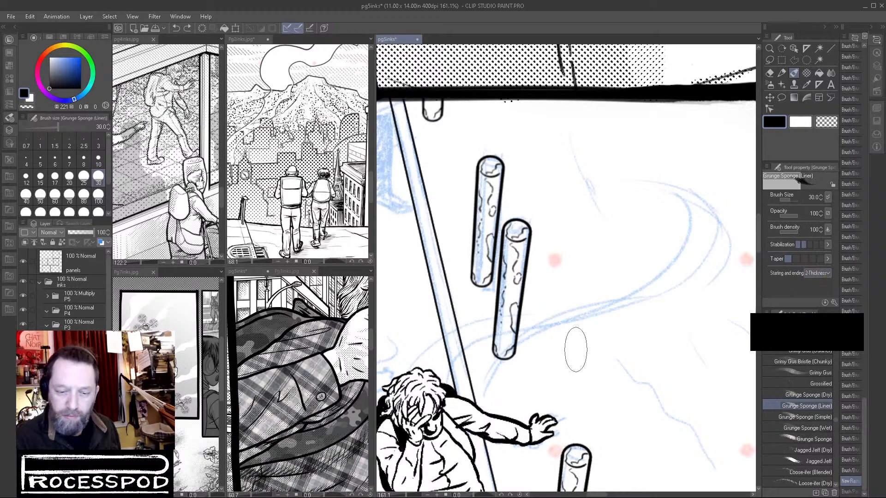
Draw two long curved trail lines sweeping from behind the hunched figure past the posts and bending up toward the panel's upper edge.
{"action": "mouse_move", "coordinate": [494, 362]}
{"action": "left_mouse_down"}
{"action": "mouse_move", "coordinate": [683, 268]}
{"action": "mouse_move", "coordinate": [563, 141]}
{"action": "mouse_move", "coordinate": [589, 307]}
{"action": "mouse_move", "coordinate": [482, 396]}
{"action": "mouse_move", "coordinate": [647, 185]}
{"action": "mouse_move", "coordinate": [618, 175]}
{"action": "left_mouse_up"}
{"action": "key", "text": "ctrl+z"}
{"action": "key", "text": "ctrl+z"}
{"action": "mouse_move", "coordinate": [461, 369]}
{"action": "left_mouse_down"}
{"action": "mouse_move", "coordinate": [618, 305]}
{"action": "mouse_move", "coordinate": [639, 178]}
{"action": "left_mouse_up"}
{"action": "mouse_move", "coordinate": [414, 364]}
{"action": "left_mouse_down"}
{"action": "mouse_move", "coordinate": [531, 314]}
{"action": "mouse_move", "coordinate": [604, 305]}
{"action": "left_mouse_up"}
Add a thinner inner line along the trail's bend and draw a separate wavy strand above it from the panel's upper edge.
{"action": "key", "text": "ctrl+z"}
{"action": "left_click_drag", "start_coordinate": [413, 365], "coordinate": [586, 305]}
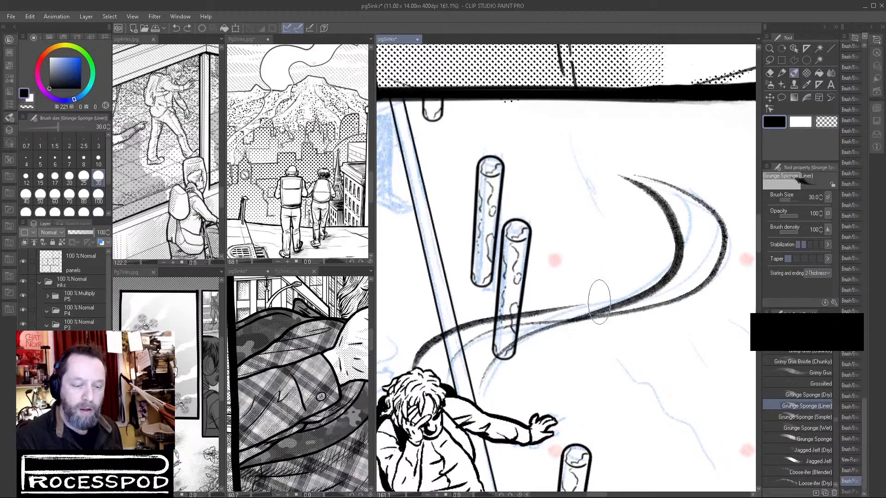
{"action": "mouse_move", "coordinate": [489, 344]}
{"action": "left_mouse_down"}
{"action": "mouse_move", "coordinate": [641, 277]}
{"action": "mouse_move", "coordinate": [665, 189]}
{"action": "mouse_move", "coordinate": [653, 293]}
{"action": "mouse_move", "coordinate": [590, 324]}
{"action": "left_mouse_up"}
{"action": "key", "text": "ctrl+z"}
{"action": "key", "text": "ctrl+z"}
{"action": "left_click_drag", "start_coordinate": [616, 174], "coordinate": [505, 352]}
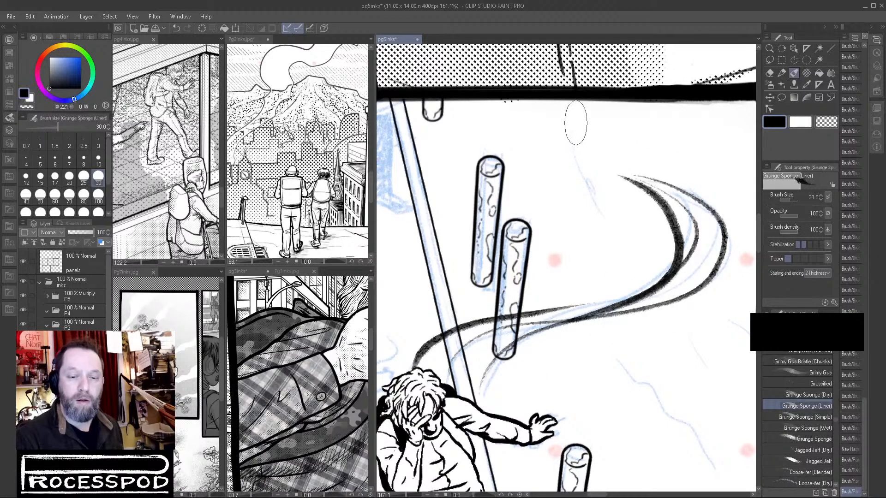
{"action": "mouse_move", "coordinate": [574, 134]}
{"action": "left_mouse_down"}
{"action": "mouse_move", "coordinate": [577, 155]}
{"action": "mouse_move", "coordinate": [639, 228]}
{"action": "left_mouse_up"}
{"action": "mouse_move", "coordinate": [574, 113]}
{"action": "left_mouse_down"}
{"action": "mouse_move", "coordinate": [562, 147]}
{"action": "mouse_move", "coordinate": [632, 208]}
{"action": "left_mouse_up"}
{"action": "key", "text": "ctrl+z"}
{"action": "mouse_move", "coordinate": [575, 106]}
{"action": "left_mouse_down"}
{"action": "mouse_move", "coordinate": [560, 136]}
{"action": "mouse_move", "coordinate": [630, 205]}
{"action": "left_mouse_up"}
{"action": "left_click_drag", "start_coordinate": [697, 322], "coordinate": [686, 244]}
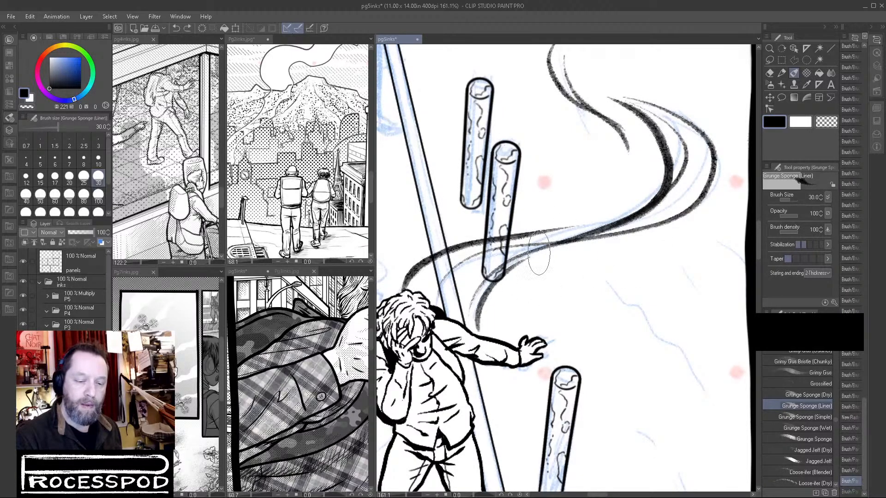
{"action": "left_click_drag", "start_coordinate": [692, 347], "coordinate": [673, 355]}
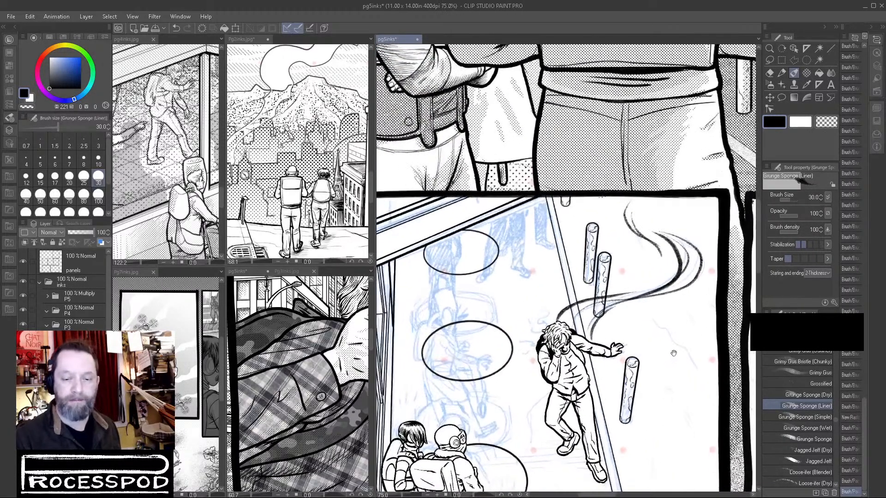
Draw four wavy squiggles and one looping spiral radiating from the hunched figure's head.
{"action": "left_click_drag", "start_coordinate": [552, 328], "coordinate": [583, 323]}
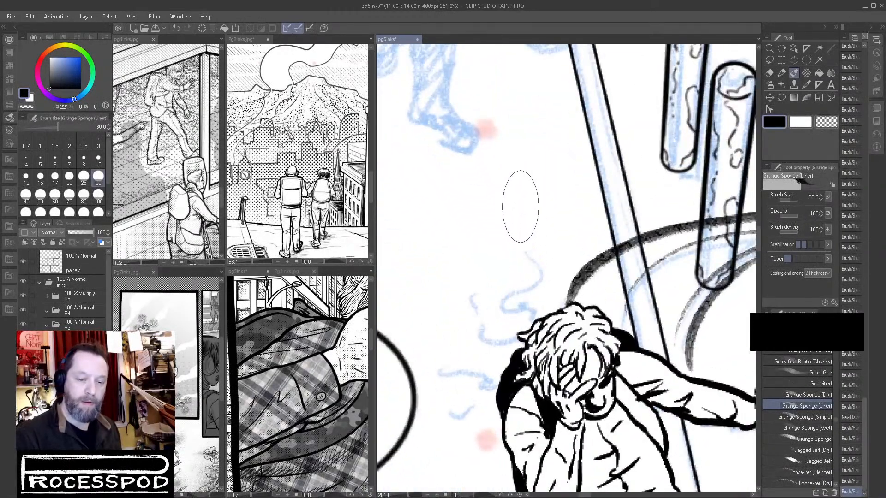
{"action": "mouse_move", "coordinate": [517, 210]}
{"action": "left_mouse_down"}
{"action": "mouse_move", "coordinate": [539, 253]}
{"action": "mouse_move", "coordinate": [511, 270]}
{"action": "mouse_move", "coordinate": [531, 307]}
{"action": "left_mouse_up"}
{"action": "mouse_move", "coordinate": [470, 238]}
{"action": "left_mouse_down"}
{"action": "mouse_move", "coordinate": [462, 302]}
{"action": "mouse_move", "coordinate": [508, 327]}
{"action": "left_mouse_up"}
{"action": "left_click_drag", "start_coordinate": [430, 309], "coordinate": [496, 358]}
{"action": "mouse_move", "coordinate": [440, 389]}
{"action": "left_mouse_down"}
{"action": "mouse_move", "coordinate": [447, 403]}
{"action": "mouse_move", "coordinate": [480, 398]}
{"action": "left_mouse_up"}
{"action": "mouse_move", "coordinate": [529, 150]}
{"action": "left_mouse_down"}
{"action": "mouse_move", "coordinate": [559, 152]}
{"action": "mouse_move", "coordinate": [545, 176]}
{"action": "mouse_move", "coordinate": [534, 170]}
{"action": "mouse_move", "coordinate": [564, 165]}
{"action": "mouse_move", "coordinate": [559, 187]}
{"action": "mouse_move", "coordinate": [545, 189]}
{"action": "mouse_move", "coordinate": [576, 185]}
{"action": "mouse_move", "coordinate": [572, 204]}
{"action": "mouse_move", "coordinate": [560, 200]}
{"action": "mouse_move", "coordinate": [575, 223]}
{"action": "left_mouse_up"}
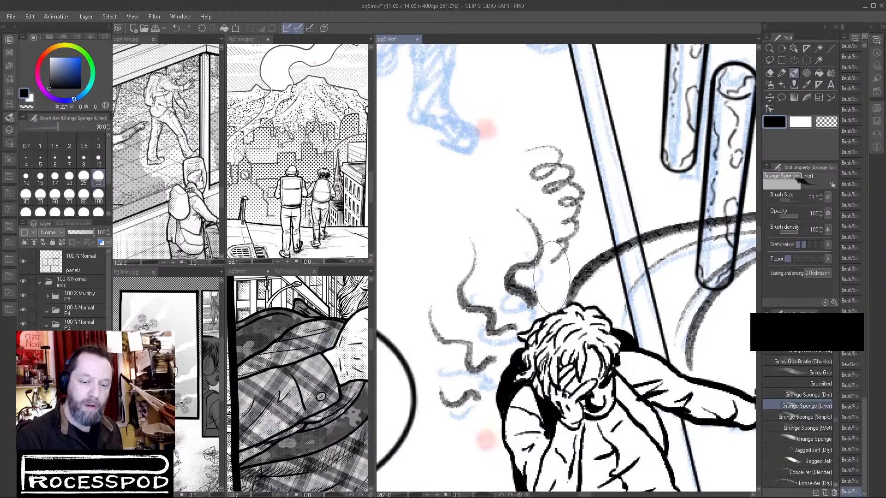
Replace the squiggle nearest the top of the head with a second looping spiral.
{"action": "left_click_drag", "start_coordinate": [645, 333], "coordinate": [572, 334]}
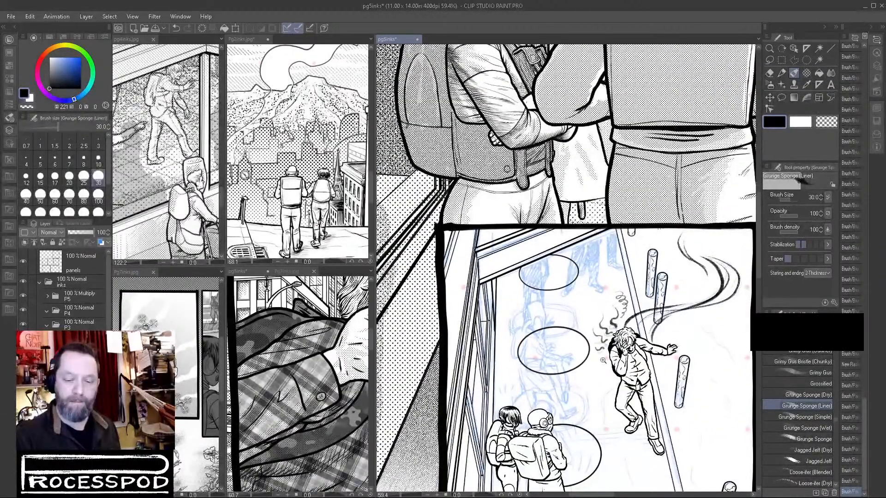
{"action": "left_click_drag", "start_coordinate": [610, 355], "coordinate": [649, 341]}
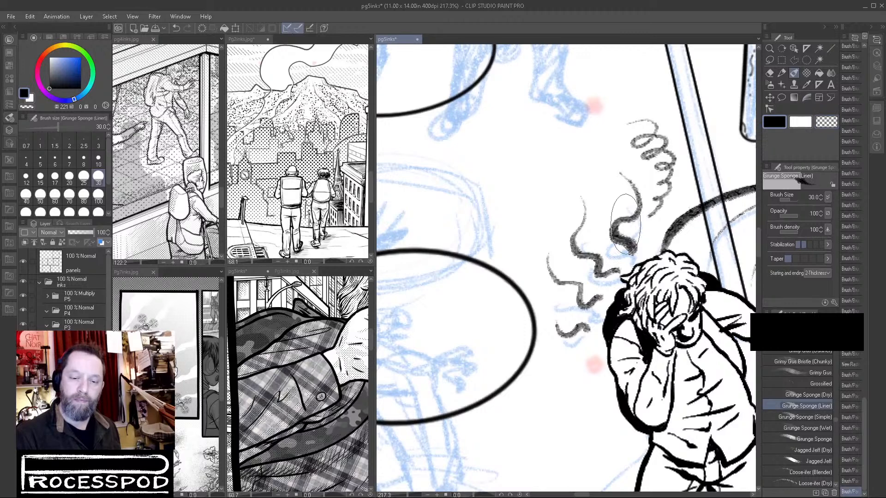
{"action": "mouse_move", "coordinate": [619, 226]}
{"action": "left_mouse_down"}
{"action": "mouse_move", "coordinate": [616, 237]}
{"action": "mouse_move", "coordinate": [636, 253]}
{"action": "left_mouse_up"}
{"action": "mouse_move", "coordinate": [599, 146]}
{"action": "left_mouse_down"}
{"action": "mouse_move", "coordinate": [600, 169]}
{"action": "mouse_move", "coordinate": [611, 162]}
{"action": "mouse_move", "coordinate": [595, 178]}
{"action": "mouse_move", "coordinate": [620, 182]}
{"action": "mouse_move", "coordinate": [608, 207]}
{"action": "mouse_move", "coordinate": [626, 198]}
{"action": "mouse_move", "coordinate": [604, 216]}
{"action": "mouse_move", "coordinate": [624, 224]}
{"action": "mouse_move", "coordinate": [616, 227]}
{"action": "mouse_move", "coordinate": [633, 245]}
{"action": "left_mouse_up"}
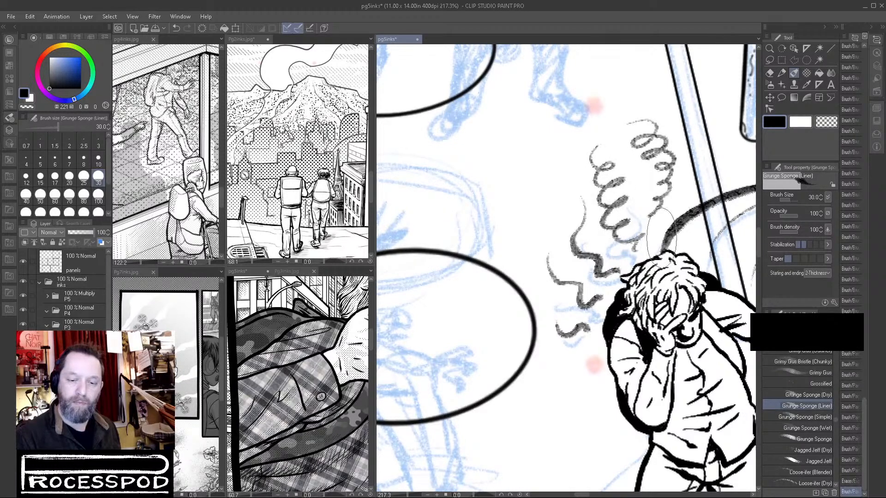
{"action": "left_click_drag", "start_coordinate": [661, 206], "coordinate": [621, 274]}
{"action": "scroll", "coordinate": [701, 290], "scroll_direction": "down", "scroll_amount": 6}
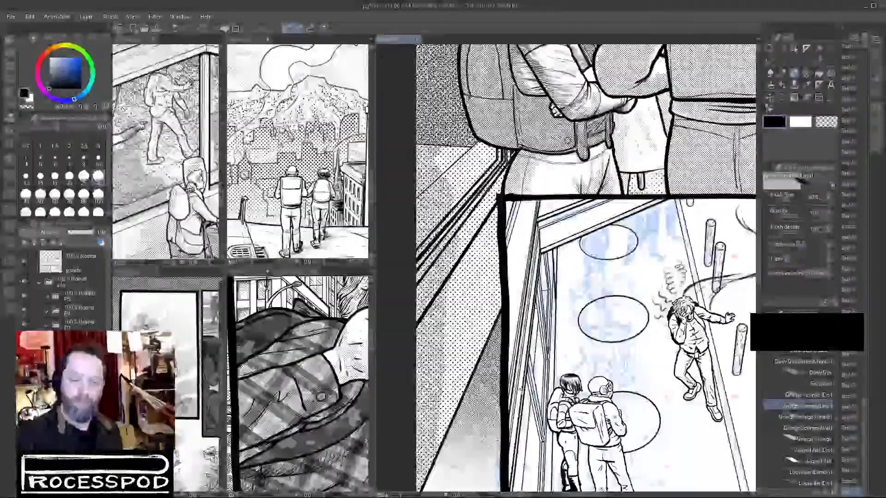
Lower the opacity of the trail and squiggle layer to 46 and nudge its marks slightly around the hunched figure.
{"action": "left_click", "coordinate": [80, 233]}
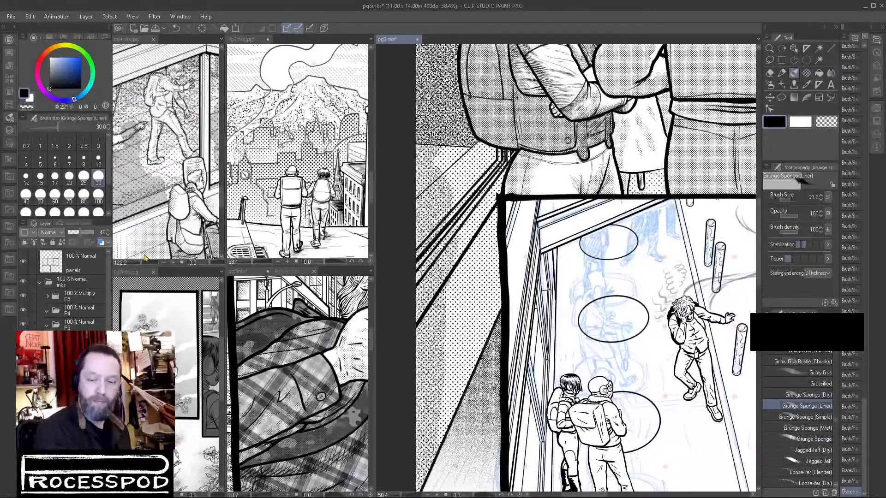
{"action": "left_click_drag", "start_coordinate": [697, 376], "coordinate": [602, 369]}
{"action": "scroll", "coordinate": [644, 288], "scroll_direction": "up", "scroll_amount": 4}
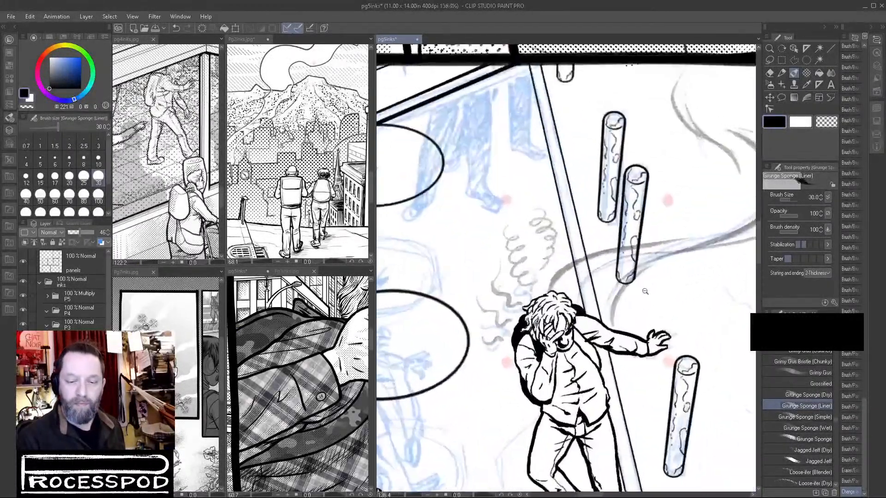
{"action": "scroll", "coordinate": [649, 290], "scroll_direction": "down", "scroll_amount": 5}
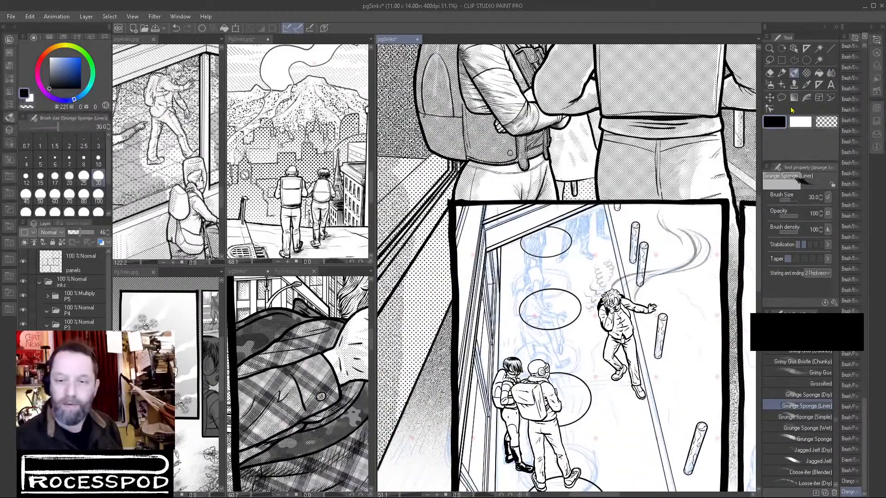
{"action": "left_click", "coordinate": [769, 98]}
{"action": "left_click_drag", "start_coordinate": [668, 264], "coordinate": [668, 266]}
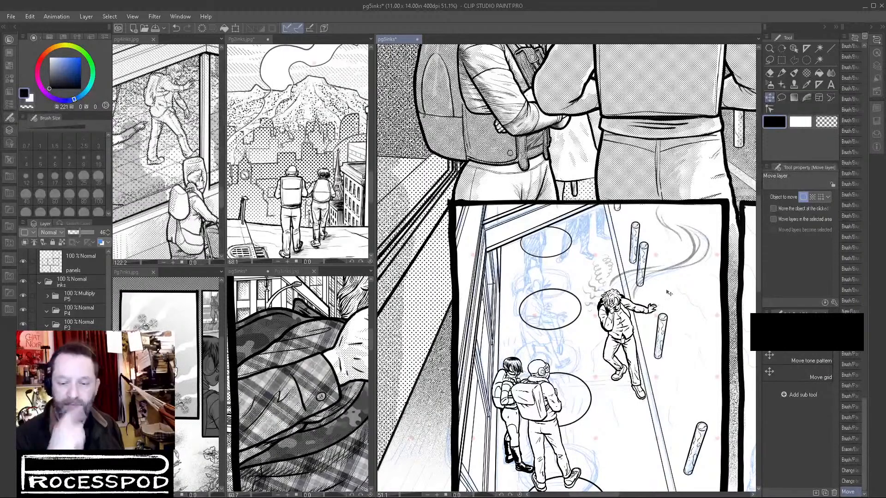
{"action": "left_click_drag", "start_coordinate": [687, 334], "coordinate": [695, 370]}
{"action": "left_click_drag", "start_coordinate": [610, 395], "coordinate": [576, 343]}
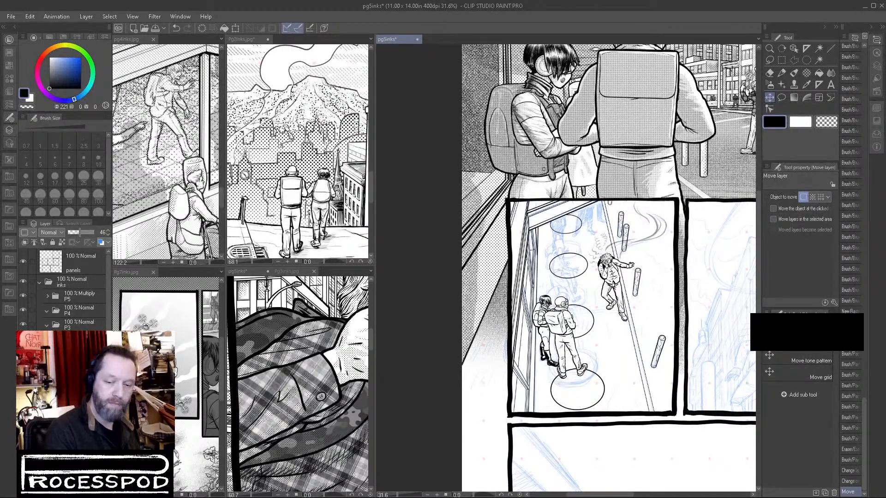
Add a new raster layer to the page 5 inks for the first middle-row panel.
{"action": "left_click", "coordinate": [76, 393]}
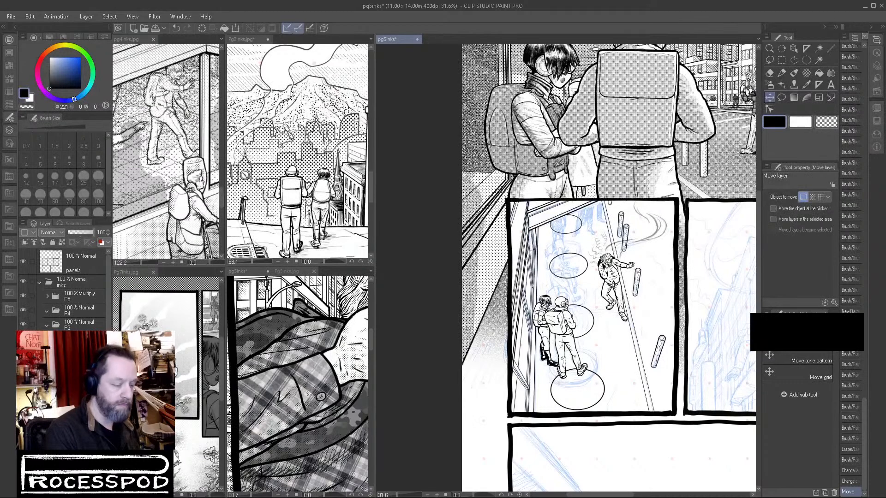
{"action": "key", "text": "ctrl+shift+n"}
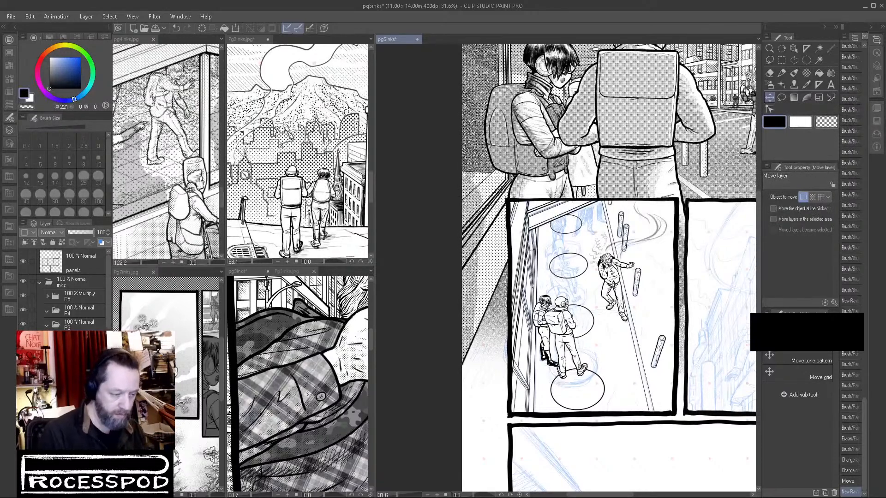
{"action": "key", "text": "Return"}
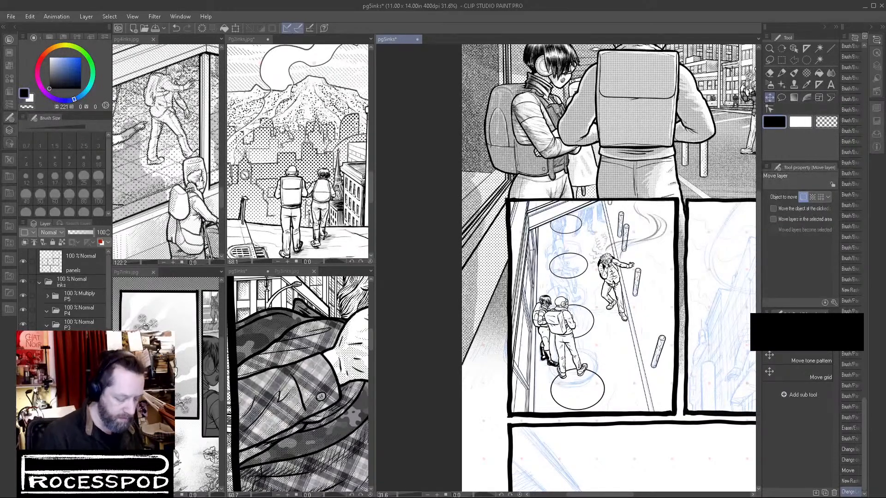
{"action": "key", "text": "Return"}
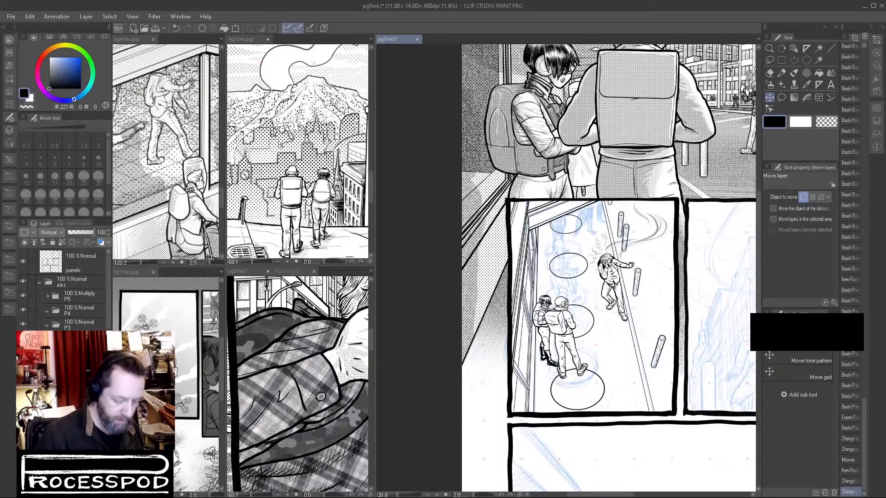
{"action": "key", "text": "Return"}
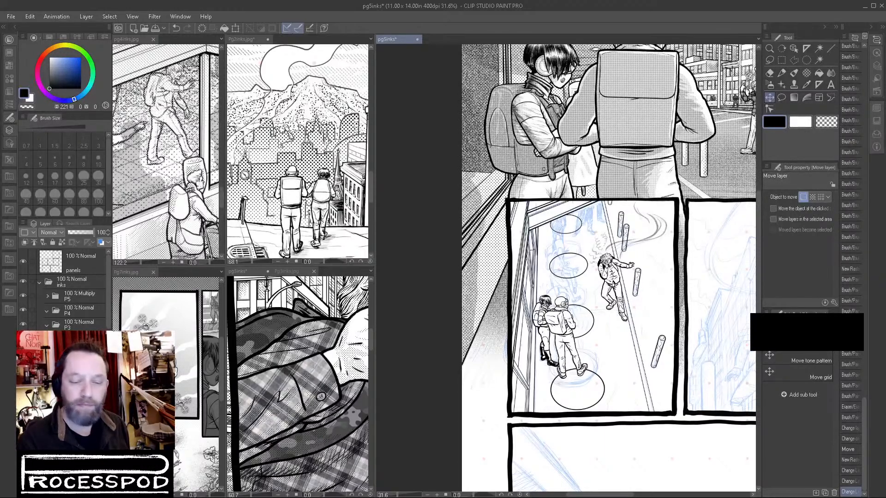
{"action": "left_click_drag", "start_coordinate": [622, 300], "coordinate": [646, 312]}
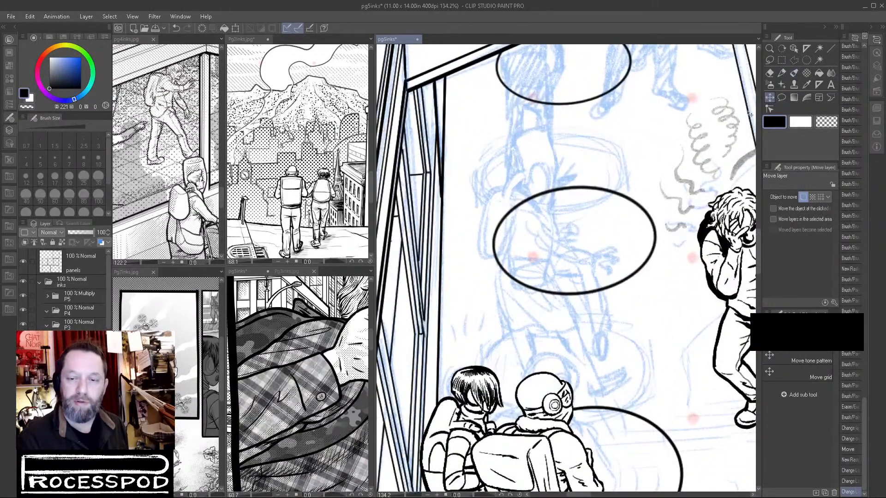
Examine the first middle-row panel and the overall page 5 layout, ending on the unfinished figure at the middle oval.
{"action": "left_click_drag", "start_coordinate": [661, 384], "coordinate": [545, 414]}
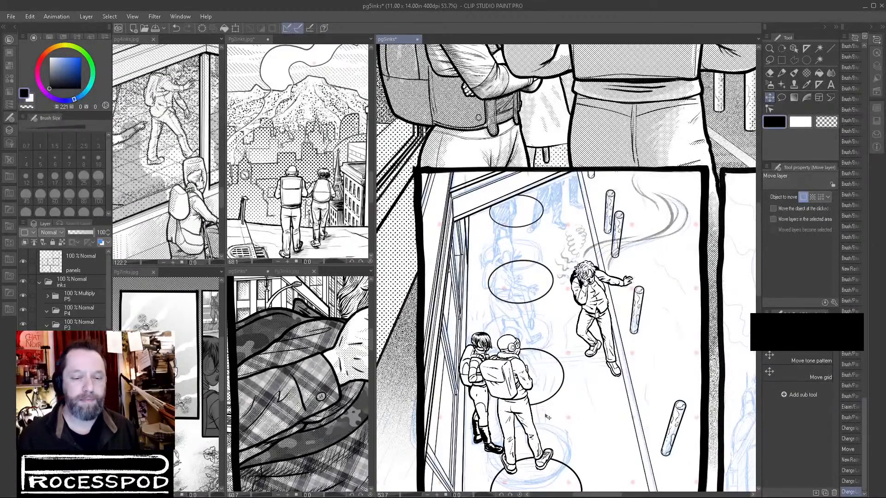
{"action": "left_click_drag", "start_coordinate": [611, 365], "coordinate": [604, 383]}
{"action": "left_click_drag", "start_coordinate": [680, 384], "coordinate": [627, 314]}
{"action": "scroll", "coordinate": [625, 312], "scroll_direction": "up", "scroll_amount": 1}
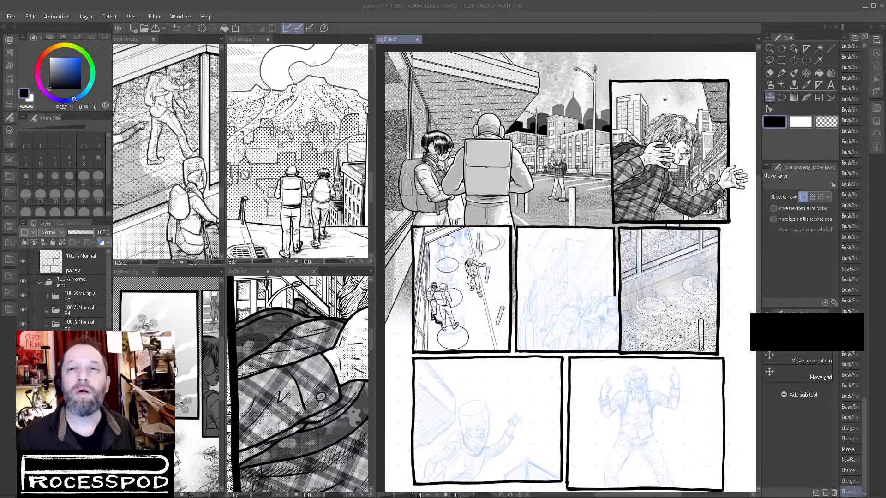
{"action": "left_click", "coordinate": [650, 20]}
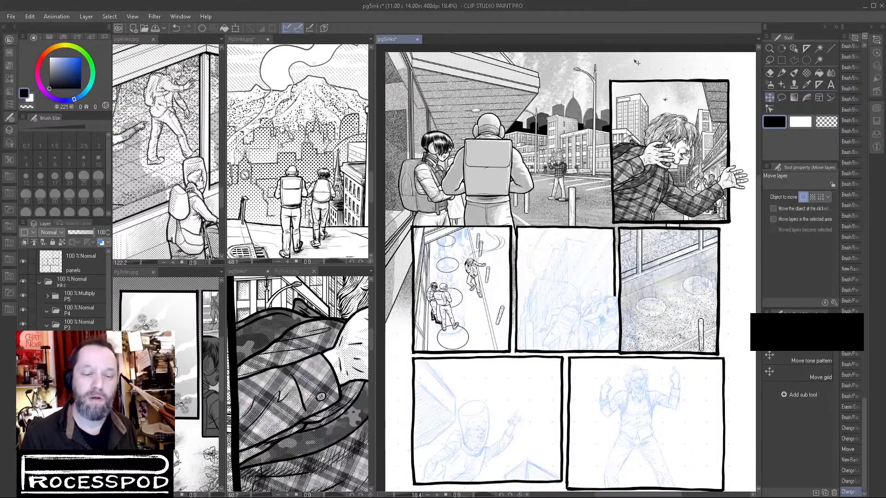
{"action": "left_click_drag", "start_coordinate": [516, 318], "coordinate": [525, 325]}
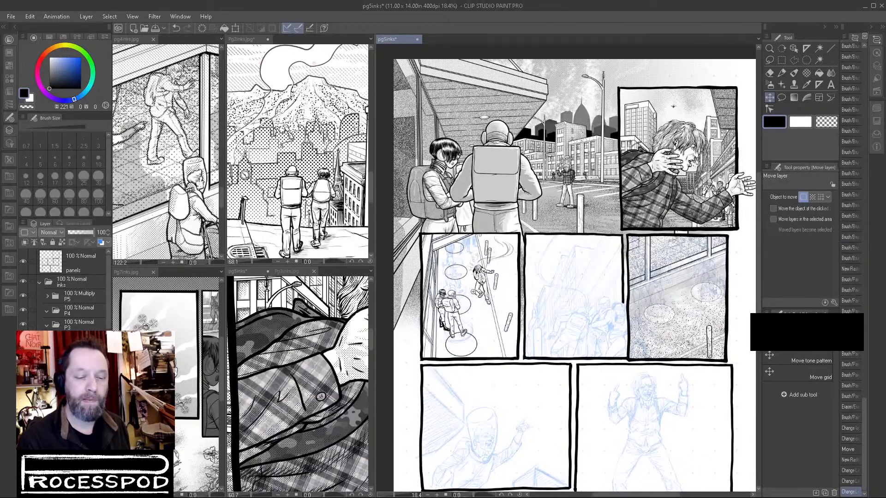
{"action": "scroll", "coordinate": [476, 292], "scroll_direction": "up", "scroll_amount": 10}
{"action": "scroll", "coordinate": [565, 322], "scroll_direction": "up", "scroll_amount": 5}
Choose the Brush at size 10 for drawing the figure at the middle oval, undoing the test stroke.
{"action": "left_click", "coordinate": [782, 74]}
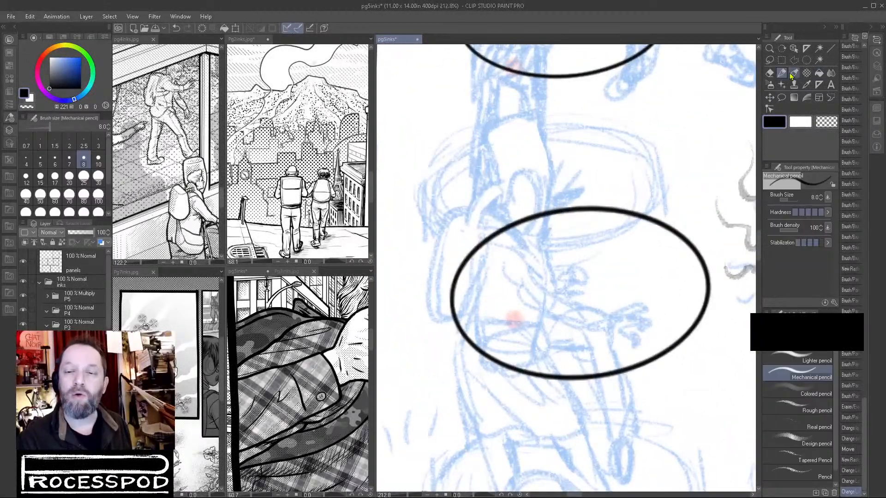
{"action": "left_click", "coordinate": [794, 73]}
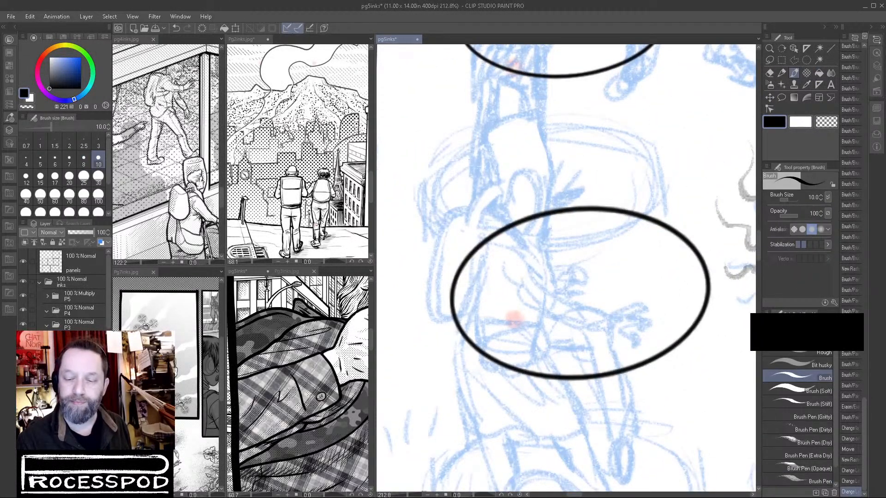
{"action": "left_click", "coordinate": [801, 332]}
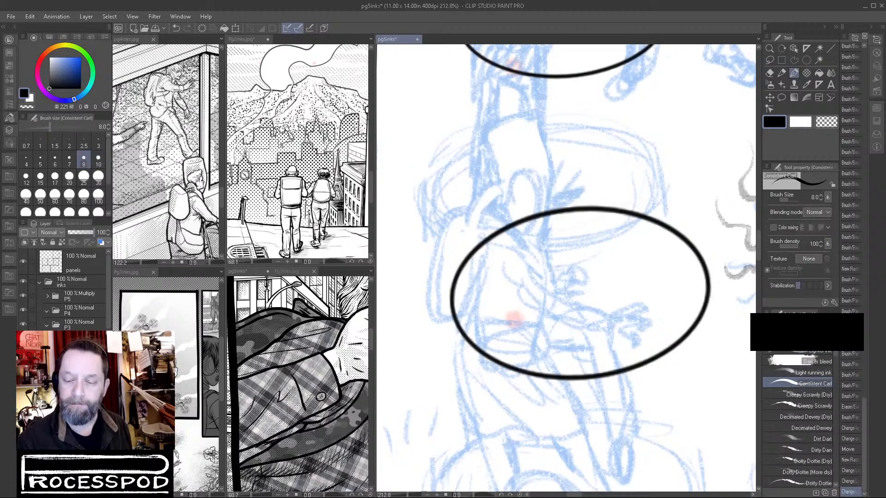
{"action": "key", "text": "b"}
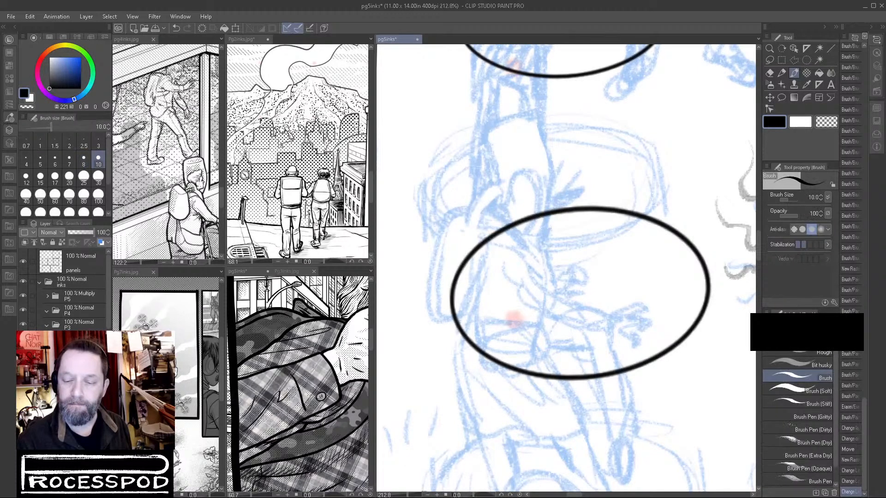
{"action": "key", "text": "b"}
{"action": "key", "text": "b"}
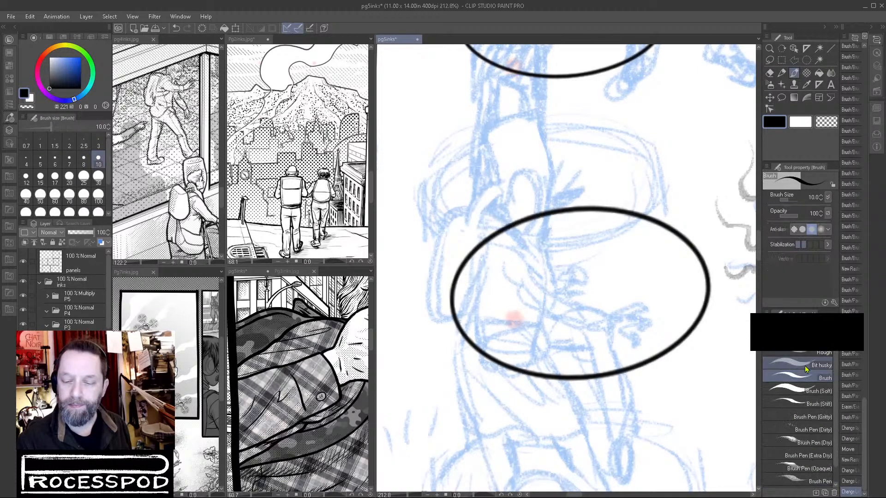
{"action": "mouse_move", "coordinate": [646, 278]}
{"action": "left_mouse_down"}
{"action": "mouse_move", "coordinate": [633, 295]}
{"action": "mouse_move", "coordinate": [648, 315]}
{"action": "left_mouse_up"}
{"action": "key", "text": "ctrl+z"}
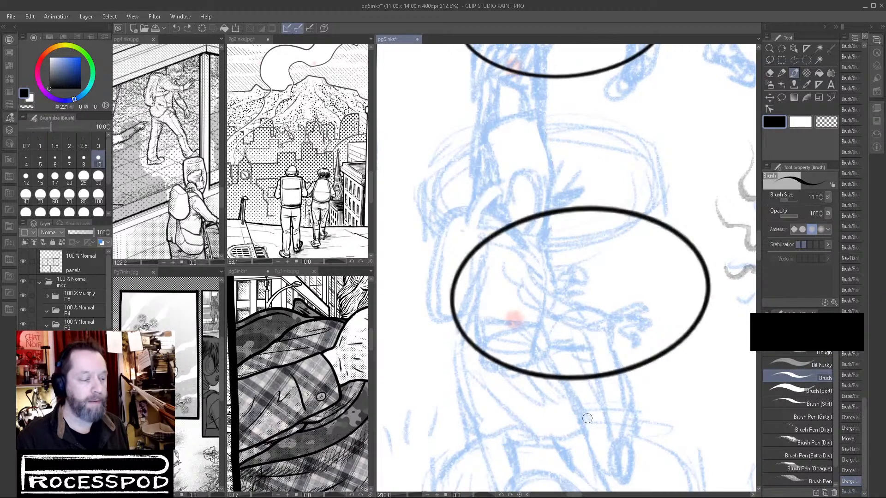
{"action": "left_click_drag", "start_coordinate": [488, 177], "coordinate": [498, 171]}
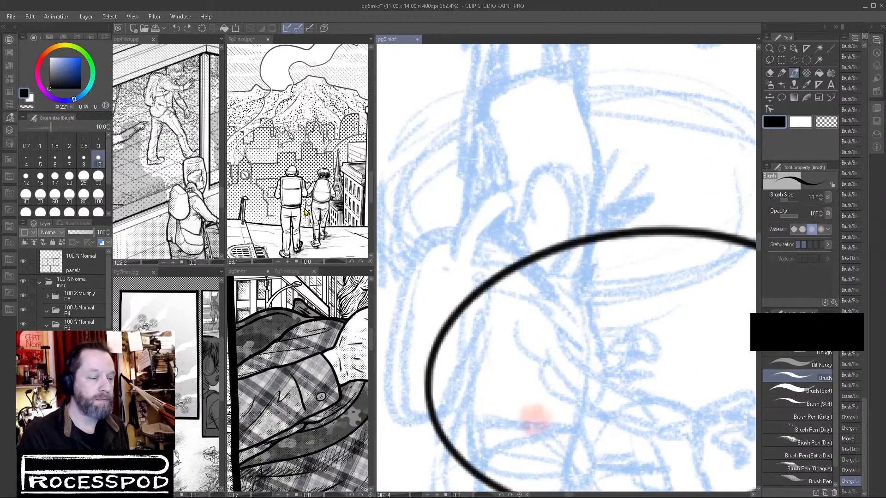
Examine the old lady with the cart on page 4 and the two travellers on page 3 as drawing references.
{"action": "left_click", "coordinate": [190, 194]}
{"action": "left_click_drag", "start_coordinate": [179, 151], "coordinate": [171, 119]}
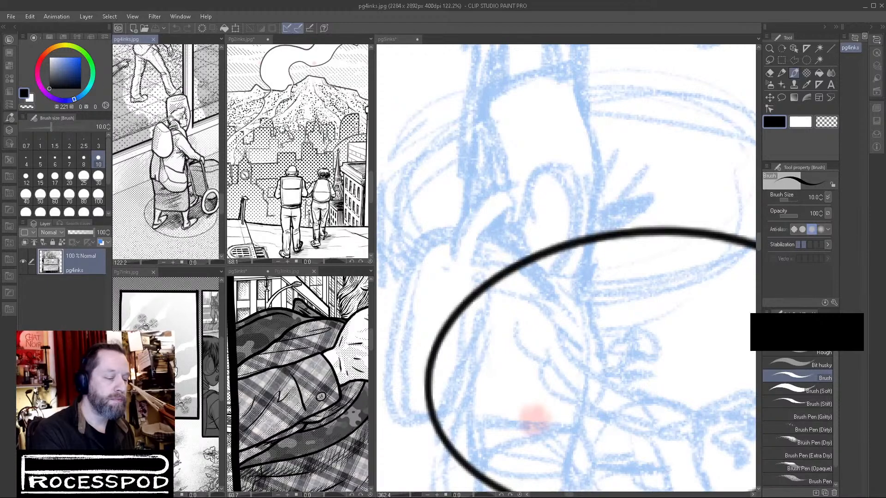
{"action": "left_click", "coordinate": [325, 231]}
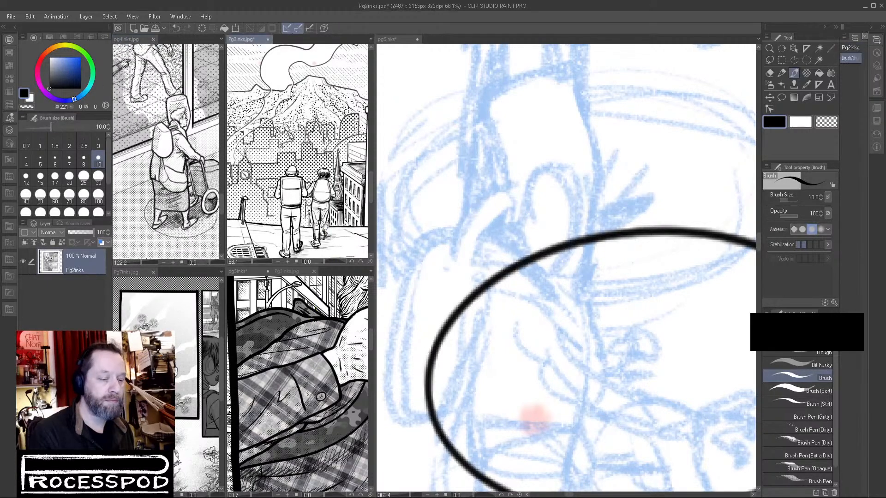
{"action": "left_click", "coordinate": [337, 362]}
{"action": "left_click_drag", "start_coordinate": [337, 361], "coordinate": [283, 365]}
{"action": "mouse_move", "coordinate": [329, 352]}
{"action": "left_mouse_down"}
{"action": "mouse_move", "coordinate": [297, 339]}
{"action": "mouse_move", "coordinate": [337, 325]}
{"action": "mouse_move", "coordinate": [324, 360]}
{"action": "left_mouse_up"}
{"action": "left_click", "coordinate": [289, 272]}
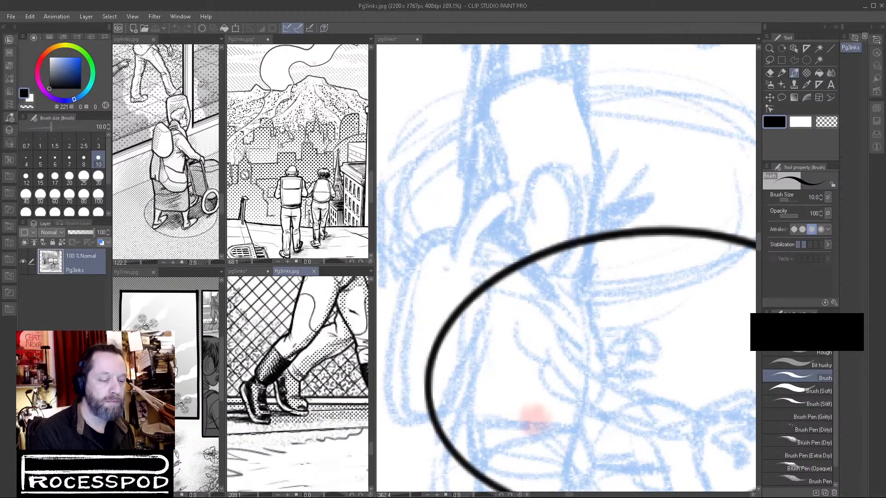
{"action": "left_click_drag", "start_coordinate": [336, 324], "coordinate": [312, 446]}
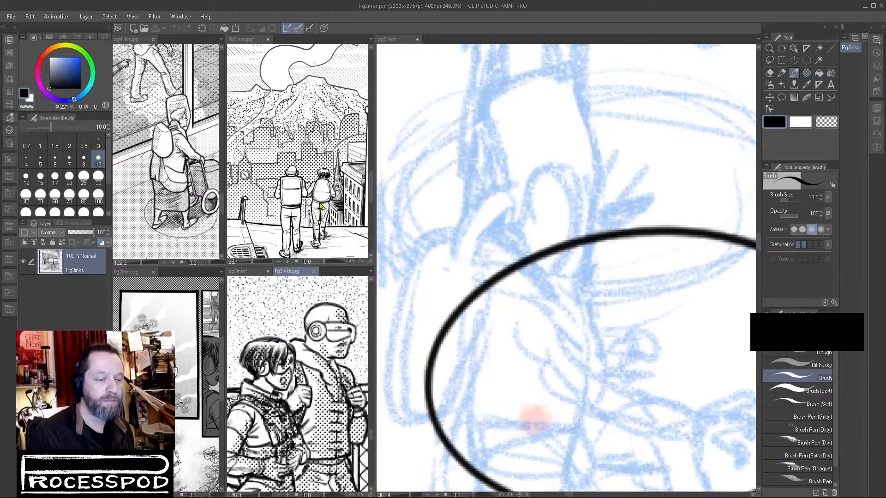
{"action": "left_click", "coordinate": [321, 208]}
{"action": "left_click", "coordinate": [190, 209]}
{"action": "left_click_drag", "start_coordinate": [192, 212], "coordinate": [168, 211]}
{"action": "scroll", "coordinate": [194, 218], "scroll_direction": "down", "scroll_amount": 10}
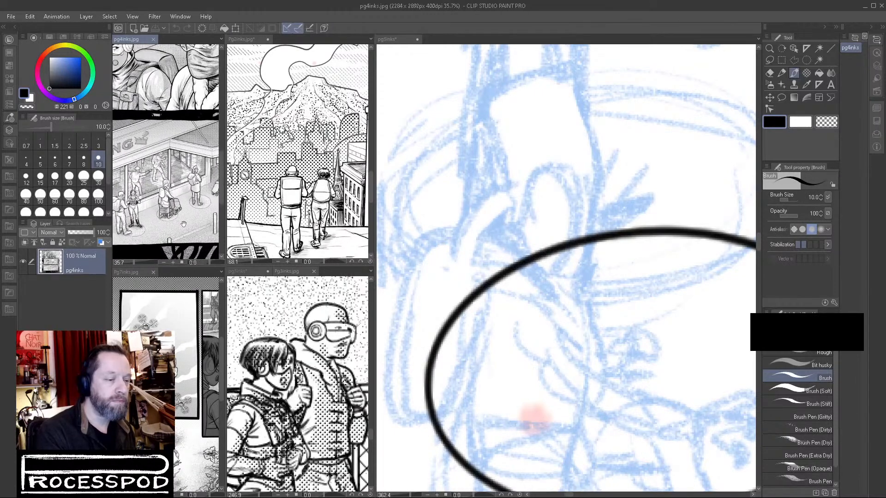
{"action": "scroll", "coordinate": [163, 204], "scroll_direction": "up", "scroll_amount": 11}
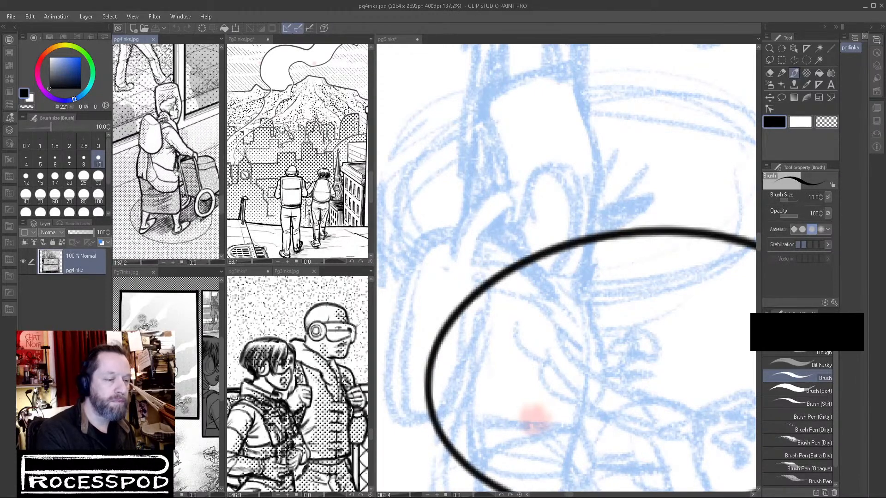
Open Pg6inks and examine the blue sketch of the old lady seen from behind with her backpack.
{"action": "left_click", "coordinate": [580, 359]}
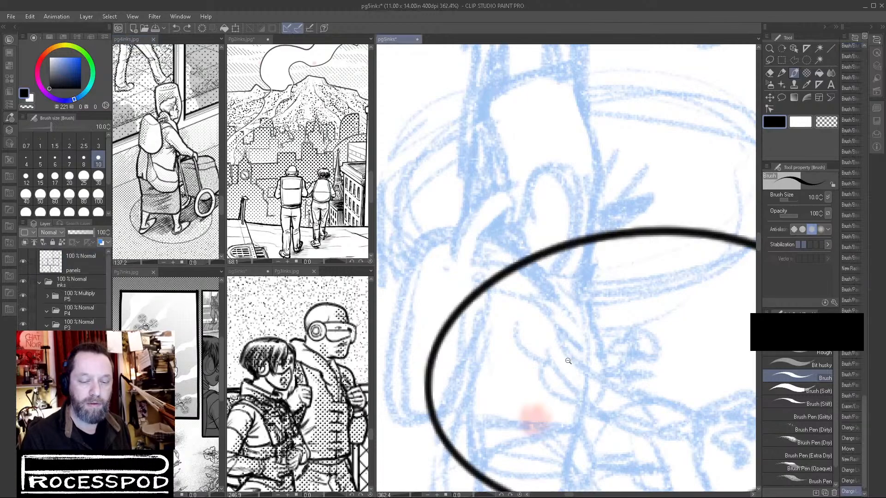
{"action": "scroll", "coordinate": [560, 368], "scroll_direction": "down", "scroll_amount": 5}
{"action": "scroll", "coordinate": [559, 367], "scroll_direction": "down", "scroll_amount": 8}
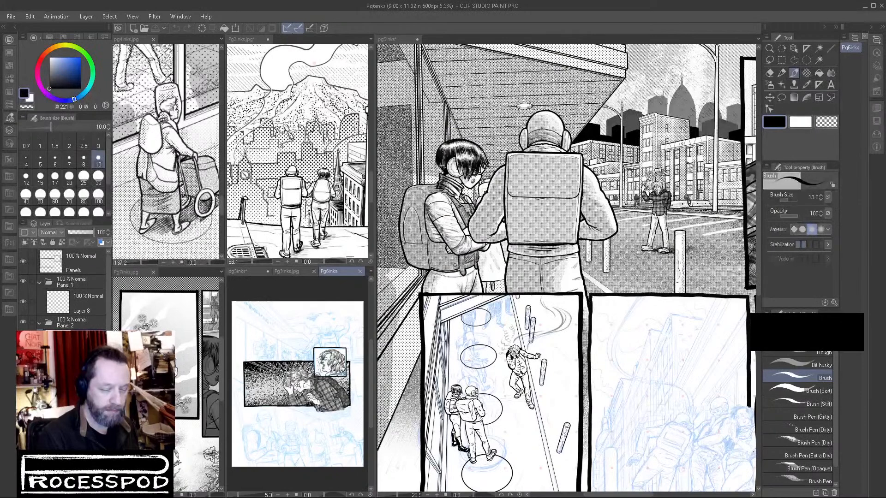
{"action": "scroll", "coordinate": [344, 355], "scroll_direction": "up", "scroll_amount": 2}
{"action": "scroll", "coordinate": [343, 355], "scroll_direction": "up", "scroll_amount": 3}
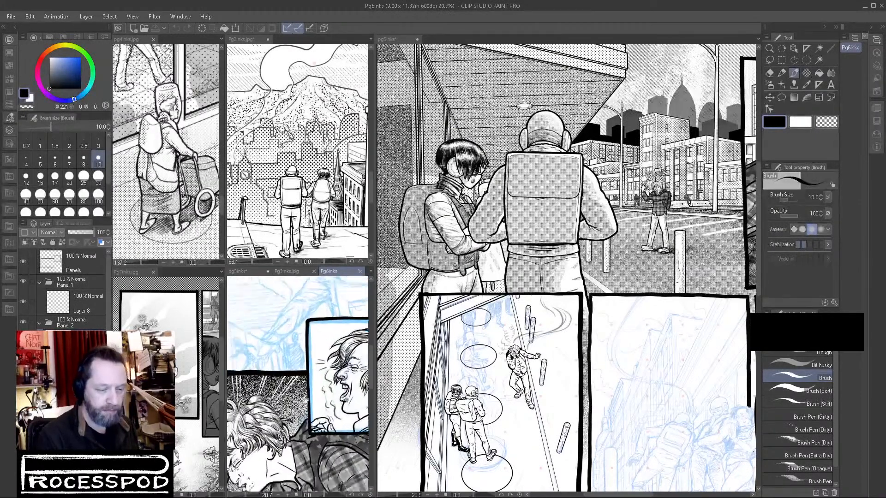
{"action": "scroll", "coordinate": [327, 429], "scroll_direction": "down", "scroll_amount": 3}
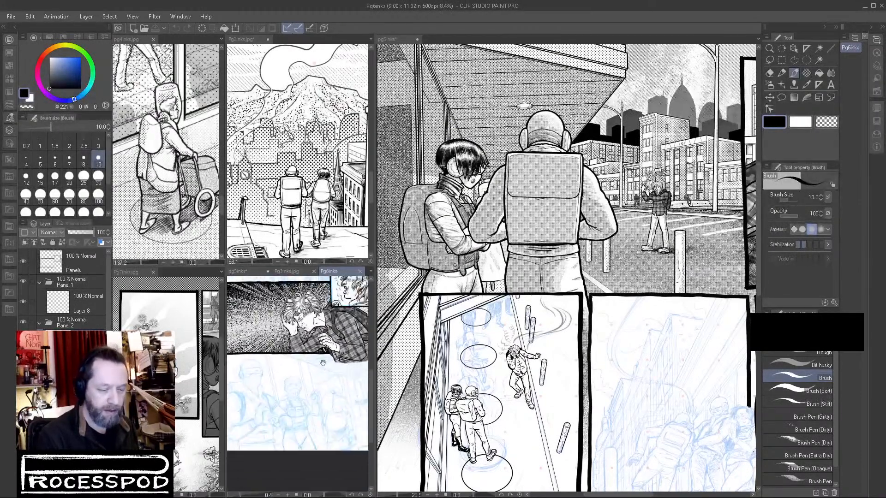
{"action": "scroll", "coordinate": [340, 422], "scroll_direction": "up", "scroll_amount": 6}
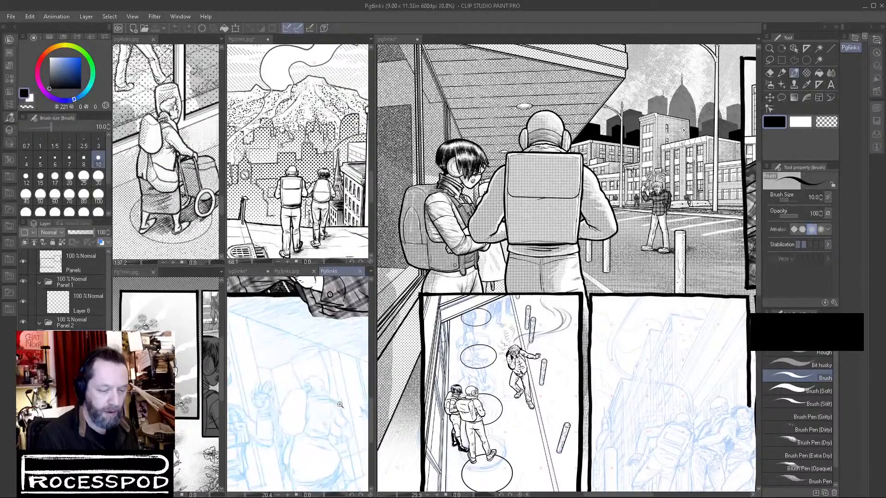
{"action": "left_click_drag", "start_coordinate": [329, 381], "coordinate": [322, 382]}
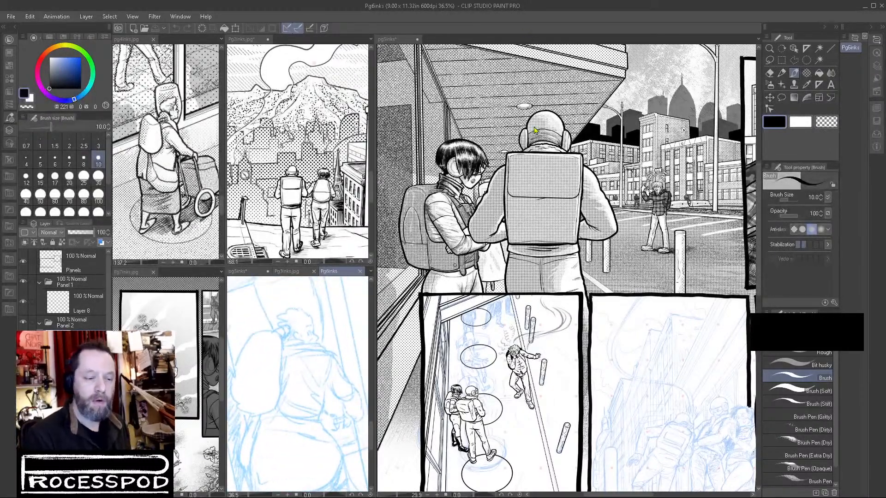
Give the old lady layer a red layer colour and draw her backpack's outline at the edge of the middle oval.
{"action": "scroll", "coordinate": [469, 351], "scroll_direction": "up", "scroll_amount": 8}
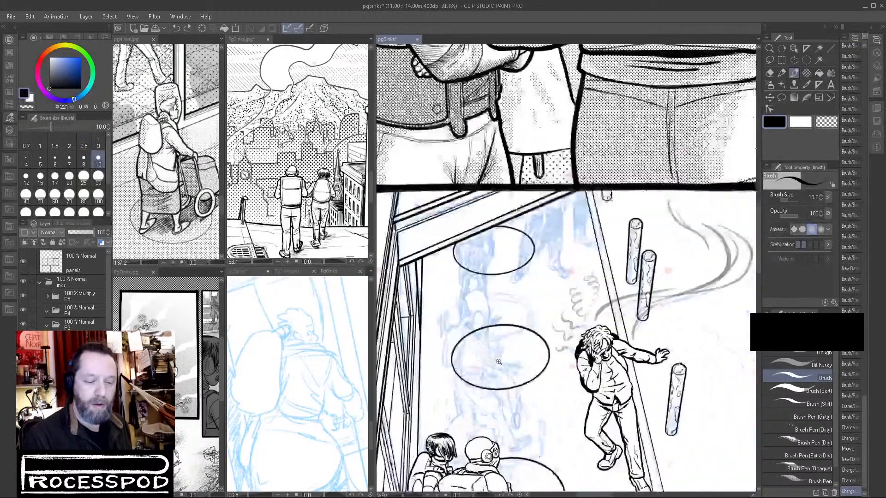
{"action": "mouse_move", "coordinate": [490, 282]}
{"action": "left_mouse_down"}
{"action": "mouse_move", "coordinate": [497, 269]}
{"action": "mouse_move", "coordinate": [492, 285]}
{"action": "left_mouse_up"}
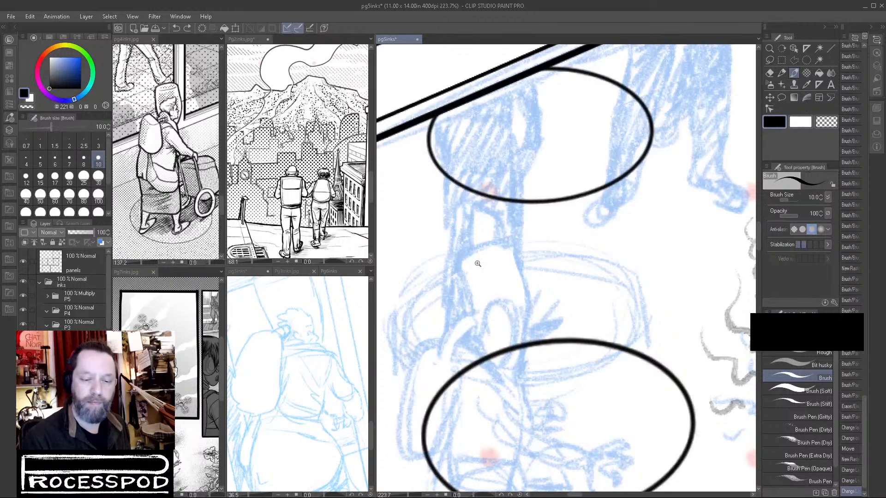
{"action": "scroll", "coordinate": [486, 253], "scroll_direction": "up", "scroll_amount": 3}
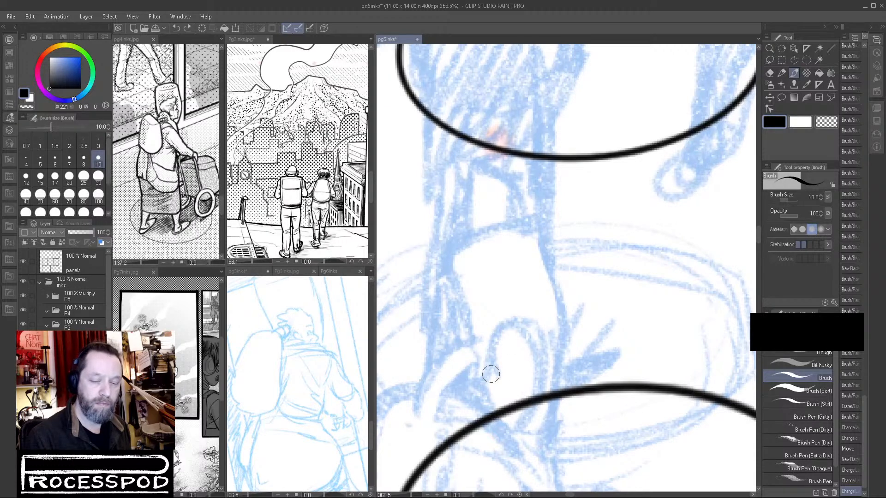
{"action": "left_click_drag", "start_coordinate": [544, 356], "coordinate": [580, 213]}
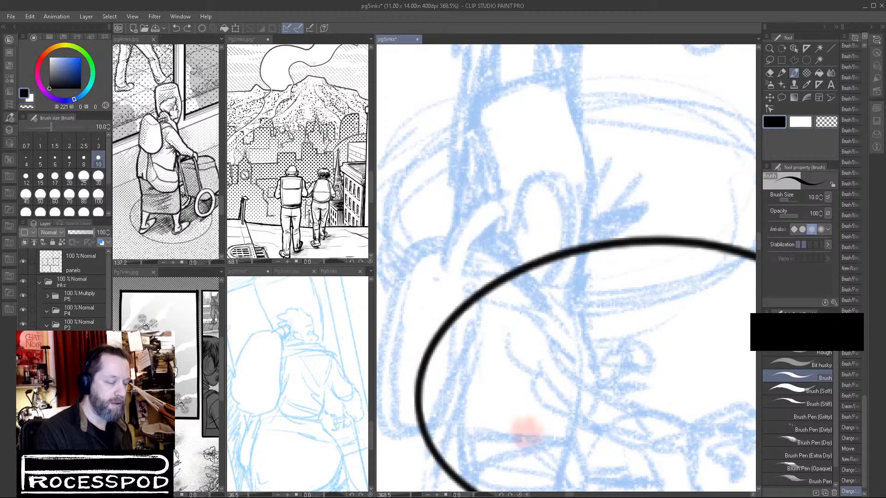
{"action": "left_click", "coordinate": [102, 243]}
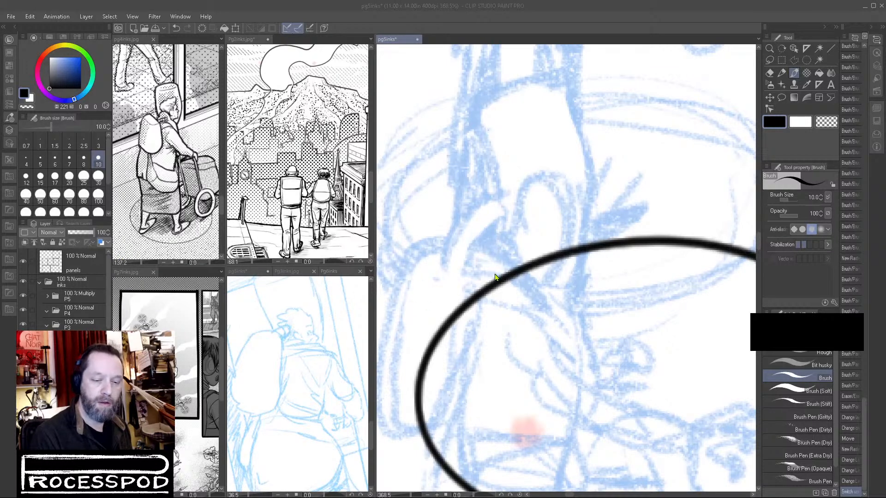
{"action": "left_click", "coordinate": [549, 241]}
{"action": "mouse_move", "coordinate": [463, 254]}
{"action": "left_mouse_down"}
{"action": "mouse_move", "coordinate": [513, 240]}
{"action": "mouse_move", "coordinate": [517, 227]}
{"action": "mouse_move", "coordinate": [464, 238]}
{"action": "mouse_move", "coordinate": [478, 270]}
{"action": "left_mouse_up"}
{"action": "left_click_drag", "start_coordinate": [465, 234], "coordinate": [500, 220]}
{"action": "left_click_drag", "start_coordinate": [584, 246], "coordinate": [564, 300]}
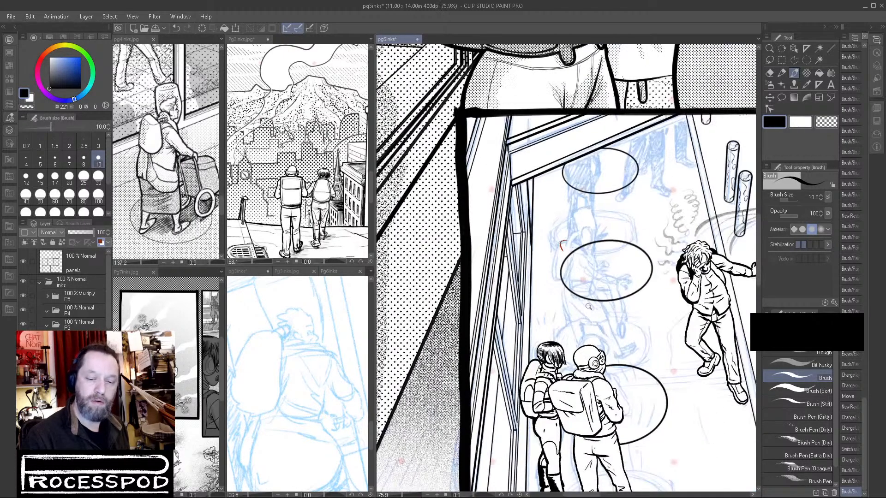
{"action": "left_click_drag", "start_coordinate": [566, 251], "coordinate": [593, 259]}
{"action": "mouse_move", "coordinate": [568, 229]}
{"action": "left_mouse_down"}
{"action": "mouse_move", "coordinate": [576, 243]}
{"action": "mouse_move", "coordinate": [565, 255]}
{"action": "mouse_move", "coordinate": [576, 252]}
{"action": "mouse_move", "coordinate": [538, 282]}
{"action": "mouse_move", "coordinate": [541, 308]}
{"action": "mouse_move", "coordinate": [566, 315]}
{"action": "left_mouse_up"}
{"action": "mouse_move", "coordinate": [580, 253]}
{"action": "left_mouse_down"}
{"action": "mouse_move", "coordinate": [579, 301]}
{"action": "mouse_move", "coordinate": [576, 253]}
{"action": "mouse_move", "coordinate": [577, 304]}
{"action": "mouse_move", "coordinate": [580, 296]}
{"action": "mouse_move", "coordinate": [554, 319]}
{"action": "left_mouse_up"}
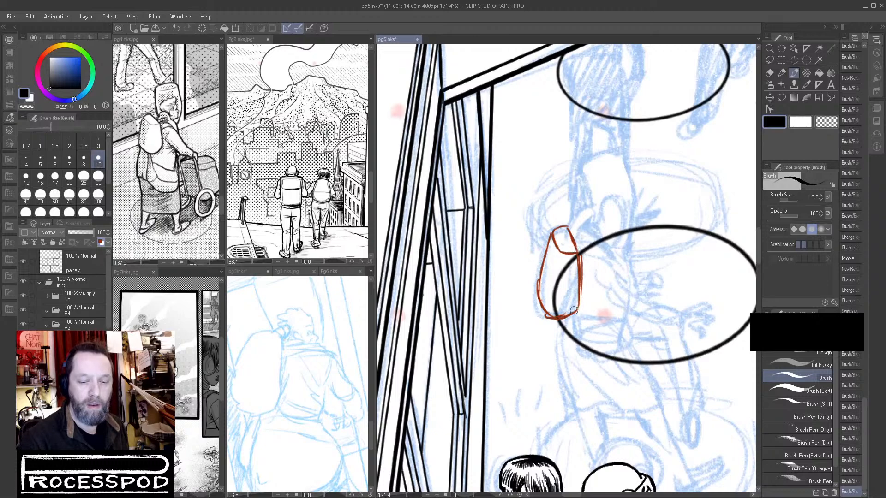
Tint the panel's background linework layer blue at 70 opacity and select the old lady layer again.
{"action": "scroll", "coordinate": [69, 286], "scroll_direction": "down", "scroll_amount": 5}
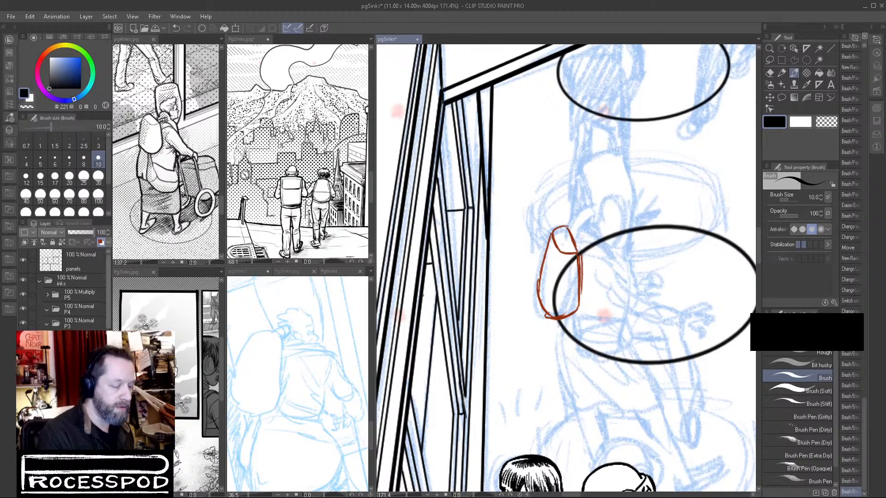
{"action": "left_click", "coordinate": [100, 243]}
{"action": "left_click", "coordinate": [84, 232]}
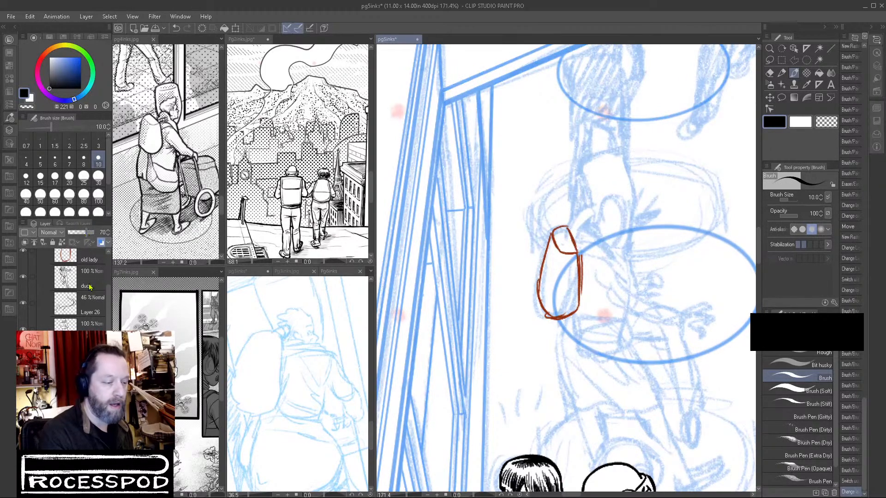
{"action": "left_click", "coordinate": [98, 259]}
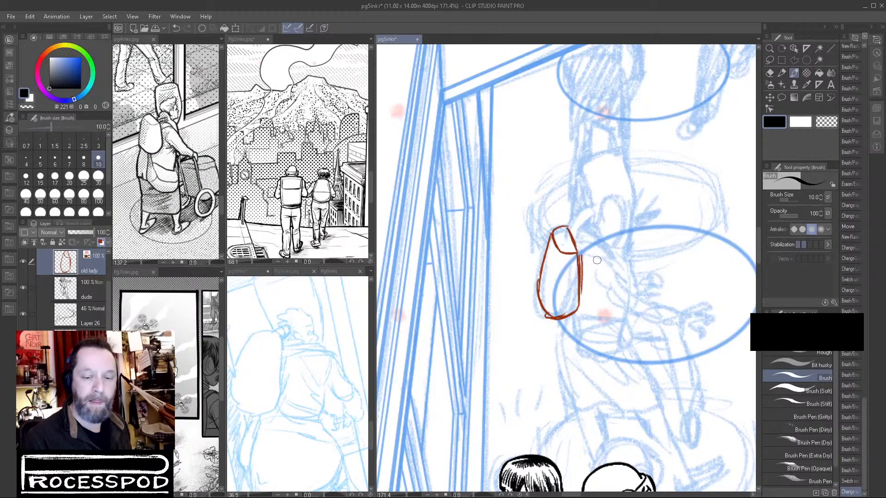
Draw the old lady's shoulder line and folded coat collar next to the backpack.
{"action": "mouse_move", "coordinate": [579, 267]}
{"action": "left_mouse_down"}
{"action": "mouse_move", "coordinate": [593, 257]}
{"action": "mouse_move", "coordinate": [613, 262]}
{"action": "left_mouse_up"}
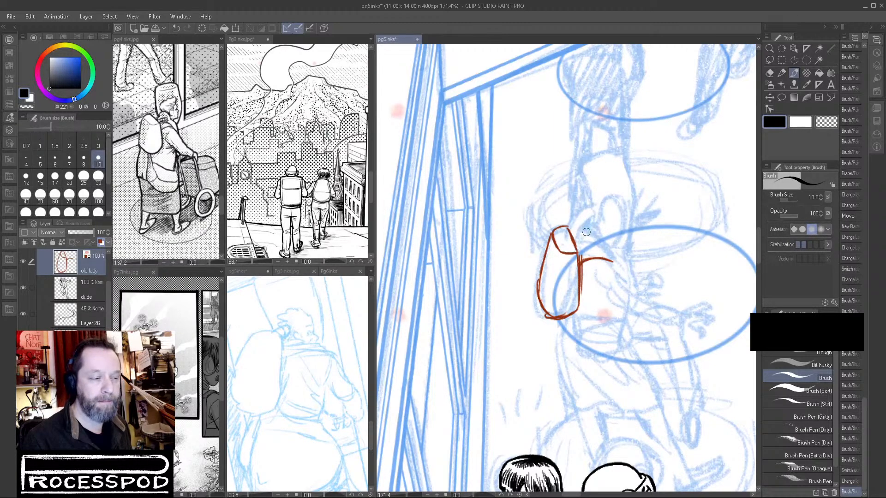
{"action": "mouse_move", "coordinate": [574, 248]}
{"action": "left_mouse_down"}
{"action": "mouse_move", "coordinate": [601, 234]}
{"action": "mouse_move", "coordinate": [584, 224]}
{"action": "mouse_move", "coordinate": [595, 240]}
{"action": "left_mouse_up"}
{"action": "mouse_move", "coordinate": [592, 235]}
{"action": "left_mouse_down"}
{"action": "mouse_move", "coordinate": [607, 254]}
{"action": "mouse_move", "coordinate": [598, 241]}
{"action": "mouse_move", "coordinate": [628, 244]}
{"action": "mouse_move", "coordinate": [630, 253]}
{"action": "left_mouse_up"}
{"action": "left_click_drag", "start_coordinate": [629, 242], "coordinate": [628, 255]}
{"action": "left_click_drag", "start_coordinate": [601, 251], "coordinate": [621, 259]}
{"action": "left_click_drag", "start_coordinate": [614, 256], "coordinate": [627, 265]}
{"action": "left_click_drag", "start_coordinate": [626, 265], "coordinate": [629, 255]}
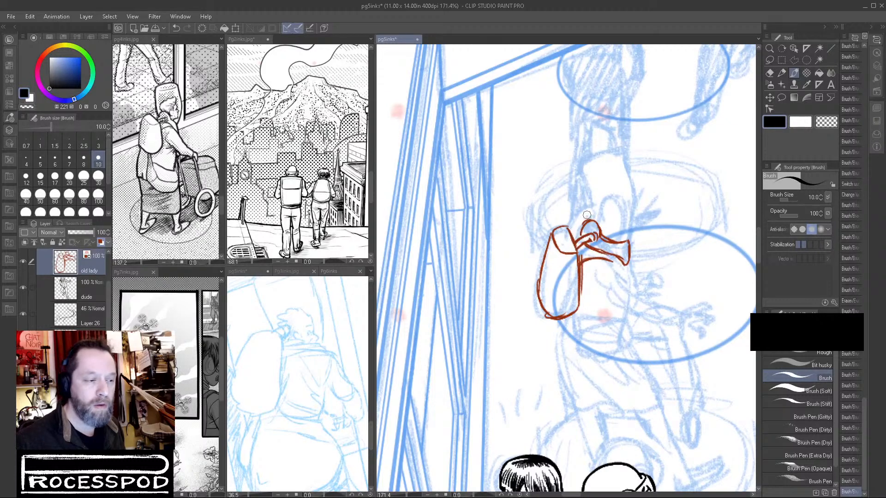
Draw the old lady's tall rounded helmet with an oval top rim, rising above her collar and backpack strap.
{"action": "left_click_drag", "start_coordinate": [587, 219], "coordinate": [585, 201]}
{"action": "left_click_drag", "start_coordinate": [585, 206], "coordinate": [583, 170]}
{"action": "mouse_move", "coordinate": [584, 203]}
{"action": "left_mouse_down"}
{"action": "mouse_move", "coordinate": [583, 164]}
{"action": "mouse_move", "coordinate": [640, 208]}
{"action": "mouse_move", "coordinate": [626, 246]}
{"action": "left_mouse_up"}
{"action": "mouse_move", "coordinate": [630, 159]}
{"action": "left_mouse_down"}
{"action": "mouse_move", "coordinate": [636, 190]}
{"action": "mouse_move", "coordinate": [627, 160]}
{"action": "left_mouse_up"}
{"action": "mouse_move", "coordinate": [628, 159]}
{"action": "left_mouse_down"}
{"action": "mouse_move", "coordinate": [639, 165]}
{"action": "mouse_move", "coordinate": [619, 168]}
{"action": "mouse_move", "coordinate": [619, 157]}
{"action": "mouse_move", "coordinate": [587, 169]}
{"action": "mouse_move", "coordinate": [595, 173]}
{"action": "left_mouse_up"}
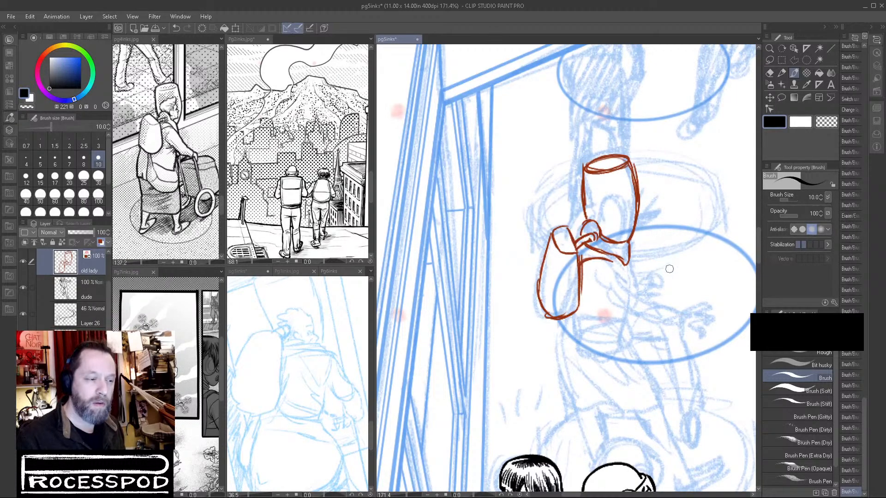
{"action": "left_click_drag", "start_coordinate": [628, 160], "coordinate": [637, 199]}
{"action": "left_click_drag", "start_coordinate": [636, 200], "coordinate": [639, 217]}
{"action": "left_click_drag", "start_coordinate": [583, 169], "coordinate": [585, 205]}
Clean up the inner side of the helmet's outline and rework its top rim into a short curved highlight line.
{"action": "key", "text": "c"}
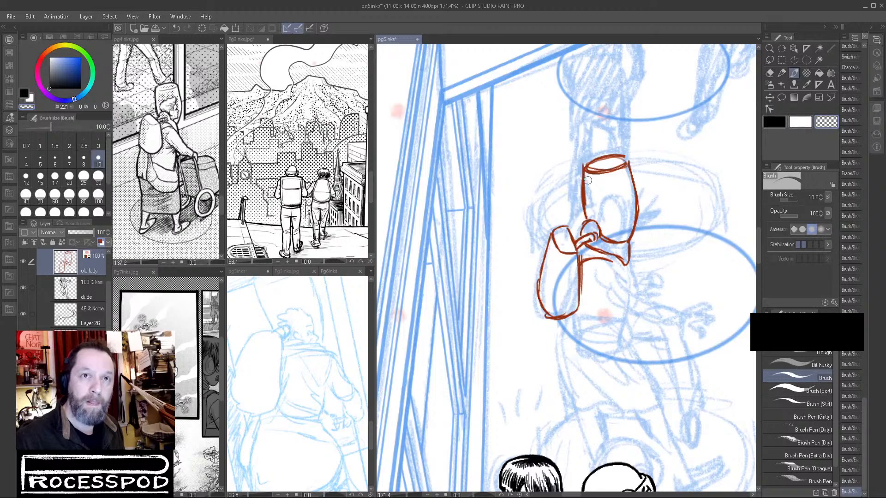
{"action": "left_click_drag", "start_coordinate": [587, 174], "coordinate": [587, 203]}
{"action": "left_click_drag", "start_coordinate": [587, 183], "coordinate": [589, 216]}
{"action": "mouse_move", "coordinate": [584, 167]}
{"action": "left_mouse_down"}
{"action": "mouse_move", "coordinate": [585, 217]}
{"action": "mouse_move", "coordinate": [582, 180]}
{"action": "left_mouse_up"}
{"action": "mouse_move", "coordinate": [583, 198]}
{"action": "left_mouse_down"}
{"action": "mouse_move", "coordinate": [583, 168]}
{"action": "mouse_move", "coordinate": [584, 213]}
{"action": "left_mouse_up"}
{"action": "key", "text": "c"}
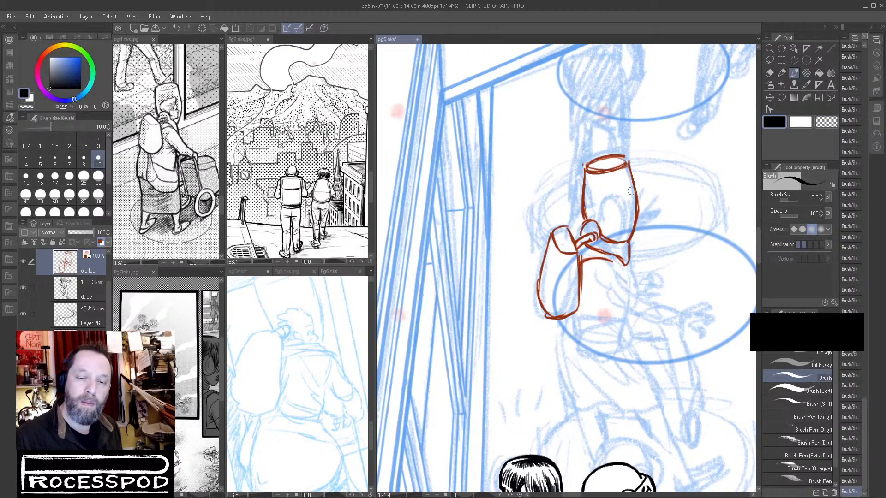
{"action": "mouse_move", "coordinate": [587, 166]}
{"action": "left_mouse_down"}
{"action": "mouse_move", "coordinate": [625, 159]}
{"action": "mouse_move", "coordinate": [588, 166]}
{"action": "mouse_move", "coordinate": [620, 170]}
{"action": "left_mouse_up"}
{"action": "mouse_move", "coordinate": [589, 169]}
{"action": "left_mouse_down"}
{"action": "mouse_move", "coordinate": [602, 156]}
{"action": "mouse_move", "coordinate": [627, 168]}
{"action": "mouse_move", "coordinate": [588, 170]}
{"action": "left_mouse_up"}
{"action": "mouse_move", "coordinate": [587, 169]}
{"action": "left_mouse_down"}
{"action": "mouse_move", "coordinate": [627, 169]}
{"action": "mouse_move", "coordinate": [614, 177]}
{"action": "mouse_move", "coordinate": [594, 165]}
{"action": "mouse_move", "coordinate": [616, 171]}
{"action": "mouse_move", "coordinate": [589, 174]}
{"action": "mouse_move", "coordinate": [630, 159]}
{"action": "left_mouse_up"}
{"action": "left_click", "coordinate": [827, 122]}
{"action": "key", "text": "c"}
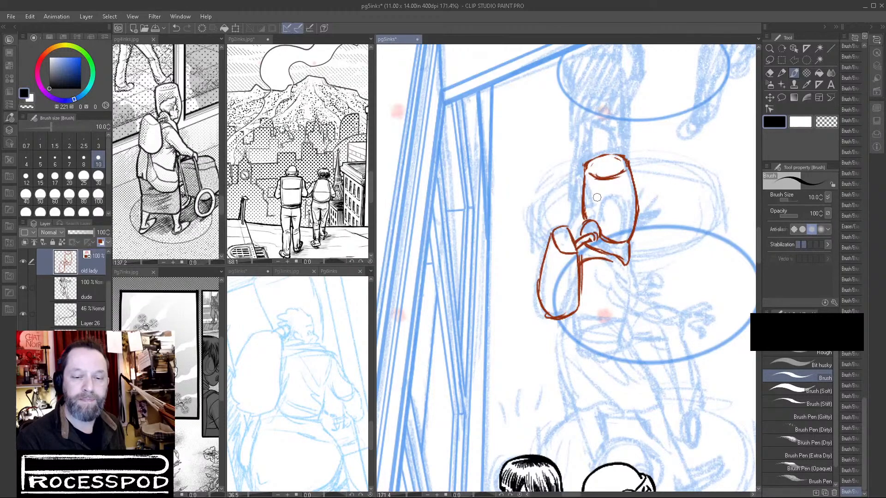
Draw the old lady's swept hair, ear and face profile inside the helmet.
{"action": "left_click_drag", "start_coordinate": [594, 198], "coordinate": [621, 190]}
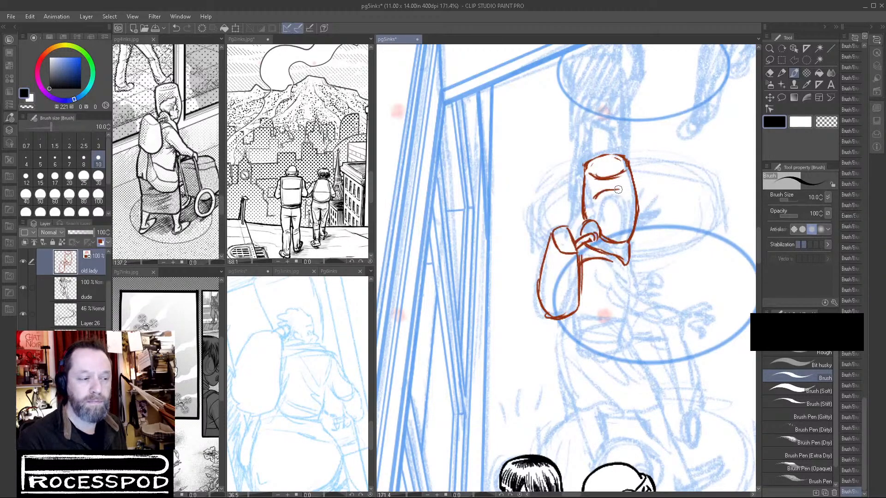
{"action": "mouse_move", "coordinate": [596, 196]}
{"action": "left_mouse_down"}
{"action": "mouse_move", "coordinate": [588, 209]}
{"action": "mouse_move", "coordinate": [596, 211]}
{"action": "left_mouse_up"}
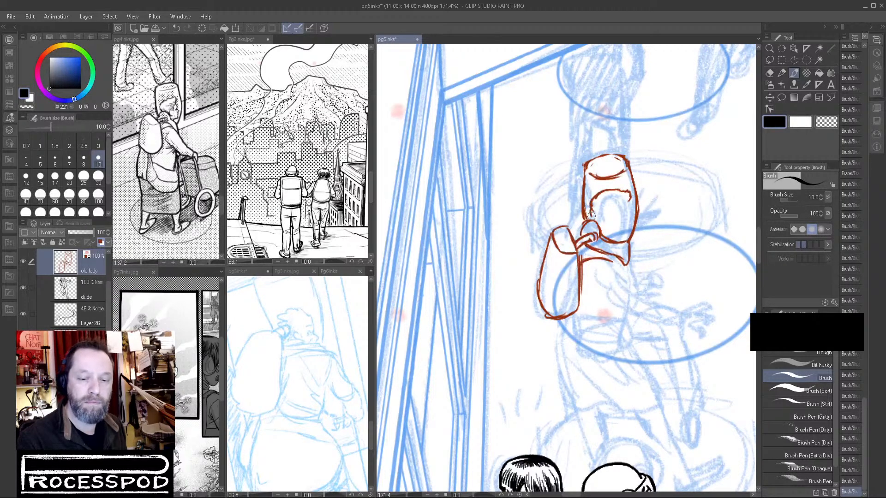
{"action": "mouse_move", "coordinate": [609, 220]}
{"action": "left_mouse_down"}
{"action": "mouse_move", "coordinate": [608, 231]}
{"action": "mouse_move", "coordinate": [631, 199]}
{"action": "left_mouse_up"}
{"action": "mouse_move", "coordinate": [627, 203]}
{"action": "left_mouse_down"}
{"action": "mouse_move", "coordinate": [607, 208]}
{"action": "mouse_move", "coordinate": [623, 202]}
{"action": "mouse_move", "coordinate": [605, 214]}
{"action": "mouse_move", "coordinate": [650, 224]}
{"action": "left_mouse_up"}
{"action": "mouse_move", "coordinate": [638, 184]}
{"action": "left_mouse_down"}
{"action": "mouse_move", "coordinate": [635, 233]}
{"action": "mouse_move", "coordinate": [636, 226]}
{"action": "mouse_move", "coordinate": [647, 248]}
{"action": "mouse_move", "coordinate": [629, 264]}
{"action": "mouse_move", "coordinate": [628, 286]}
{"action": "mouse_move", "coordinate": [594, 298]}
{"action": "left_mouse_up"}
{"action": "mouse_move", "coordinate": [619, 238]}
{"action": "left_mouse_down"}
{"action": "mouse_move", "coordinate": [636, 235]}
{"action": "mouse_move", "coordinate": [632, 225]}
{"action": "left_mouse_up"}
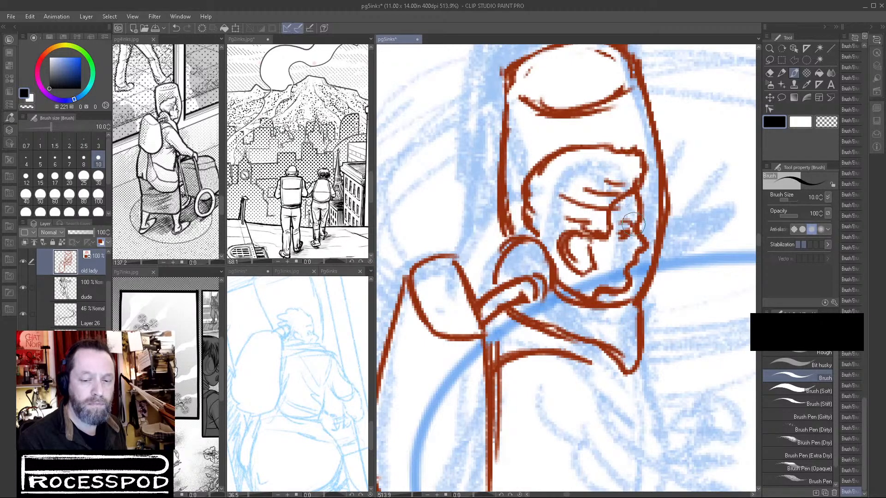
Erase the inner ear lines, then redraw the hairline behind the ear and add cheek and mouth lines to the face.
{"action": "left_click", "coordinate": [828, 122]}
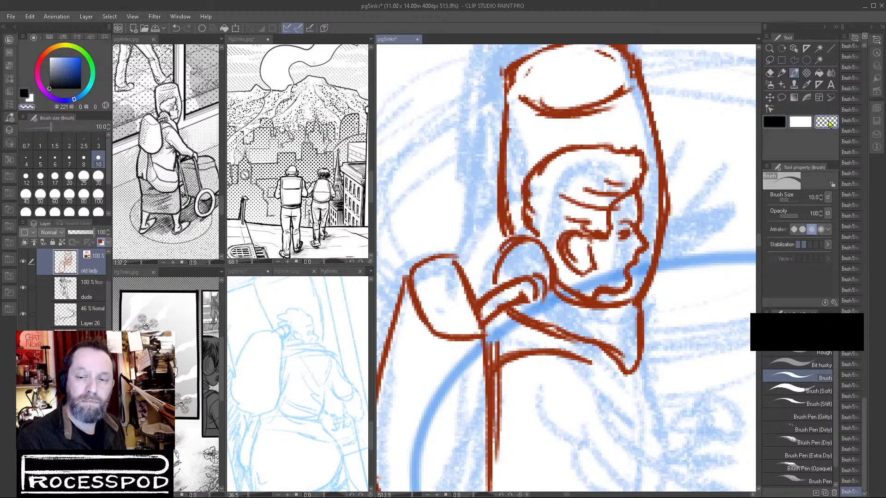
{"action": "mouse_move", "coordinate": [592, 248]}
{"action": "left_mouse_down"}
{"action": "mouse_move", "coordinate": [585, 272]}
{"action": "mouse_move", "coordinate": [571, 239]}
{"action": "mouse_move", "coordinate": [583, 272]}
{"action": "left_mouse_up"}
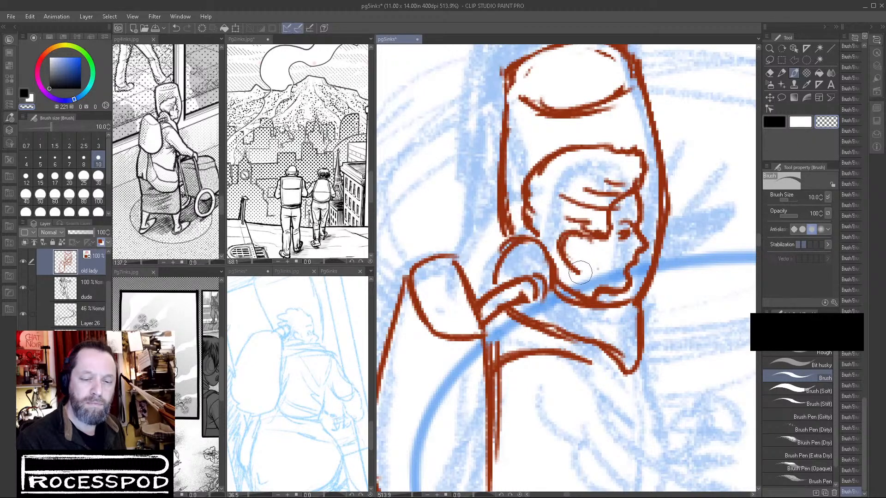
{"action": "left_click", "coordinate": [774, 122]}
{"action": "mouse_move", "coordinate": [562, 258]}
{"action": "left_mouse_down"}
{"action": "mouse_move", "coordinate": [564, 277]}
{"action": "mouse_move", "coordinate": [554, 258]}
{"action": "left_mouse_up"}
{"action": "mouse_move", "coordinate": [529, 211]}
{"action": "left_mouse_down"}
{"action": "mouse_move", "coordinate": [558, 231]}
{"action": "mouse_move", "coordinate": [552, 257]}
{"action": "mouse_move", "coordinate": [571, 272]}
{"action": "mouse_move", "coordinate": [516, 204]}
{"action": "mouse_move", "coordinate": [542, 238]}
{"action": "left_mouse_up"}
{"action": "left_click_drag", "start_coordinate": [629, 249], "coordinate": [620, 280]}
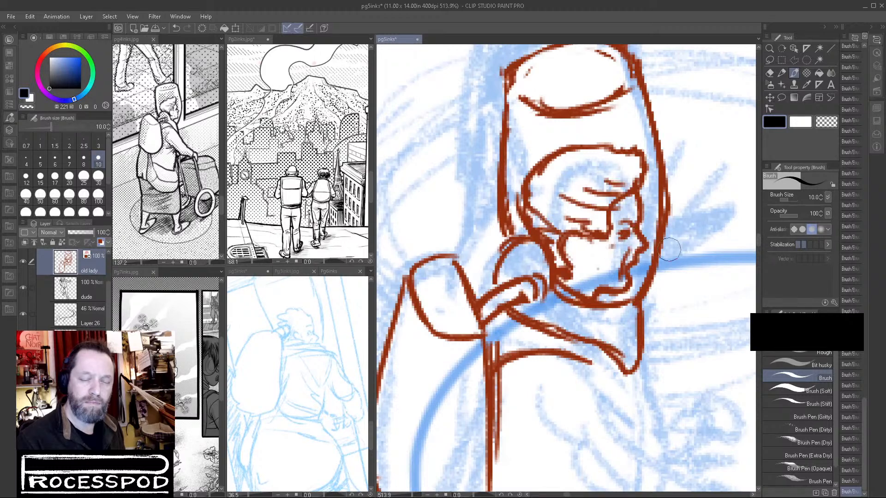
{"action": "left_click_drag", "start_coordinate": [583, 255], "coordinate": [582, 272]}
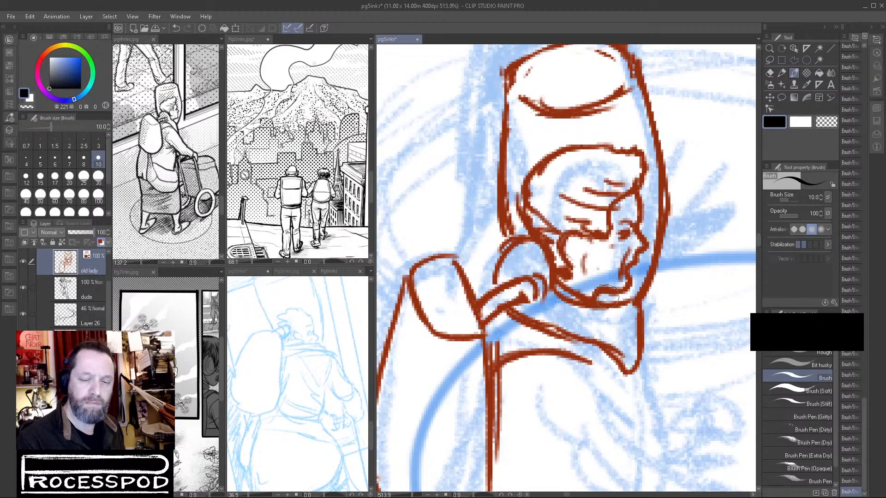
{"action": "key", "text": "c"}
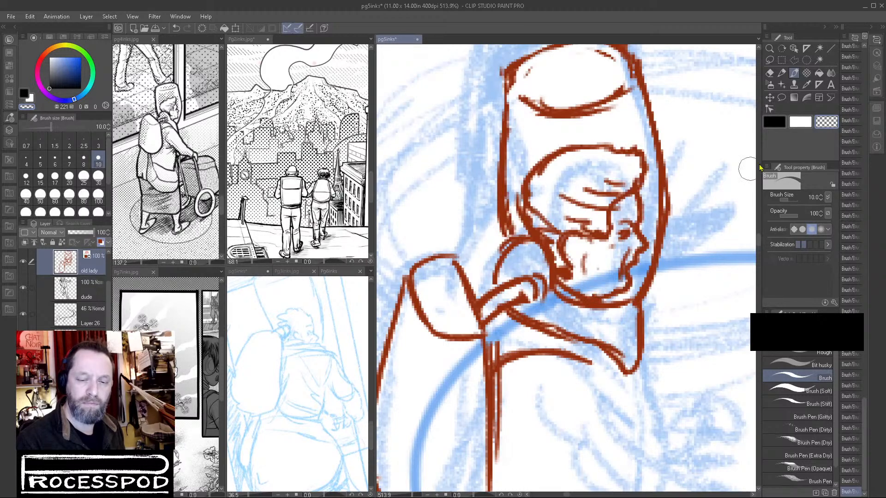
{"action": "key", "text": "c"}
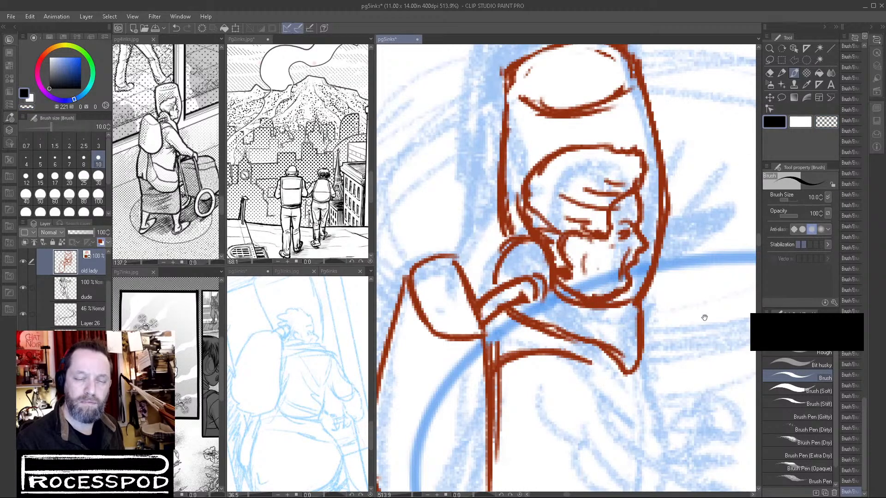
Draw the old lady's sleeved arm reaching forward from the shoulder, ending in a closed hand.
{"action": "scroll", "coordinate": [660, 320], "scroll_direction": "down", "scroll_amount": 4}
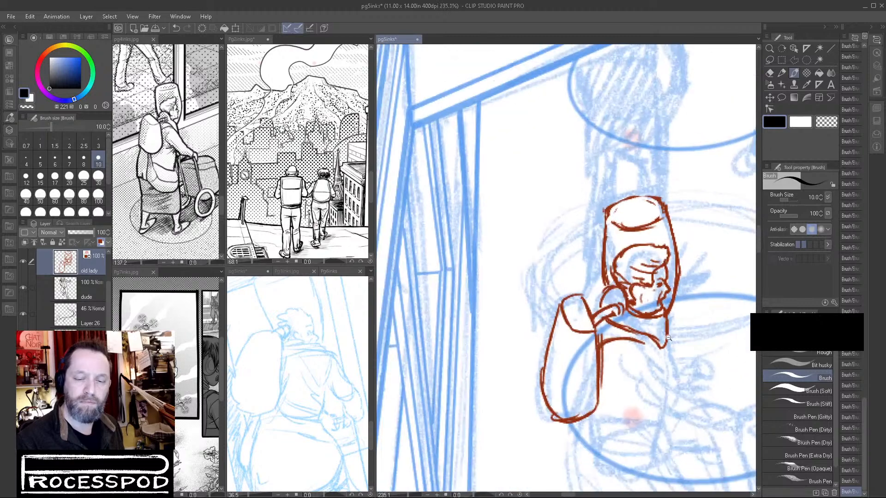
{"action": "mouse_move", "coordinate": [662, 321]}
{"action": "left_mouse_down"}
{"action": "mouse_move", "coordinate": [630, 270]}
{"action": "mouse_move", "coordinate": [610, 276]}
{"action": "mouse_move", "coordinate": [611, 286]}
{"action": "mouse_move", "coordinate": [560, 300]}
{"action": "left_mouse_up"}
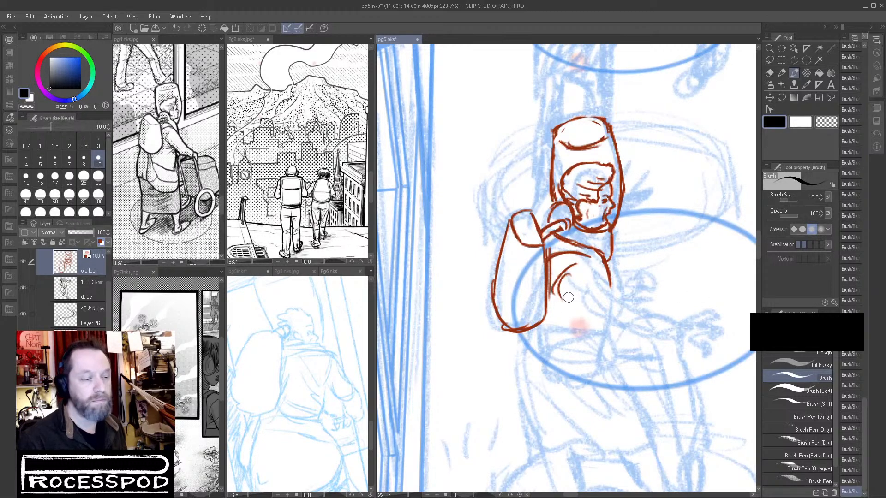
{"action": "left_click_drag", "start_coordinate": [561, 299], "coordinate": [600, 330]}
{"action": "mouse_move", "coordinate": [586, 262]}
{"action": "left_mouse_down"}
{"action": "mouse_move", "coordinate": [620, 305]}
{"action": "mouse_move", "coordinate": [667, 324]}
{"action": "left_mouse_up"}
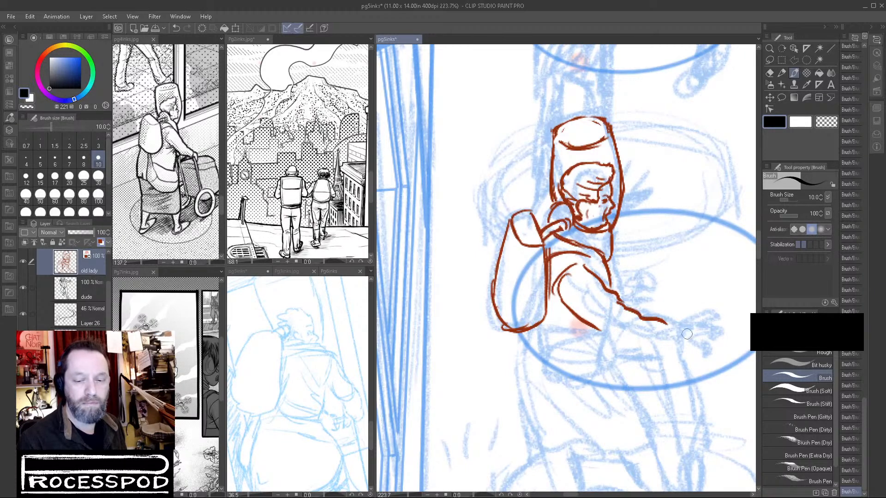
{"action": "mouse_move", "coordinate": [605, 334]}
{"action": "left_mouse_down"}
{"action": "mouse_move", "coordinate": [659, 343]}
{"action": "mouse_move", "coordinate": [675, 314]}
{"action": "mouse_move", "coordinate": [688, 330]}
{"action": "mouse_move", "coordinate": [665, 341]}
{"action": "mouse_move", "coordinate": [683, 337]}
{"action": "left_mouse_up"}
{"action": "left_click_drag", "start_coordinate": [717, 367], "coordinate": [546, 328]}
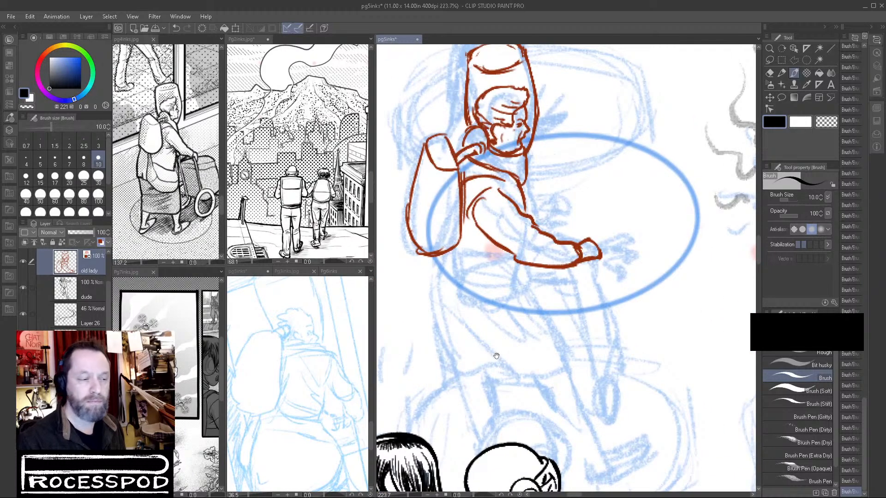
Add the elbow creases, the strap line beside the backpack, a heavier shoulder line and the jacket's waist edge.
{"action": "left_click_drag", "start_coordinate": [472, 233], "coordinate": [493, 241]}
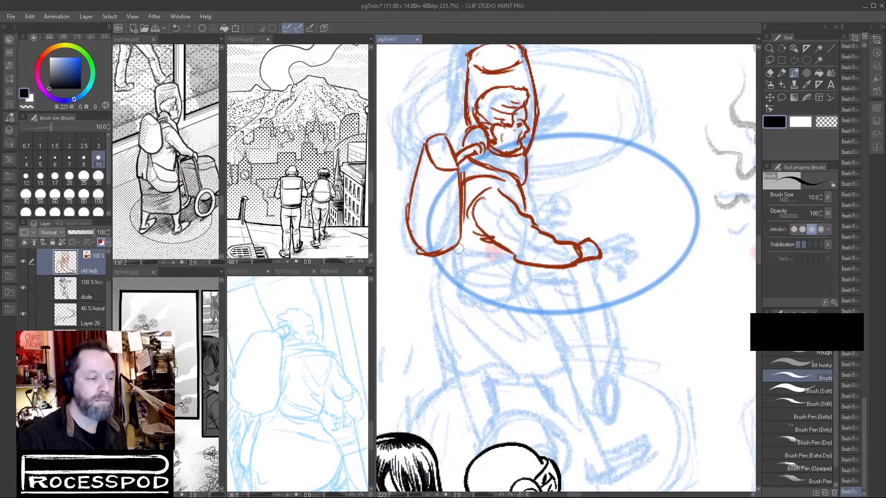
{"action": "left_click_drag", "start_coordinate": [466, 214], "coordinate": [467, 276]}
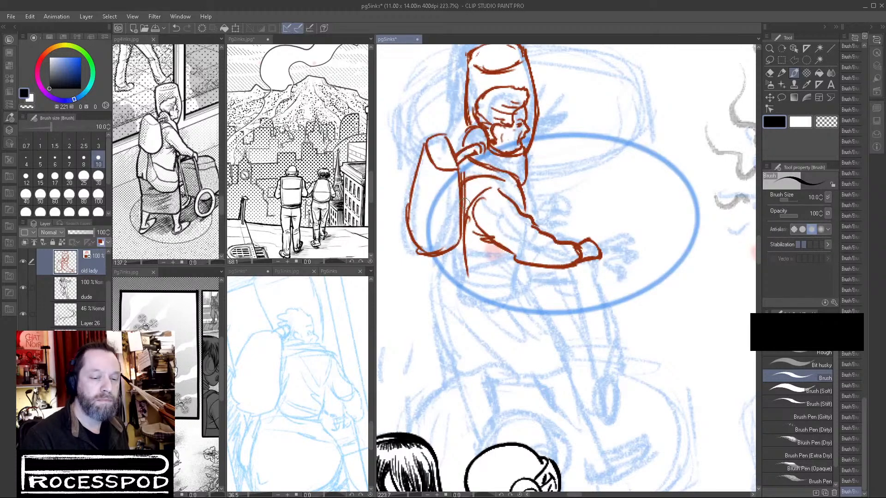
{"action": "left_click_drag", "start_coordinate": [467, 203], "coordinate": [485, 183]}
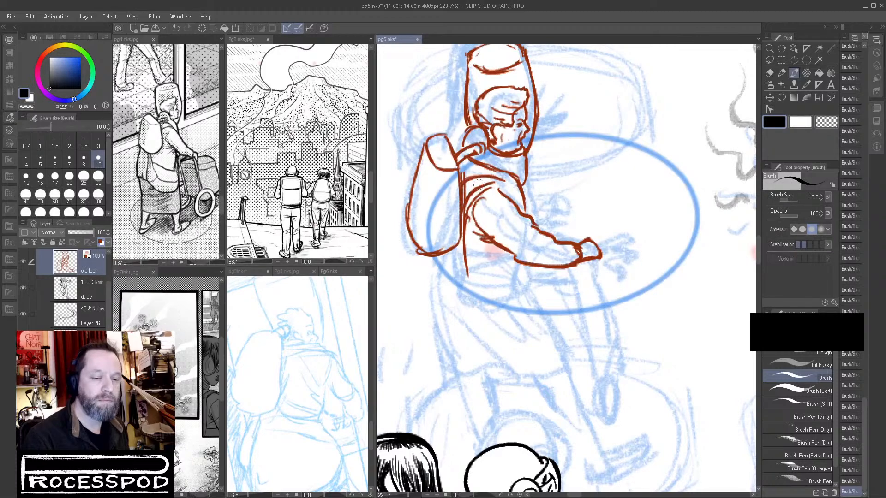
{"action": "key", "text": "c"}
{"action": "key", "text": "c"}
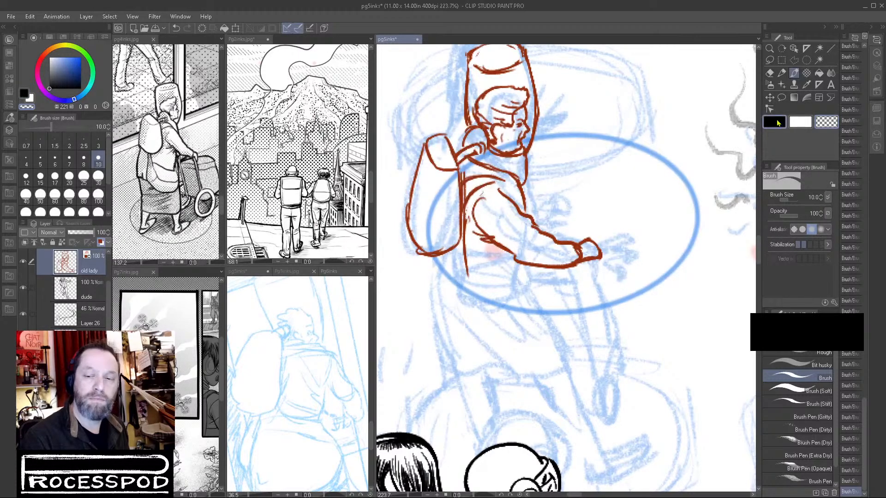
{"action": "mouse_move", "coordinate": [467, 200]}
{"action": "left_mouse_down"}
{"action": "mouse_move", "coordinate": [502, 183]}
{"action": "mouse_move", "coordinate": [463, 184]}
{"action": "mouse_move", "coordinate": [504, 178]}
{"action": "mouse_move", "coordinate": [518, 214]}
{"action": "left_mouse_up"}
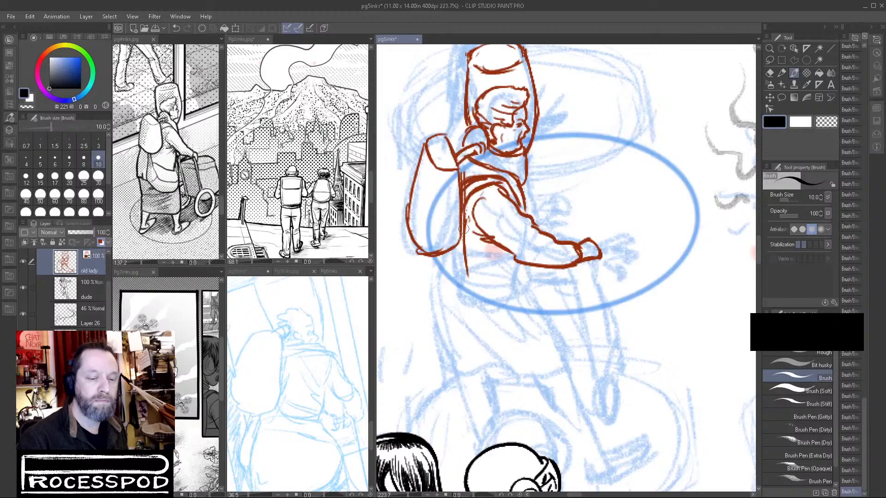
{"action": "mouse_move", "coordinate": [456, 240]}
{"action": "left_mouse_down"}
{"action": "mouse_move", "coordinate": [457, 283]}
{"action": "mouse_move", "coordinate": [468, 268]}
{"action": "mouse_move", "coordinate": [501, 286]}
{"action": "mouse_move", "coordinate": [531, 286]}
{"action": "mouse_move", "coordinate": [537, 275]}
{"action": "left_mouse_up"}
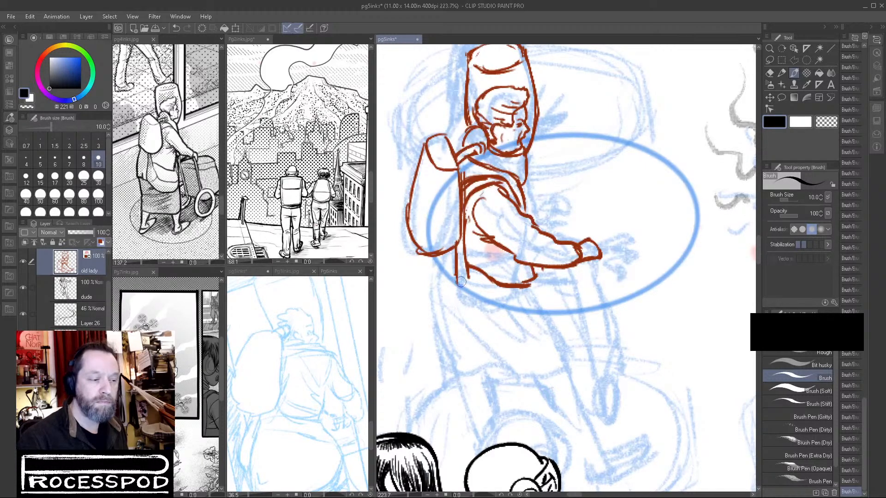
Draw the rounded bag at her hip with its hanging strap, top folds and double lower curve.
{"action": "left_click_drag", "start_coordinate": [457, 270], "coordinate": [467, 325]}
{"action": "mouse_move", "coordinate": [472, 292]}
{"action": "left_mouse_down"}
{"action": "mouse_move", "coordinate": [466, 326]}
{"action": "mouse_move", "coordinate": [528, 356]}
{"action": "mouse_move", "coordinate": [466, 323]}
{"action": "mouse_move", "coordinate": [512, 358]}
{"action": "left_mouse_up"}
{"action": "mouse_move", "coordinate": [474, 330]}
{"action": "left_mouse_down"}
{"action": "mouse_move", "coordinate": [530, 356]}
{"action": "mouse_move", "coordinate": [483, 325]}
{"action": "mouse_move", "coordinate": [532, 345]}
{"action": "mouse_move", "coordinate": [490, 343]}
{"action": "mouse_move", "coordinate": [499, 350]}
{"action": "mouse_move", "coordinate": [543, 350]}
{"action": "left_mouse_up"}
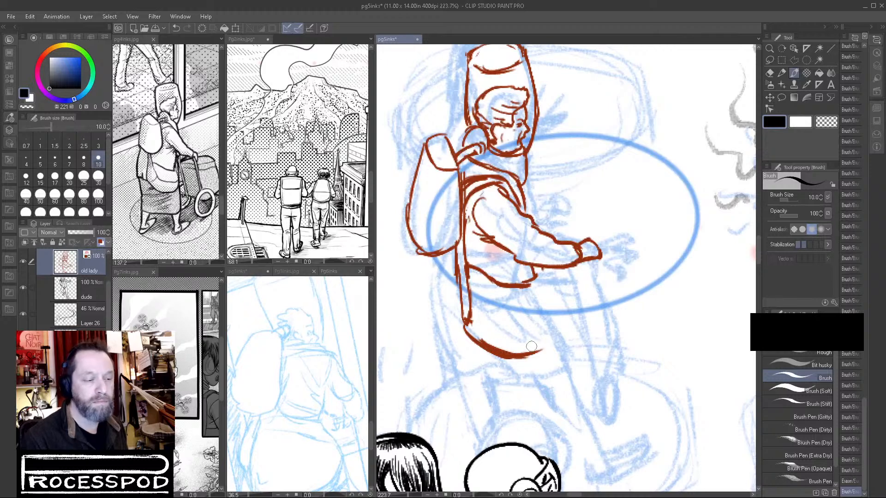
{"action": "mouse_move", "coordinate": [471, 282]}
{"action": "left_mouse_down"}
{"action": "mouse_move", "coordinate": [480, 310]}
{"action": "mouse_move", "coordinate": [518, 324]}
{"action": "mouse_move", "coordinate": [504, 318]}
{"action": "mouse_move", "coordinate": [551, 318]}
{"action": "left_mouse_up"}
{"action": "mouse_move", "coordinate": [543, 276]}
{"action": "left_mouse_down"}
{"action": "mouse_move", "coordinate": [561, 309]}
{"action": "mouse_move", "coordinate": [548, 323]}
{"action": "left_mouse_up"}
{"action": "left_click_drag", "start_coordinate": [530, 285], "coordinate": [500, 303]}
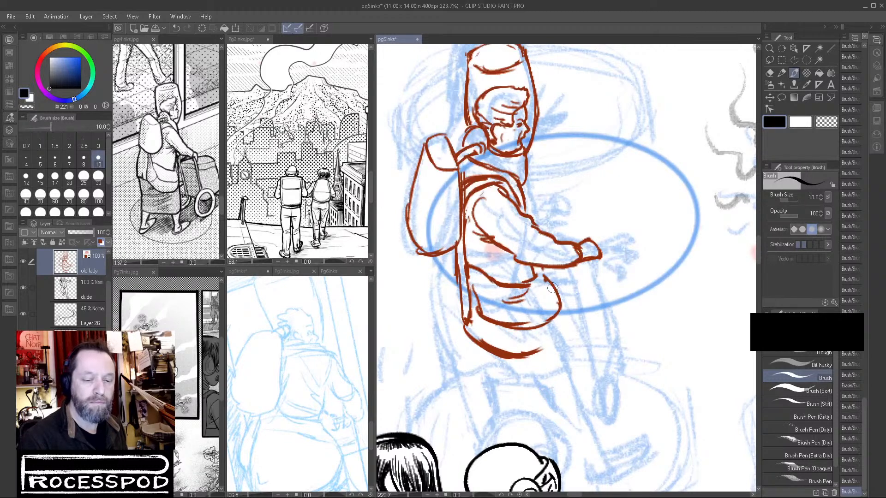
{"action": "mouse_move", "coordinate": [546, 281]}
{"action": "left_mouse_down"}
{"action": "mouse_move", "coordinate": [563, 312]}
{"action": "mouse_move", "coordinate": [551, 342]}
{"action": "mouse_move", "coordinate": [535, 351]}
{"action": "left_mouse_up"}
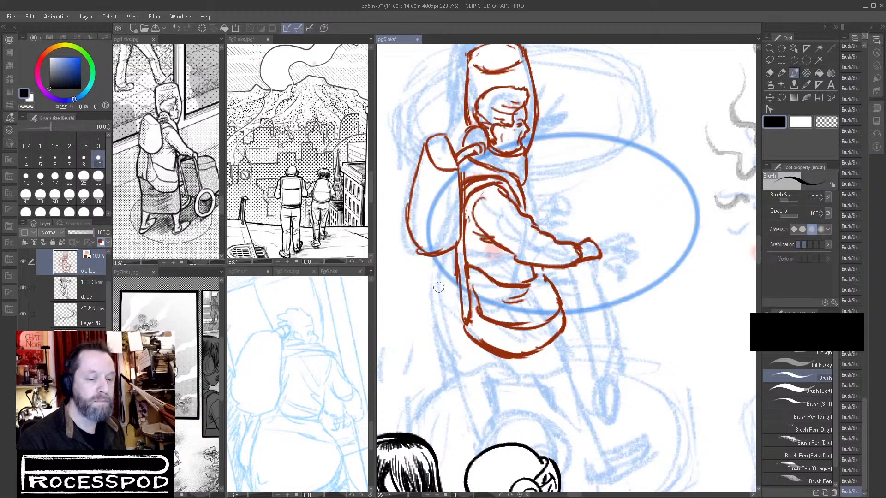
Draw the back contour of the old lady's clothing from below the backpack down to the skirt's lower back edge.
{"action": "left_click_drag", "start_coordinate": [438, 257], "coordinate": [439, 316]}
{"action": "mouse_move", "coordinate": [435, 307]}
{"action": "left_mouse_down"}
{"action": "mouse_move", "coordinate": [451, 325]}
{"action": "mouse_move", "coordinate": [473, 344]}
{"action": "left_mouse_up"}
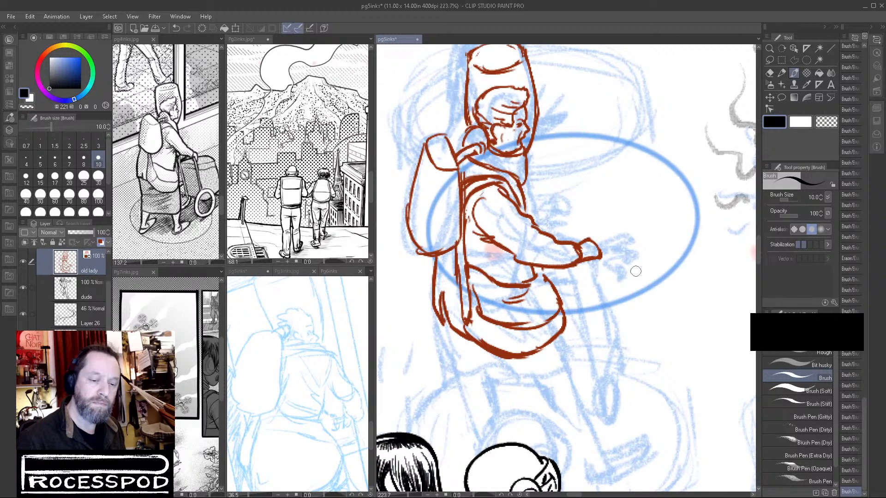
{"action": "left_click_drag", "start_coordinate": [441, 315], "coordinate": [458, 362]}
{"action": "mouse_move", "coordinate": [539, 365]}
{"action": "left_mouse_down"}
{"action": "mouse_move", "coordinate": [550, 338]}
{"action": "mouse_move", "coordinate": [551, 277]}
{"action": "left_mouse_up"}
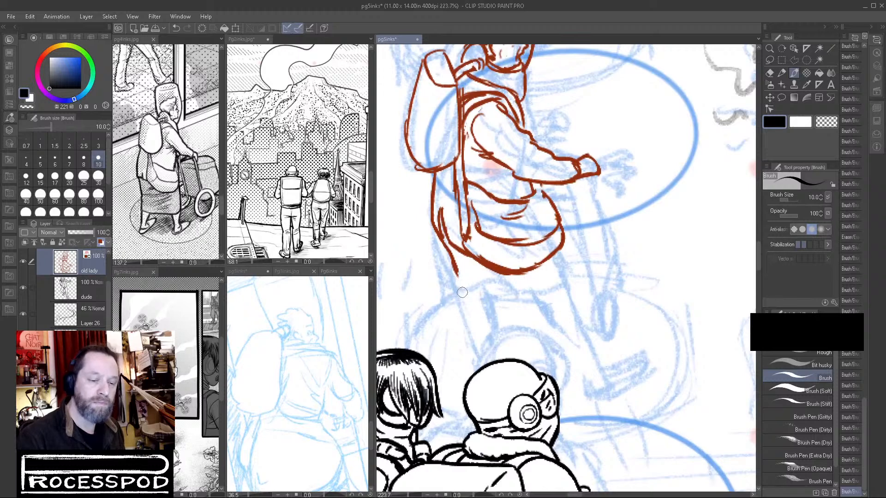
{"action": "left_click_drag", "start_coordinate": [456, 265], "coordinate": [478, 362]}
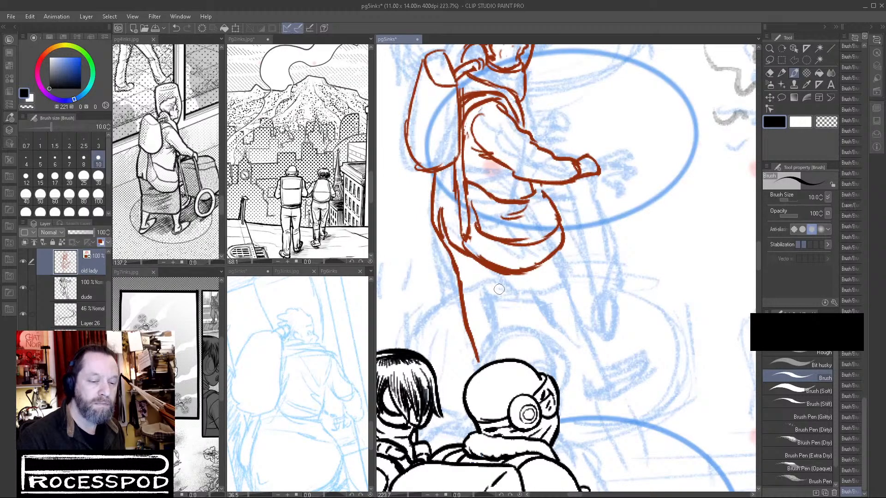
{"action": "mouse_move", "coordinate": [460, 270]}
{"action": "left_mouse_down"}
{"action": "mouse_move", "coordinate": [493, 300]}
{"action": "mouse_move", "coordinate": [536, 303]}
{"action": "left_mouse_up"}
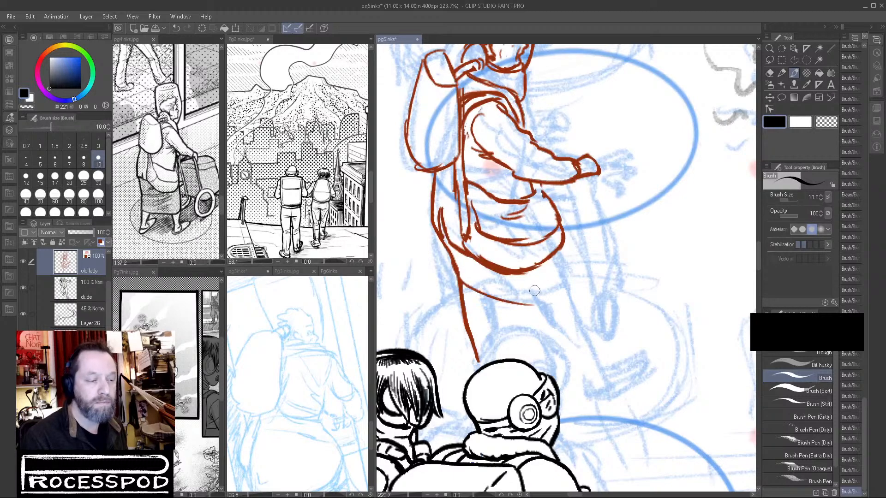
{"action": "mouse_move", "coordinate": [457, 267]}
{"action": "left_mouse_down"}
{"action": "mouse_move", "coordinate": [495, 276]}
{"action": "mouse_move", "coordinate": [556, 255]}
{"action": "mouse_move", "coordinate": [507, 277]}
{"action": "mouse_move", "coordinate": [566, 245]}
{"action": "left_mouse_up"}
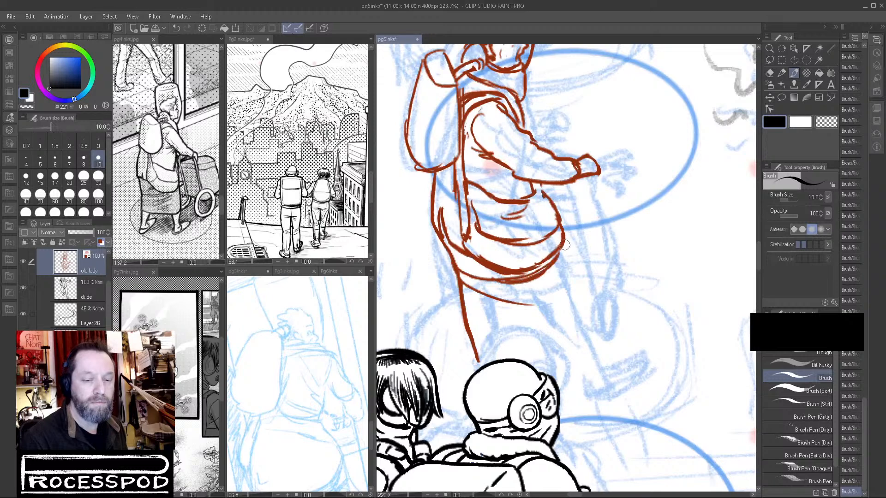
{"action": "key", "text": "ctrl+z"}
{"action": "key", "text": "ctrl+z"}
{"action": "key", "text": "ctrl+z"}
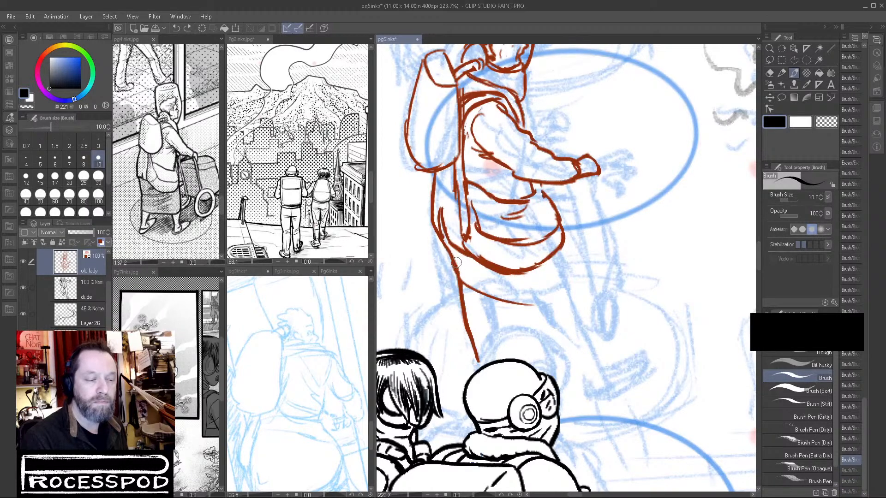
Add a fold under the hip bag, erase the higher skirt hem and draw a curved hem lower down.
{"action": "left_click_drag", "start_coordinate": [452, 261], "coordinate": [497, 276]}
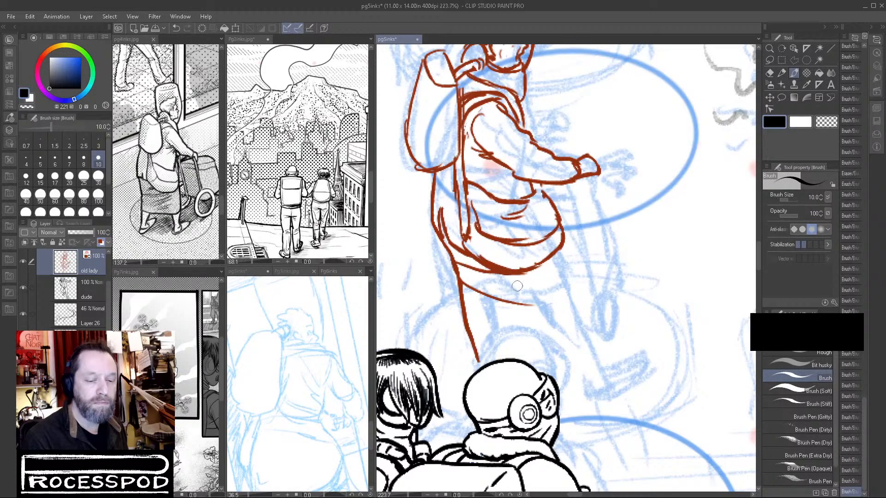
{"action": "left_click_drag", "start_coordinate": [464, 311], "coordinate": [541, 327]}
{"action": "left_click_drag", "start_coordinate": [479, 290], "coordinate": [562, 302]}
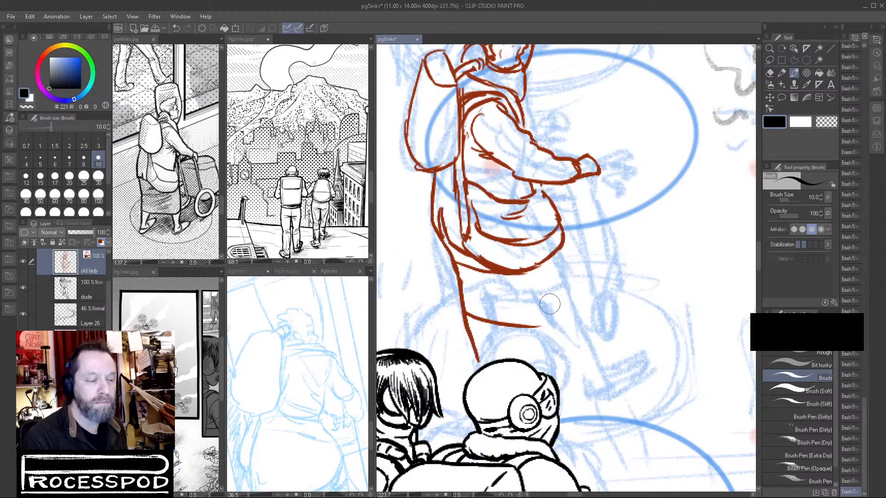
{"action": "left_click_drag", "start_coordinate": [468, 313], "coordinate": [558, 317]}
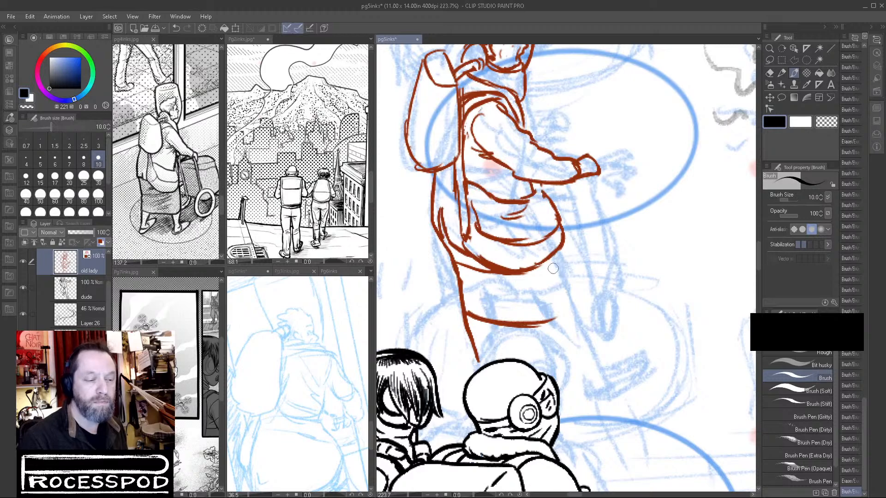
Draw the skirt's front contour running down the forward leg to the ankle, and the back line of that calf.
{"action": "left_click_drag", "start_coordinate": [557, 253], "coordinate": [573, 299]}
{"action": "key", "text": "ctrl+z"}
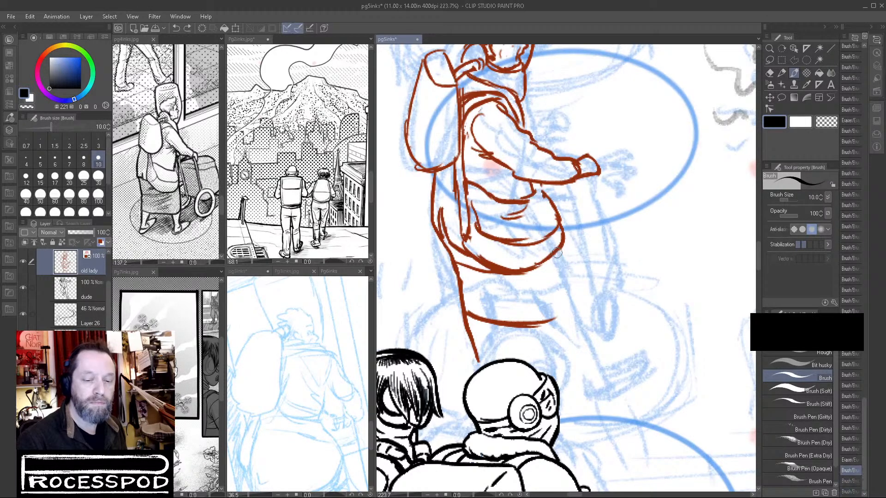
{"action": "left_click_drag", "start_coordinate": [558, 251], "coordinate": [598, 349]}
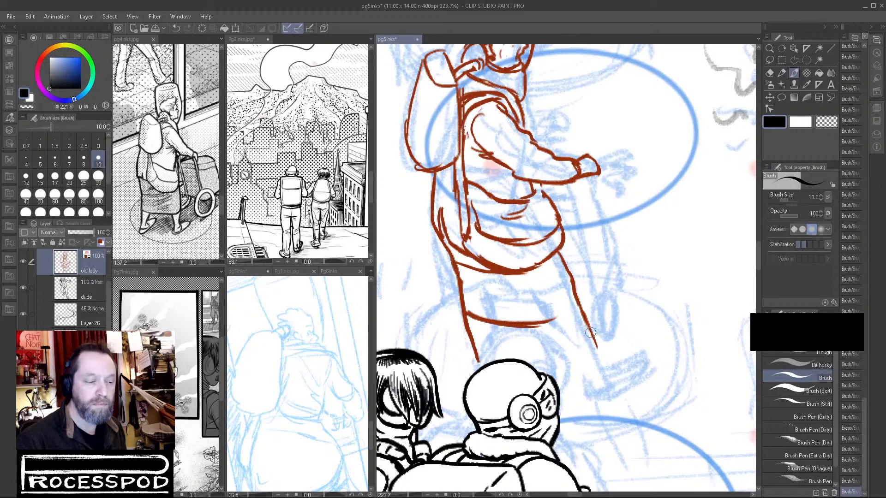
{"action": "left_click_drag", "start_coordinate": [584, 316], "coordinate": [595, 355]}
{"action": "key", "text": "ctrl+z"}
{"action": "left_click_drag", "start_coordinate": [576, 300], "coordinate": [591, 353]}
{"action": "left_click_drag", "start_coordinate": [582, 322], "coordinate": [591, 357]}
{"action": "left_click_drag", "start_coordinate": [537, 322], "coordinate": [579, 365]}
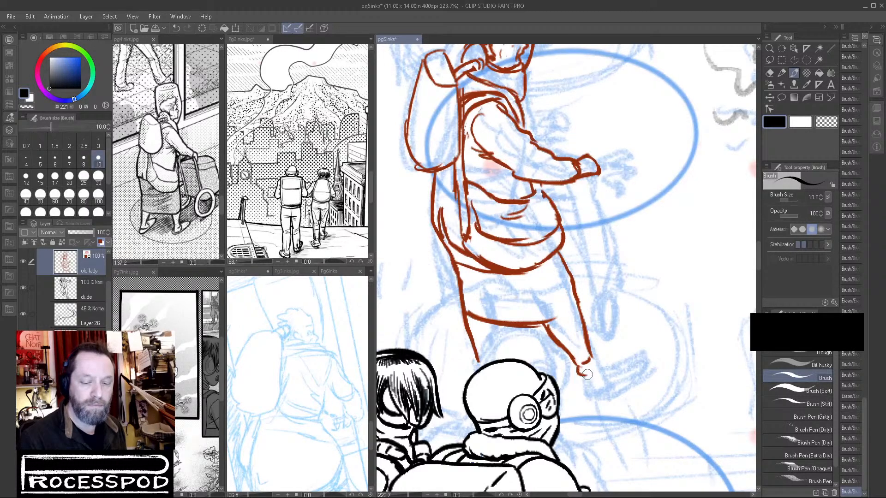
Draw the forward foot with its heel and pointed slipper, and the rear leg and foot behind the black-inked helmet.
{"action": "mouse_move", "coordinate": [589, 359]}
{"action": "left_mouse_down"}
{"action": "mouse_move", "coordinate": [600, 368]}
{"action": "mouse_move", "coordinate": [575, 375]}
{"action": "mouse_move", "coordinate": [581, 383]}
{"action": "left_mouse_up"}
{"action": "mouse_move", "coordinate": [581, 383]}
{"action": "left_mouse_down"}
{"action": "mouse_move", "coordinate": [601, 376]}
{"action": "mouse_move", "coordinate": [592, 370]}
{"action": "mouse_move", "coordinate": [571, 385]}
{"action": "mouse_move", "coordinate": [584, 384]}
{"action": "mouse_move", "coordinate": [578, 372]}
{"action": "mouse_move", "coordinate": [587, 362]}
{"action": "mouse_move", "coordinate": [590, 373]}
{"action": "left_mouse_up"}
{"action": "mouse_move", "coordinate": [588, 345]}
{"action": "left_mouse_down"}
{"action": "mouse_move", "coordinate": [609, 378]}
{"action": "mouse_move", "coordinate": [605, 359]}
{"action": "mouse_move", "coordinate": [639, 344]}
{"action": "mouse_move", "coordinate": [644, 354]}
{"action": "mouse_move", "coordinate": [617, 381]}
{"action": "mouse_move", "coordinate": [584, 393]}
{"action": "mouse_move", "coordinate": [633, 367]}
{"action": "left_mouse_up"}
{"action": "left_click_drag", "start_coordinate": [640, 353], "coordinate": [624, 374]}
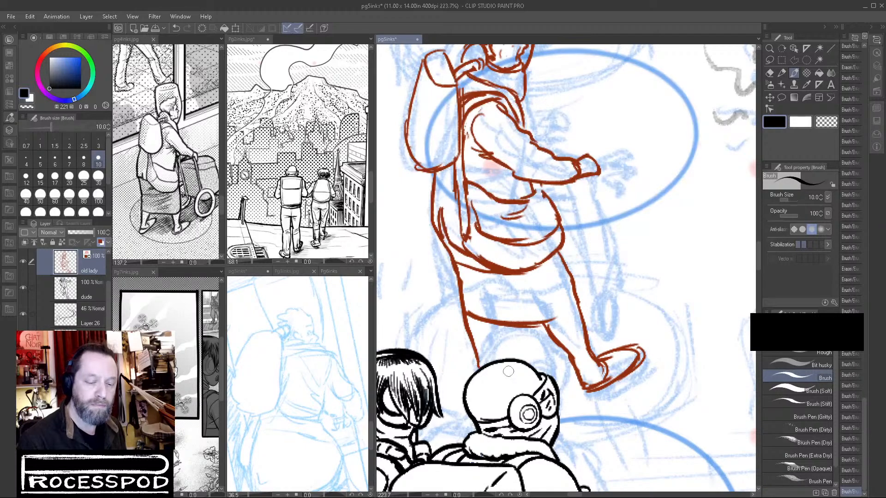
{"action": "mouse_move", "coordinate": [475, 357]}
{"action": "left_mouse_down"}
{"action": "mouse_move", "coordinate": [481, 390]}
{"action": "mouse_move", "coordinate": [502, 375]}
{"action": "mouse_move", "coordinate": [514, 344]}
{"action": "mouse_move", "coordinate": [498, 329]}
{"action": "mouse_move", "coordinate": [492, 365]}
{"action": "mouse_move", "coordinate": [496, 353]}
{"action": "mouse_move", "coordinate": [508, 362]}
{"action": "mouse_move", "coordinate": [480, 395]}
{"action": "left_mouse_up"}
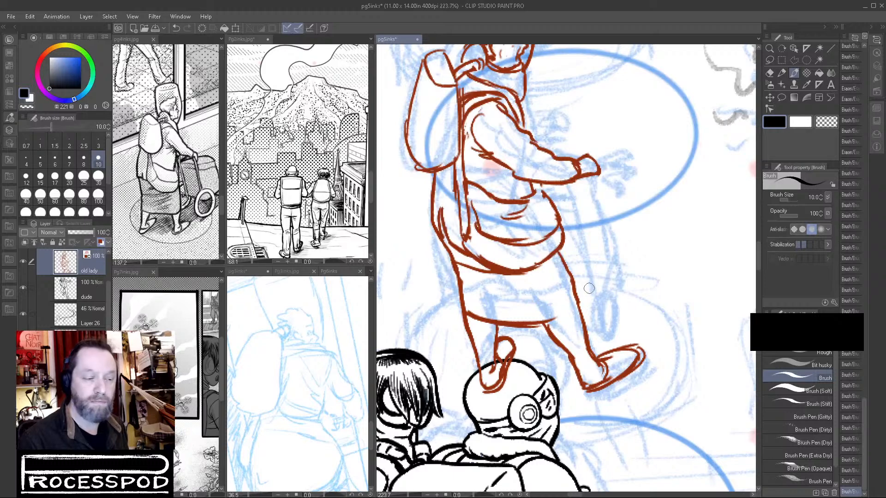
Draw the cart's frame with two bars descending from her hands to the axle and the wheel's near edge.
{"action": "mouse_move", "coordinate": [574, 292]}
{"action": "left_mouse_down"}
{"action": "mouse_move", "coordinate": [596, 289]}
{"action": "mouse_move", "coordinate": [608, 215]}
{"action": "left_mouse_up"}
{"action": "key", "text": "ctrl+z"}
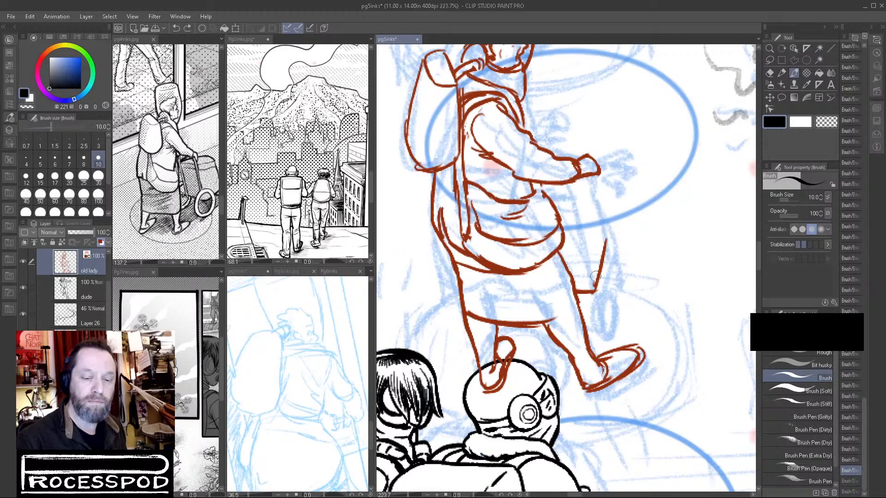
{"action": "left_click_drag", "start_coordinate": [593, 289], "coordinate": [607, 217]}
{"action": "mouse_move", "coordinate": [595, 176]}
{"action": "left_mouse_down"}
{"action": "mouse_move", "coordinate": [607, 212]}
{"action": "mouse_move", "coordinate": [596, 215]}
{"action": "left_mouse_up"}
{"action": "mouse_move", "coordinate": [561, 186]}
{"action": "left_mouse_down"}
{"action": "mouse_move", "coordinate": [594, 291]}
{"action": "mouse_move", "coordinate": [572, 247]}
{"action": "mouse_move", "coordinate": [597, 306]}
{"action": "left_mouse_up"}
{"action": "mouse_move", "coordinate": [593, 255]}
{"action": "left_mouse_down"}
{"action": "mouse_move", "coordinate": [612, 336]}
{"action": "mouse_move", "coordinate": [599, 277]}
{"action": "left_mouse_up"}
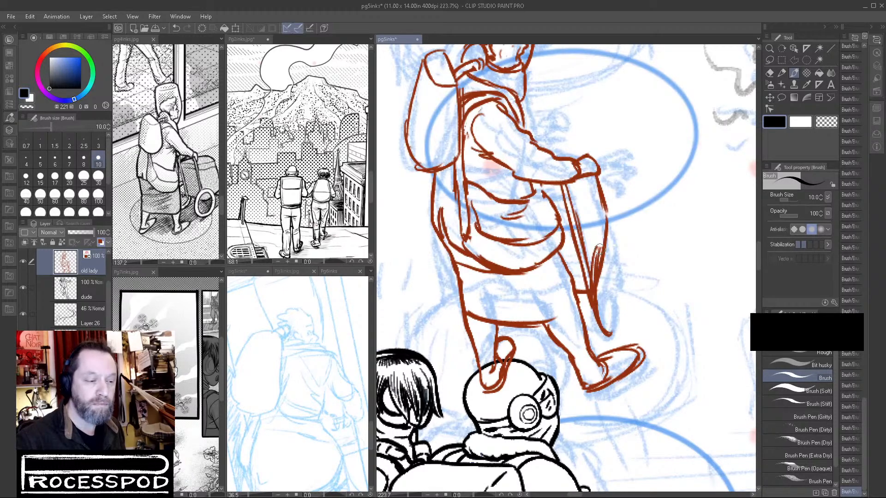
Draw the cart wheel as a narrow upright ellipse with an inner rim at the end of the bars.
{"action": "mouse_move", "coordinate": [619, 248]}
{"action": "left_mouse_down"}
{"action": "mouse_move", "coordinate": [628, 309]}
{"action": "mouse_move", "coordinate": [622, 296]}
{"action": "mouse_move", "coordinate": [615, 331]}
{"action": "mouse_move", "coordinate": [612, 249]}
{"action": "mouse_move", "coordinate": [613, 326]}
{"action": "mouse_move", "coordinate": [612, 254]}
{"action": "mouse_move", "coordinate": [613, 305]}
{"action": "left_mouse_up"}
{"action": "left_click_drag", "start_coordinate": [616, 267], "coordinate": [609, 319]}
{"action": "left_click_drag", "start_coordinate": [611, 239], "coordinate": [623, 254]}
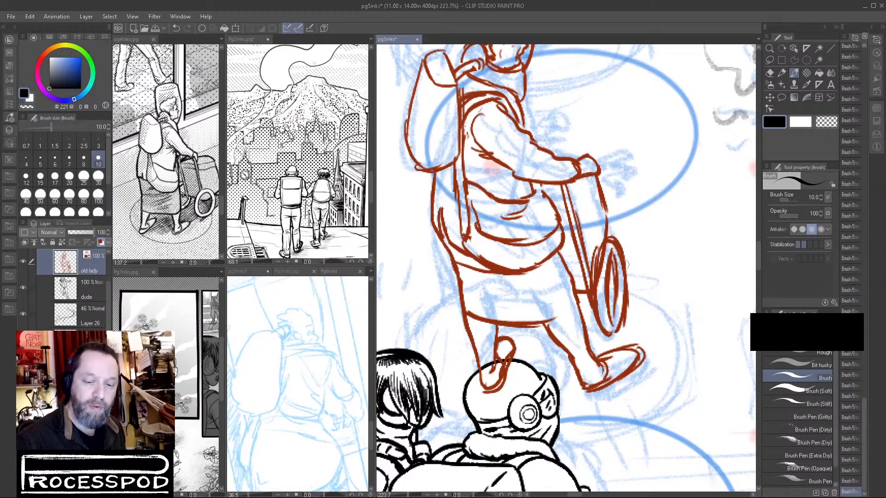
{"action": "left_click_drag", "start_coordinate": [623, 322], "coordinate": [609, 334]}
Erase the rough overlapping strokes around the cart wheel and redraw its outer rim and hub as a cleaner ellipse.
{"action": "left_click", "coordinate": [815, 124]}
{"action": "mouse_move", "coordinate": [608, 247]}
{"action": "left_mouse_down"}
{"action": "mouse_move", "coordinate": [599, 298]}
{"action": "mouse_move", "coordinate": [609, 248]}
{"action": "mouse_move", "coordinate": [608, 300]}
{"action": "mouse_move", "coordinate": [611, 253]}
{"action": "mouse_move", "coordinate": [619, 309]}
{"action": "mouse_move", "coordinate": [601, 255]}
{"action": "mouse_move", "coordinate": [604, 321]}
{"action": "mouse_move", "coordinate": [586, 301]}
{"action": "mouse_move", "coordinate": [596, 248]}
{"action": "mouse_move", "coordinate": [591, 271]}
{"action": "left_mouse_up"}
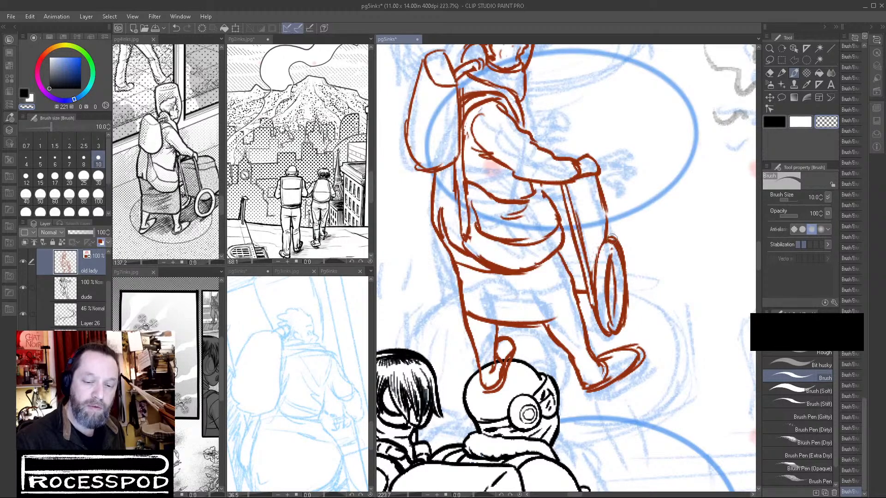
{"action": "left_click_drag", "start_coordinate": [624, 247], "coordinate": [622, 332]}
{"action": "left_click_drag", "start_coordinate": [628, 271], "coordinate": [622, 331]}
{"action": "mouse_move", "coordinate": [627, 300]}
{"action": "left_mouse_down"}
{"action": "mouse_move", "coordinate": [608, 326]}
{"action": "mouse_move", "coordinate": [618, 335]}
{"action": "mouse_move", "coordinate": [624, 294]}
{"action": "left_mouse_up"}
{"action": "key", "text": "c"}
{"action": "left_click_drag", "start_coordinate": [622, 329], "coordinate": [624, 278]}
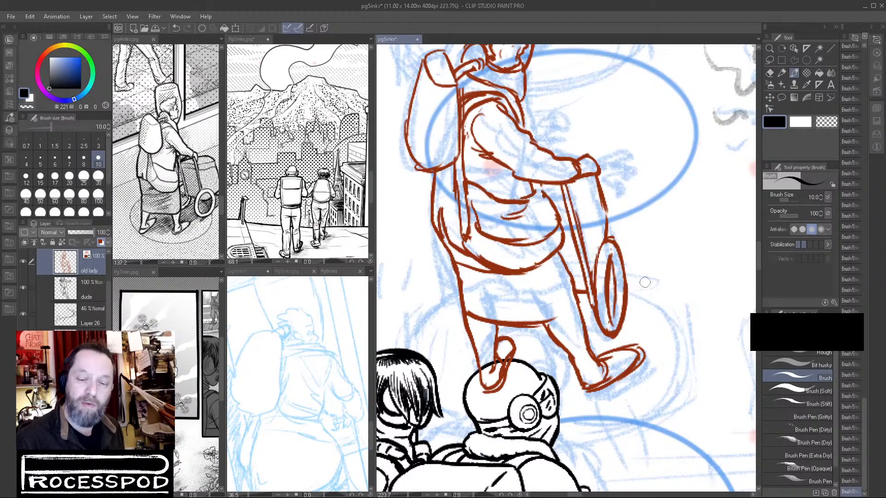
{"action": "key", "text": "c"}
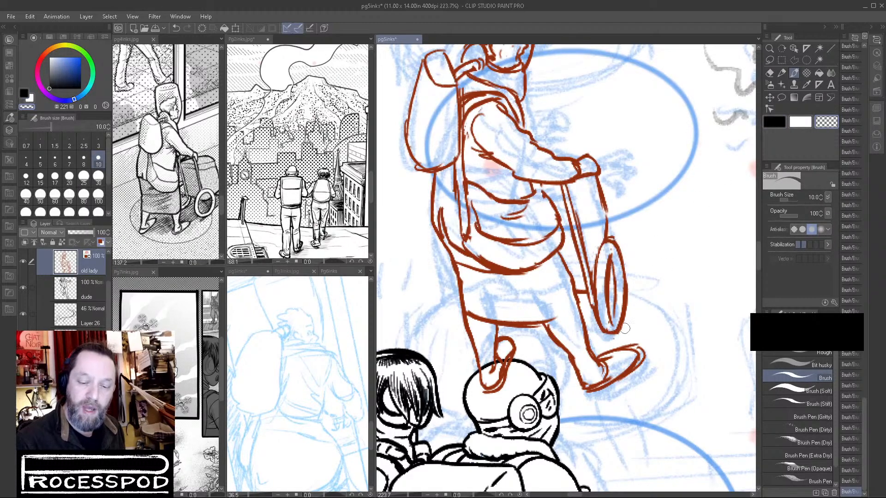
{"action": "left_click_drag", "start_coordinate": [630, 293], "coordinate": [616, 326]}
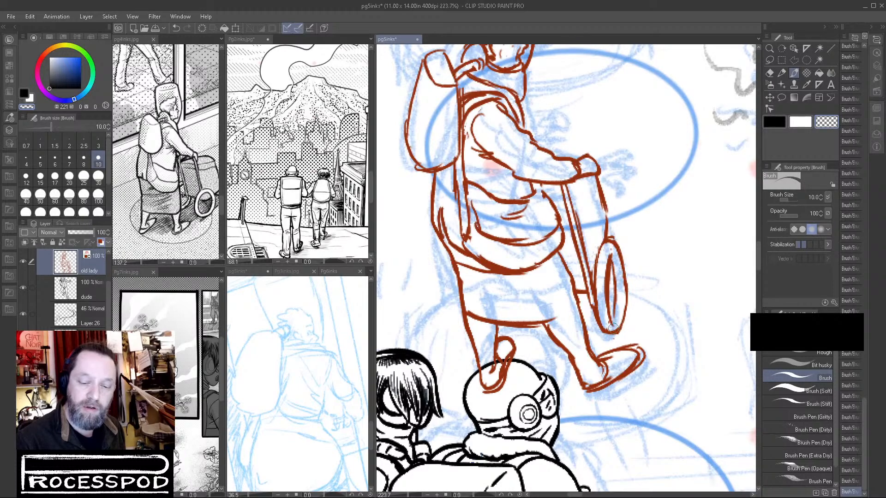
{"action": "left_click", "coordinate": [776, 124]}
{"action": "mouse_move", "coordinate": [623, 273]}
{"action": "left_mouse_down"}
{"action": "mouse_move", "coordinate": [626, 313]}
{"action": "mouse_move", "coordinate": [625, 296]}
{"action": "mouse_move", "coordinate": [621, 326]}
{"action": "left_mouse_up"}
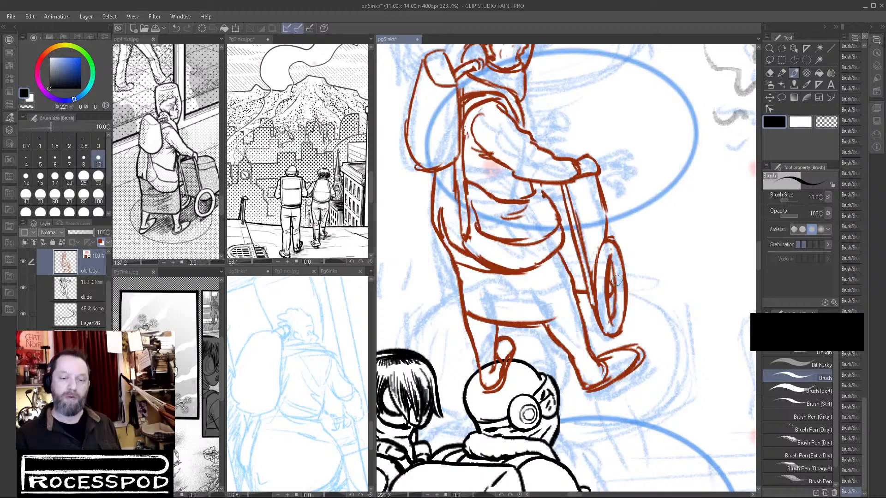
Strengthen the cart's front bar above the wheel and erase the excess line along its inner side.
{"action": "left_click_drag", "start_coordinate": [607, 212], "coordinate": [610, 236]}
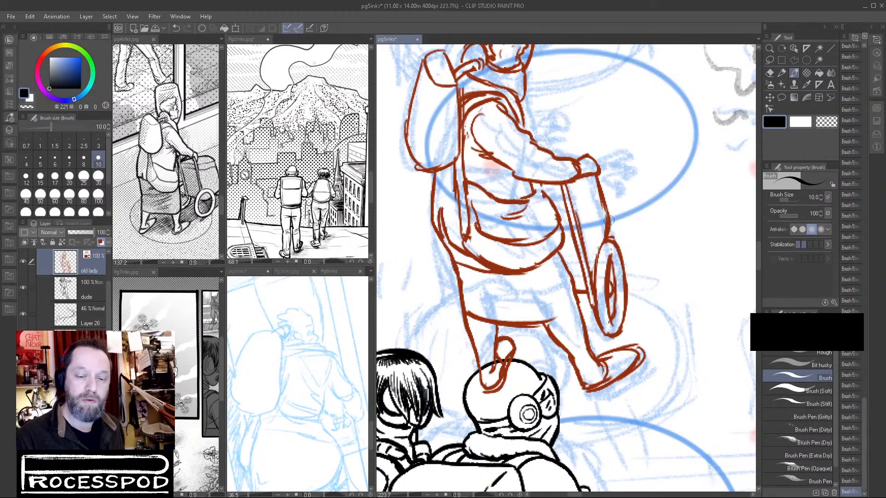
{"action": "left_click", "coordinate": [825, 122]}
{"action": "left_click_drag", "start_coordinate": [598, 195], "coordinate": [604, 240]}
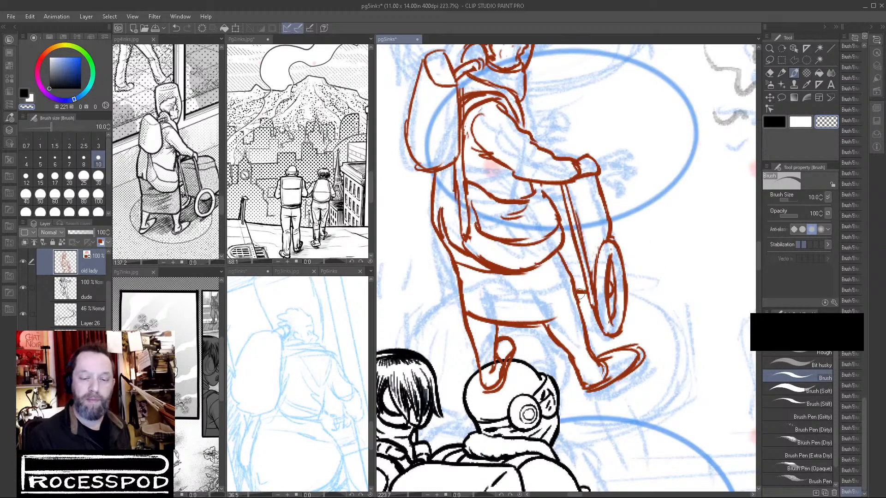
{"action": "left_click", "coordinate": [783, 124]}
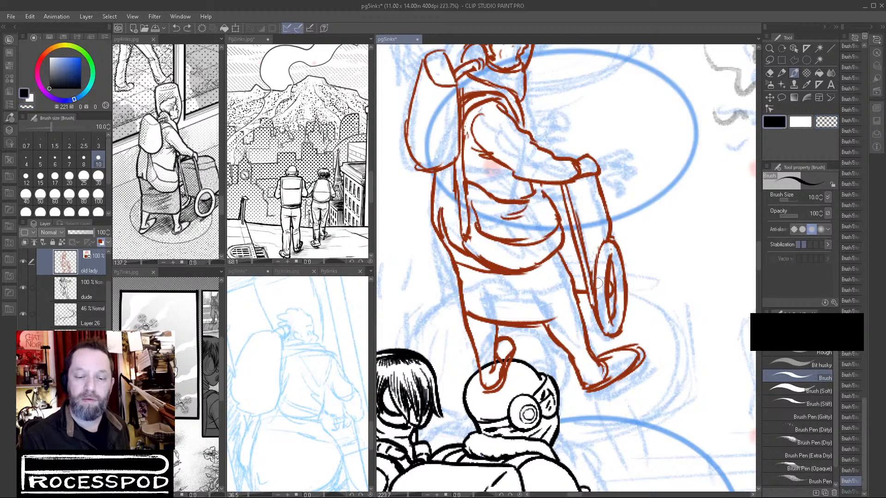
Extend the skirt hem up to the front contour and add horizontal fold strokes across the skirt.
{"action": "mouse_move", "coordinate": [585, 294]}
{"action": "left_mouse_down"}
{"action": "mouse_move", "coordinate": [615, 308]}
{"action": "mouse_move", "coordinate": [573, 303]}
{"action": "mouse_move", "coordinate": [539, 320]}
{"action": "mouse_move", "coordinate": [573, 307]}
{"action": "mouse_move", "coordinate": [554, 322]}
{"action": "left_mouse_up"}
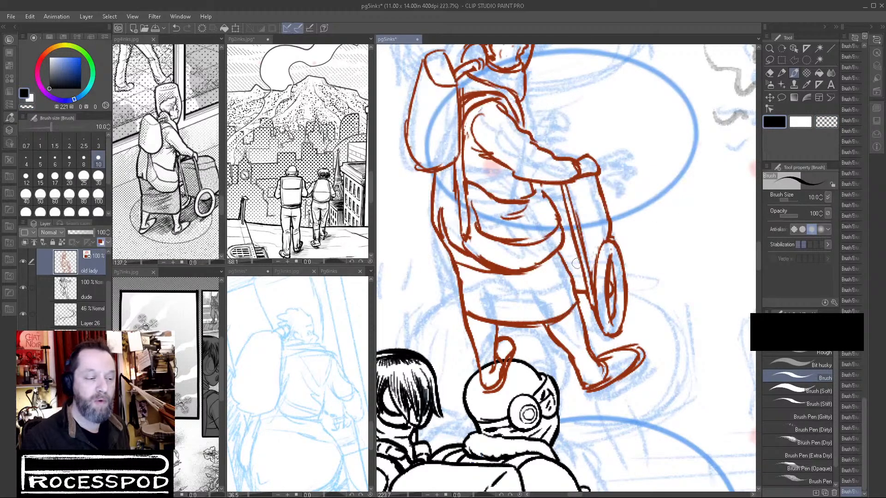
{"action": "mouse_move", "coordinate": [475, 277]}
{"action": "left_mouse_down"}
{"action": "mouse_move", "coordinate": [526, 285]}
{"action": "mouse_move", "coordinate": [540, 315]}
{"action": "left_mouse_up"}
{"action": "left_click_drag", "start_coordinate": [456, 254], "coordinate": [475, 259]}
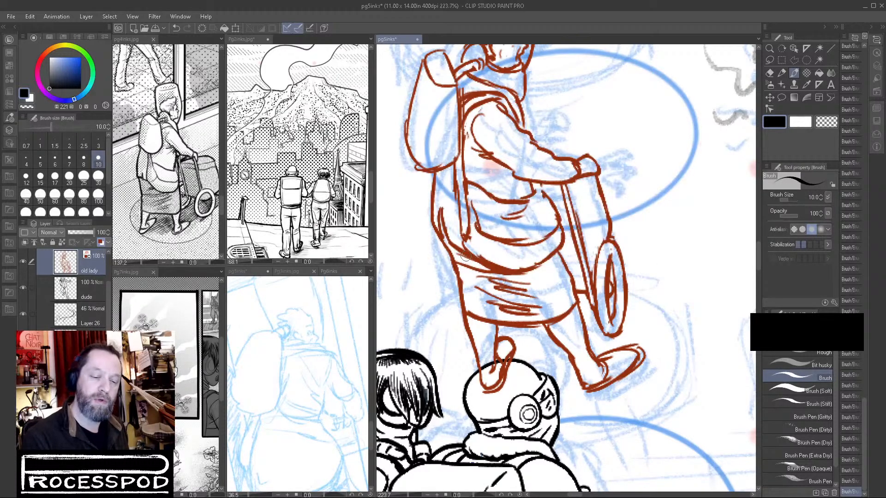
{"action": "mouse_move", "coordinate": [548, 290]}
{"action": "left_mouse_down"}
{"action": "mouse_move", "coordinate": [520, 291]}
{"action": "mouse_move", "coordinate": [568, 285]}
{"action": "mouse_move", "coordinate": [548, 290]}
{"action": "left_mouse_up"}
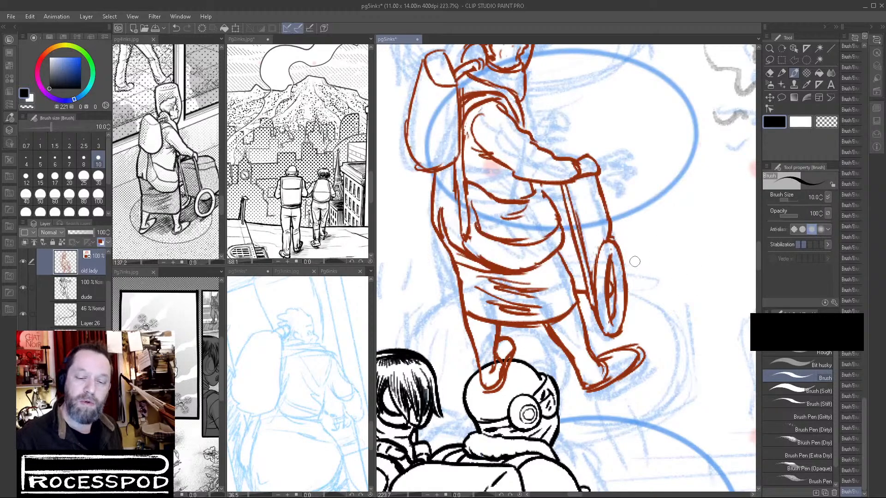
Draw four tilted practice ellipses in the blank area beside the cart, and undo the last three.
{"action": "left_click_drag", "start_coordinate": [701, 338], "coordinate": [629, 367]}
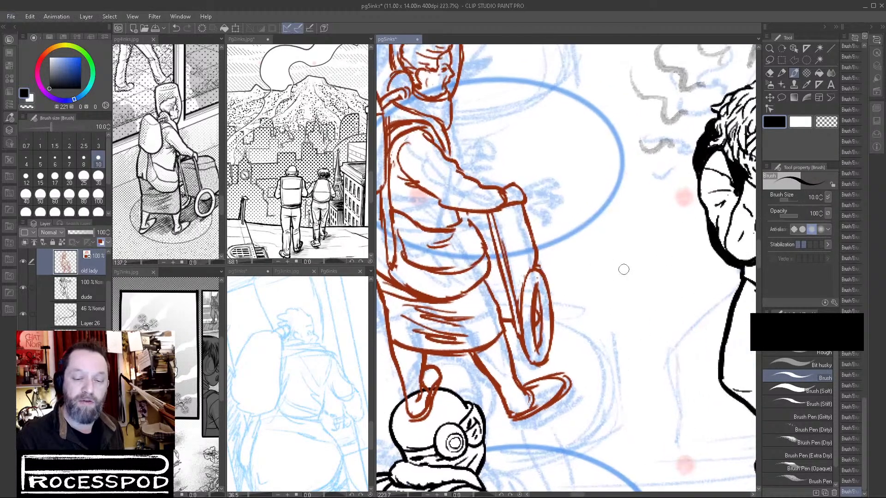
{"action": "mouse_move", "coordinate": [625, 258]}
{"action": "left_mouse_down"}
{"action": "mouse_move", "coordinate": [596, 302]}
{"action": "mouse_move", "coordinate": [579, 284]}
{"action": "left_mouse_up"}
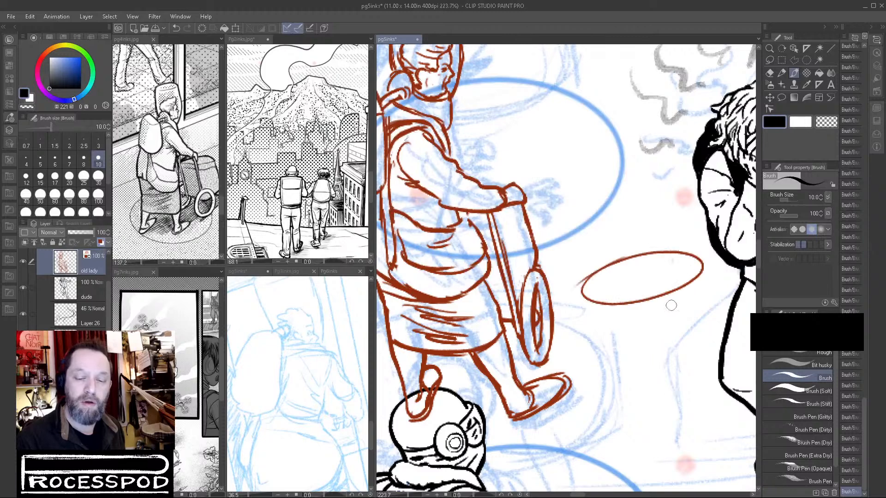
{"action": "mouse_move", "coordinate": [619, 316]}
{"action": "left_mouse_down"}
{"action": "mouse_move", "coordinate": [646, 307]}
{"action": "mouse_move", "coordinate": [596, 333]}
{"action": "left_mouse_up"}
{"action": "mouse_move", "coordinate": [644, 192]}
{"action": "left_mouse_down"}
{"action": "mouse_move", "coordinate": [601, 234]}
{"action": "mouse_move", "coordinate": [625, 189]}
{"action": "mouse_move", "coordinate": [636, 204]}
{"action": "left_mouse_up"}
{"action": "left_click_drag", "start_coordinate": [618, 130], "coordinate": [587, 140]}
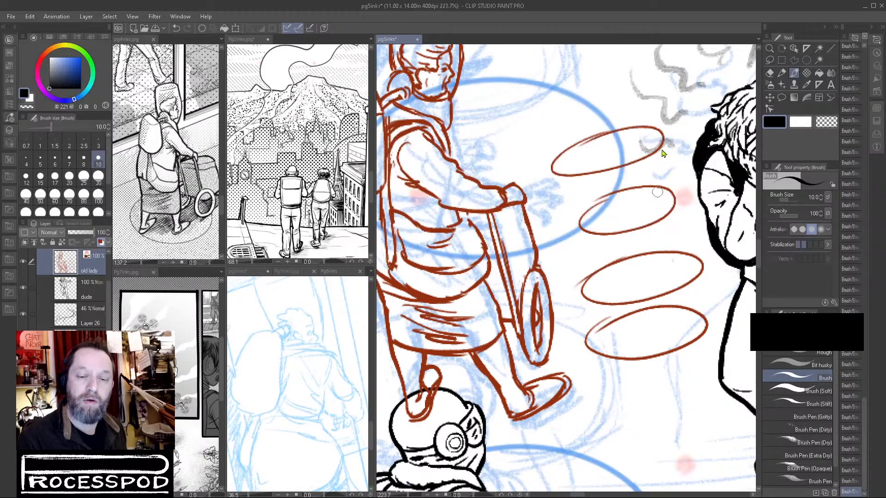
{"action": "key", "text": "ctrl+z"}
{"action": "key", "text": "ctrl+z"}
{"action": "key", "text": "ctrl+z"}
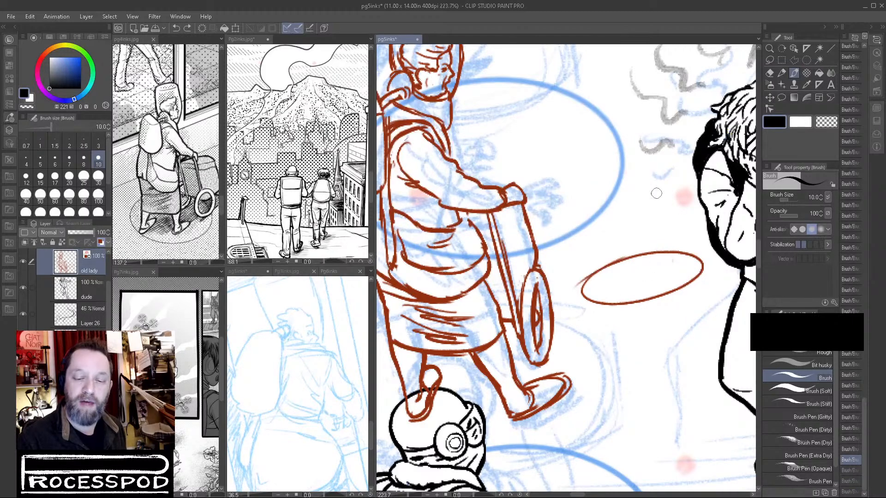
Draw another tilted practice ellipse above the remaining one and undo the further attempts.
{"action": "mouse_move", "coordinate": [634, 196]}
{"action": "left_mouse_down"}
{"action": "mouse_move", "coordinate": [595, 239]}
{"action": "mouse_move", "coordinate": [685, 197]}
{"action": "left_mouse_up"}
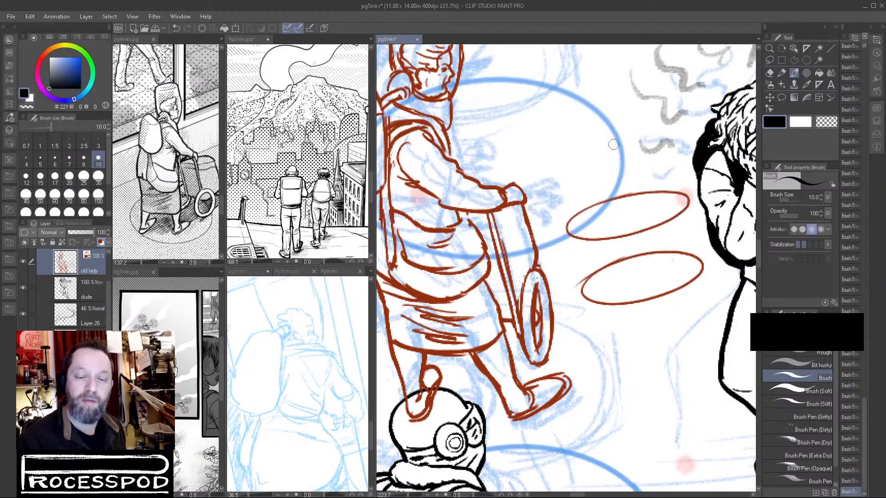
{"action": "mouse_move", "coordinate": [633, 152]}
{"action": "left_mouse_down"}
{"action": "mouse_move", "coordinate": [613, 151]}
{"action": "mouse_move", "coordinate": [664, 163]}
{"action": "mouse_move", "coordinate": [563, 174]}
{"action": "mouse_move", "coordinate": [636, 144]}
{"action": "mouse_move", "coordinate": [620, 131]}
{"action": "mouse_move", "coordinate": [649, 154]}
{"action": "mouse_move", "coordinate": [588, 137]}
{"action": "mouse_move", "coordinate": [557, 155]}
{"action": "mouse_move", "coordinate": [663, 137]}
{"action": "mouse_move", "coordinate": [565, 147]}
{"action": "mouse_move", "coordinate": [659, 142]}
{"action": "mouse_move", "coordinate": [587, 147]}
{"action": "mouse_move", "coordinate": [655, 161]}
{"action": "mouse_move", "coordinate": [653, 145]}
{"action": "mouse_move", "coordinate": [564, 139]}
{"action": "left_mouse_up"}
{"action": "key", "text": "ctrl+z"}
{"action": "key", "text": "ctrl+z"}
{"action": "key", "text": "ctrl+z"}
{"action": "key", "text": "ctrl+z"}
{"action": "key", "text": "ctrl+z"}
{"action": "key", "text": "ctrl+z"}
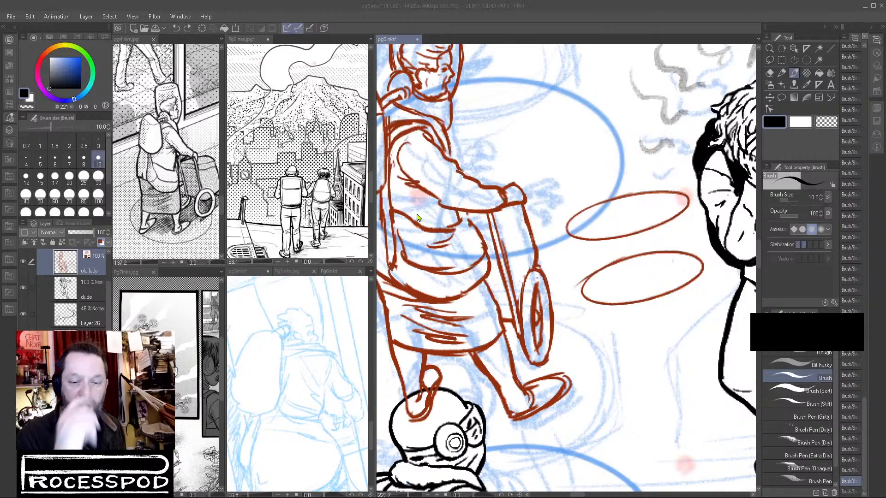
Draw a larger practice ellipse above the other two, mark and thicken its upper edge, and erase the excess line.
{"action": "mouse_move", "coordinate": [599, 111]}
{"action": "left_mouse_down"}
{"action": "mouse_move", "coordinate": [525, 165]}
{"action": "mouse_move", "coordinate": [595, 111]}
{"action": "left_mouse_up"}
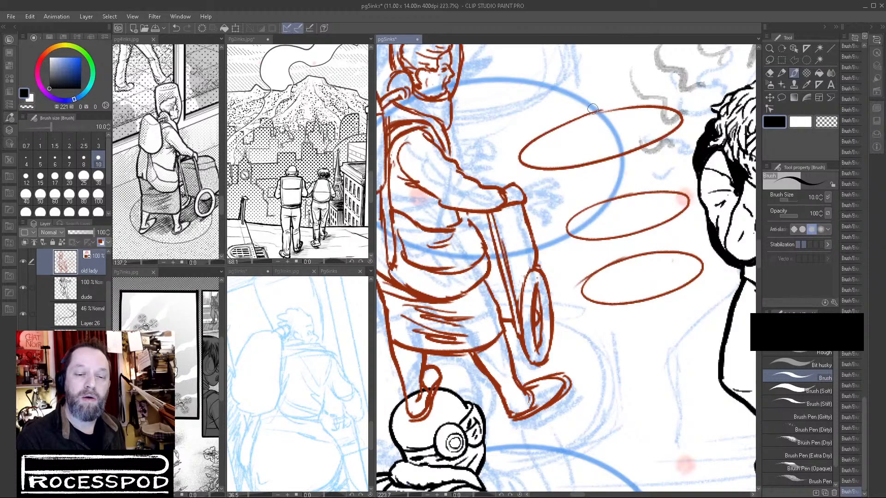
{"action": "left_click_drag", "start_coordinate": [565, 113], "coordinate": [547, 138]}
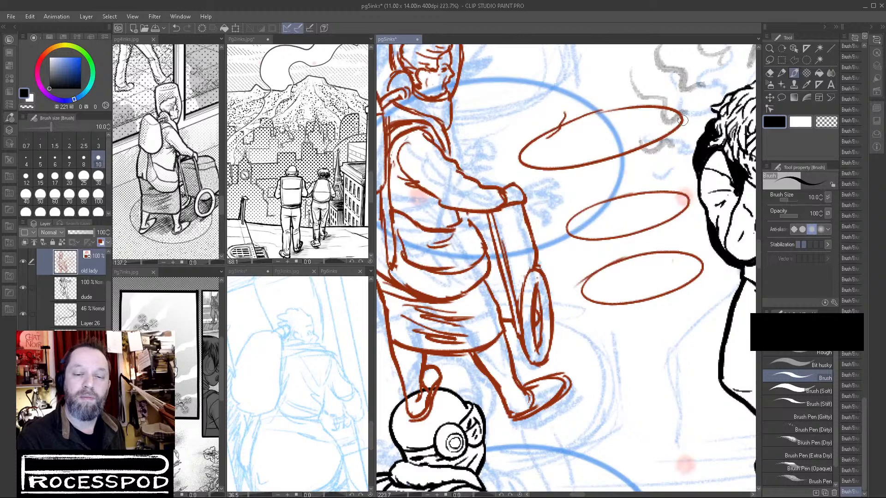
{"action": "left_click_drag", "start_coordinate": [676, 120], "coordinate": [696, 120]}
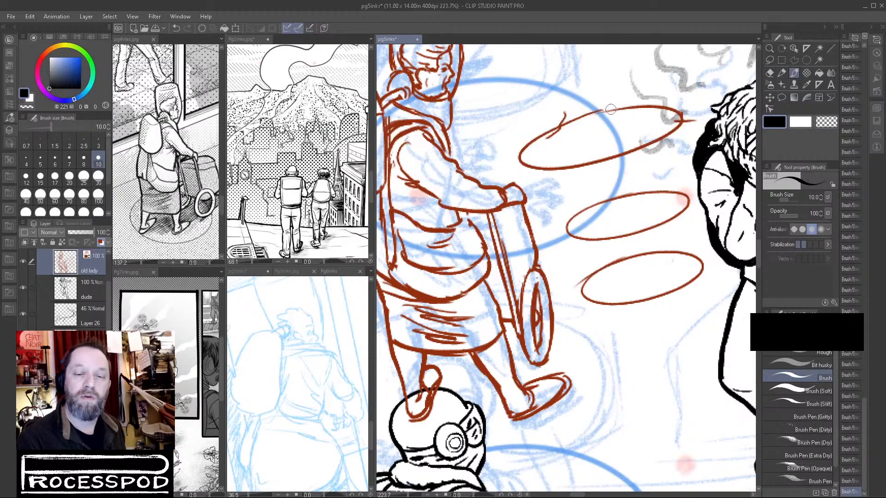
{"action": "mouse_move", "coordinate": [578, 116]}
{"action": "left_mouse_down"}
{"action": "mouse_move", "coordinate": [626, 101]}
{"action": "mouse_move", "coordinate": [682, 109]}
{"action": "mouse_move", "coordinate": [679, 118]}
{"action": "mouse_move", "coordinate": [685, 111]}
{"action": "mouse_move", "coordinate": [677, 117]}
{"action": "mouse_move", "coordinate": [670, 102]}
{"action": "mouse_move", "coordinate": [681, 115]}
{"action": "left_mouse_up"}
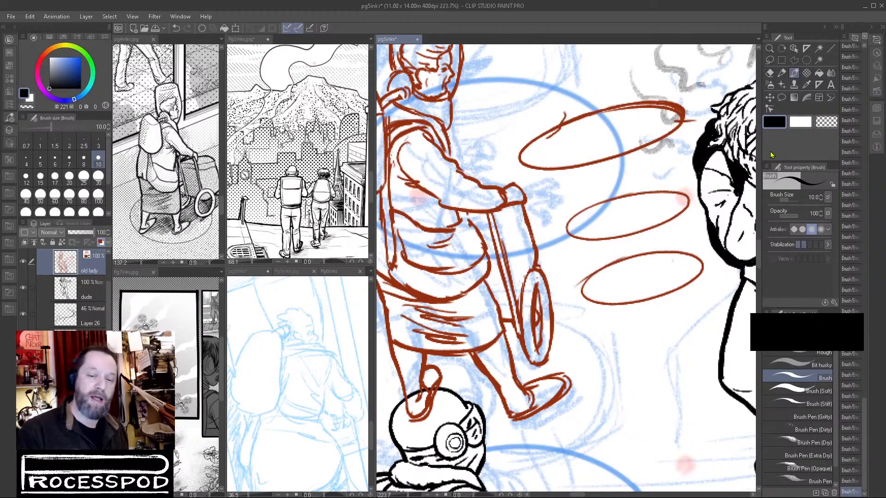
{"action": "left_click", "coordinate": [826, 121]}
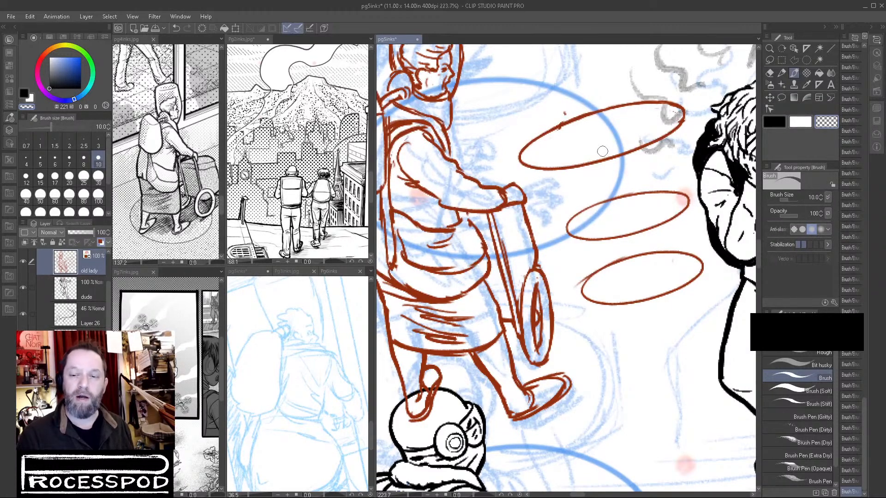
Turn the large practice ellipse into a thick disc with side walls, a lower curve and an inner ellipse.
{"action": "left_click", "coordinate": [776, 122]}
{"action": "mouse_move", "coordinate": [525, 162]}
{"action": "left_mouse_down"}
{"action": "mouse_move", "coordinate": [534, 201]}
{"action": "mouse_move", "coordinate": [571, 204]}
{"action": "left_mouse_up"}
{"action": "left_click_drag", "start_coordinate": [684, 117], "coordinate": [694, 149]}
{"action": "mouse_move", "coordinate": [535, 199]}
{"action": "left_mouse_down"}
{"action": "mouse_move", "coordinate": [577, 208]}
{"action": "mouse_move", "coordinate": [648, 195]}
{"action": "left_mouse_up"}
{"action": "mouse_move", "coordinate": [570, 206]}
{"action": "left_mouse_down"}
{"action": "mouse_move", "coordinate": [683, 165]}
{"action": "mouse_move", "coordinate": [651, 184]}
{"action": "left_mouse_up"}
{"action": "mouse_move", "coordinate": [595, 199]}
{"action": "left_mouse_down"}
{"action": "mouse_move", "coordinate": [691, 150]}
{"action": "mouse_move", "coordinate": [623, 194]}
{"action": "left_mouse_up"}
{"action": "mouse_move", "coordinate": [599, 134]}
{"action": "left_mouse_down"}
{"action": "mouse_move", "coordinate": [584, 133]}
{"action": "mouse_move", "coordinate": [632, 119]}
{"action": "mouse_move", "coordinate": [578, 144]}
{"action": "mouse_move", "coordinate": [642, 122]}
{"action": "left_mouse_up"}
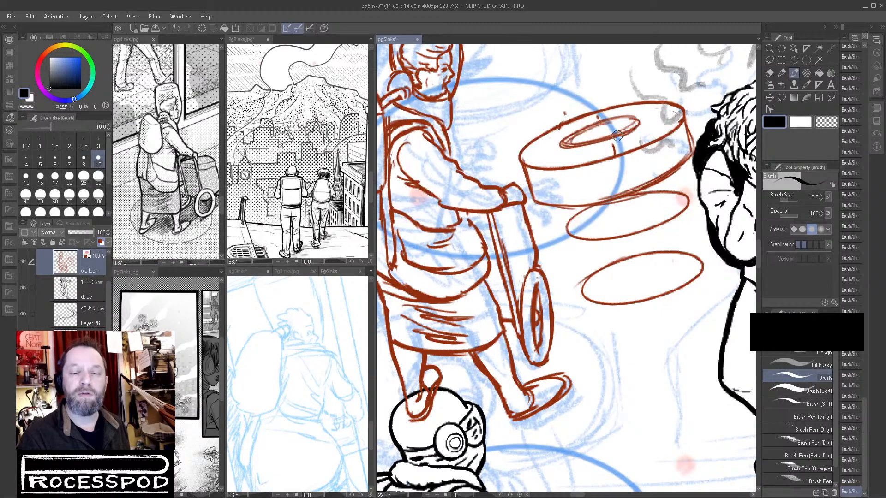
Try axis dashes on the disc's top face, undo them, and lasso and nudge the inner ellipse.
{"action": "left_click_drag", "start_coordinate": [523, 155], "coordinate": [552, 146]}
{"action": "left_click_drag", "start_coordinate": [645, 121], "coordinate": [674, 114]}
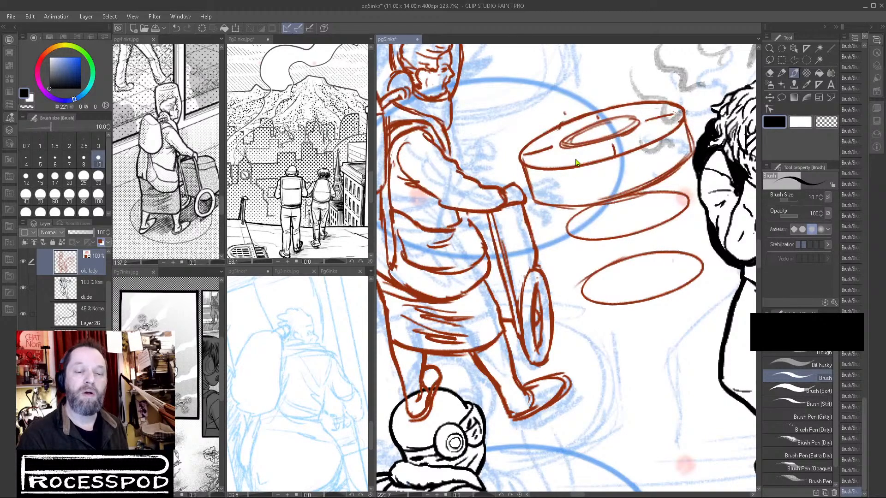
{"action": "key", "text": "ctrl+z"}
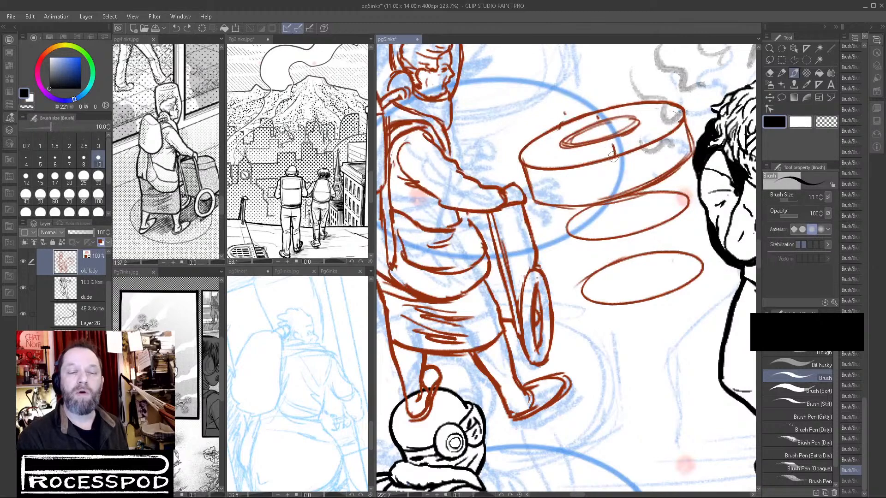
{"action": "left_click", "coordinate": [769, 60]}
{"action": "mouse_move", "coordinate": [584, 121]}
{"action": "left_mouse_down"}
{"action": "mouse_move", "coordinate": [650, 125]}
{"action": "mouse_move", "coordinate": [614, 112]}
{"action": "left_mouse_up"}
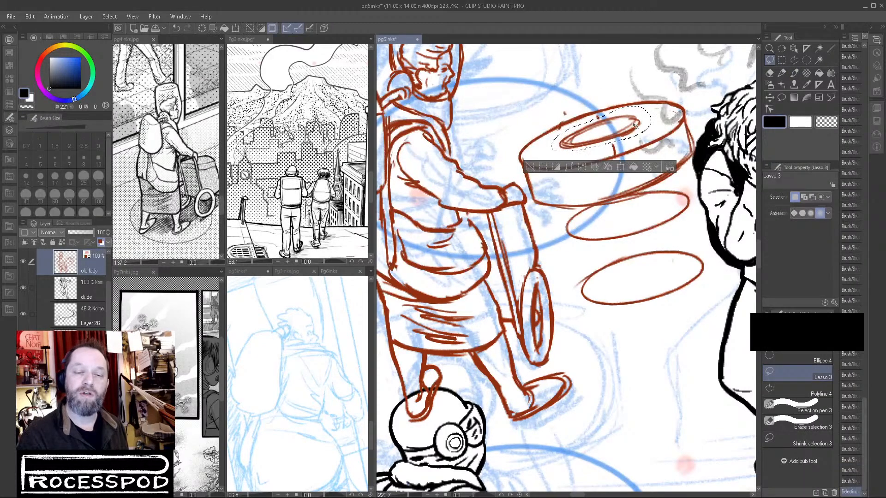
{"action": "key", "text": "ctrl+d"}
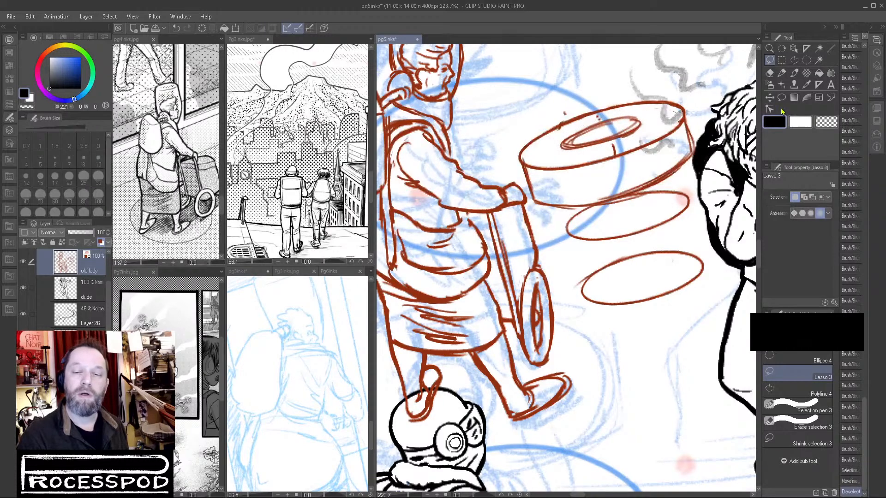
Draw the inner rim and small hub curve inside the practice disc's central hole with the Brush.
{"action": "key", "text": "p"}
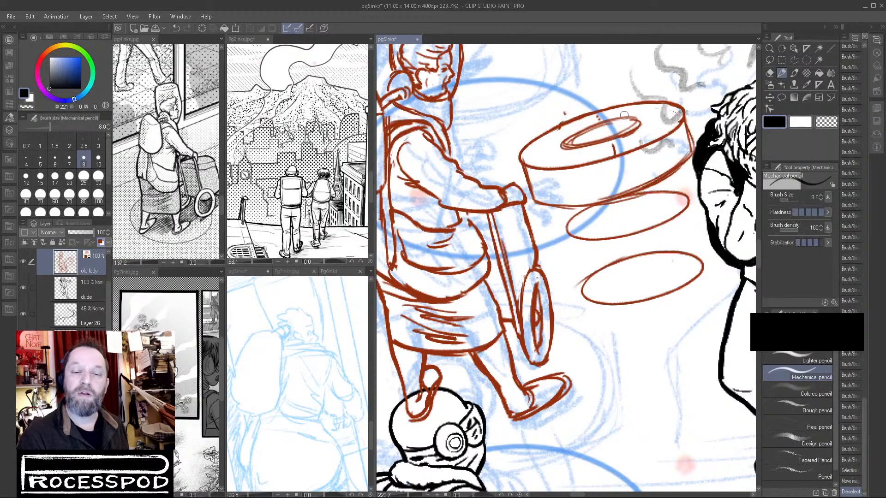
{"action": "left_click", "coordinate": [794, 73]}
{"action": "mouse_move", "coordinate": [568, 137]}
{"action": "left_mouse_down"}
{"action": "mouse_move", "coordinate": [646, 118]}
{"action": "mouse_move", "coordinate": [619, 140]}
{"action": "mouse_move", "coordinate": [596, 140]}
{"action": "left_mouse_up"}
{"action": "mouse_move", "coordinate": [633, 121]}
{"action": "left_mouse_down"}
{"action": "mouse_move", "coordinate": [602, 141]}
{"action": "mouse_move", "coordinate": [614, 124]}
{"action": "mouse_move", "coordinate": [577, 145]}
{"action": "mouse_move", "coordinate": [597, 136]}
{"action": "left_mouse_up"}
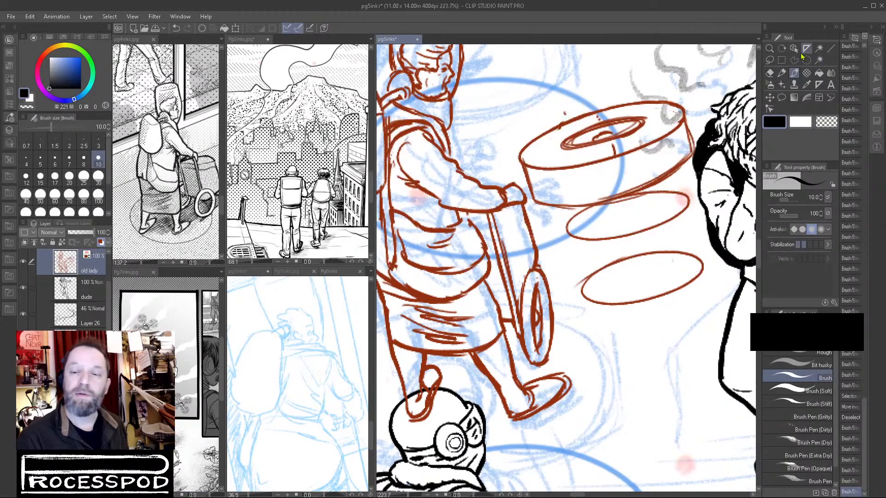
Lasso and delete all the practice ellipses beside the cart, clear the selection and return to the Brush.
{"action": "left_click", "coordinate": [770, 60]}
{"action": "mouse_move", "coordinate": [505, 134]}
{"action": "left_mouse_down"}
{"action": "mouse_move", "coordinate": [535, 205]}
{"action": "mouse_move", "coordinate": [734, 212]}
{"action": "mouse_move", "coordinate": [507, 132]}
{"action": "left_mouse_up"}
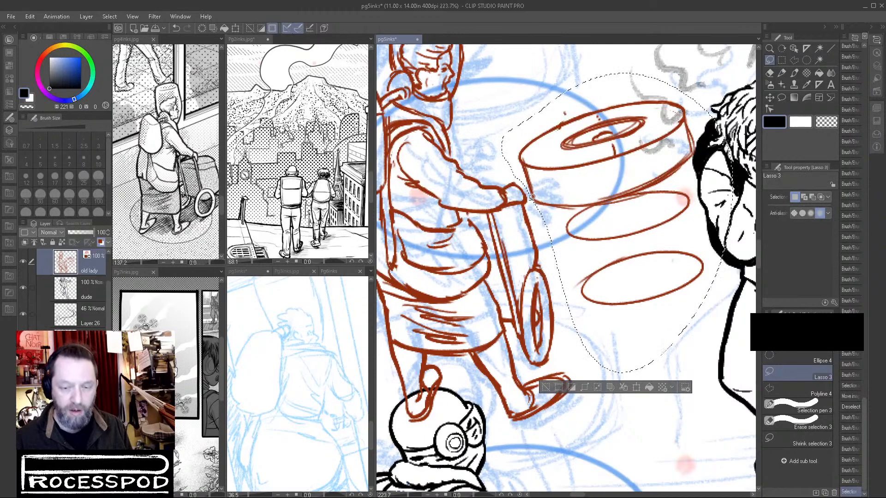
{"action": "key", "text": "Delete"}
{"action": "key", "text": "ctrl+d"}
{"action": "left_click", "coordinate": [794, 73]}
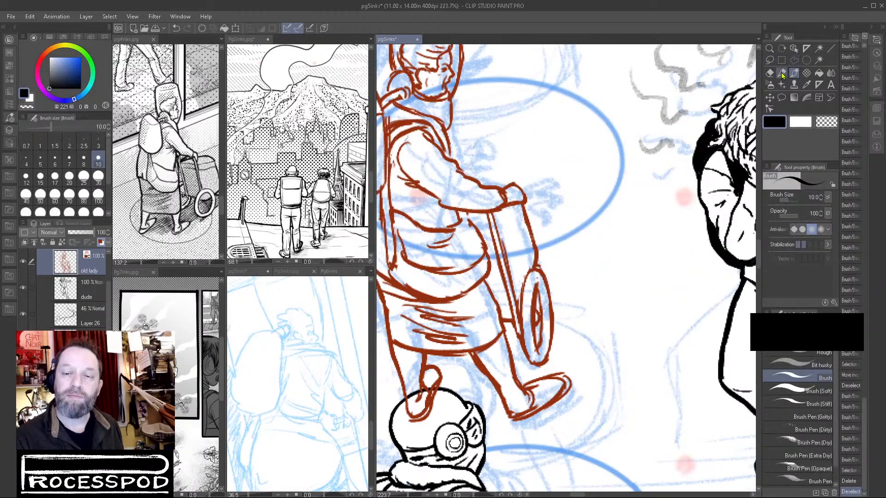
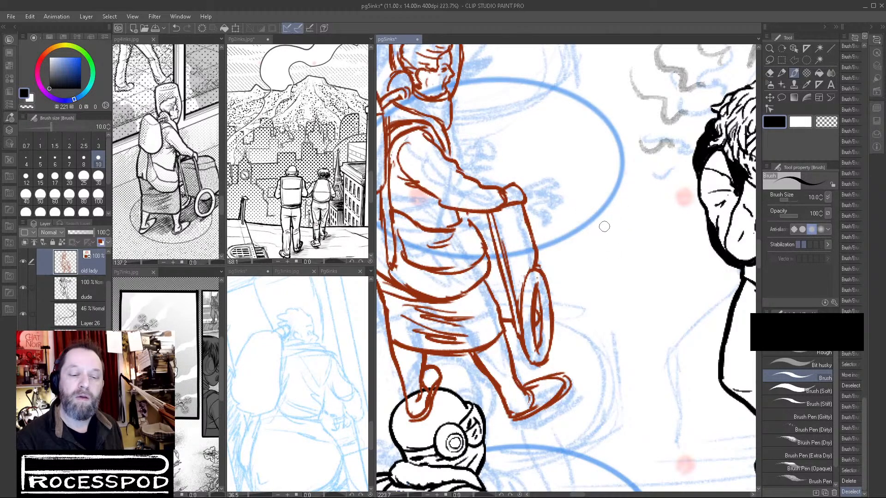
Draw a tilted practice ellipse beside the cart with a doubled outline, an inner ellipse and small end circles.
{"action": "mouse_move", "coordinate": [639, 208]}
{"action": "left_mouse_down"}
{"action": "mouse_move", "coordinate": [597, 226]}
{"action": "mouse_move", "coordinate": [586, 266]}
{"action": "left_mouse_up"}
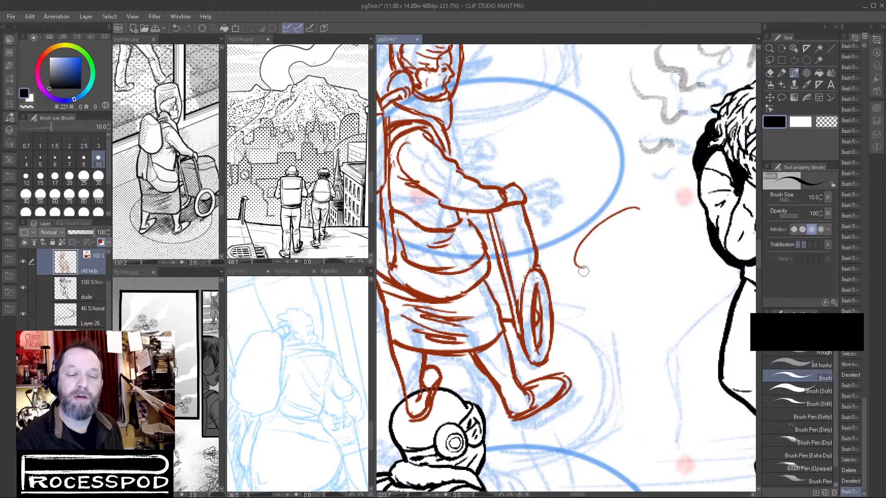
{"action": "mouse_move", "coordinate": [584, 271]}
{"action": "left_mouse_down"}
{"action": "mouse_move", "coordinate": [646, 212]}
{"action": "mouse_move", "coordinate": [579, 271]}
{"action": "left_mouse_up"}
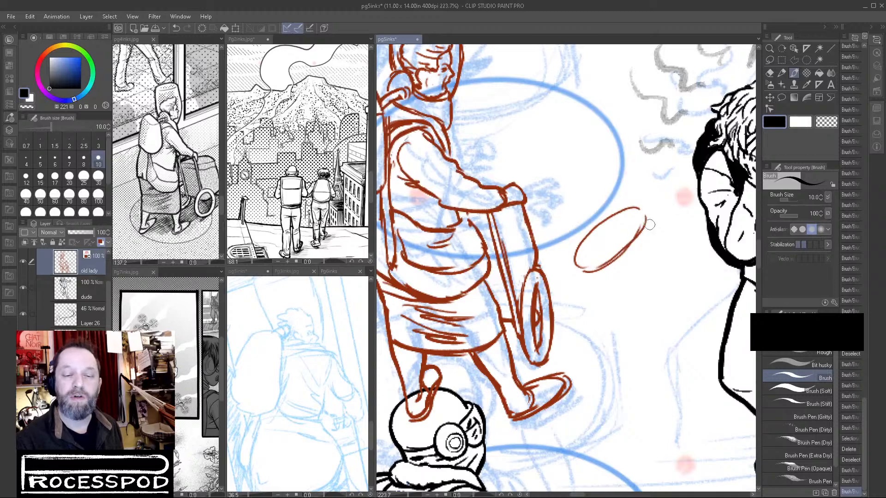
{"action": "left_click_drag", "start_coordinate": [641, 229], "coordinate": [582, 270]}
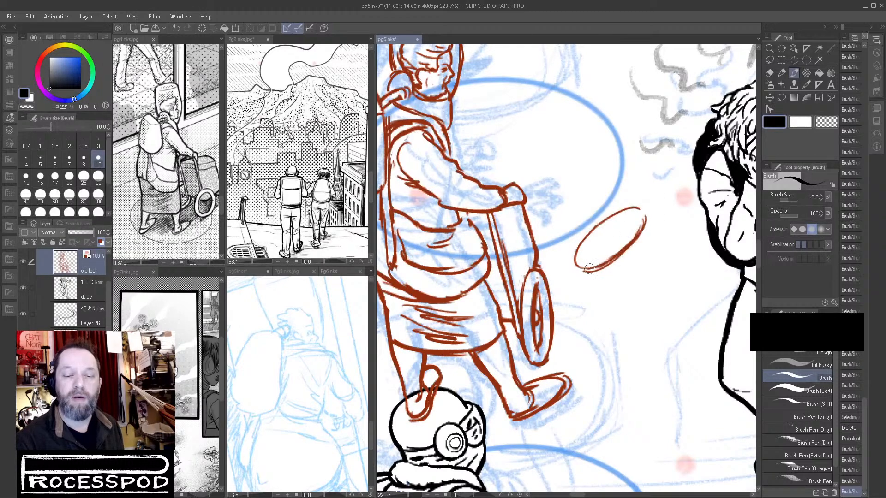
{"action": "mouse_move", "coordinate": [624, 238]}
{"action": "left_mouse_down"}
{"action": "mouse_move", "coordinate": [611, 250]}
{"action": "mouse_move", "coordinate": [634, 220]}
{"action": "left_mouse_up"}
{"action": "left_click_drag", "start_coordinate": [600, 254], "coordinate": [635, 214]}
{"action": "left_click_drag", "start_coordinate": [582, 263], "coordinate": [616, 227]}
{"action": "left_click_drag", "start_coordinate": [607, 236], "coordinate": [635, 216]}
{"action": "left_click_drag", "start_coordinate": [585, 256], "coordinate": [640, 212]}
{"action": "left_click_drag", "start_coordinate": [599, 239], "coordinate": [641, 213]}
{"action": "mouse_move", "coordinate": [577, 264]}
{"action": "left_mouse_down"}
{"action": "mouse_move", "coordinate": [588, 270]}
{"action": "mouse_move", "coordinate": [582, 258]}
{"action": "left_mouse_up"}
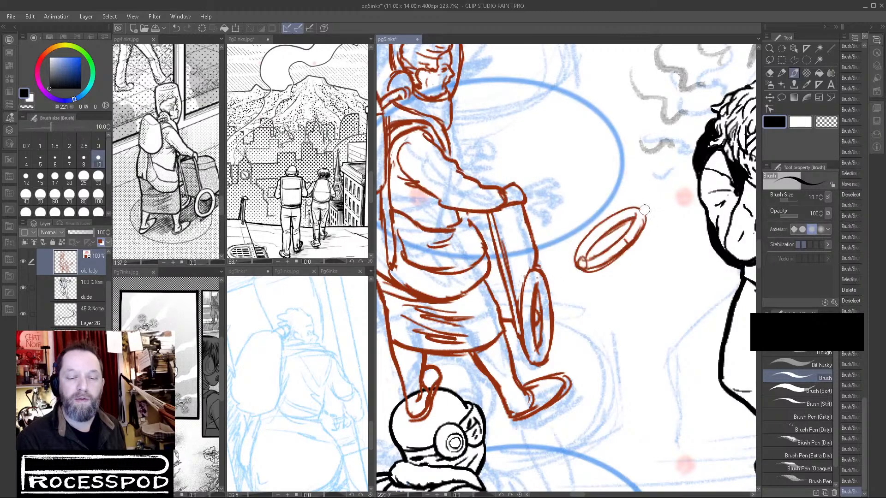
{"action": "left_click_drag", "start_coordinate": [635, 213], "coordinate": [644, 219]}
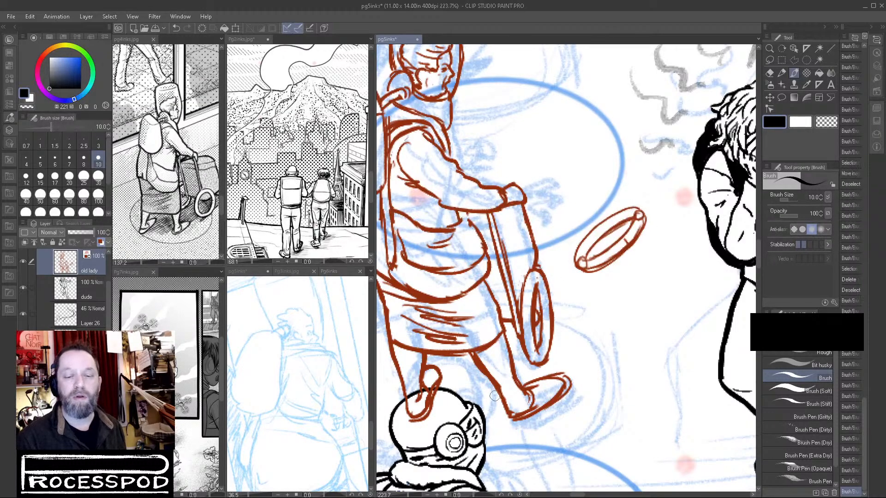
Draw the outline of a second tilted practice ellipse below the first, undoing and redrawing its upper curve.
{"action": "left_click_drag", "start_coordinate": [652, 245], "coordinate": [611, 296]}
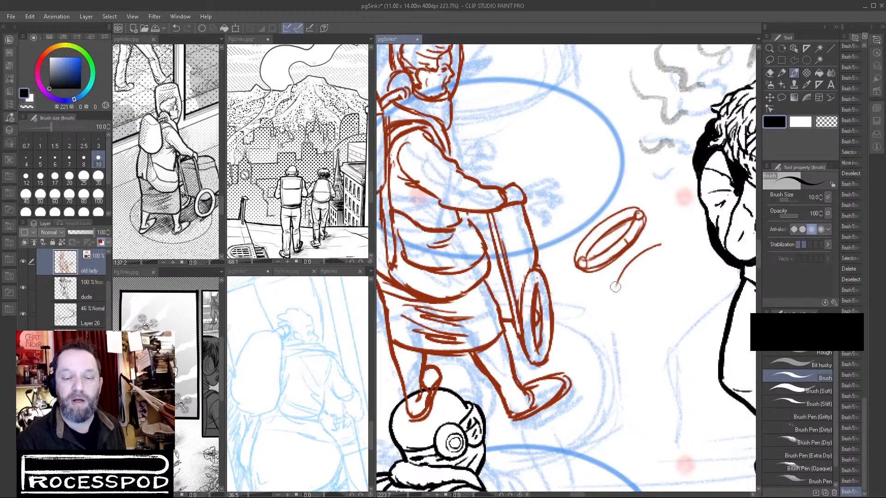
{"action": "left_click_drag", "start_coordinate": [646, 252], "coordinate": [683, 240]}
{"action": "key", "text": "ctrl+z"}
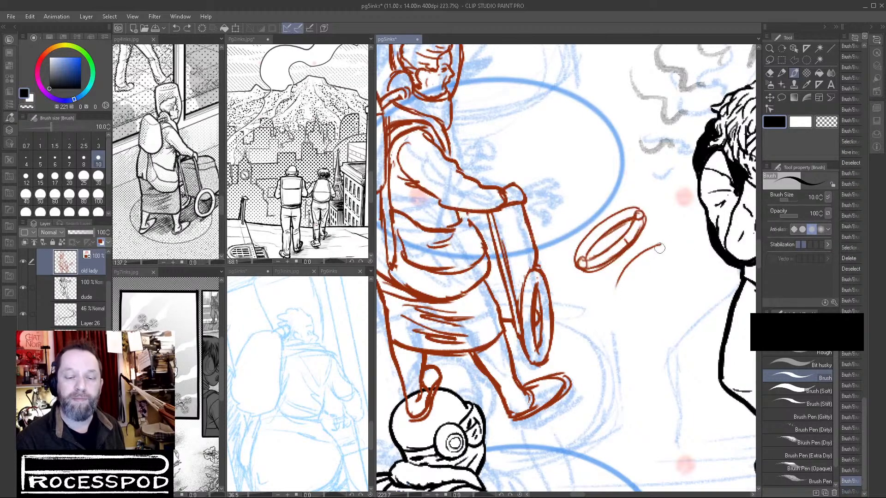
{"action": "key", "text": "ctrl+z"}
{"action": "left_click_drag", "start_coordinate": [667, 243], "coordinate": [601, 297]}
{"action": "key", "text": "ctrl+z"}
{"action": "left_click_drag", "start_coordinate": [672, 241], "coordinate": [601, 298]}
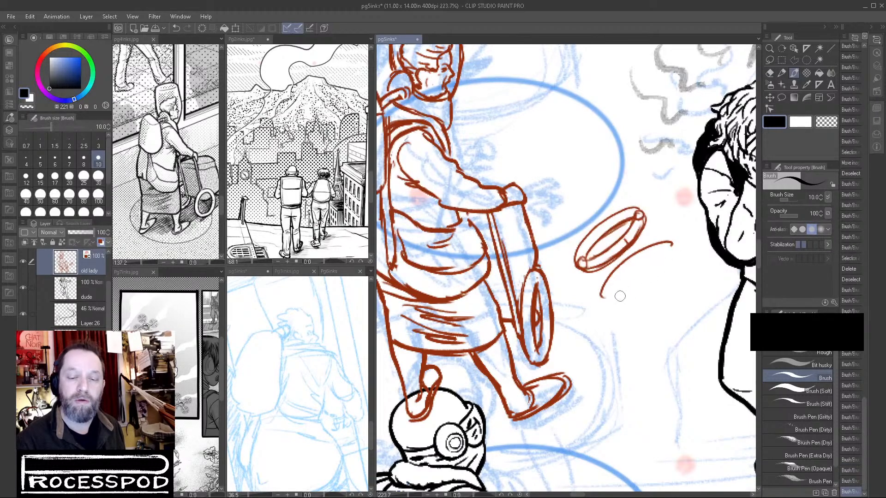
{"action": "mouse_move", "coordinate": [604, 297]}
{"action": "left_mouse_down"}
{"action": "mouse_move", "coordinate": [646, 275]}
{"action": "mouse_move", "coordinate": [673, 245]}
{"action": "left_mouse_up"}
{"action": "left_click_drag", "start_coordinate": [674, 245], "coordinate": [648, 272]}
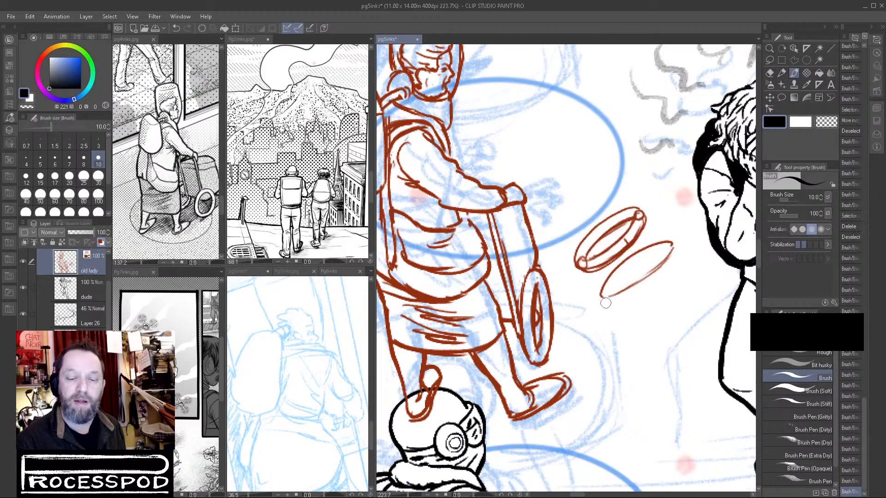
Give the second practice ellipse a thick lower edge, an inner rim with a hub, and small end circles.
{"action": "mouse_move", "coordinate": [606, 303]}
{"action": "left_mouse_down"}
{"action": "mouse_move", "coordinate": [641, 292]}
{"action": "mouse_move", "coordinate": [607, 305]}
{"action": "mouse_move", "coordinate": [687, 248]}
{"action": "mouse_move", "coordinate": [648, 284]}
{"action": "left_mouse_up"}
{"action": "mouse_move", "coordinate": [676, 253]}
{"action": "left_mouse_down"}
{"action": "mouse_move", "coordinate": [629, 298]}
{"action": "mouse_move", "coordinate": [607, 306]}
{"action": "left_mouse_up"}
{"action": "mouse_move", "coordinate": [678, 260]}
{"action": "left_mouse_down"}
{"action": "mouse_move", "coordinate": [617, 303]}
{"action": "mouse_move", "coordinate": [668, 249]}
{"action": "left_mouse_up"}
{"action": "mouse_move", "coordinate": [603, 300]}
{"action": "left_mouse_down"}
{"action": "mouse_move", "coordinate": [668, 249]}
{"action": "mouse_move", "coordinate": [629, 272]}
{"action": "left_mouse_up"}
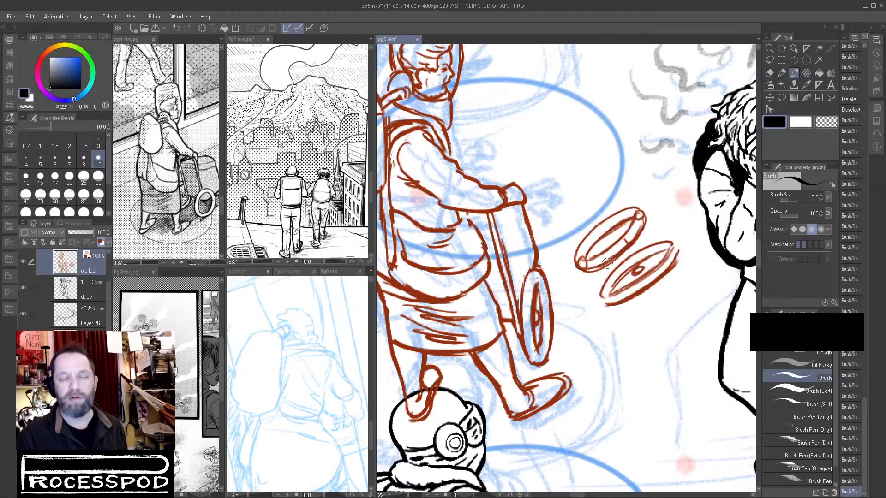
{"action": "left_click_drag", "start_coordinate": [676, 244], "coordinate": [675, 249]}
{"action": "mouse_move", "coordinate": [605, 293]}
{"action": "left_mouse_down"}
{"action": "mouse_move", "coordinate": [609, 300]}
{"action": "mouse_move", "coordinate": [603, 295]}
{"action": "left_mouse_up"}
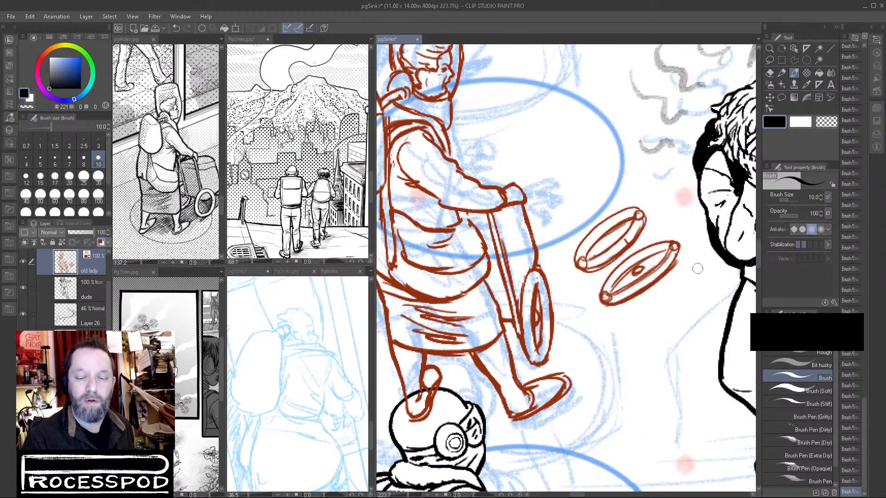
Try moving the layer and undo it, then lasso and delete both practice ellipses and clear the selection.
{"action": "left_click", "coordinate": [769, 98]}
{"action": "left_click_drag", "start_coordinate": [607, 219], "coordinate": [610, 224]}
{"action": "key", "text": "ctrl+z"}
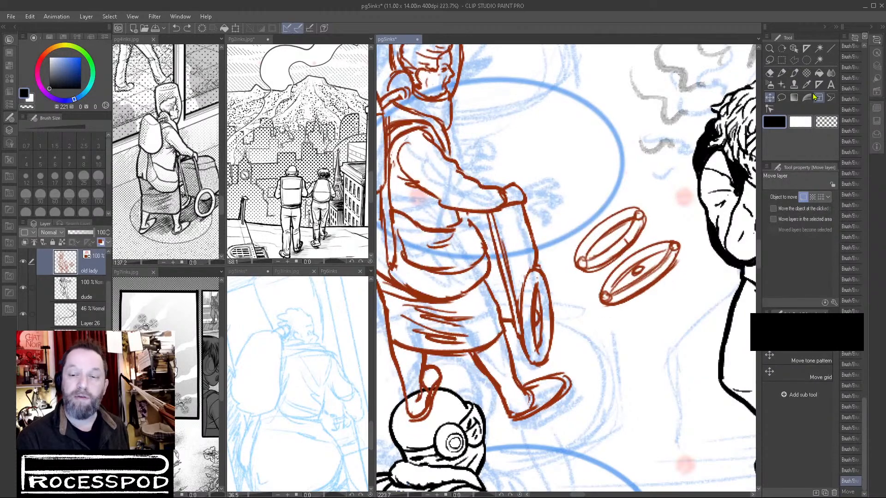
{"action": "left_click", "coordinate": [770, 60]}
{"action": "mouse_move", "coordinate": [590, 202]}
{"action": "left_mouse_down"}
{"action": "mouse_move", "coordinate": [563, 240]}
{"action": "mouse_move", "coordinate": [626, 175]}
{"action": "mouse_move", "coordinate": [582, 193]}
{"action": "left_mouse_up"}
{"action": "key", "text": "Delete"}
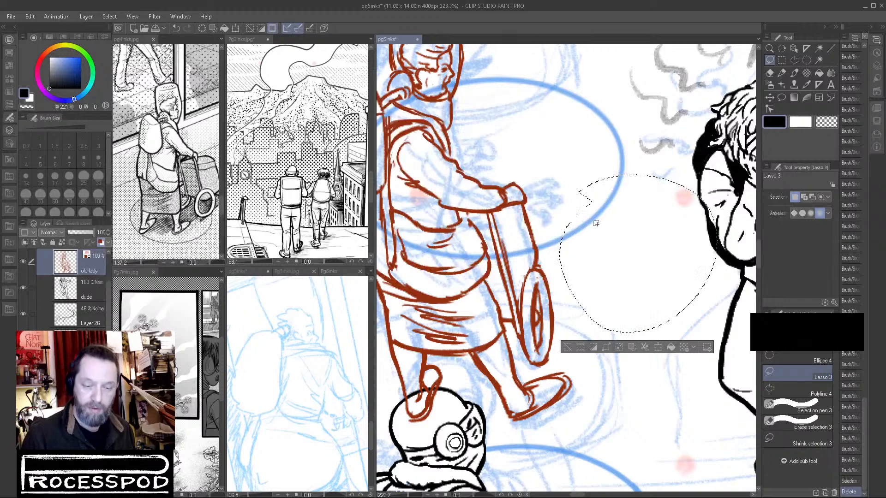
{"action": "key", "text": "ctrl+d"}
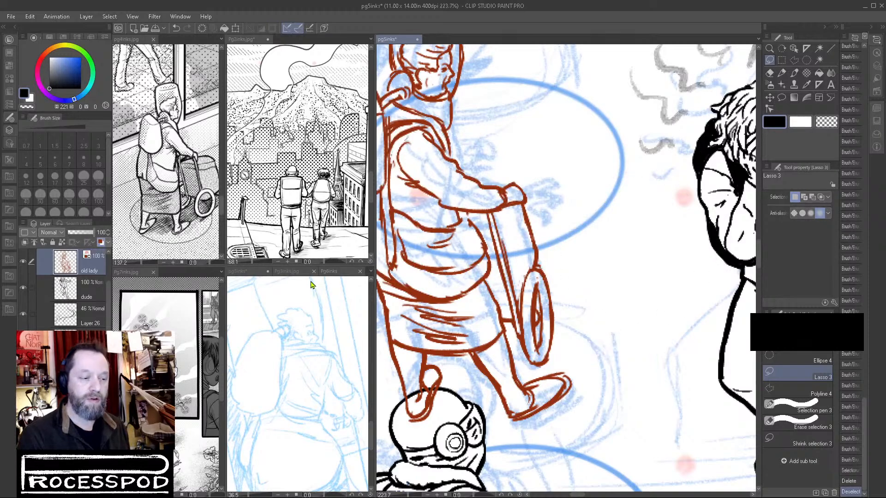
Lasso the cart's wheel, copy and paste it onto its own layer, and clear the selection.
{"action": "left_click", "coordinate": [781, 73]}
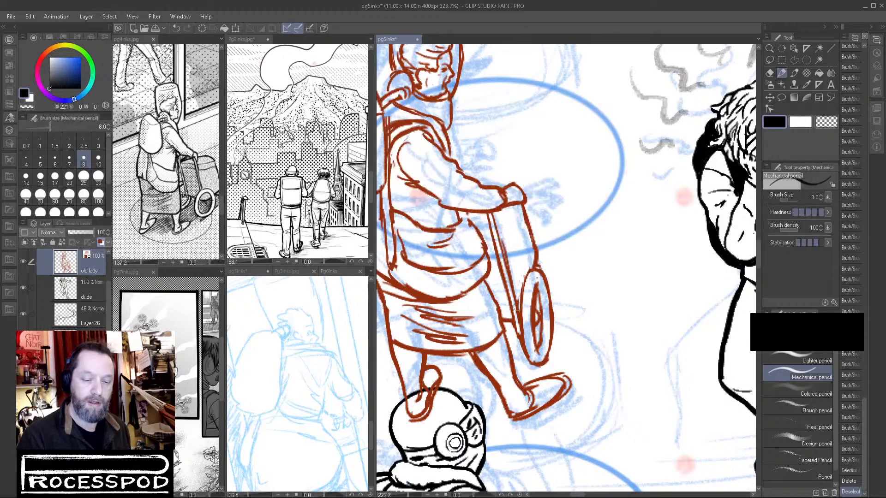
{"action": "left_click", "coordinate": [769, 60]}
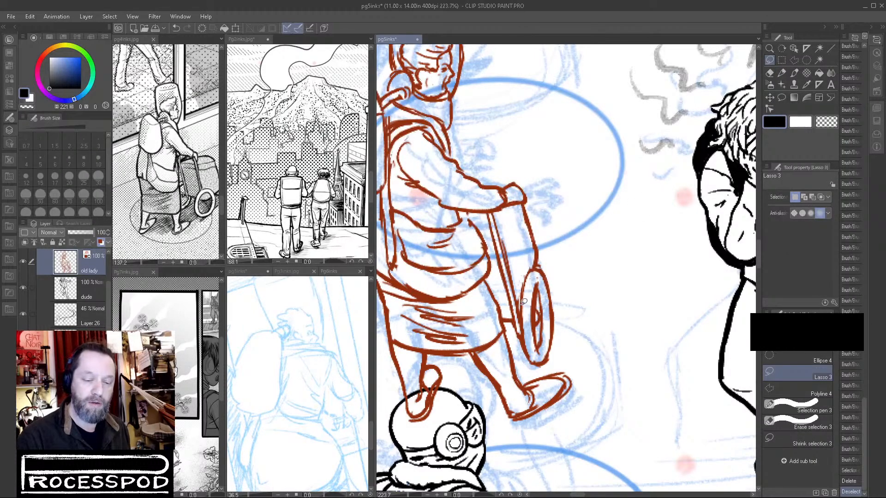
{"action": "mouse_move", "coordinate": [524, 329]}
{"action": "left_mouse_down"}
{"action": "mouse_move", "coordinate": [551, 365]}
{"action": "mouse_move", "coordinate": [547, 262]}
{"action": "mouse_move", "coordinate": [523, 305]}
{"action": "left_mouse_up"}
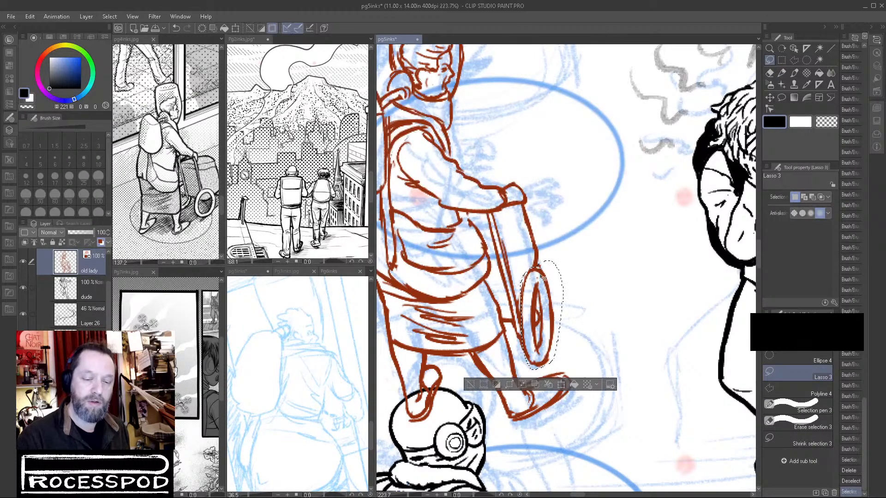
{"action": "key", "text": "ctrl+c"}
{"action": "key", "text": "ctrl+v"}
{"action": "key", "text": "ctrl+d"}
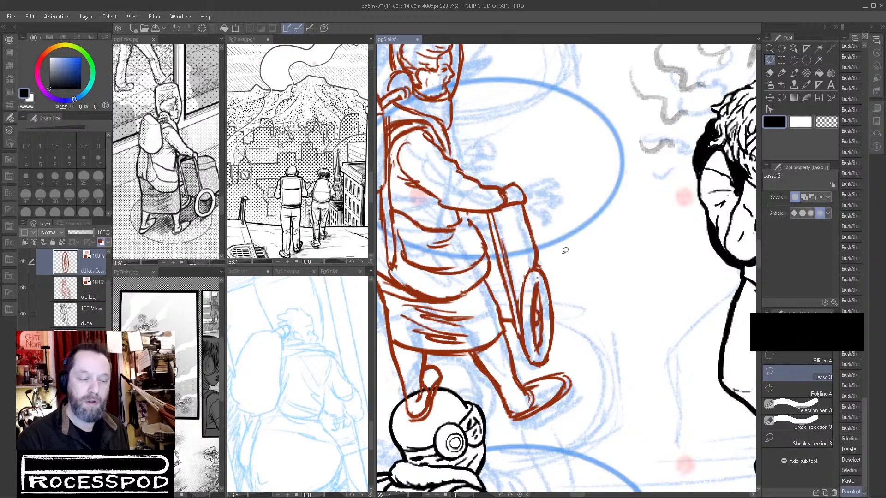
Place the wheel copy beneath the old lady layer, fade it to 42% opacity and move it behind her skirt.
{"action": "left_click_drag", "start_coordinate": [95, 263], "coordinate": [97, 300]}
{"action": "left_click", "coordinate": [78, 233]}
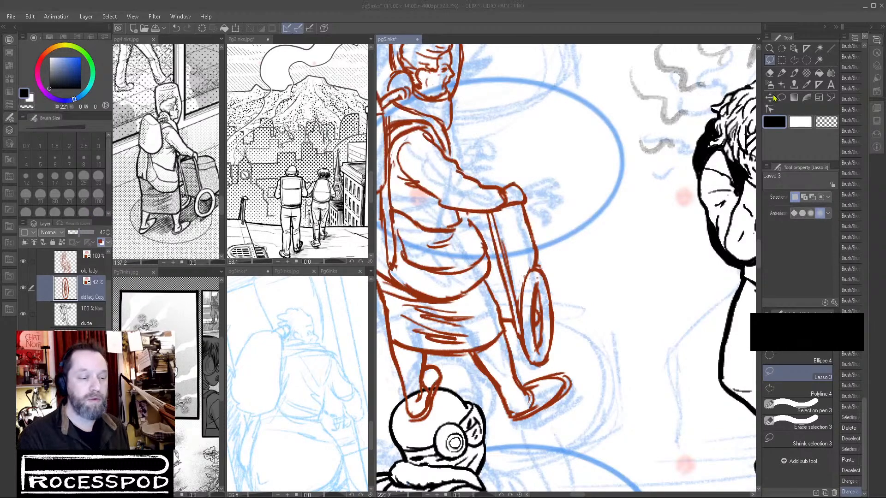
{"action": "left_click", "coordinate": [770, 97]}
{"action": "left_click_drag", "start_coordinate": [538, 351], "coordinate": [443, 346]}
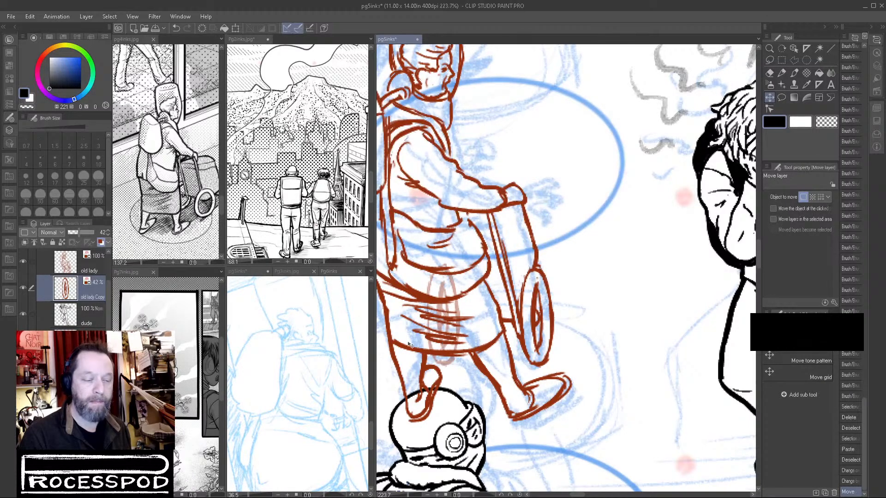
Transform the wheel copy to about 121% width with a 2.1° rotation, then shorten it slightly.
{"action": "left_click", "coordinate": [89, 272]}
{"action": "left_click", "coordinate": [782, 74]}
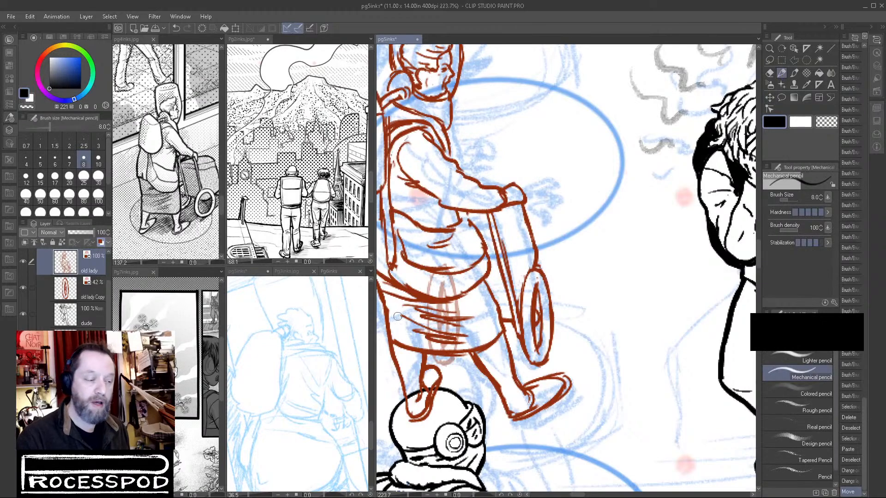
{"action": "left_click", "coordinate": [86, 289]}
{"action": "key", "text": "ctrl+t"}
{"action": "left_click_drag", "start_coordinate": [466, 317], "coordinate": [479, 300]}
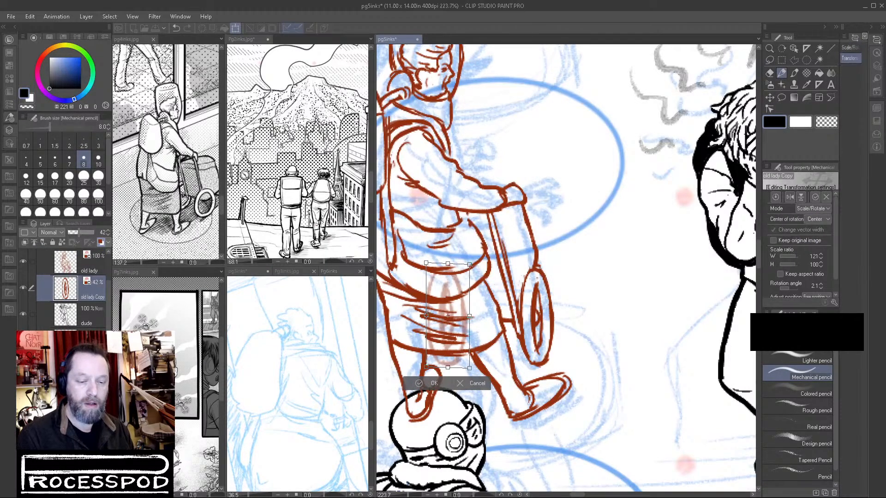
{"action": "key", "text": "Return"}
{"action": "key", "text": "ctrl+t"}
{"action": "left_click_drag", "start_coordinate": [447, 368], "coordinate": [444, 365]}
{"action": "key", "text": "Return"}
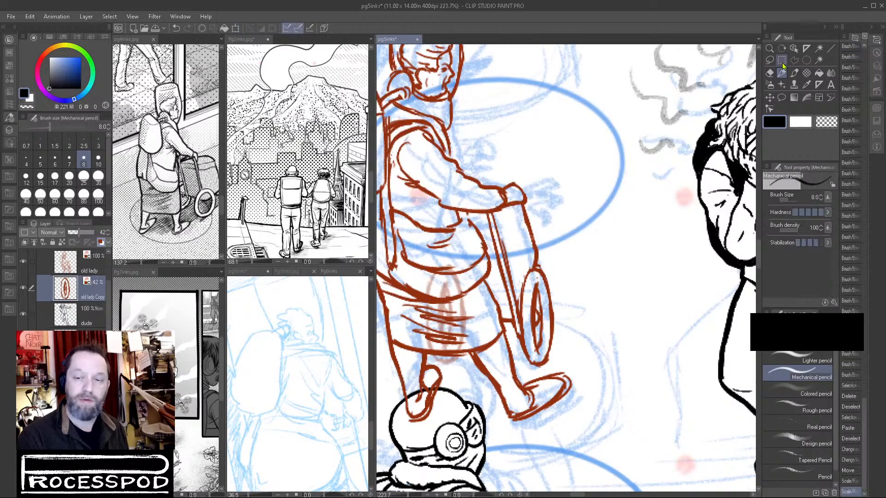
On the old lady layer, ink the bottom of the far wheel below the skirt hem, cleaning it with transparent brush strokes.
{"action": "left_click", "coordinate": [83, 265]}
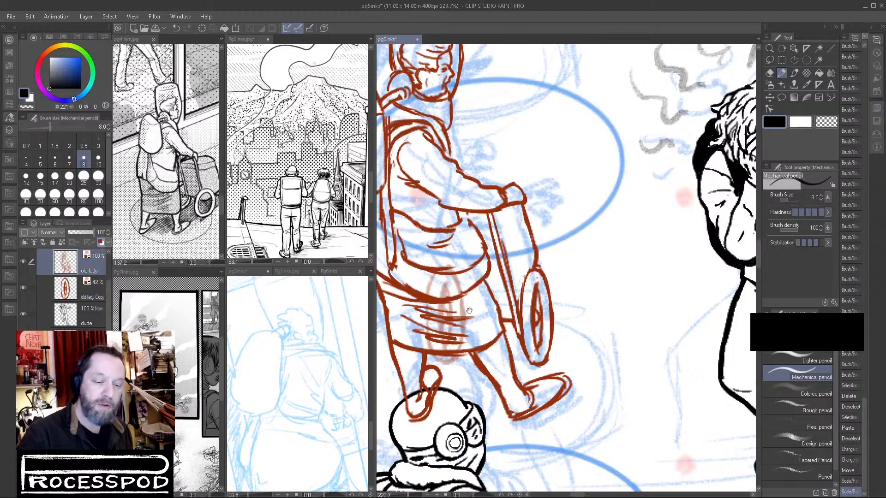
{"action": "scroll", "coordinate": [438, 343], "scroll_direction": "up", "scroll_amount": 3}
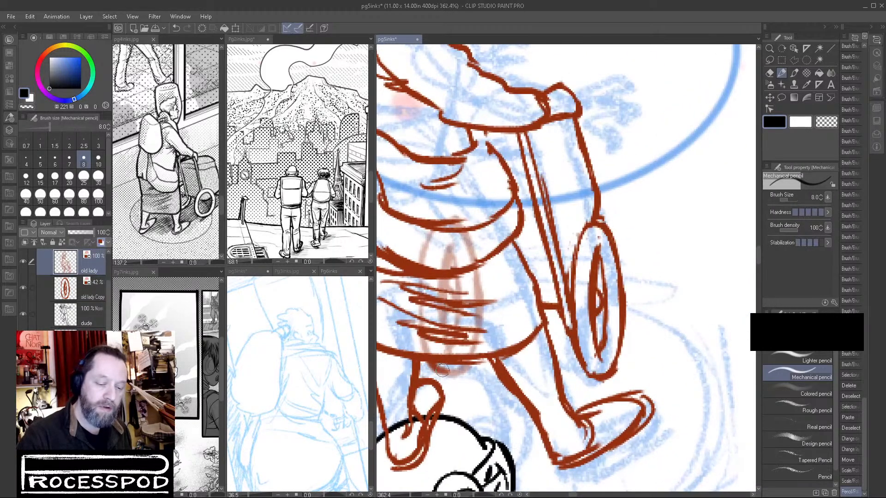
{"action": "left_click", "coordinate": [794, 73]}
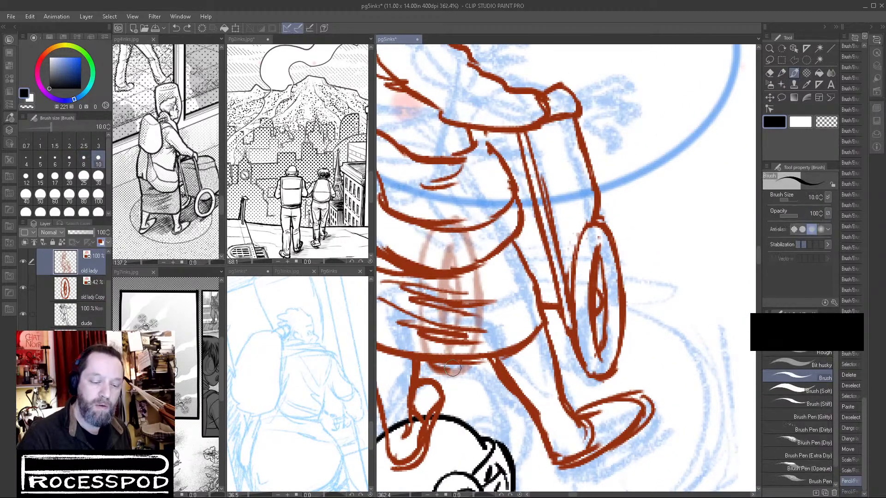
{"action": "left_click_drag", "start_coordinate": [460, 368], "coordinate": [467, 362]}
{"action": "left_click", "coordinate": [826, 122]}
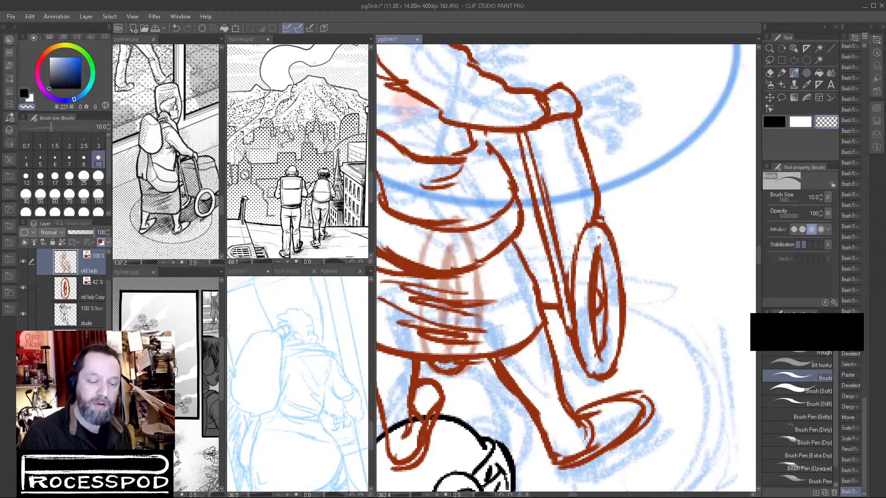
{"action": "left_click_drag", "start_coordinate": [473, 363], "coordinate": [454, 373]}
{"action": "left_click", "coordinate": [774, 122]}
{"action": "left_click_drag", "start_coordinate": [470, 362], "coordinate": [460, 370]}
Hide the faded wheel copy and touch up the front of the old lady's neck and collar with the Brush.
{"action": "left_click_drag", "start_coordinate": [601, 346], "coordinate": [445, 103]}
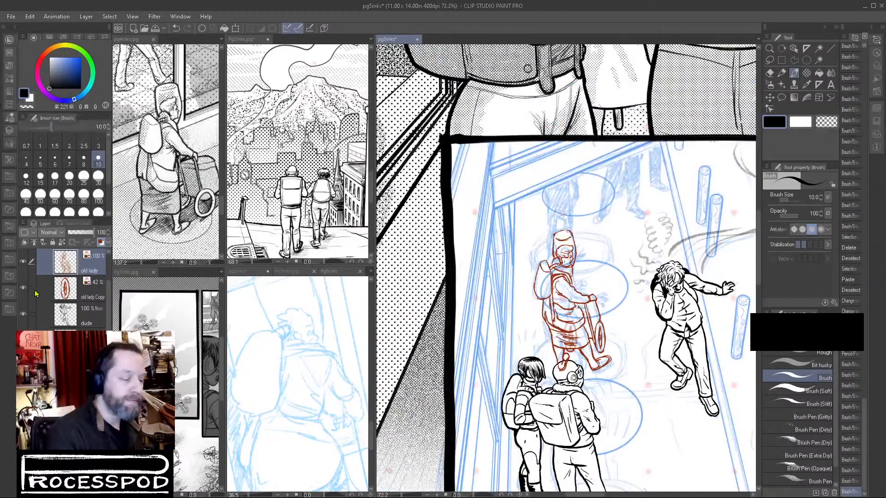
{"action": "scroll", "coordinate": [587, 284], "scroll_direction": "up", "scroll_amount": 5}
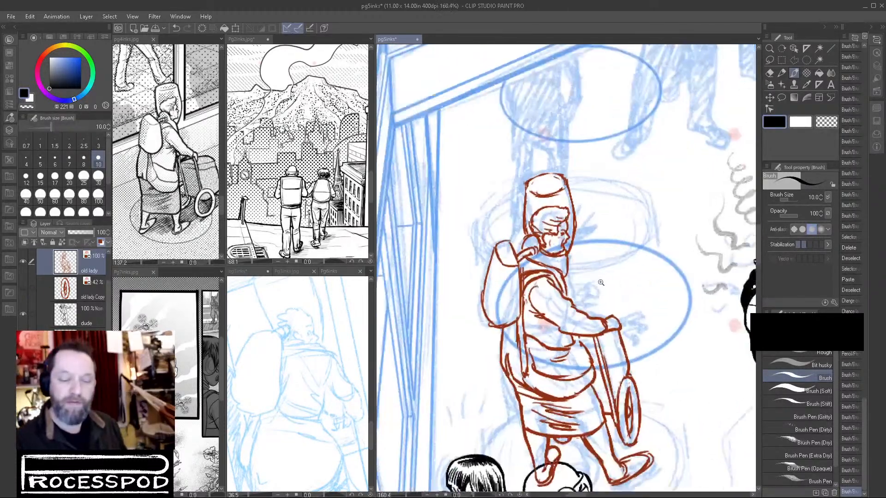
{"action": "mouse_move", "coordinate": [565, 279]}
{"action": "left_mouse_down"}
{"action": "mouse_move", "coordinate": [561, 274]}
{"action": "mouse_move", "coordinate": [572, 300]}
{"action": "left_mouse_up"}
{"action": "scroll", "coordinate": [651, 299], "scroll_direction": "down", "scroll_amount": 4}
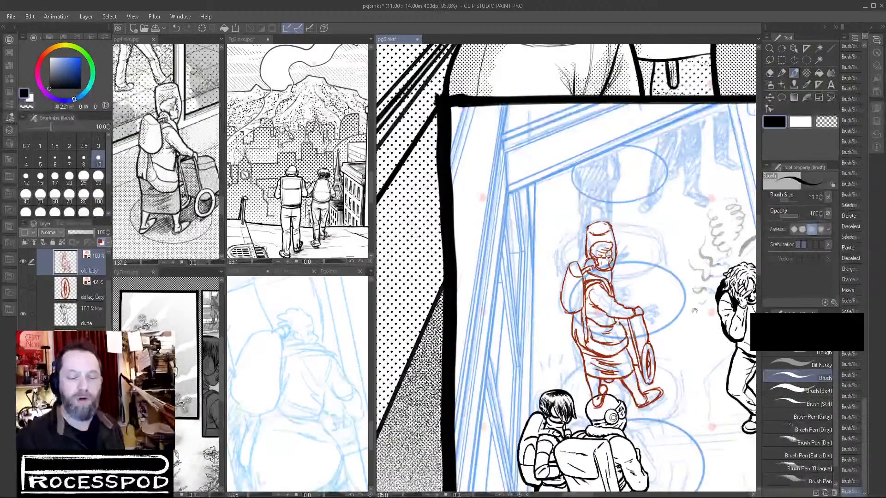
Lasso the old lady's head and helmet, cut and paste them onto a separate layer, and clear the selection.
{"action": "left_click", "coordinate": [769, 60]}
{"action": "scroll", "coordinate": [634, 243], "scroll_direction": "up", "scroll_amount": 4}
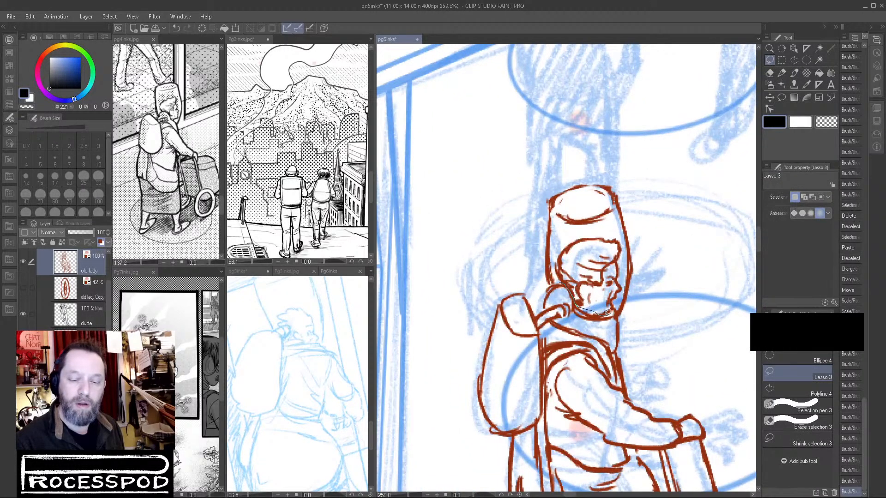
{"action": "mouse_move", "coordinate": [635, 310]}
{"action": "left_mouse_down"}
{"action": "mouse_move", "coordinate": [661, 190]}
{"action": "mouse_move", "coordinate": [531, 171]}
{"action": "mouse_move", "coordinate": [532, 265]}
{"action": "mouse_move", "coordinate": [558, 281]}
{"action": "left_mouse_up"}
{"action": "key", "text": "ctrl+x"}
{"action": "key", "text": "ctrl+v"}
{"action": "key", "text": "ctrl+d"}
{"action": "scroll", "coordinate": [643, 291], "scroll_direction": "down", "scroll_amount": 3}
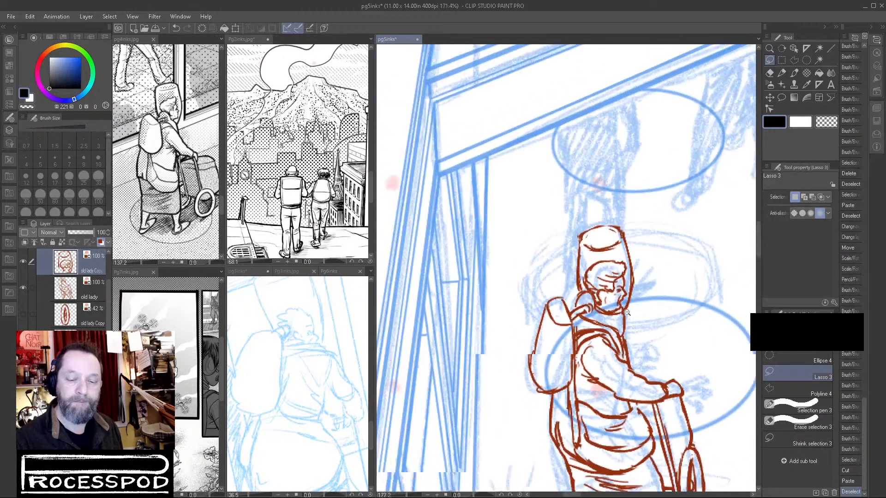
Transform the pasted head and helmet to 117% width and 109% height with a -4.9° rotation, fitting them onto the body.
{"action": "key", "text": "ctrl+t"}
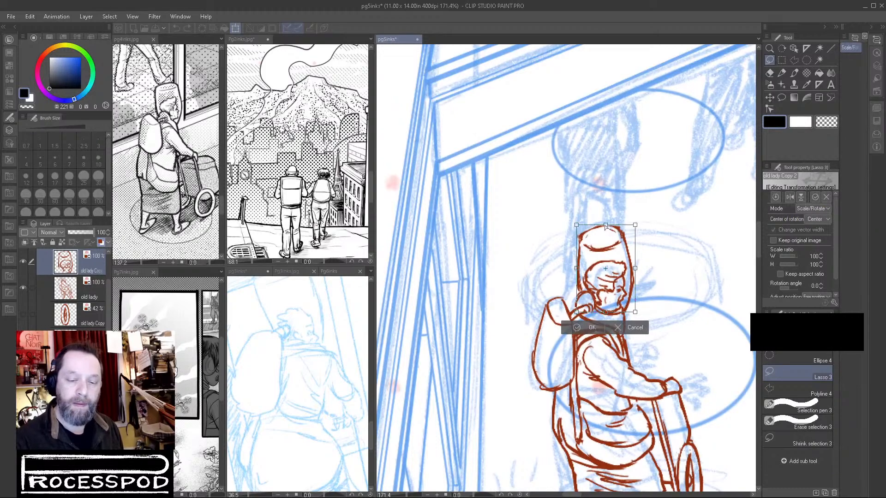
{"action": "left_click_drag", "start_coordinate": [635, 226], "coordinate": [588, 229]}
{"action": "key", "text": "space"}
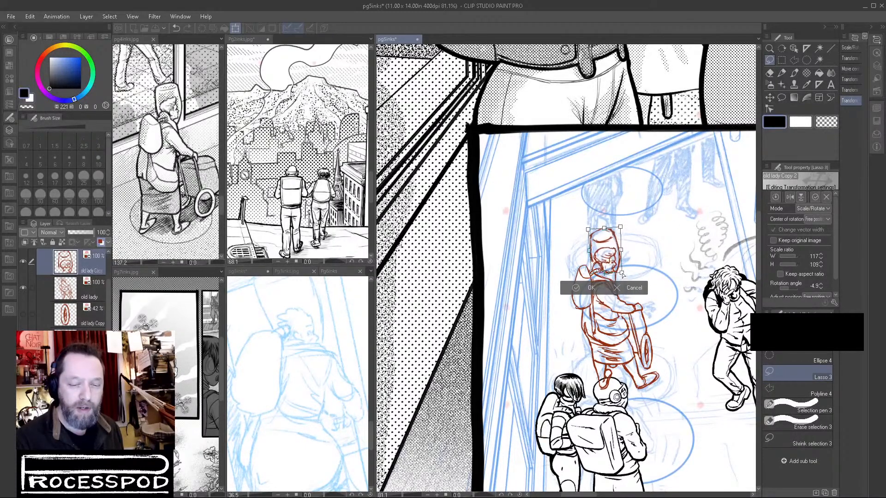
{"action": "left_click_drag", "start_coordinate": [624, 275], "coordinate": [625, 271]}
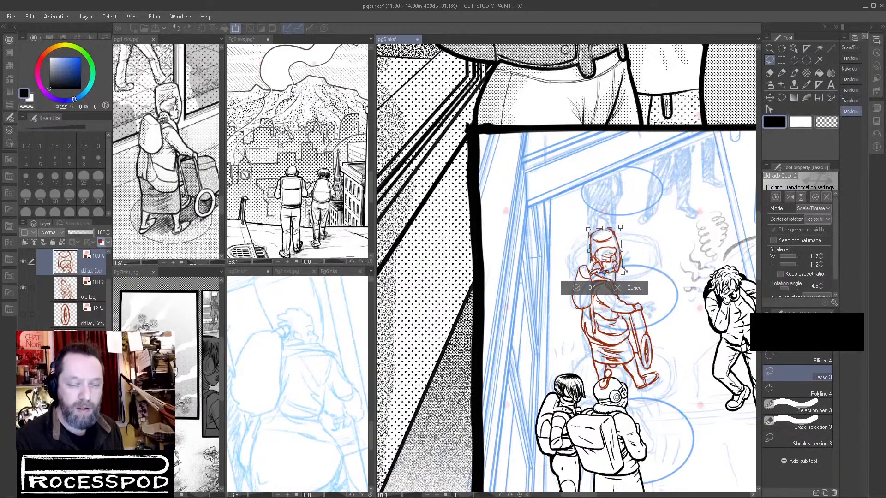
{"action": "key", "text": "Return"}
On the old lady layer, erase the leftover chin and neck lines beneath the face with transparent Brush strokes.
{"action": "scroll", "coordinate": [613, 281], "scroll_direction": "up", "scroll_amount": 5}
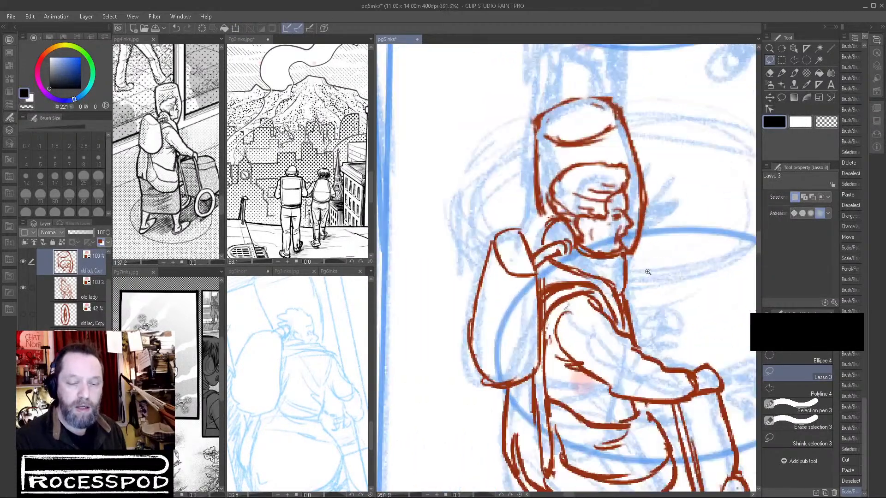
{"action": "left_click", "coordinate": [77, 296]}
{"action": "left_click", "coordinate": [794, 72]}
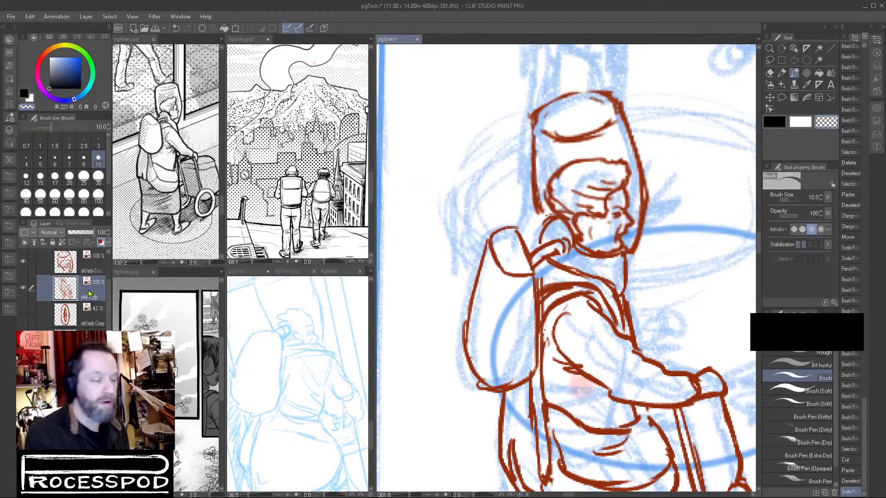
{"action": "left_click_drag", "start_coordinate": [589, 258], "coordinate": [628, 265]}
Redraw the neck, the front of the collar and the lower edge of the helmet with the Brush.
{"action": "key", "text": "c"}
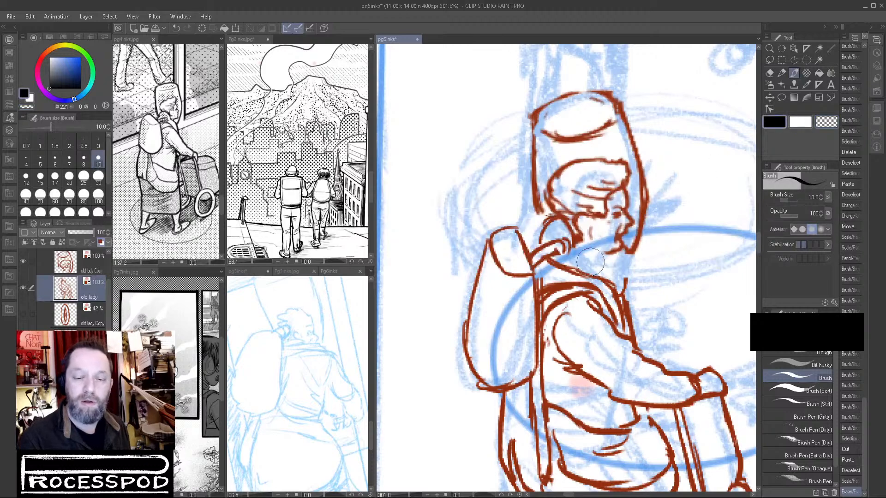
{"action": "left_click", "coordinate": [806, 85]}
{"action": "left_click", "coordinate": [794, 73]}
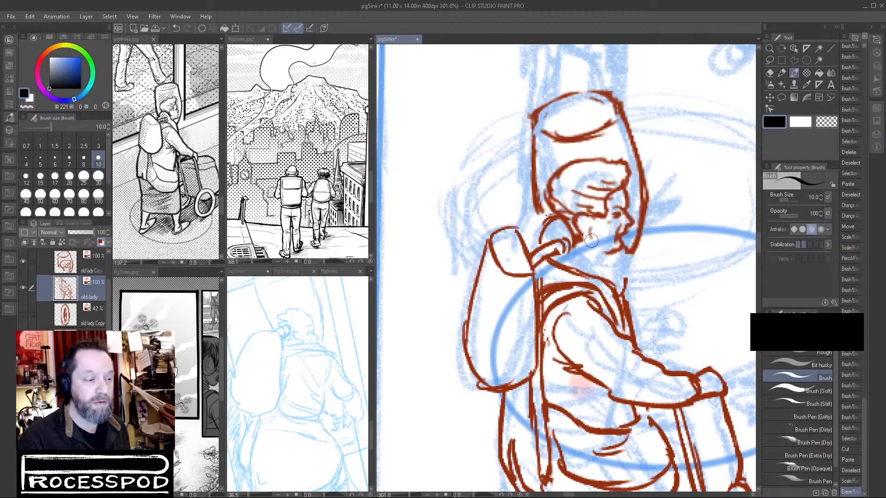
{"action": "mouse_move", "coordinate": [561, 218]}
{"action": "left_mouse_down"}
{"action": "mouse_move", "coordinate": [582, 253]}
{"action": "mouse_move", "coordinate": [574, 226]}
{"action": "mouse_move", "coordinate": [593, 249]}
{"action": "mouse_move", "coordinate": [582, 251]}
{"action": "mouse_move", "coordinate": [598, 261]}
{"action": "mouse_move", "coordinate": [587, 257]}
{"action": "mouse_move", "coordinate": [622, 279]}
{"action": "mouse_move", "coordinate": [617, 272]}
{"action": "mouse_move", "coordinate": [630, 314]}
{"action": "left_mouse_up"}
{"action": "left_click_drag", "start_coordinate": [623, 277], "coordinate": [639, 224]}
{"action": "mouse_move", "coordinate": [606, 260]}
{"action": "left_mouse_down"}
{"action": "mouse_move", "coordinate": [623, 246]}
{"action": "mouse_move", "coordinate": [612, 234]}
{"action": "mouse_move", "coordinate": [626, 259]}
{"action": "mouse_move", "coordinate": [607, 250]}
{"action": "left_mouse_up"}
On the pasted head layer, extend the back edge of the helmet down to the backpack straps.
{"action": "key", "text": "c"}
{"action": "left_click", "coordinate": [90, 270]}
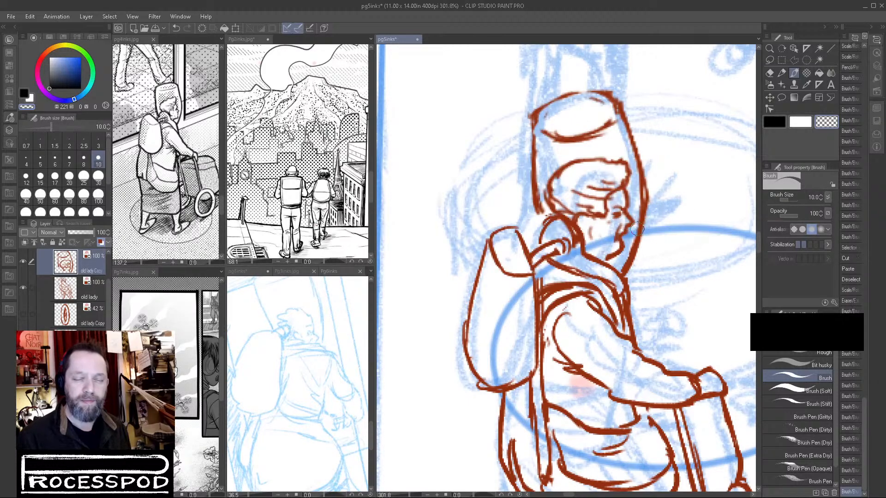
{"action": "left_click", "coordinate": [773, 120]}
{"action": "mouse_move", "coordinate": [540, 212]}
{"action": "left_mouse_down"}
{"action": "mouse_move", "coordinate": [536, 243]}
{"action": "mouse_move", "coordinate": [523, 243]}
{"action": "mouse_move", "coordinate": [537, 230]}
{"action": "left_mouse_up"}
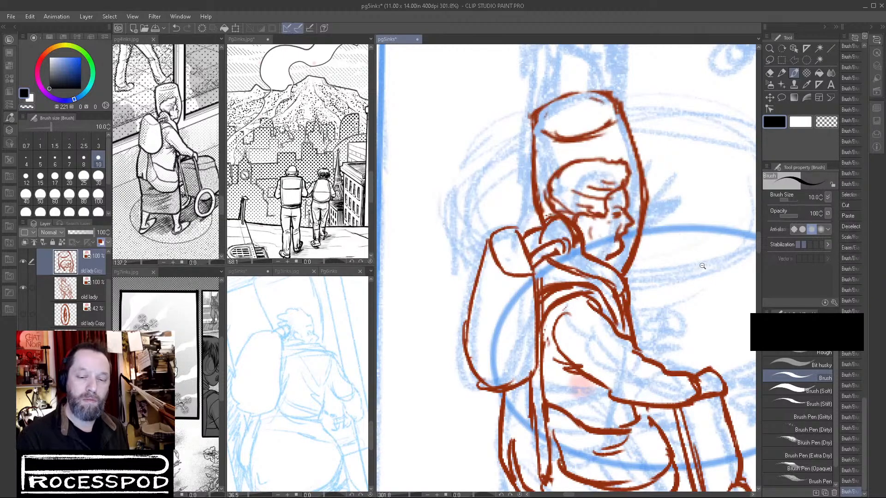
Redraw the old lady's hand and fingers gripping the cart handle.
{"action": "left_click_drag", "start_coordinate": [704, 267], "coordinate": [683, 392]}
{"action": "scroll", "coordinate": [721, 402], "scroll_direction": "up", "scroll_amount": 5}
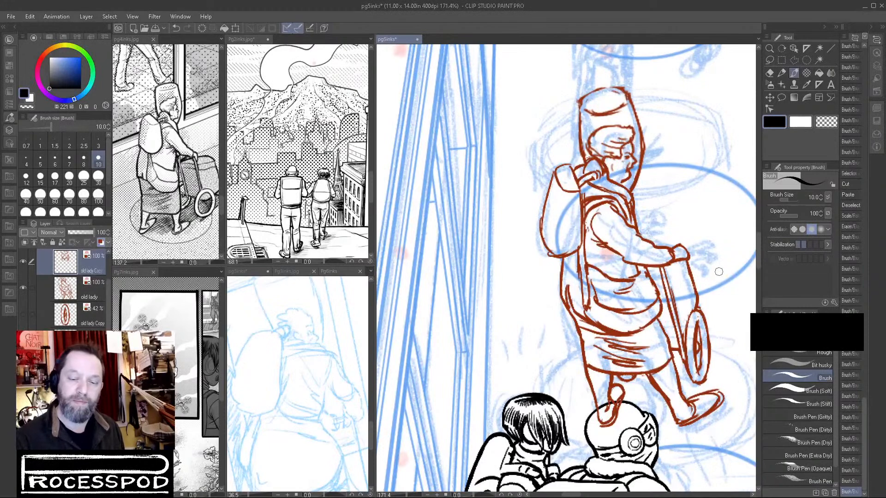
{"action": "scroll", "coordinate": [662, 259], "scroll_direction": "up", "scroll_amount": 5}
{"action": "mouse_move", "coordinate": [699, 221]}
{"action": "left_mouse_down"}
{"action": "mouse_move", "coordinate": [722, 212]}
{"action": "mouse_move", "coordinate": [738, 221]}
{"action": "mouse_move", "coordinate": [738, 238]}
{"action": "mouse_move", "coordinate": [727, 236]}
{"action": "mouse_move", "coordinate": [733, 258]}
{"action": "left_mouse_up"}
{"action": "left_click_drag", "start_coordinate": [724, 250], "coordinate": [735, 256]}
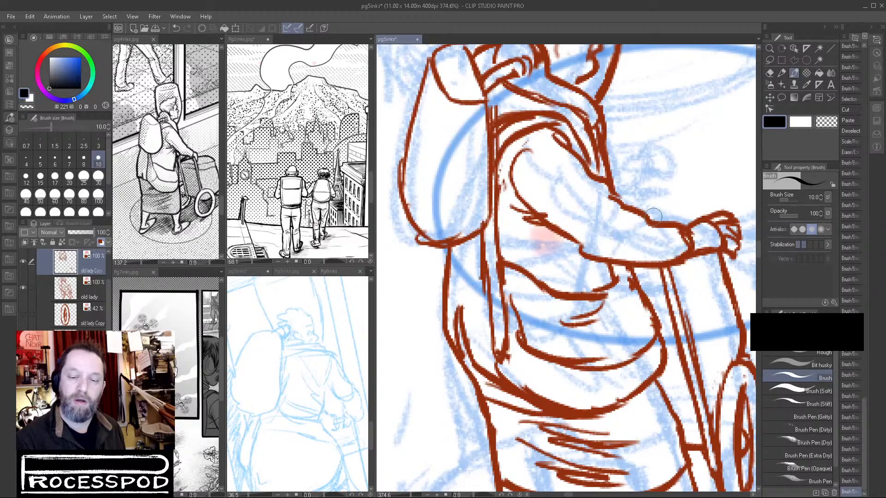
Add folds along the forearm sleeve's upper edge and refine the cuff and the cart handle lines below the hand.
{"action": "left_click_drag", "start_coordinate": [637, 208], "coordinate": [666, 223]}
{"action": "left_click_drag", "start_coordinate": [730, 300], "coordinate": [719, 302]}
{"action": "scroll", "coordinate": [712, 265], "scroll_direction": "up", "scroll_amount": 4}
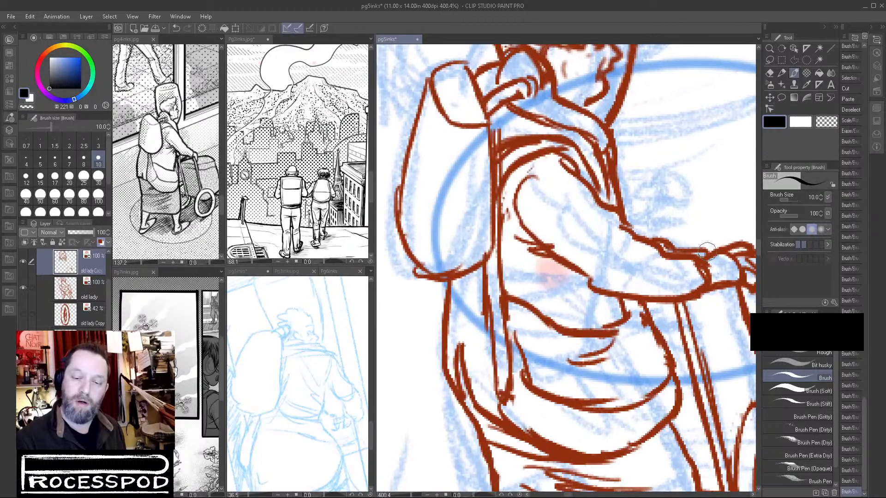
{"action": "left_click_drag", "start_coordinate": [678, 250], "coordinate": [704, 253]}
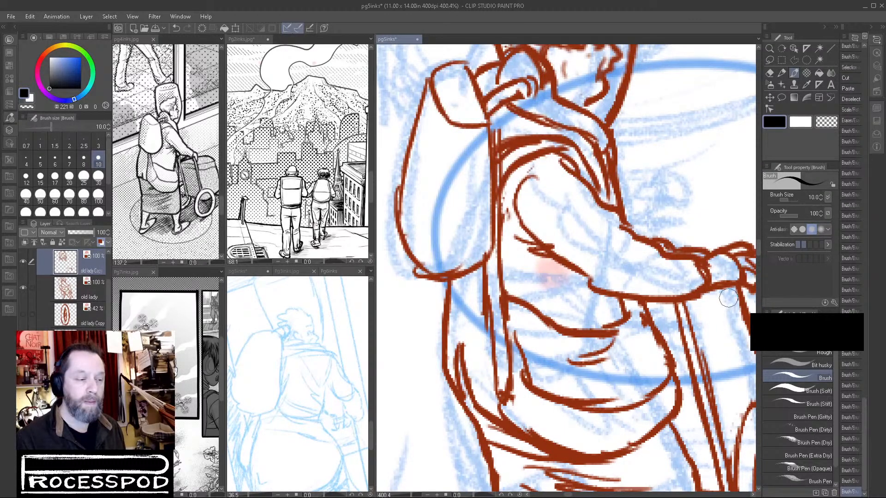
{"action": "mouse_move", "coordinate": [738, 287]}
{"action": "left_mouse_down"}
{"action": "mouse_move", "coordinate": [698, 356]}
{"action": "mouse_move", "coordinate": [711, 309]}
{"action": "mouse_move", "coordinate": [697, 327]}
{"action": "mouse_move", "coordinate": [663, 332]}
{"action": "mouse_move", "coordinate": [691, 359]}
{"action": "mouse_move", "coordinate": [629, 313]}
{"action": "left_mouse_up"}
{"action": "left_click_drag", "start_coordinate": [614, 261], "coordinate": [605, 270]}
Delete the hidden faded layer holding the wheel copy.
{"action": "left_click_drag", "start_coordinate": [655, 329], "coordinate": [564, 419]}
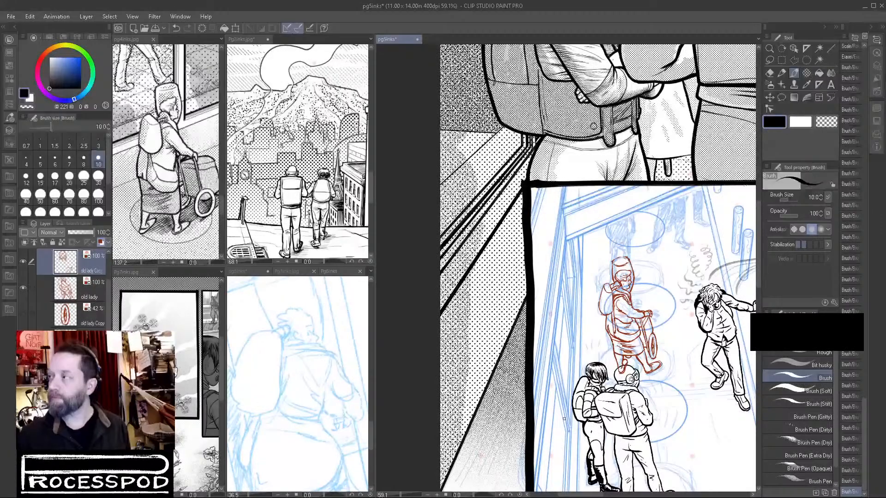
{"action": "left_click", "coordinate": [92, 291], "text": "shift"}
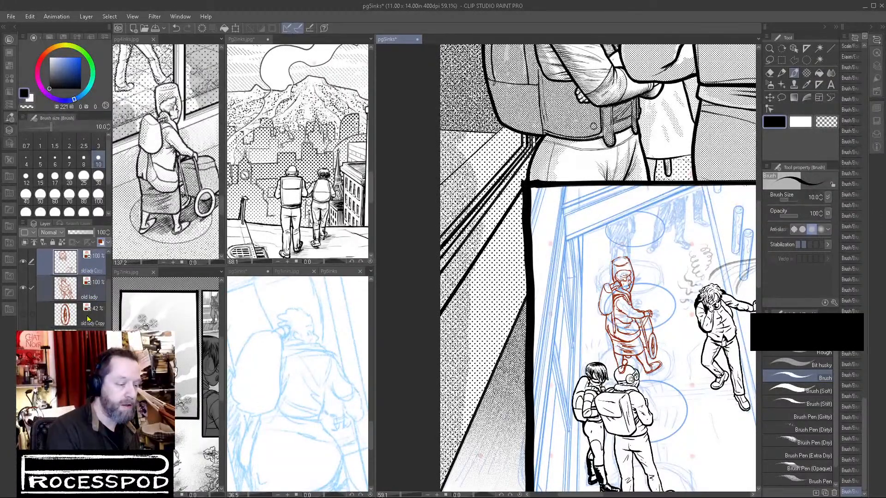
{"action": "left_click", "coordinate": [87, 316]}
{"action": "key", "text": "Delete"}
Turn off the red layer color on both the pasted head layer and the old lady layer.
{"action": "left_click", "coordinate": [93, 267]}
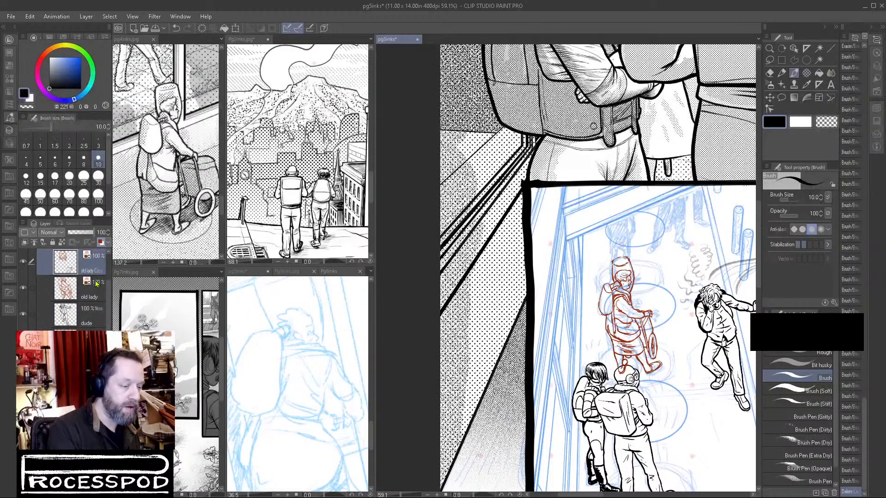
{"action": "left_click", "coordinate": [101, 243]}
{"action": "left_click", "coordinate": [90, 290]}
{"action": "left_click", "coordinate": [101, 243]}
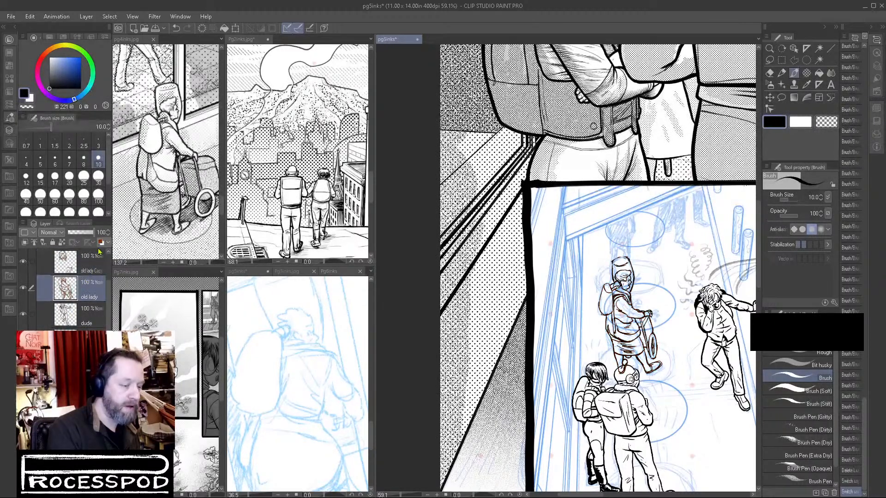
Merge the two old lady layers and move the result, set to blue layer color, down the layer stack.
{"action": "left_click", "coordinate": [92, 265], "text": "shift"}
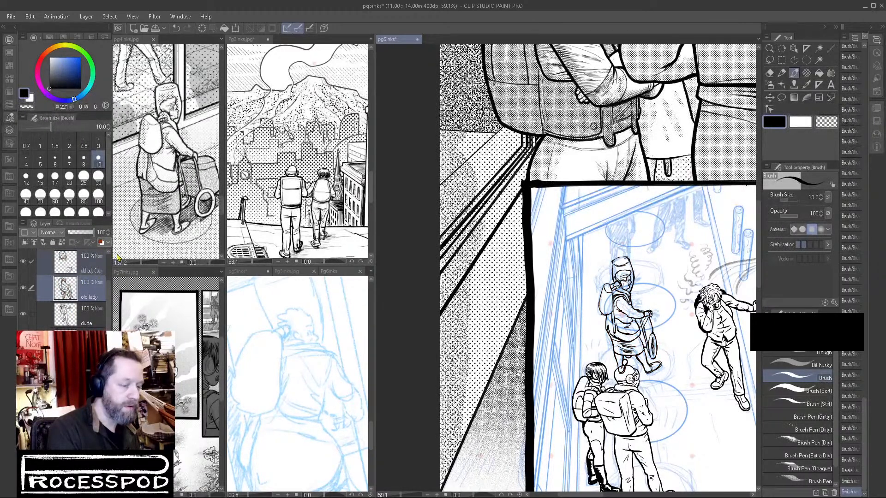
{"action": "key", "text": "shift+alt+e"}
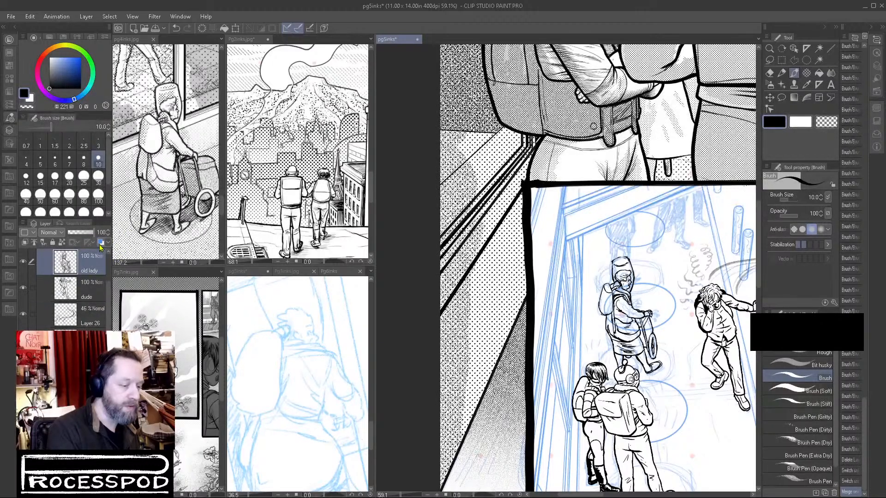
{"action": "left_click", "coordinate": [101, 243]}
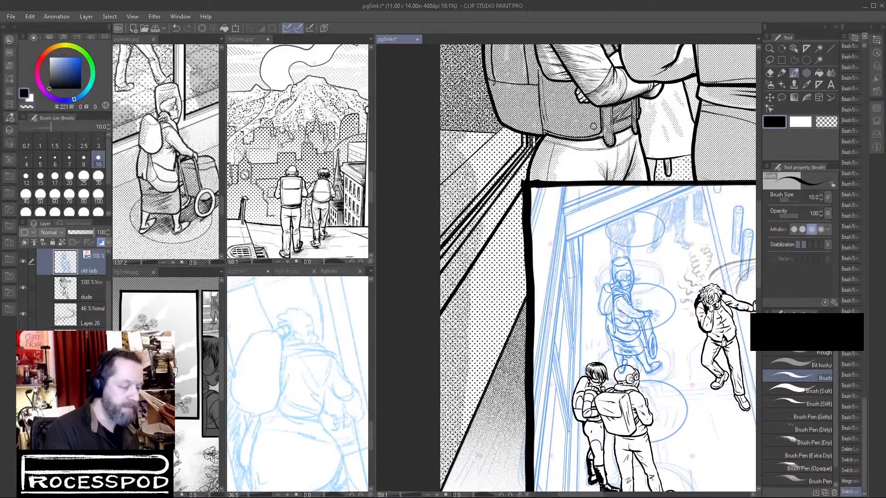
{"action": "left_click_drag", "start_coordinate": [90, 263], "coordinate": [90, 354]}
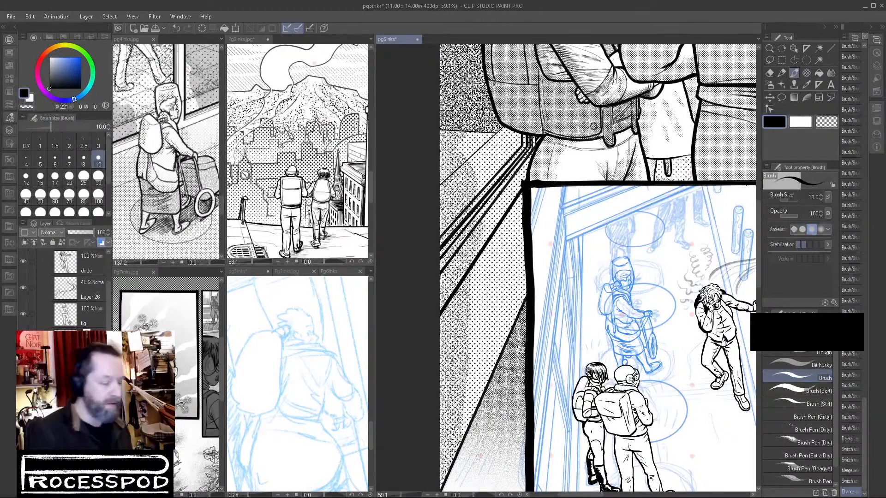
Create and name a new raster layer for the old lady's final black inks.
{"action": "key", "text": "ctrl+shift+n"}
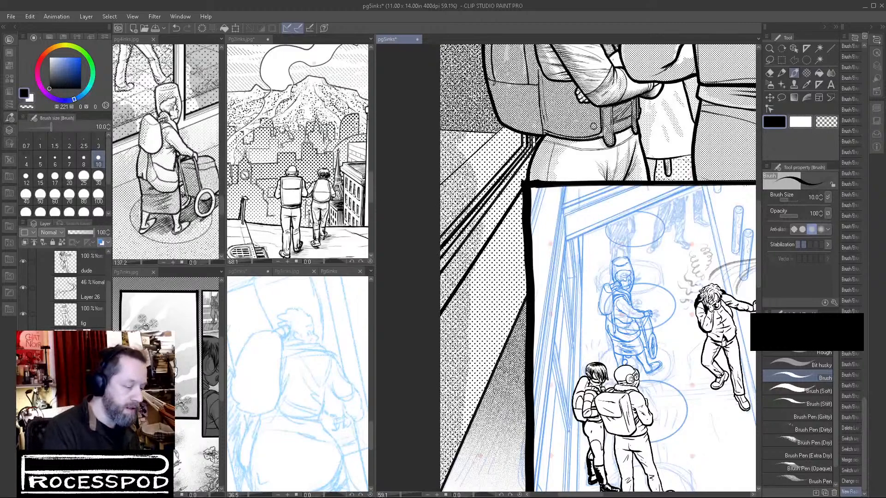
{"action": "left_click", "coordinate": [790, 74]}
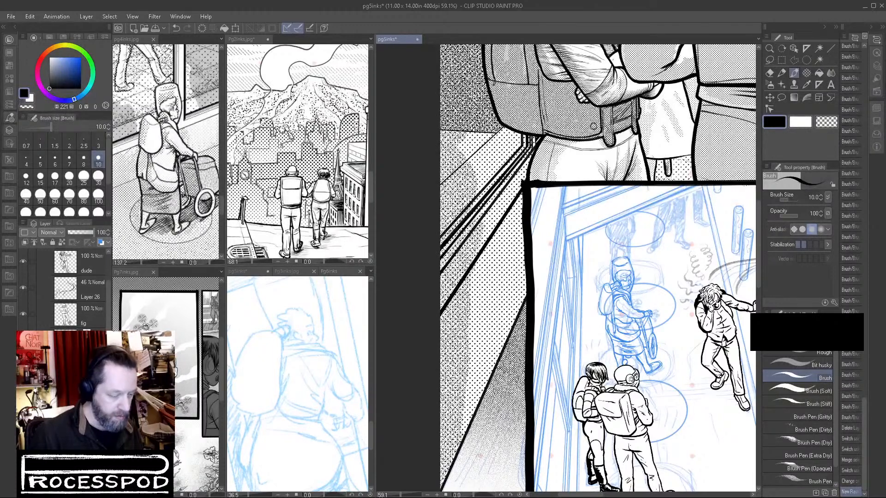
{"action": "key", "text": "Return"}
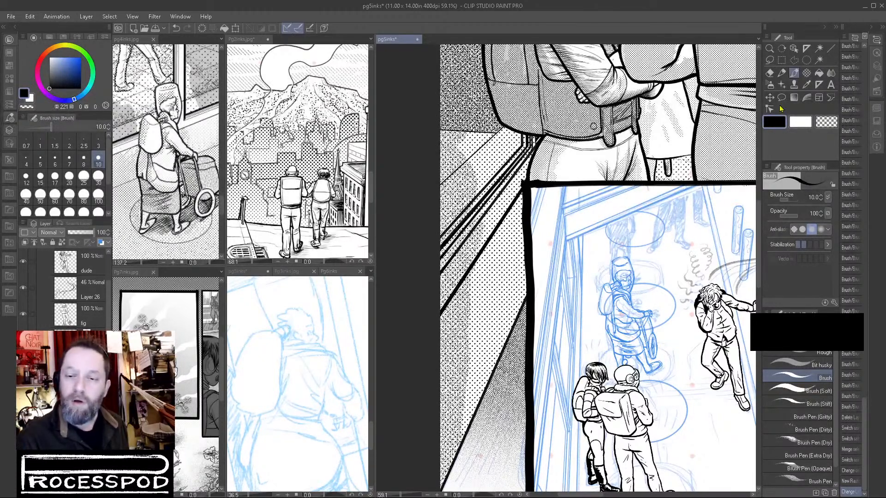
{"action": "left_click_drag", "start_coordinate": [619, 293], "coordinate": [671, 267]}
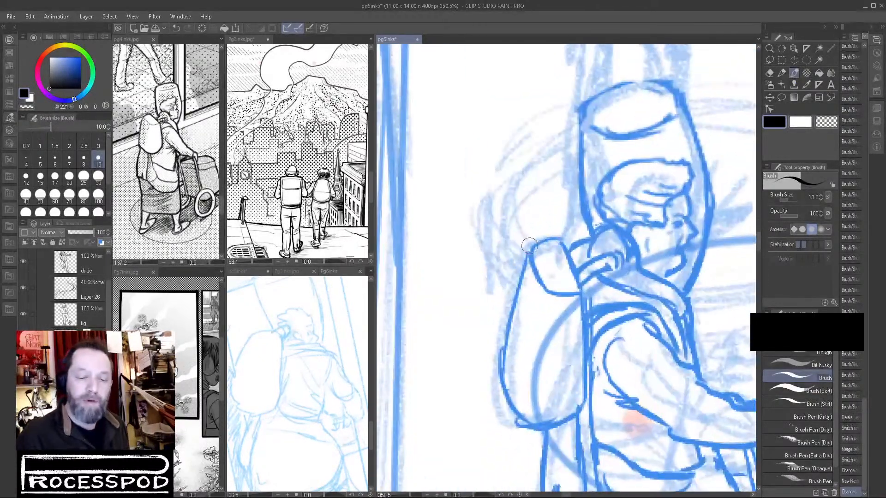
{"action": "mouse_move", "coordinate": [559, 240]}
{"action": "left_mouse_down"}
{"action": "mouse_move", "coordinate": [526, 252]}
{"action": "mouse_move", "coordinate": [498, 368]}
{"action": "mouse_move", "coordinate": [510, 408]}
{"action": "mouse_move", "coordinate": [540, 431]}
{"action": "mouse_move", "coordinate": [552, 238]}
{"action": "mouse_move", "coordinate": [536, 242]}
{"action": "mouse_move", "coordinate": [508, 290]}
{"action": "mouse_move", "coordinate": [493, 353]}
{"action": "mouse_move", "coordinate": [497, 396]}
{"action": "left_mouse_up"}
{"action": "key", "text": "ctrl+z"}
{"action": "key", "text": "ctrl+z"}
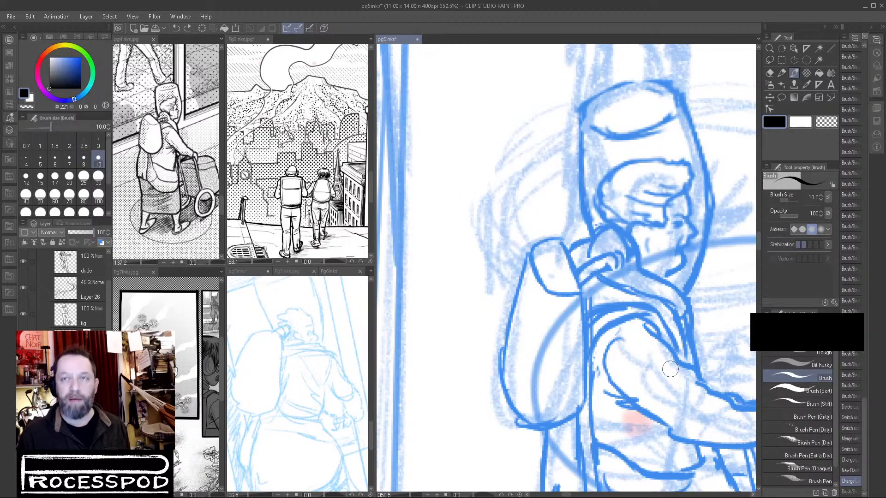
{"action": "mouse_move", "coordinate": [532, 249]}
{"action": "left_mouse_down"}
{"action": "mouse_move", "coordinate": [508, 313]}
{"action": "mouse_move", "coordinate": [507, 383]}
{"action": "left_mouse_up"}
{"action": "mouse_move", "coordinate": [559, 242]}
{"action": "left_mouse_down"}
{"action": "mouse_move", "coordinate": [584, 330]}
{"action": "mouse_move", "coordinate": [579, 409]}
{"action": "left_mouse_up"}
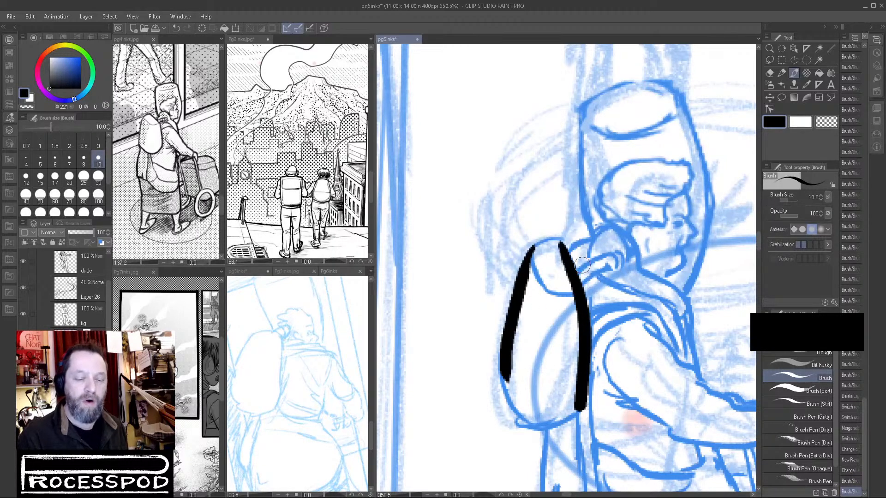
{"action": "key", "text": "ctrl+z"}
{"action": "key", "text": "ctrl+z"}
Ink the full outline of the backpack and the curved flap line at its top in black.
{"action": "mouse_move", "coordinate": [556, 238]}
{"action": "left_mouse_down"}
{"action": "mouse_move", "coordinate": [522, 254]}
{"action": "mouse_move", "coordinate": [495, 383]}
{"action": "mouse_move", "coordinate": [517, 420]}
{"action": "mouse_move", "coordinate": [547, 438]}
{"action": "mouse_move", "coordinate": [586, 413]}
{"action": "left_mouse_up"}
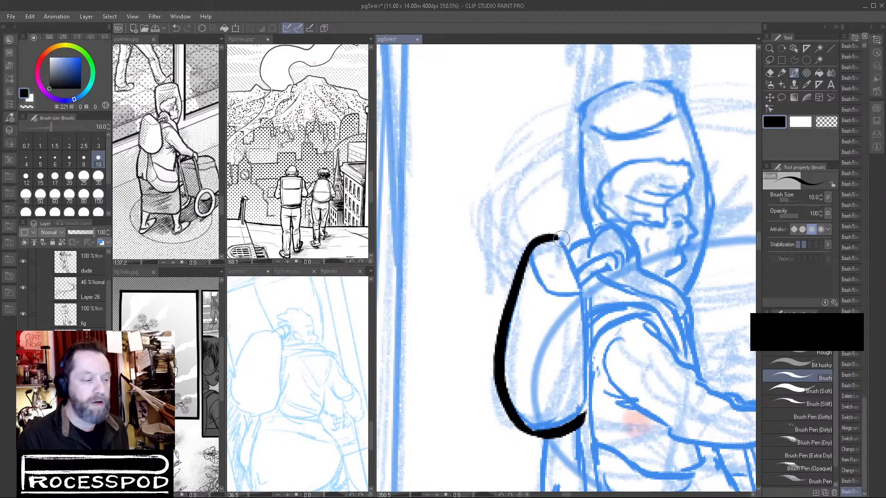
{"action": "mouse_move", "coordinate": [536, 254]}
{"action": "left_mouse_down"}
{"action": "mouse_move", "coordinate": [546, 287]}
{"action": "mouse_move", "coordinate": [577, 296]}
{"action": "left_mouse_up"}
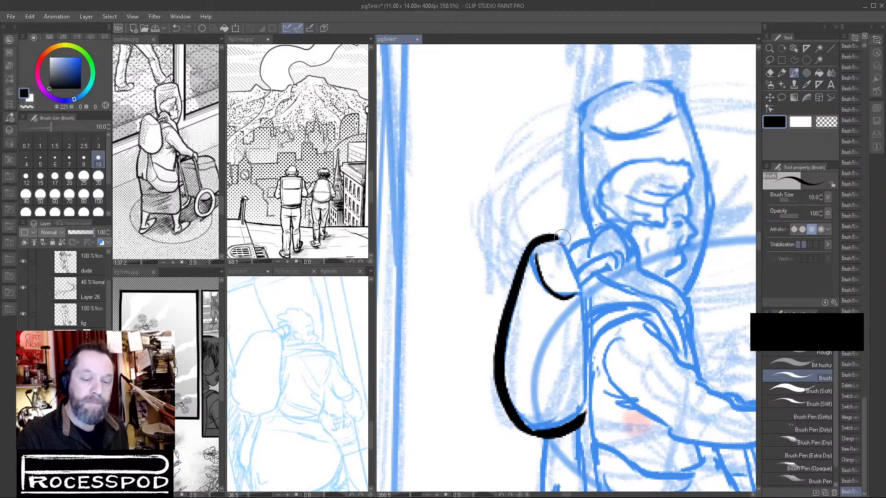
{"action": "left_click_drag", "start_coordinate": [561, 236], "coordinate": [584, 267]}
{"action": "key", "text": "ctrl+z"}
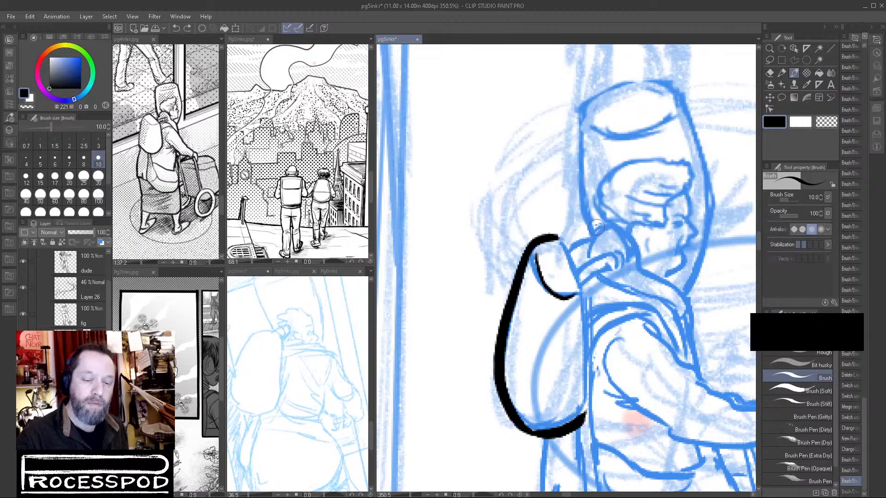
{"action": "mouse_move", "coordinate": [551, 236]}
{"action": "left_mouse_down"}
{"action": "mouse_move", "coordinate": [578, 260]}
{"action": "mouse_move", "coordinate": [592, 325]}
{"action": "left_mouse_up"}
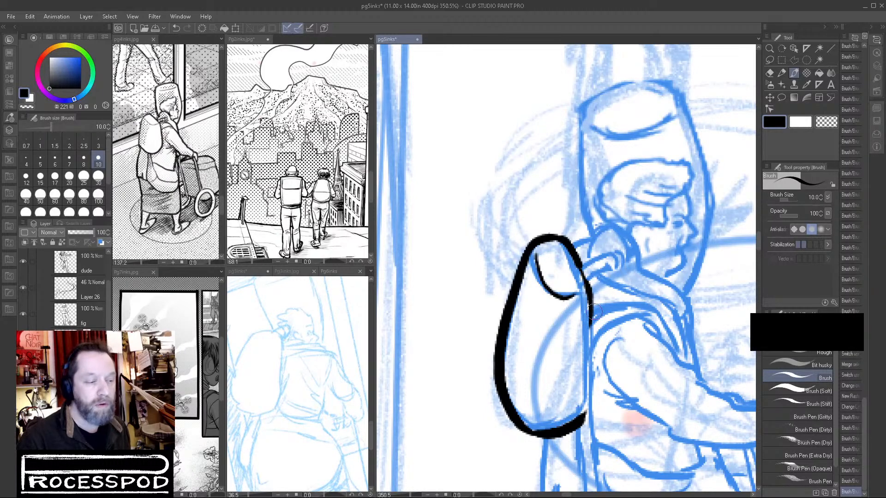
{"action": "mouse_move", "coordinate": [589, 292]}
{"action": "left_mouse_down"}
{"action": "mouse_move", "coordinate": [591, 390]}
{"action": "mouse_move", "coordinate": [585, 413]}
{"action": "mouse_move", "coordinate": [570, 418]}
{"action": "left_mouse_up"}
Ink the ribbed tube joining the backpack to the neck and the rounded shape arching above it.
{"action": "mouse_move", "coordinate": [591, 279]}
{"action": "left_mouse_down"}
{"action": "mouse_move", "coordinate": [618, 267]}
{"action": "mouse_move", "coordinate": [590, 262]}
{"action": "mouse_move", "coordinate": [619, 253]}
{"action": "mouse_move", "coordinate": [622, 264]}
{"action": "mouse_move", "coordinate": [619, 272]}
{"action": "mouse_move", "coordinate": [614, 260]}
{"action": "mouse_move", "coordinate": [612, 268]}
{"action": "mouse_move", "coordinate": [601, 261]}
{"action": "mouse_move", "coordinate": [601, 271]}
{"action": "mouse_move", "coordinate": [590, 264]}
{"action": "mouse_move", "coordinate": [594, 272]}
{"action": "mouse_move", "coordinate": [618, 257]}
{"action": "mouse_move", "coordinate": [593, 235]}
{"action": "mouse_move", "coordinate": [628, 225]}
{"action": "mouse_move", "coordinate": [591, 240]}
{"action": "left_mouse_up"}
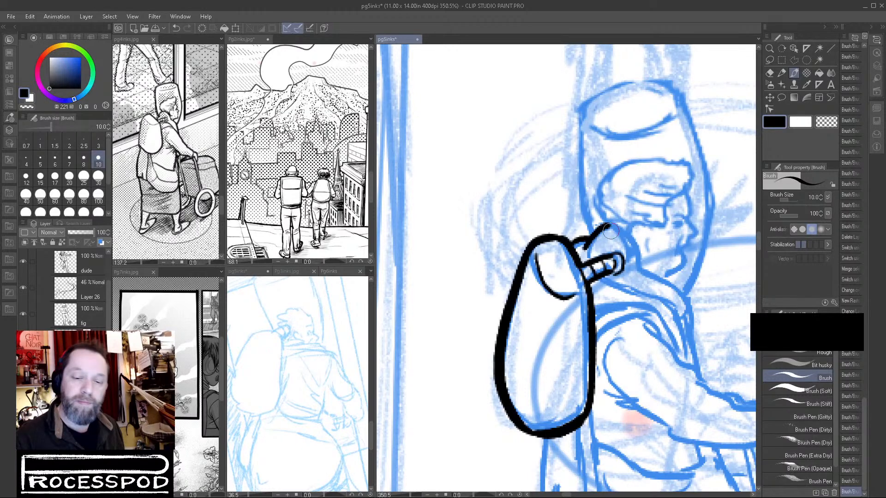
{"action": "mouse_move", "coordinate": [579, 244]}
{"action": "left_mouse_down"}
{"action": "mouse_move", "coordinate": [607, 225]}
{"action": "mouse_move", "coordinate": [625, 235]}
{"action": "mouse_move", "coordinate": [638, 268]}
{"action": "left_mouse_up"}
{"action": "left_click_drag", "start_coordinate": [604, 226], "coordinate": [620, 226]}
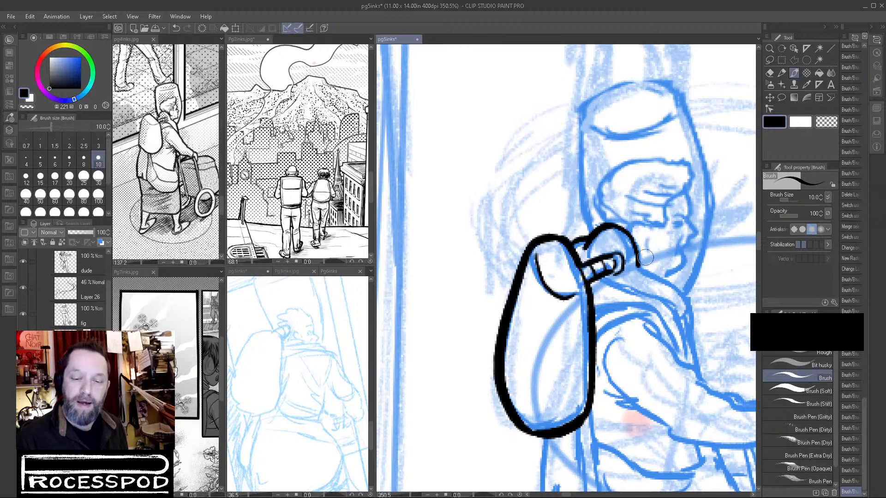
Ink the jaw and neck line below the helmet and the front and inner edges of the jacket collar.
{"action": "mouse_move", "coordinate": [637, 267]}
{"action": "left_mouse_down"}
{"action": "mouse_move", "coordinate": [682, 289]}
{"action": "mouse_move", "coordinate": [602, 248]}
{"action": "mouse_move", "coordinate": [611, 240]}
{"action": "mouse_move", "coordinate": [613, 278]}
{"action": "left_mouse_up"}
{"action": "key", "text": "ctrl+z"}
{"action": "left_click_drag", "start_coordinate": [614, 244], "coordinate": [614, 289]}
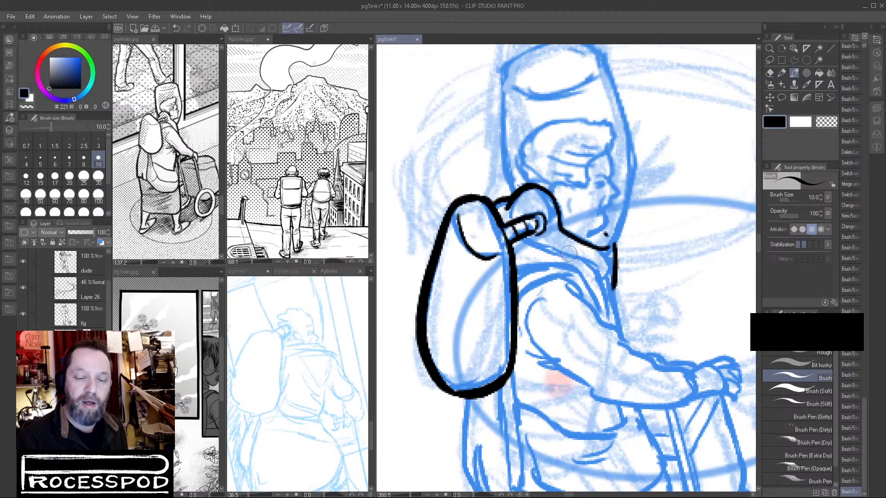
{"action": "mouse_move", "coordinate": [526, 240]}
{"action": "left_mouse_down"}
{"action": "mouse_move", "coordinate": [586, 266]}
{"action": "mouse_move", "coordinate": [613, 310]}
{"action": "mouse_move", "coordinate": [600, 290]}
{"action": "mouse_move", "coordinate": [610, 298]}
{"action": "mouse_move", "coordinate": [614, 272]}
{"action": "mouse_move", "coordinate": [619, 334]}
{"action": "left_mouse_up"}
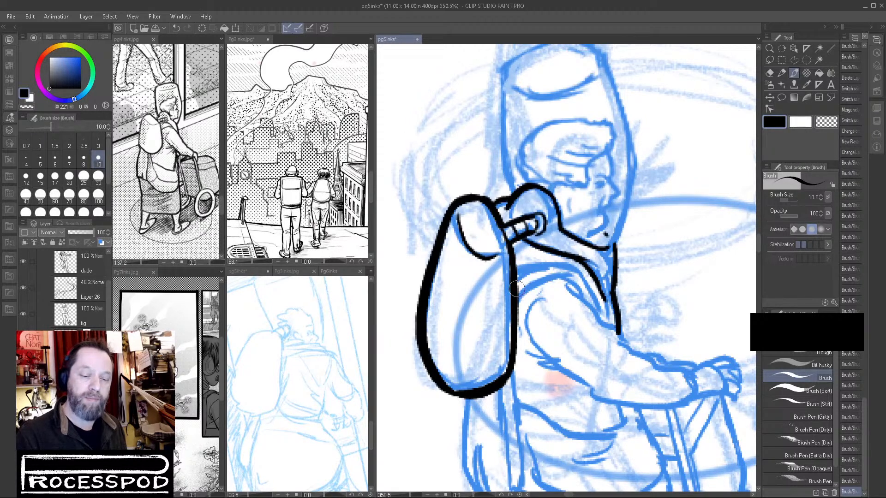
Ink the shoulder line and the sleeve's upper and lower outlines down to the wrist, adding short creases along the arm.
{"action": "mouse_move", "coordinate": [515, 306]}
{"action": "left_mouse_down"}
{"action": "mouse_move", "coordinate": [543, 276]}
{"action": "mouse_move", "coordinate": [572, 283]}
{"action": "left_mouse_up"}
{"action": "left_click_drag", "start_coordinate": [516, 278], "coordinate": [561, 264]}
{"action": "mouse_move", "coordinate": [667, 318]}
{"action": "left_mouse_down"}
{"action": "mouse_move", "coordinate": [618, 243]}
{"action": "mouse_move", "coordinate": [618, 218]}
{"action": "left_mouse_up"}
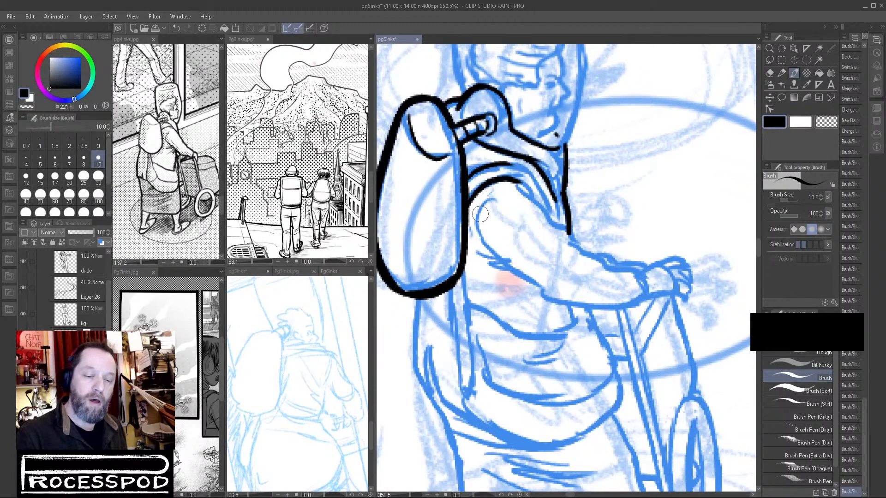
{"action": "mouse_move", "coordinate": [480, 208]}
{"action": "left_mouse_down"}
{"action": "mouse_move", "coordinate": [479, 250]}
{"action": "mouse_move", "coordinate": [547, 300]}
{"action": "mouse_move", "coordinate": [570, 307]}
{"action": "mouse_move", "coordinate": [643, 296]}
{"action": "left_mouse_up"}
{"action": "mouse_move", "coordinate": [523, 188]}
{"action": "left_mouse_down"}
{"action": "mouse_move", "coordinate": [575, 242]}
{"action": "mouse_move", "coordinate": [641, 266]}
{"action": "left_mouse_up"}
{"action": "left_click_drag", "start_coordinate": [573, 245], "coordinate": [589, 246]}
{"action": "left_click_drag", "start_coordinate": [547, 209], "coordinate": [552, 220]}
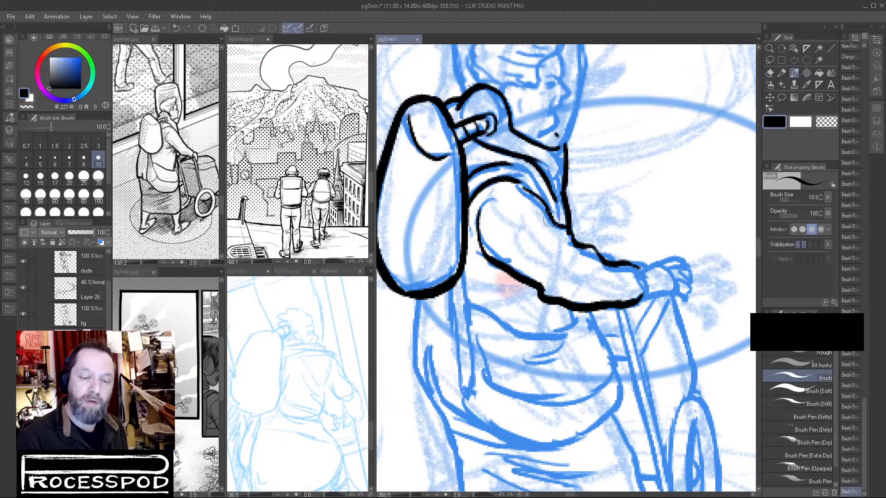
{"action": "left_click", "coordinate": [827, 121]}
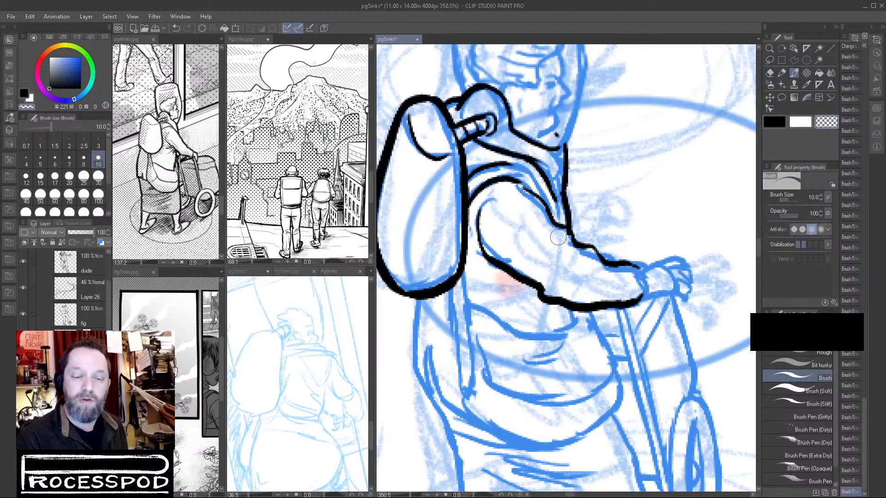
{"action": "left_click", "coordinate": [784, 122]}
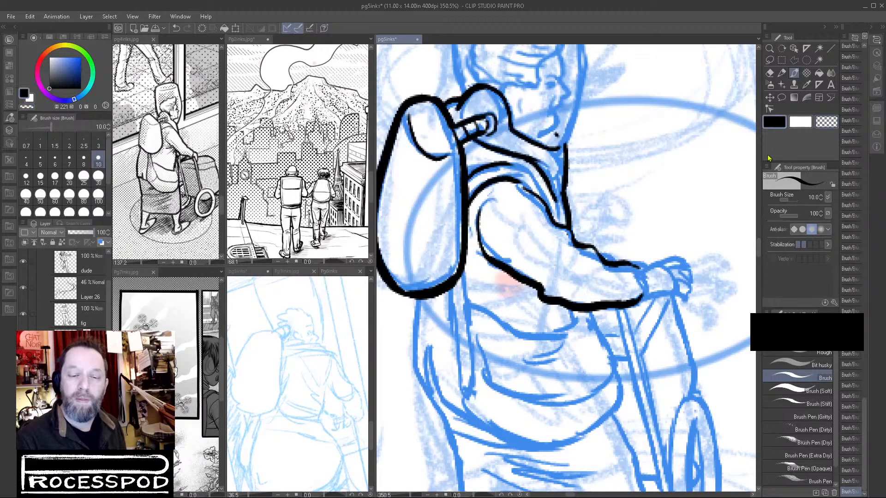
Ink the sleeve cuff and the hand gripping the walker, including the palm edge, fingers and knuckle marks.
{"action": "mouse_move", "coordinate": [639, 270]}
{"action": "left_mouse_down"}
{"action": "mouse_move", "coordinate": [640, 293]}
{"action": "mouse_move", "coordinate": [688, 298]}
{"action": "left_mouse_up"}
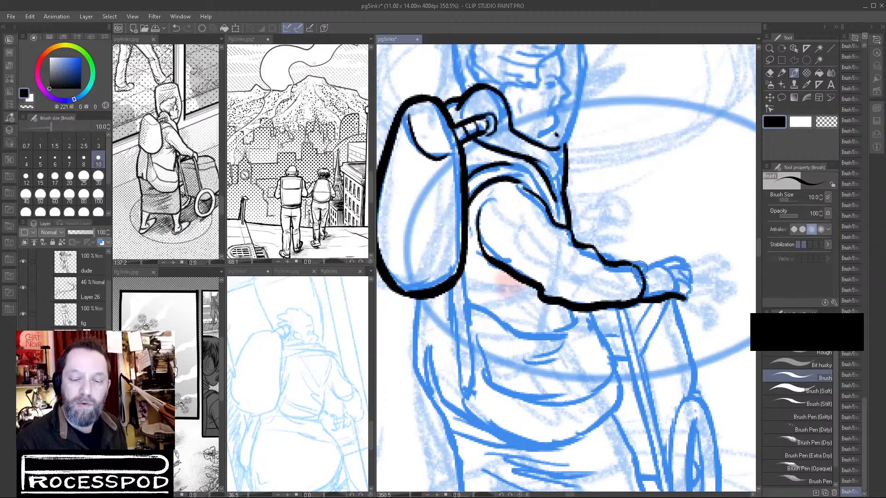
{"action": "left_click_drag", "start_coordinate": [641, 263], "coordinate": [653, 259]}
{"action": "left_click_drag", "start_coordinate": [649, 267], "coordinate": [671, 258]}
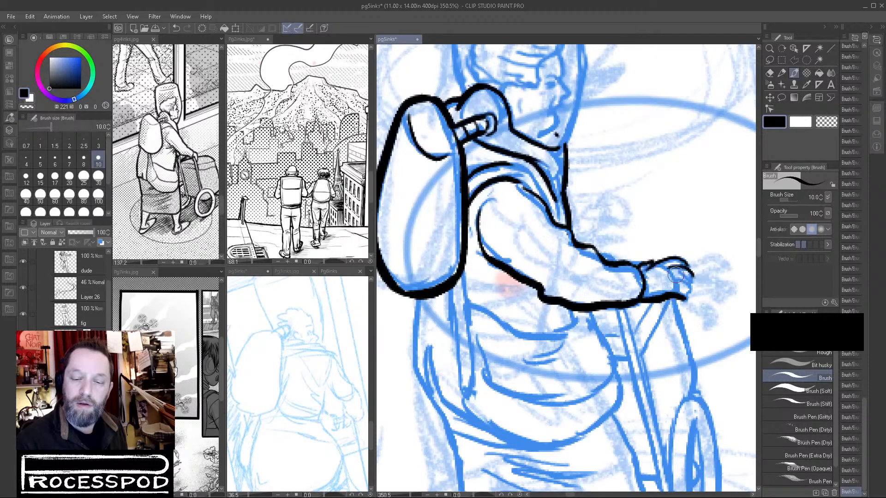
{"action": "mouse_move", "coordinate": [679, 279]}
{"action": "left_mouse_down"}
{"action": "mouse_move", "coordinate": [692, 299]}
{"action": "mouse_move", "coordinate": [673, 286]}
{"action": "mouse_move", "coordinate": [689, 295]}
{"action": "mouse_move", "coordinate": [675, 301]}
{"action": "mouse_move", "coordinate": [653, 282]}
{"action": "left_mouse_up"}
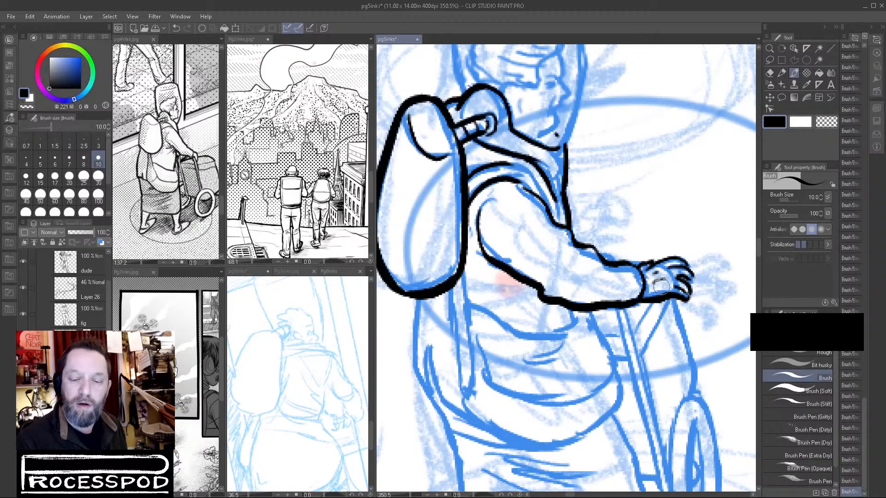
Ink the bag at the hip with its front edge, inner curved line and heavy outer bottom curve.
{"action": "mouse_move", "coordinate": [625, 316]}
{"action": "left_mouse_down"}
{"action": "mouse_move", "coordinate": [600, 295]}
{"action": "mouse_move", "coordinate": [596, 260]}
{"action": "mouse_move", "coordinate": [619, 315]}
{"action": "left_mouse_up"}
{"action": "left_click_drag", "start_coordinate": [477, 271], "coordinate": [486, 308]}
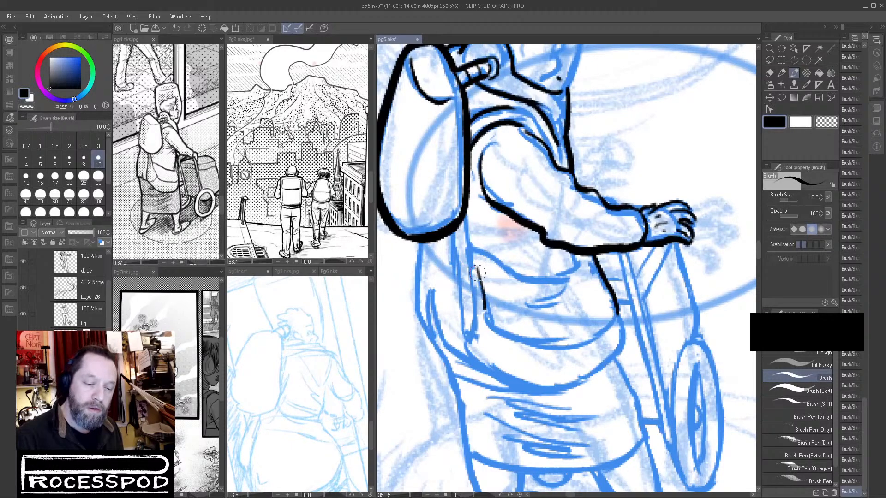
{"action": "key", "text": "ctrl+z"}
{"action": "mouse_move", "coordinate": [475, 266]}
{"action": "left_mouse_down"}
{"action": "mouse_move", "coordinate": [487, 325]}
{"action": "mouse_move", "coordinate": [503, 337]}
{"action": "mouse_move", "coordinate": [556, 347]}
{"action": "mouse_move", "coordinate": [599, 337]}
{"action": "mouse_move", "coordinate": [615, 313]}
{"action": "mouse_move", "coordinate": [616, 355]}
{"action": "left_mouse_up"}
{"action": "mouse_move", "coordinate": [456, 227]}
{"action": "left_mouse_down"}
{"action": "mouse_move", "coordinate": [452, 305]}
{"action": "mouse_move", "coordinate": [475, 364]}
{"action": "mouse_move", "coordinate": [517, 390]}
{"action": "mouse_move", "coordinate": [552, 397]}
{"action": "mouse_move", "coordinate": [595, 383]}
{"action": "mouse_move", "coordinate": [624, 336]}
{"action": "mouse_move", "coordinate": [614, 361]}
{"action": "left_mouse_up"}
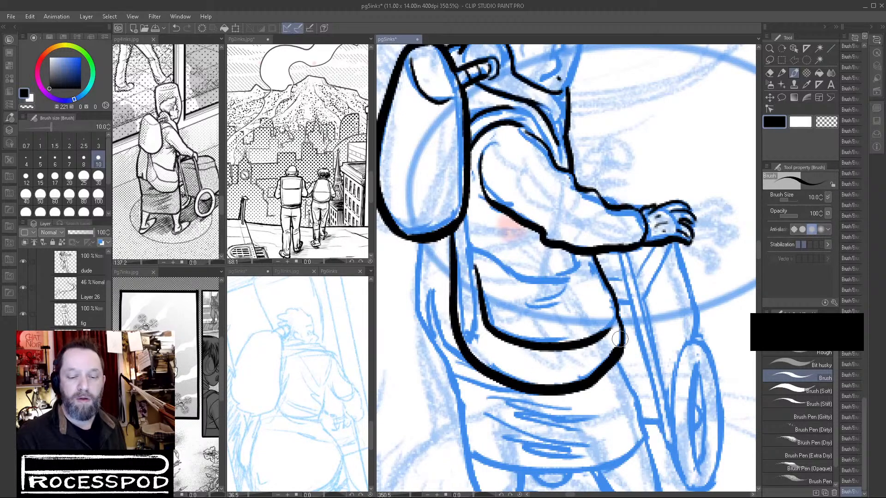
Ink the jacket hem above the hip bag and the small fold lines beneath the arm.
{"action": "mouse_move", "coordinate": [671, 109]}
{"action": "left_mouse_down"}
{"action": "mouse_move", "coordinate": [637, 158]}
{"action": "mouse_move", "coordinate": [665, 169]}
{"action": "left_mouse_up"}
{"action": "key", "text": "ctrl+z"}
{"action": "key", "text": "ctrl+z"}
{"action": "mouse_move", "coordinate": [465, 208]}
{"action": "left_mouse_down"}
{"action": "mouse_move", "coordinate": [469, 257]}
{"action": "mouse_move", "coordinate": [482, 252]}
{"action": "mouse_move", "coordinate": [517, 274]}
{"action": "mouse_move", "coordinate": [562, 282]}
{"action": "mouse_move", "coordinate": [550, 271]}
{"action": "mouse_move", "coordinate": [580, 260]}
{"action": "mouse_move", "coordinate": [529, 302]}
{"action": "left_mouse_up"}
{"action": "left_click_drag", "start_coordinate": [578, 260], "coordinate": [573, 262]}
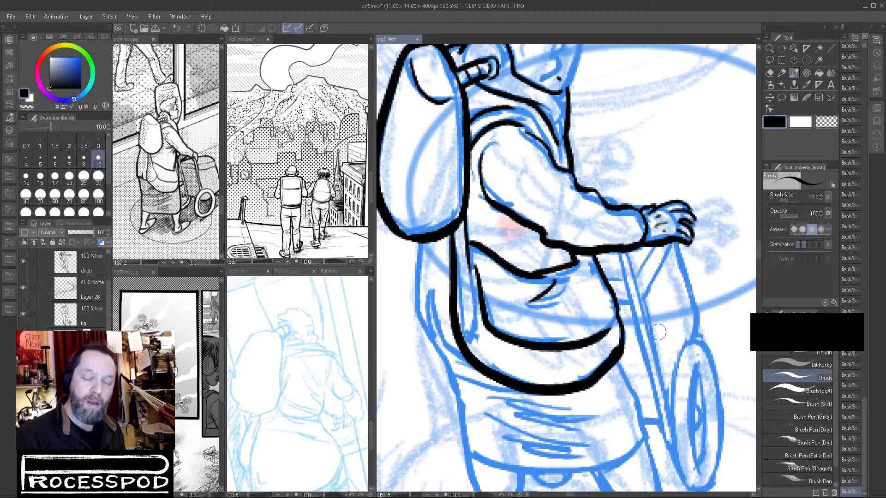
Ink the back of the body below the backpack and continue the line down the skirt and rear leg.
{"action": "left_click_drag", "start_coordinate": [646, 347], "coordinate": [634, 364]}
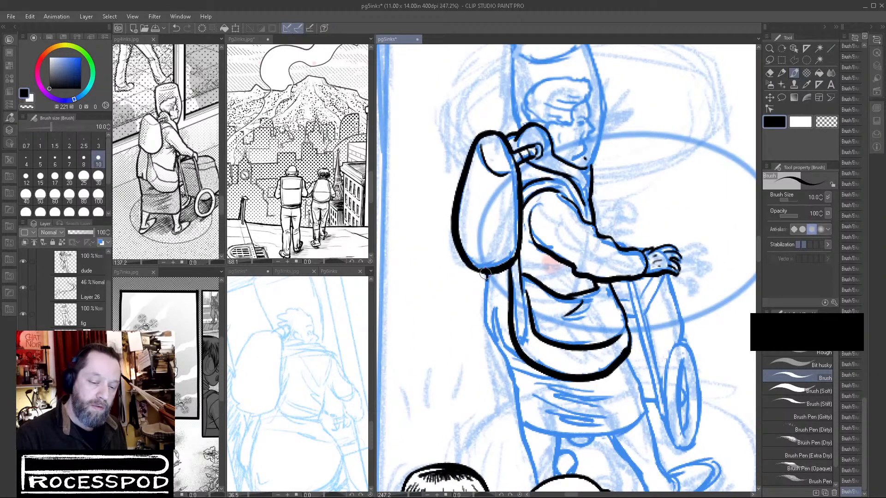
{"action": "left_click_drag", "start_coordinate": [485, 289], "coordinate": [484, 308]}
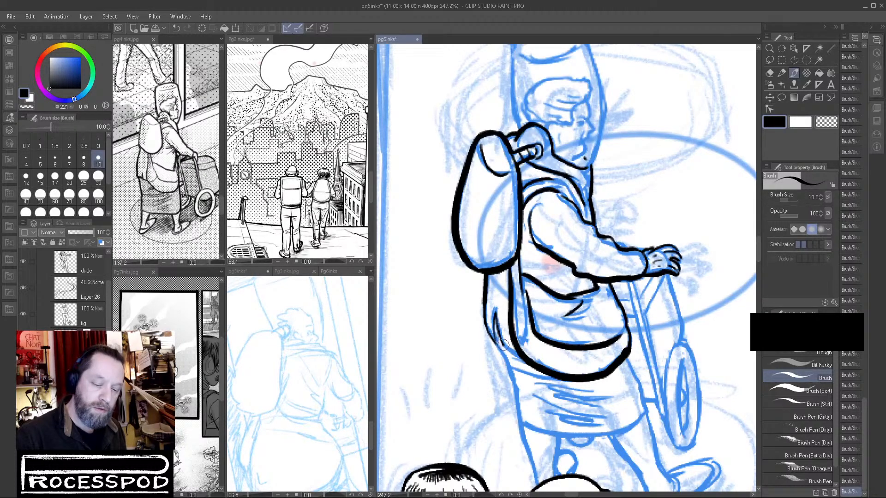
{"action": "left_click_drag", "start_coordinate": [503, 356], "coordinate": [513, 381]}
{"action": "mouse_move", "coordinate": [533, 411]}
{"action": "left_mouse_down"}
{"action": "mouse_move", "coordinate": [521, 343]}
{"action": "mouse_move", "coordinate": [505, 321]}
{"action": "mouse_move", "coordinate": [528, 417]}
{"action": "left_mouse_up"}
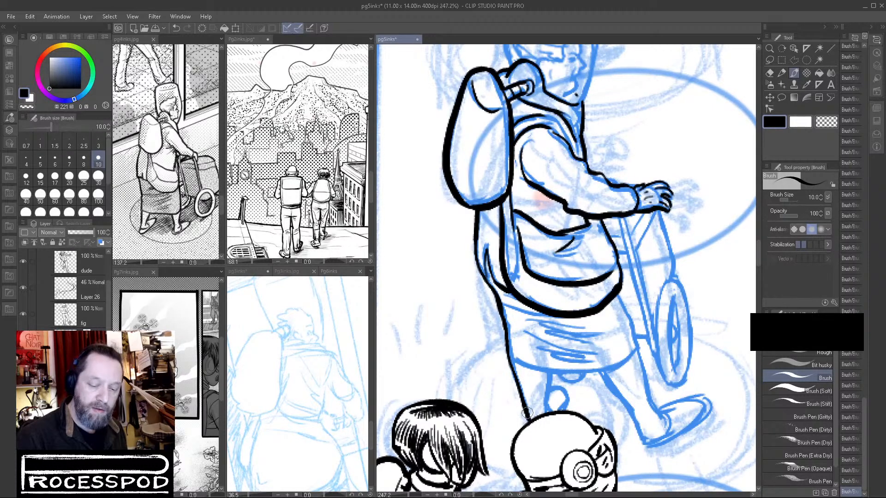
Hide the layer of the foreground heads and ink the rear lower leg and its shoe in black.
{"action": "left_click", "coordinate": [565, 395]}
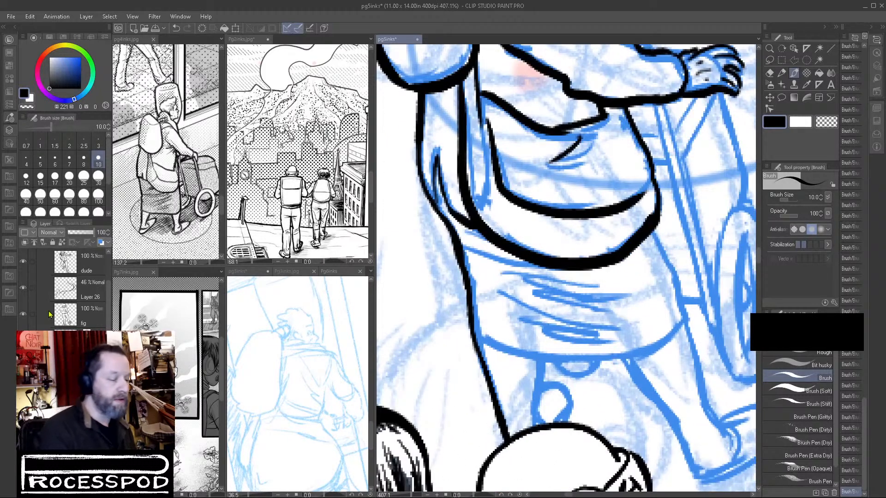
{"action": "left_click", "coordinate": [23, 314]}
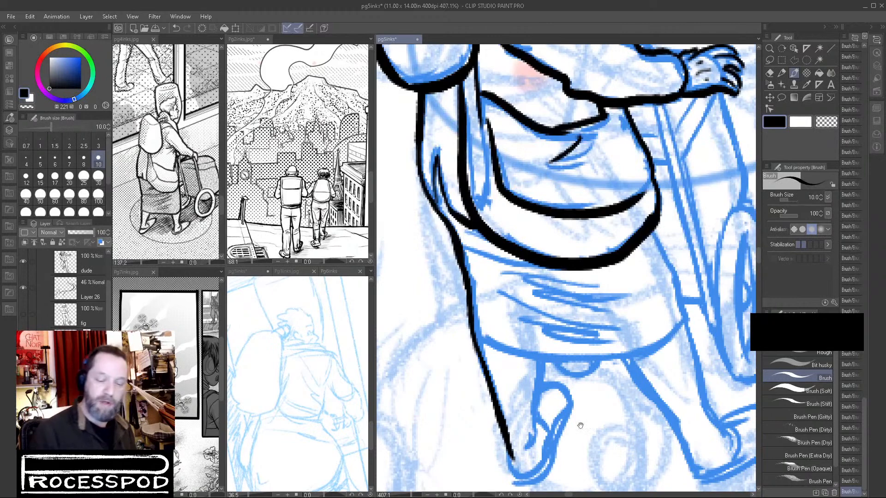
{"action": "left_click_drag", "start_coordinate": [574, 417], "coordinate": [565, 293]}
{"action": "mouse_move", "coordinate": [509, 325]}
{"action": "left_mouse_down"}
{"action": "mouse_move", "coordinate": [522, 347]}
{"action": "mouse_move", "coordinate": [552, 325]}
{"action": "mouse_move", "coordinate": [525, 343]}
{"action": "mouse_move", "coordinate": [510, 335]}
{"action": "mouse_move", "coordinate": [525, 348]}
{"action": "mouse_move", "coordinate": [538, 343]}
{"action": "mouse_move", "coordinate": [528, 346]}
{"action": "mouse_move", "coordinate": [544, 334]}
{"action": "mouse_move", "coordinate": [535, 301]}
{"action": "left_mouse_up"}
{"action": "key", "text": "ctrl+z"}
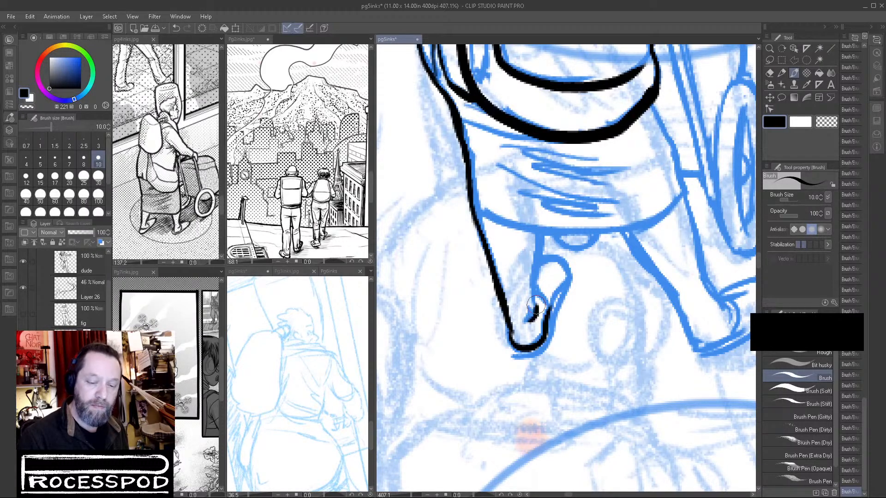
{"action": "left_click_drag", "start_coordinate": [541, 230], "coordinate": [535, 313]}
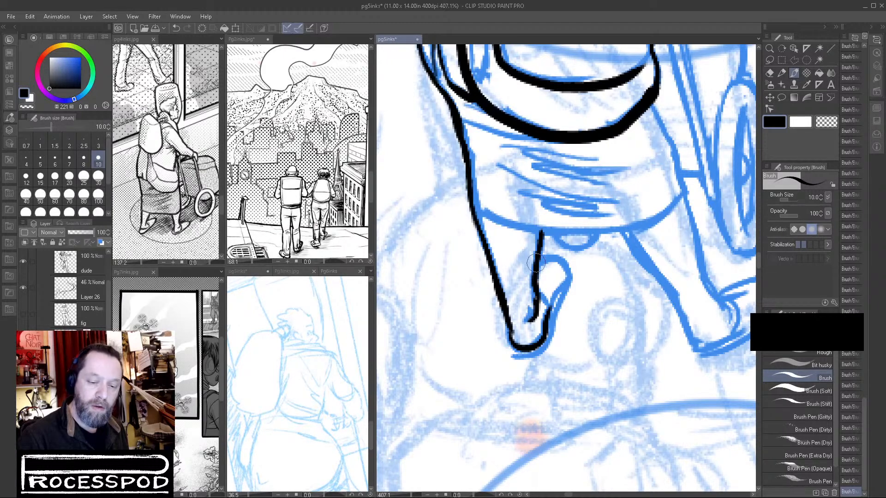
{"action": "left_click_drag", "start_coordinate": [481, 234], "coordinate": [515, 344]}
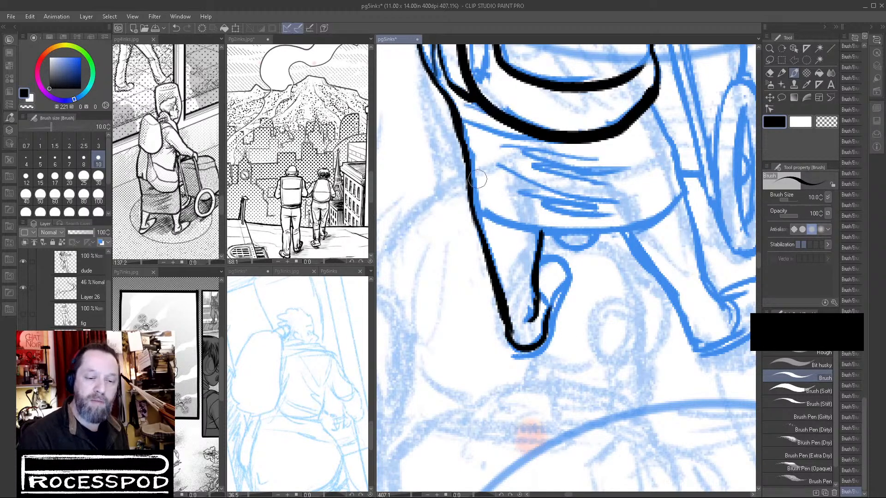
{"action": "mouse_move", "coordinate": [505, 346]}
{"action": "left_mouse_down"}
{"action": "mouse_move", "coordinate": [530, 361]}
{"action": "mouse_move", "coordinate": [552, 342]}
{"action": "mouse_move", "coordinate": [556, 325]}
{"action": "mouse_move", "coordinate": [545, 349]}
{"action": "mouse_move", "coordinate": [567, 292]}
{"action": "mouse_move", "coordinate": [551, 260]}
{"action": "mouse_move", "coordinate": [537, 262]}
{"action": "mouse_move", "coordinate": [562, 261]}
{"action": "mouse_move", "coordinate": [551, 305]}
{"action": "left_mouse_up"}
{"action": "key", "text": "ctrl+z"}
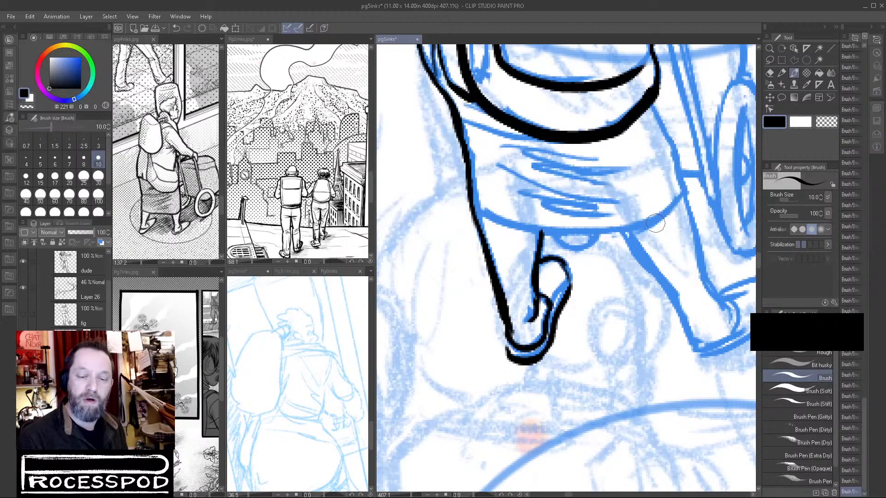
Ink the front foot's shoe with a thick sole, a rounded toe and the opening around the ankle.
{"action": "left_click_drag", "start_coordinate": [658, 348], "coordinate": [567, 304]}
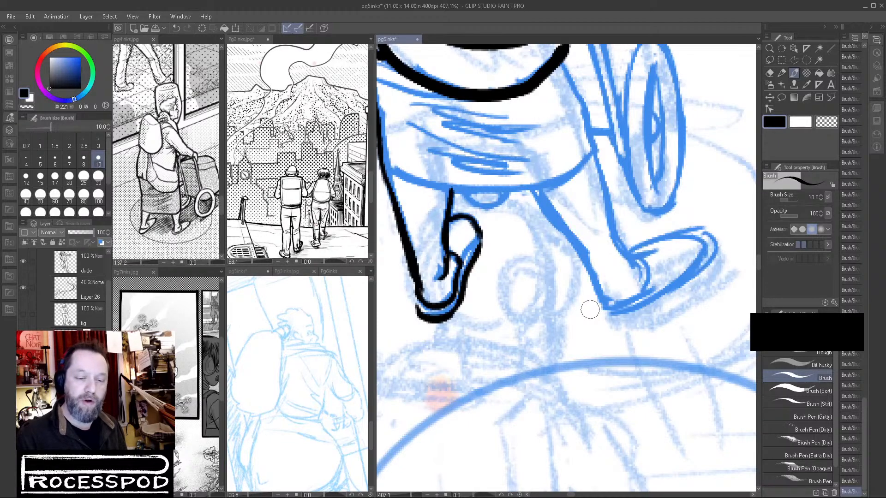
{"action": "mouse_move", "coordinate": [595, 301]}
{"action": "left_mouse_down"}
{"action": "mouse_move", "coordinate": [618, 316]}
{"action": "mouse_move", "coordinate": [647, 299]}
{"action": "mouse_move", "coordinate": [605, 315]}
{"action": "mouse_move", "coordinate": [629, 317]}
{"action": "mouse_move", "coordinate": [669, 288]}
{"action": "left_mouse_up"}
{"action": "key", "text": "ctrl+z"}
{"action": "key", "text": "ctrl+z"}
{"action": "left_click_drag", "start_coordinate": [617, 321], "coordinate": [702, 280]}
{"action": "mouse_move", "coordinate": [710, 236]}
{"action": "left_mouse_down"}
{"action": "mouse_move", "coordinate": [708, 276]}
{"action": "mouse_move", "coordinate": [697, 282]}
{"action": "left_mouse_up"}
{"action": "mouse_move", "coordinate": [597, 285]}
{"action": "left_mouse_down"}
{"action": "mouse_move", "coordinate": [623, 304]}
{"action": "mouse_move", "coordinate": [648, 291]}
{"action": "left_mouse_up"}
{"action": "mouse_move", "coordinate": [628, 253]}
{"action": "left_mouse_down"}
{"action": "mouse_move", "coordinate": [651, 262]}
{"action": "mouse_move", "coordinate": [653, 291]}
{"action": "mouse_move", "coordinate": [640, 250]}
{"action": "mouse_move", "coordinate": [650, 246]}
{"action": "mouse_move", "coordinate": [699, 233]}
{"action": "mouse_move", "coordinate": [665, 242]}
{"action": "mouse_move", "coordinate": [702, 235]}
{"action": "mouse_move", "coordinate": [716, 248]}
{"action": "mouse_move", "coordinate": [715, 270]}
{"action": "mouse_move", "coordinate": [715, 262]}
{"action": "mouse_move", "coordinate": [703, 279]}
{"action": "mouse_move", "coordinate": [630, 320]}
{"action": "mouse_move", "coordinate": [600, 311]}
{"action": "left_mouse_up"}
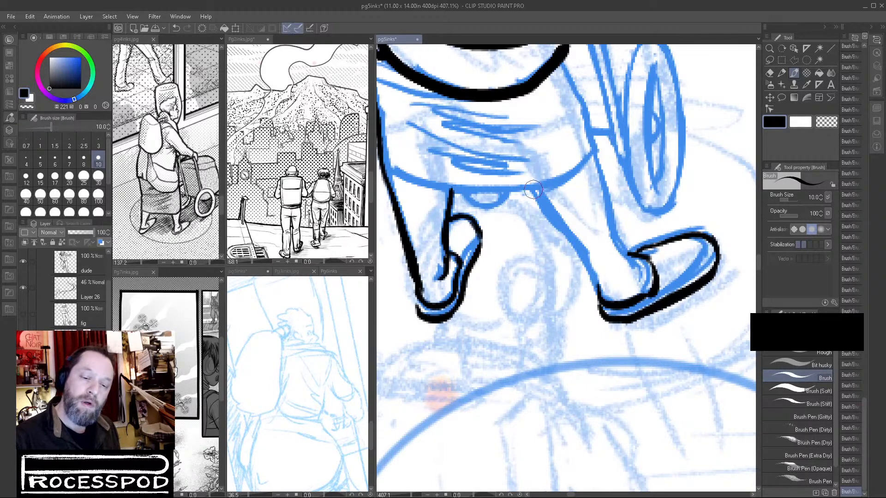
Ink the back edge of the front leg, the ankle mark and the curved hem of the skirt.
{"action": "left_click_drag", "start_coordinate": [534, 192], "coordinate": [567, 216]}
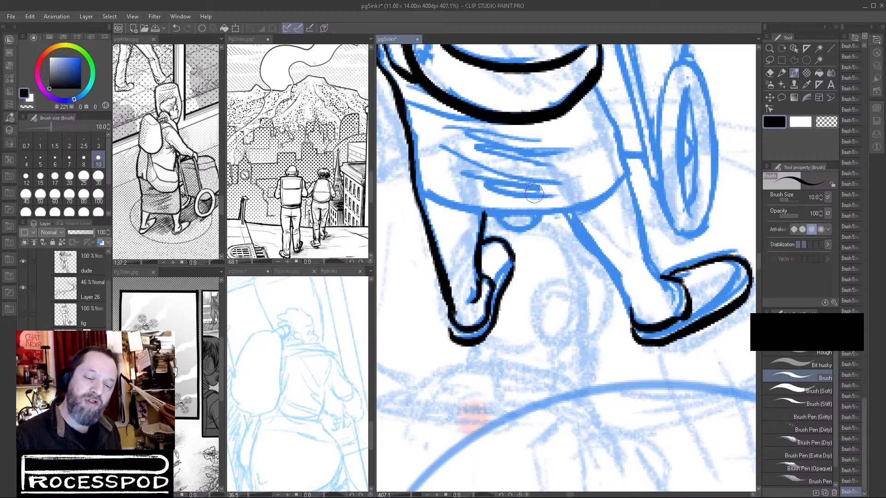
{"action": "mouse_move", "coordinate": [569, 211]}
{"action": "left_mouse_down"}
{"action": "mouse_move", "coordinate": [612, 269]}
{"action": "mouse_move", "coordinate": [624, 289]}
{"action": "mouse_move", "coordinate": [602, 261]}
{"action": "mouse_move", "coordinate": [630, 316]}
{"action": "left_mouse_up"}
{"action": "left_click_drag", "start_coordinate": [630, 278], "coordinate": [652, 299]}
{"action": "left_click_drag", "start_coordinate": [566, 212], "coordinate": [574, 224]}
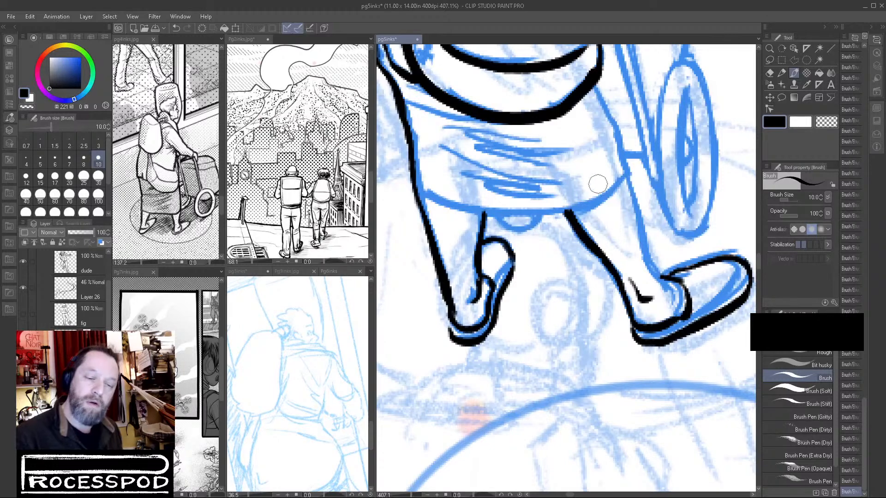
{"action": "mouse_move", "coordinate": [427, 197]}
{"action": "left_mouse_down"}
{"action": "mouse_move", "coordinate": [490, 213]}
{"action": "mouse_move", "coordinate": [554, 213]}
{"action": "mouse_move", "coordinate": [593, 207]}
{"action": "mouse_move", "coordinate": [621, 190]}
{"action": "left_mouse_up"}
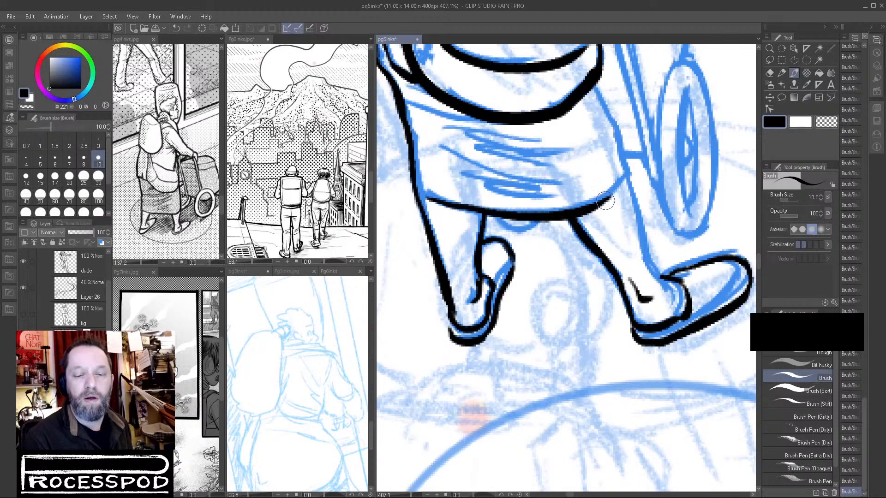
Draw a sample bent limb beside the walker with heavier outer lines and an arrow showing the light direction.
{"action": "left_click_drag", "start_coordinate": [625, 362], "coordinate": [497, 422]}
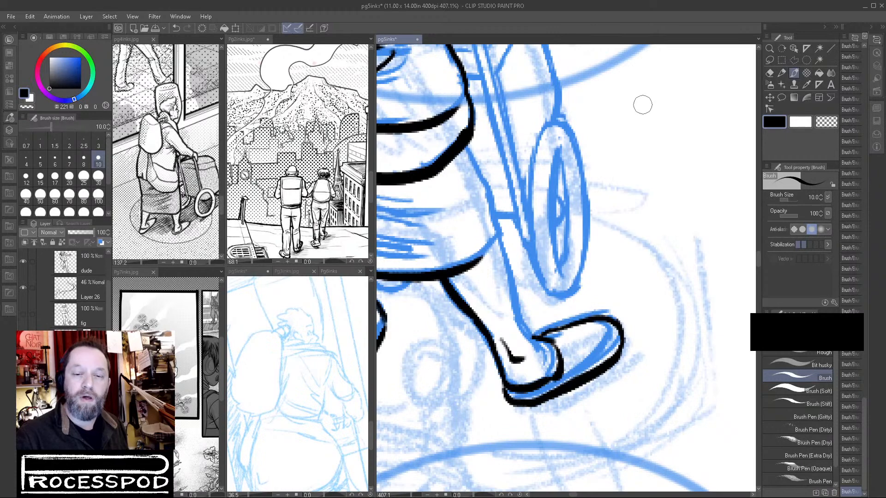
{"action": "mouse_move", "coordinate": [650, 65]}
{"action": "left_mouse_down"}
{"action": "mouse_move", "coordinate": [619, 194]}
{"action": "mouse_move", "coordinate": [629, 207]}
{"action": "left_mouse_up"}
{"action": "left_click_drag", "start_coordinate": [665, 236], "coordinate": [594, 237]}
{"action": "mouse_move", "coordinate": [550, 196]}
{"action": "left_mouse_down"}
{"action": "mouse_move", "coordinate": [599, 229]}
{"action": "mouse_move", "coordinate": [747, 247]}
{"action": "left_mouse_up"}
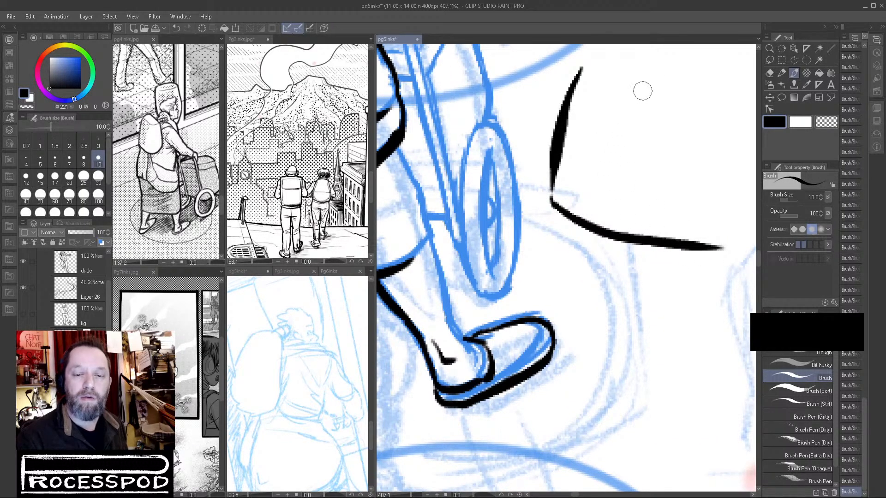
{"action": "mouse_move", "coordinate": [727, 70]}
{"action": "left_mouse_down"}
{"action": "mouse_move", "coordinate": [687, 97]}
{"action": "mouse_move", "coordinate": [703, 94]}
{"action": "left_mouse_up"}
{"action": "mouse_move", "coordinate": [649, 79]}
{"action": "left_mouse_down"}
{"action": "mouse_move", "coordinate": [615, 164]}
{"action": "mouse_move", "coordinate": [739, 210]}
{"action": "left_mouse_up"}
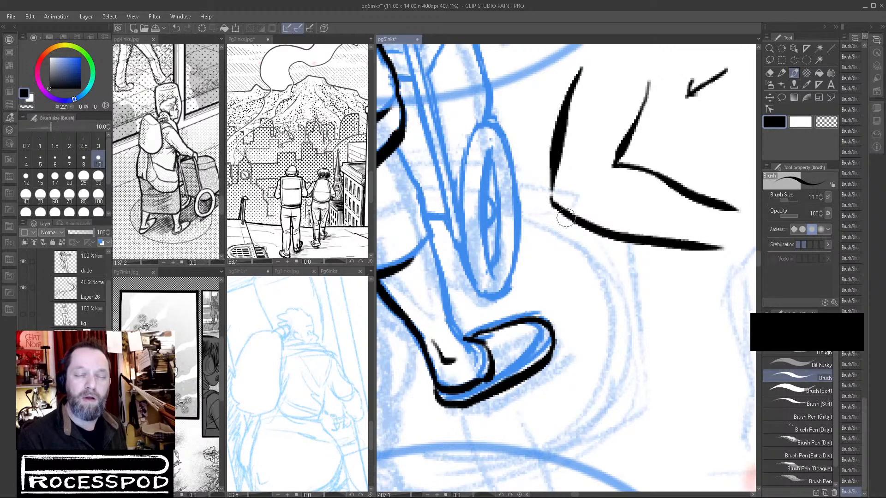
{"action": "mouse_move", "coordinate": [579, 206]}
{"action": "left_mouse_down"}
{"action": "mouse_move", "coordinate": [600, 221]}
{"action": "mouse_move", "coordinate": [727, 249]}
{"action": "left_mouse_up"}
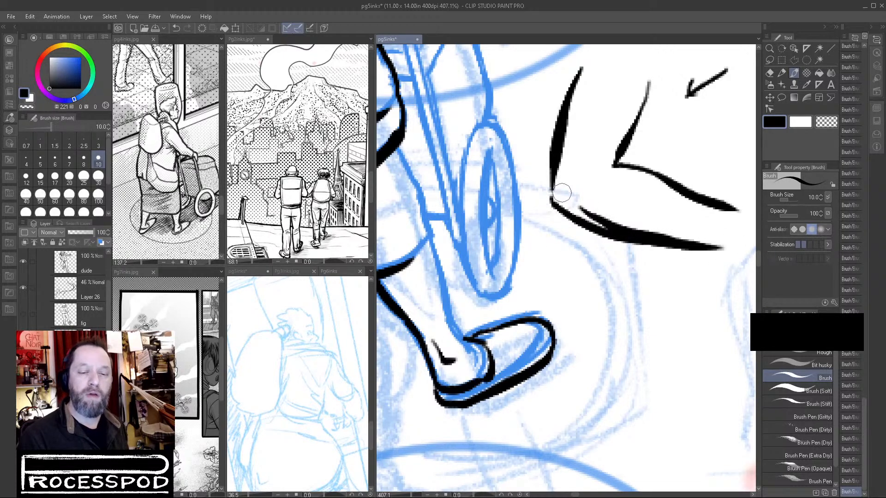
{"action": "left_click_drag", "start_coordinate": [567, 184], "coordinate": [568, 198]}
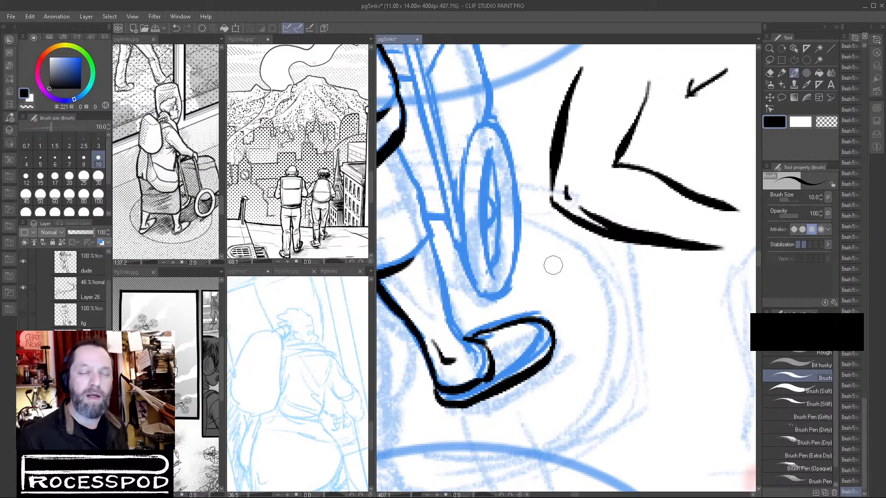
{"action": "left_click_drag", "start_coordinate": [661, 266], "coordinate": [664, 289]}
{"action": "left_click_drag", "start_coordinate": [669, 292], "coordinate": [620, 305]}
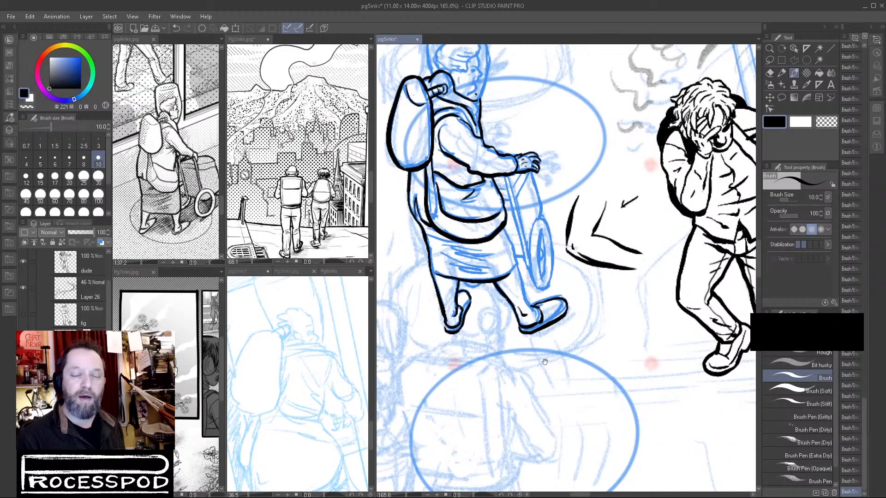
Lasso the sample limb and arrow beside the walker and delete them.
{"action": "left_click", "coordinate": [769, 60]}
{"action": "mouse_move", "coordinate": [564, 252]}
{"action": "left_mouse_down"}
{"action": "mouse_move", "coordinate": [657, 254]}
{"action": "mouse_move", "coordinate": [571, 192]}
{"action": "left_mouse_up"}
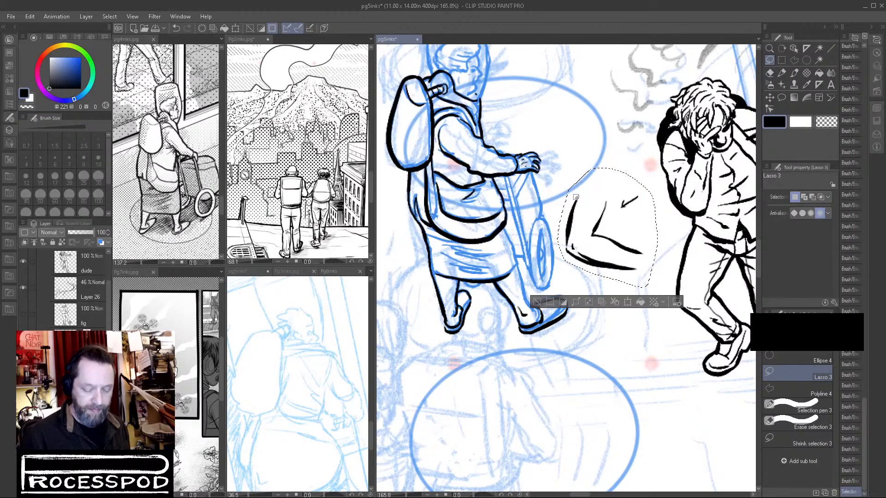
{"action": "key", "text": "Delete"}
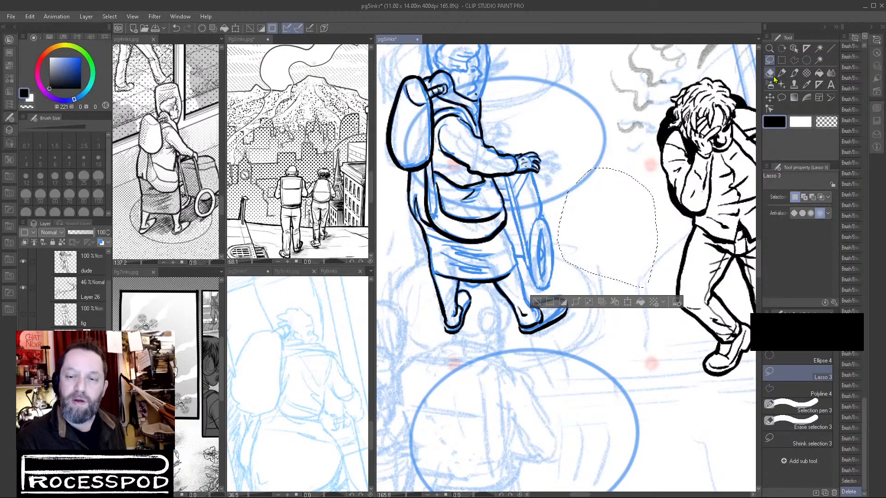
Clear the selection and ink the front edge of the skirt and front leg down to the shoe, plus a short calf mark.
{"action": "left_click", "coordinate": [782, 73]}
{"action": "left_click", "coordinate": [536, 302]}
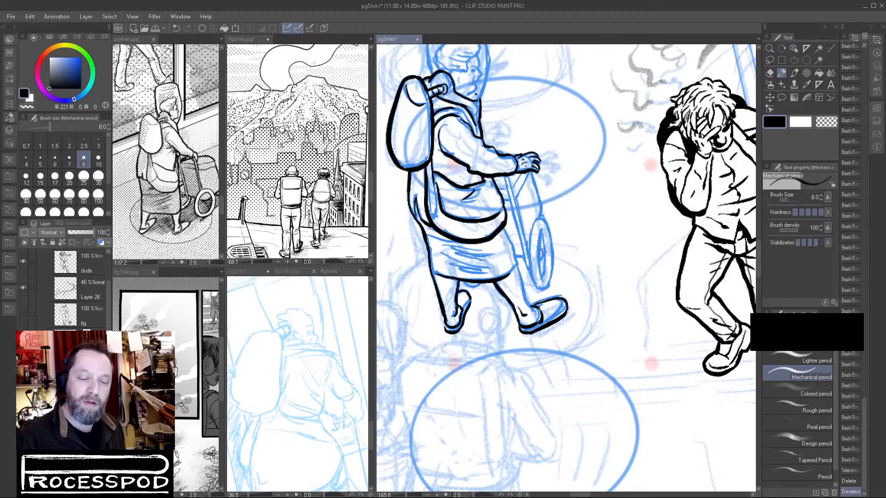
{"action": "scroll", "coordinate": [513, 256], "scroll_direction": "up", "scroll_amount": 5}
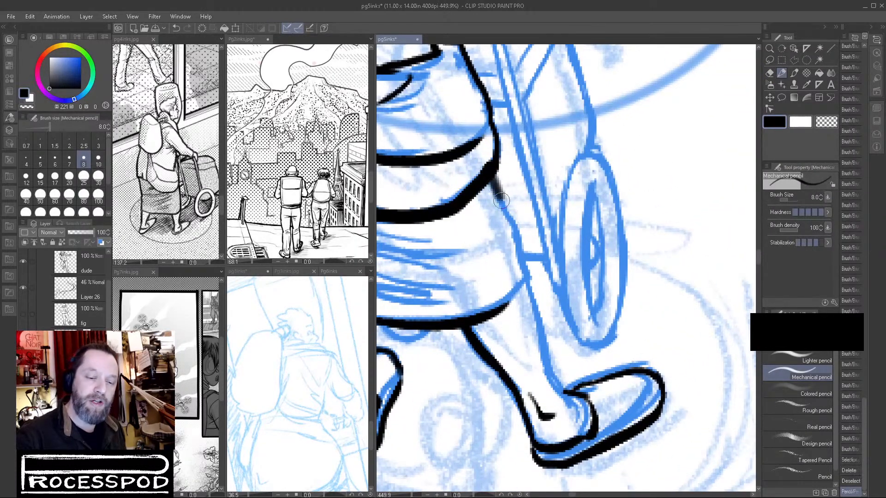
{"action": "key", "text": "b"}
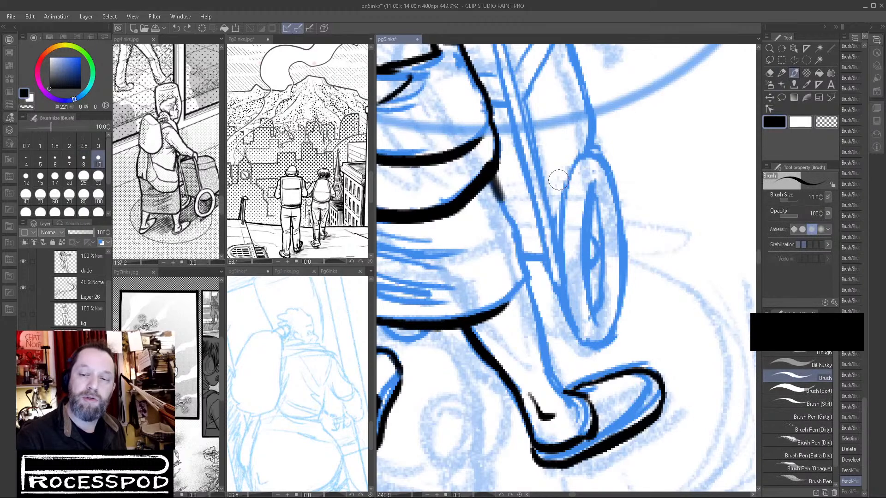
{"action": "left_click_drag", "start_coordinate": [494, 176], "coordinate": [526, 268]}
{"action": "mouse_move", "coordinate": [529, 280]}
{"action": "left_mouse_down"}
{"action": "mouse_move", "coordinate": [550, 364]}
{"action": "mouse_move", "coordinate": [576, 408]}
{"action": "left_mouse_up"}
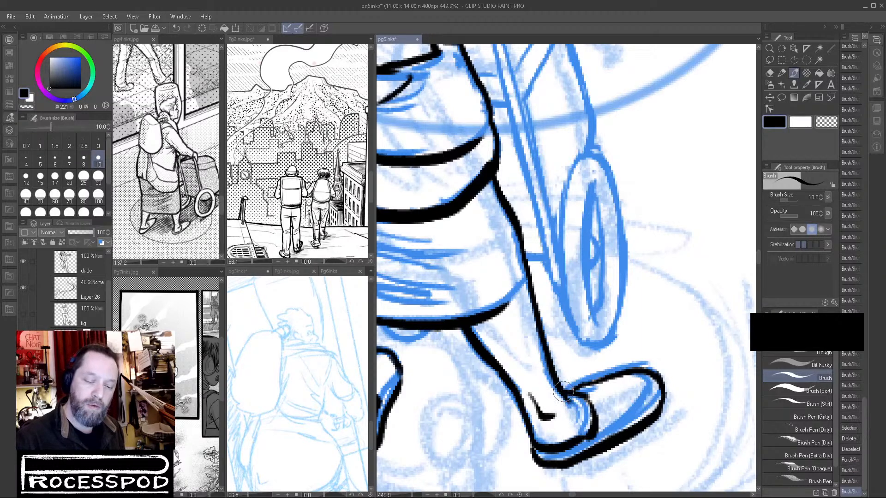
{"action": "left_click_drag", "start_coordinate": [503, 347], "coordinate": [525, 360]}
{"action": "mouse_move", "coordinate": [521, 286]}
{"action": "left_mouse_down"}
{"action": "mouse_move", "coordinate": [541, 313]}
{"action": "mouse_move", "coordinate": [510, 347]}
{"action": "mouse_move", "coordinate": [682, 299]}
{"action": "left_mouse_up"}
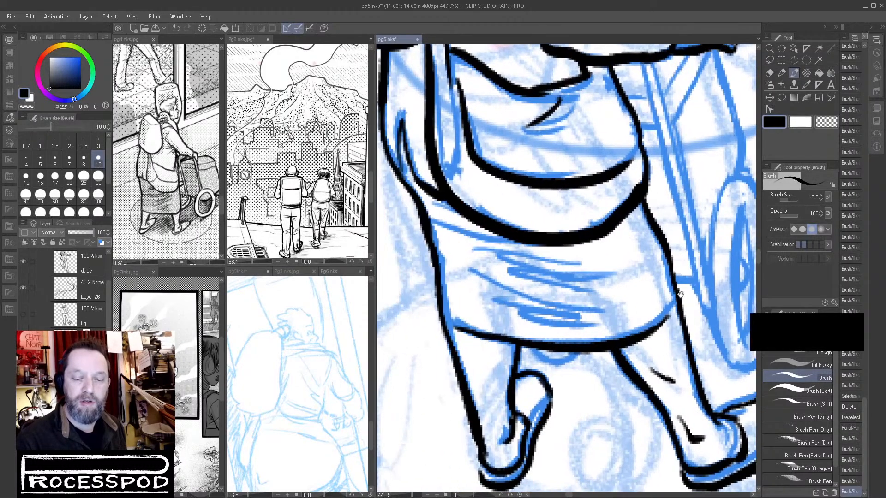
Ink the curved upper line of the skirt just beneath the heavy curve at the hips, from back to front.
{"action": "left_click_drag", "start_coordinate": [451, 321], "coordinate": [580, 345]}
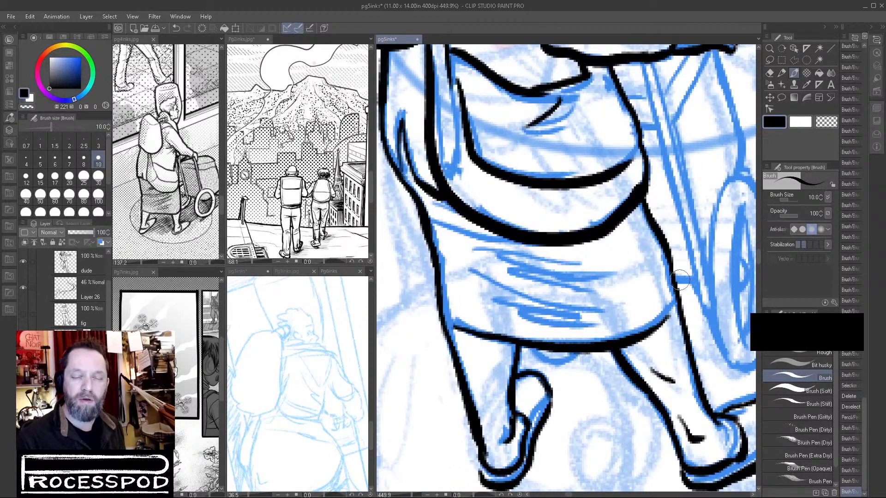
{"action": "left_click_drag", "start_coordinate": [430, 224], "coordinate": [524, 241]}
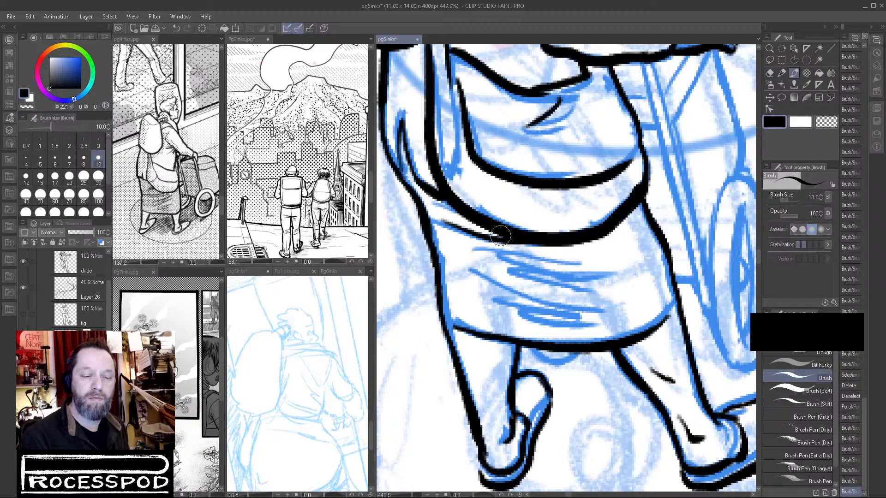
{"action": "key", "text": "ctrl+z"}
{"action": "mouse_move", "coordinate": [429, 224]}
{"action": "left_mouse_down"}
{"action": "mouse_move", "coordinate": [487, 245]}
{"action": "mouse_move", "coordinate": [548, 253]}
{"action": "mouse_move", "coordinate": [644, 205]}
{"action": "left_mouse_up"}
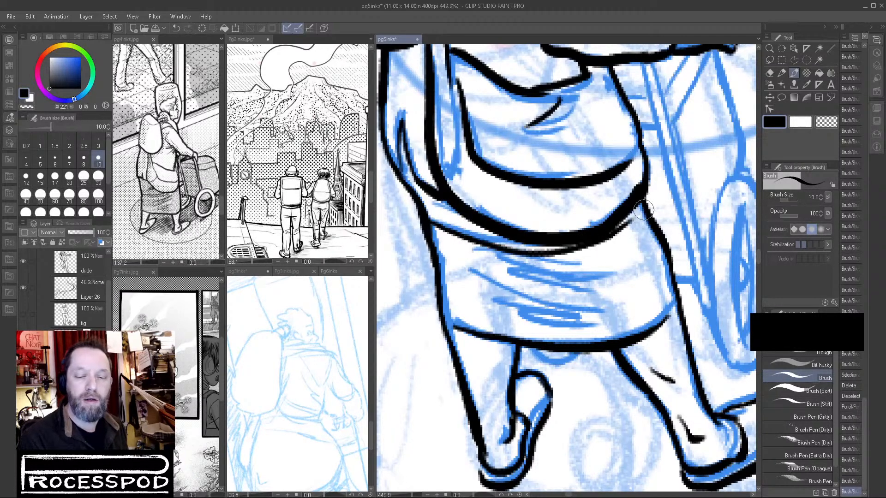
Ink tapered horizontal fold strokes across the middle of the skirt and thicken them into a dark cluster.
{"action": "left_click_drag", "start_coordinate": [467, 239], "coordinate": [545, 266]}
{"action": "left_click_drag", "start_coordinate": [474, 257], "coordinate": [587, 280]}
{"action": "mouse_move", "coordinate": [477, 281]}
{"action": "left_mouse_down"}
{"action": "mouse_move", "coordinate": [586, 309]}
{"action": "mouse_move", "coordinate": [511, 312]}
{"action": "mouse_move", "coordinate": [607, 313]}
{"action": "left_mouse_up"}
{"action": "left_click_drag", "start_coordinate": [524, 322], "coordinate": [592, 326]}
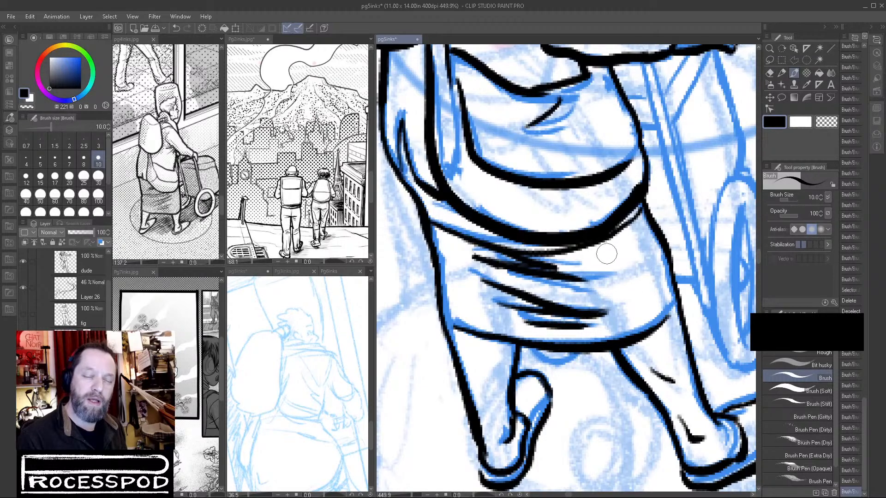
{"action": "mouse_move", "coordinate": [626, 271]}
{"action": "left_mouse_down"}
{"action": "mouse_move", "coordinate": [570, 279]}
{"action": "mouse_move", "coordinate": [577, 293]}
{"action": "mouse_move", "coordinate": [629, 301]}
{"action": "left_mouse_up"}
{"action": "key", "text": "ctrl+z"}
{"action": "left_click_drag", "start_coordinate": [543, 293], "coordinate": [640, 309]}
{"action": "left_click_drag", "start_coordinate": [508, 285], "coordinate": [587, 301]}
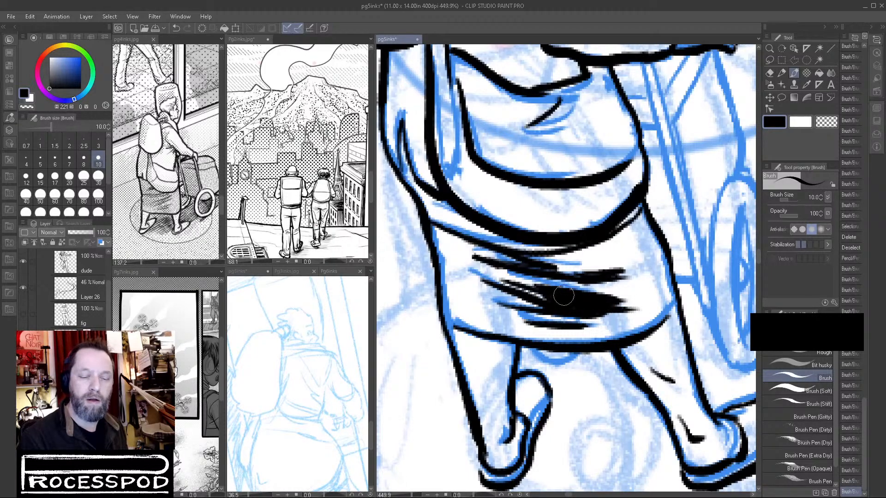
{"action": "left_click_drag", "start_coordinate": [463, 273], "coordinate": [595, 305]}
{"action": "mouse_move", "coordinate": [498, 281]}
{"action": "left_mouse_down"}
{"action": "mouse_move", "coordinate": [591, 316]}
{"action": "mouse_move", "coordinate": [528, 360]}
{"action": "left_mouse_up"}
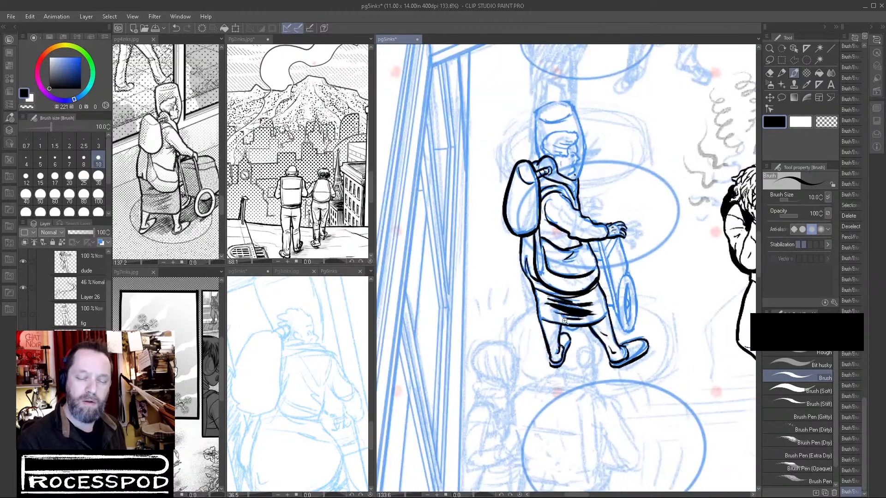
Trim the dark cluster on the skirt back into separate tapered fold strokes.
{"action": "left_click_drag", "start_coordinate": [565, 322], "coordinate": [615, 318]}
{"action": "mouse_move", "coordinate": [510, 272]}
{"action": "left_mouse_down"}
{"action": "mouse_move", "coordinate": [585, 294]}
{"action": "mouse_move", "coordinate": [651, 293]}
{"action": "mouse_move", "coordinate": [608, 299]}
{"action": "mouse_move", "coordinate": [532, 285]}
{"action": "mouse_move", "coordinate": [620, 300]}
{"action": "left_mouse_up"}
{"action": "left_click_drag", "start_coordinate": [544, 287], "coordinate": [601, 311]}
{"action": "left_click_drag", "start_coordinate": [677, 299], "coordinate": [667, 330]}
{"action": "left_click_drag", "start_coordinate": [668, 329], "coordinate": [583, 389]}
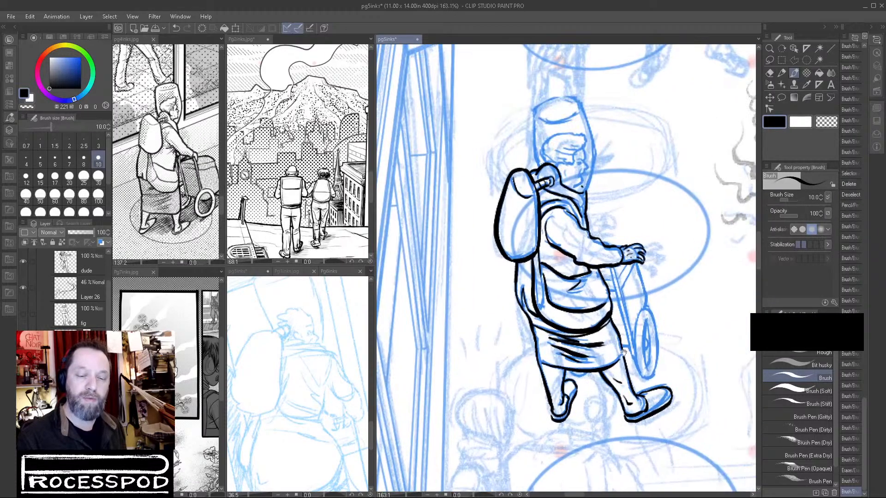
Ink the short fold marks on the sleeve and along the side of the jacket.
{"action": "left_click_drag", "start_coordinate": [561, 230], "coordinate": [607, 226]}
{"action": "mouse_move", "coordinate": [533, 250]}
{"action": "left_mouse_down"}
{"action": "mouse_move", "coordinate": [585, 239]}
{"action": "mouse_move", "coordinate": [572, 254]}
{"action": "left_mouse_up"}
{"action": "left_click_drag", "start_coordinate": [561, 267], "coordinate": [638, 279]}
{"action": "mouse_move", "coordinate": [629, 311]}
{"action": "left_mouse_down"}
{"action": "mouse_move", "coordinate": [672, 310]}
{"action": "mouse_move", "coordinate": [709, 294]}
{"action": "left_mouse_up"}
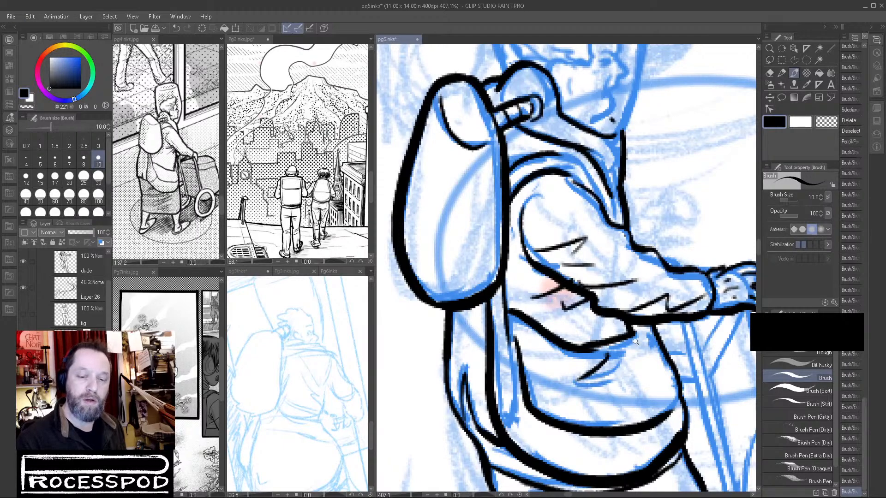
{"action": "left_click_drag", "start_coordinate": [637, 340], "coordinate": [610, 354]}
{"action": "left_click_drag", "start_coordinate": [623, 229], "coordinate": [581, 175]}
Ink the tall helmet's outline around the head, covering its back edge, domed top and front edge down to the collar.
{"action": "mouse_move", "coordinate": [513, 77]}
{"action": "left_mouse_down"}
{"action": "mouse_move", "coordinate": [503, 199]}
{"action": "mouse_move", "coordinate": [518, 225]}
{"action": "left_mouse_up"}
{"action": "left_click_drag", "start_coordinate": [505, 138], "coordinate": [519, 253]}
{"action": "left_click_drag", "start_coordinate": [521, 193], "coordinate": [519, 296]}
{"action": "left_click_drag", "start_coordinate": [521, 195], "coordinate": [586, 162]}
{"action": "key", "text": "ctrl+z"}
{"action": "mouse_move", "coordinate": [519, 196]}
{"action": "left_mouse_down"}
{"action": "mouse_move", "coordinate": [572, 165]}
{"action": "mouse_move", "coordinate": [622, 168]}
{"action": "mouse_move", "coordinate": [644, 188]}
{"action": "left_mouse_up"}
{"action": "mouse_move", "coordinate": [684, 251]}
{"action": "left_mouse_down"}
{"action": "mouse_move", "coordinate": [659, 259]}
{"action": "mouse_move", "coordinate": [629, 250]}
{"action": "left_mouse_up"}
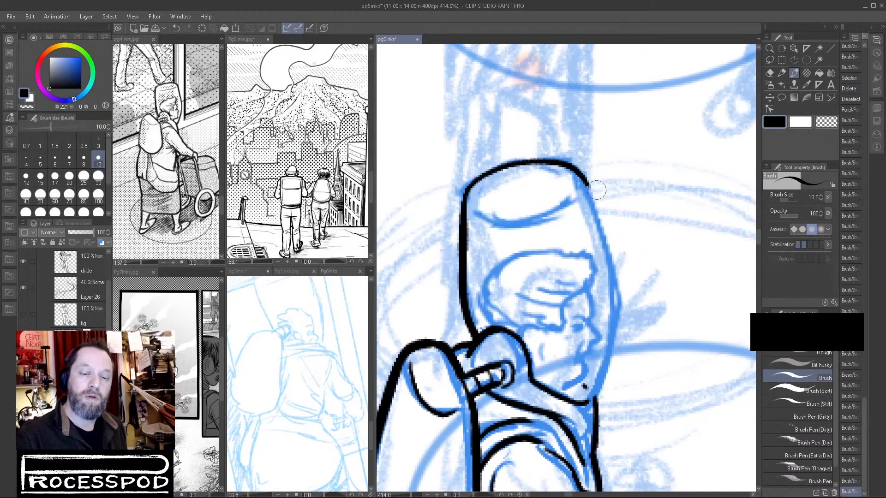
{"action": "mouse_move", "coordinate": [581, 177]}
{"action": "left_mouse_down"}
{"action": "mouse_move", "coordinate": [615, 293]}
{"action": "mouse_move", "coordinate": [613, 342]}
{"action": "mouse_move", "coordinate": [625, 256]}
{"action": "mouse_move", "coordinate": [609, 328]}
{"action": "left_mouse_up"}
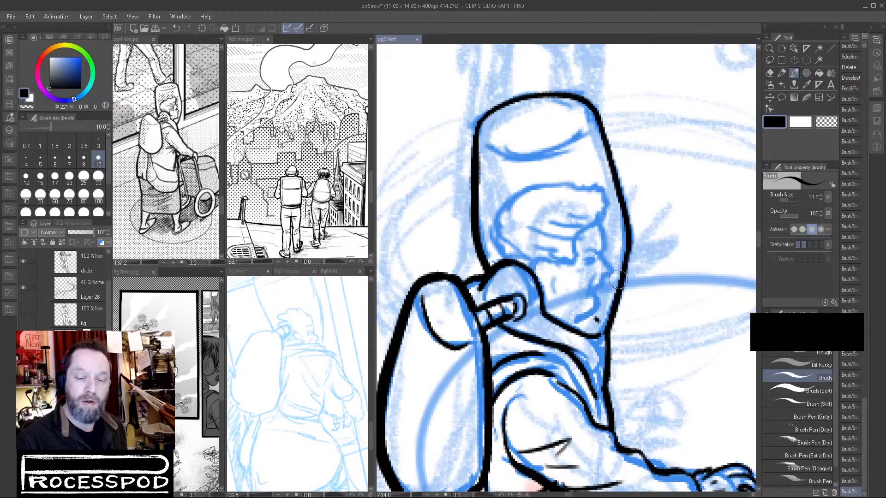
{"action": "left_click_drag", "start_coordinate": [626, 224], "coordinate": [605, 330]}
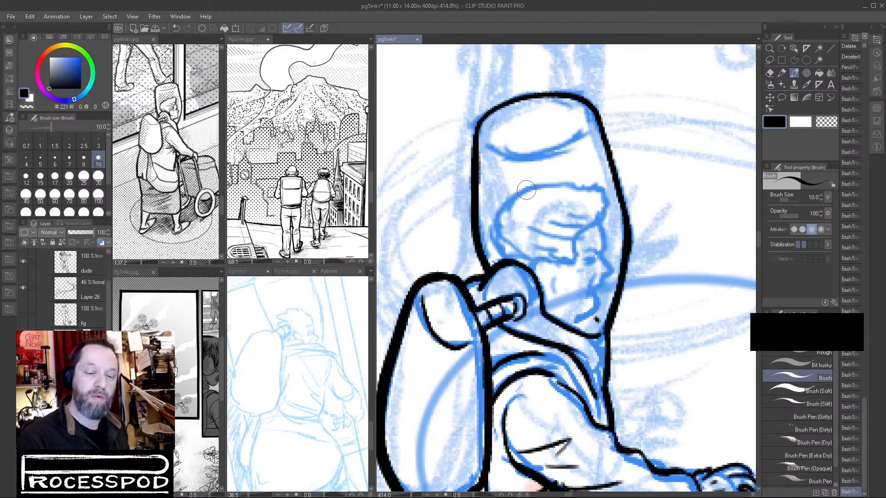
Ink the wavy outline of the old lady's hair from the nape to the forehead and clean up its front end.
{"action": "mouse_move", "coordinate": [526, 188]}
{"action": "left_mouse_down"}
{"action": "mouse_move", "coordinate": [492, 224]}
{"action": "mouse_move", "coordinate": [487, 241]}
{"action": "mouse_move", "coordinate": [504, 254]}
{"action": "left_mouse_up"}
{"action": "mouse_move", "coordinate": [517, 193]}
{"action": "left_mouse_down"}
{"action": "mouse_move", "coordinate": [561, 185]}
{"action": "mouse_move", "coordinate": [607, 190]}
{"action": "mouse_move", "coordinate": [605, 247]}
{"action": "left_mouse_up"}
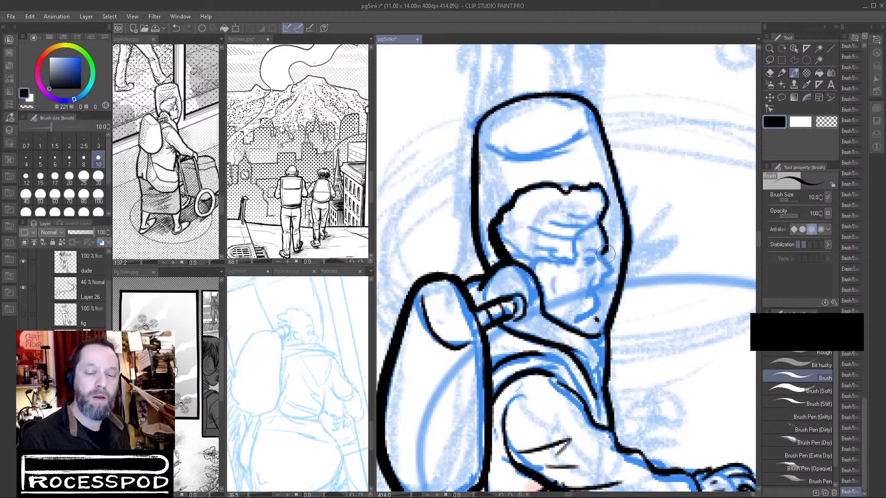
{"action": "key", "text": "c"}
{"action": "mouse_move", "coordinate": [610, 252]}
{"action": "left_mouse_down"}
{"action": "mouse_move", "coordinate": [607, 231]}
{"action": "mouse_move", "coordinate": [604, 254]}
{"action": "left_mouse_up"}
{"action": "left_click", "coordinate": [775, 122]}
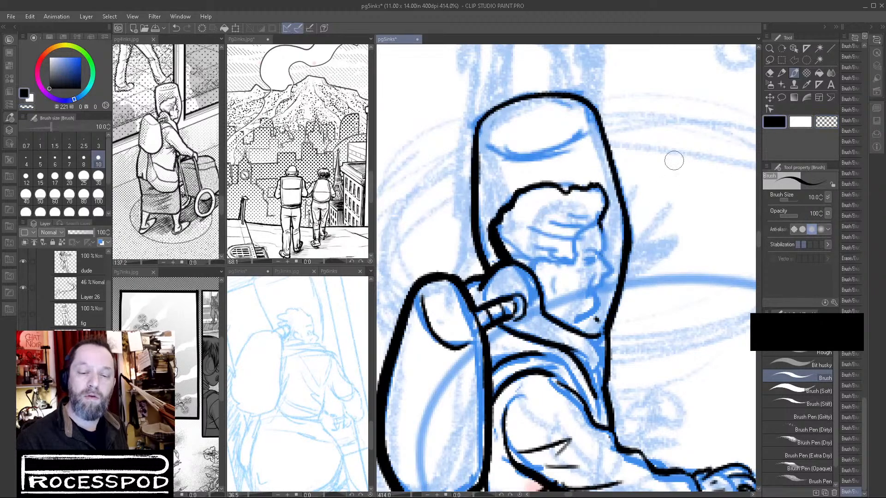
Ink the face profile with eye, nose, mouth and ear, add hair strands above the ear, and erase stray ink behind it.
{"action": "mouse_move", "coordinate": [600, 224]}
{"action": "left_mouse_down"}
{"action": "mouse_move", "coordinate": [597, 277]}
{"action": "mouse_move", "coordinate": [609, 274]}
{"action": "mouse_move", "coordinate": [605, 248]}
{"action": "mouse_move", "coordinate": [607, 278]}
{"action": "mouse_move", "coordinate": [589, 290]}
{"action": "mouse_move", "coordinate": [595, 300]}
{"action": "mouse_move", "coordinate": [575, 325]}
{"action": "left_mouse_up"}
{"action": "mouse_move", "coordinate": [594, 285]}
{"action": "left_mouse_down"}
{"action": "mouse_move", "coordinate": [585, 295]}
{"action": "mouse_move", "coordinate": [604, 261]}
{"action": "mouse_move", "coordinate": [596, 261]}
{"action": "mouse_move", "coordinate": [598, 253]}
{"action": "mouse_move", "coordinate": [596, 265]}
{"action": "mouse_move", "coordinate": [547, 256]}
{"action": "mouse_move", "coordinate": [540, 274]}
{"action": "mouse_move", "coordinate": [556, 291]}
{"action": "left_mouse_up"}
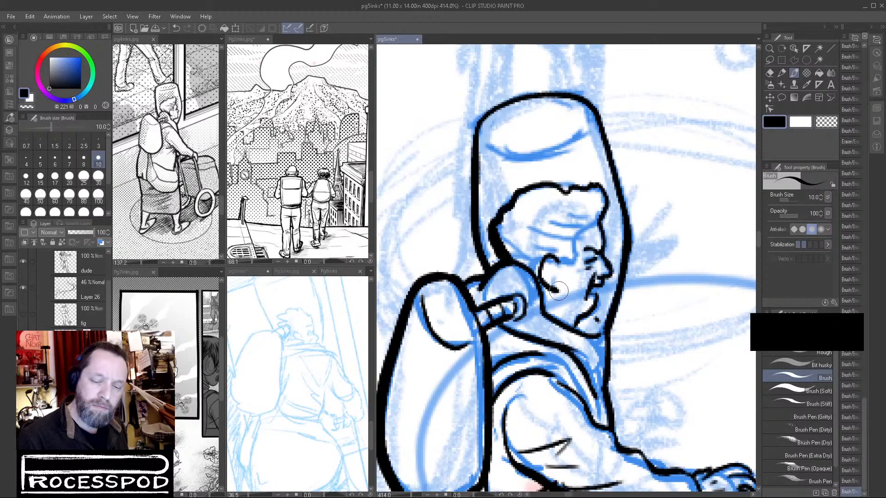
{"action": "mouse_move", "coordinate": [556, 256]}
{"action": "left_mouse_down"}
{"action": "mouse_move", "coordinate": [577, 252]}
{"action": "mouse_move", "coordinate": [578, 234]}
{"action": "mouse_move", "coordinate": [600, 223]}
{"action": "left_mouse_up"}
{"action": "mouse_move", "coordinate": [536, 232]}
{"action": "left_mouse_down"}
{"action": "mouse_move", "coordinate": [557, 239]}
{"action": "mouse_move", "coordinate": [588, 231]}
{"action": "mouse_move", "coordinate": [596, 213]}
{"action": "mouse_move", "coordinate": [568, 256]}
{"action": "mouse_move", "coordinate": [540, 262]}
{"action": "left_mouse_up"}
{"action": "left_click_drag", "start_coordinate": [506, 236], "coordinate": [535, 268]}
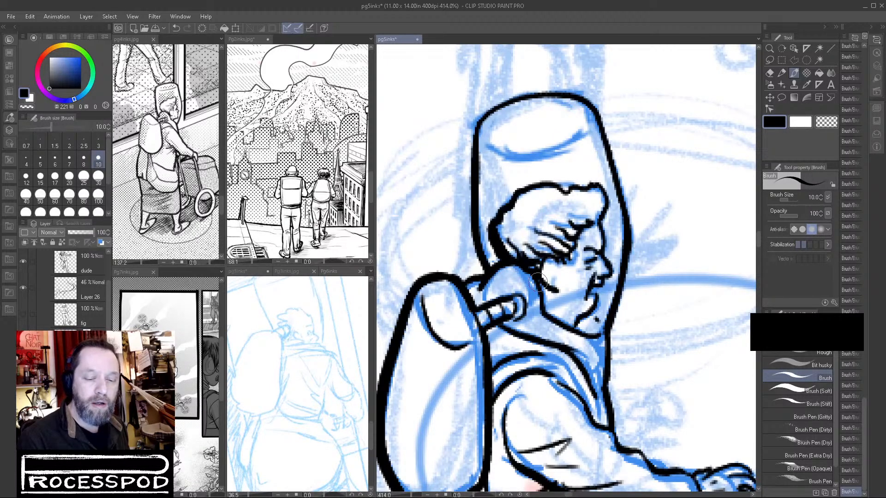
{"action": "key", "text": "c"}
{"action": "left_click_drag", "start_coordinate": [522, 270], "coordinate": [529, 280]}
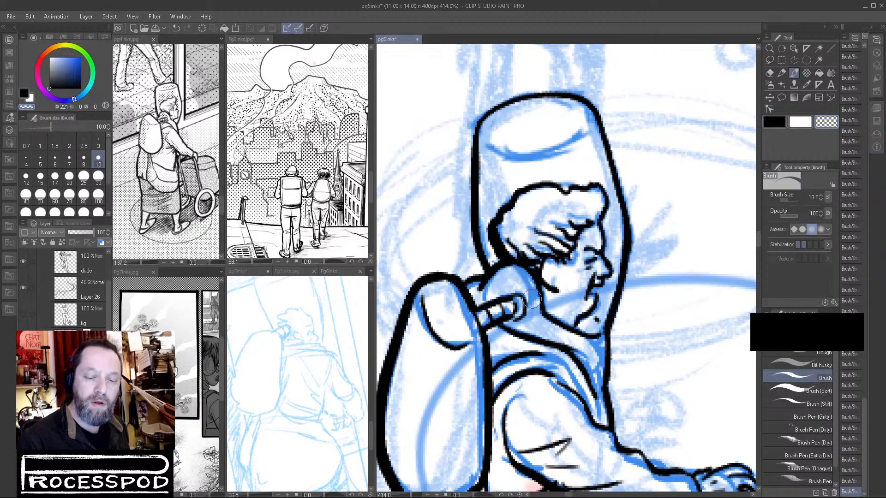
{"action": "left_click", "coordinate": [775, 122]}
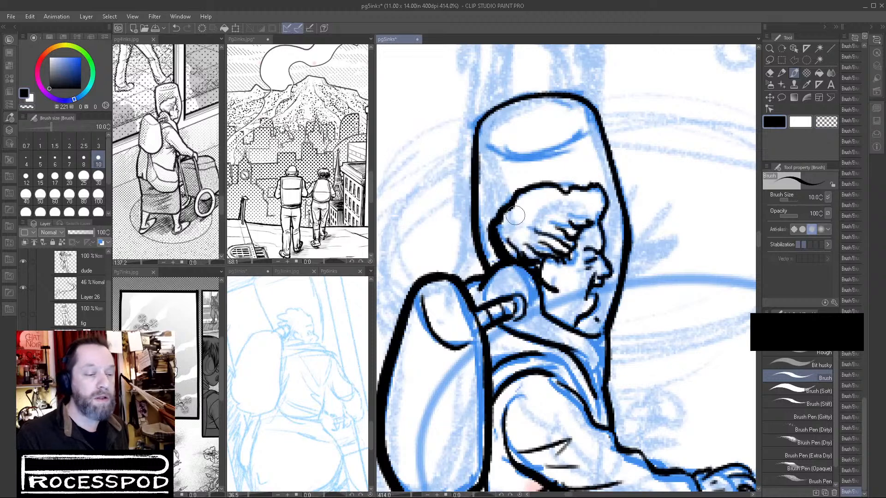
{"action": "left_click_drag", "start_coordinate": [509, 223], "coordinate": [544, 216]}
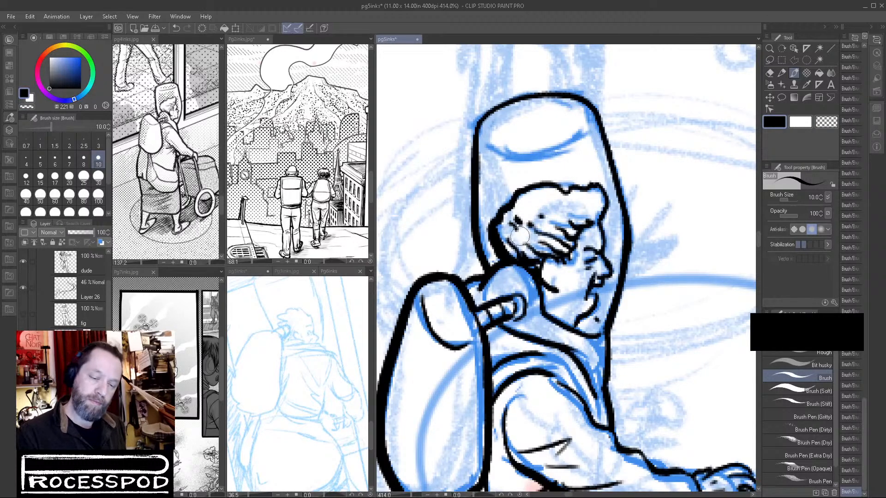
{"action": "key", "text": "c"}
{"action": "mouse_move", "coordinate": [538, 214]}
{"action": "left_mouse_down"}
{"action": "mouse_move", "coordinate": [522, 227]}
{"action": "mouse_move", "coordinate": [547, 210]}
{"action": "mouse_move", "coordinate": [518, 231]}
{"action": "left_mouse_up"}
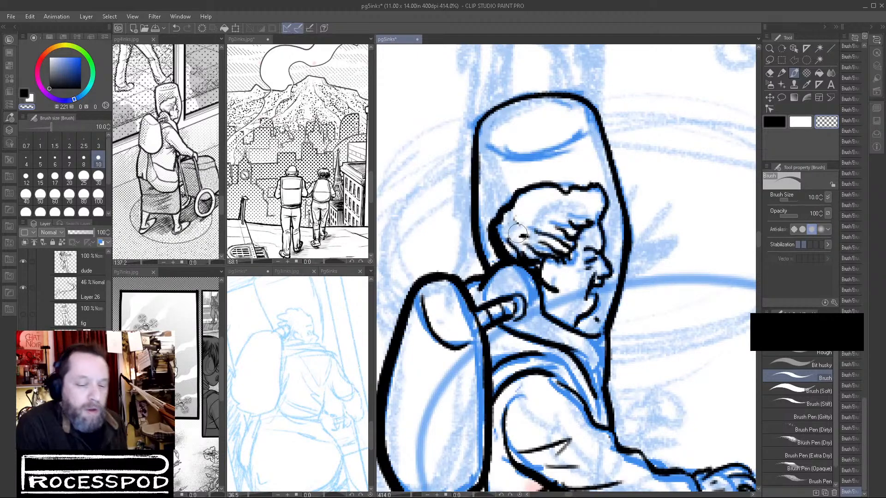
Ink the walker's slanted post in black as two parallel lines with short crossbars, from the sleeve down beside the wheel.
{"action": "scroll", "coordinate": [653, 291], "scroll_direction": "down", "scroll_amount": 5}
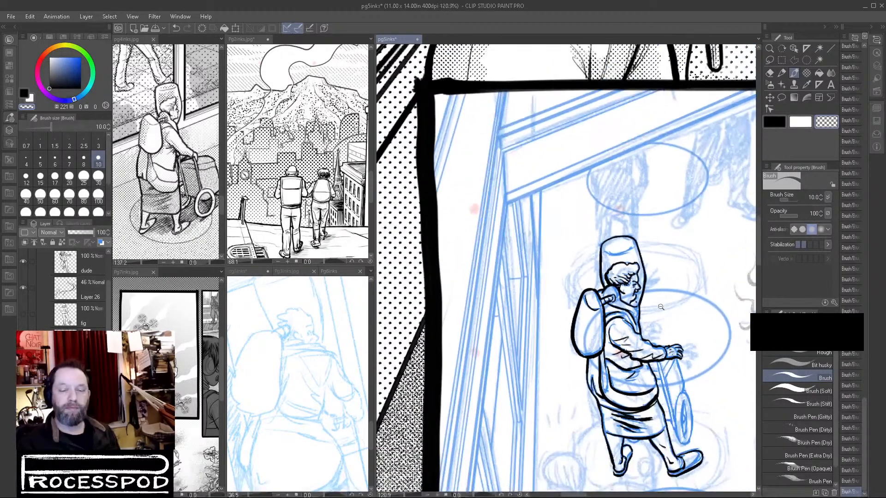
{"action": "scroll", "coordinate": [662, 307], "scroll_direction": "up", "scroll_amount": 4}
{"action": "scroll", "coordinate": [664, 312], "scroll_direction": "down", "scroll_amount": 6}
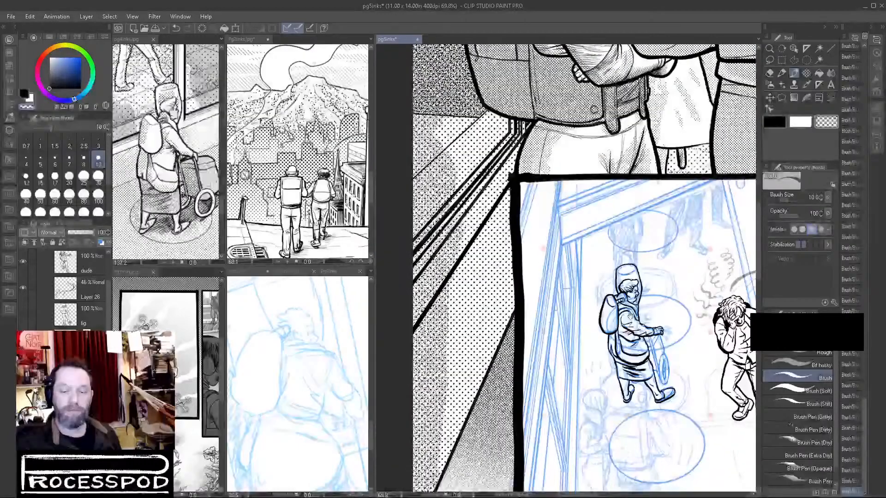
{"action": "scroll", "coordinate": [664, 328], "scroll_direction": "up", "scroll_amount": 6}
{"action": "left_click_drag", "start_coordinate": [703, 342], "coordinate": [689, 284]}
{"action": "left_click", "coordinate": [775, 122]}
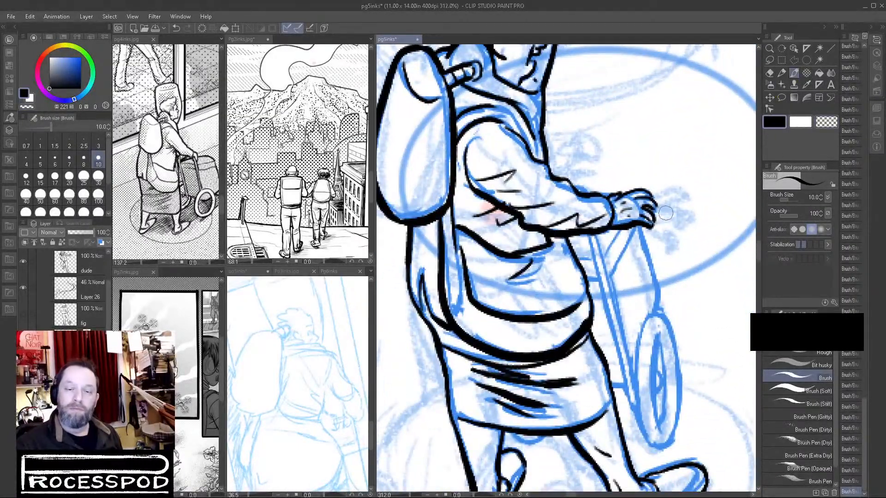
{"action": "left_click_drag", "start_coordinate": [592, 248], "coordinate": [619, 375]}
{"action": "key", "text": "ctrl+z"}
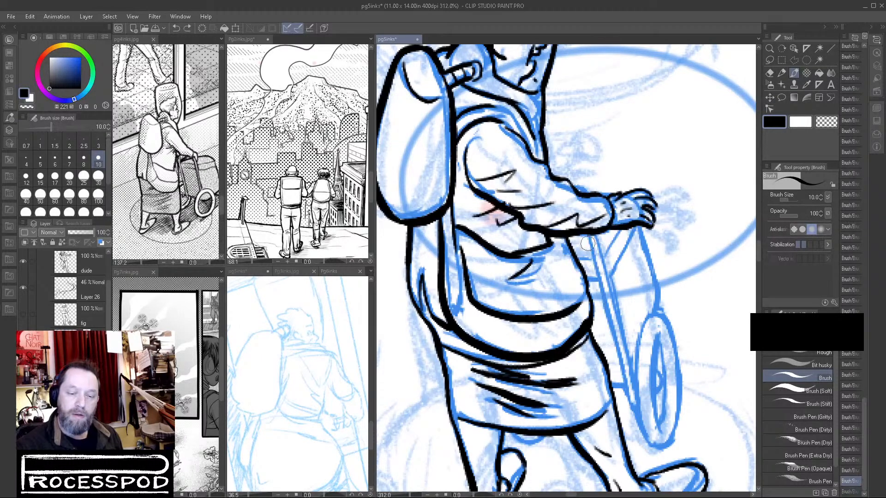
{"action": "left_click_drag", "start_coordinate": [583, 234], "coordinate": [627, 409]}
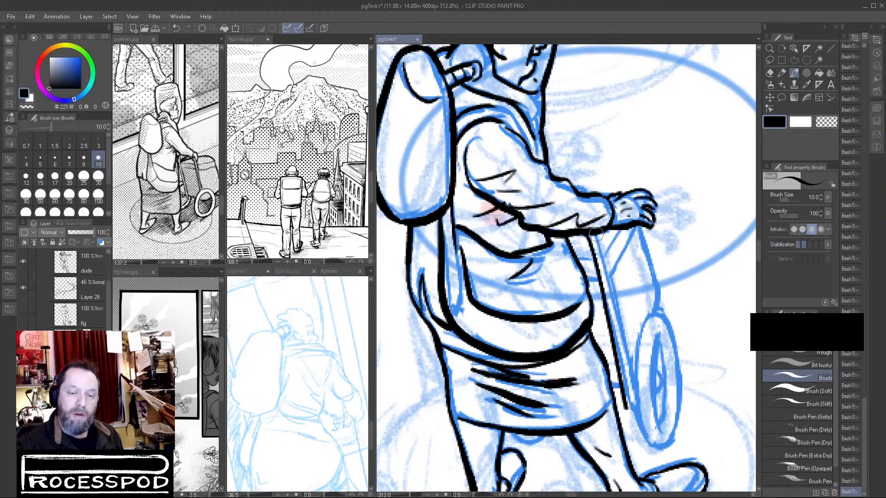
{"action": "left_click_drag", "start_coordinate": [616, 312], "coordinate": [633, 401]}
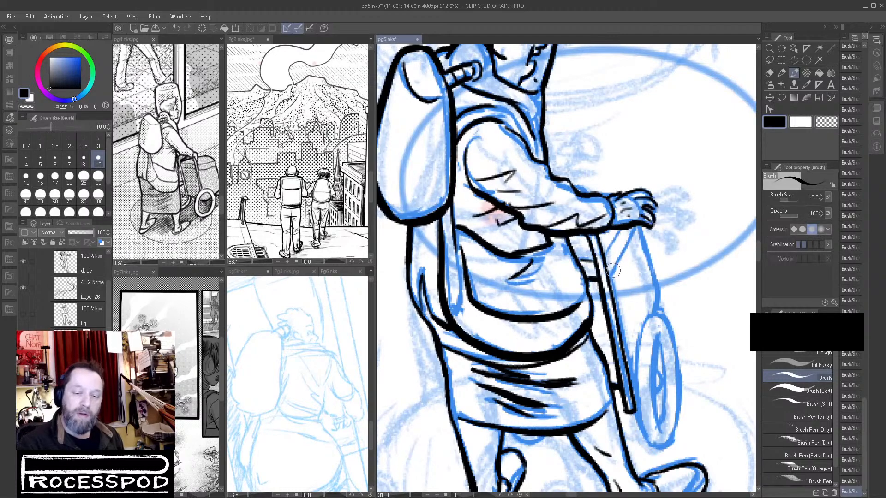
Ink the walker's diagonal brace and curved front edge below the hand, checking the cart in the page 4 reference.
{"action": "mouse_move", "coordinate": [611, 274]}
{"action": "left_mouse_down"}
{"action": "mouse_move", "coordinate": [628, 244]}
{"action": "mouse_move", "coordinate": [646, 253]}
{"action": "mouse_move", "coordinate": [658, 302]}
{"action": "left_mouse_up"}
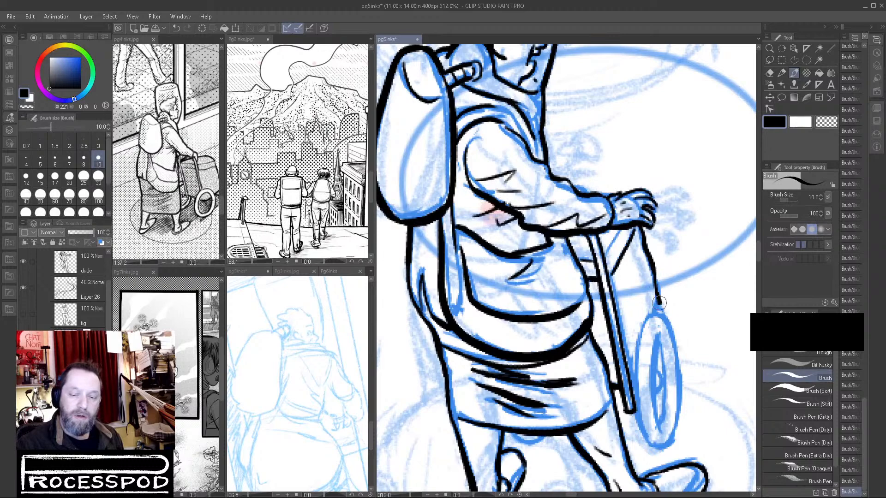
{"action": "key", "text": "ctrl+z"}
{"action": "left_click_drag", "start_coordinate": [211, 214], "coordinate": [179, 221]}
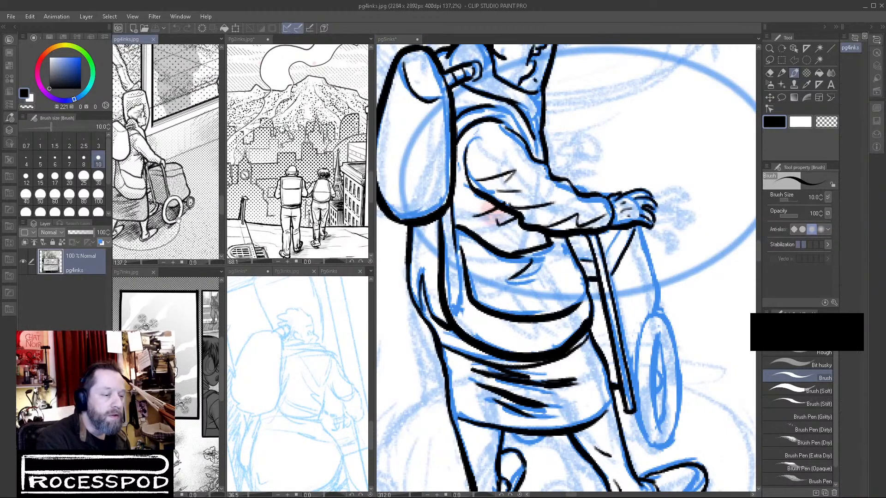
{"action": "left_click", "coordinate": [638, 225]}
{"action": "left_click_drag", "start_coordinate": [640, 231], "coordinate": [661, 305]}
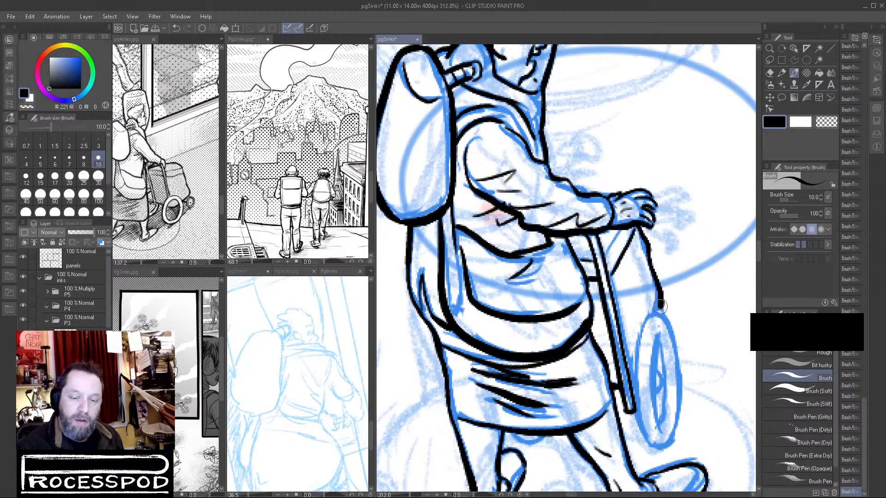
Ink the near edge of the walker's wheel rim and the matching curve of its inner ring over the blue sketch.
{"action": "mouse_move", "coordinate": [646, 263]}
{"action": "left_mouse_down"}
{"action": "mouse_move", "coordinate": [636, 306]}
{"action": "mouse_move", "coordinate": [663, 313]}
{"action": "mouse_move", "coordinate": [647, 263]}
{"action": "mouse_move", "coordinate": [618, 268]}
{"action": "mouse_move", "coordinate": [602, 351]}
{"action": "mouse_move", "coordinate": [643, 454]}
{"action": "mouse_move", "coordinate": [639, 254]}
{"action": "mouse_move", "coordinate": [616, 282]}
{"action": "mouse_move", "coordinate": [600, 351]}
{"action": "mouse_move", "coordinate": [611, 370]}
{"action": "mouse_move", "coordinate": [623, 270]}
{"action": "mouse_move", "coordinate": [617, 292]}
{"action": "mouse_move", "coordinate": [634, 259]}
{"action": "mouse_move", "coordinate": [604, 339]}
{"action": "mouse_move", "coordinate": [626, 430]}
{"action": "mouse_move", "coordinate": [650, 457]}
{"action": "left_mouse_up"}
{"action": "key", "text": "ctrl+z"}
{"action": "key", "text": "ctrl+z"}
{"action": "key", "text": "ctrl+z"}
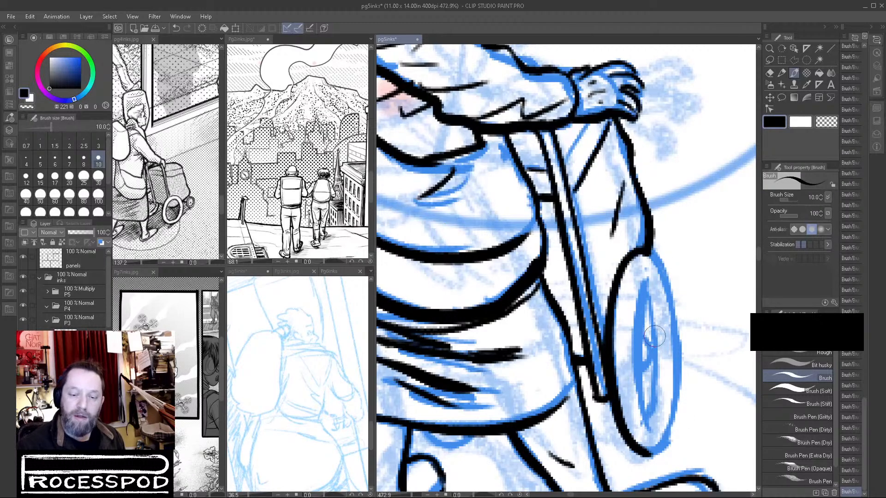
{"action": "mouse_move", "coordinate": [650, 278]}
{"action": "left_mouse_down"}
{"action": "mouse_move", "coordinate": [636, 335]}
{"action": "mouse_move", "coordinate": [651, 428]}
{"action": "left_mouse_up"}
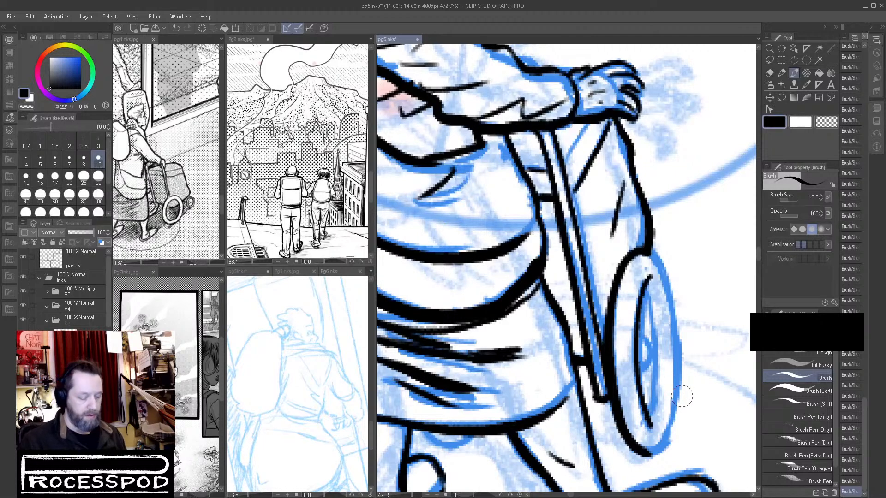
Rotate the canvas and ink the rest of the wheel's outer rim, trimming its edge with transparent colour and closing the outline in black.
{"action": "key", "text": "r"}
{"action": "mouse_move", "coordinate": [692, 399]}
{"action": "left_mouse_down"}
{"action": "mouse_move", "coordinate": [742, 336]}
{"action": "mouse_move", "coordinate": [563, 112]}
{"action": "mouse_move", "coordinate": [540, 151]}
{"action": "left_mouse_up"}
{"action": "left_click_drag", "start_coordinate": [560, 122], "coordinate": [488, 296]}
{"action": "mouse_move", "coordinate": [415, 418]}
{"action": "left_mouse_down"}
{"action": "mouse_move", "coordinate": [413, 369]}
{"action": "mouse_move", "coordinate": [412, 400]}
{"action": "mouse_move", "coordinate": [428, 341]}
{"action": "left_mouse_up"}
{"action": "key", "text": "c"}
{"action": "mouse_move", "coordinate": [414, 397]}
{"action": "left_mouse_down"}
{"action": "mouse_move", "coordinate": [429, 410]}
{"action": "mouse_move", "coordinate": [414, 416]}
{"action": "mouse_move", "coordinate": [411, 393]}
{"action": "mouse_move", "coordinate": [408, 407]}
{"action": "mouse_move", "coordinate": [415, 363]}
{"action": "mouse_move", "coordinate": [406, 404]}
{"action": "mouse_move", "coordinate": [425, 349]}
{"action": "left_mouse_up"}
{"action": "key", "text": "c"}
{"action": "left_click_drag", "start_coordinate": [409, 390], "coordinate": [442, 317]}
{"action": "mouse_move", "coordinate": [418, 360]}
{"action": "left_mouse_down"}
{"action": "mouse_move", "coordinate": [449, 303]}
{"action": "mouse_move", "coordinate": [497, 243]}
{"action": "mouse_move", "coordinate": [440, 308]}
{"action": "left_mouse_up"}
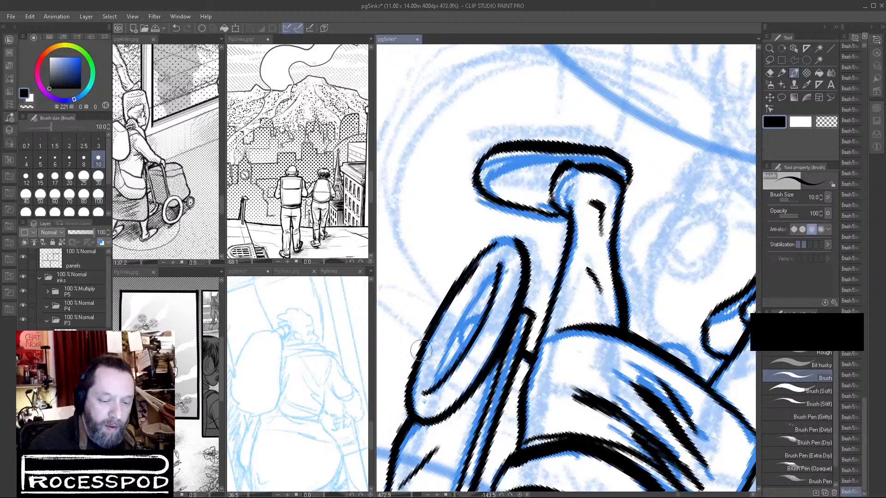
{"action": "key", "text": "c"}
{"action": "mouse_move", "coordinate": [481, 265]}
{"action": "left_mouse_down"}
{"action": "mouse_move", "coordinate": [433, 352]}
{"action": "mouse_move", "coordinate": [481, 264]}
{"action": "mouse_move", "coordinate": [462, 291]}
{"action": "left_mouse_up"}
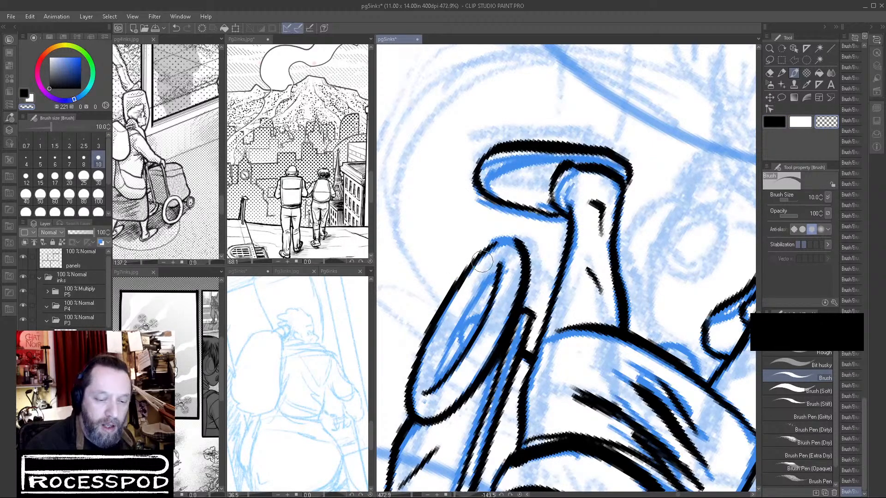
{"action": "left_click", "coordinate": [778, 124]}
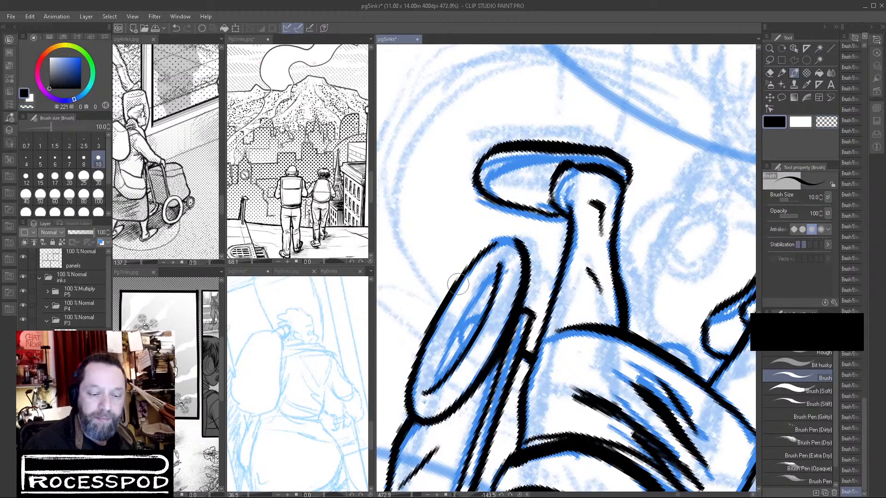
{"action": "mouse_move", "coordinate": [464, 272]}
{"action": "left_mouse_down"}
{"action": "mouse_move", "coordinate": [501, 241]}
{"action": "mouse_move", "coordinate": [533, 249]}
{"action": "mouse_move", "coordinate": [516, 233]}
{"action": "mouse_move", "coordinate": [528, 231]}
{"action": "mouse_move", "coordinate": [470, 260]}
{"action": "left_mouse_up"}
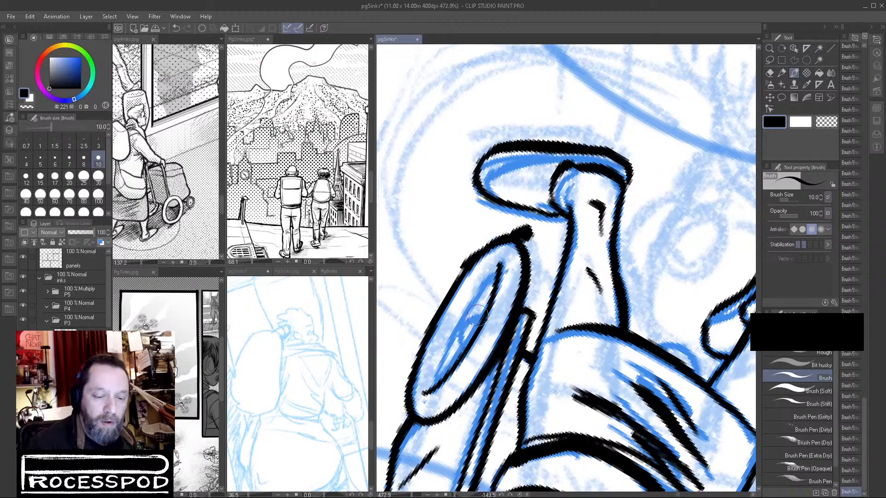
Close the wheel's inner ring and ink a small square hub at its centre.
{"action": "mouse_move", "coordinate": [435, 382]}
{"action": "left_mouse_down"}
{"action": "mouse_move", "coordinate": [478, 294]}
{"action": "mouse_move", "coordinate": [449, 334]}
{"action": "mouse_move", "coordinate": [498, 277]}
{"action": "mouse_move", "coordinate": [450, 340]}
{"action": "mouse_move", "coordinate": [434, 385]}
{"action": "left_mouse_up"}
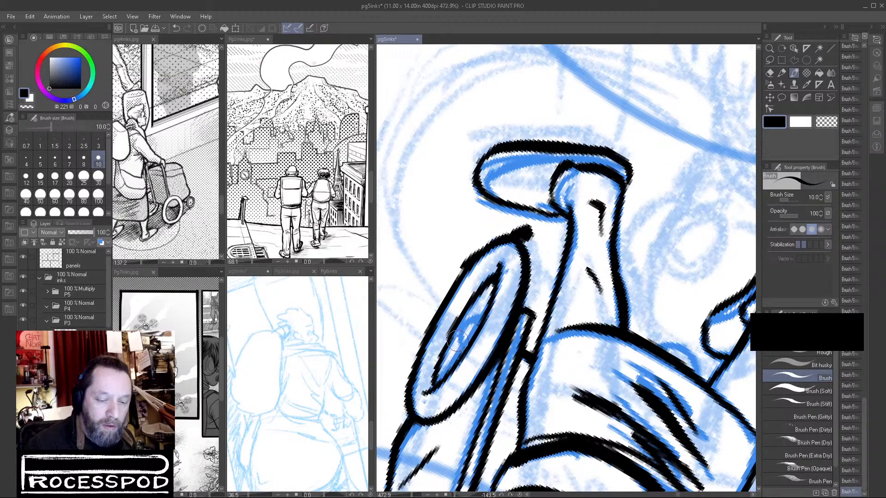
{"action": "left_click_drag", "start_coordinate": [470, 322], "coordinate": [467, 340]}
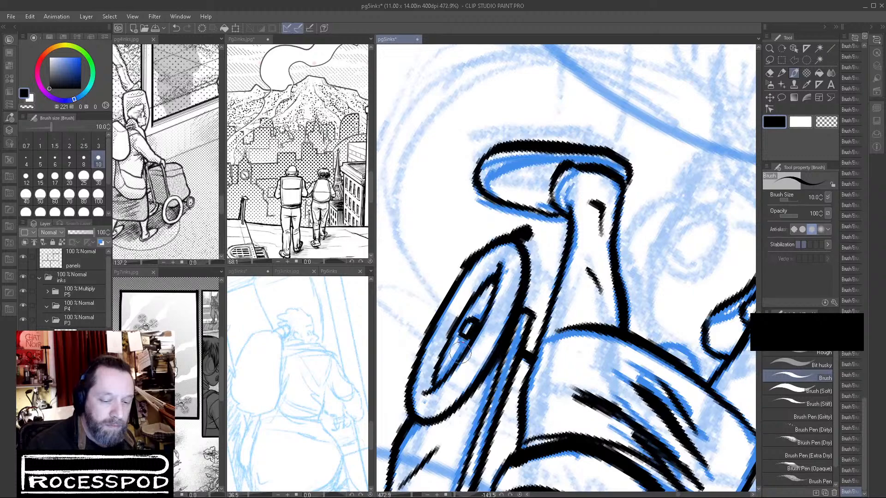
{"action": "left_click_drag", "start_coordinate": [436, 382], "coordinate": [468, 343]}
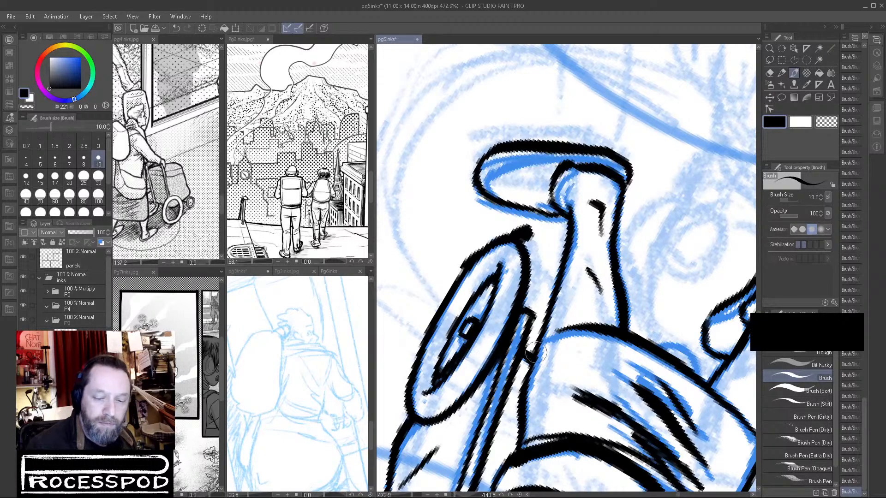
{"action": "scroll", "coordinate": [546, 322], "scroll_direction": "down", "scroll_amount": 5}
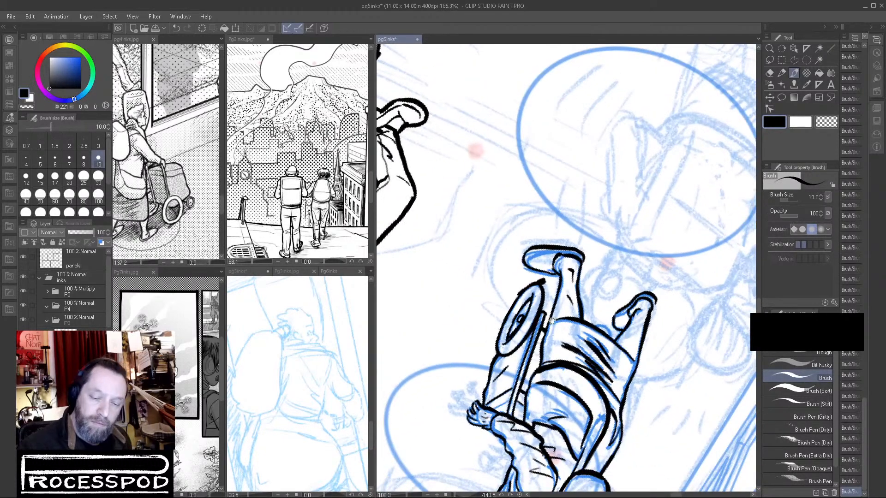
{"action": "scroll", "coordinate": [543, 320], "scroll_direction": "up", "scroll_amount": 4}
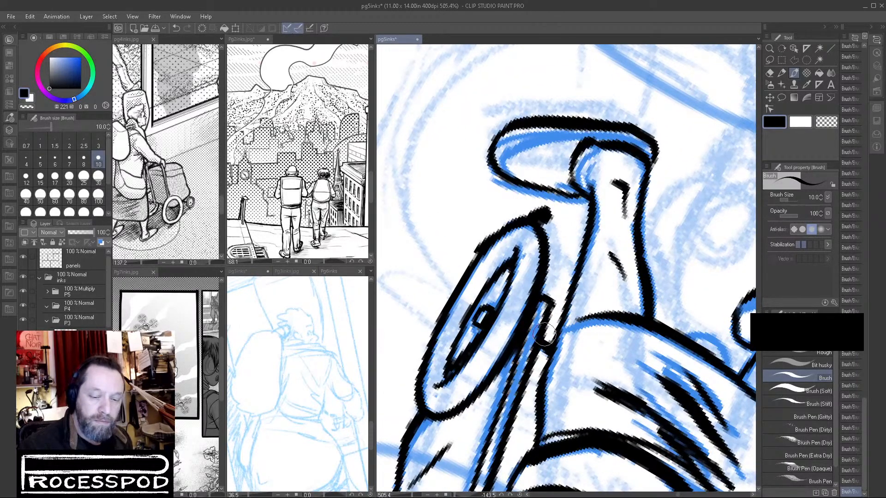
{"action": "scroll", "coordinate": [550, 341], "scroll_direction": "down", "scroll_amount": 4}
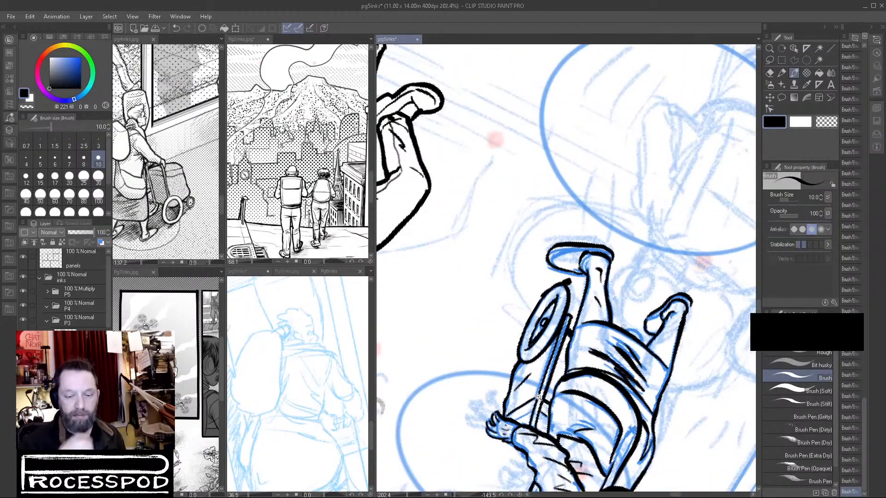
{"action": "scroll", "coordinate": [538, 397], "scroll_direction": "up", "scroll_amount": 5}
{"action": "left_click_drag", "start_coordinate": [604, 312], "coordinate": [624, 355]}
{"action": "left_click_drag", "start_coordinate": [668, 314], "coordinate": [593, 408]}
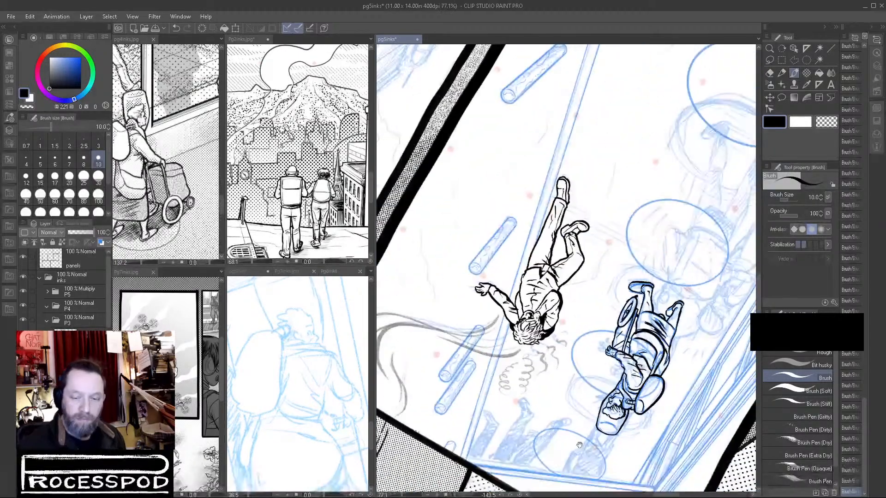
Turn the canvas back upright and hide the old lady's blue sketch layer beneath the inks.
{"action": "key", "text": "r"}
{"action": "mouse_move", "coordinate": [673, 357]}
{"action": "left_mouse_down"}
{"action": "mouse_move", "coordinate": [661, 369]}
{"action": "mouse_move", "coordinate": [490, 360]}
{"action": "mouse_move", "coordinate": [465, 284]}
{"action": "mouse_move", "coordinate": [467, 256]}
{"action": "left_mouse_up"}
{"action": "key", "text": "b"}
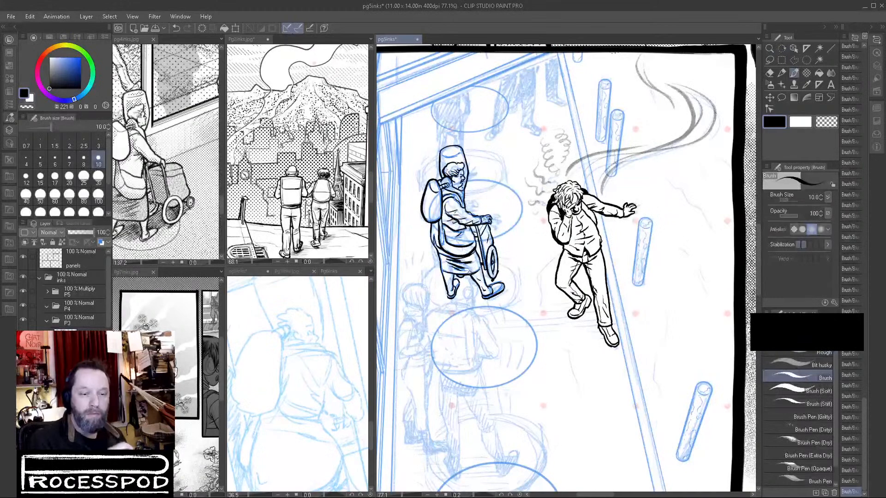
{"action": "mouse_move", "coordinate": [447, 155]}
{"action": "left_mouse_down"}
{"action": "mouse_move", "coordinate": [515, 154]}
{"action": "mouse_move", "coordinate": [461, 224]}
{"action": "mouse_move", "coordinate": [482, 230]}
{"action": "mouse_move", "coordinate": [571, 201]}
{"action": "left_mouse_up"}
{"action": "left_click_drag", "start_coordinate": [599, 262], "coordinate": [475, 382]}
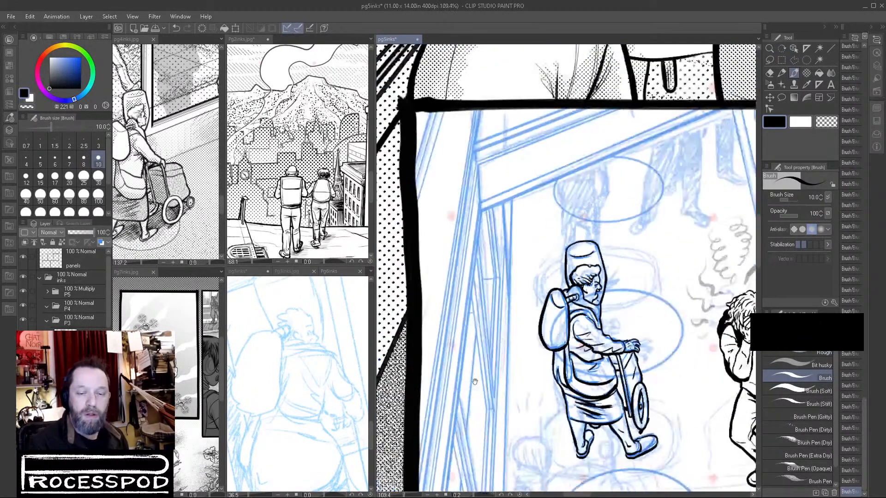
{"action": "left_click_drag", "start_coordinate": [693, 399], "coordinate": [679, 393]}
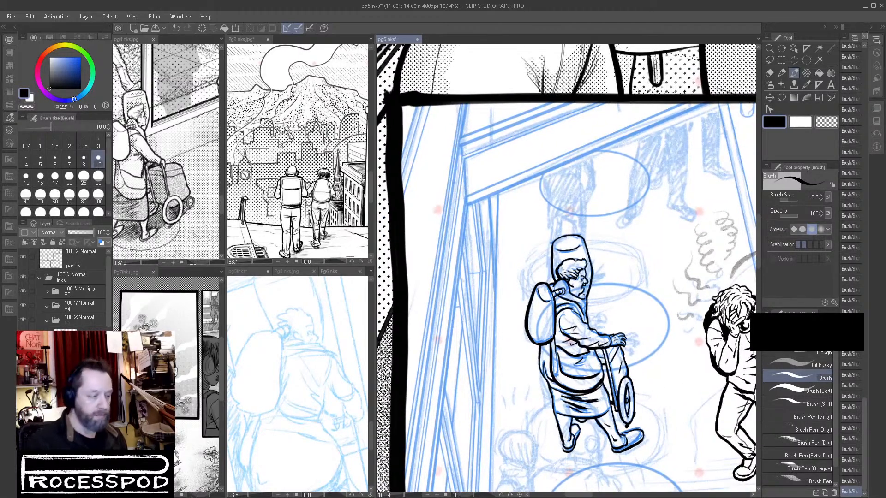
{"action": "scroll", "coordinate": [69, 291], "scroll_direction": "down", "scroll_amount": 5}
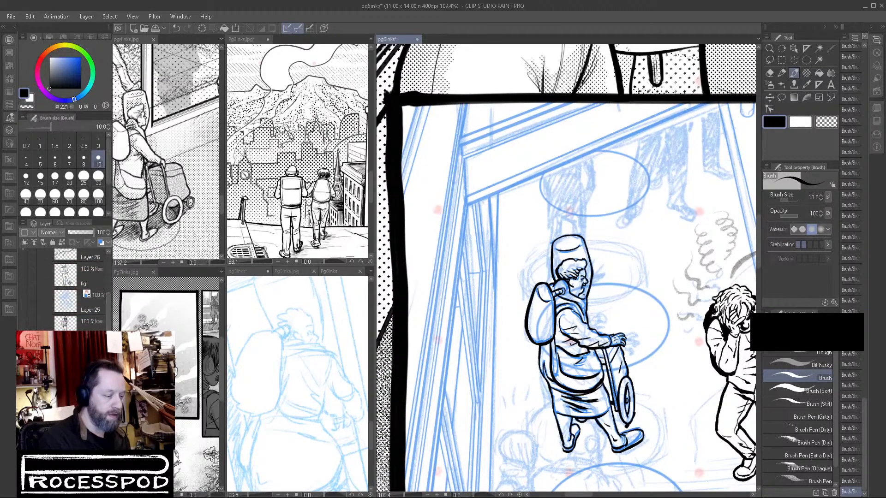
{"action": "left_click", "coordinate": [23, 354]}
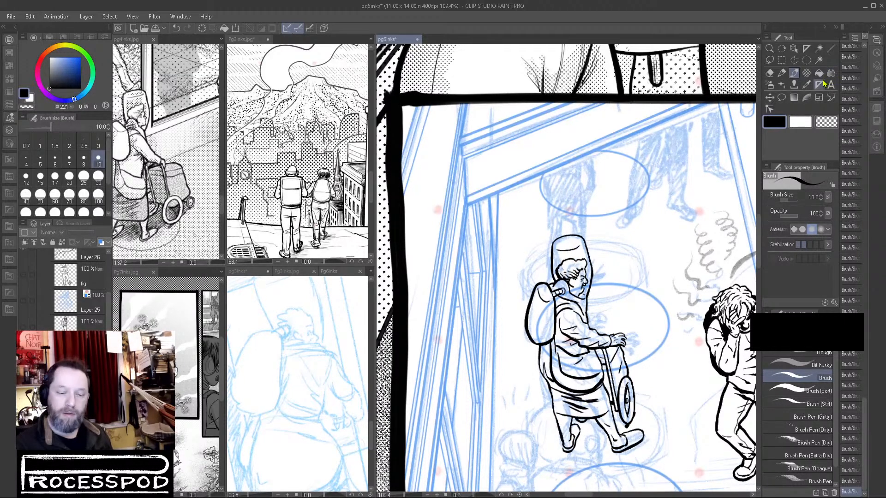
Reinforce the back edge of the old lady's clothing below the backpack and compare the figure with the large panel above.
{"action": "left_click_drag", "start_coordinate": [546, 372], "coordinate": [595, 371]}
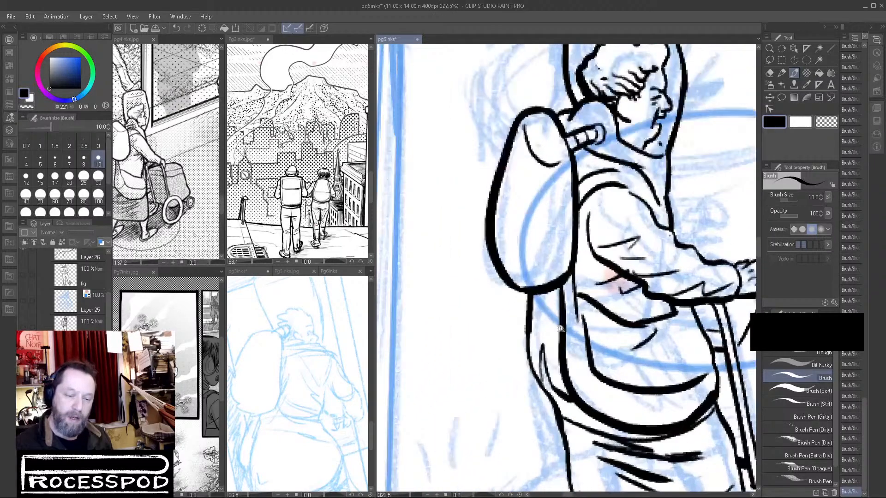
{"action": "mouse_move", "coordinate": [529, 294]}
{"action": "left_mouse_down"}
{"action": "mouse_move", "coordinate": [526, 348]}
{"action": "mouse_move", "coordinate": [564, 434]}
{"action": "mouse_move", "coordinate": [585, 270]}
{"action": "mouse_move", "coordinate": [595, 337]}
{"action": "mouse_move", "coordinate": [587, 316]}
{"action": "mouse_move", "coordinate": [623, 450]}
{"action": "mouse_move", "coordinate": [652, 444]}
{"action": "mouse_move", "coordinate": [671, 382]}
{"action": "mouse_move", "coordinate": [698, 390]}
{"action": "mouse_move", "coordinate": [554, 415]}
{"action": "left_mouse_up"}
{"action": "left_click_drag", "start_coordinate": [671, 466], "coordinate": [468, 451]}
{"action": "scroll", "coordinate": [468, 451], "scroll_direction": "down", "scroll_amount": 3}
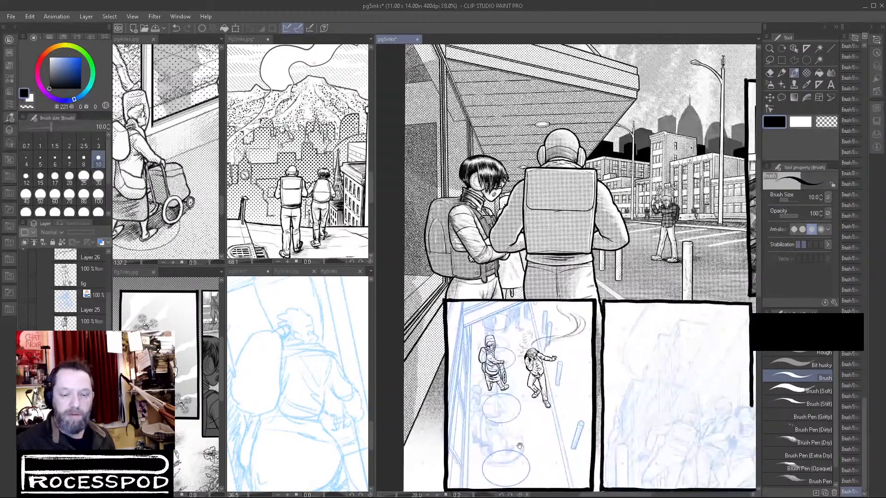
{"action": "scroll", "coordinate": [679, 246], "scroll_direction": "up", "scroll_amount": 2}
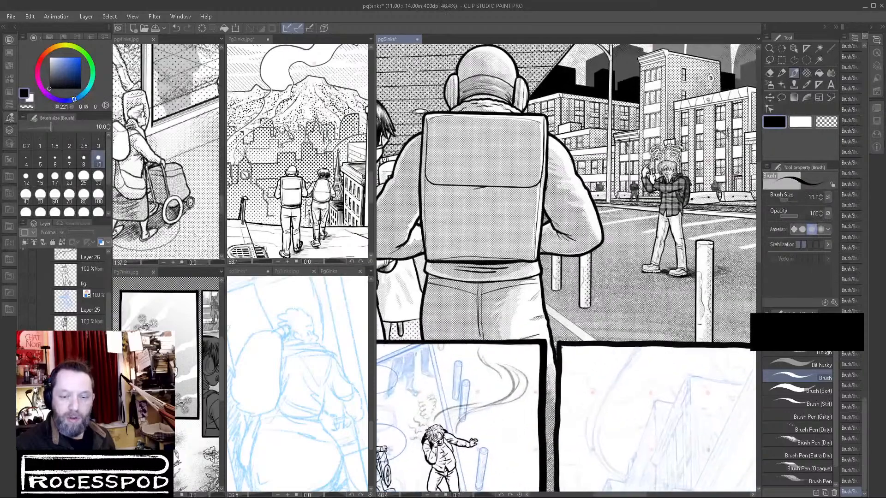
{"action": "left_click_drag", "start_coordinate": [568, 392], "coordinate": [636, 316]}
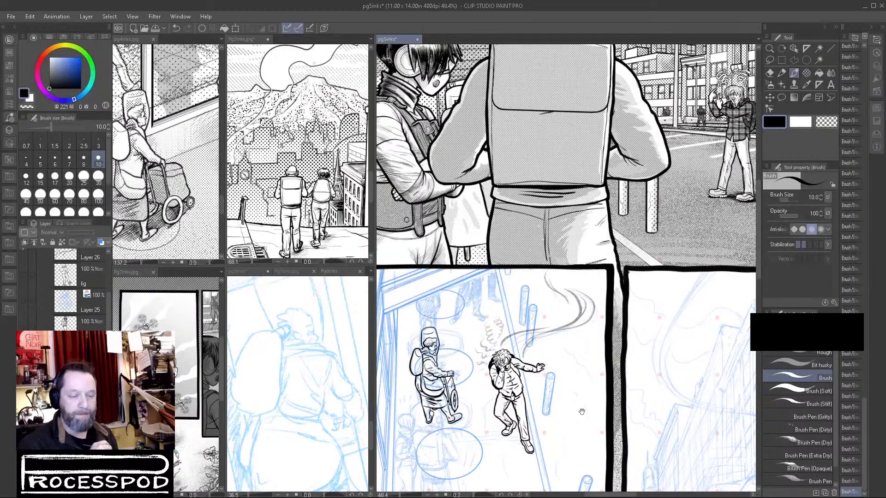
Ink short black emphasis lines radiating from both sides of the old lady's helmet.
{"action": "scroll", "coordinate": [415, 346], "scroll_direction": "up", "scroll_amount": 5}
{"action": "mouse_move", "coordinate": [406, 305]}
{"action": "left_mouse_down"}
{"action": "mouse_move", "coordinate": [425, 300]}
{"action": "mouse_move", "coordinate": [426, 283]}
{"action": "left_mouse_up"}
{"action": "left_click_drag", "start_coordinate": [519, 279], "coordinate": [536, 263]}
{"action": "mouse_move", "coordinate": [522, 292]}
{"action": "left_mouse_down"}
{"action": "mouse_move", "coordinate": [541, 289]}
{"action": "mouse_move", "coordinate": [535, 331]}
{"action": "left_mouse_up"}
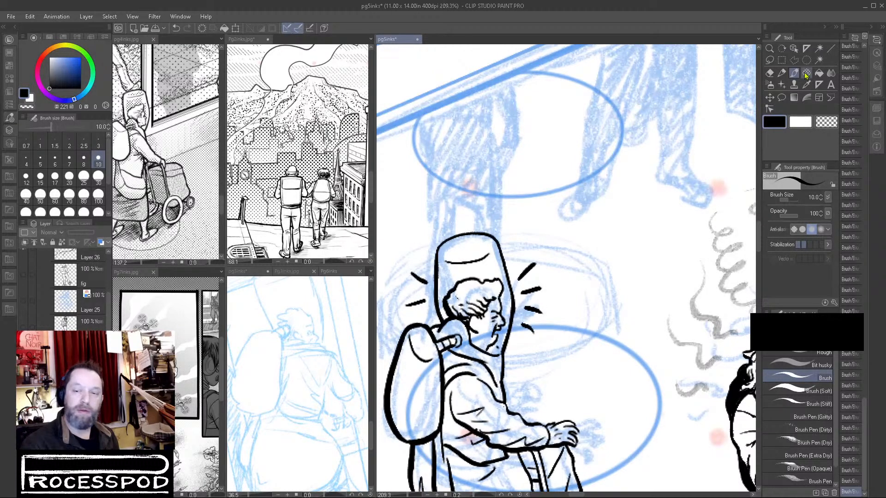
Lasso the emphasis lines on both sides of the helmet, cut and paste them onto their own layer, and set its opacity to 37%.
{"action": "left_click", "coordinate": [768, 61]}
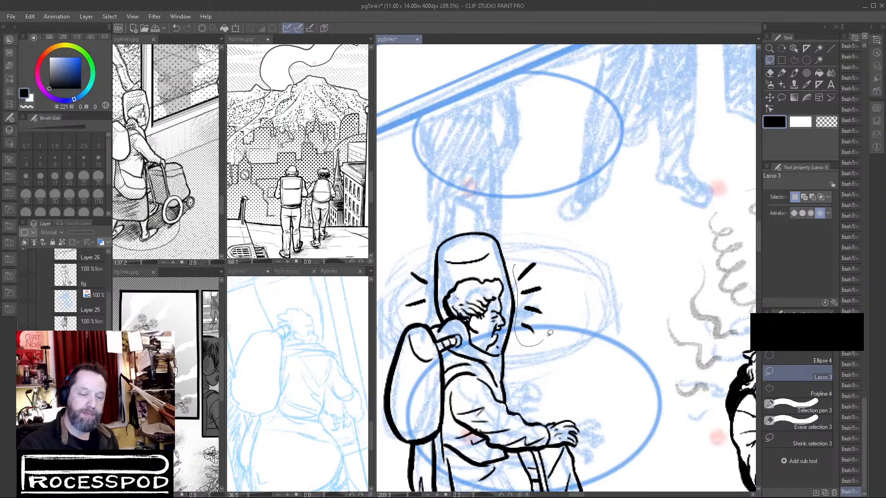
{"action": "left_click_drag", "start_coordinate": [540, 342], "coordinate": [535, 239]}
{"action": "mouse_move", "coordinate": [431, 267]}
{"action": "left_mouse_down"}
{"action": "mouse_move", "coordinate": [427, 305]}
{"action": "mouse_move", "coordinate": [420, 236]}
{"action": "mouse_move", "coordinate": [430, 263]}
{"action": "left_mouse_up"}
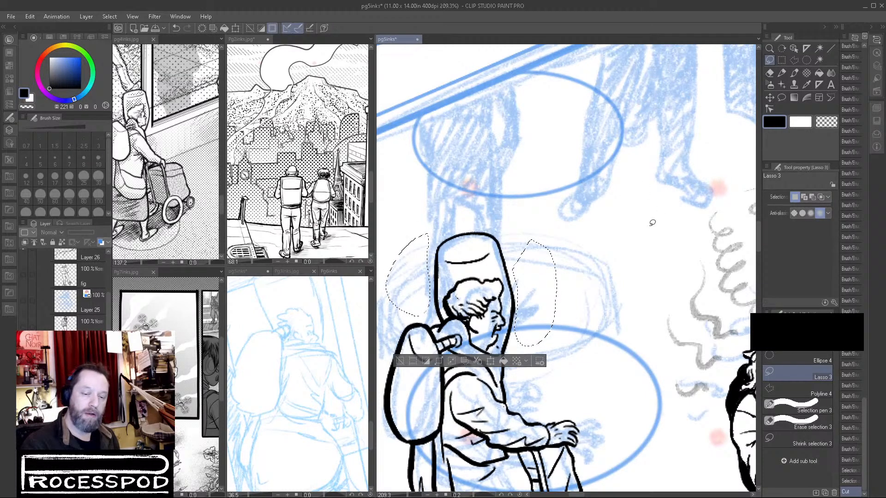
{"action": "key", "text": "ctrl+d"}
{"action": "left_click_drag", "start_coordinate": [90, 236], "coordinate": [79, 236]}
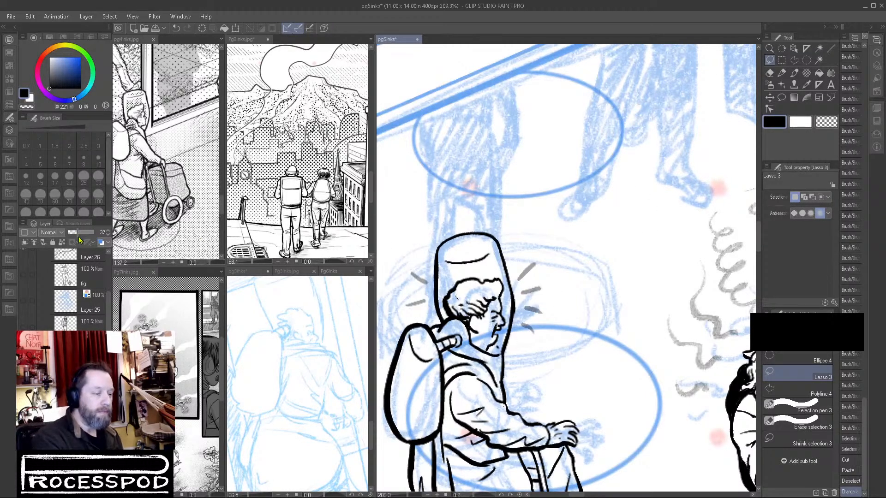
Add more short grey emphasis strokes with the Brush to fill out the burst on both sides of the helmet.
{"action": "scroll", "coordinate": [589, 326], "scroll_direction": "down", "scroll_amount": 5}
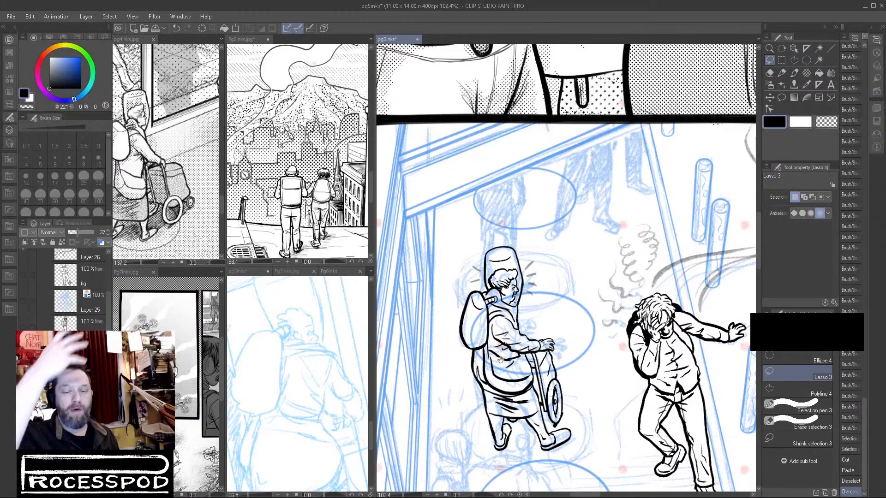
{"action": "left_click", "coordinate": [792, 74]}
{"action": "scroll", "coordinate": [528, 274], "scroll_direction": "up", "scroll_amount": 2}
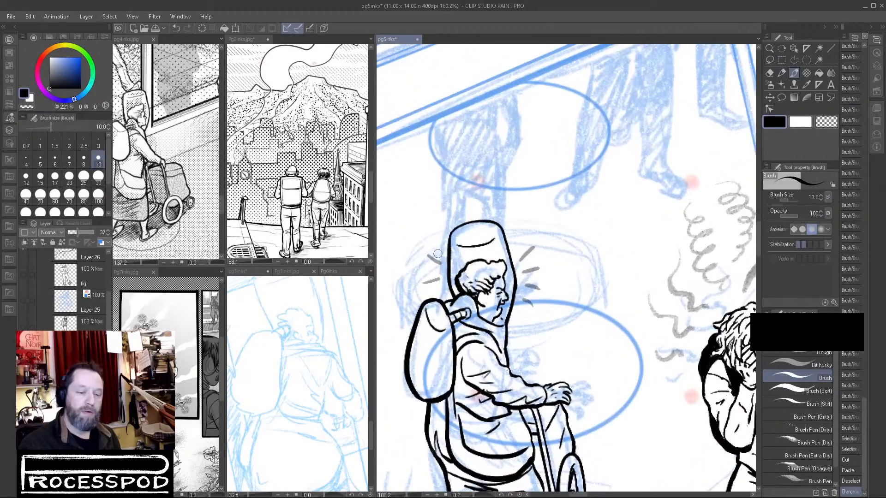
{"action": "left_click_drag", "start_coordinate": [440, 248], "coordinate": [445, 249]}
{"action": "key", "text": "ctrl+z"}
{"action": "key", "text": "ctrl+z"}
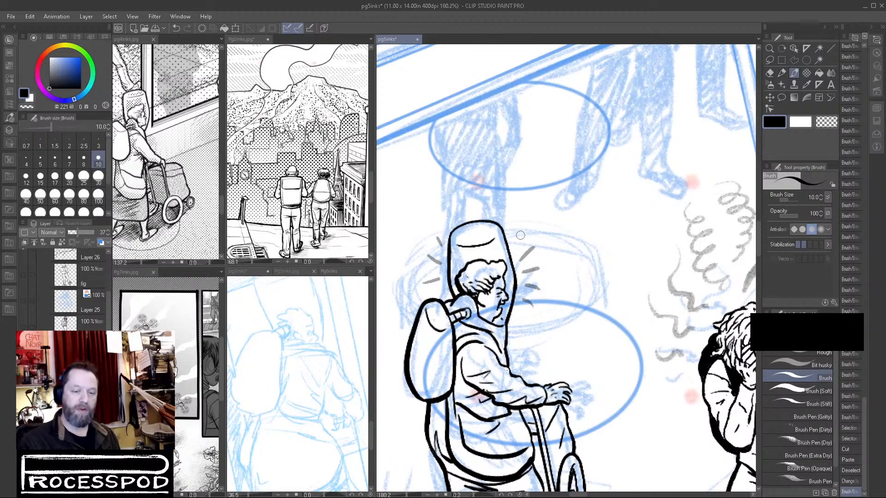
{"action": "left_click_drag", "start_coordinate": [523, 234], "coordinate": [518, 247]}
{"action": "mouse_move", "coordinate": [517, 312]}
{"action": "left_mouse_down"}
{"action": "mouse_move", "coordinate": [526, 318]}
{"action": "mouse_move", "coordinate": [536, 306]}
{"action": "left_mouse_up"}
{"action": "left_click", "coordinate": [515, 327]}
{"action": "mouse_move", "coordinate": [423, 284]}
{"action": "left_mouse_down"}
{"action": "mouse_move", "coordinate": [443, 274]}
{"action": "mouse_move", "coordinate": [450, 281]}
{"action": "left_mouse_up"}
{"action": "left_click_drag", "start_coordinate": [515, 325], "coordinate": [520, 331]}
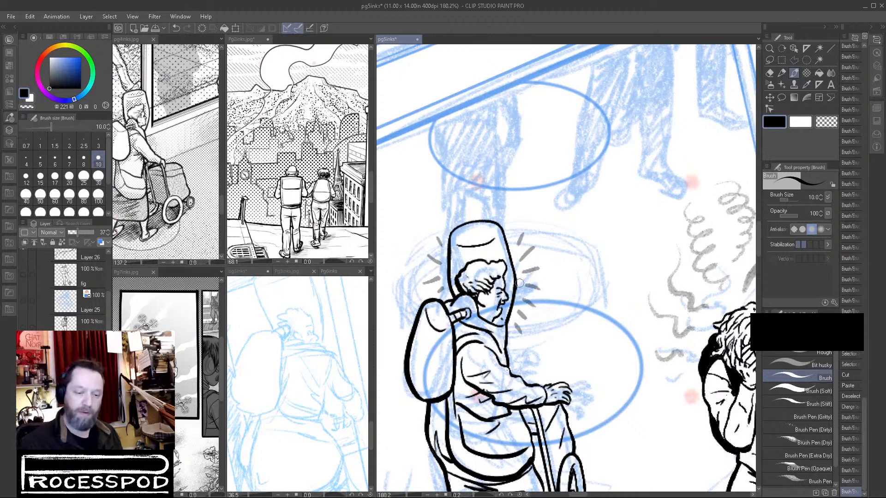
Ink the collar line over the old lady's shoulder in black and save the page.
{"action": "left_click_drag", "start_coordinate": [526, 354], "coordinate": [569, 315]}
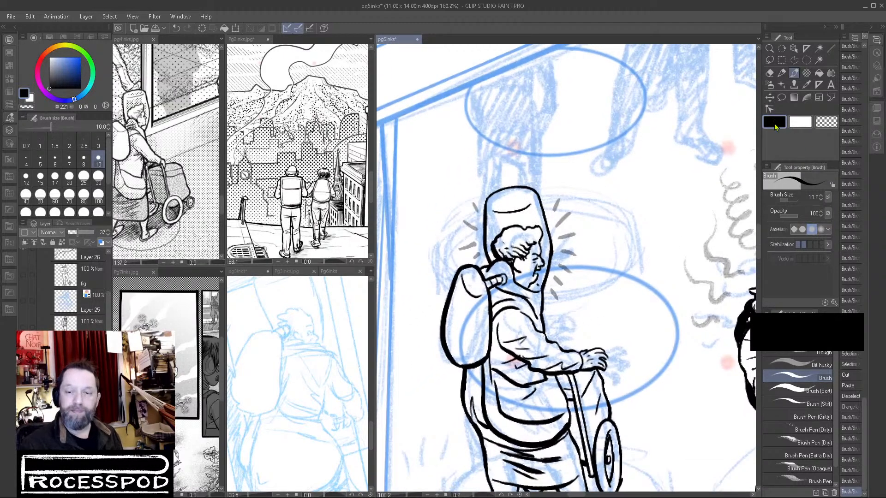
{"action": "scroll", "coordinate": [543, 289], "scroll_direction": "up", "scroll_amount": 4}
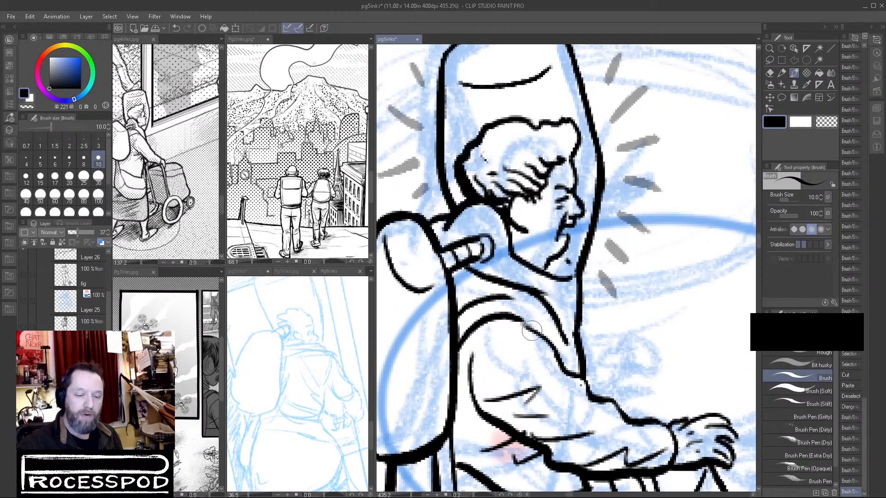
{"action": "key", "text": "ctrl+z"}
{"action": "key", "text": "ctrl+y"}
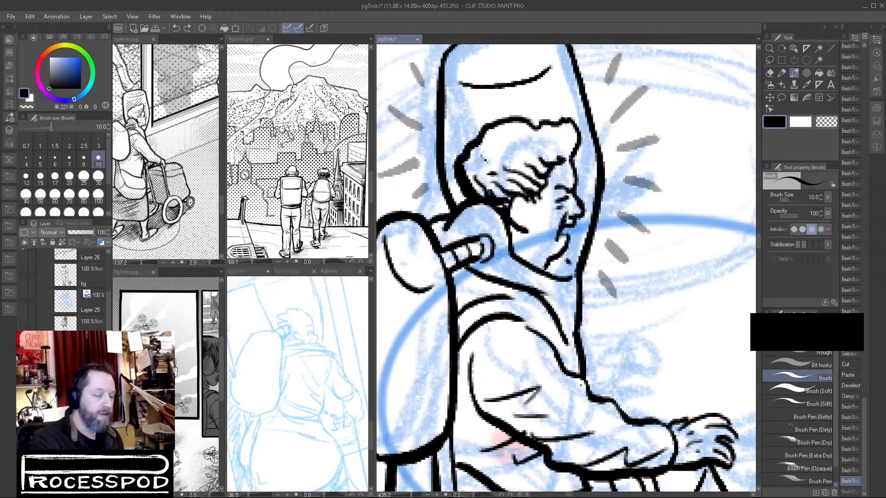
{"action": "mouse_move", "coordinate": [505, 302]}
{"action": "left_mouse_down"}
{"action": "mouse_move", "coordinate": [542, 318]}
{"action": "mouse_move", "coordinate": [568, 372]}
{"action": "mouse_move", "coordinate": [578, 361]}
{"action": "mouse_move", "coordinate": [578, 318]}
{"action": "mouse_move", "coordinate": [542, 328]}
{"action": "left_mouse_up"}
{"action": "key", "text": "ctrl+s"}
{"action": "left_click_drag", "start_coordinate": [612, 402], "coordinate": [587, 359]}
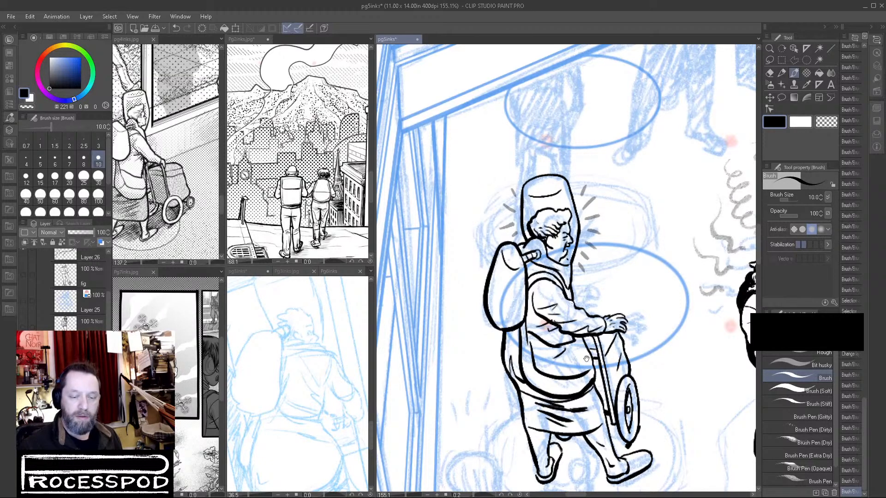
{"action": "left_click_drag", "start_coordinate": [676, 406], "coordinate": [654, 337]}
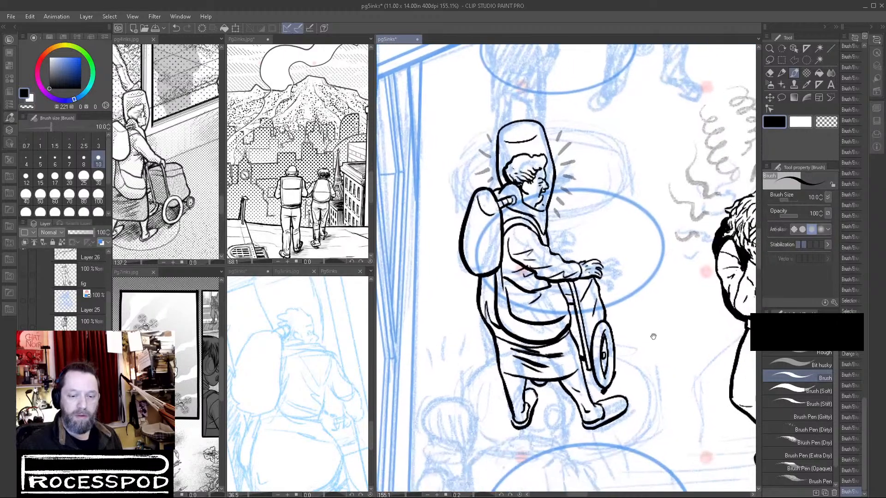
Auto-select the empty area around the old lady and her walker, including the clear gaps inside her helmet.
{"action": "scroll", "coordinate": [656, 337], "scroll_direction": "down", "scroll_amount": 4}
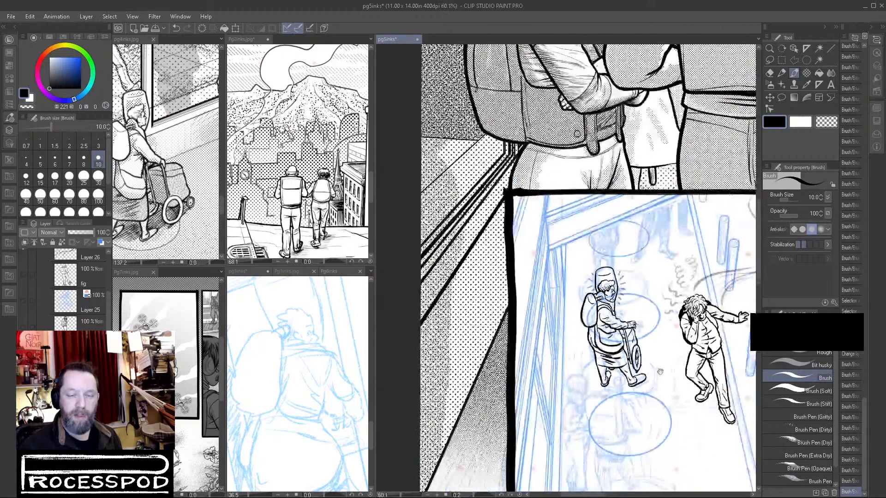
{"action": "key", "text": "w"}
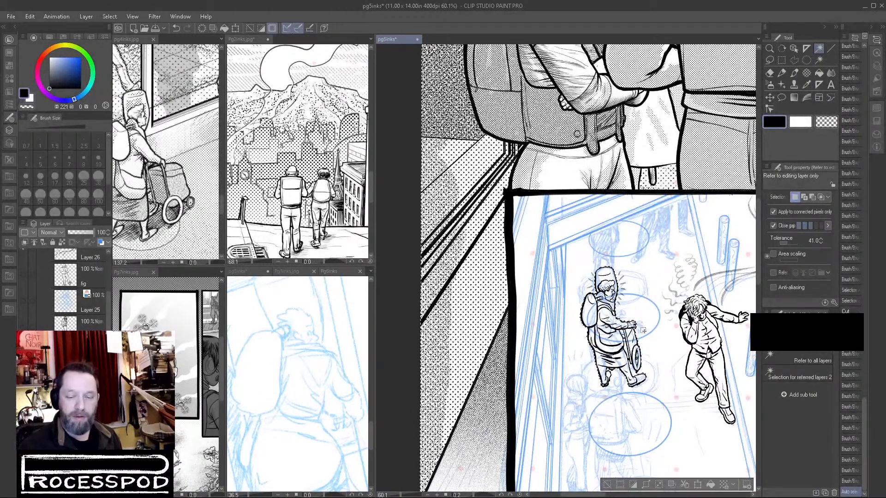
{"action": "left_click_drag", "start_coordinate": [635, 377], "coordinate": [703, 372]}
{"action": "left_click", "coordinate": [702, 372]}
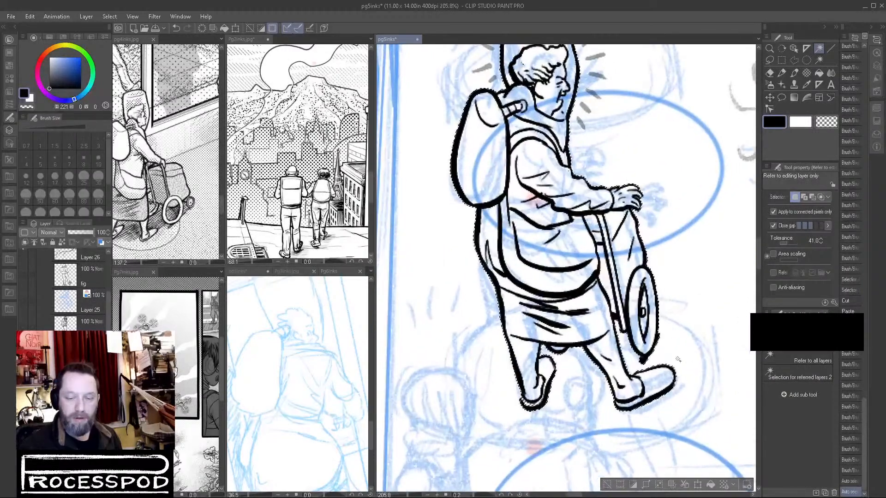
{"action": "left_click", "coordinate": [630, 405]}
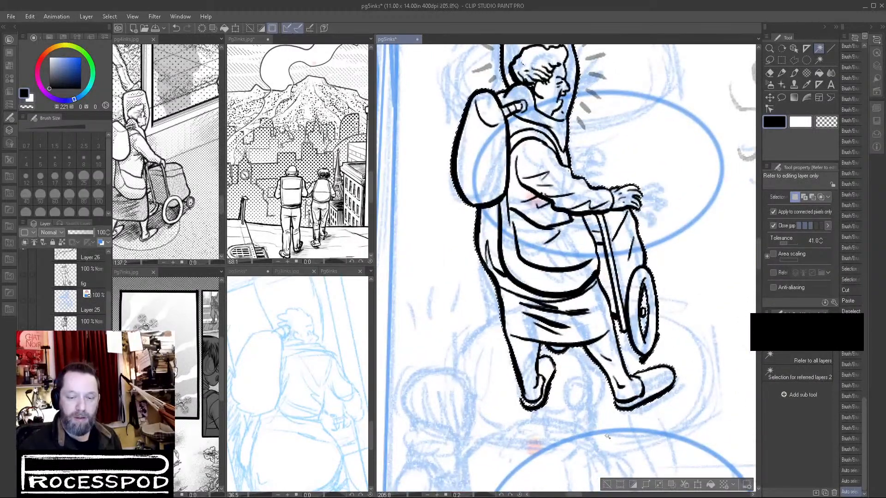
{"action": "left_click_drag", "start_coordinate": [662, 209], "coordinate": [640, 279]}
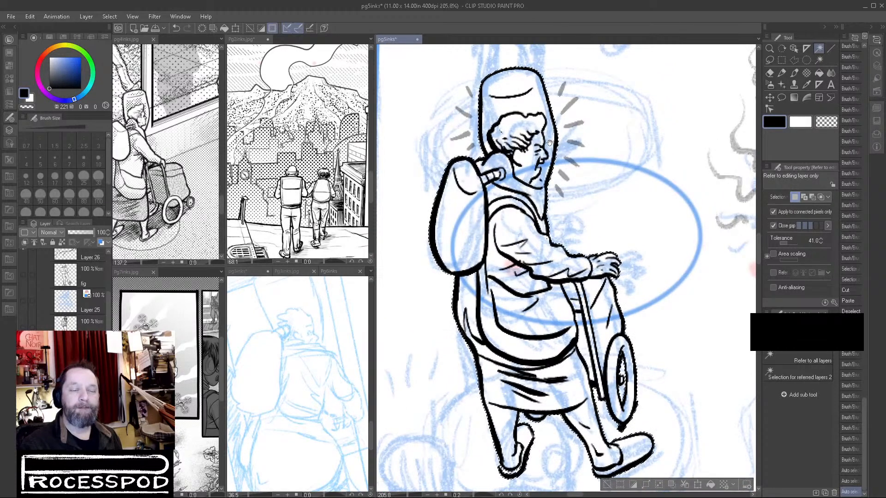
{"action": "left_click", "coordinate": [563, 125]}
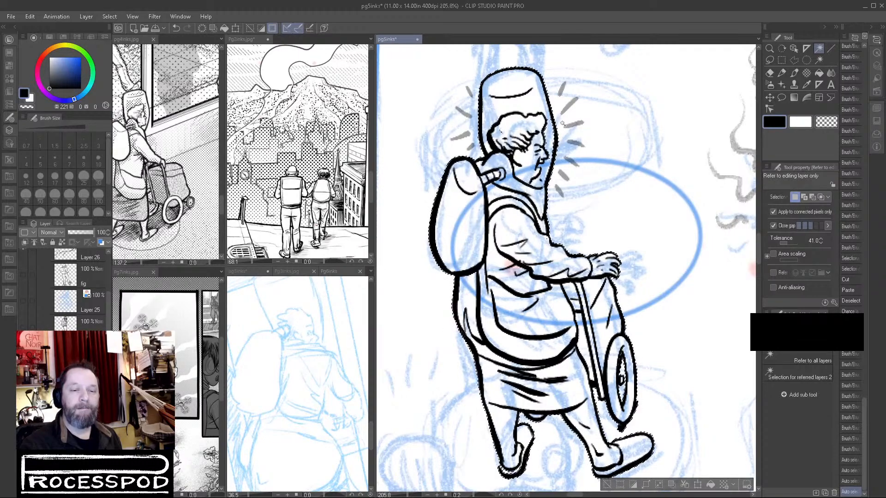
{"action": "left_click", "coordinate": [545, 99]}
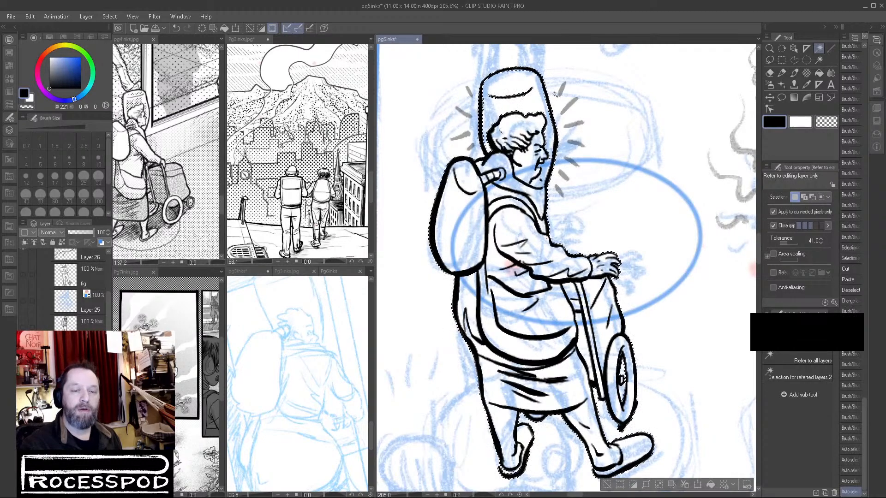
{"action": "left_click", "coordinate": [549, 161]}
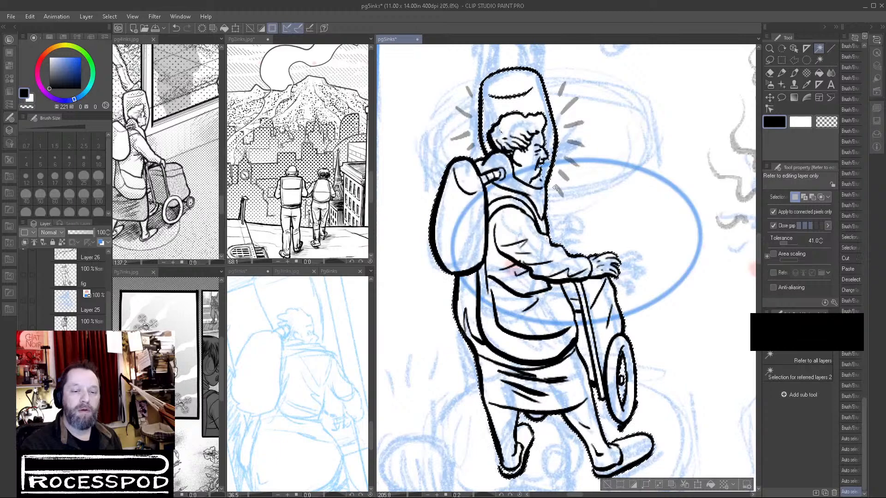
Refine the selection with the Lasso at the old lady's chin and around her back foot.
{"action": "key", "text": "m"}
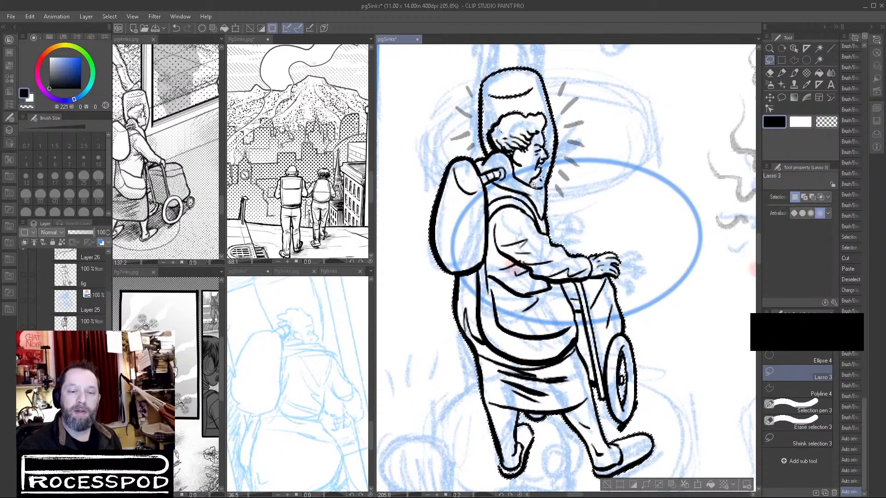
{"action": "scroll", "coordinate": [569, 178], "scroll_direction": "up", "scroll_amount": 5}
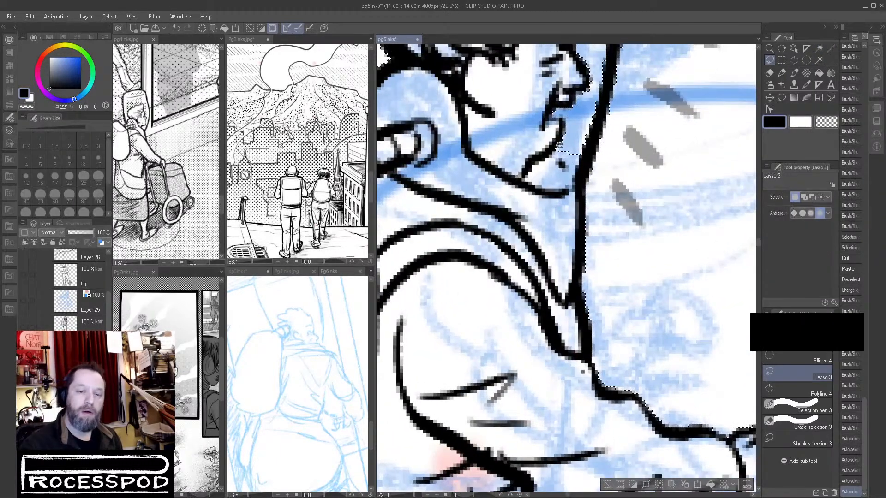
{"action": "mouse_move", "coordinate": [572, 162]}
{"action": "left_mouse_down"}
{"action": "mouse_move", "coordinate": [577, 167]}
{"action": "mouse_move", "coordinate": [577, 134]}
{"action": "left_mouse_up"}
{"action": "scroll", "coordinate": [637, 161], "scroll_direction": "down", "scroll_amount": 6}
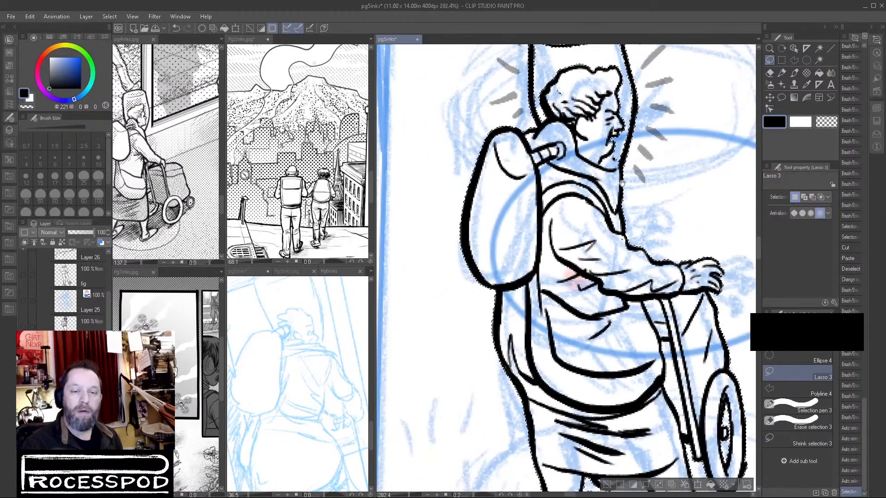
{"action": "left_click_drag", "start_coordinate": [622, 183], "coordinate": [605, 263]}
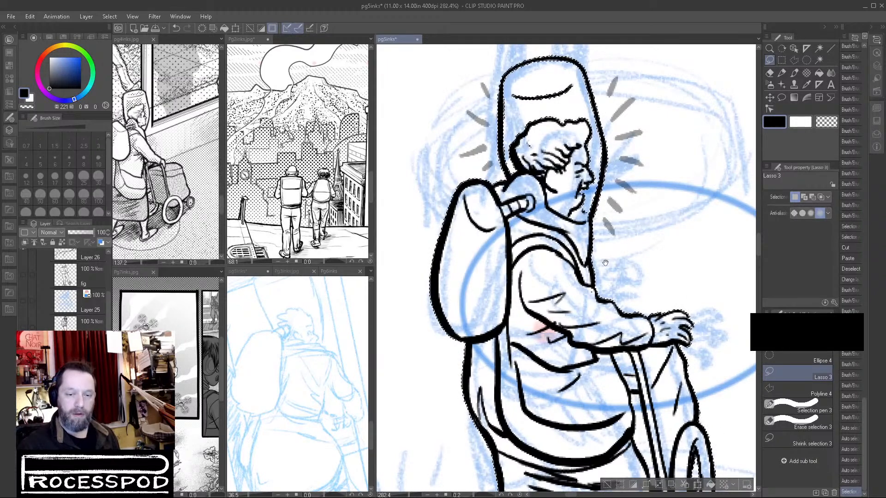
{"action": "left_click_drag", "start_coordinate": [668, 424], "coordinate": [631, 273]}
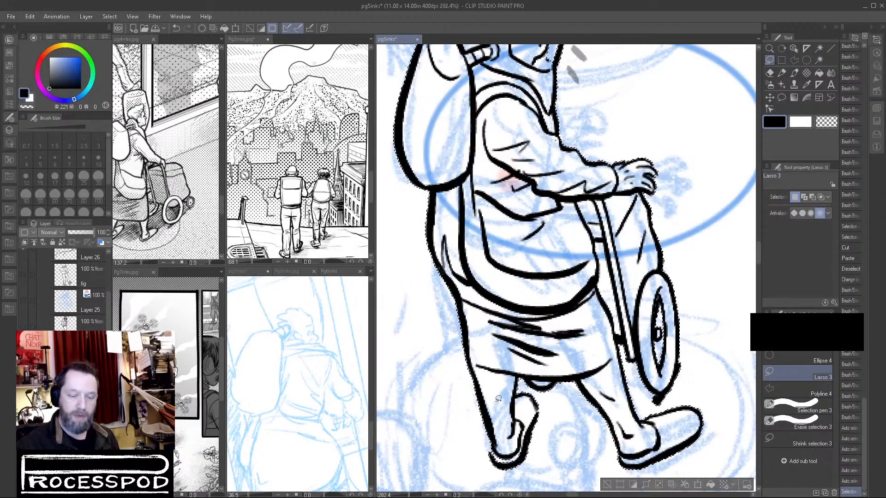
{"action": "left_click_drag", "start_coordinate": [526, 447], "coordinate": [518, 432]}
{"action": "key", "text": "ctrl+z"}
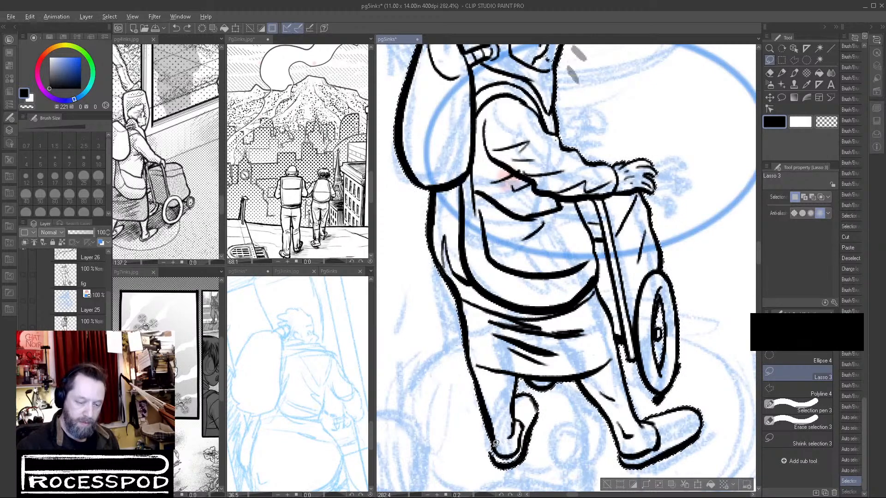
{"action": "key", "text": "ctrl+y"}
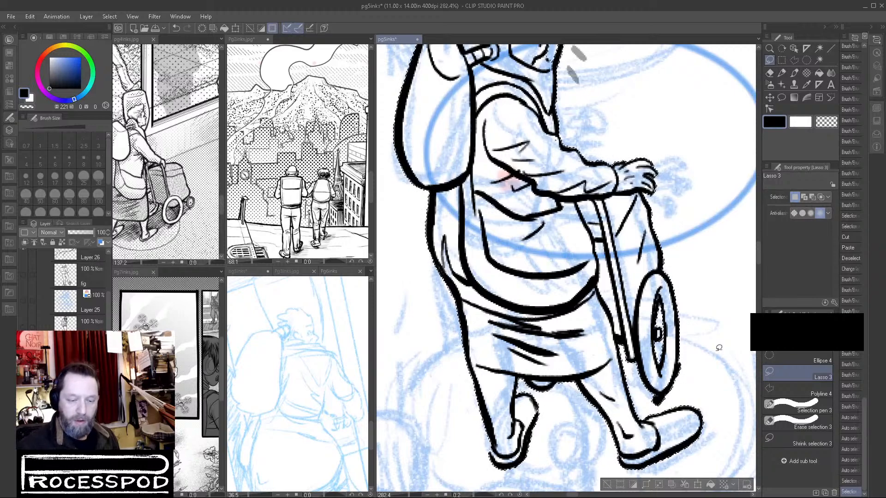
Invert the selection, fill the old lady's figure with white so it covers the blue sketch, and deselect.
{"action": "left_click_drag", "start_coordinate": [657, 143], "coordinate": [632, 293]}
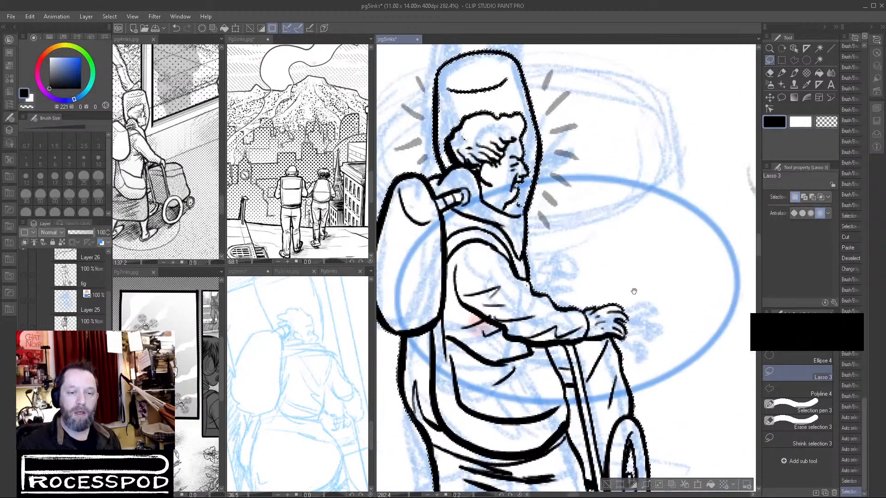
{"action": "left_click_drag", "start_coordinate": [675, 347], "coordinate": [672, 305]}
{"action": "left_click_drag", "start_coordinate": [673, 339], "coordinate": [660, 351]}
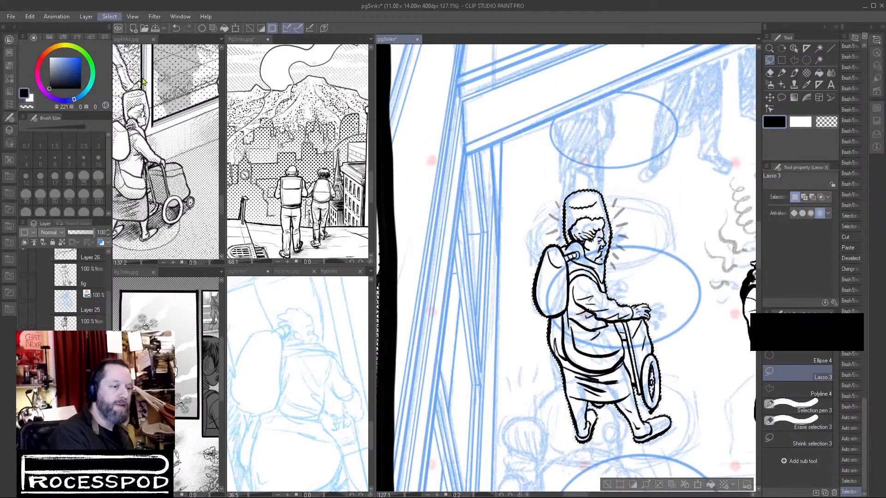
{"action": "key", "text": "ctrl+shift+i"}
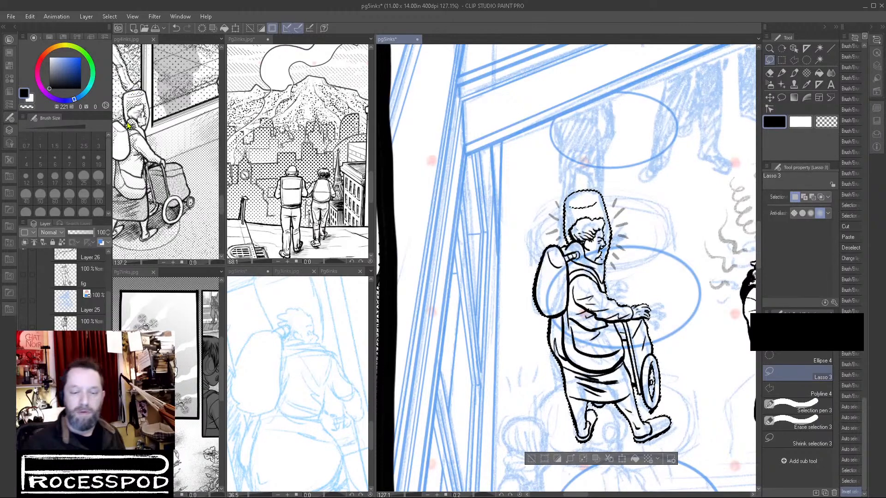
{"action": "left_click", "coordinate": [819, 73]}
{"action": "left_click", "coordinate": [802, 122]}
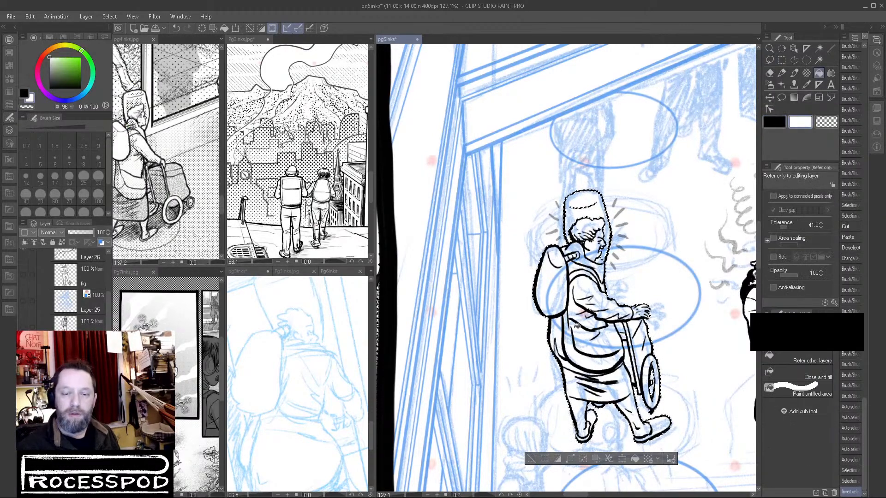
{"action": "left_click", "coordinate": [563, 288]}
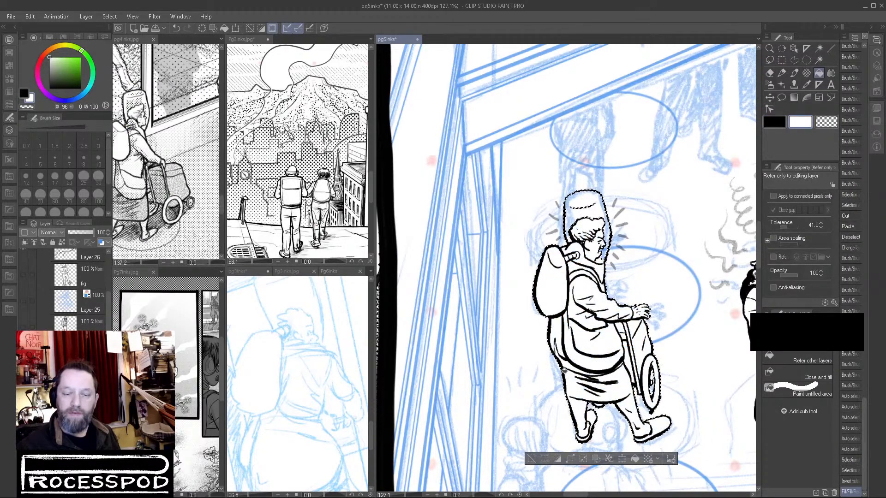
{"action": "left_click", "coordinate": [533, 458]}
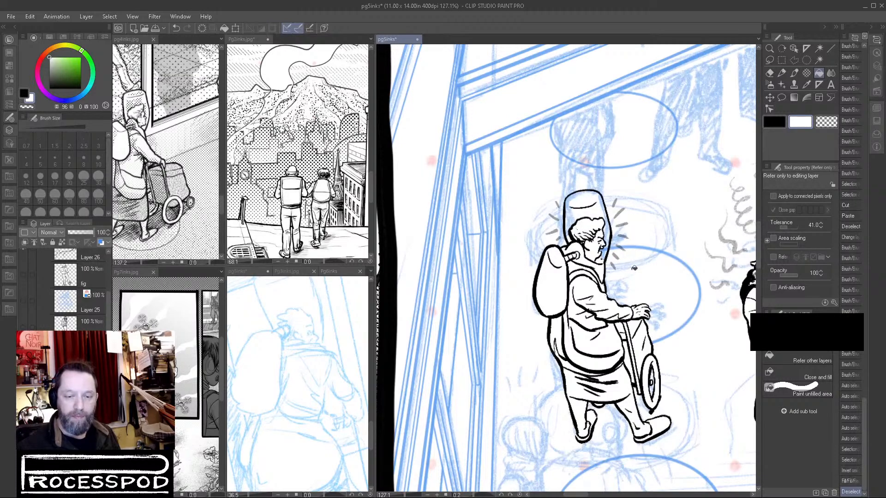
{"action": "scroll", "coordinate": [595, 246], "scroll_direction": "up", "scroll_amount": 5}
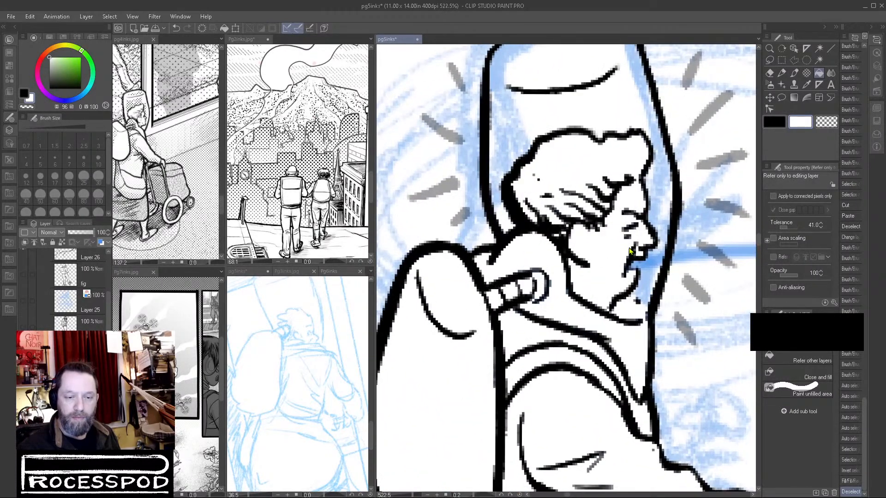
{"action": "key", "text": "ctrl+z"}
{"action": "scroll", "coordinate": [630, 250], "scroll_direction": "down", "scroll_amount": 5}
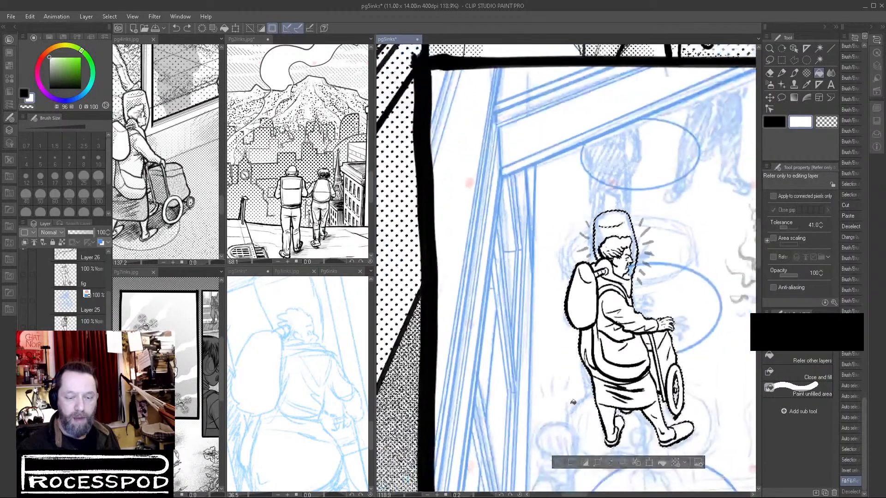
{"action": "left_click", "coordinate": [558, 463]}
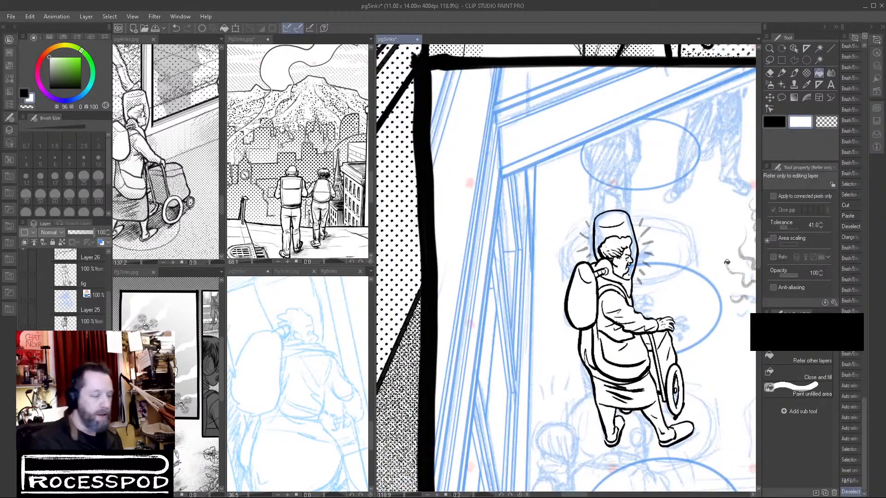
Show the layers of the dark-haired girl and the helmeted man, and move the old lady slightly down and left behind them.
{"action": "left_click", "coordinate": [23, 327]}
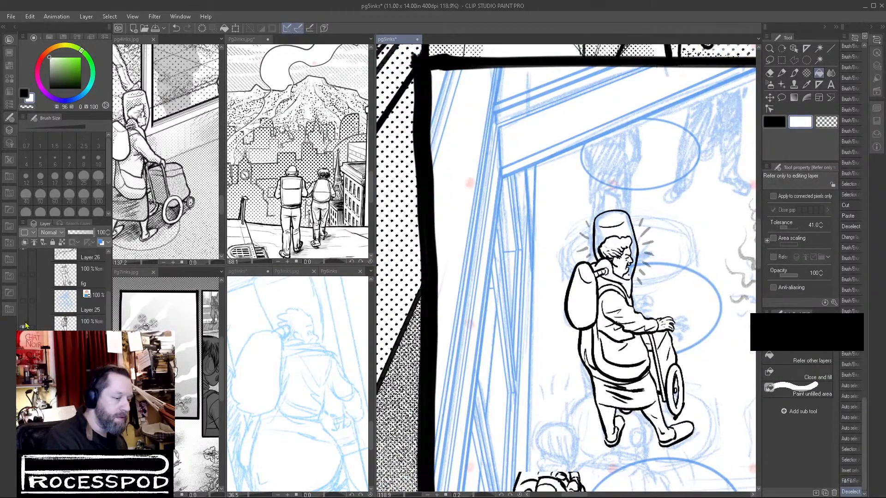
{"action": "left_click", "coordinate": [23, 275]}
{"action": "scroll", "coordinate": [710, 356], "scroll_direction": "down", "scroll_amount": 3}
{"action": "left_click_drag", "start_coordinate": [651, 407], "coordinate": [541, 331]}
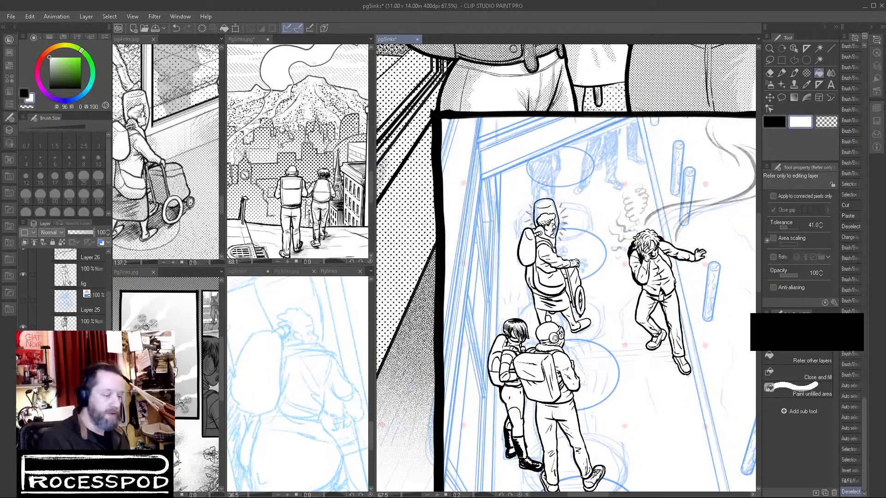
{"action": "left_click", "coordinate": [770, 98]}
{"action": "left_click_drag", "start_coordinate": [570, 285], "coordinate": [568, 305]}
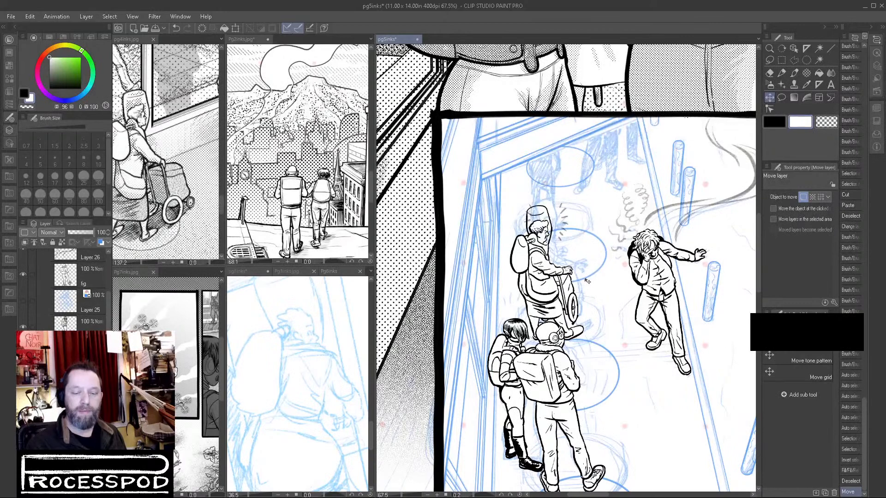
Select the figure layers together and move the old lady, girl and helmeted man down and right onto the lower ellipses.
{"action": "left_click_drag", "start_coordinate": [647, 386], "coordinate": [640, 295]}
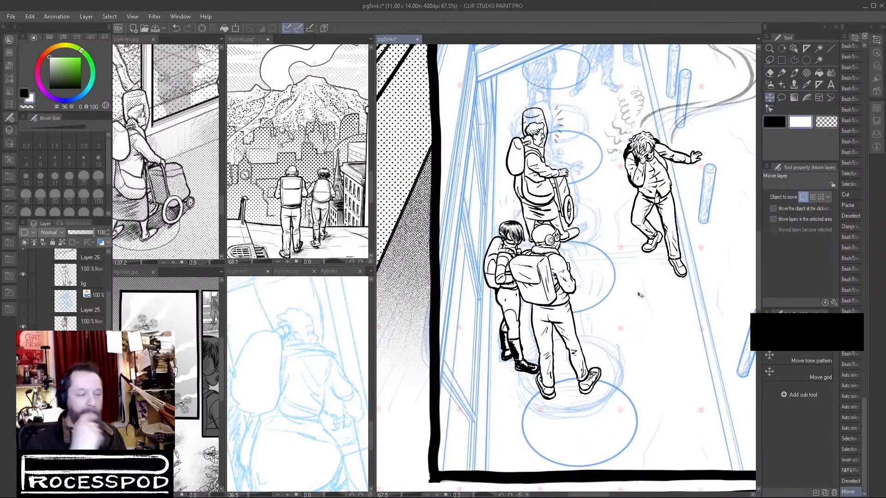
{"action": "left_click", "coordinate": [83, 281]}
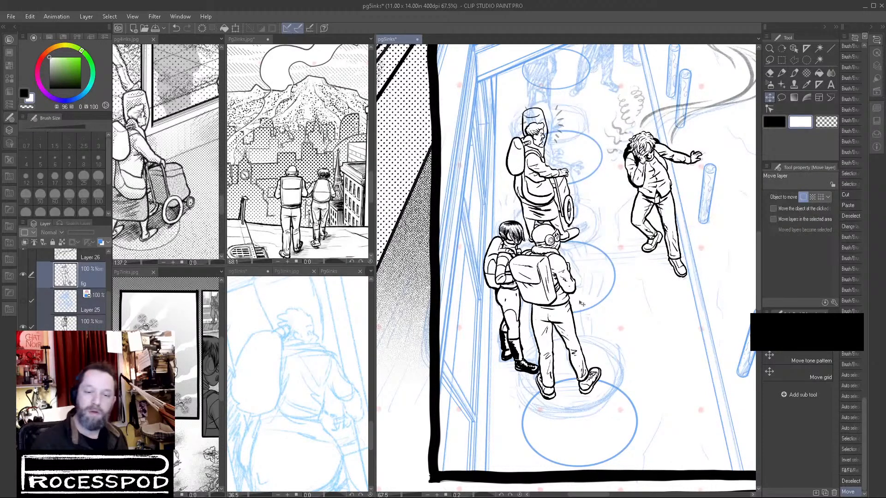
{"action": "left_click_drag", "start_coordinate": [568, 325], "coordinate": [587, 362]}
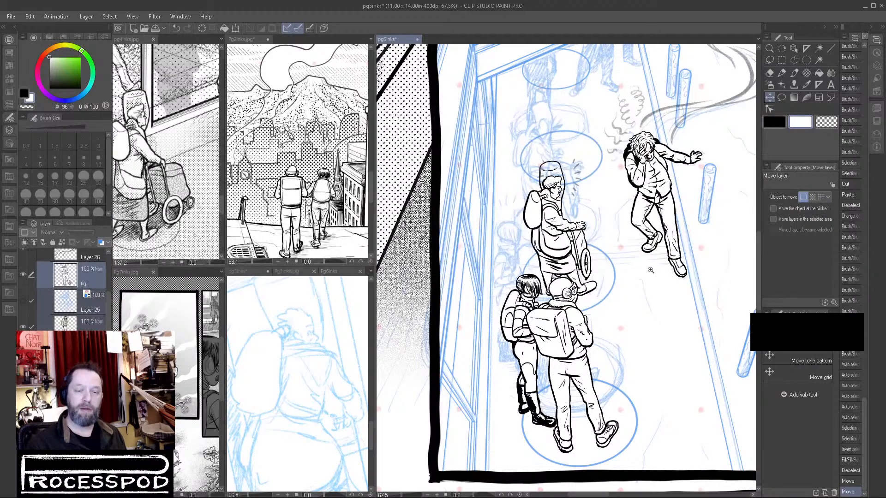
Select the layer with the ruled background lines and ellipses, turn off its blue layer color, and set its opacity to 100%.
{"action": "scroll", "coordinate": [631, 379], "scroll_direction": "down", "scroll_amount": 3}
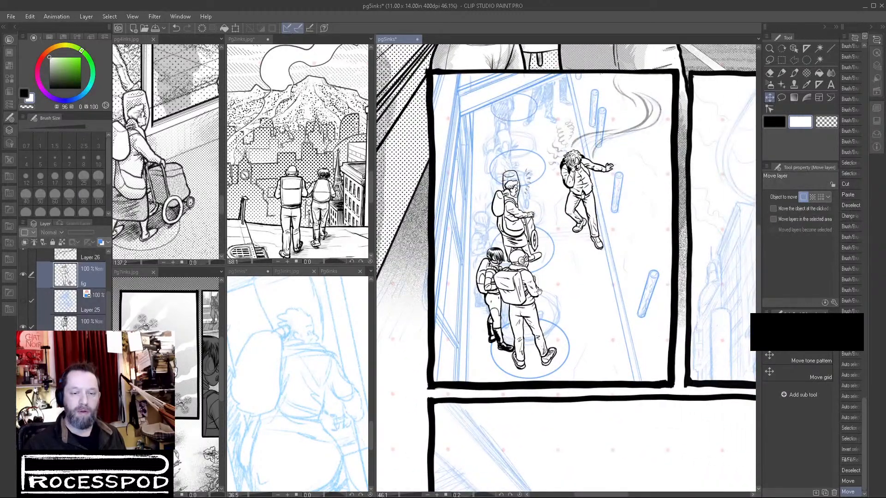
{"action": "left_click_drag", "start_coordinate": [579, 330], "coordinate": [569, 350]}
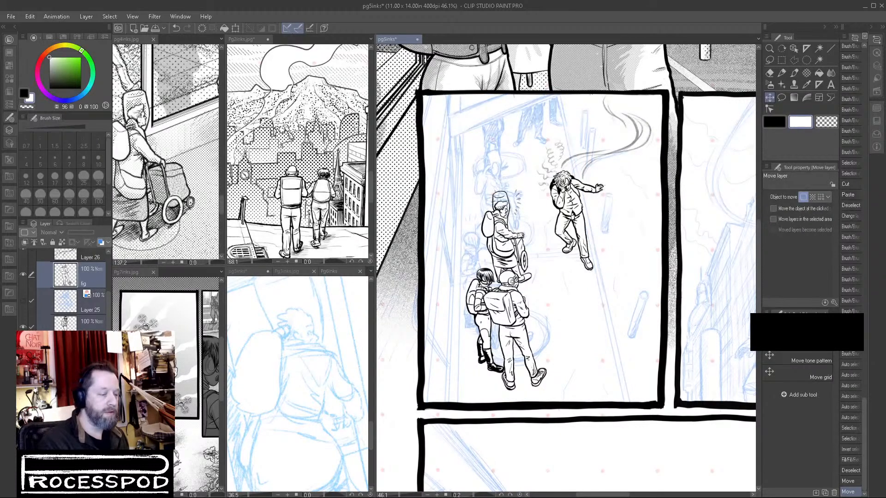
{"action": "left_click", "coordinate": [23, 354]}
{"action": "left_click", "coordinate": [88, 358]}
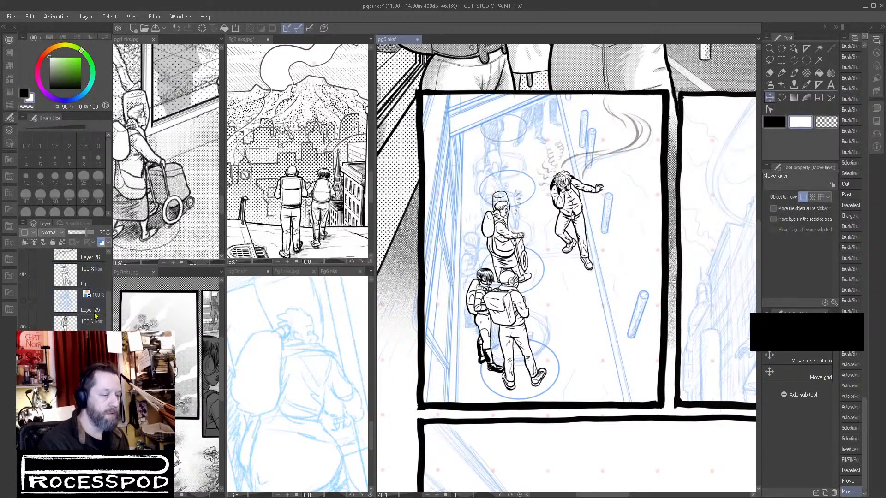
{"action": "left_click", "coordinate": [101, 243]}
{"action": "left_click", "coordinate": [93, 232]}
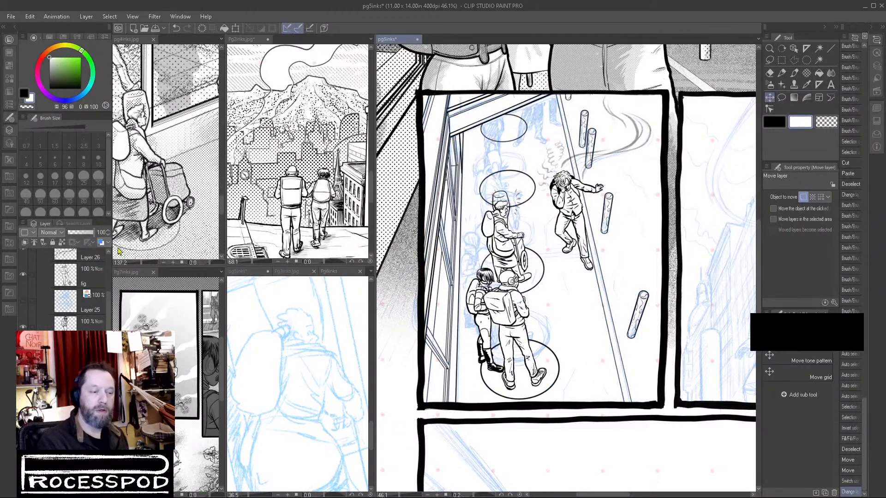
{"action": "left_click", "coordinate": [95, 233]}
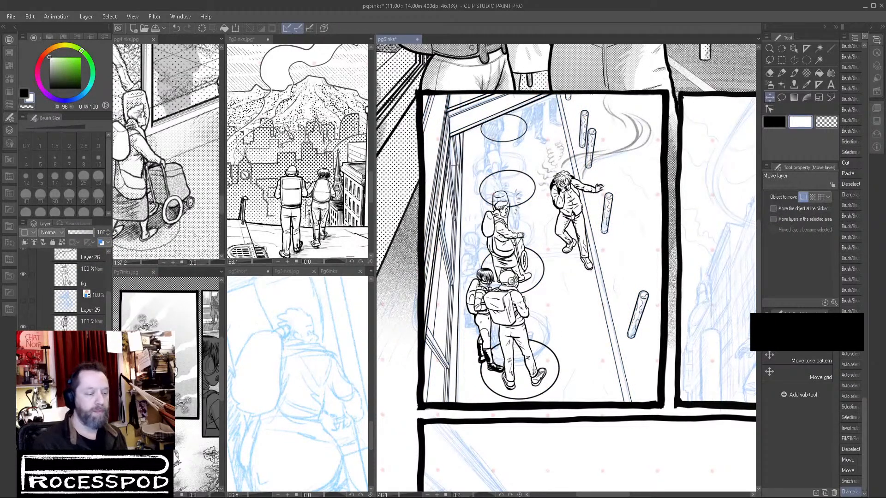
On the old lady's layer, auto-select the empty area inside the dome around her head and expand the selection.
{"action": "scroll", "coordinate": [91, 310], "scroll_direction": "up", "scroll_amount": 5}
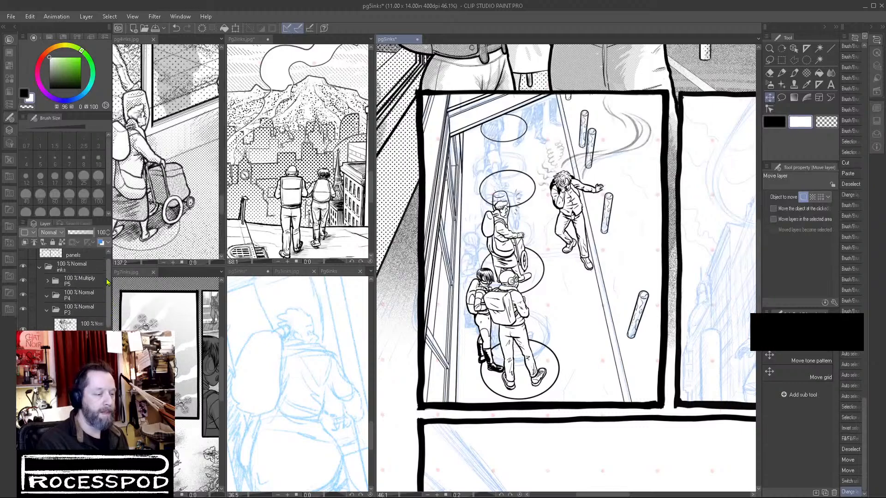
{"action": "scroll", "coordinate": [509, 379], "scroll_direction": "down", "scroll_amount": 4}
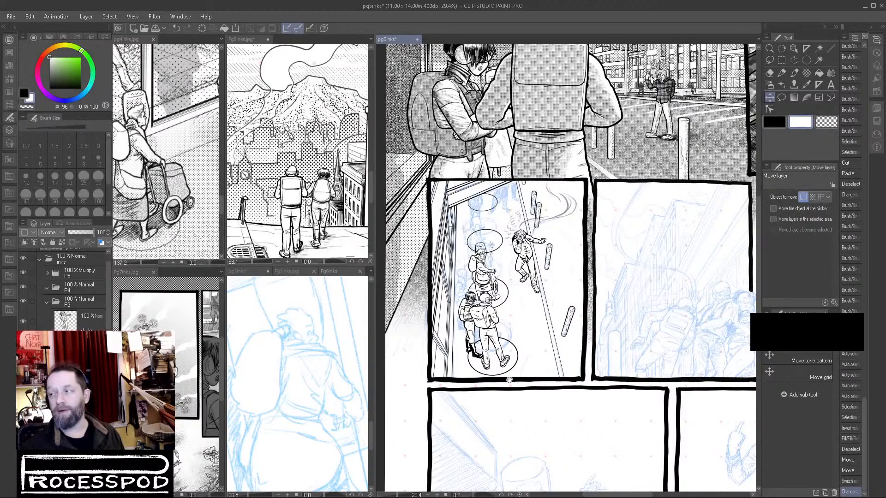
{"action": "scroll", "coordinate": [526, 293], "scroll_direction": "up", "scroll_amount": 5}
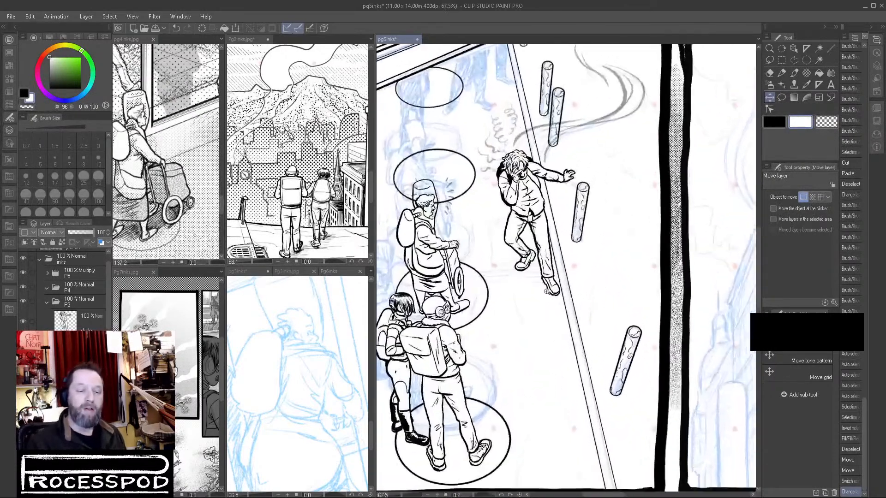
{"action": "left_click_drag", "start_coordinate": [503, 304], "coordinate": [544, 319]}
{"action": "left_click_drag", "start_coordinate": [459, 208], "coordinate": [491, 208]}
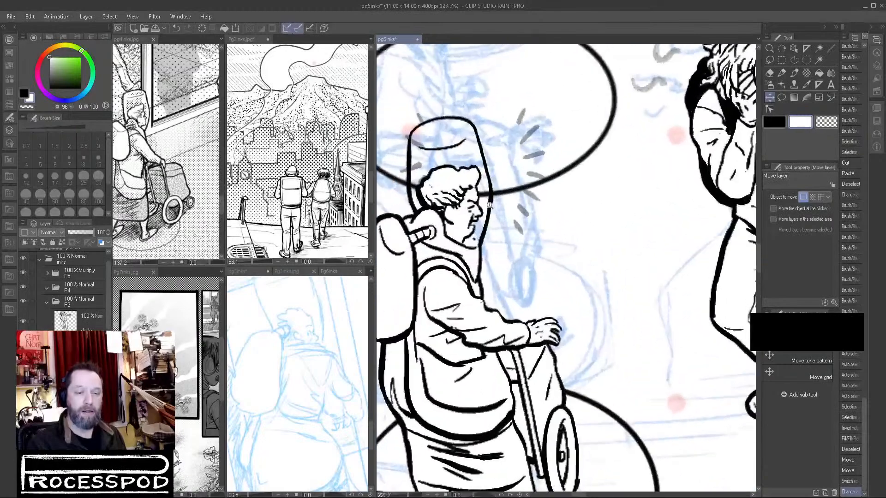
{"action": "left_click_drag", "start_coordinate": [610, 337], "coordinate": [579, 347]}
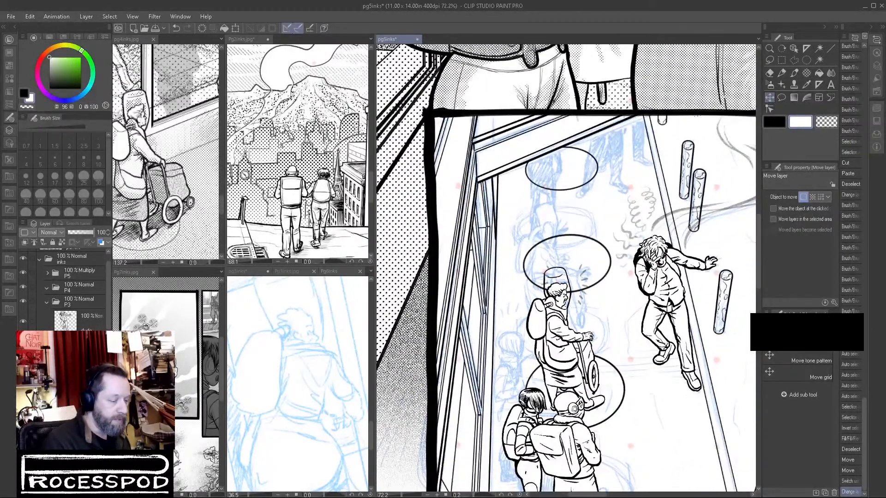
{"action": "left_click", "coordinate": [74, 476]}
{"action": "left_click_drag", "start_coordinate": [557, 260], "coordinate": [584, 262]}
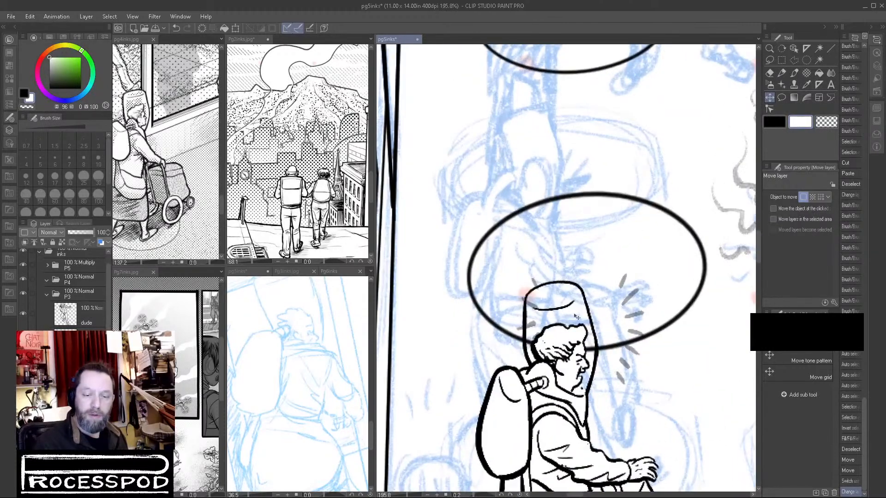
{"action": "key", "text": "w"}
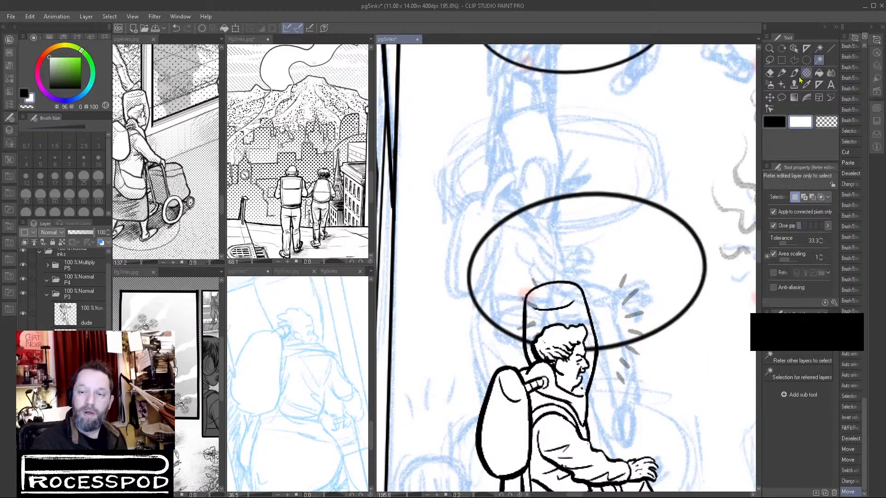
{"action": "left_click", "coordinate": [577, 309]}
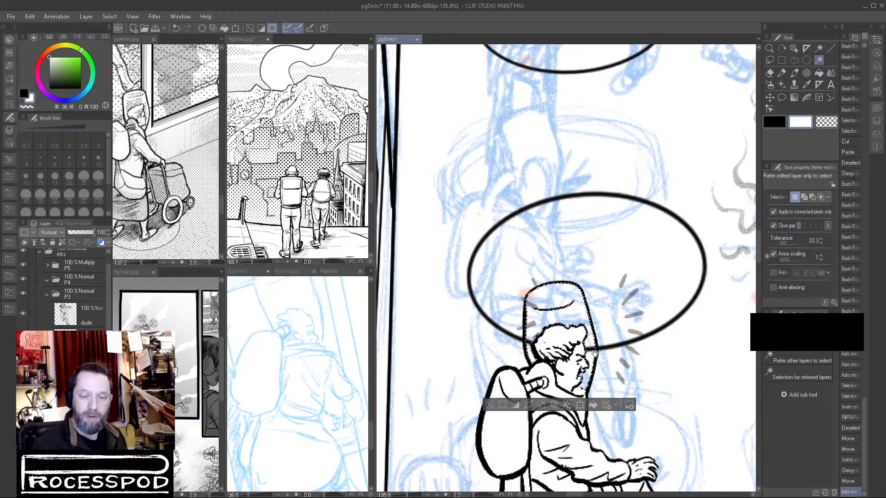
{"action": "left_click_drag", "start_coordinate": [590, 352], "coordinate": [600, 353]}
{"action": "left_click", "coordinate": [110, 17]}
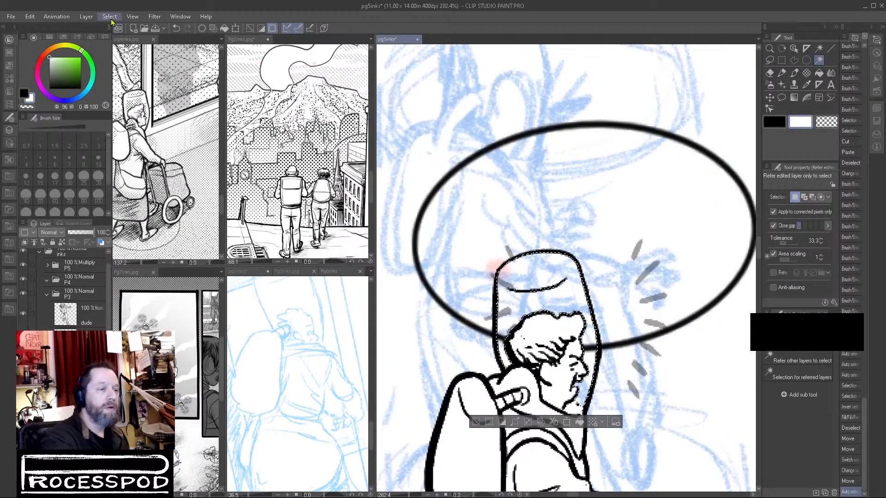
{"action": "left_click", "coordinate": [144, 79]}
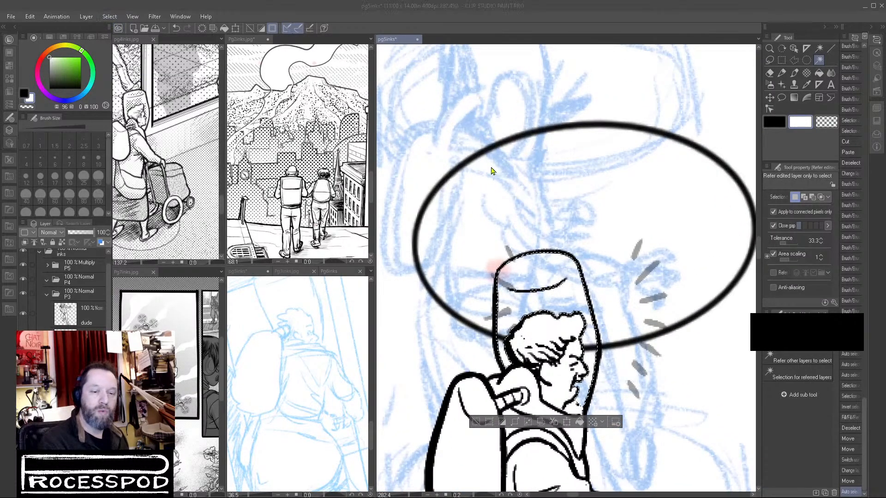
{"action": "key", "text": "Return"}
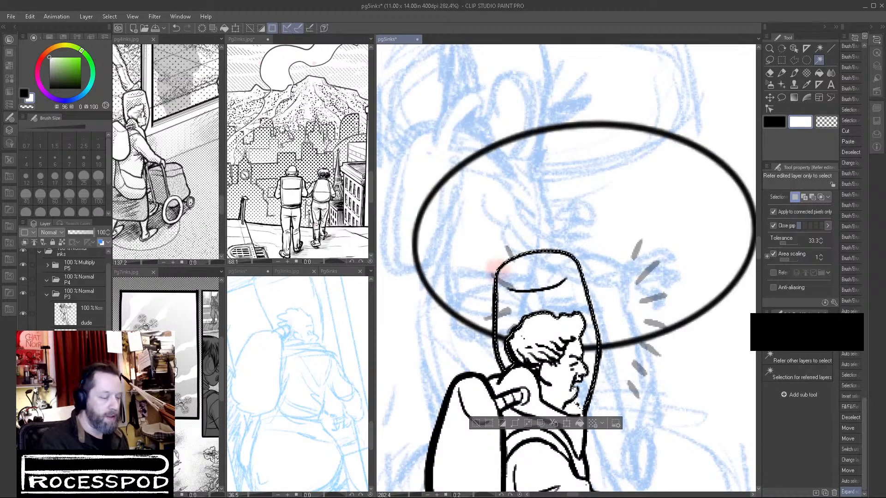
Fill the selected dome area with white on a new layer beneath the old lady, deselect, and set the fill's opacity to 32%.
{"action": "scroll", "coordinate": [65, 290], "scroll_direction": "down", "scroll_amount": 10}
{"action": "scroll", "coordinate": [65, 291], "scroll_direction": "up", "scroll_amount": 5}
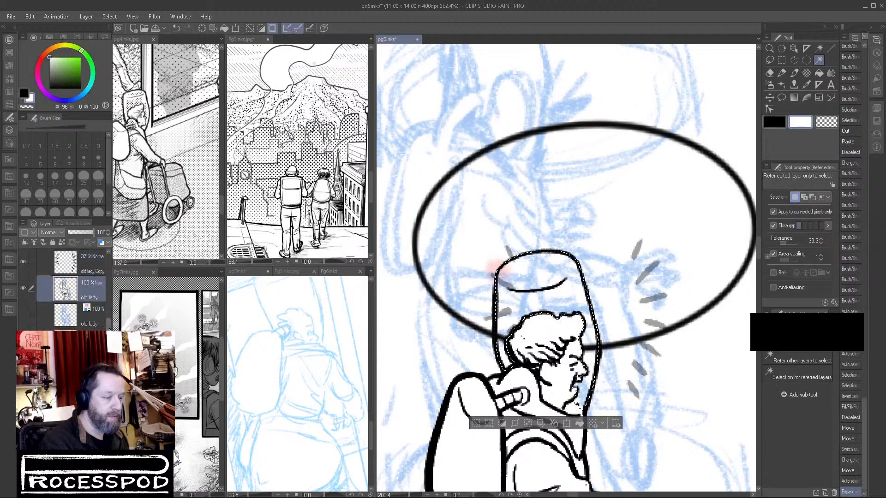
{"action": "left_click", "coordinate": [90, 347]}
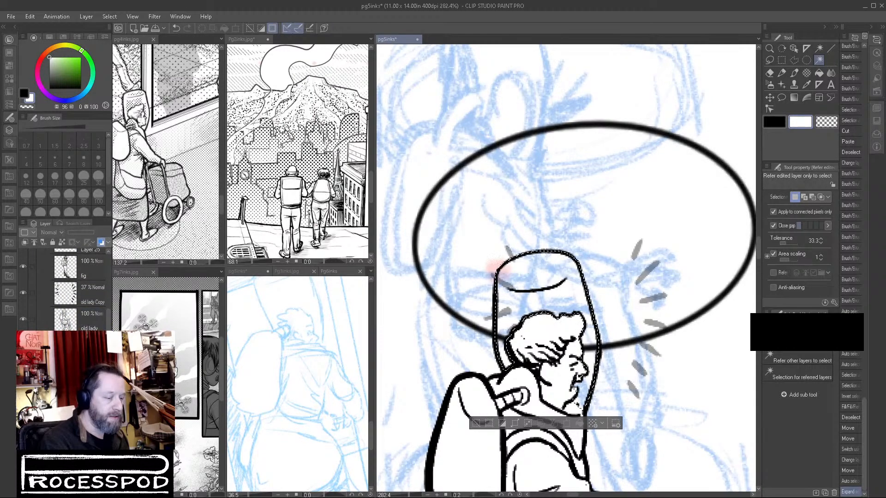
{"action": "left_click", "coordinate": [819, 73]}
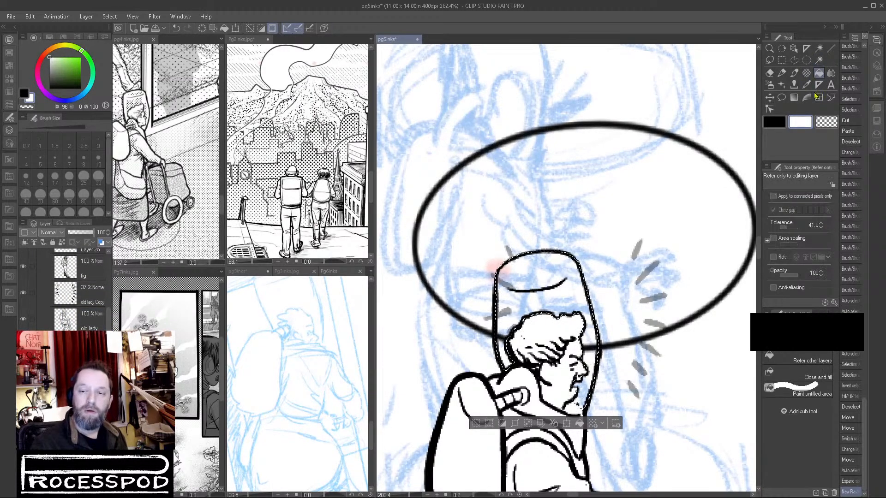
{"action": "left_click", "coordinate": [563, 297]}
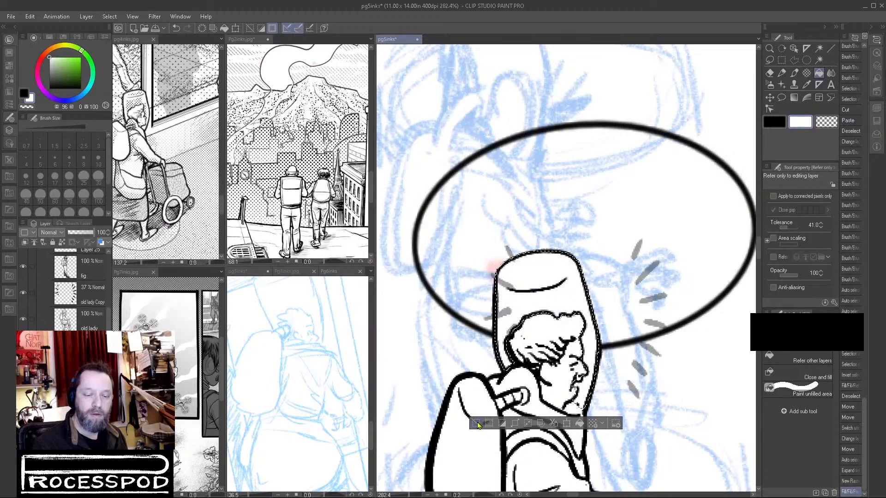
{"action": "key", "text": "ctrl+d"}
{"action": "left_click_drag", "start_coordinate": [79, 234], "coordinate": [77, 234]}
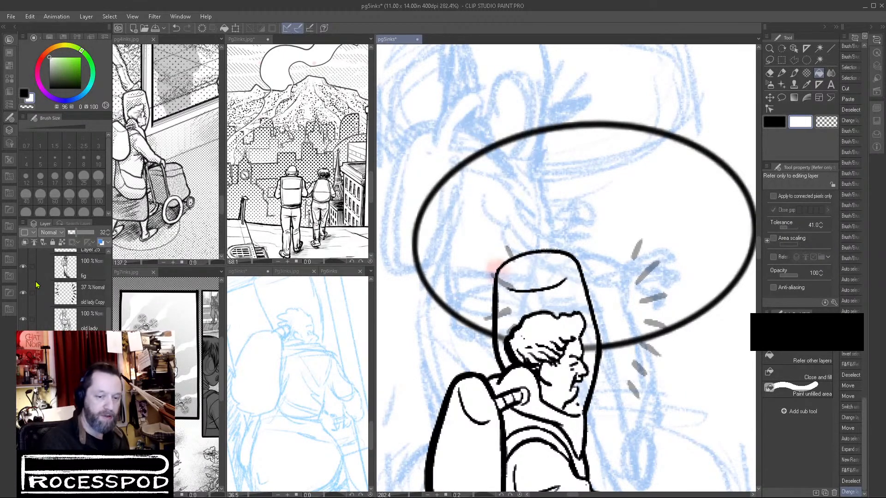
Select the old lady Copy layer with the gray emphasis marks and move the marks closer around her head.
{"action": "left_click", "coordinate": [87, 299]}
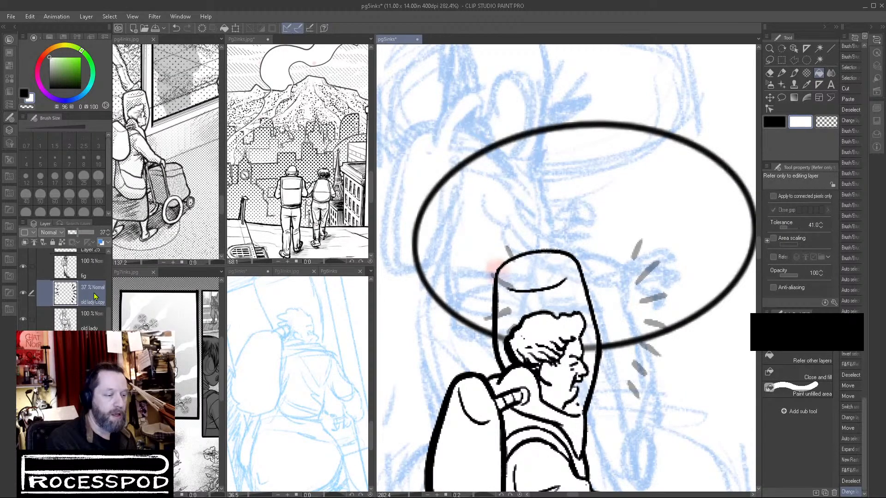
{"action": "key", "text": "k"}
{"action": "mouse_move", "coordinate": [649, 314]}
{"action": "left_mouse_down"}
{"action": "mouse_move", "coordinate": [620, 349]}
{"action": "mouse_move", "coordinate": [530, 349]}
{"action": "left_mouse_up"}
{"action": "scroll", "coordinate": [637, 358], "scroll_direction": "down", "scroll_amount": 5}
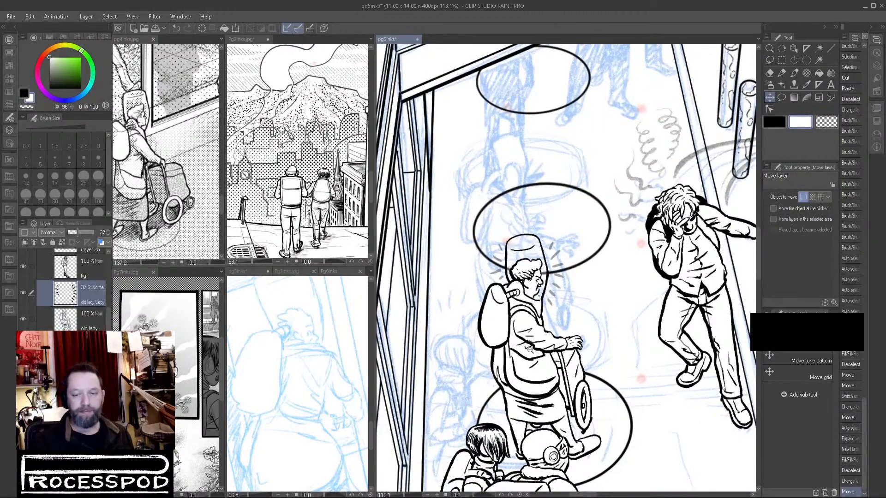
{"action": "scroll", "coordinate": [530, 350], "scroll_direction": "down", "scroll_amount": 5}
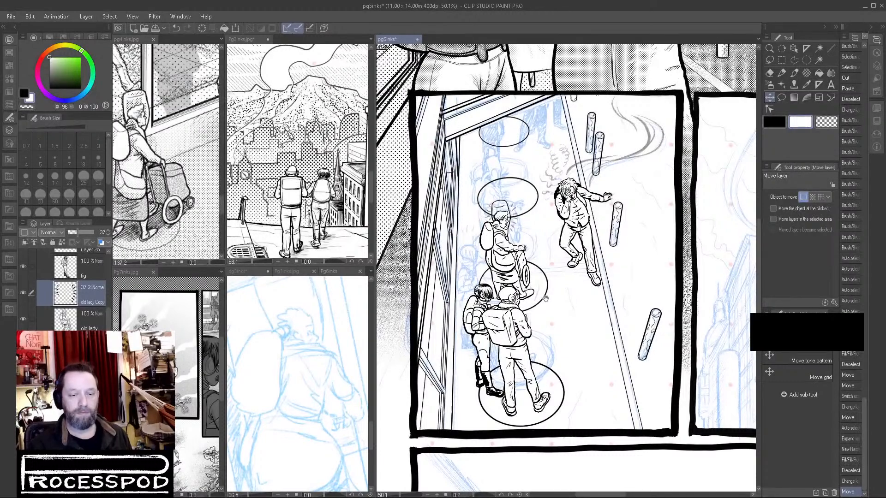
{"action": "scroll", "coordinate": [567, 314], "scroll_direction": "down", "scroll_amount": 4}
{"action": "left_click_drag", "start_coordinate": [623, 320], "coordinate": [527, 357]}
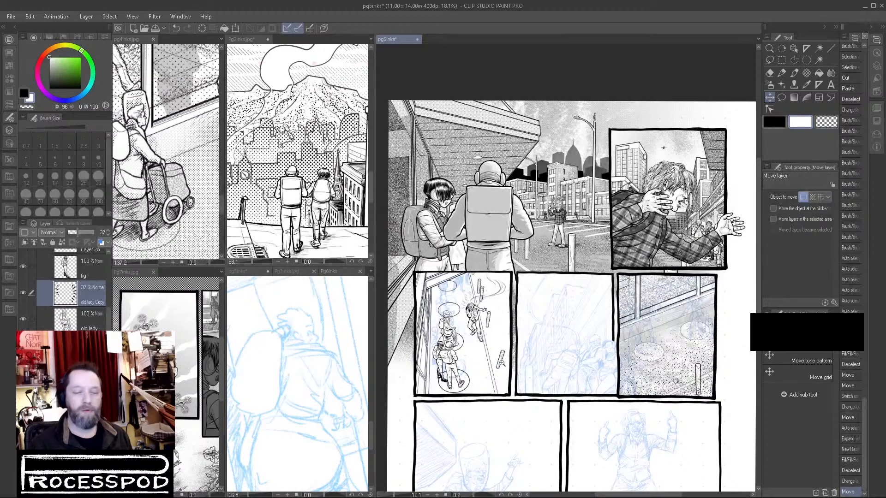
{"action": "scroll", "coordinate": [496, 349], "scroll_direction": "up", "scroll_amount": 5}
{"action": "left_click_drag", "start_coordinate": [519, 351], "coordinate": [564, 329]}
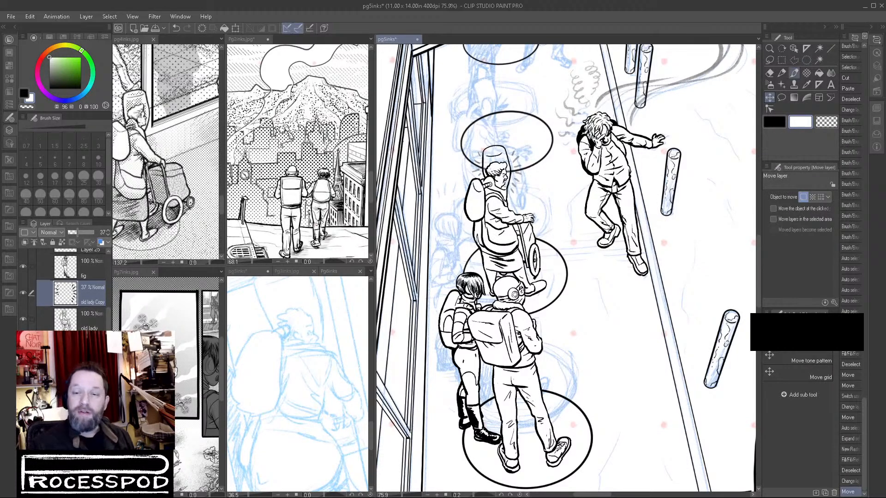
On the fig layer, touch up the dark-haired girl's hip outline below her backpack with the size 10 Brush, alternating black and transparent color.
{"action": "left_click", "coordinate": [794, 74]}
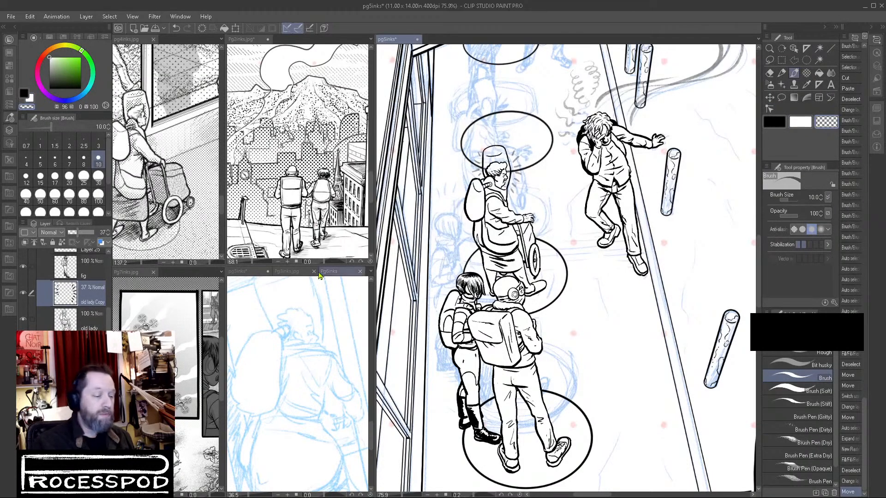
{"action": "left_click", "coordinate": [84, 272]}
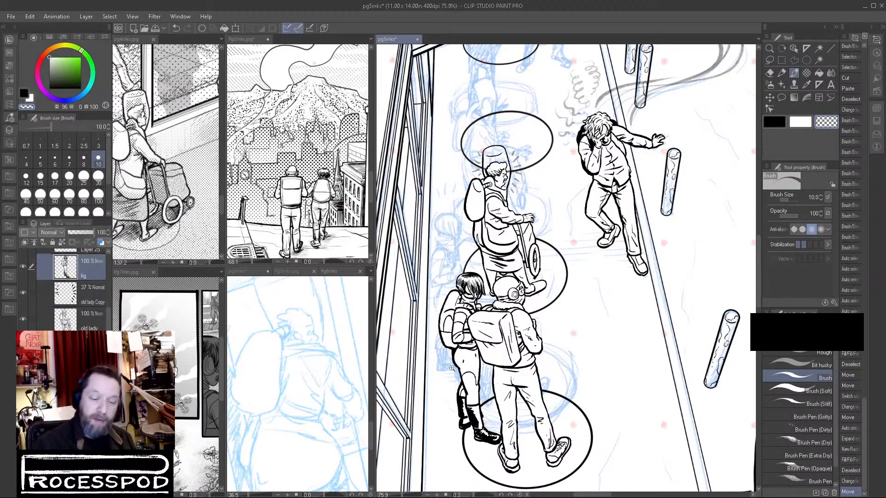
{"action": "scroll", "coordinate": [455, 363], "scroll_direction": "up", "scroll_amount": 4}
{"action": "mouse_move", "coordinate": [452, 345]}
{"action": "left_mouse_down"}
{"action": "mouse_move", "coordinate": [469, 378]}
{"action": "mouse_move", "coordinate": [459, 367]}
{"action": "left_mouse_up"}
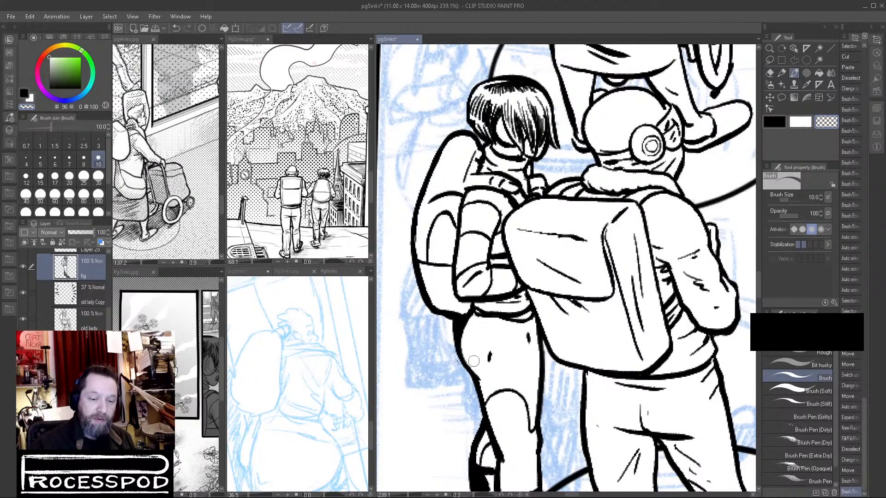
{"action": "key", "text": "c"}
{"action": "left_click_drag", "start_coordinate": [455, 329], "coordinate": [458, 367]}
{"action": "key", "text": "c"}
{"action": "left_click", "coordinate": [783, 123]}
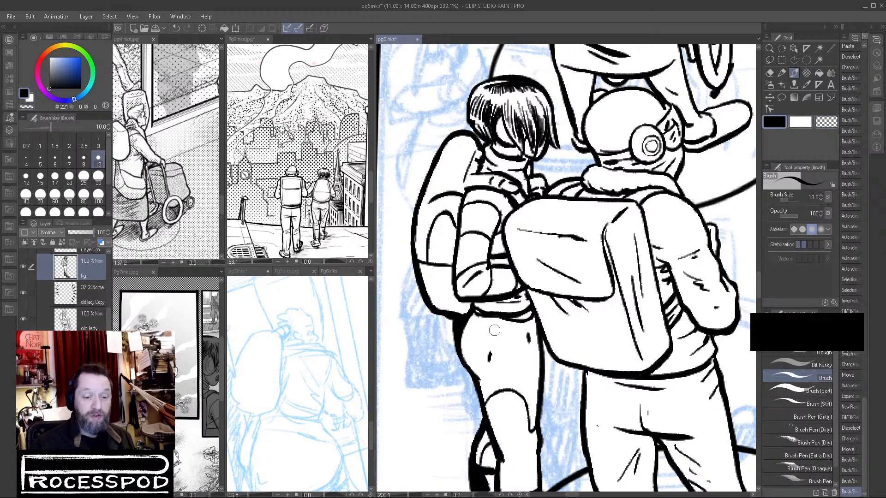
{"action": "left_click", "coordinate": [824, 123]}
{"action": "mouse_move", "coordinate": [483, 363]}
{"action": "left_mouse_down"}
{"action": "mouse_move", "coordinate": [529, 333]}
{"action": "mouse_move", "coordinate": [531, 345]}
{"action": "mouse_move", "coordinate": [519, 335]}
{"action": "mouse_move", "coordinate": [527, 330]}
{"action": "mouse_move", "coordinate": [528, 354]}
{"action": "mouse_move", "coordinate": [492, 349]}
{"action": "left_mouse_up"}
{"action": "left_click", "coordinate": [800, 123]}
Examine the placement of the figures, ellipses and background lines across the first middle-row panel.
{"action": "scroll", "coordinate": [521, 352], "scroll_direction": "down", "scroll_amount": 5}
{"action": "scroll", "coordinate": [675, 393], "scroll_direction": "down", "scroll_amount": 2}
{"action": "left_click_drag", "start_coordinate": [696, 409], "coordinate": [644, 390]}
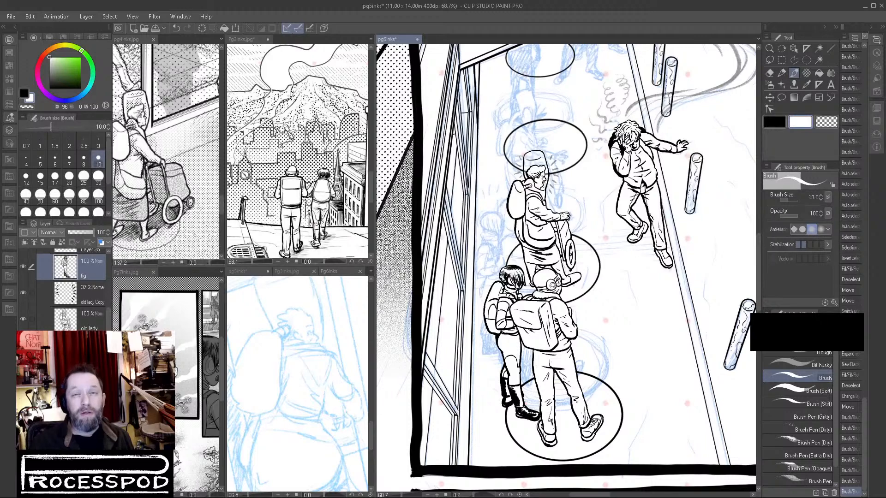
{"action": "left_click_drag", "start_coordinate": [611, 178], "coordinate": [602, 230]}
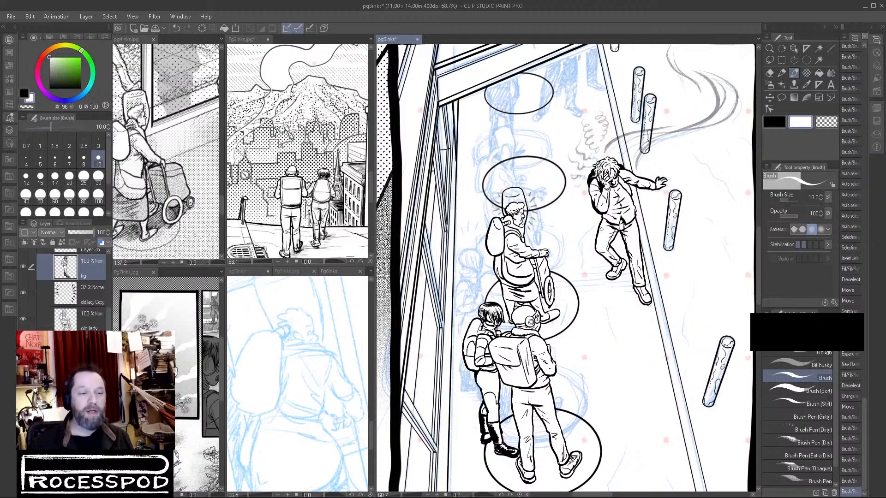
{"action": "left_click_drag", "start_coordinate": [643, 324], "coordinate": [599, 338]}
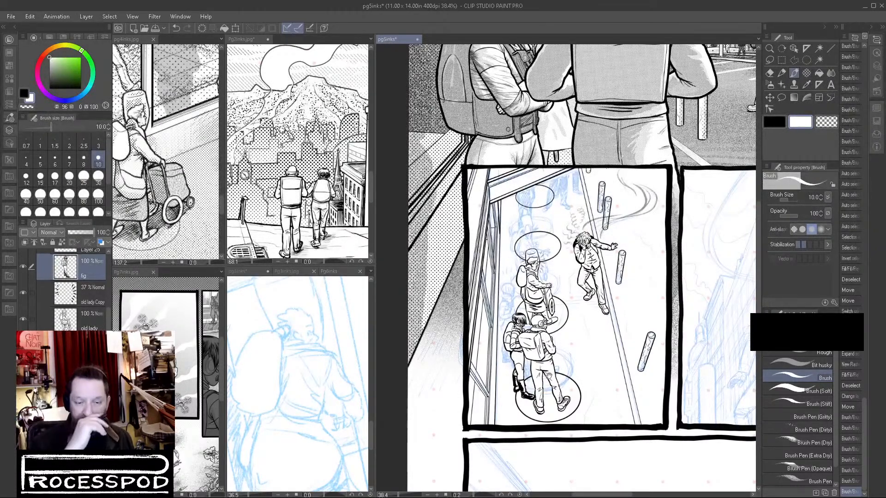
{"action": "mouse_move", "coordinate": [554, 266]}
{"action": "left_mouse_down"}
{"action": "mouse_move", "coordinate": [573, 266]}
{"action": "mouse_move", "coordinate": [554, 271]}
{"action": "left_mouse_up"}
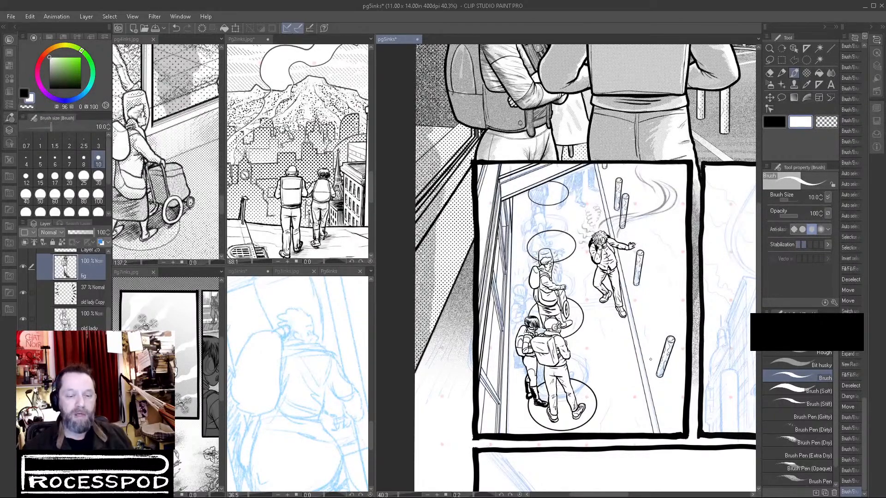
{"action": "scroll", "coordinate": [506, 399], "scroll_direction": "up", "scroll_amount": 4}
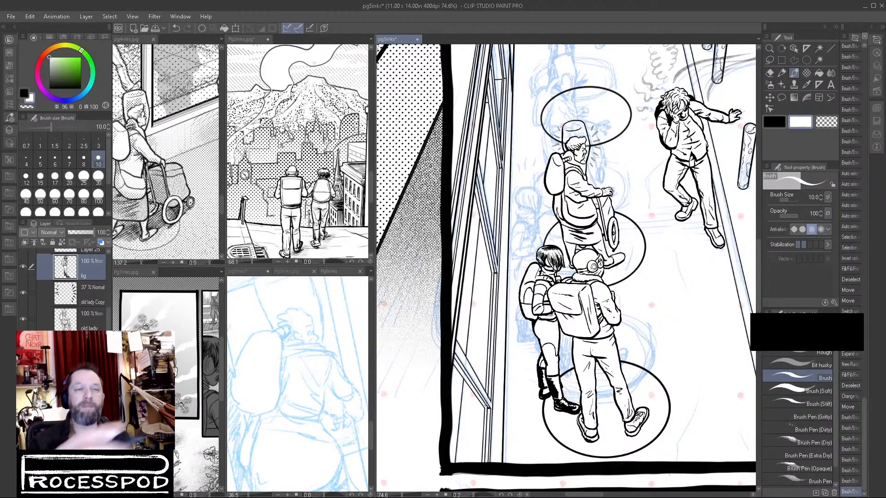
{"action": "left_click", "coordinate": [650, 306]}
{"action": "left_click_drag", "start_coordinate": [628, 372], "coordinate": [589, 387]}
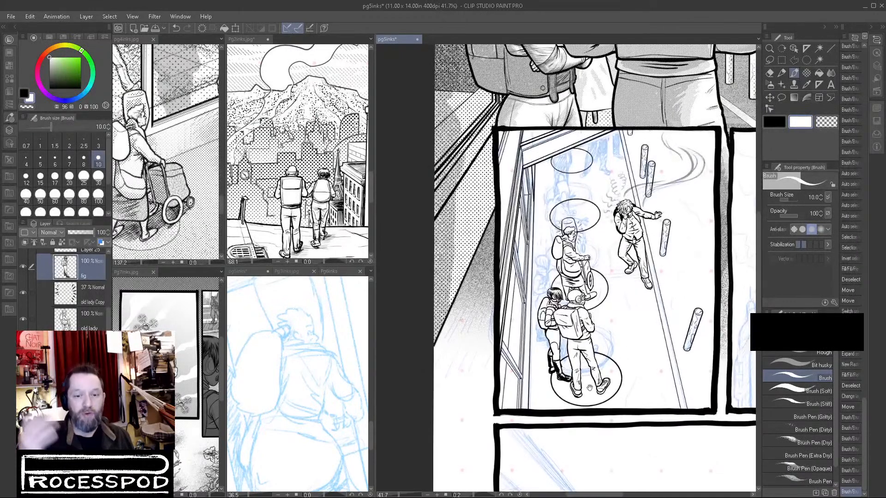
{"action": "left_click", "coordinate": [641, 364]}
{"action": "left_click_drag", "start_coordinate": [653, 364], "coordinate": [637, 374]}
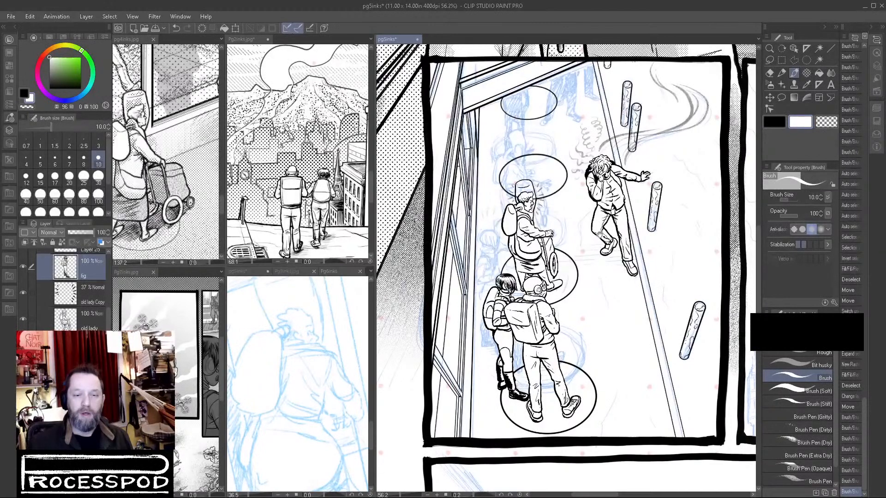
{"action": "left_click_drag", "start_coordinate": [611, 197], "coordinate": [597, 211]}
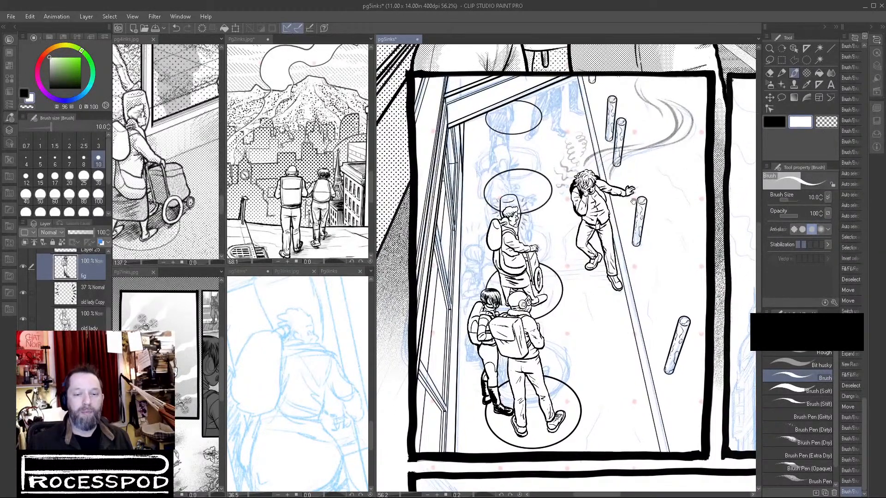